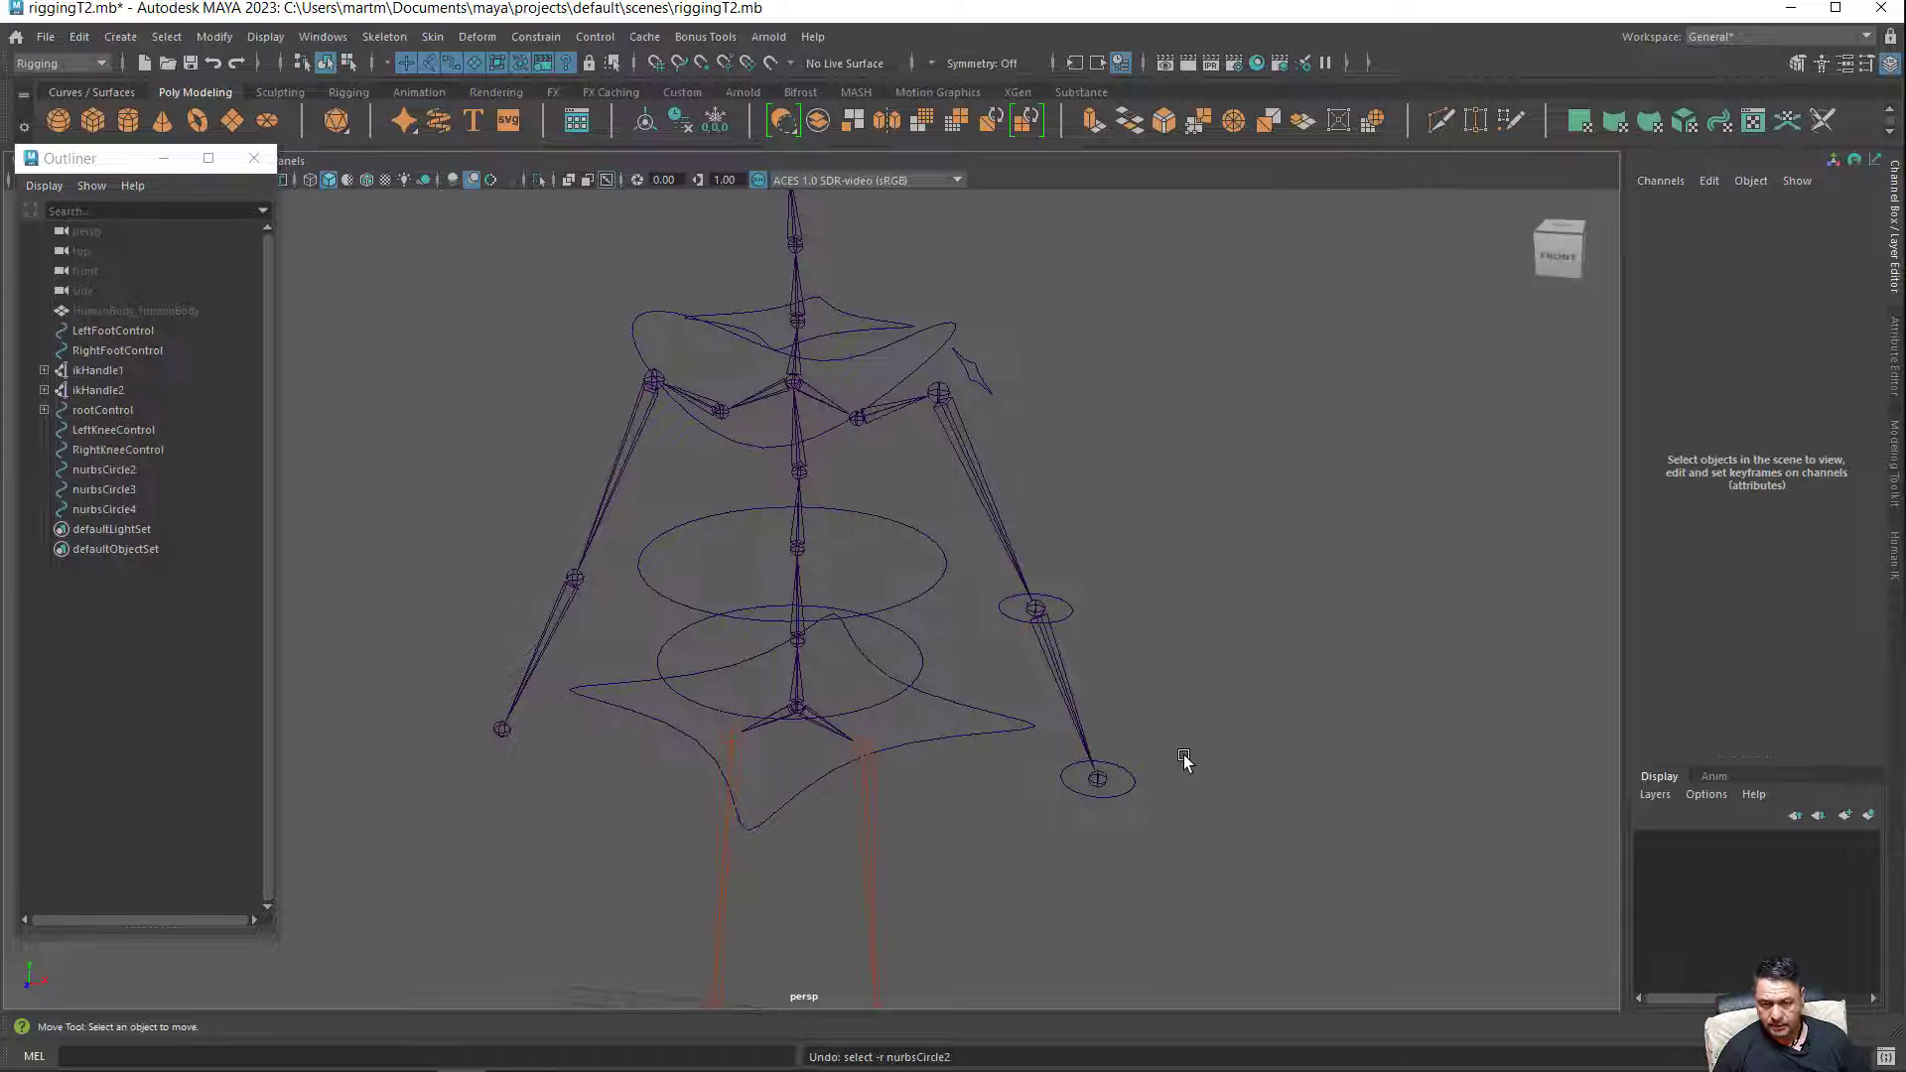
# Select the nurbsCircle2 control curve at the rig's right shoulder.
pyautogui.click(969, 387)
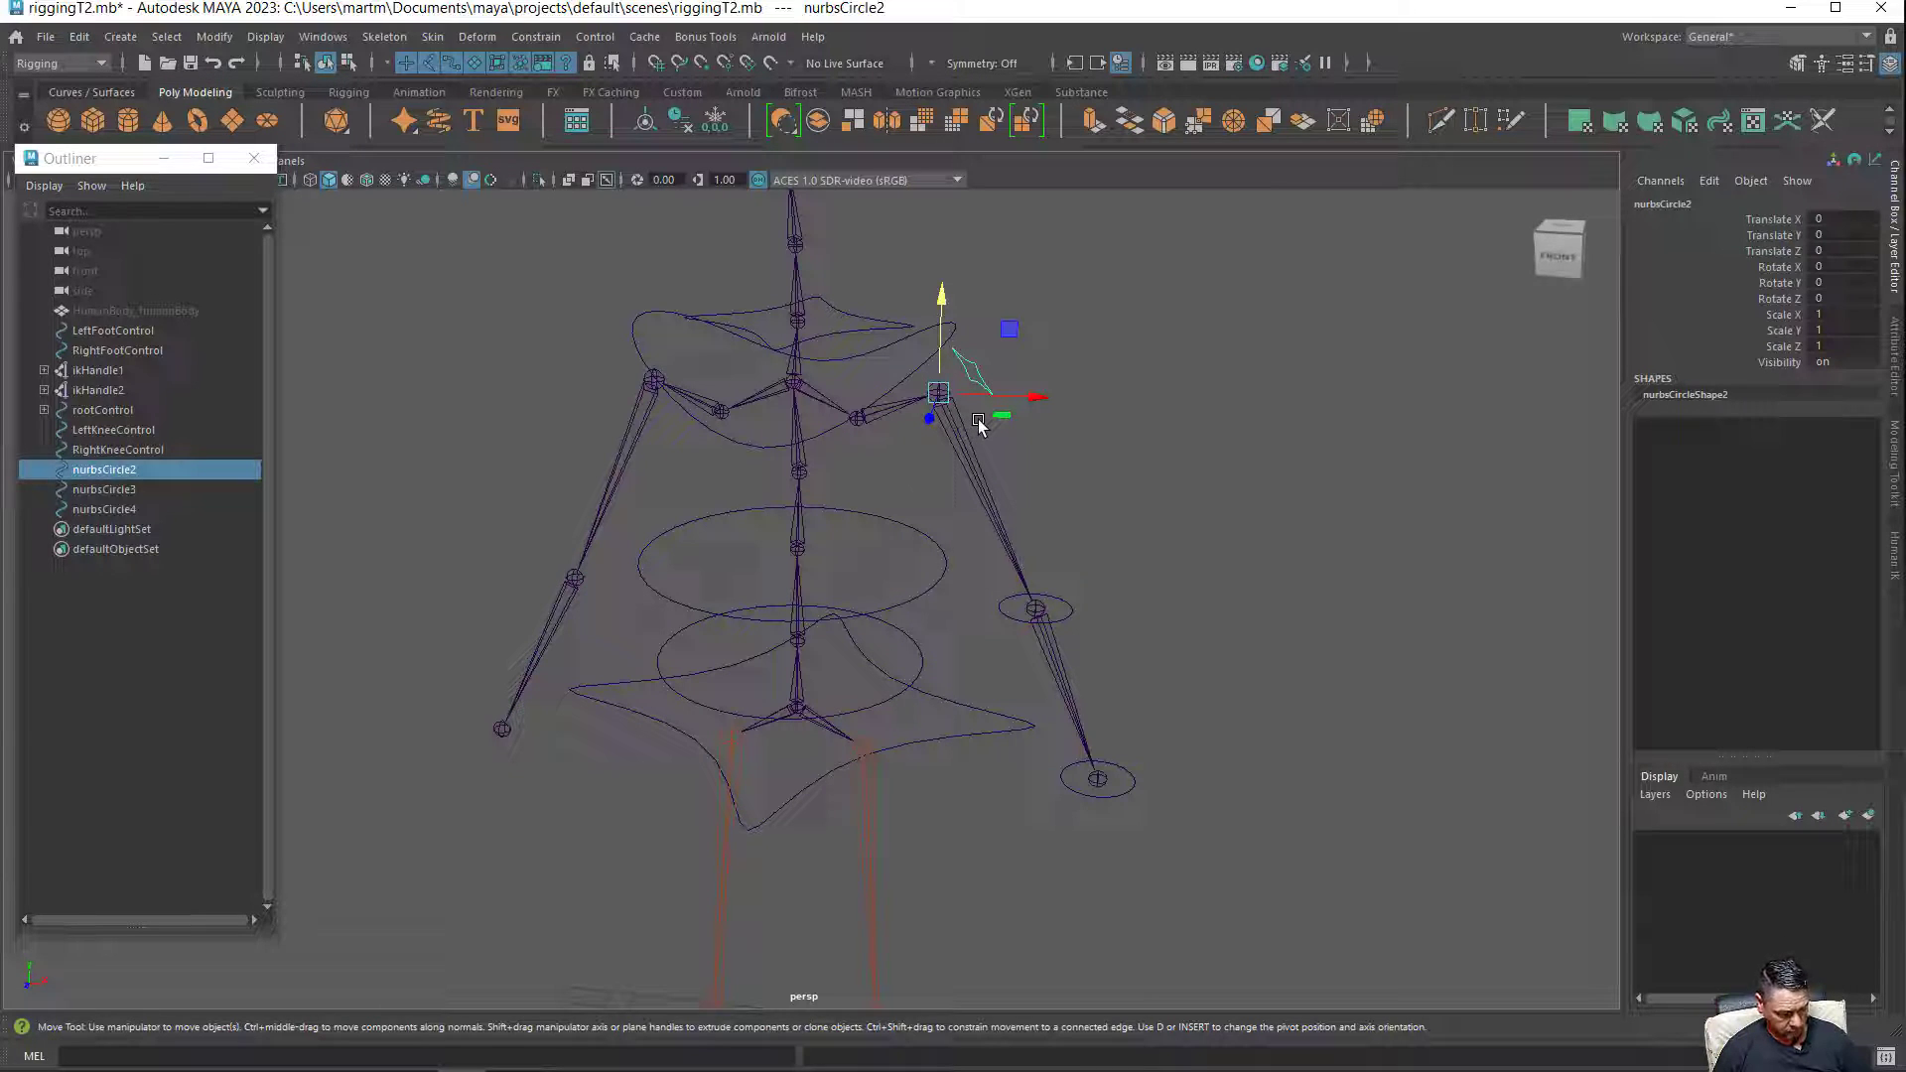
# Duplicate the shoulder control, mirror it with Scale X -1, and move it to the left shoulder.
pyautogui.hotkey('ctrl', 'd')
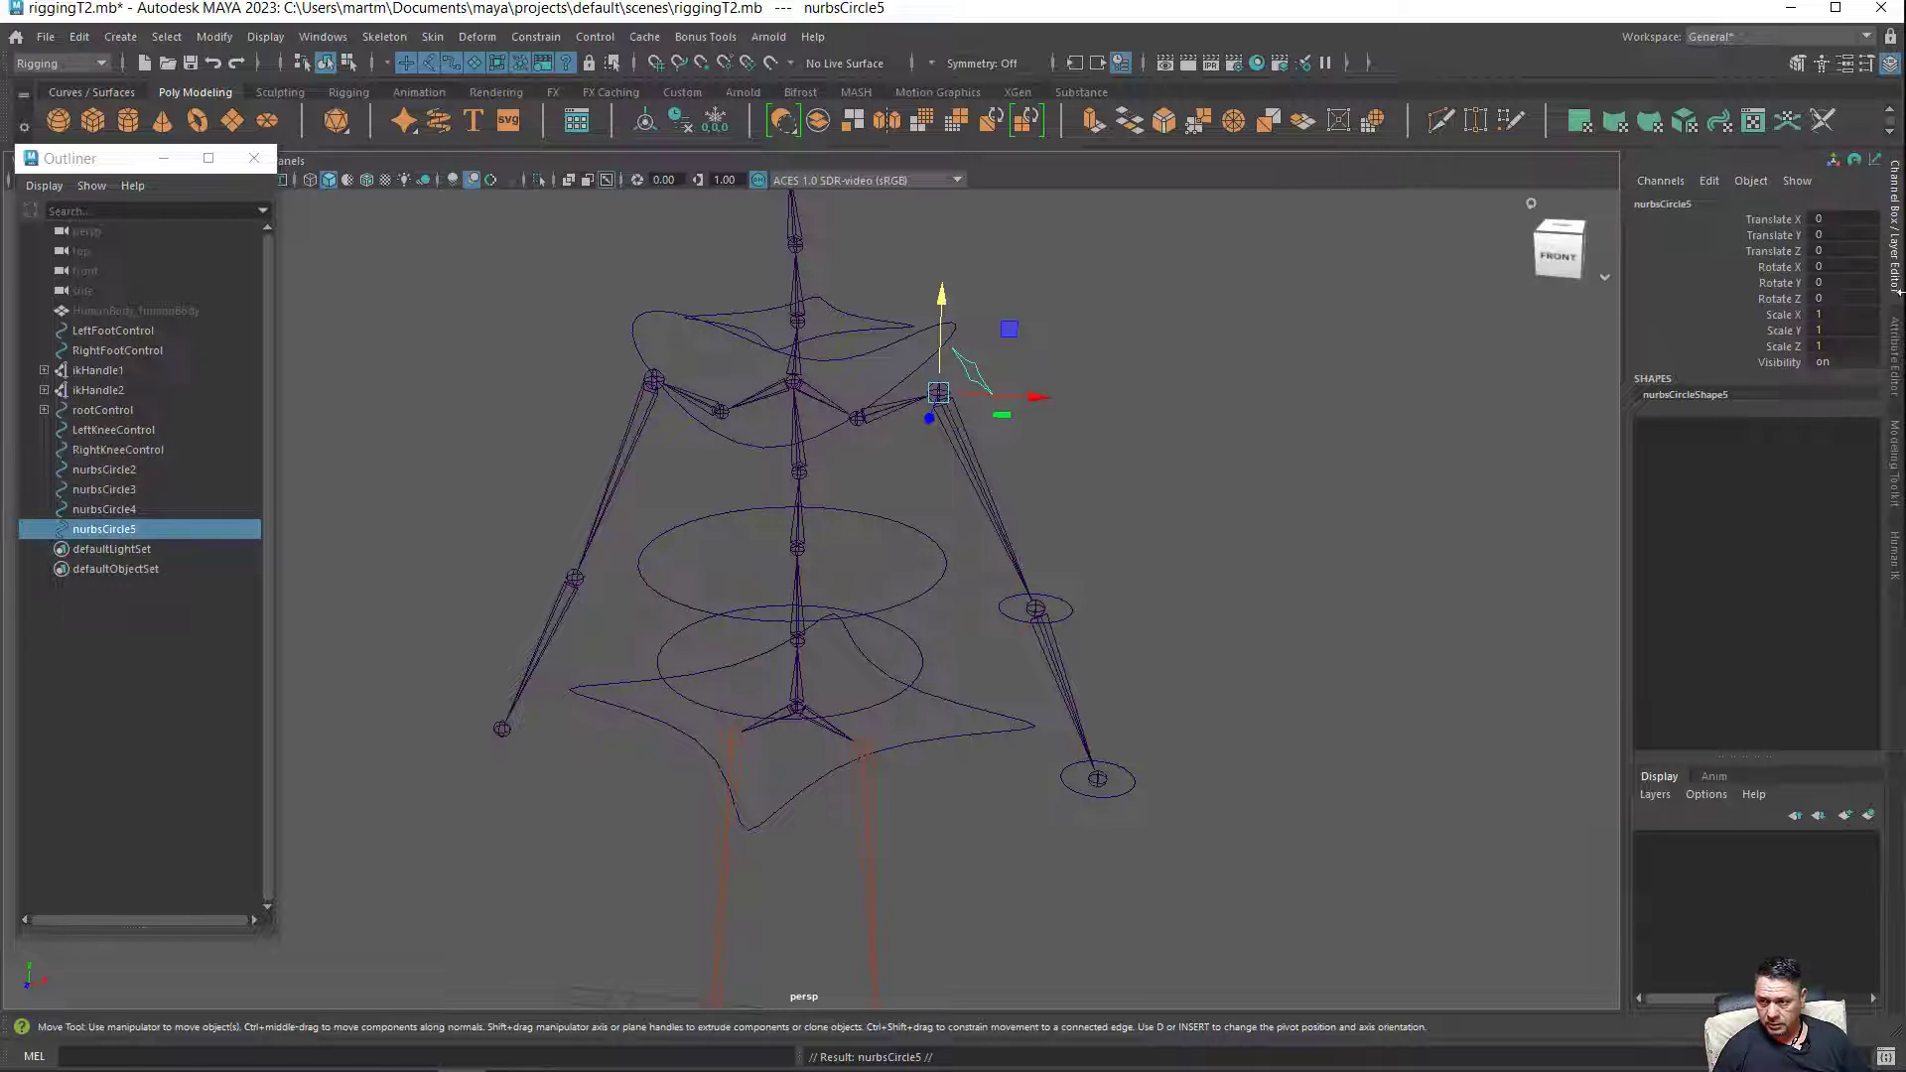
pyautogui.doubleClick(1818, 312)
pyautogui.write('-')
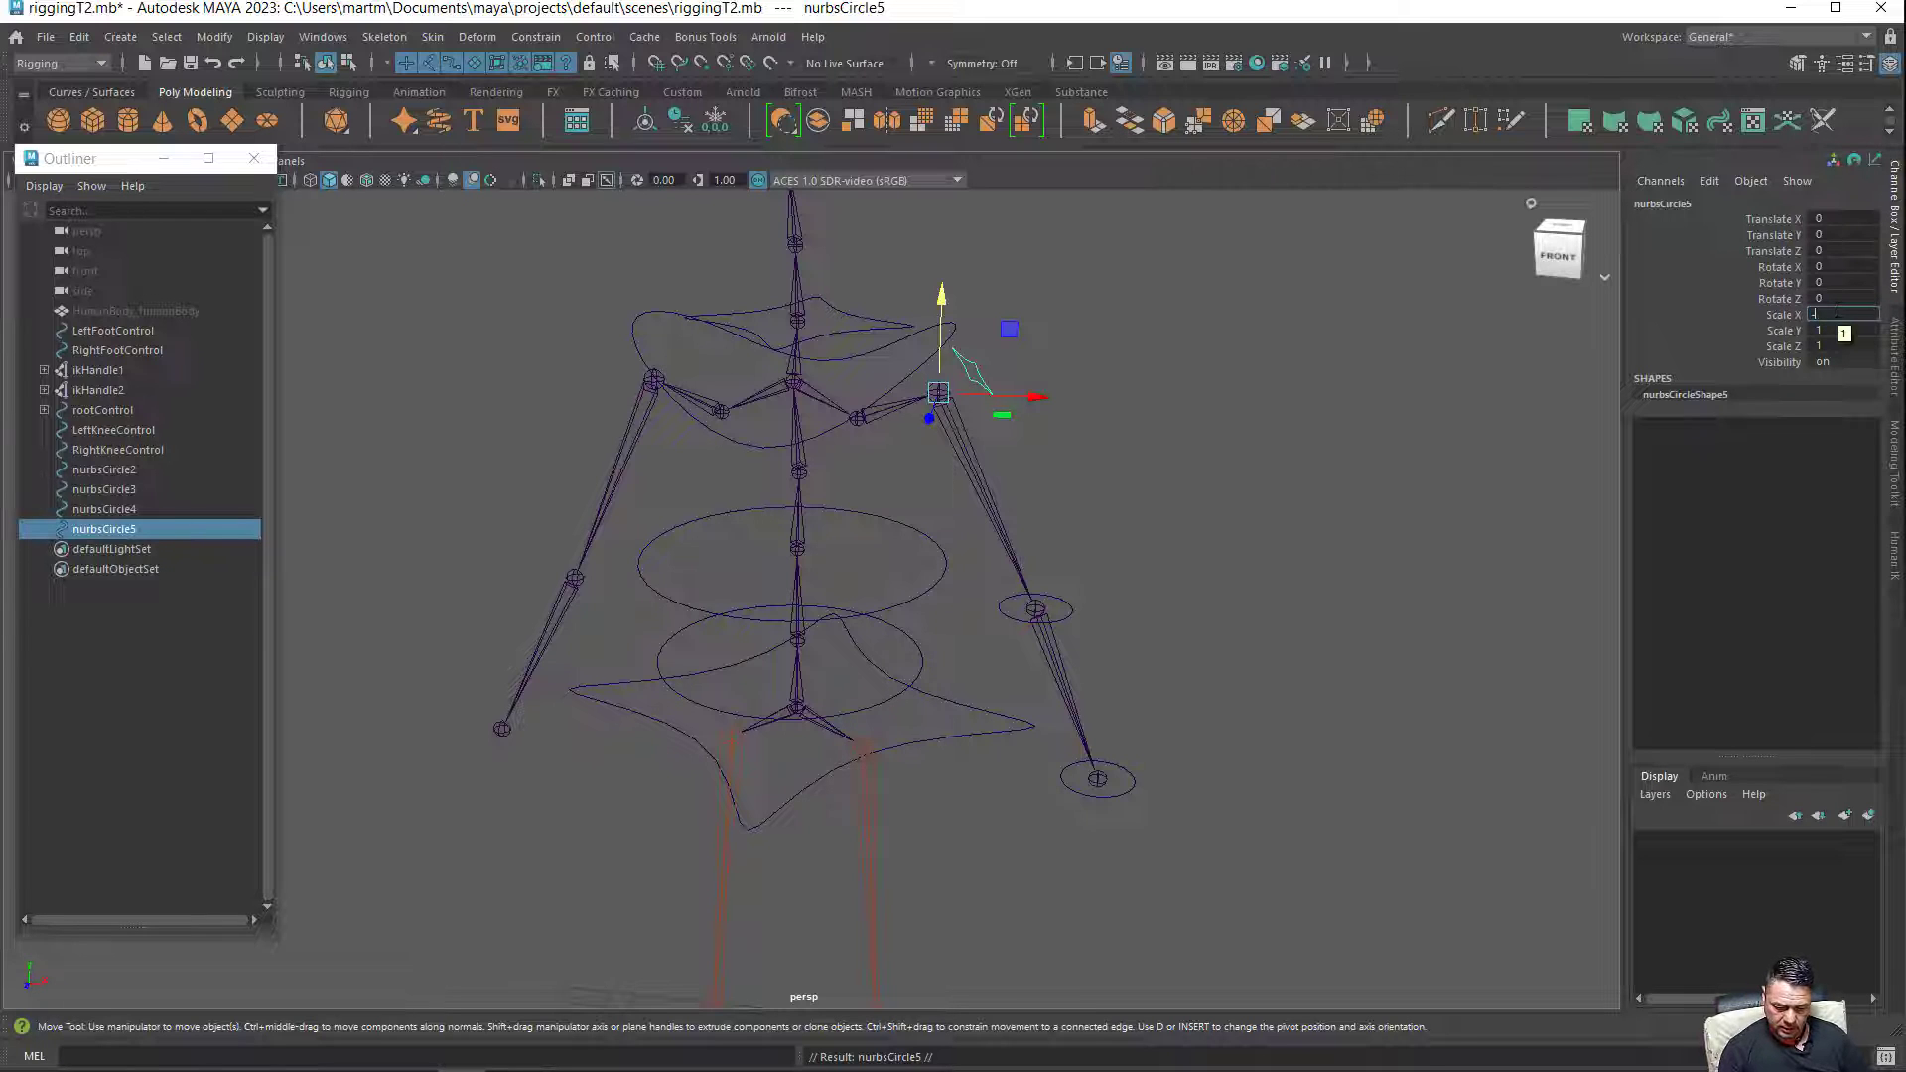
pyautogui.write('1')
pyautogui.press('Return')
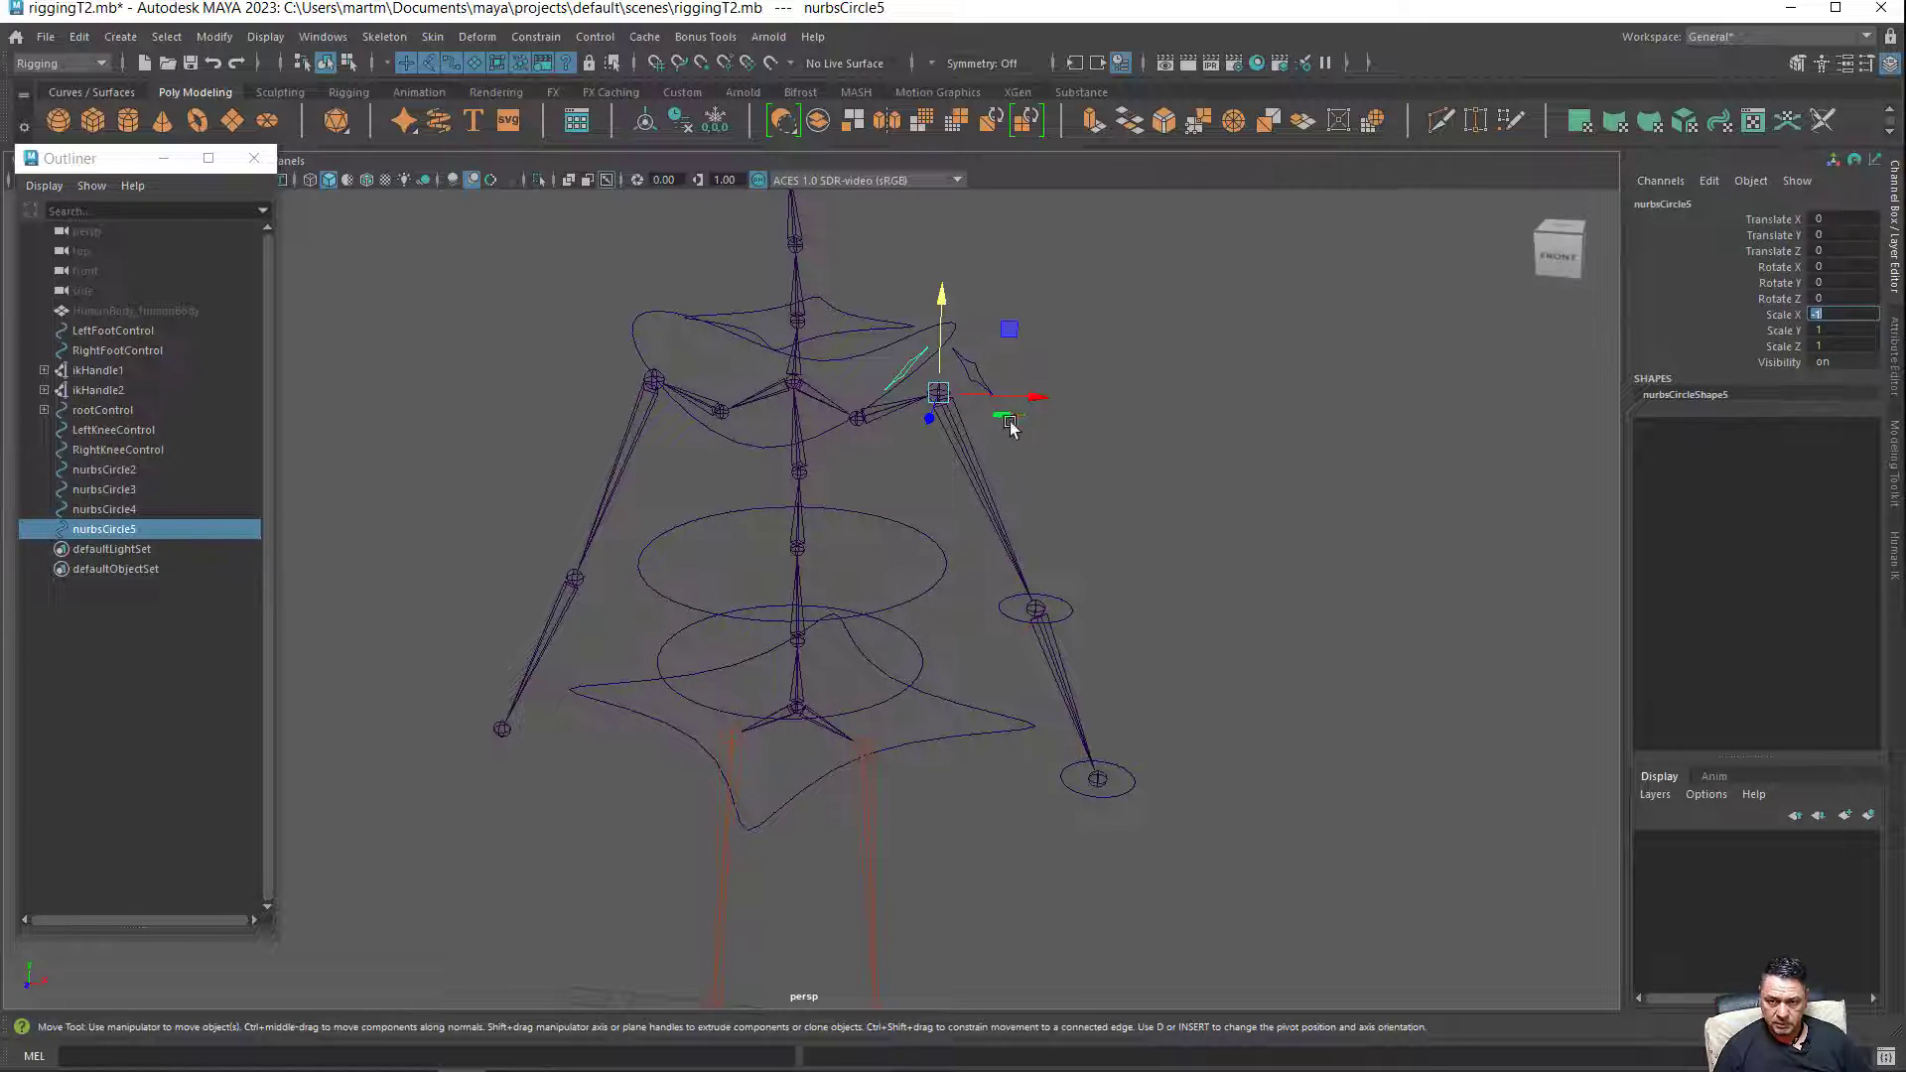
pyautogui.moveTo(1032, 397); pyautogui.dragTo(745, 387)
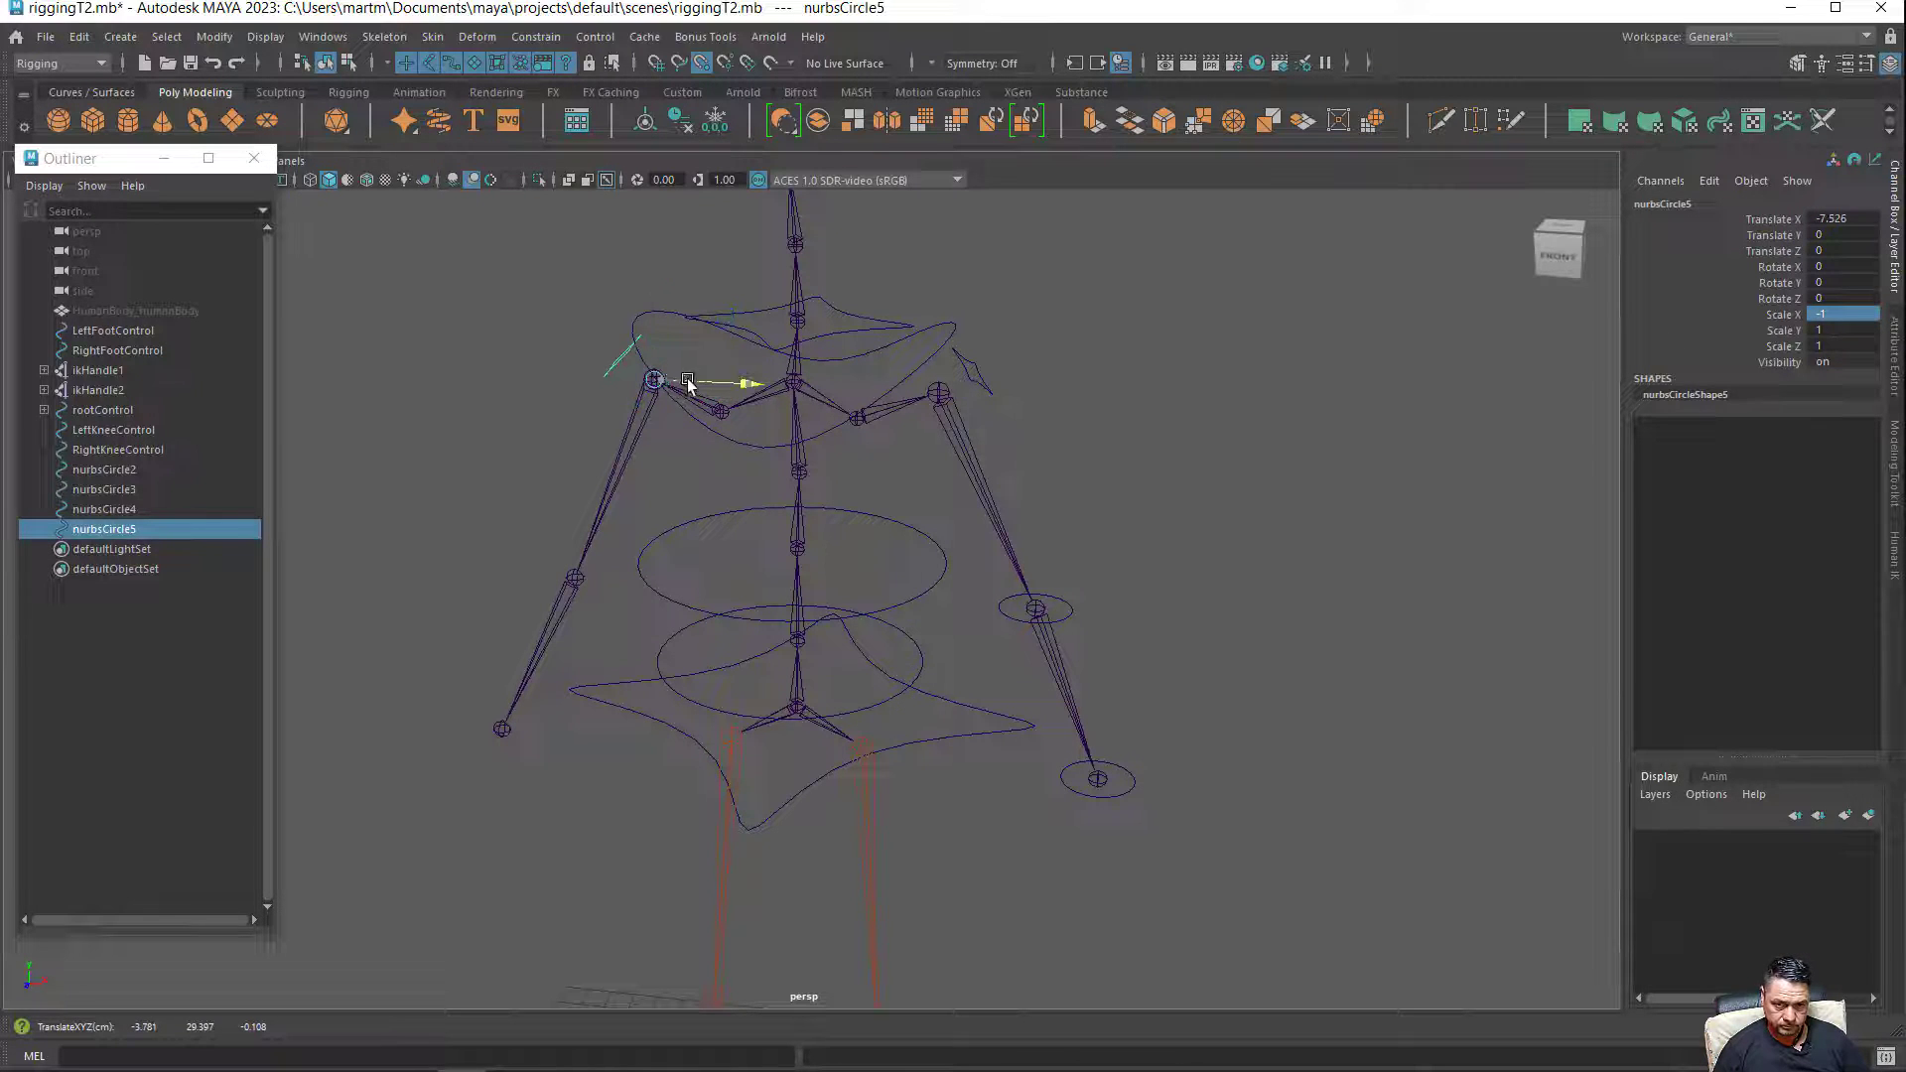
# Duplicate the right knee control and place the copy on the left knee.
pyautogui.click(1068, 616)
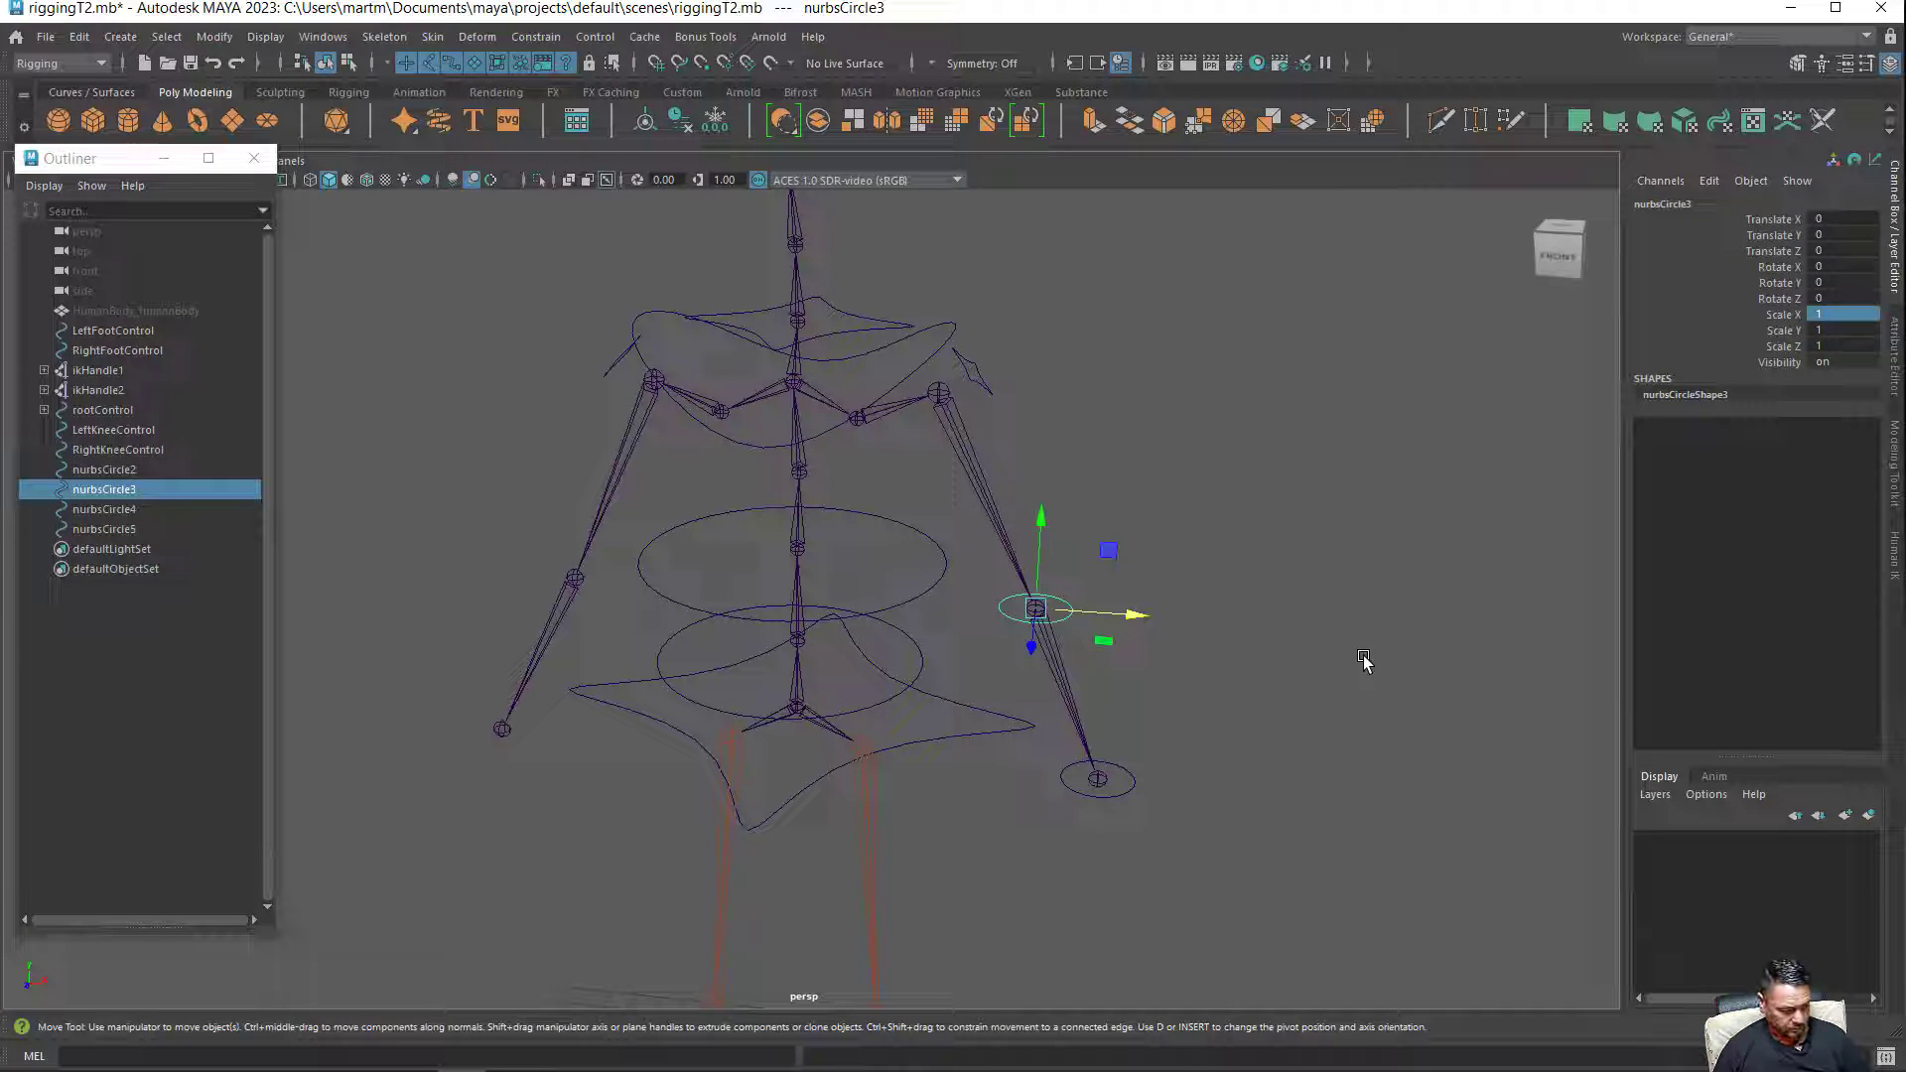
pyautogui.hotkey('ctrl', 'd')
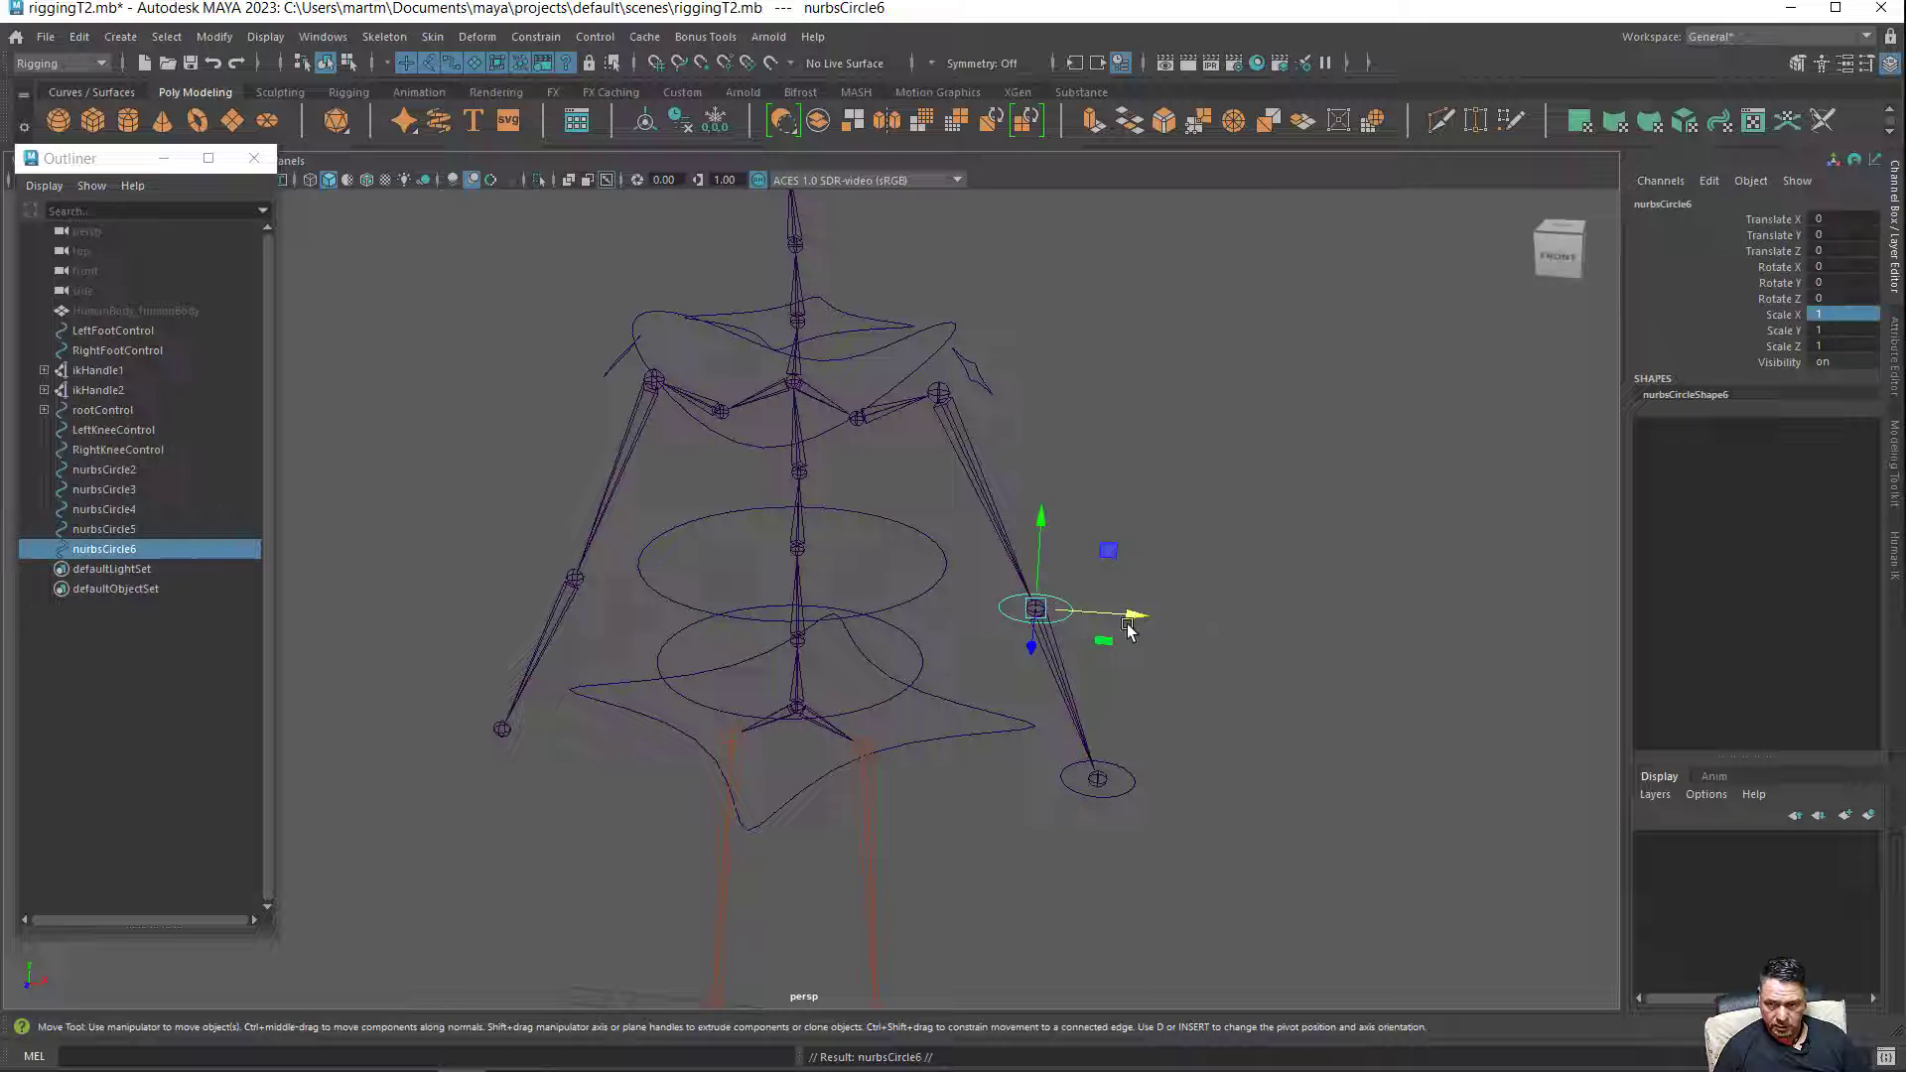
pyautogui.moveTo(1126, 620); pyautogui.dragTo(696, 563)
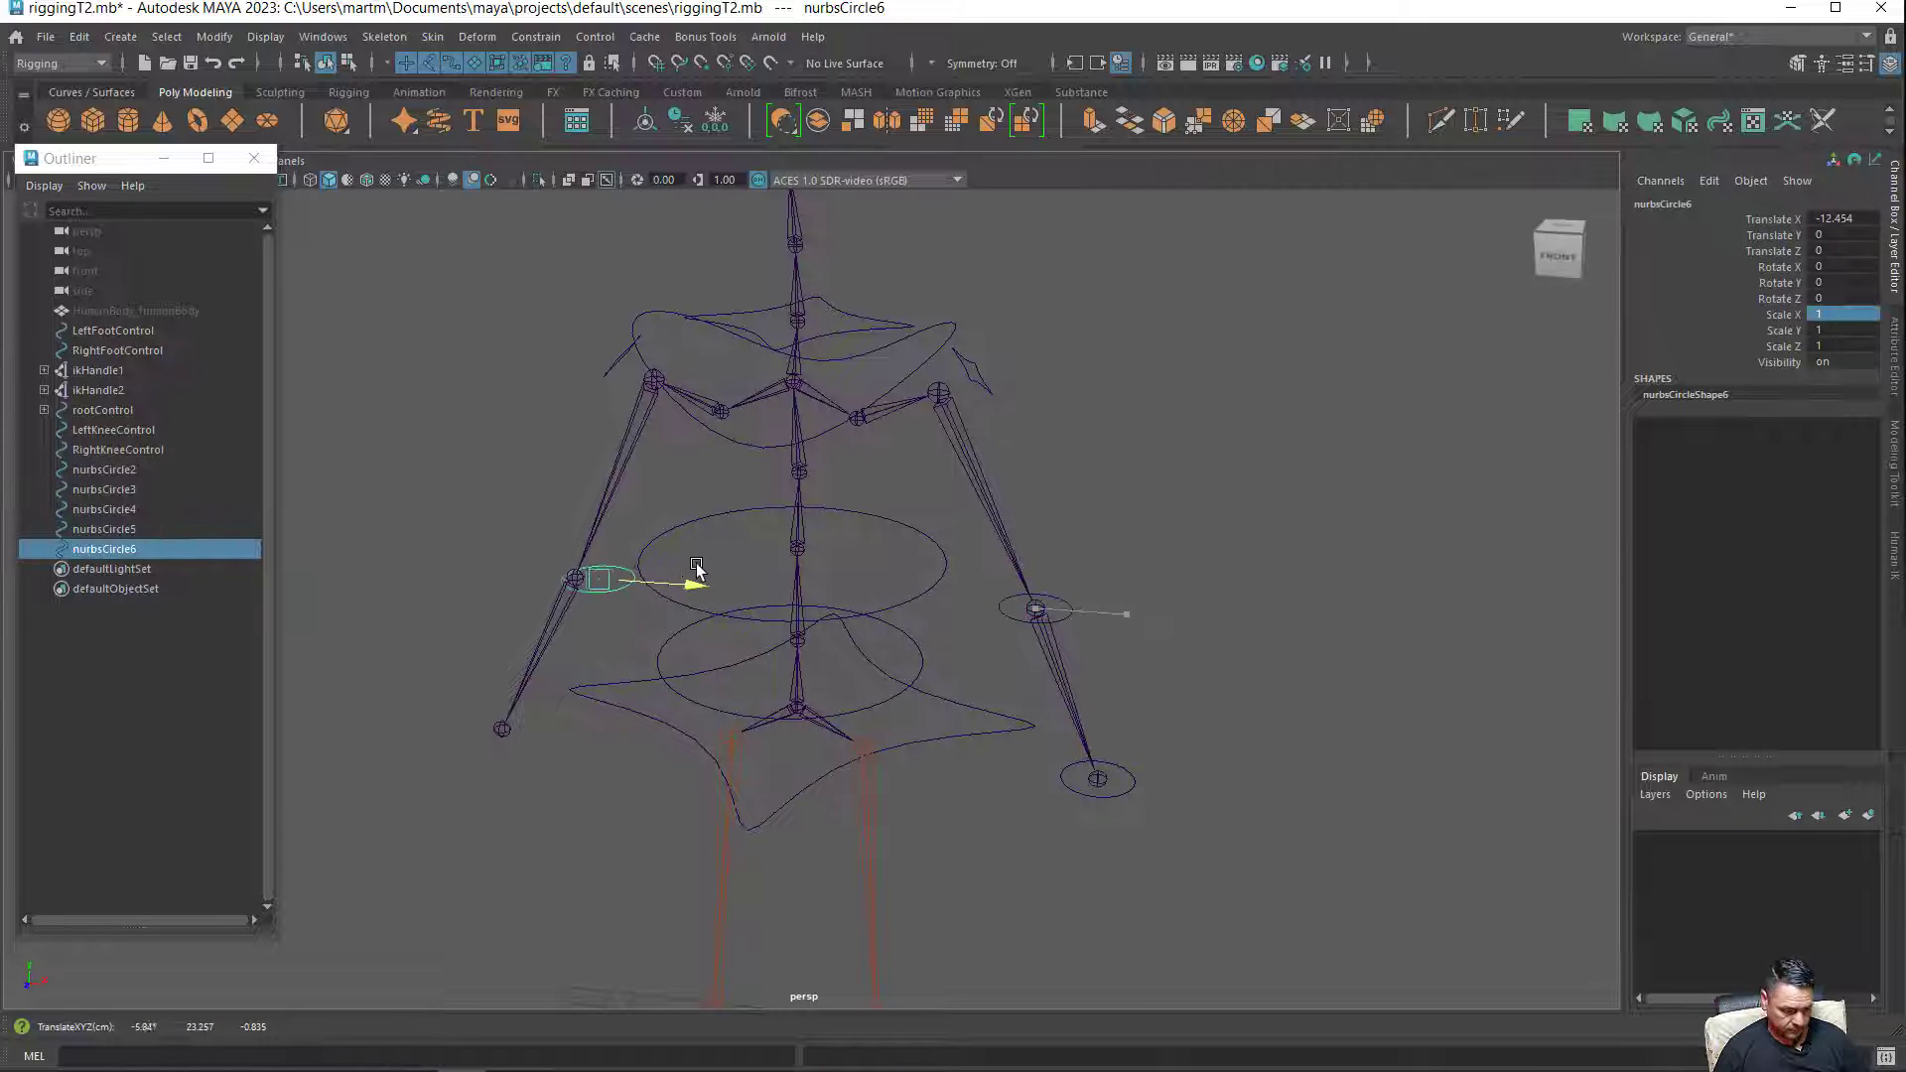
pyautogui.hotkey('ctrl', 'z')
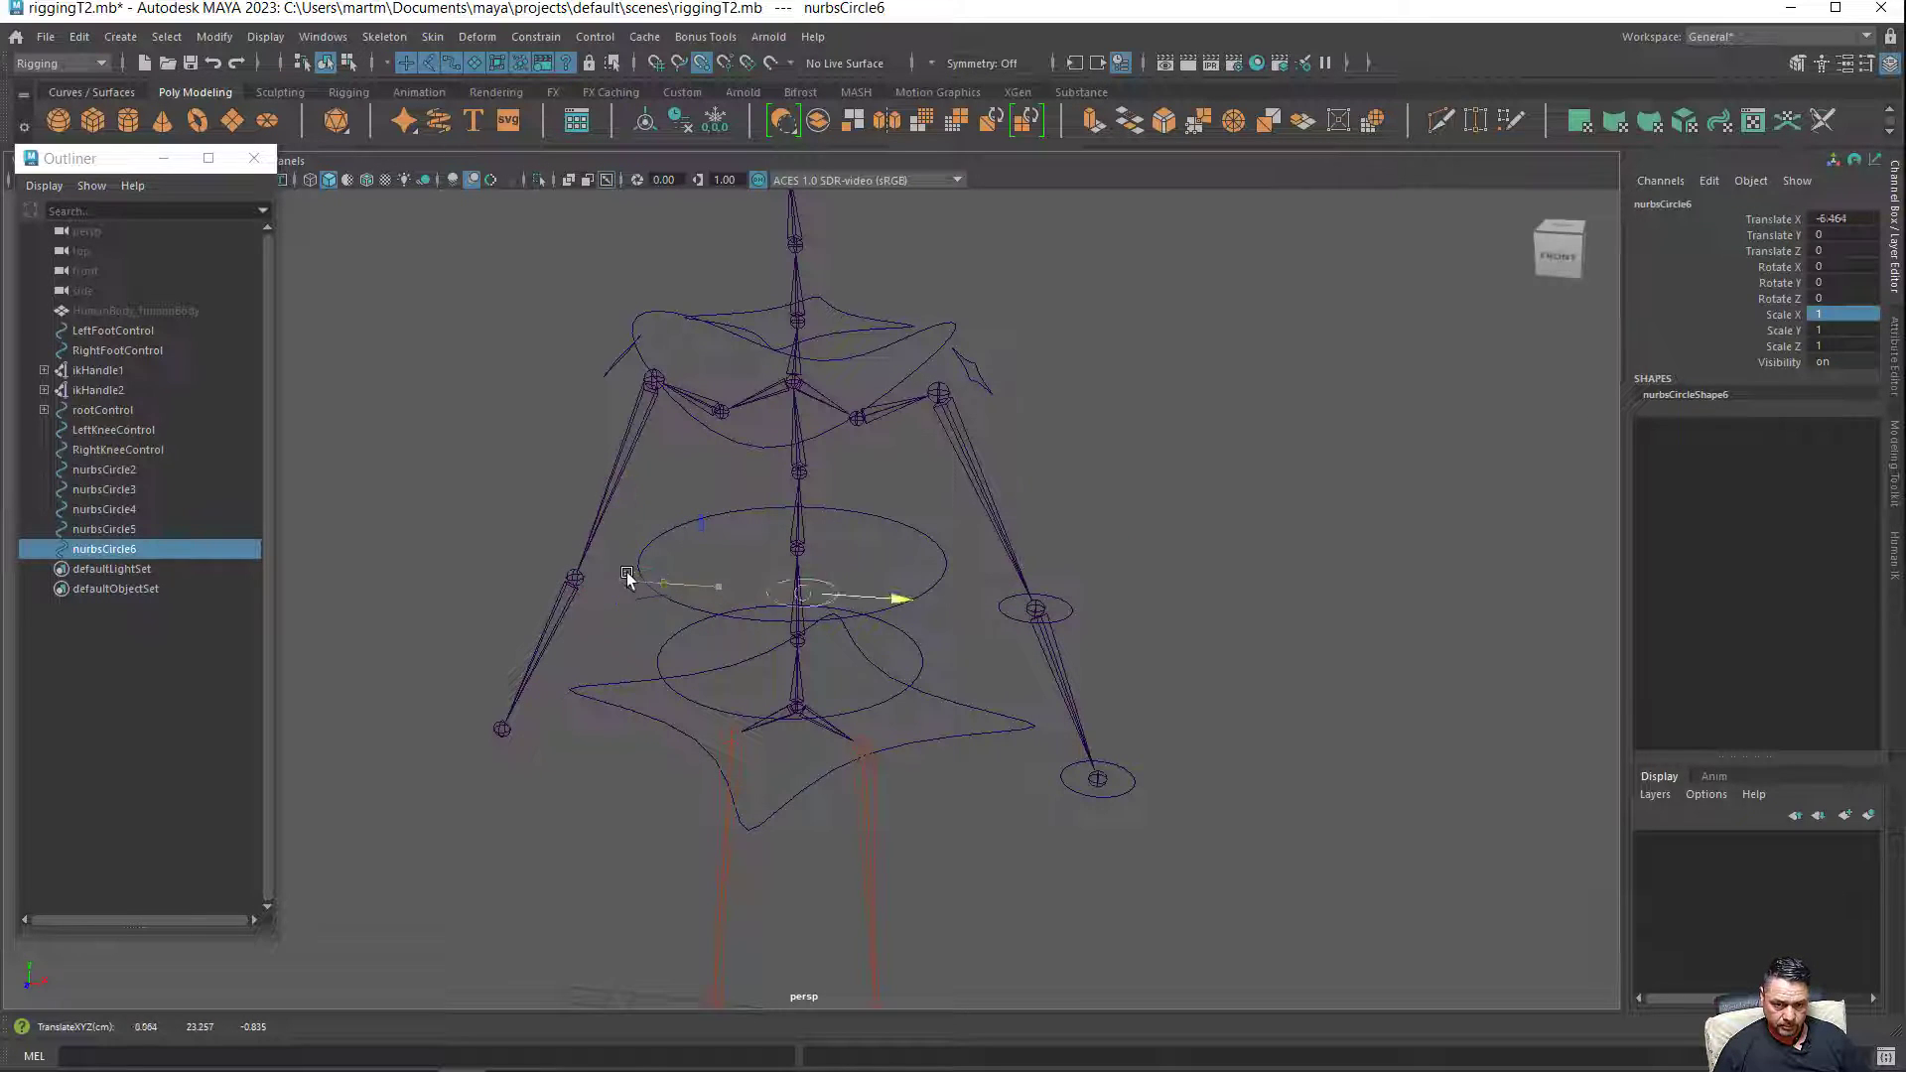
pyautogui.moveTo(627, 578); pyautogui.dragTo(553, 570)
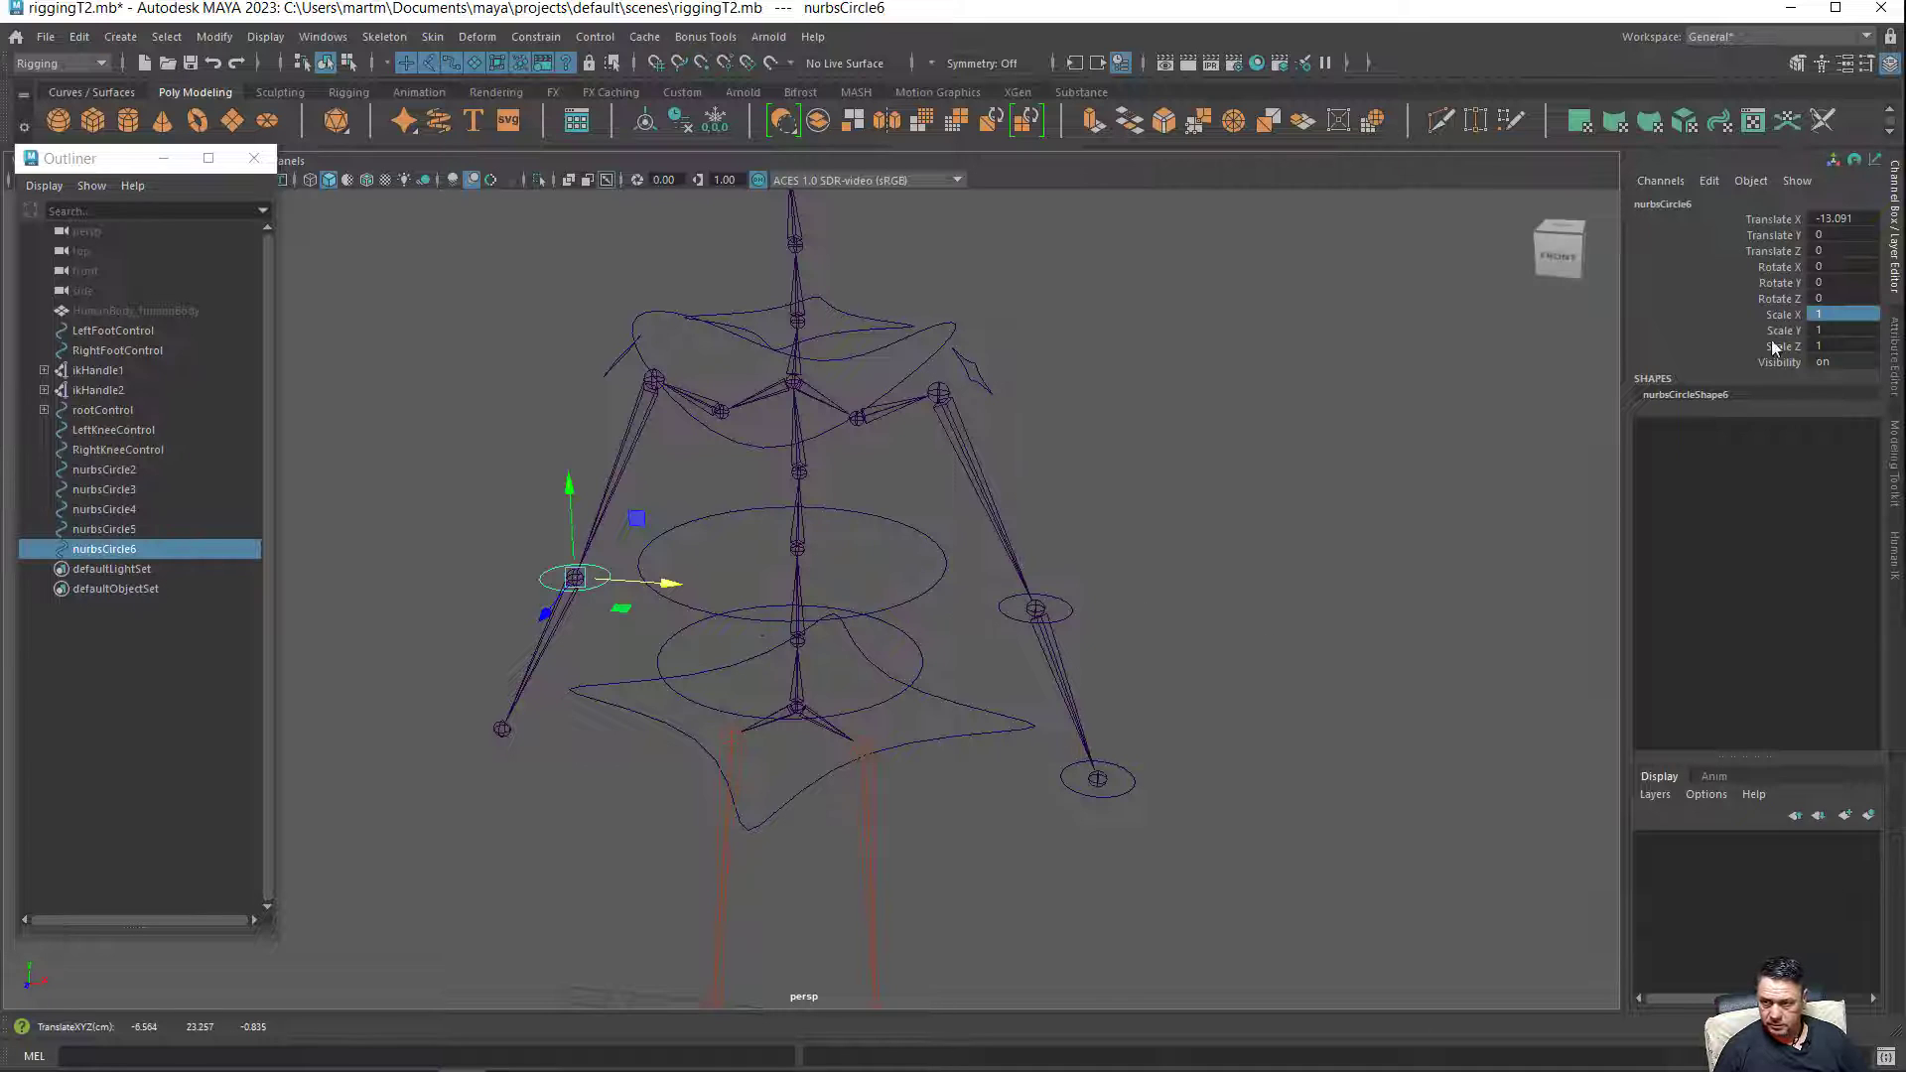
# Duplicate the right ankle control and place the copy on the left ankle.
pyautogui.click(1130, 788)
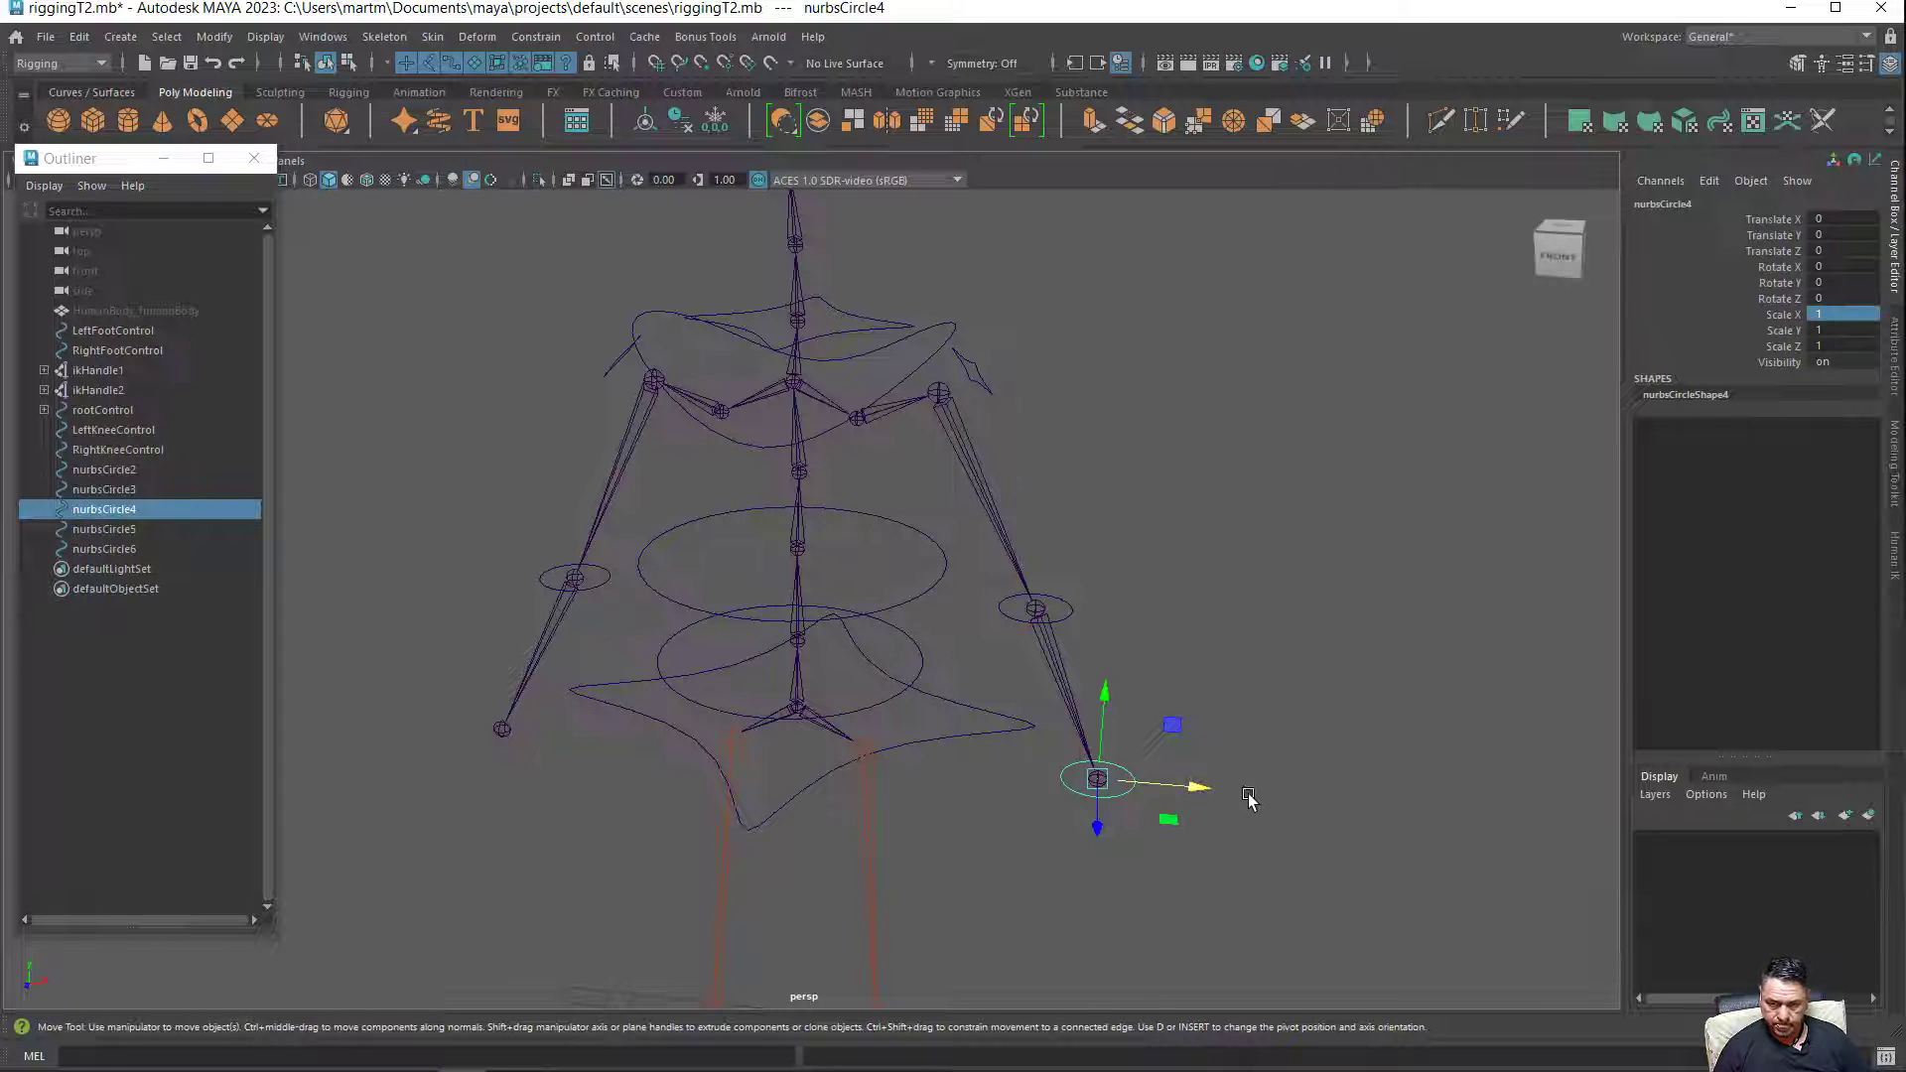
pyautogui.hotkey('ctrl', 'd')
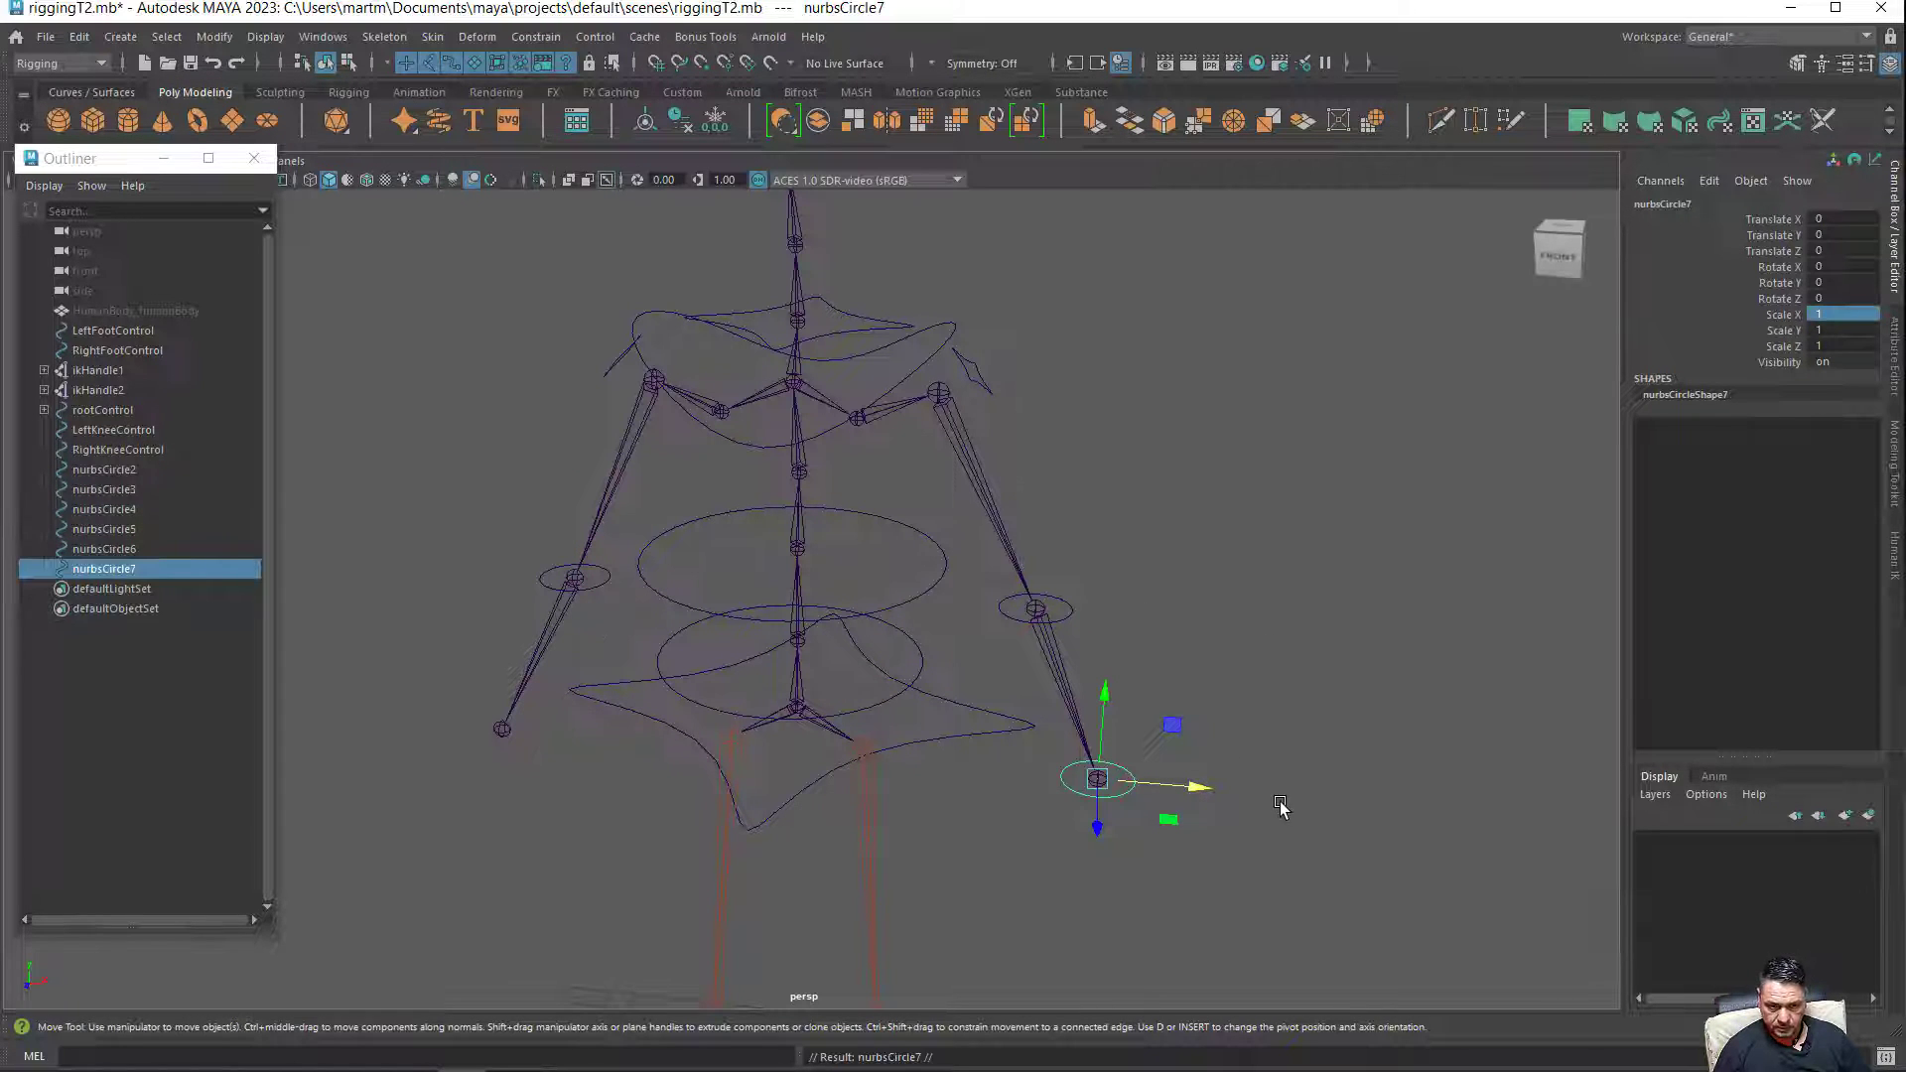
pyautogui.moveTo(1197, 787)
pyautogui.mouseDown()
pyautogui.moveTo(658, 710)
pyautogui.moveTo(599, 738)
pyautogui.mouseUp()
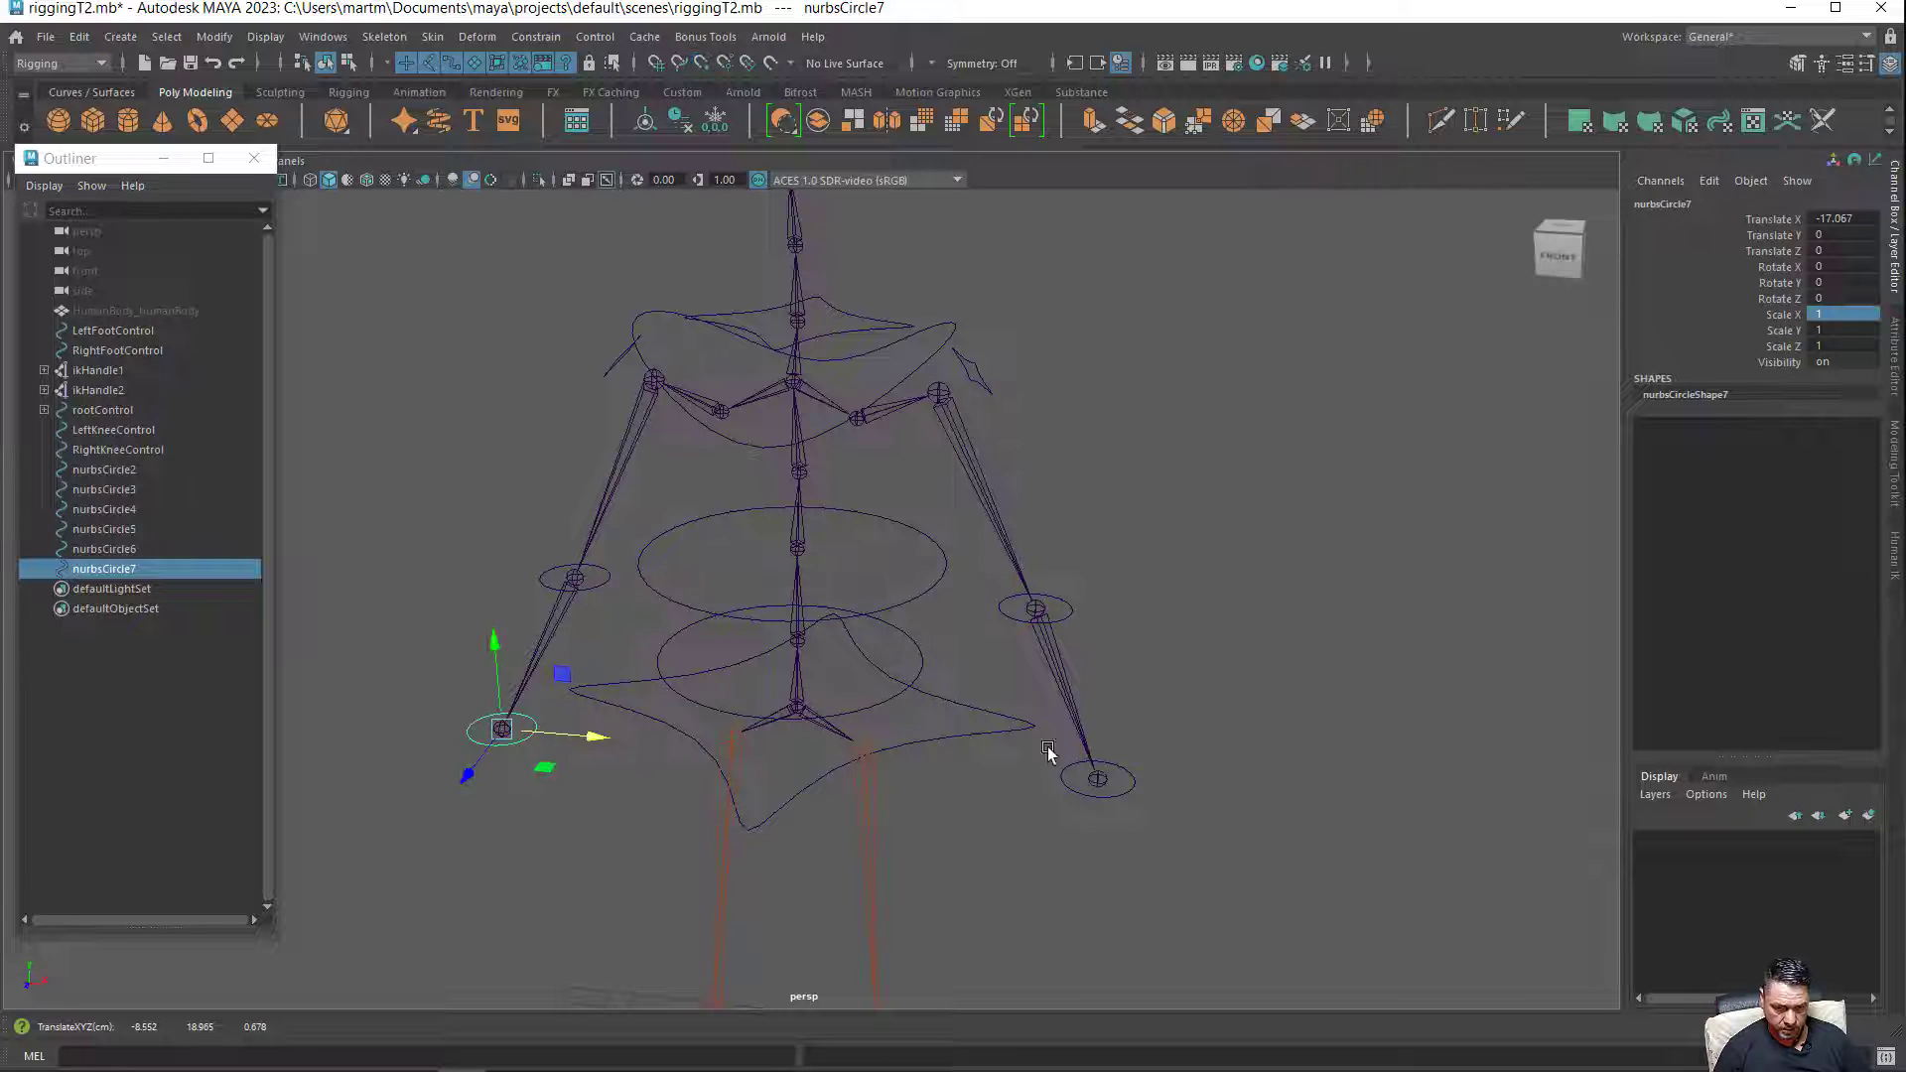
pyautogui.moveTo(821, 689)
pyautogui.keyDown('alt'); pyautogui.mouseDown()
pyautogui.moveTo(940, 685)
pyautogui.moveTo(770, 663)
pyautogui.moveTo(791, 694)
pyautogui.moveTo(572, 428)
pyautogui.mouseUp(); pyautogui.keyUp('alt')
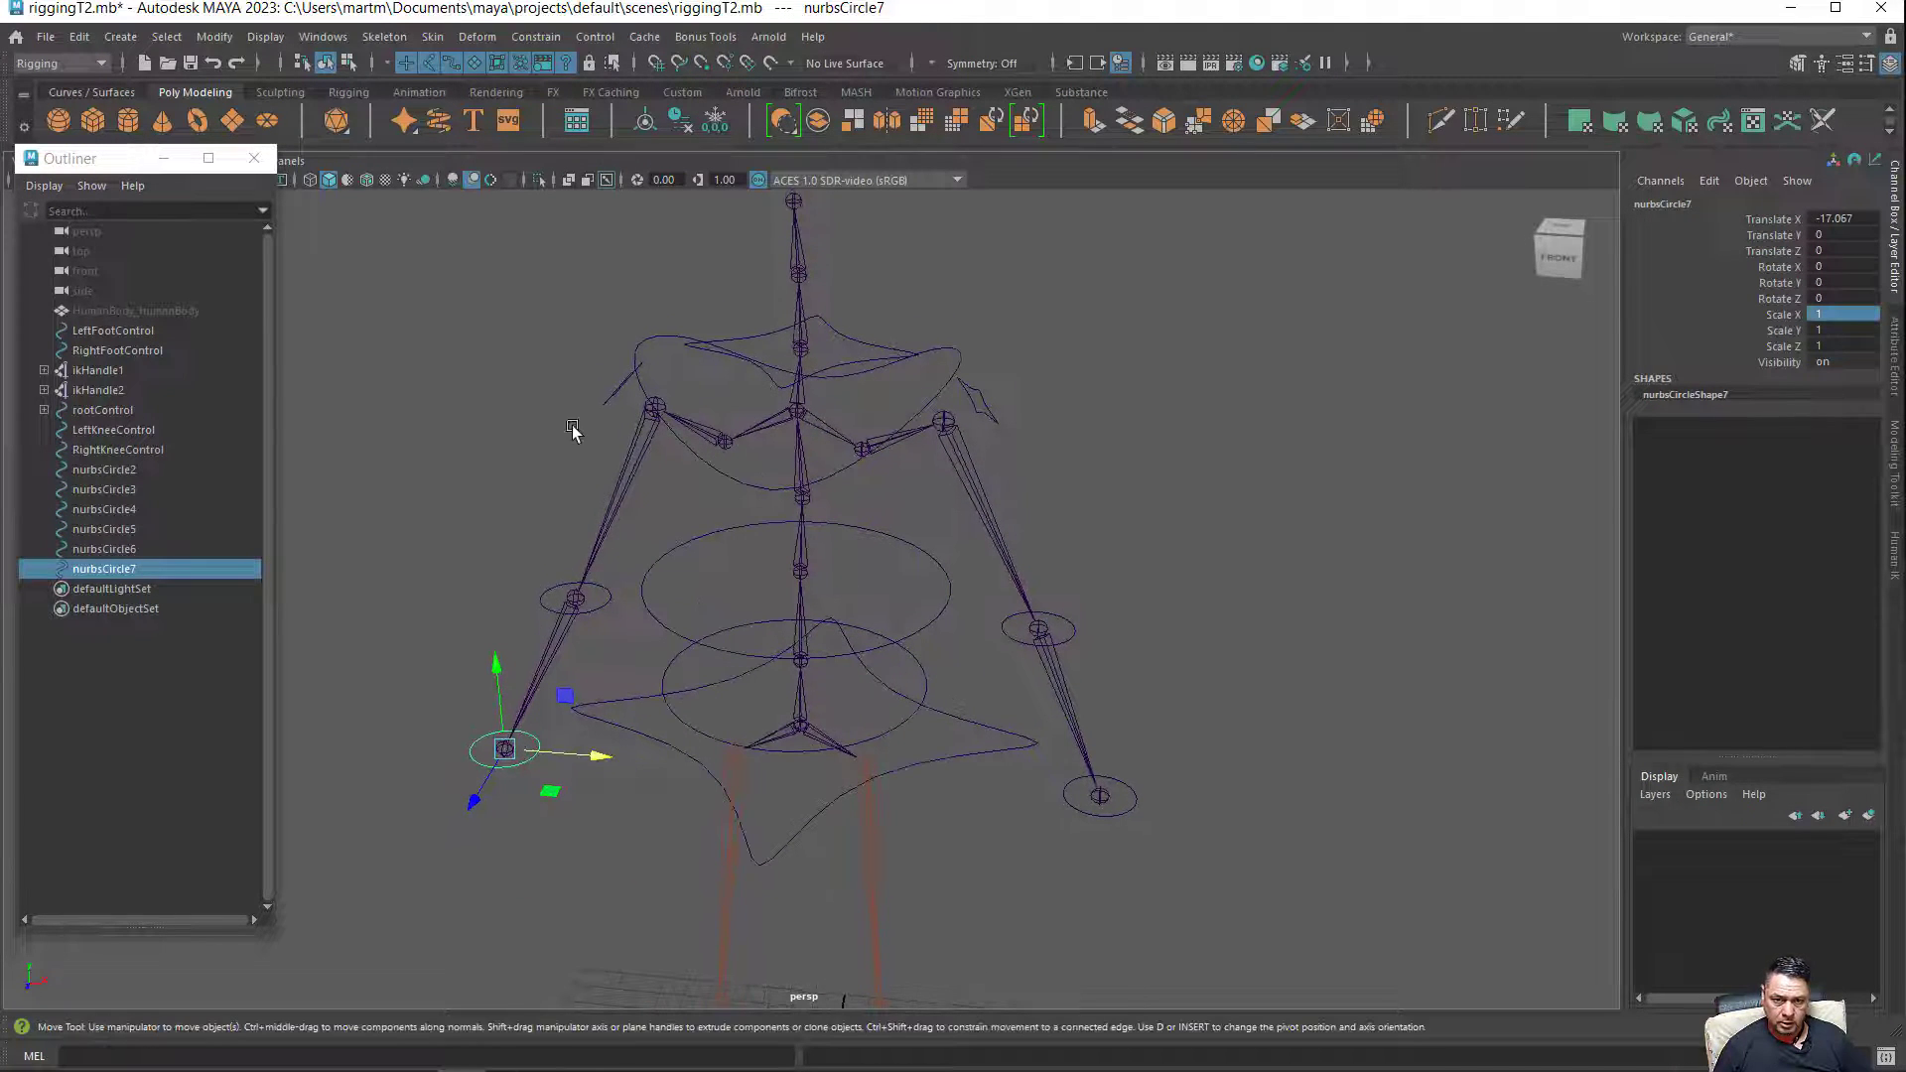
# Freeze transformations on the new left shoulder, knee and ankle controls.
pyautogui.click(607, 395)
pyautogui.keyDown('shift'); pyautogui.click(540, 607); pyautogui.keyUp('shift')
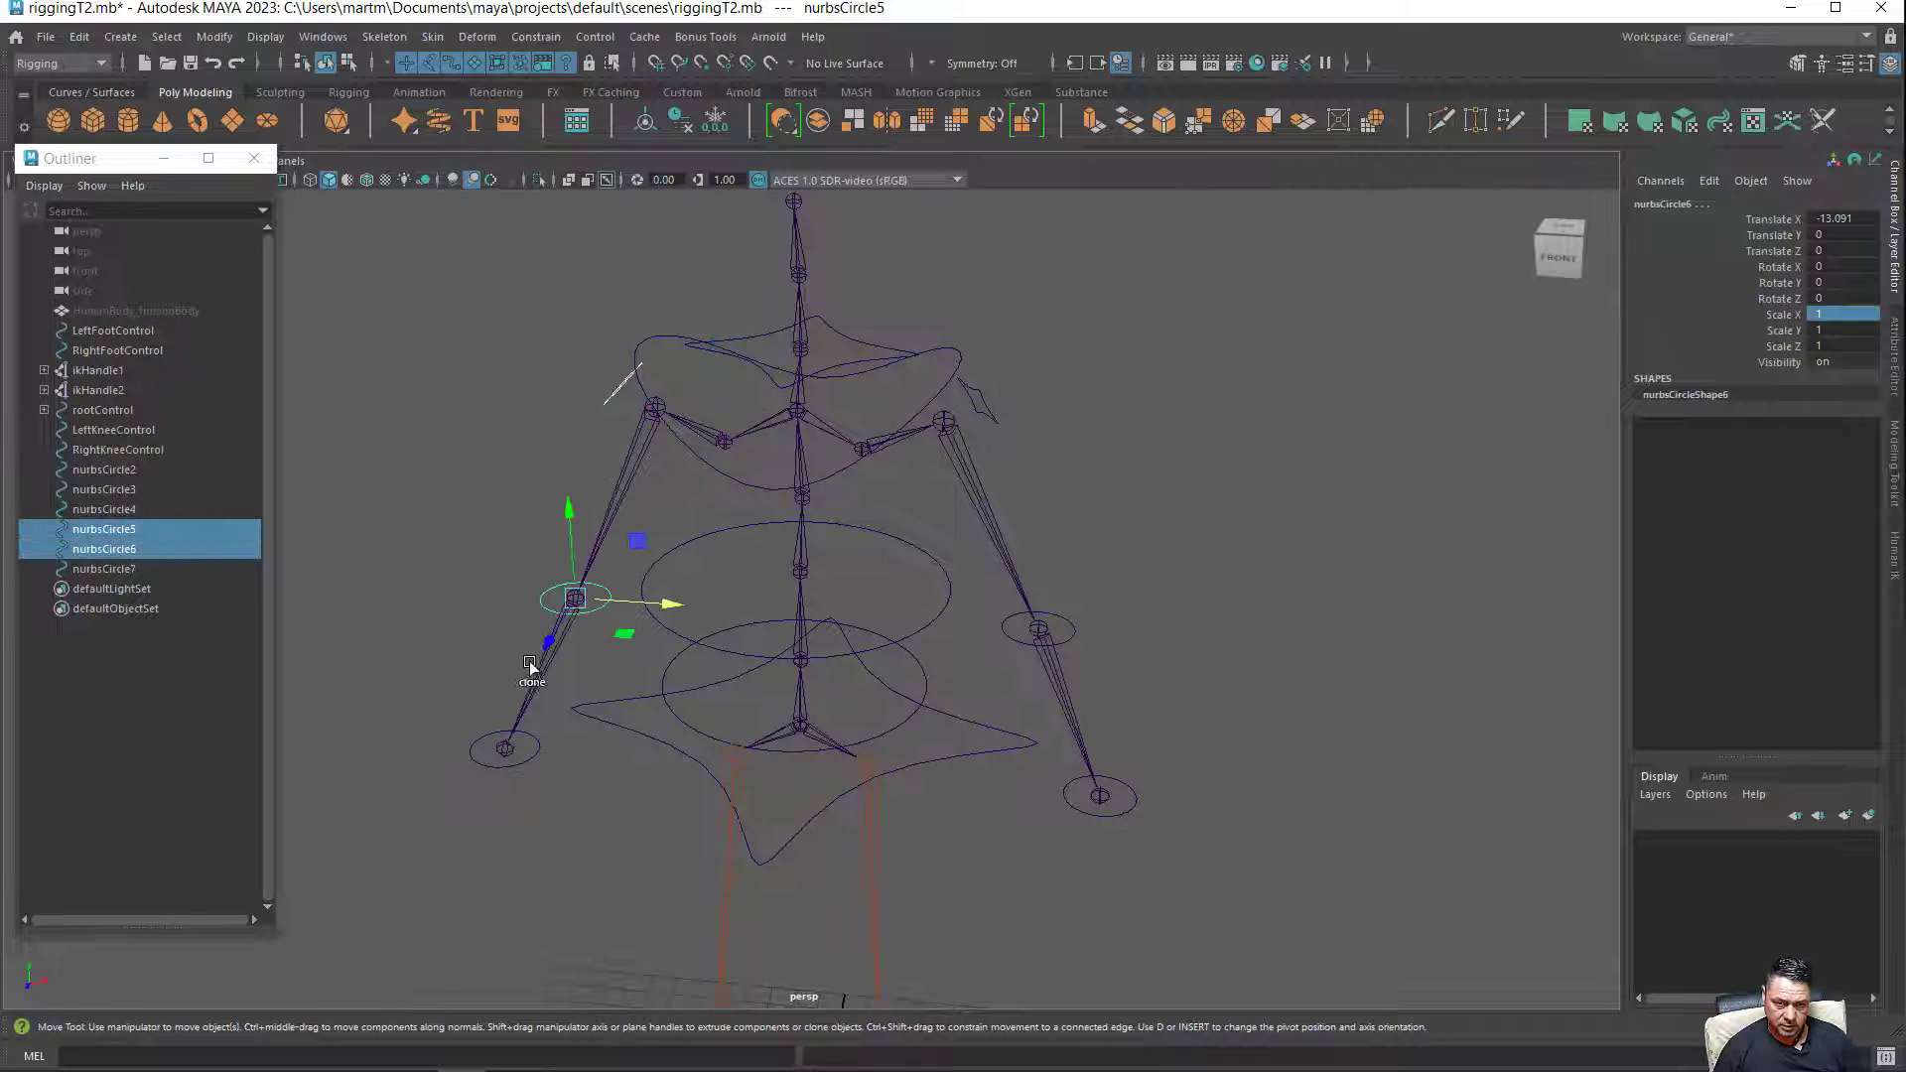
pyautogui.keyDown('shift'); pyautogui.click(498, 740); pyautogui.keyUp('shift')
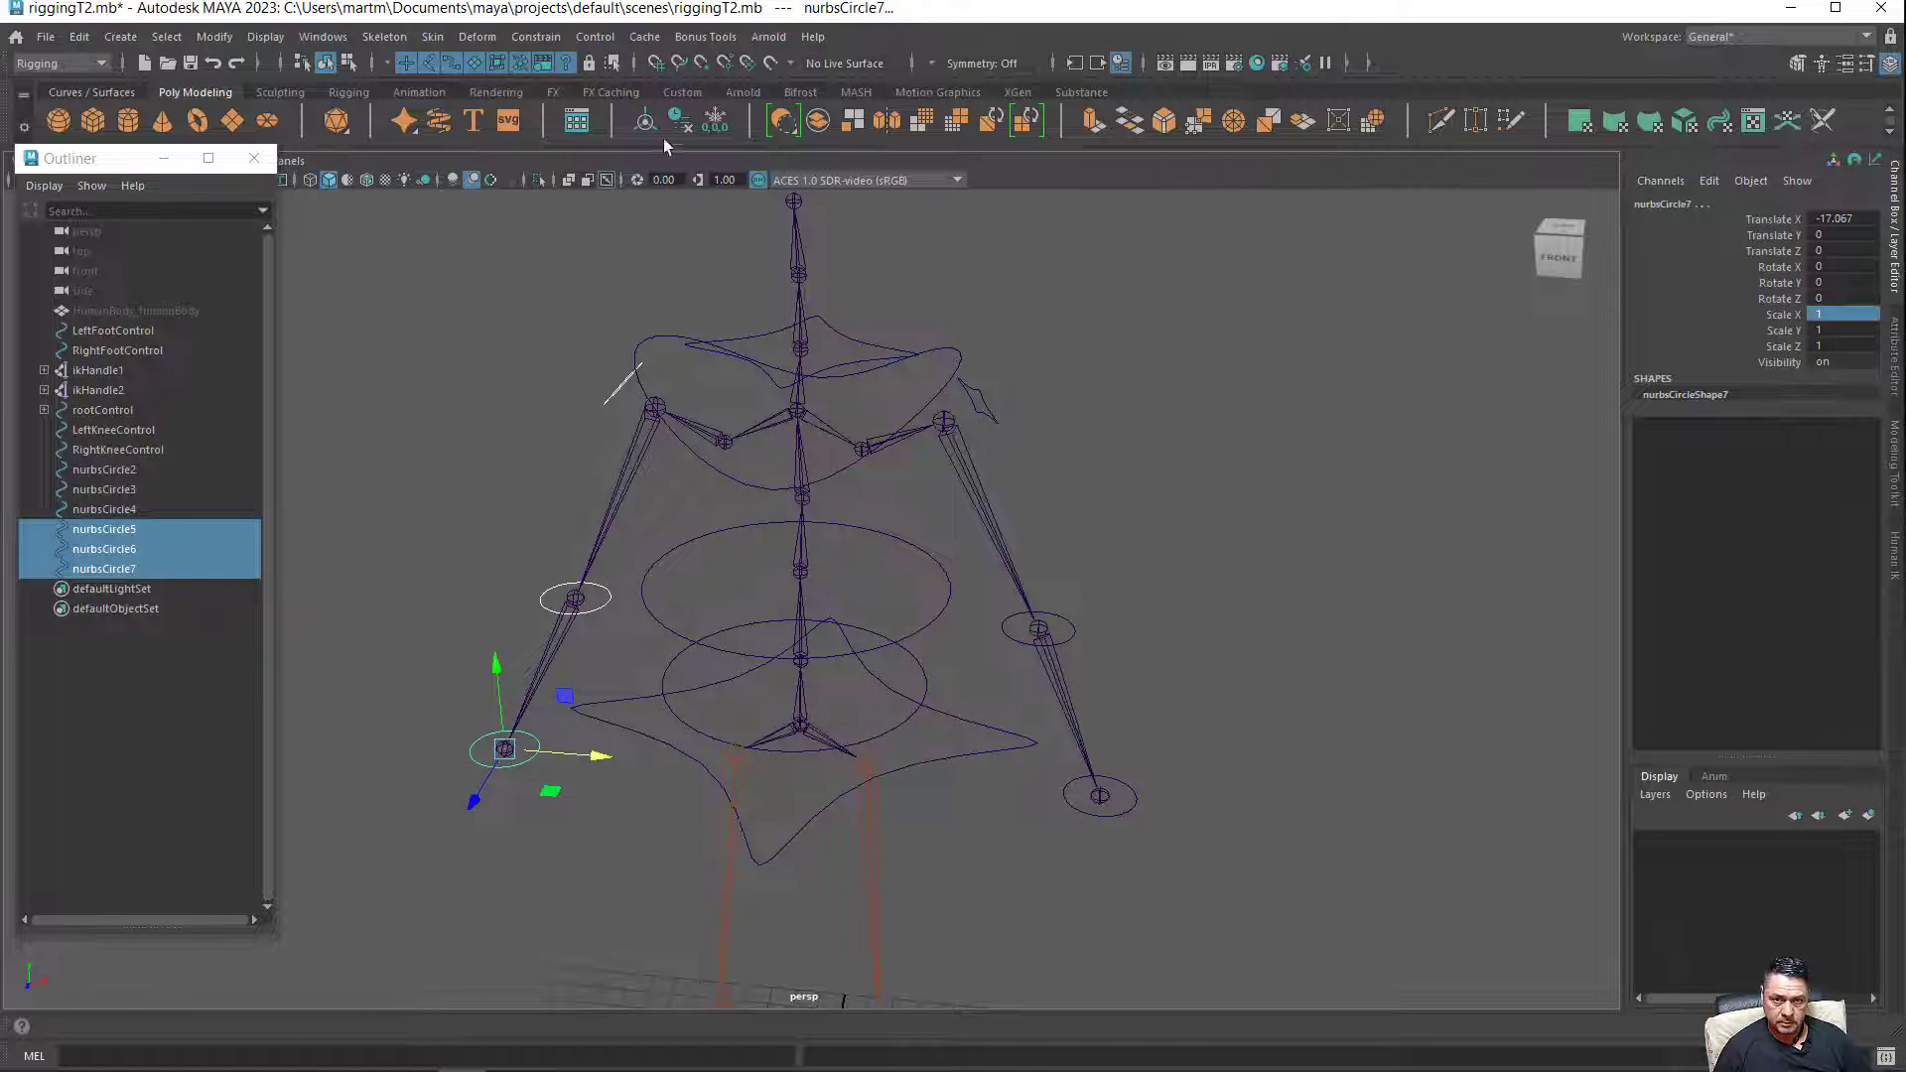
pyautogui.click(715, 123)
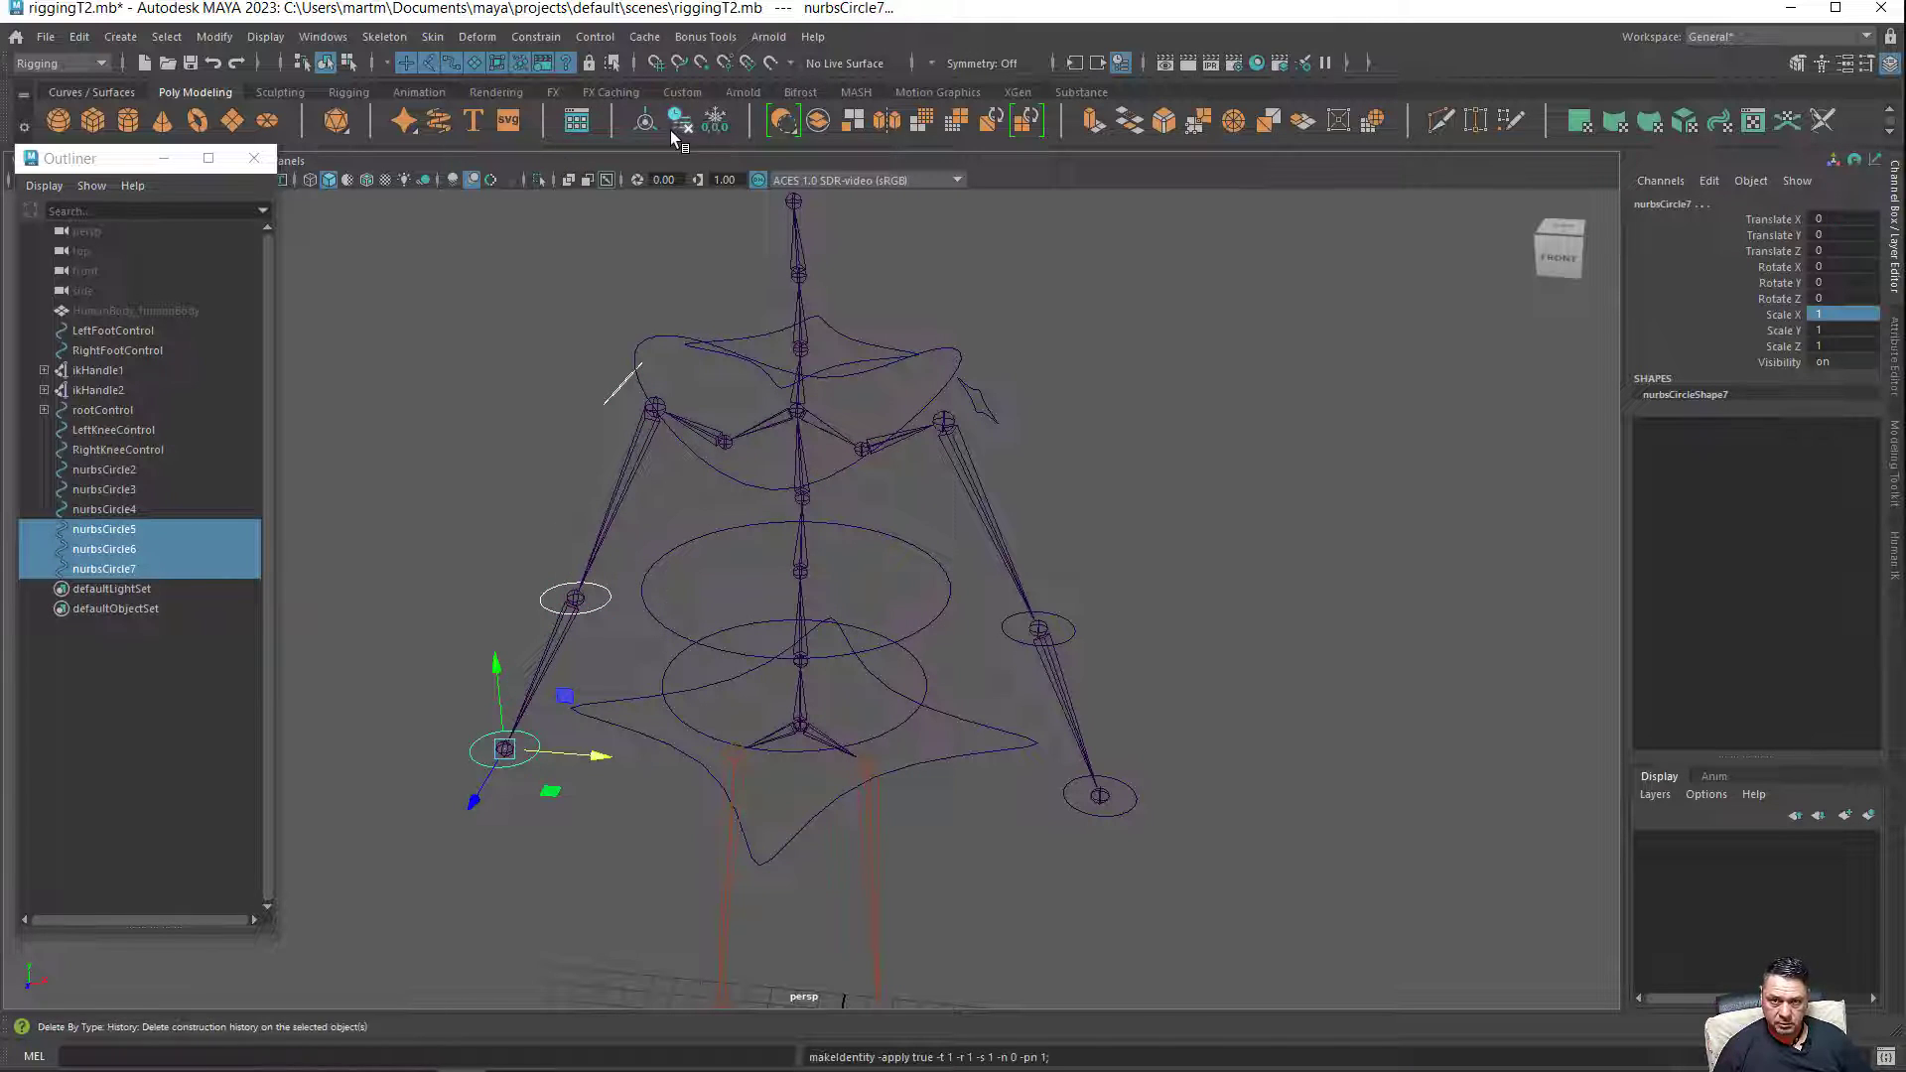
# Inspect the shoulder, knee and ankle controls on both sides.
pyautogui.click(548, 598)
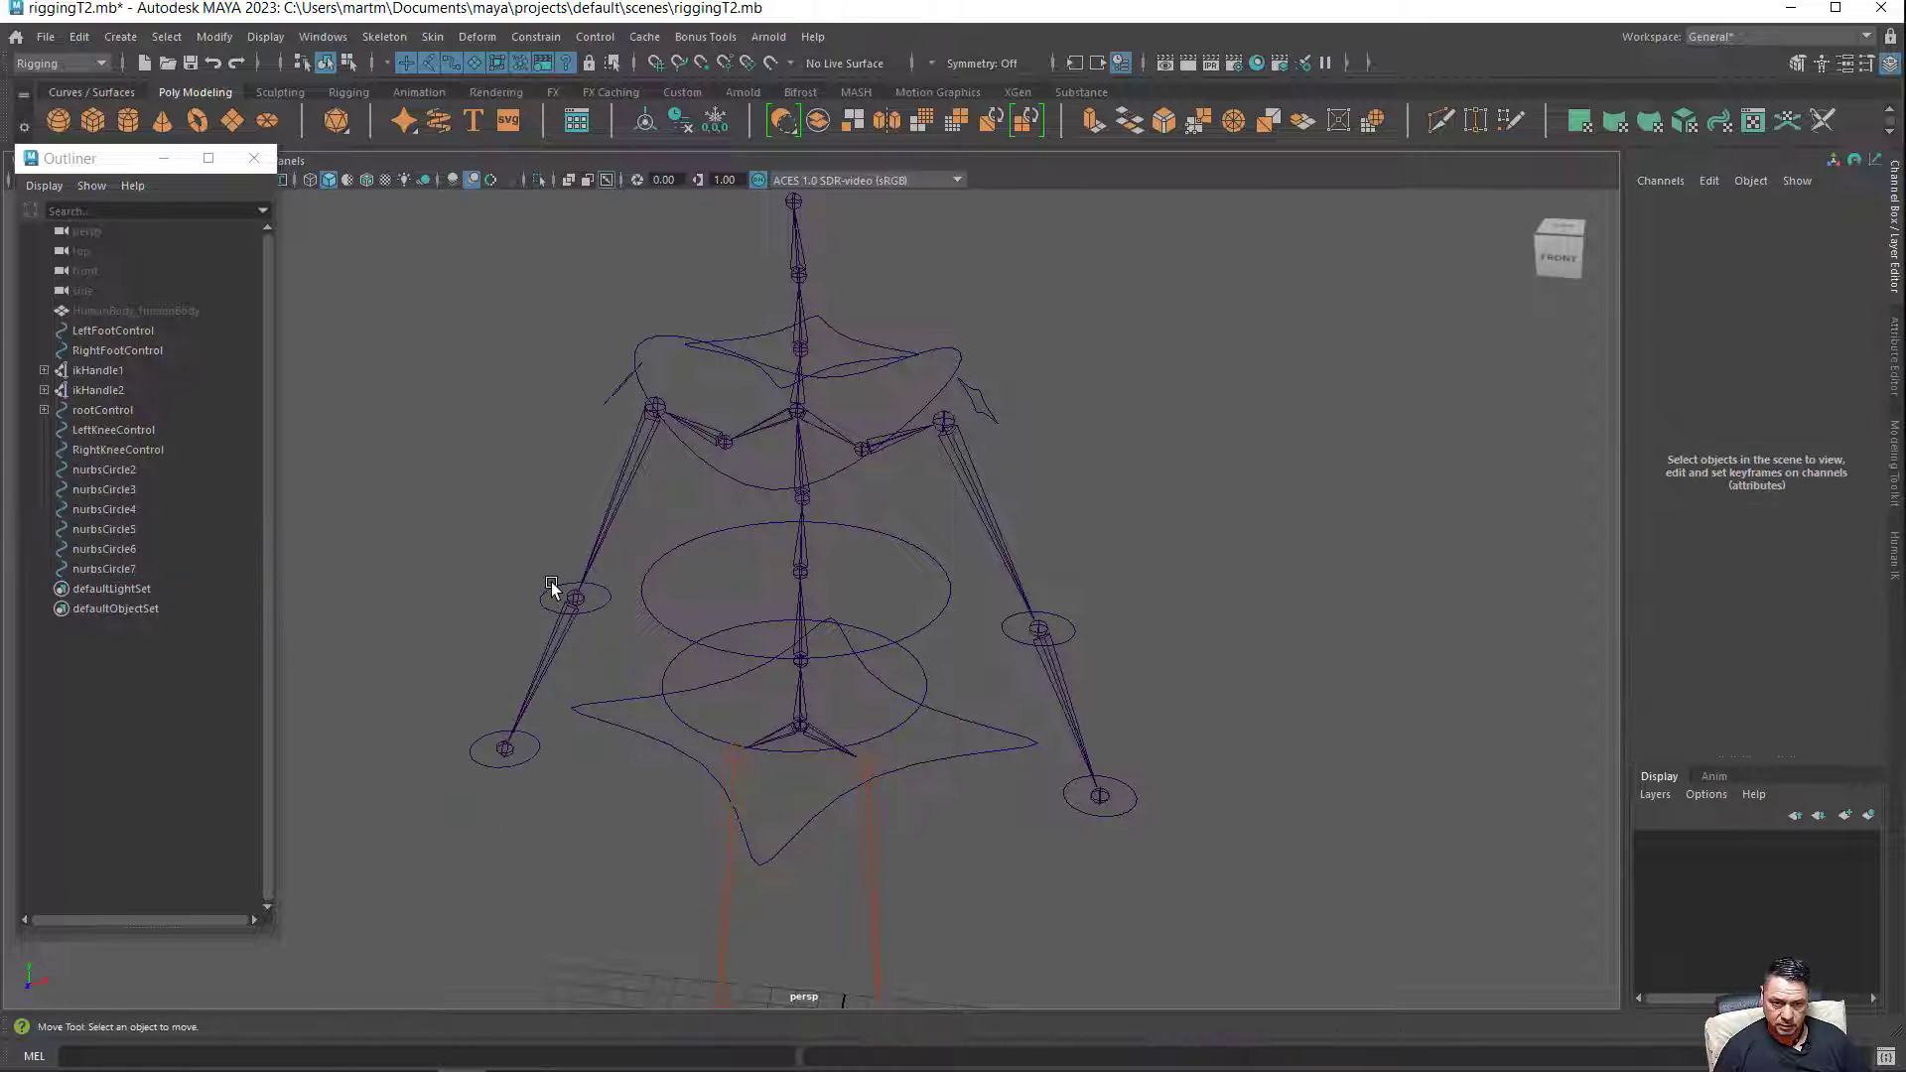
pyautogui.click(615, 391)
pyautogui.click(987, 409)
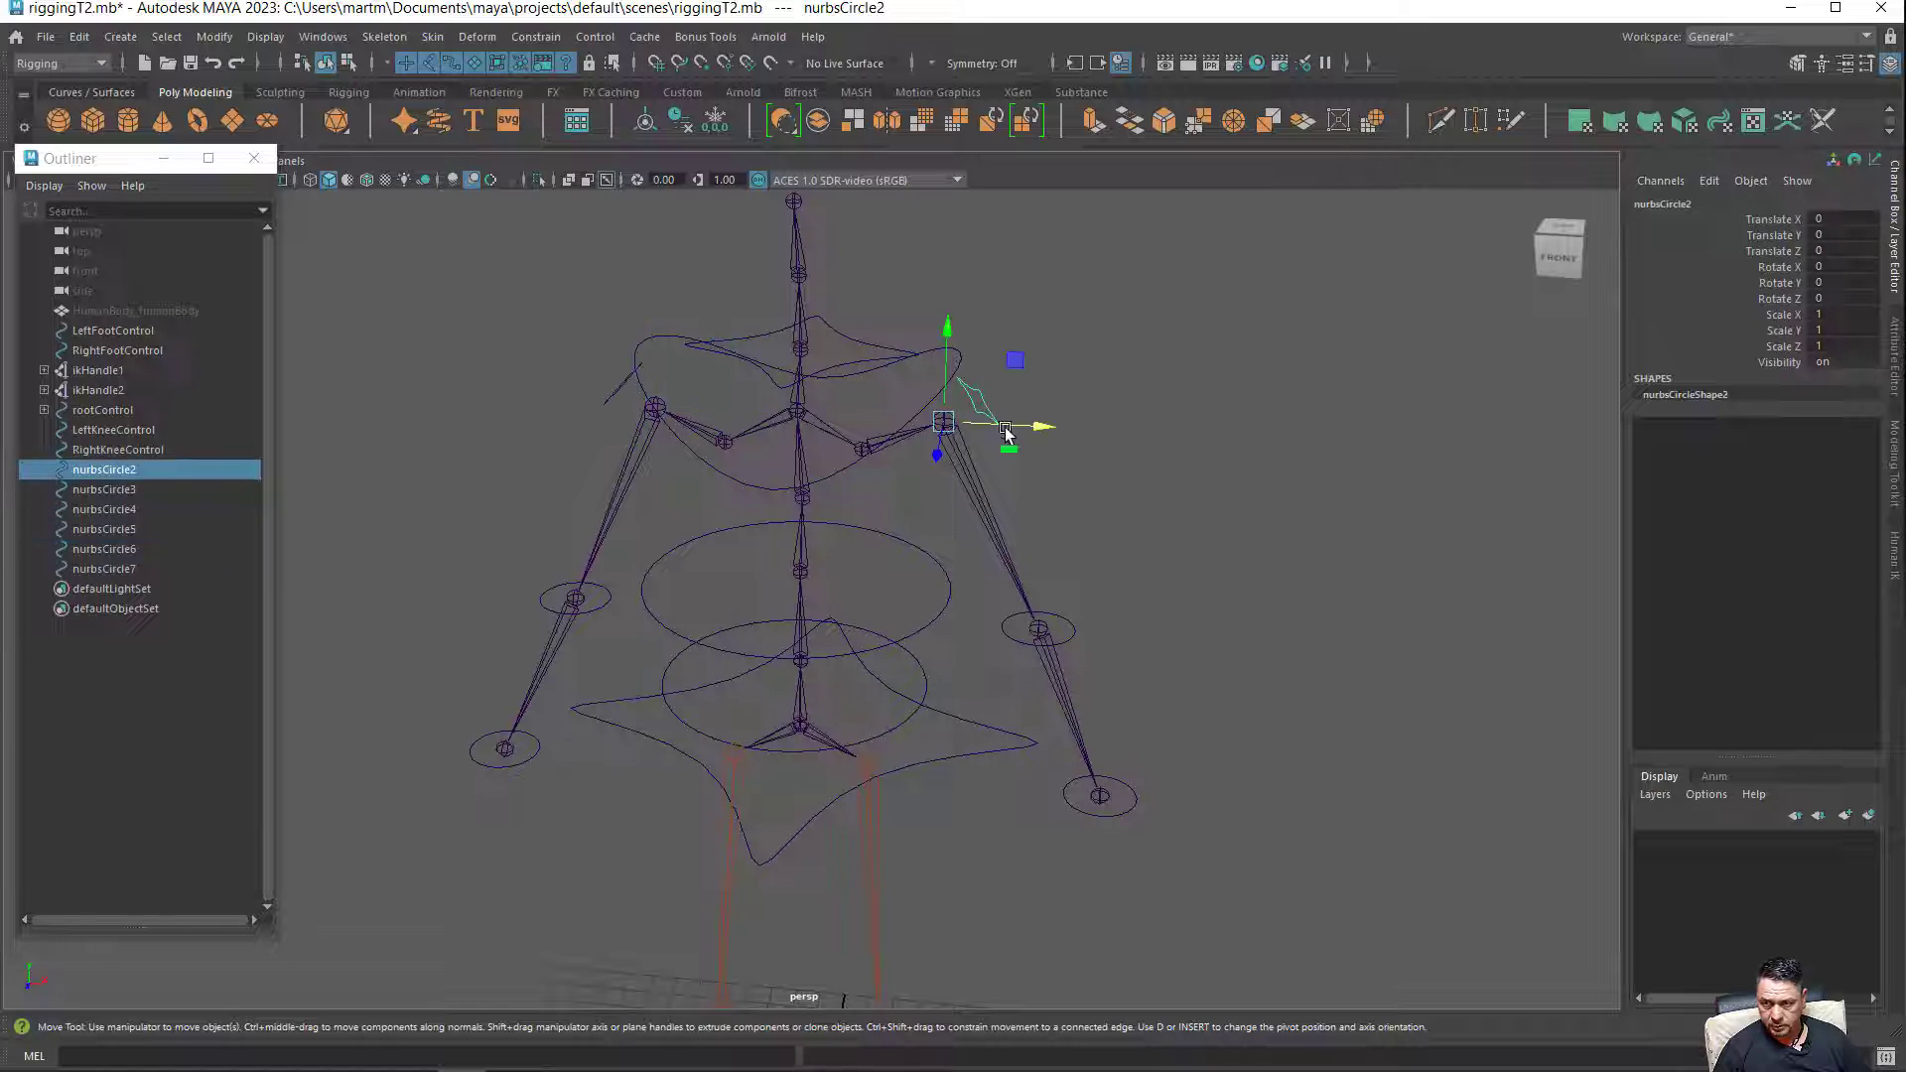
pyautogui.click(1072, 636)
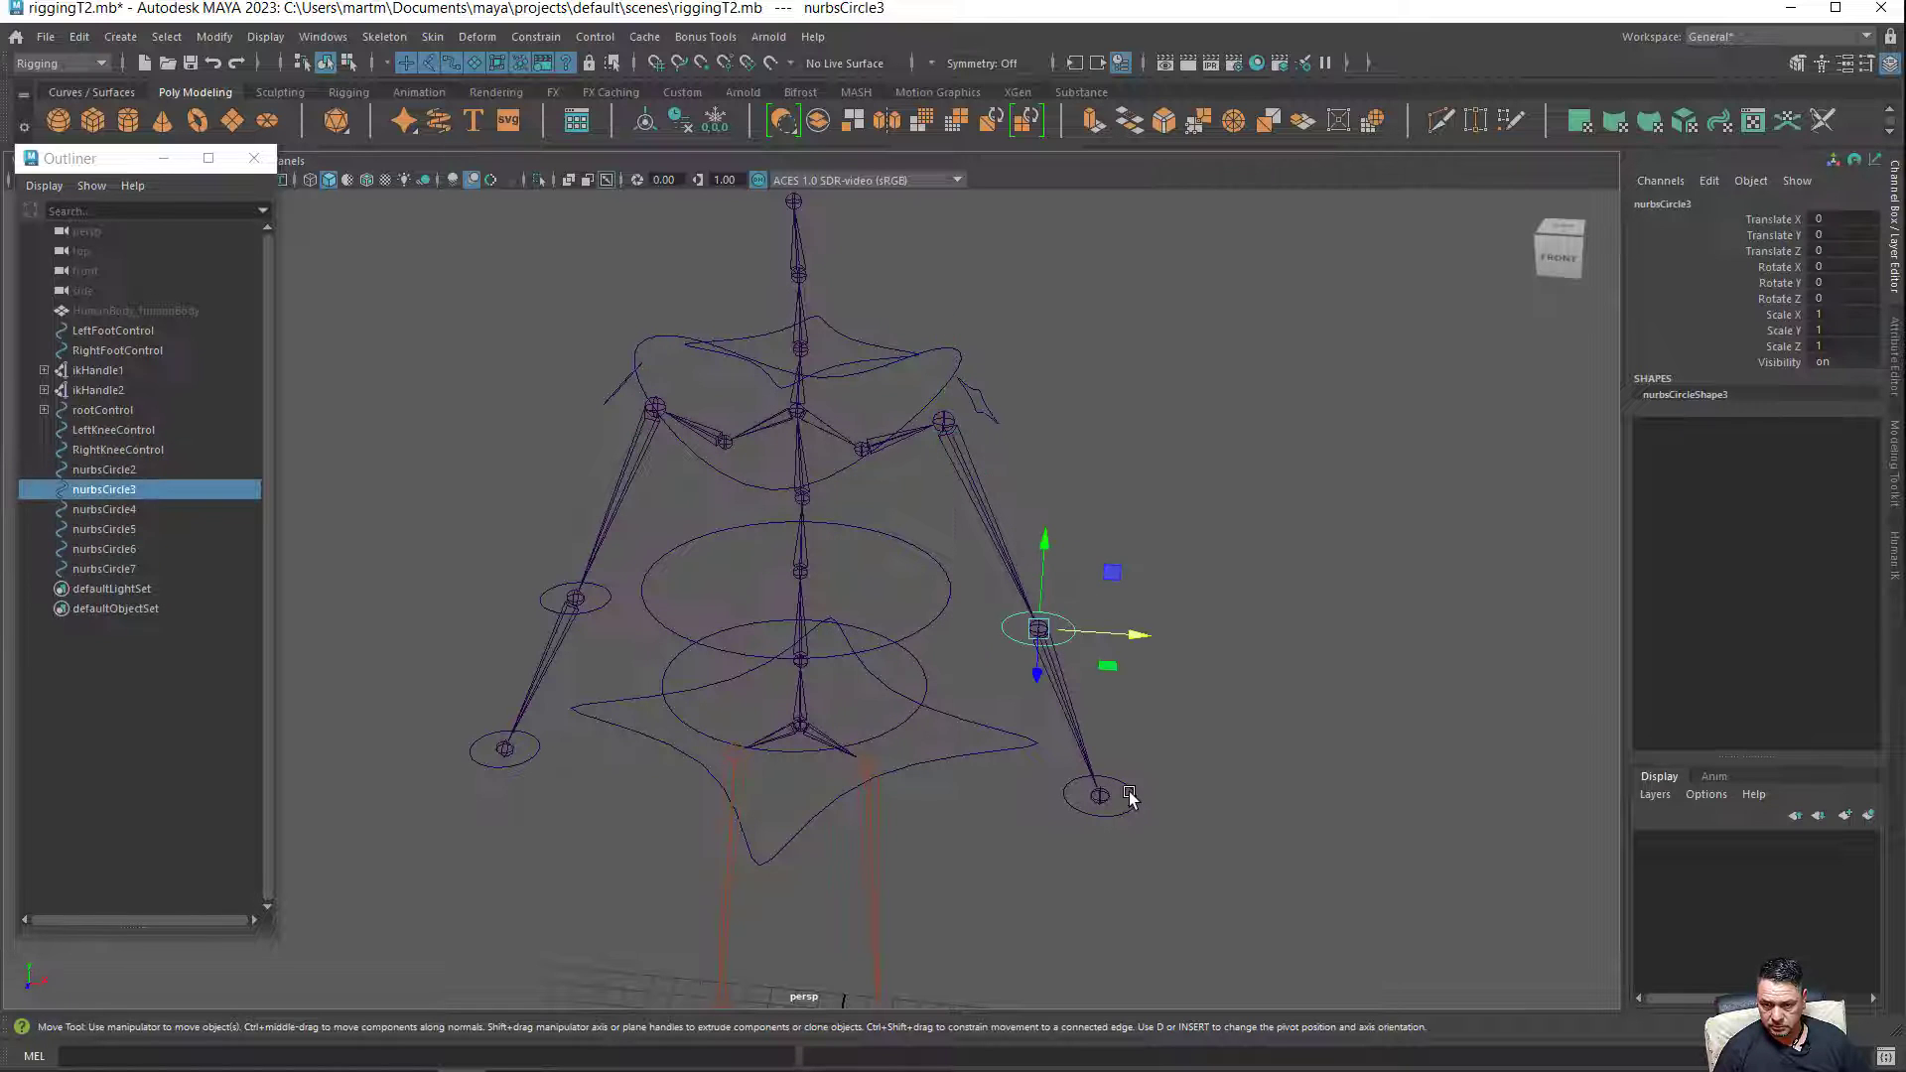
pyautogui.click(1128, 794)
pyautogui.click(933, 395)
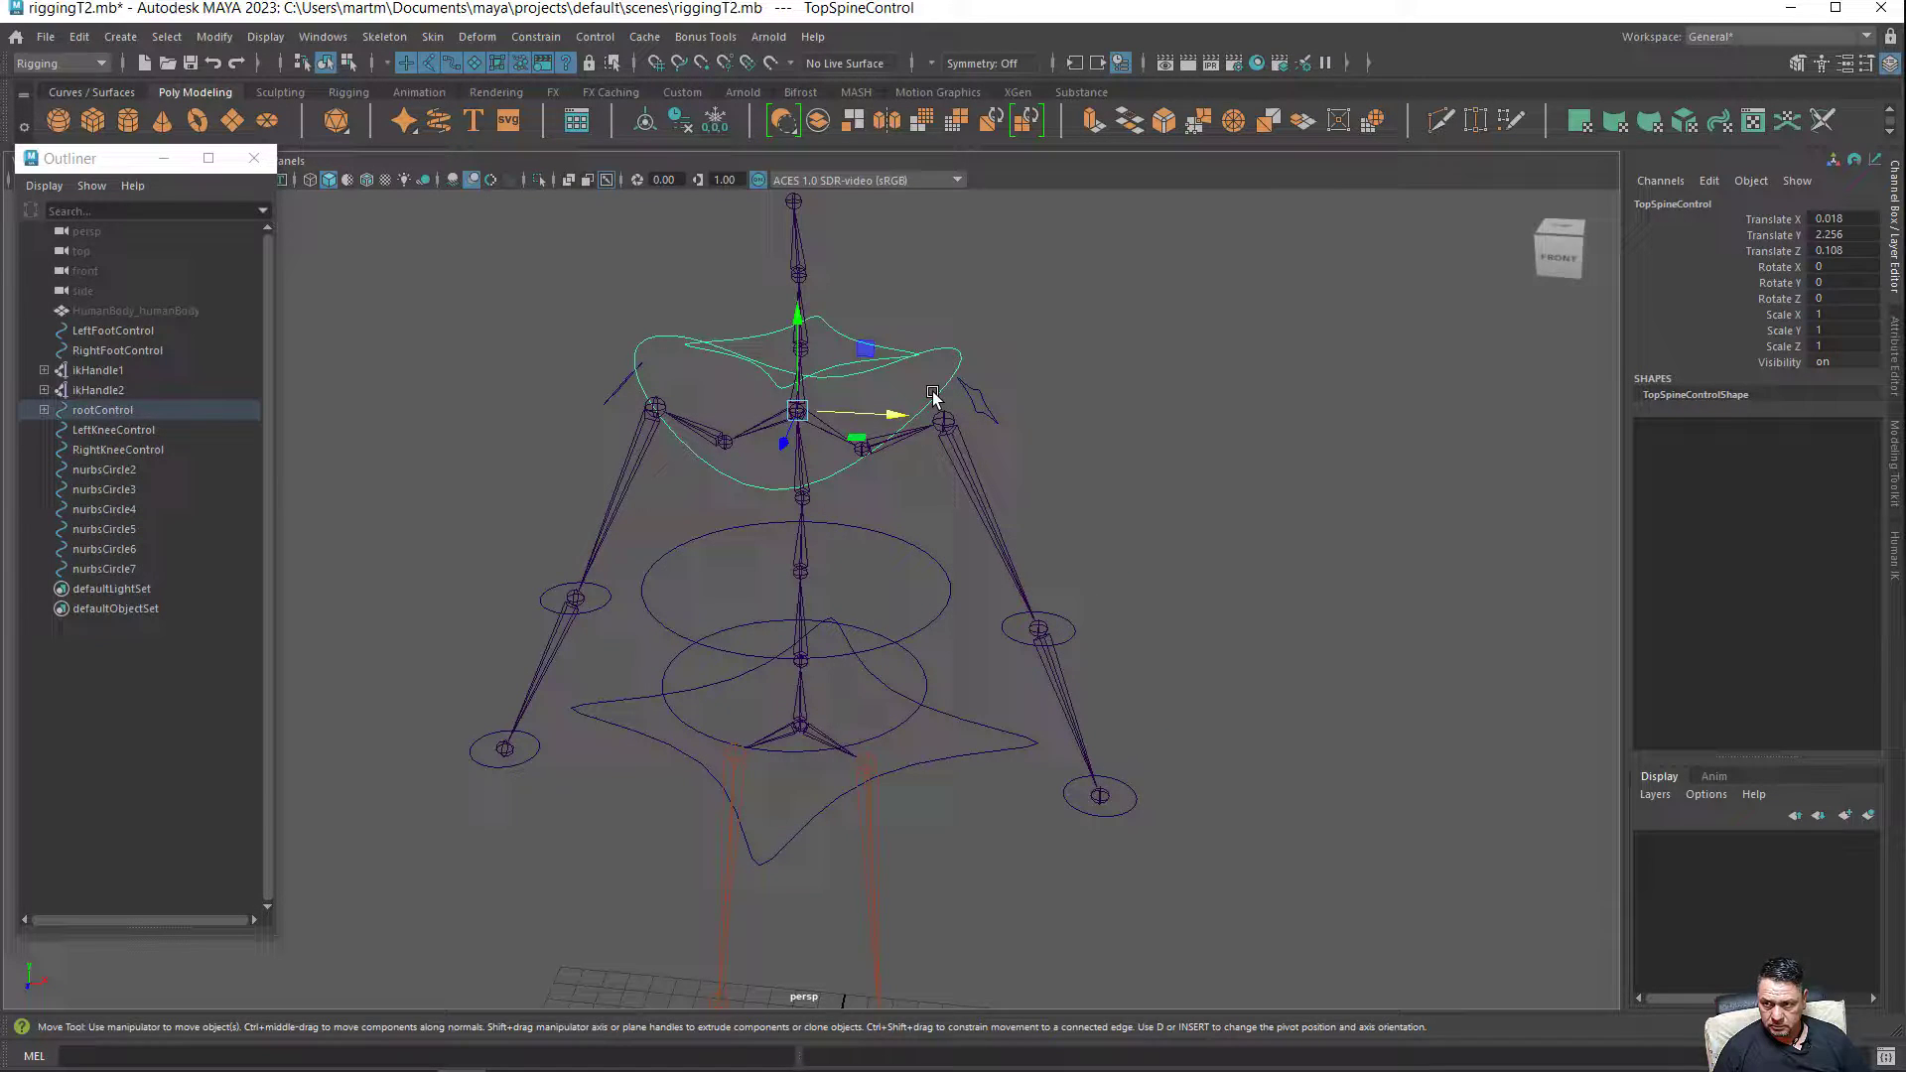
# Inspect the neck curve and the middle and lower spine controls.
pyautogui.click(826, 372)
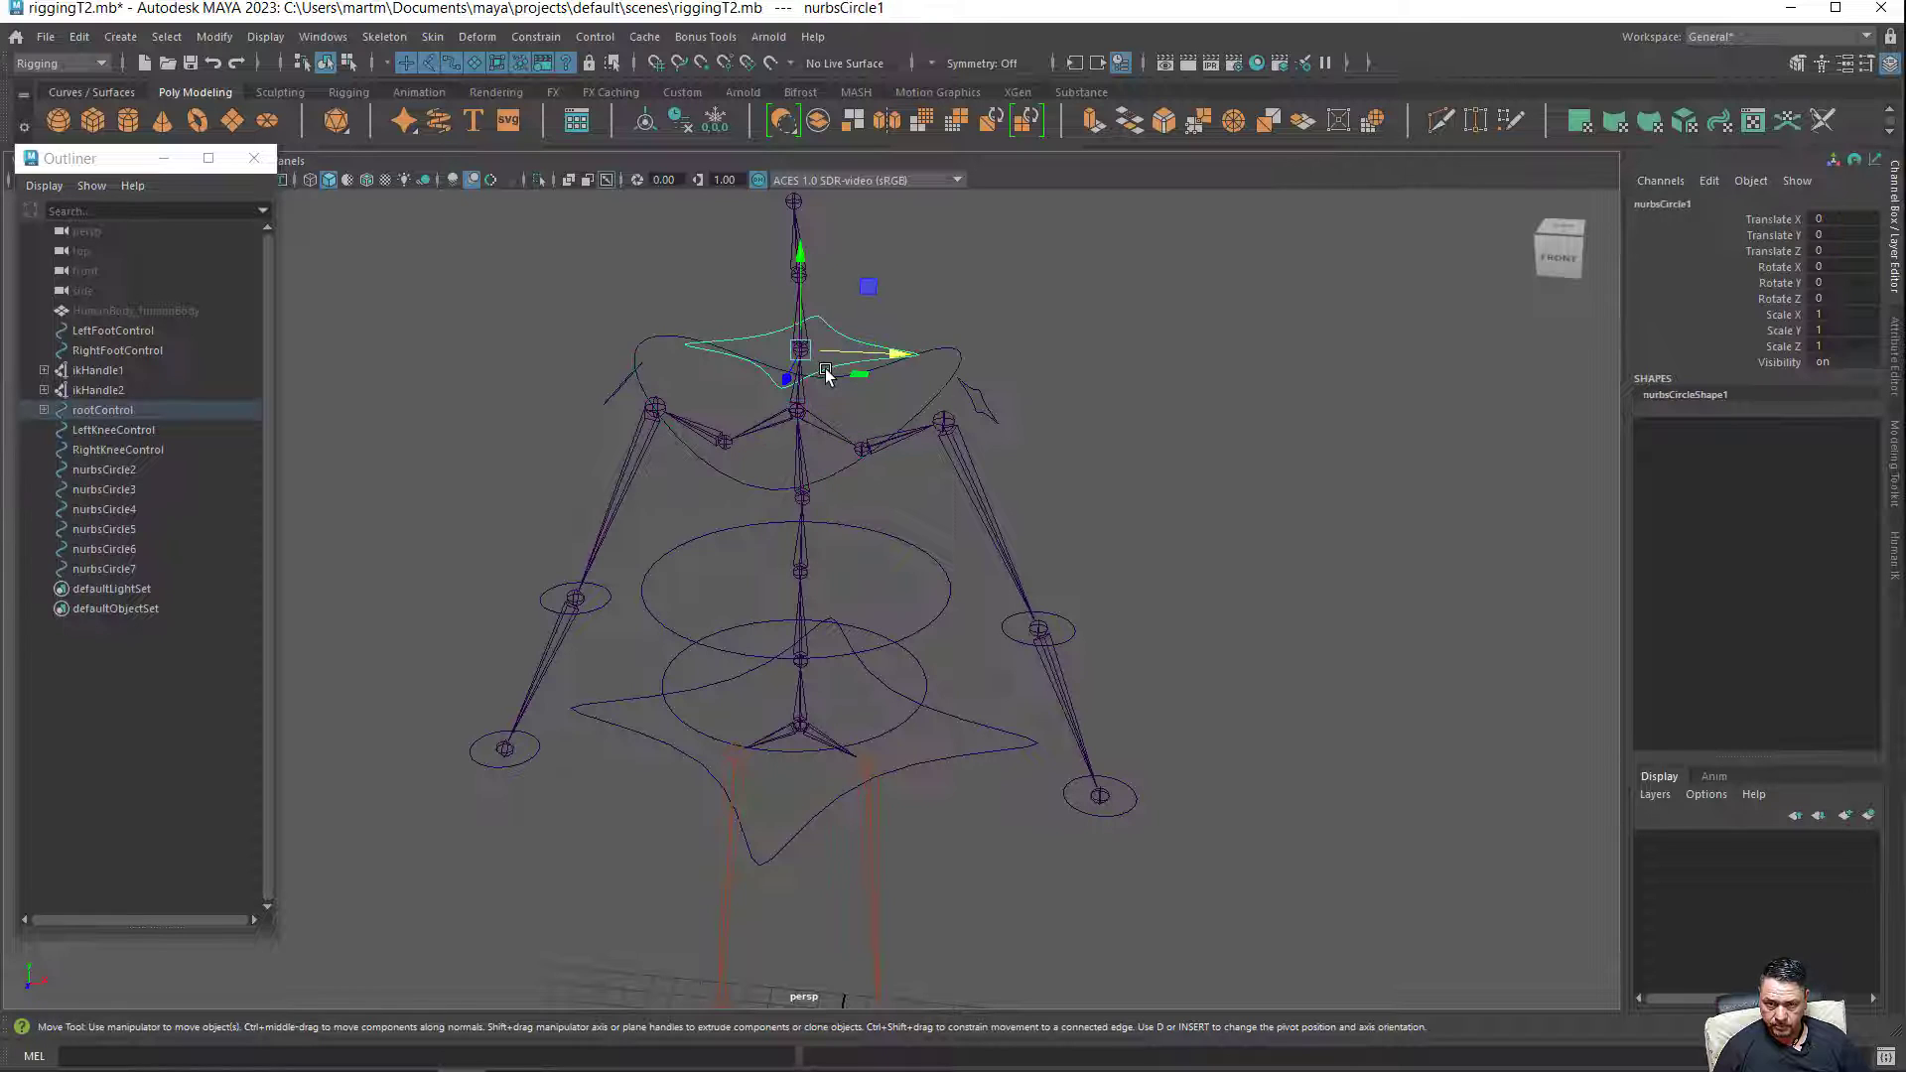
pyautogui.click(921, 415)
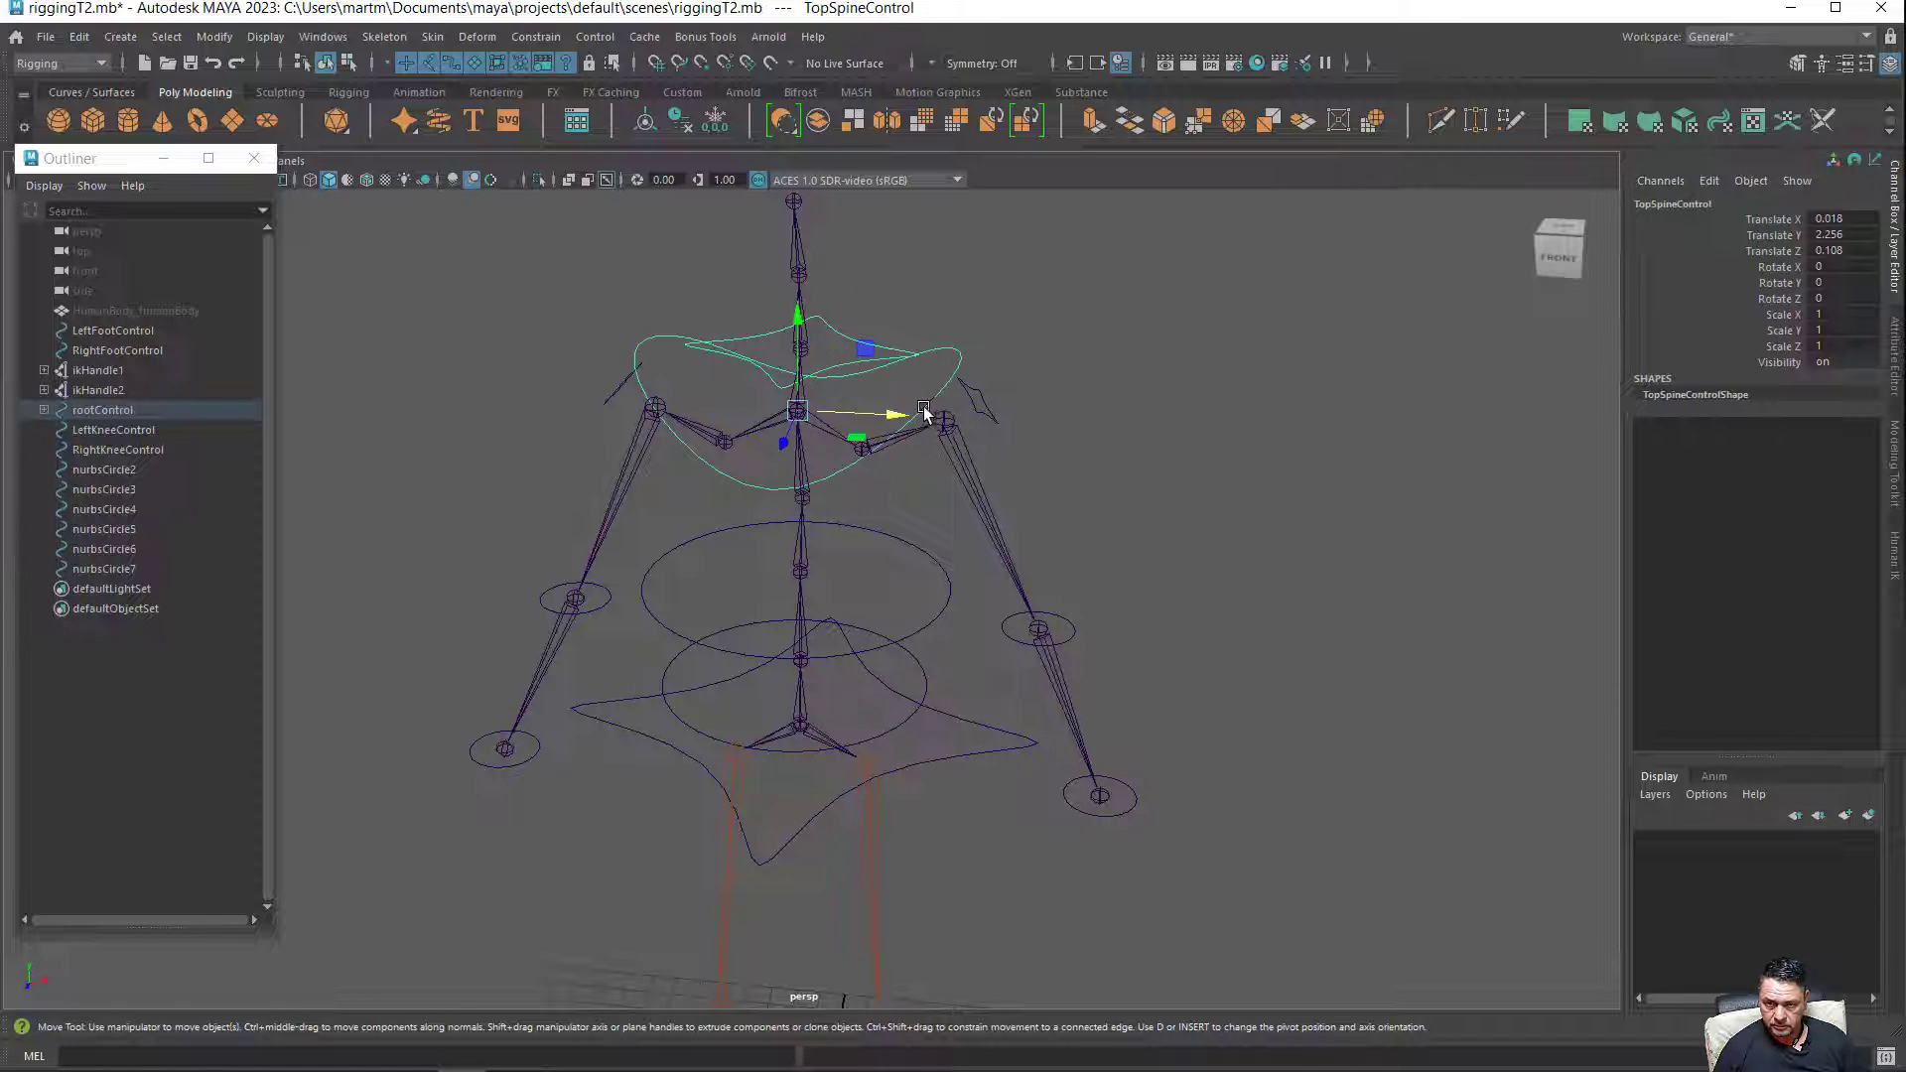
pyautogui.click(910, 554)
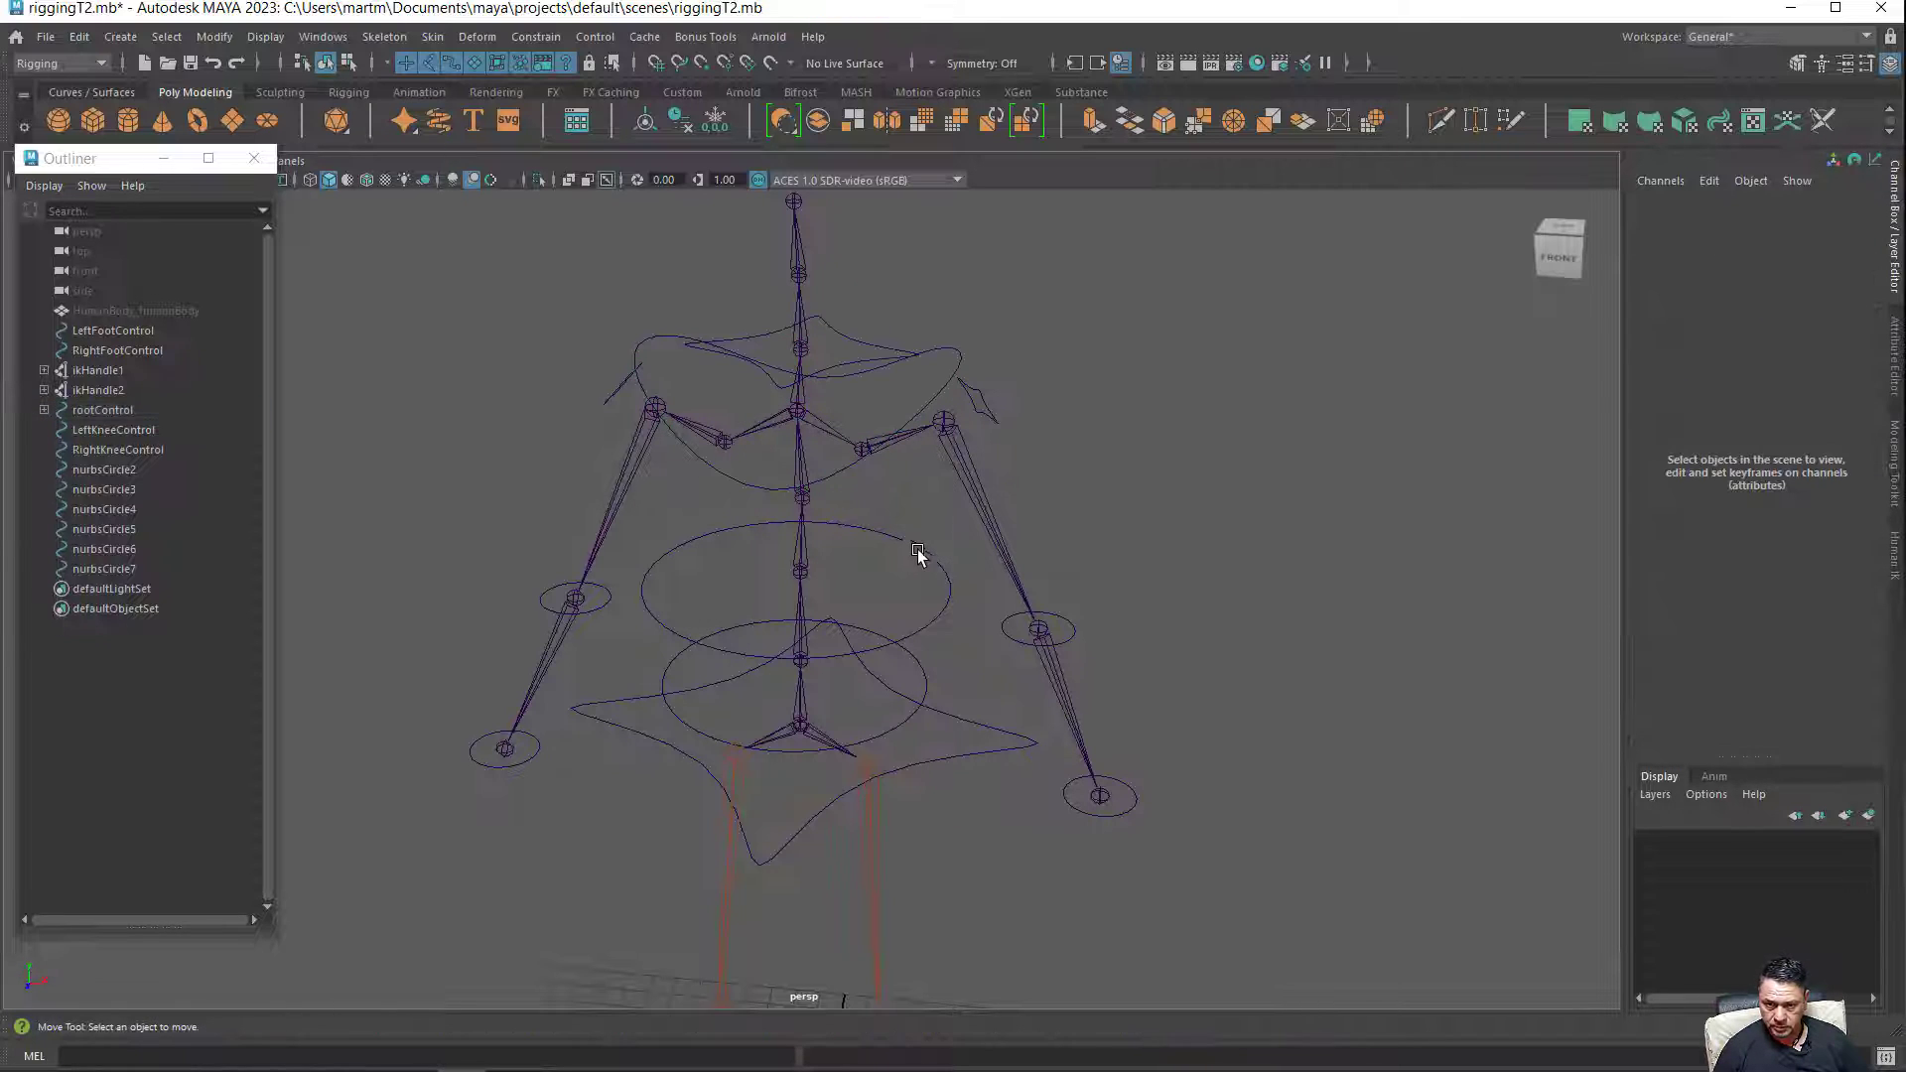
pyautogui.click(921, 548)
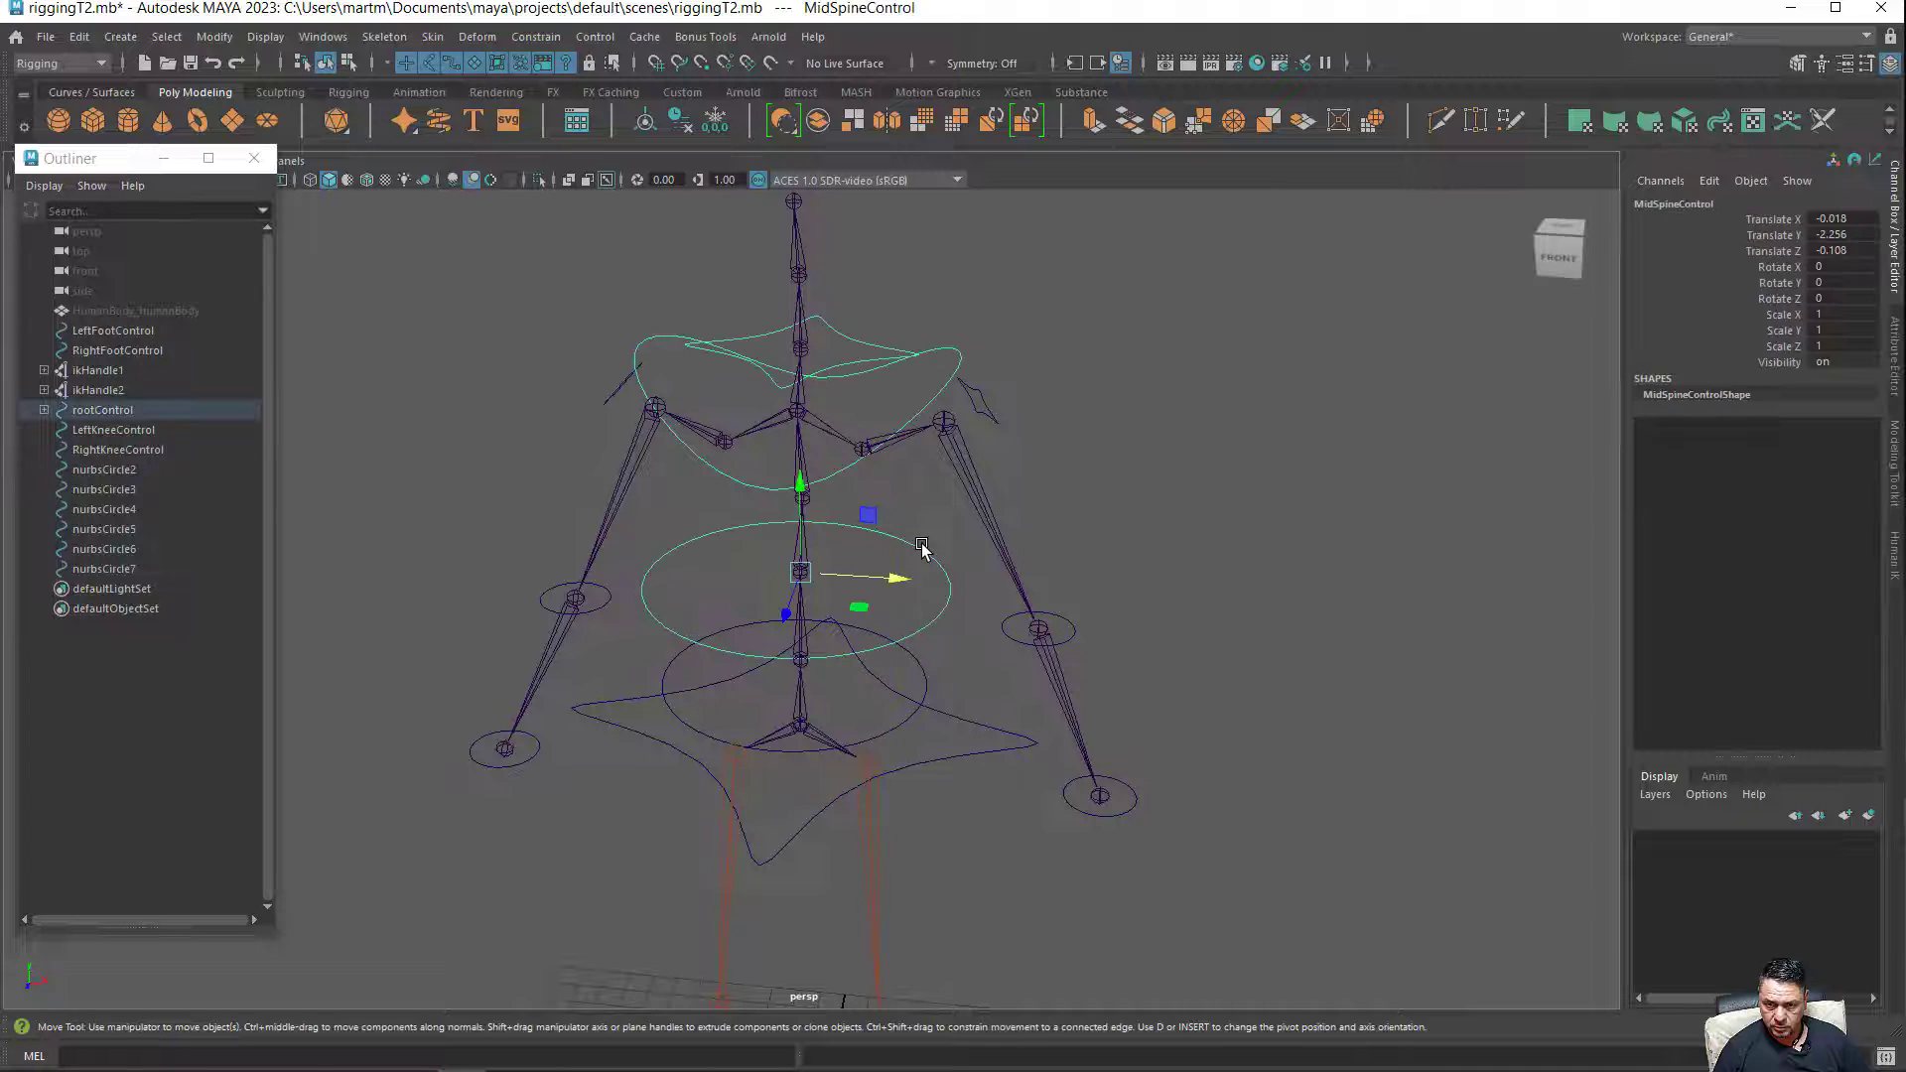
pyautogui.click(921, 708)
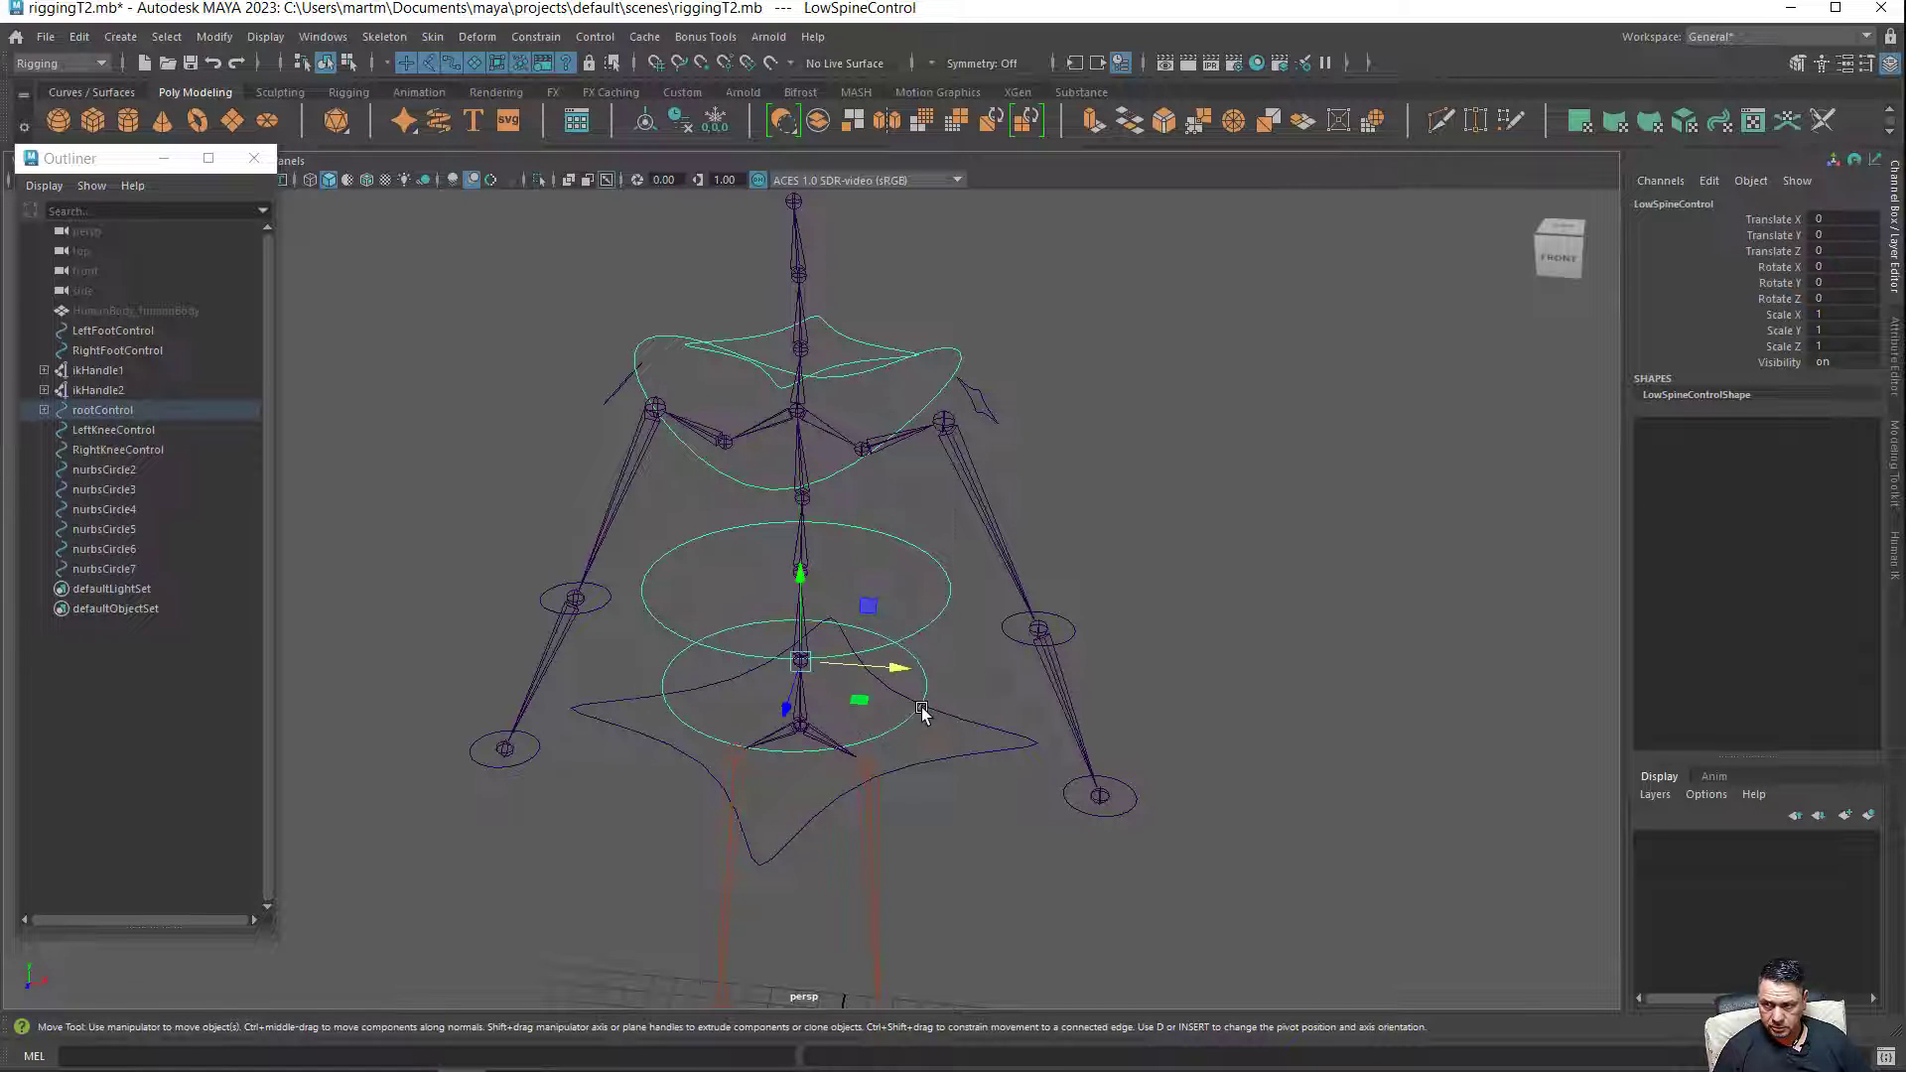
pyautogui.click(939, 616)
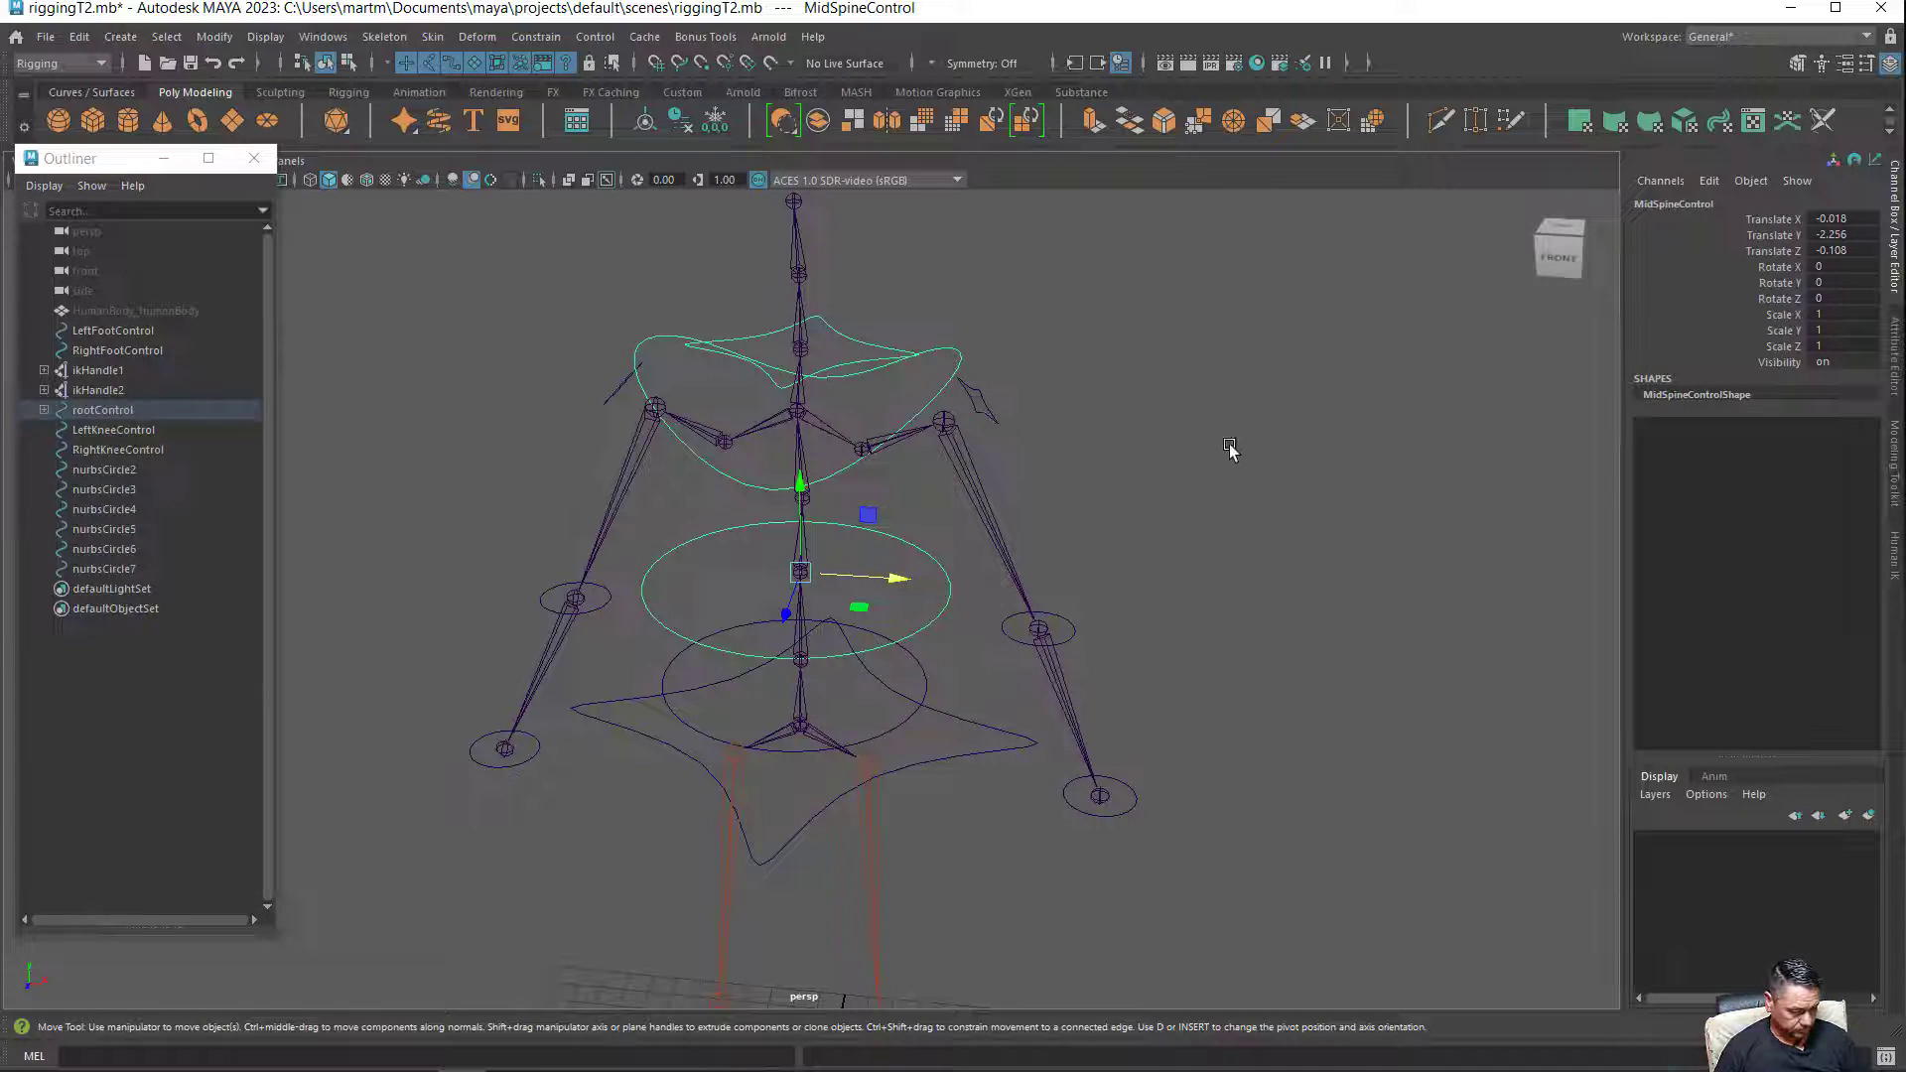
# Zoom in on the rig and select the right shoulder control.
pyautogui.scroll(1, 1276, 587)
pyautogui.scroll(1, 1174, 600)
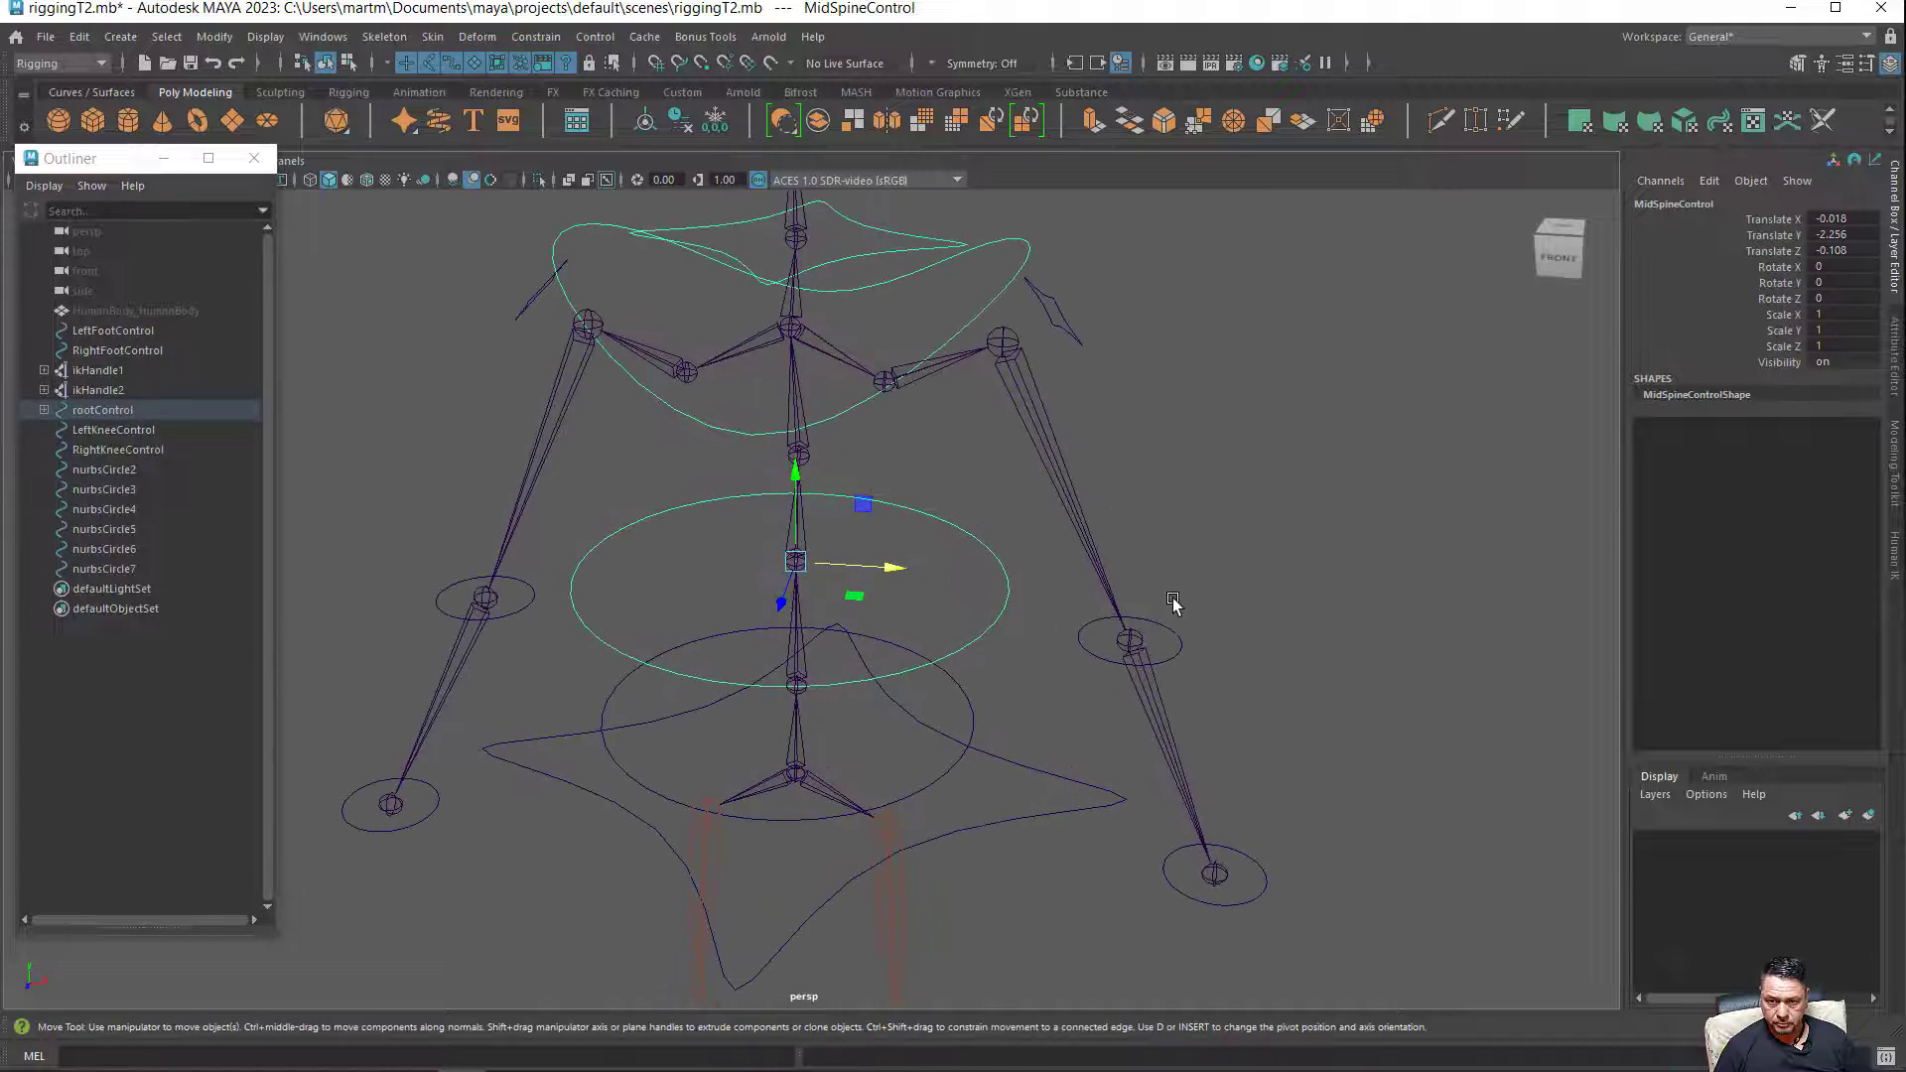
pyautogui.scroll(1, 1141, 588)
pyautogui.scroll(1, 1134, 628)
pyautogui.keyDown('alt'); pyautogui.moveTo(1135, 629); pyautogui.dragTo(1137, 674, button='middle'); pyautogui.keyUp('alt')
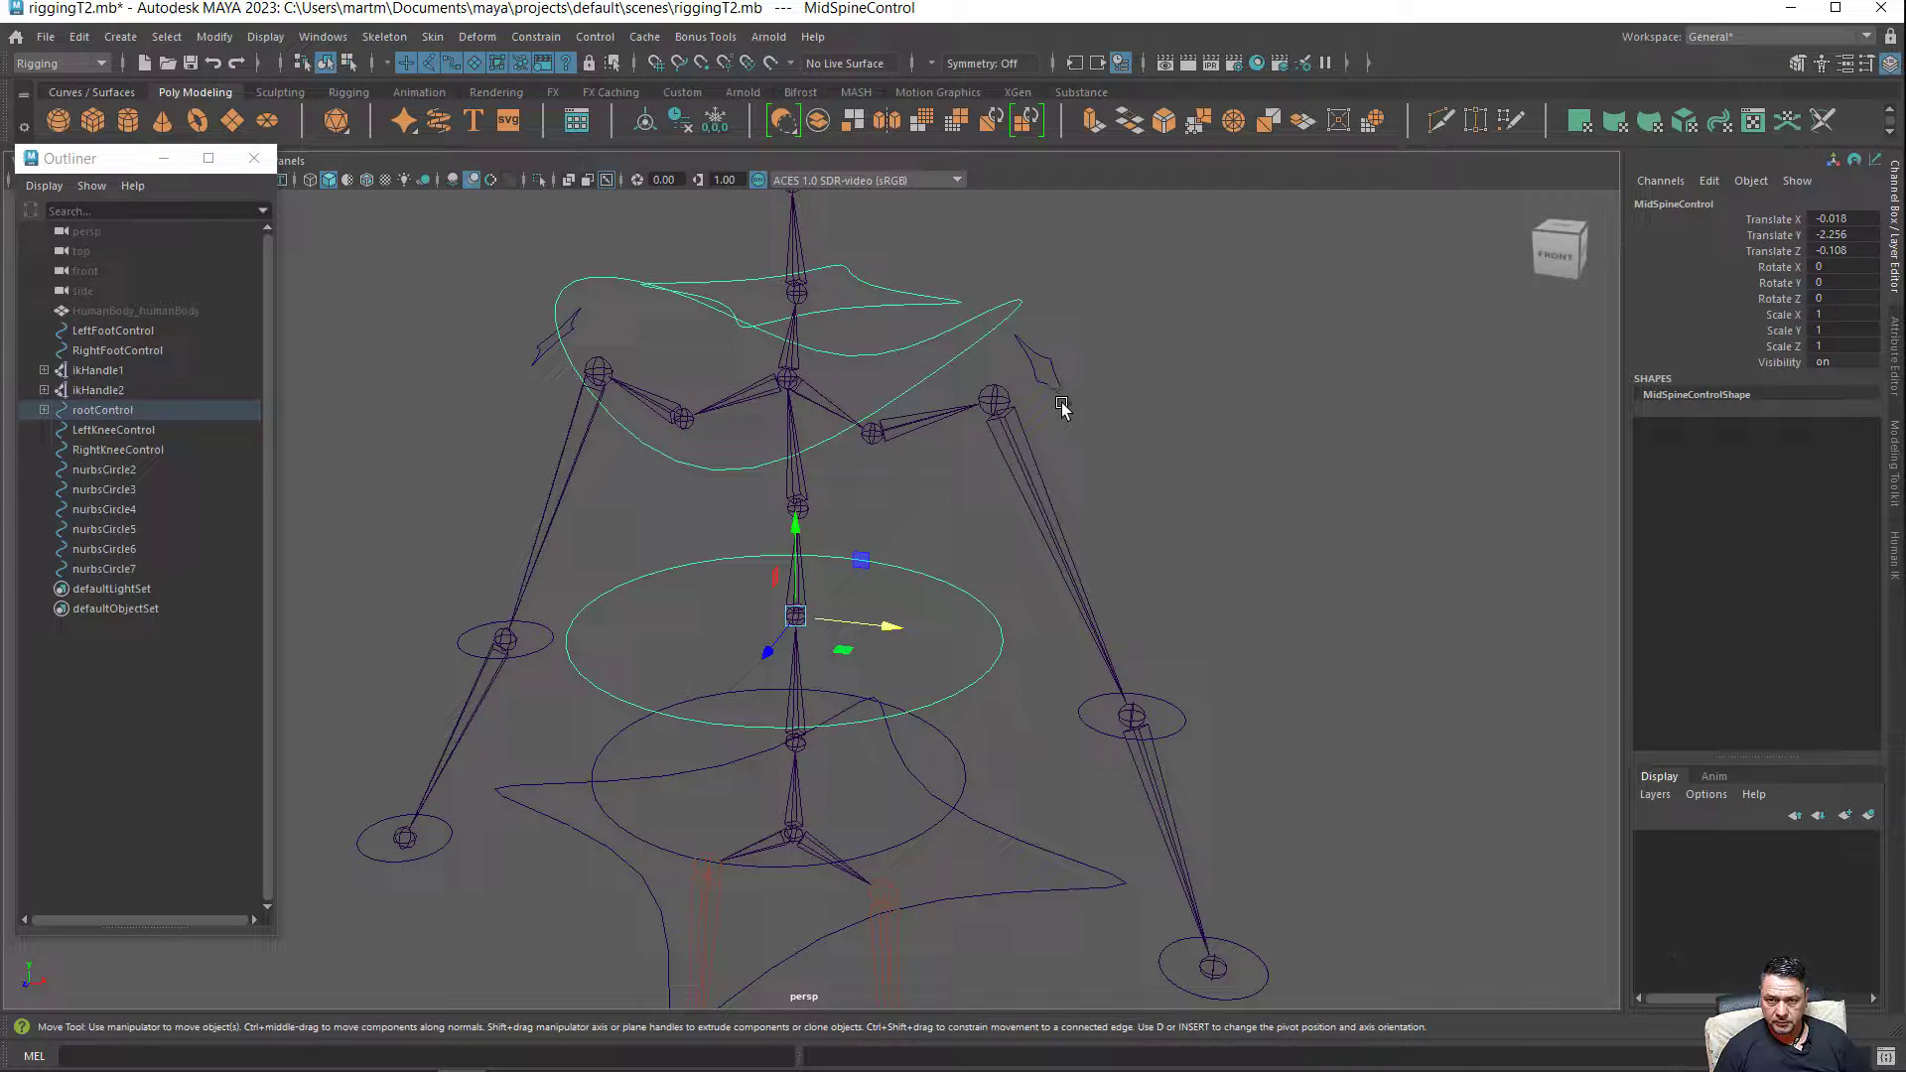
pyautogui.click(1058, 403)
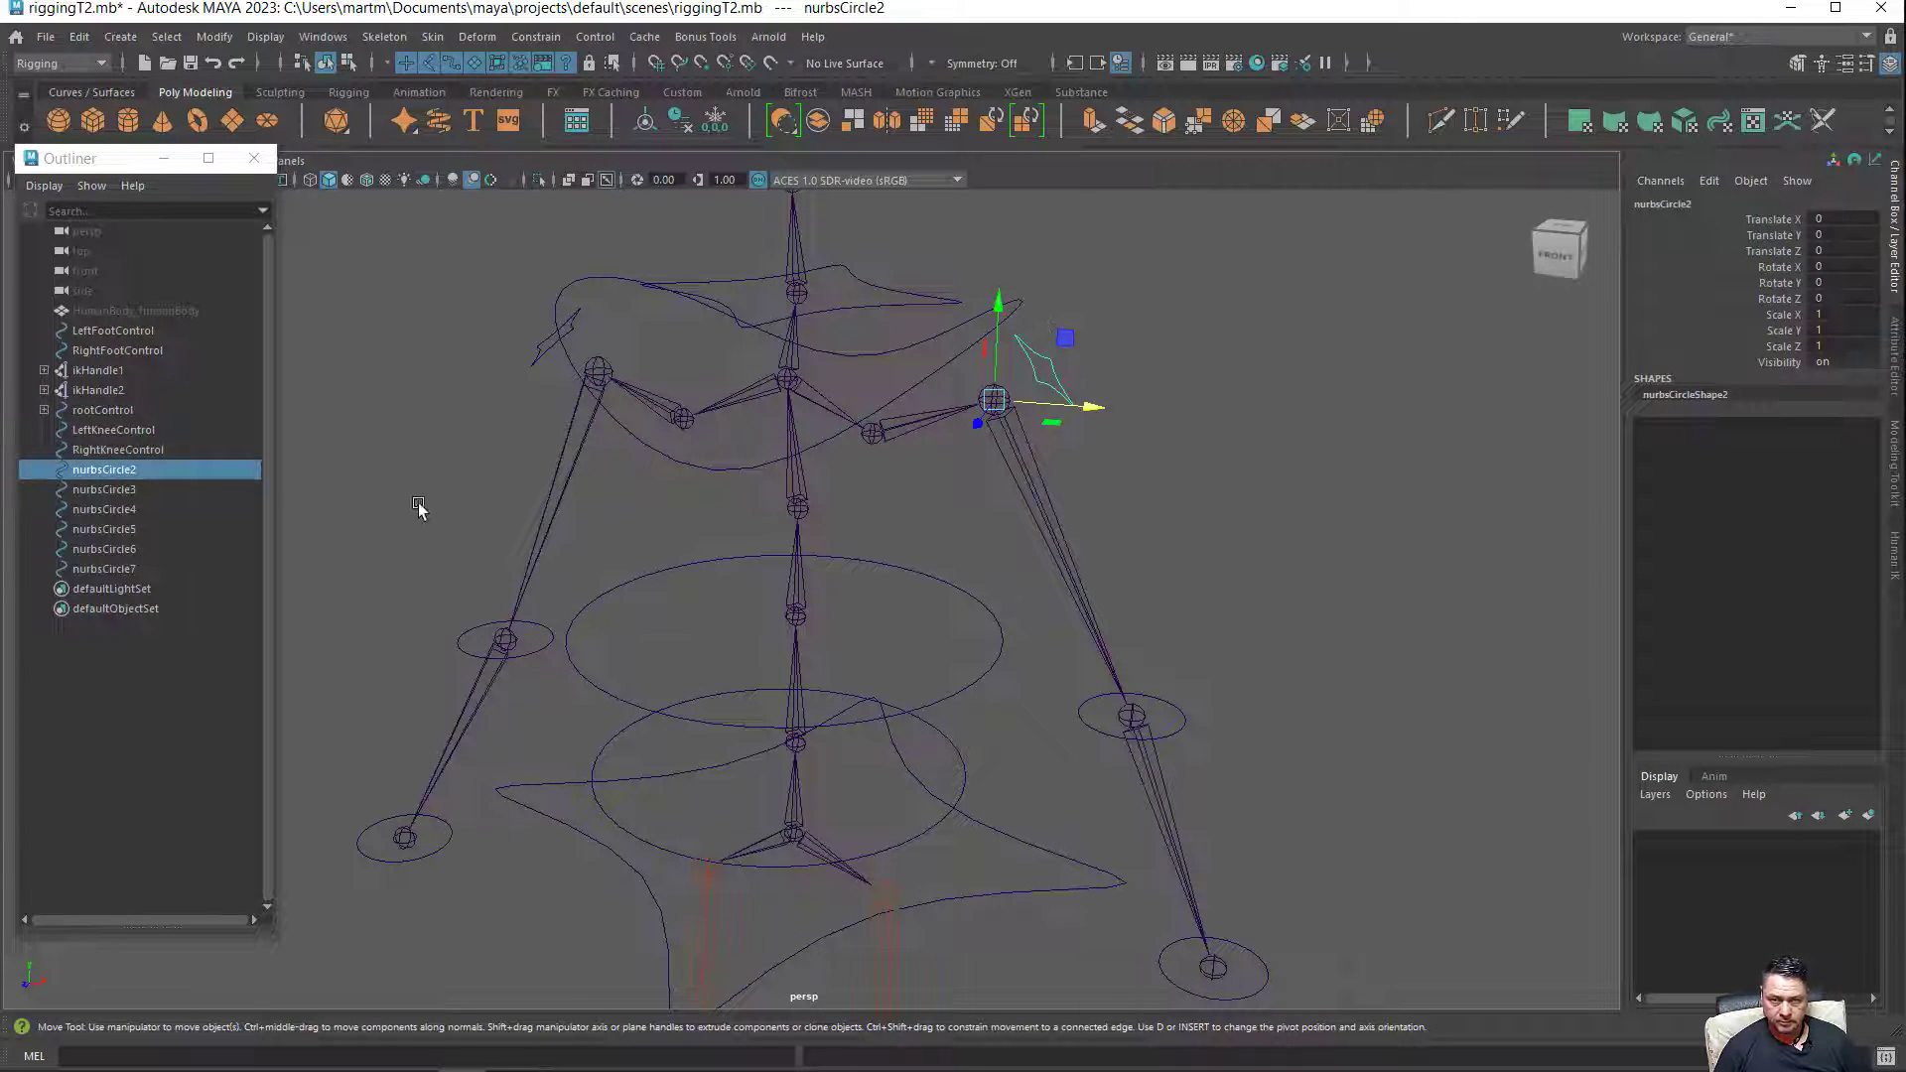
# Rename nurbsCircle2 to LeftArmControl in the Outliner.
pyautogui.doubleClick(98, 471)
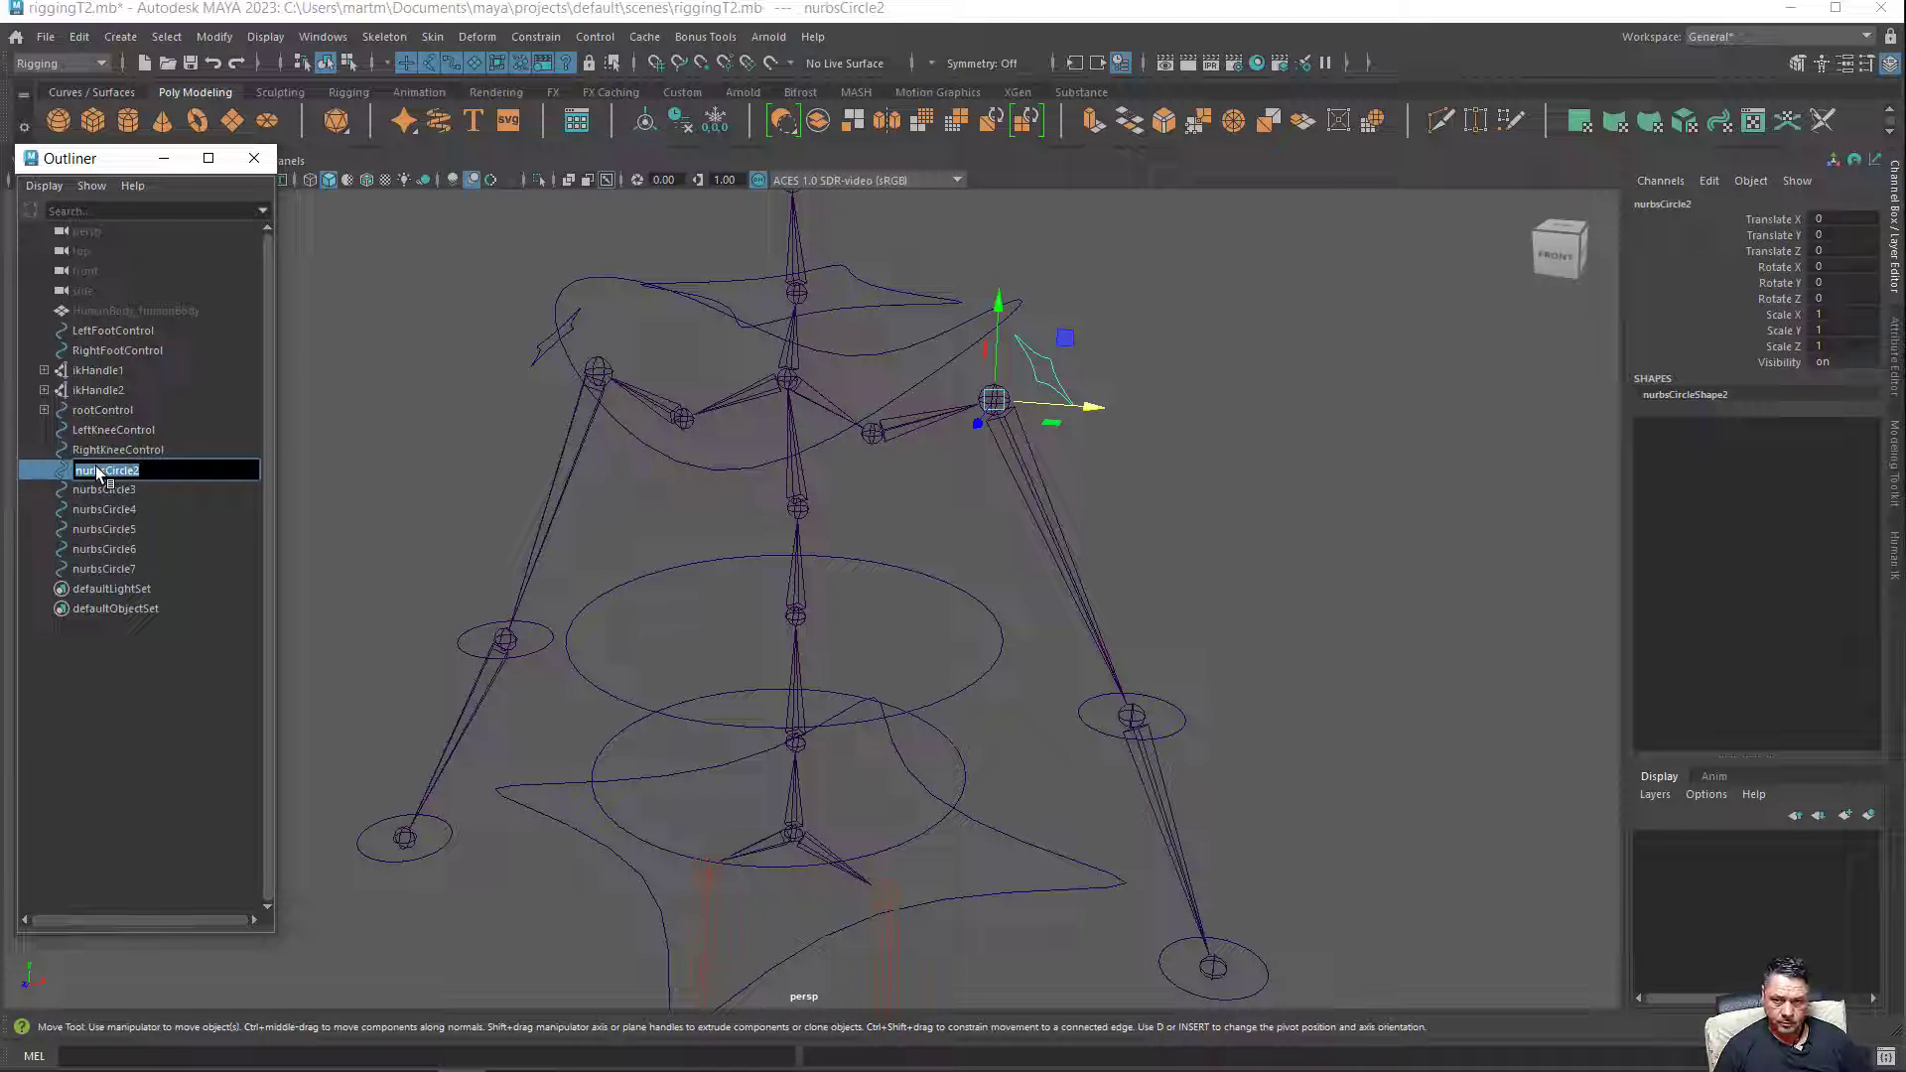
pyautogui.write('Left')
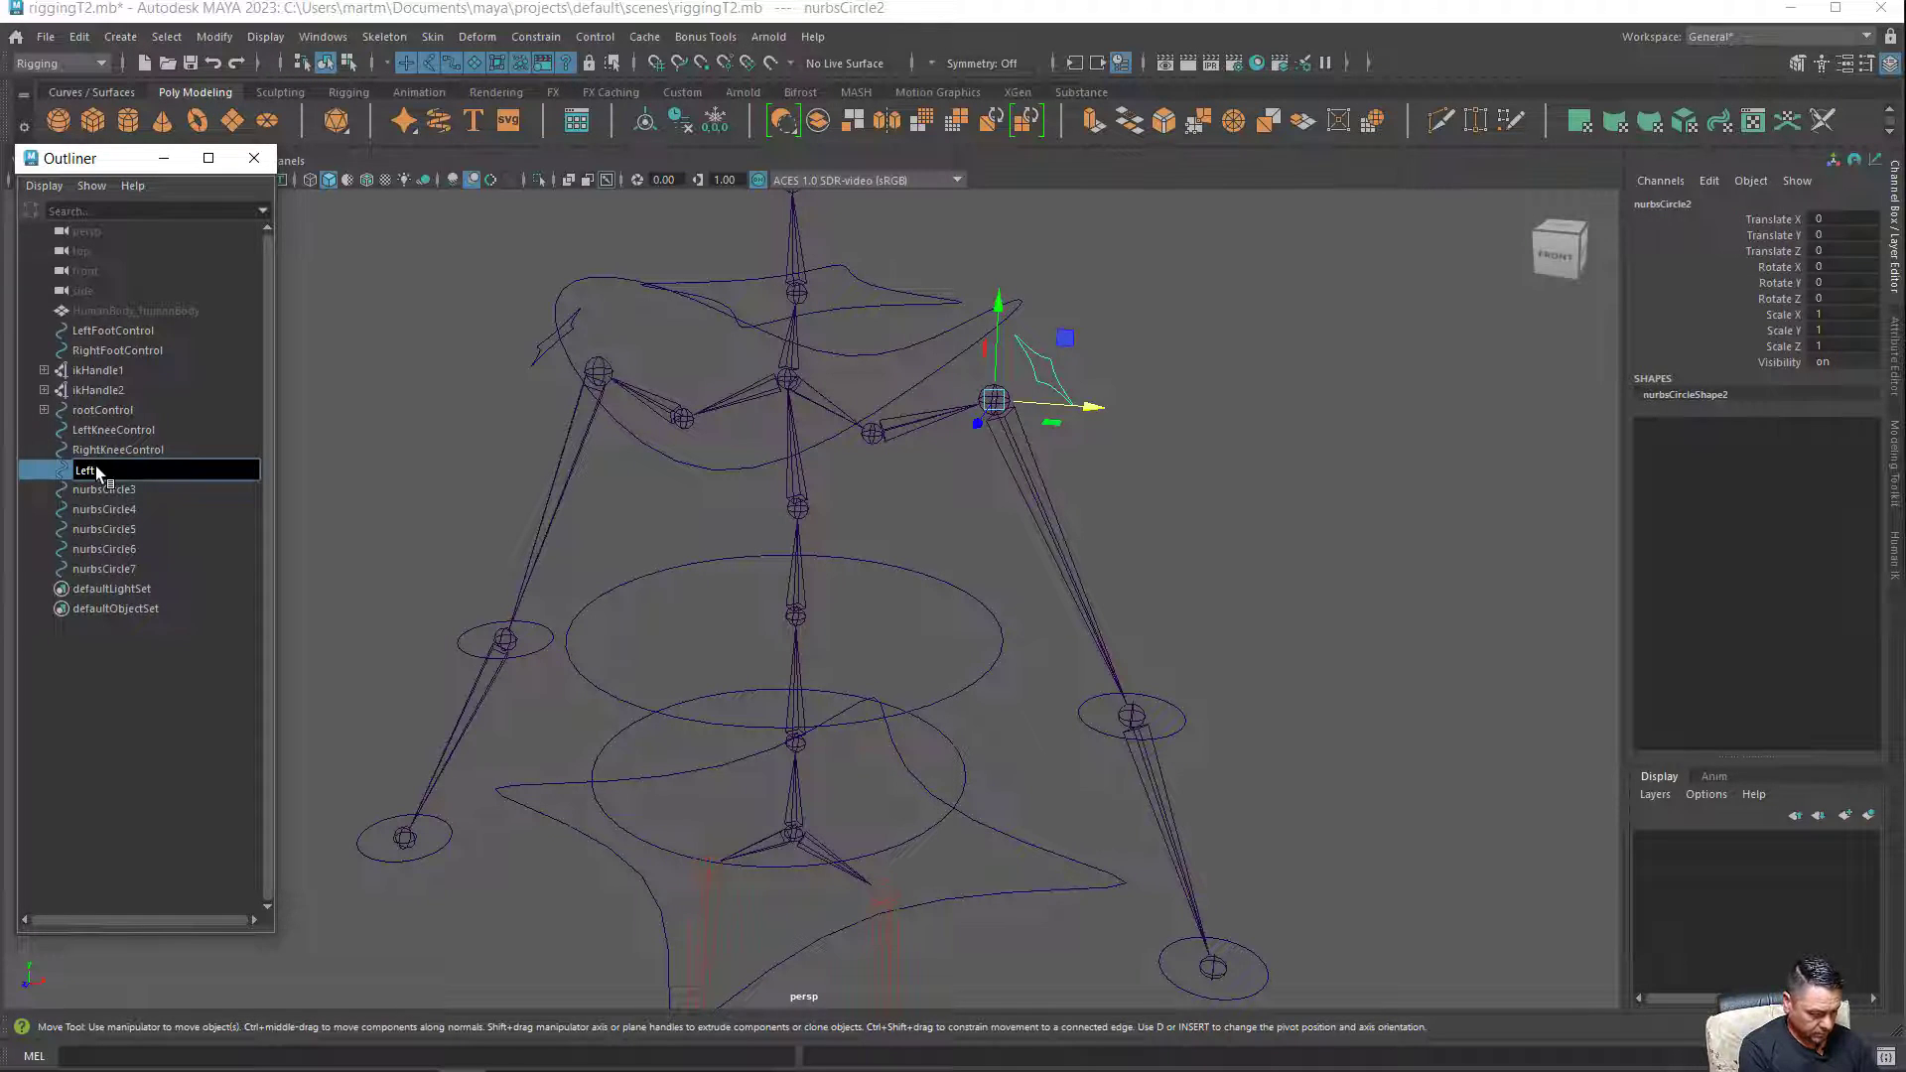
pyautogui.write('Arm')
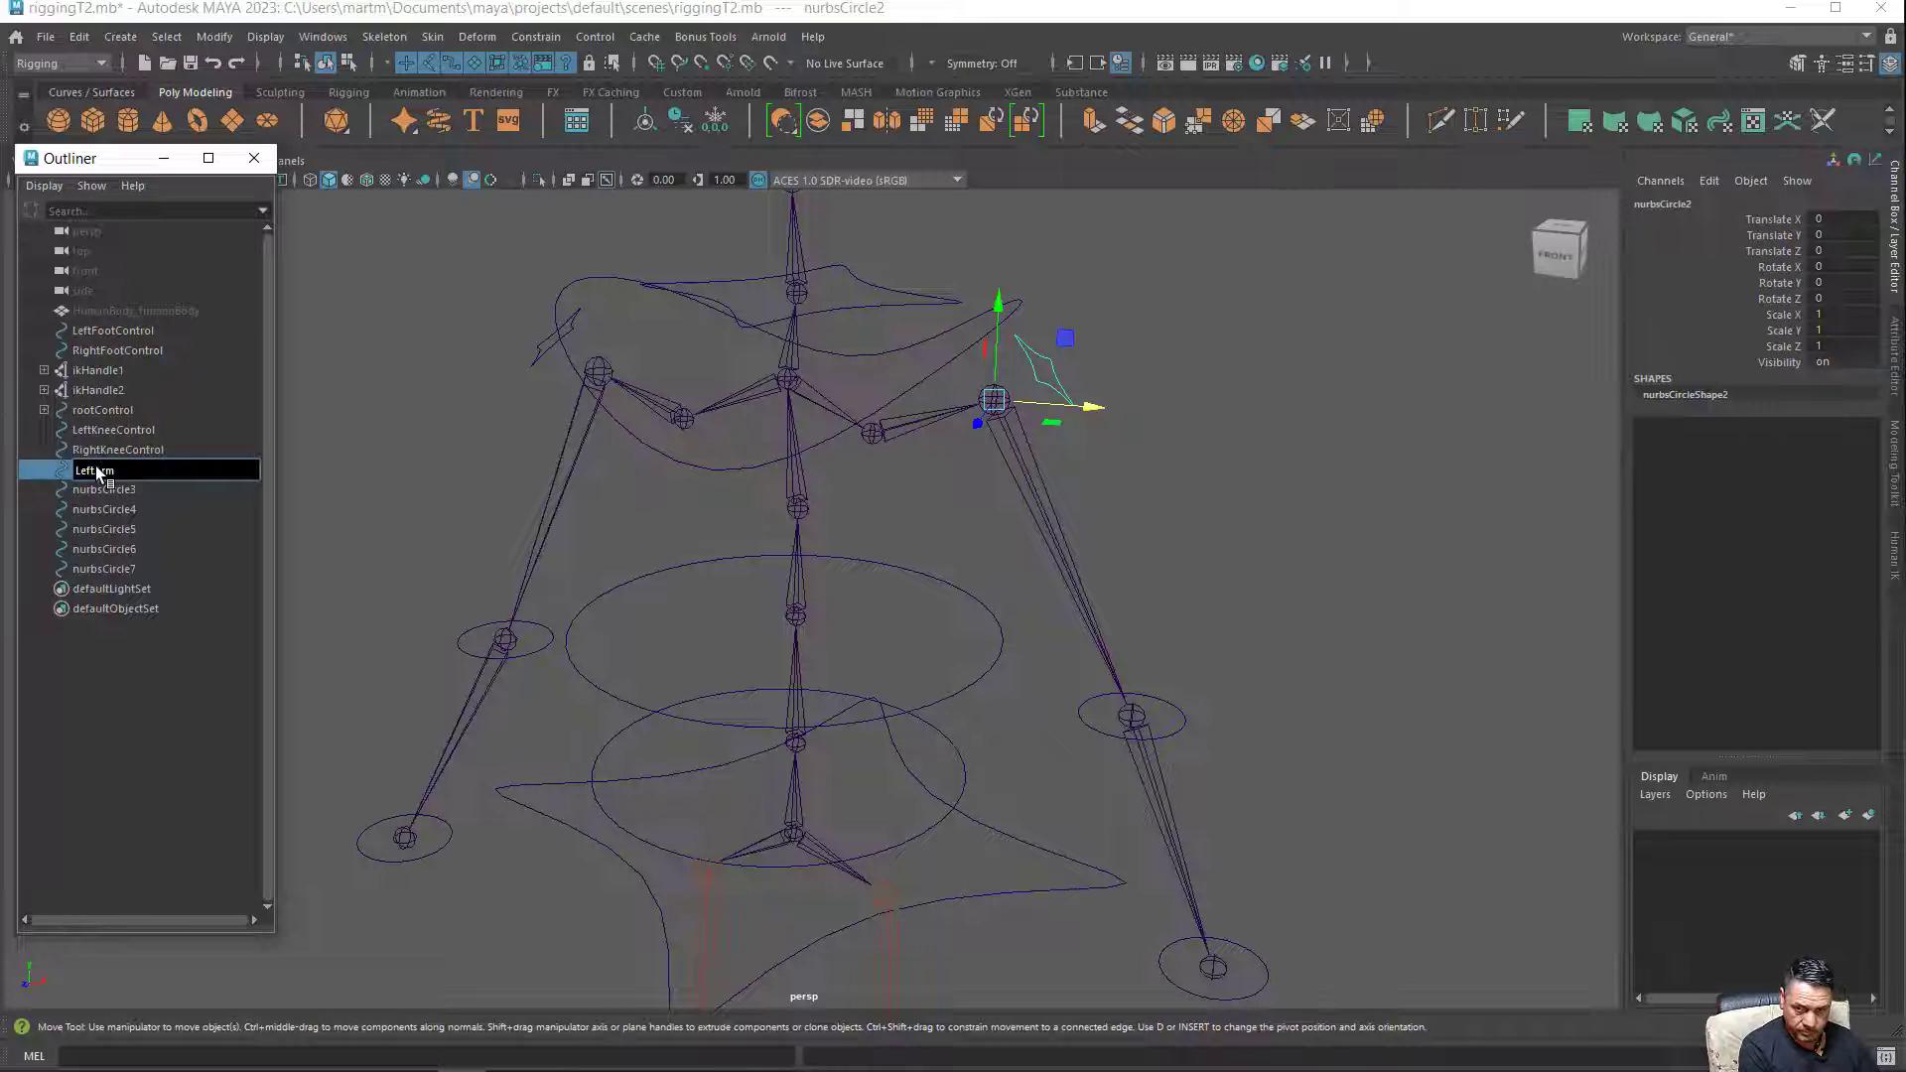
pyautogui.write('Control')
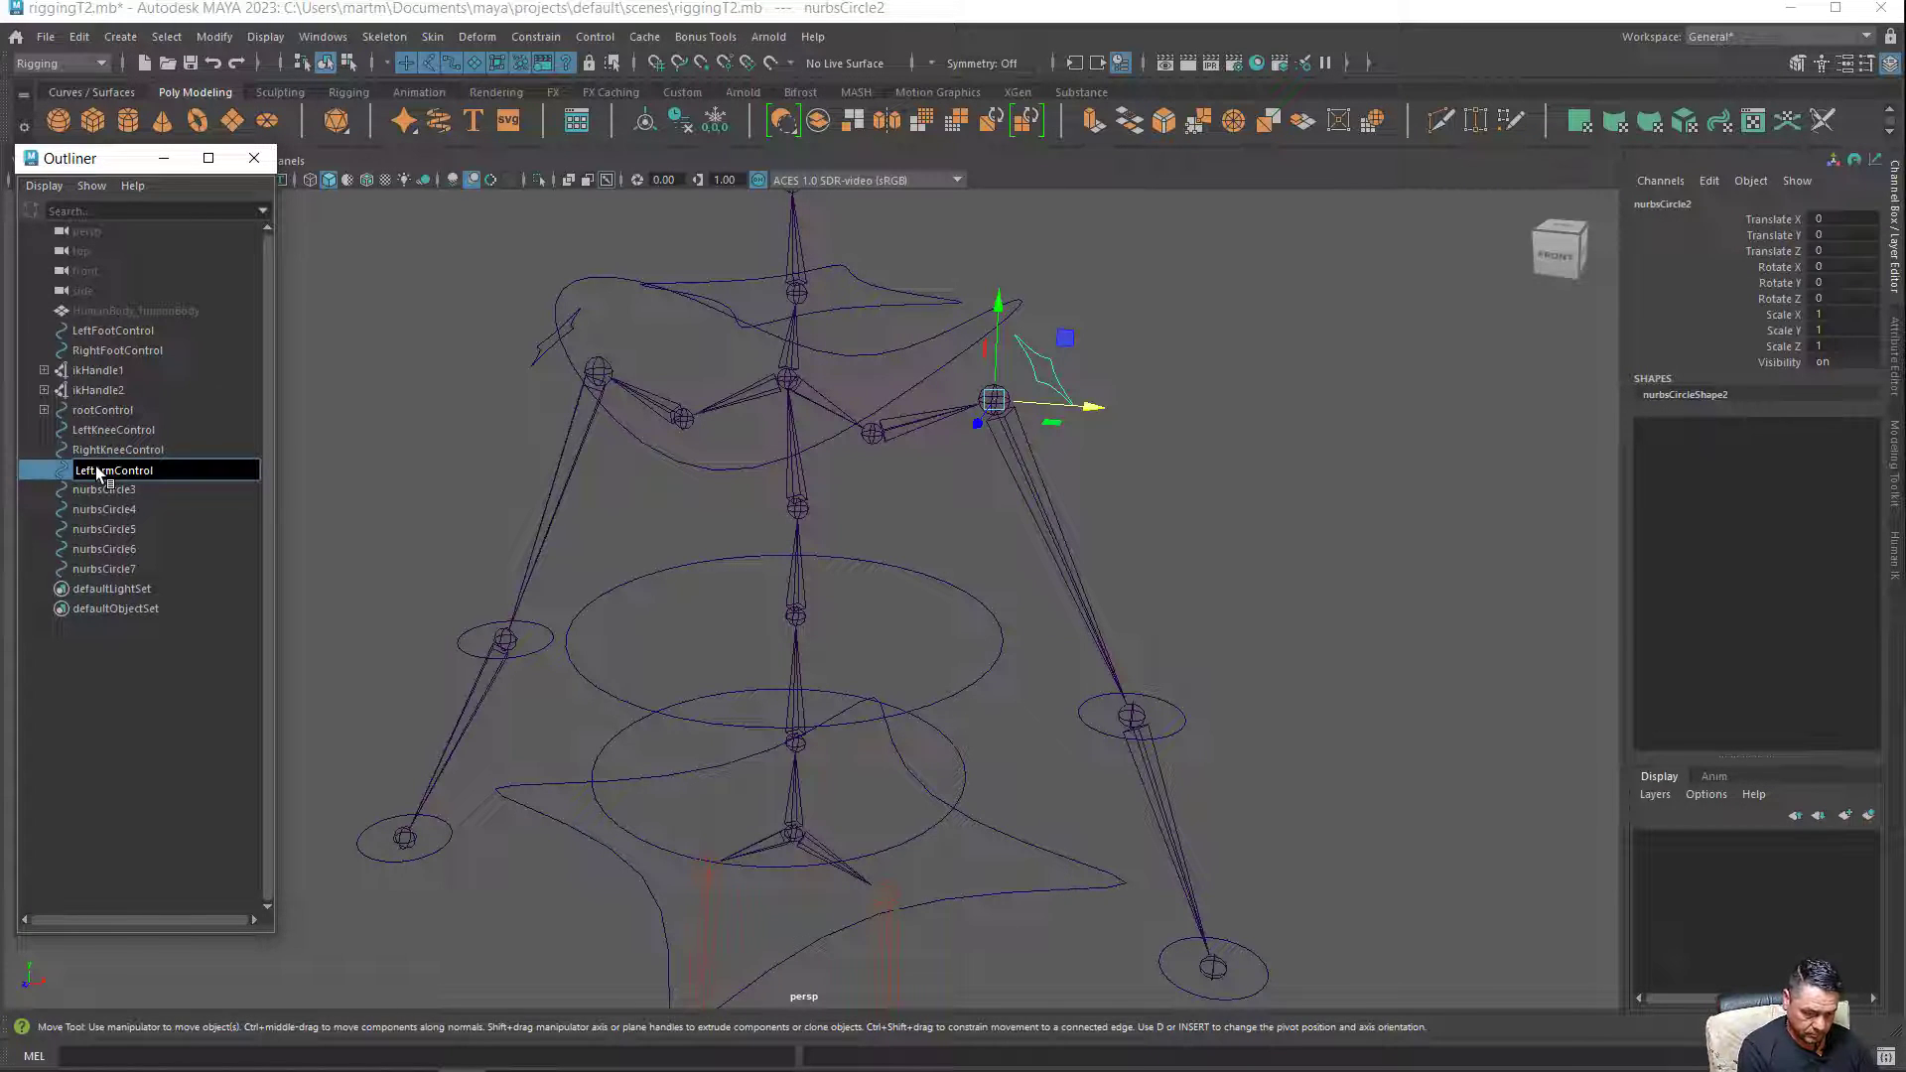
pyautogui.press('Return')
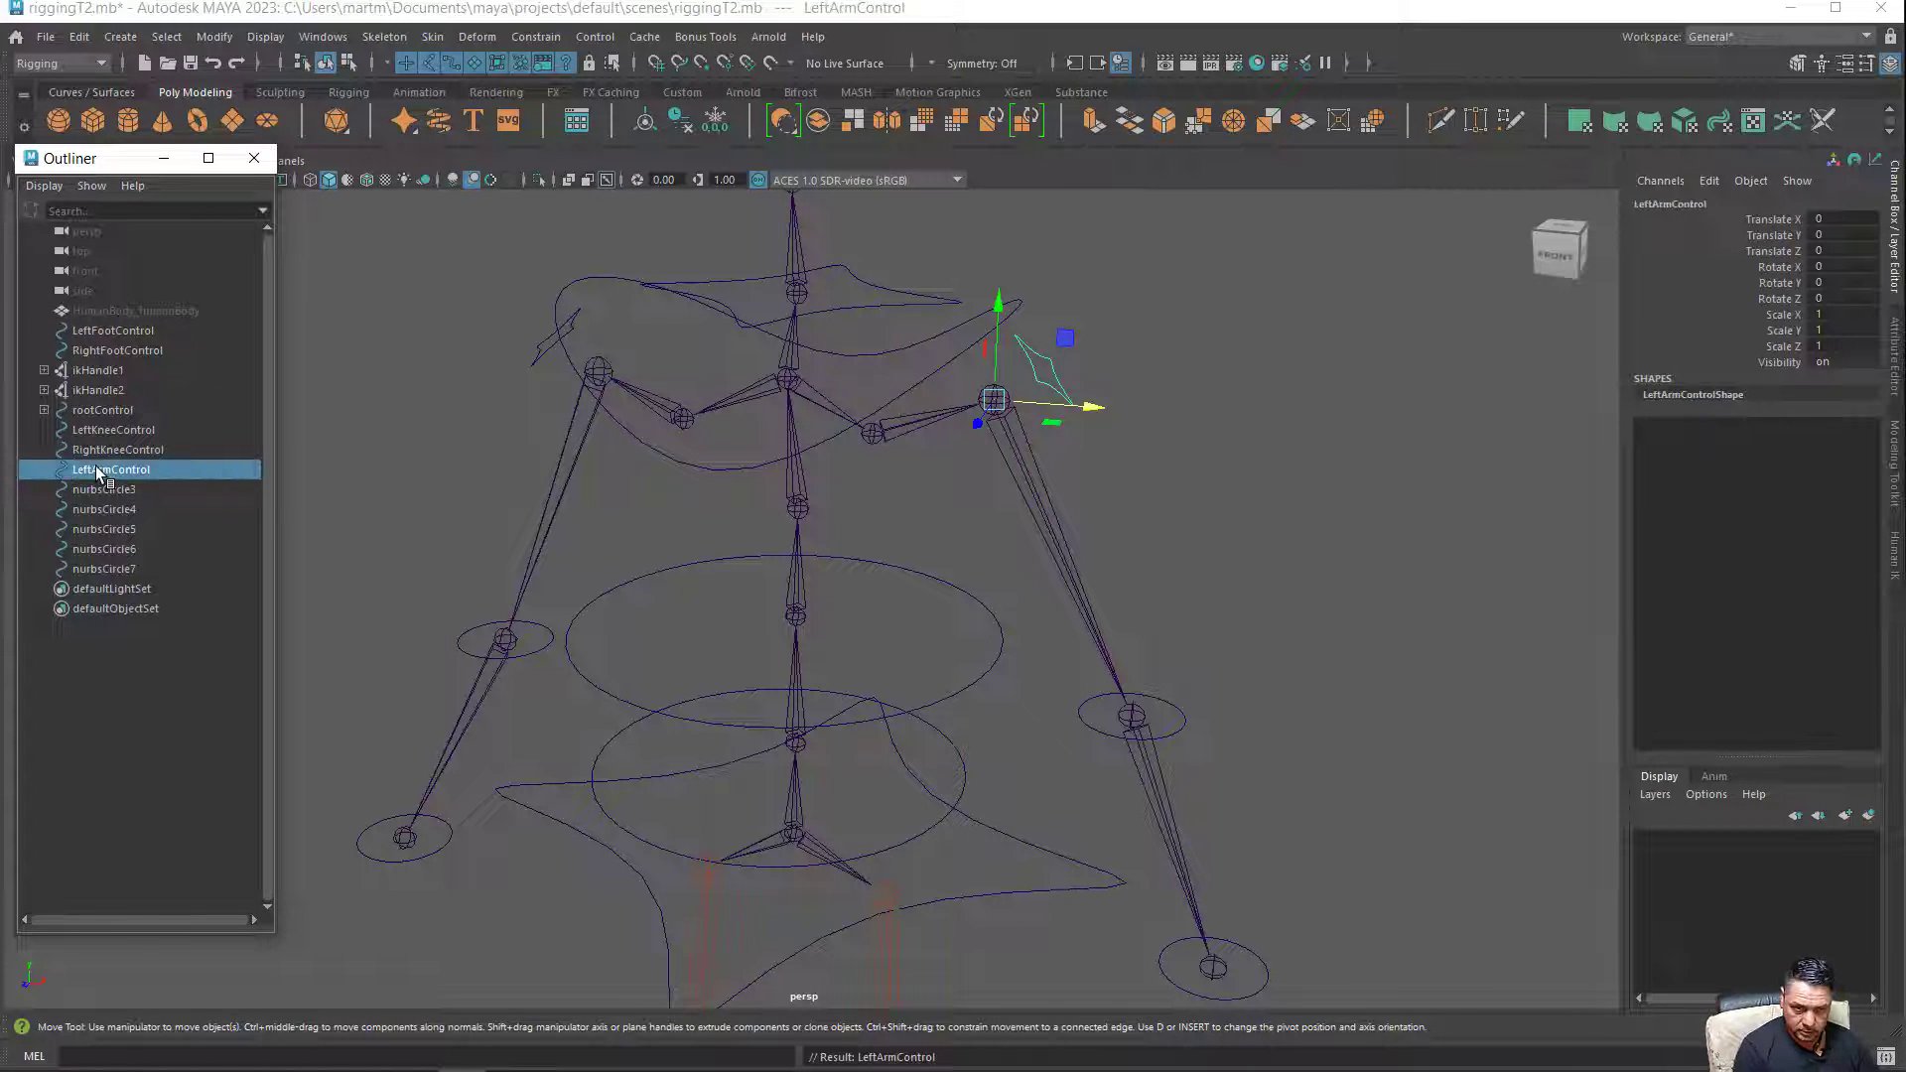
pyautogui.click(1176, 731)
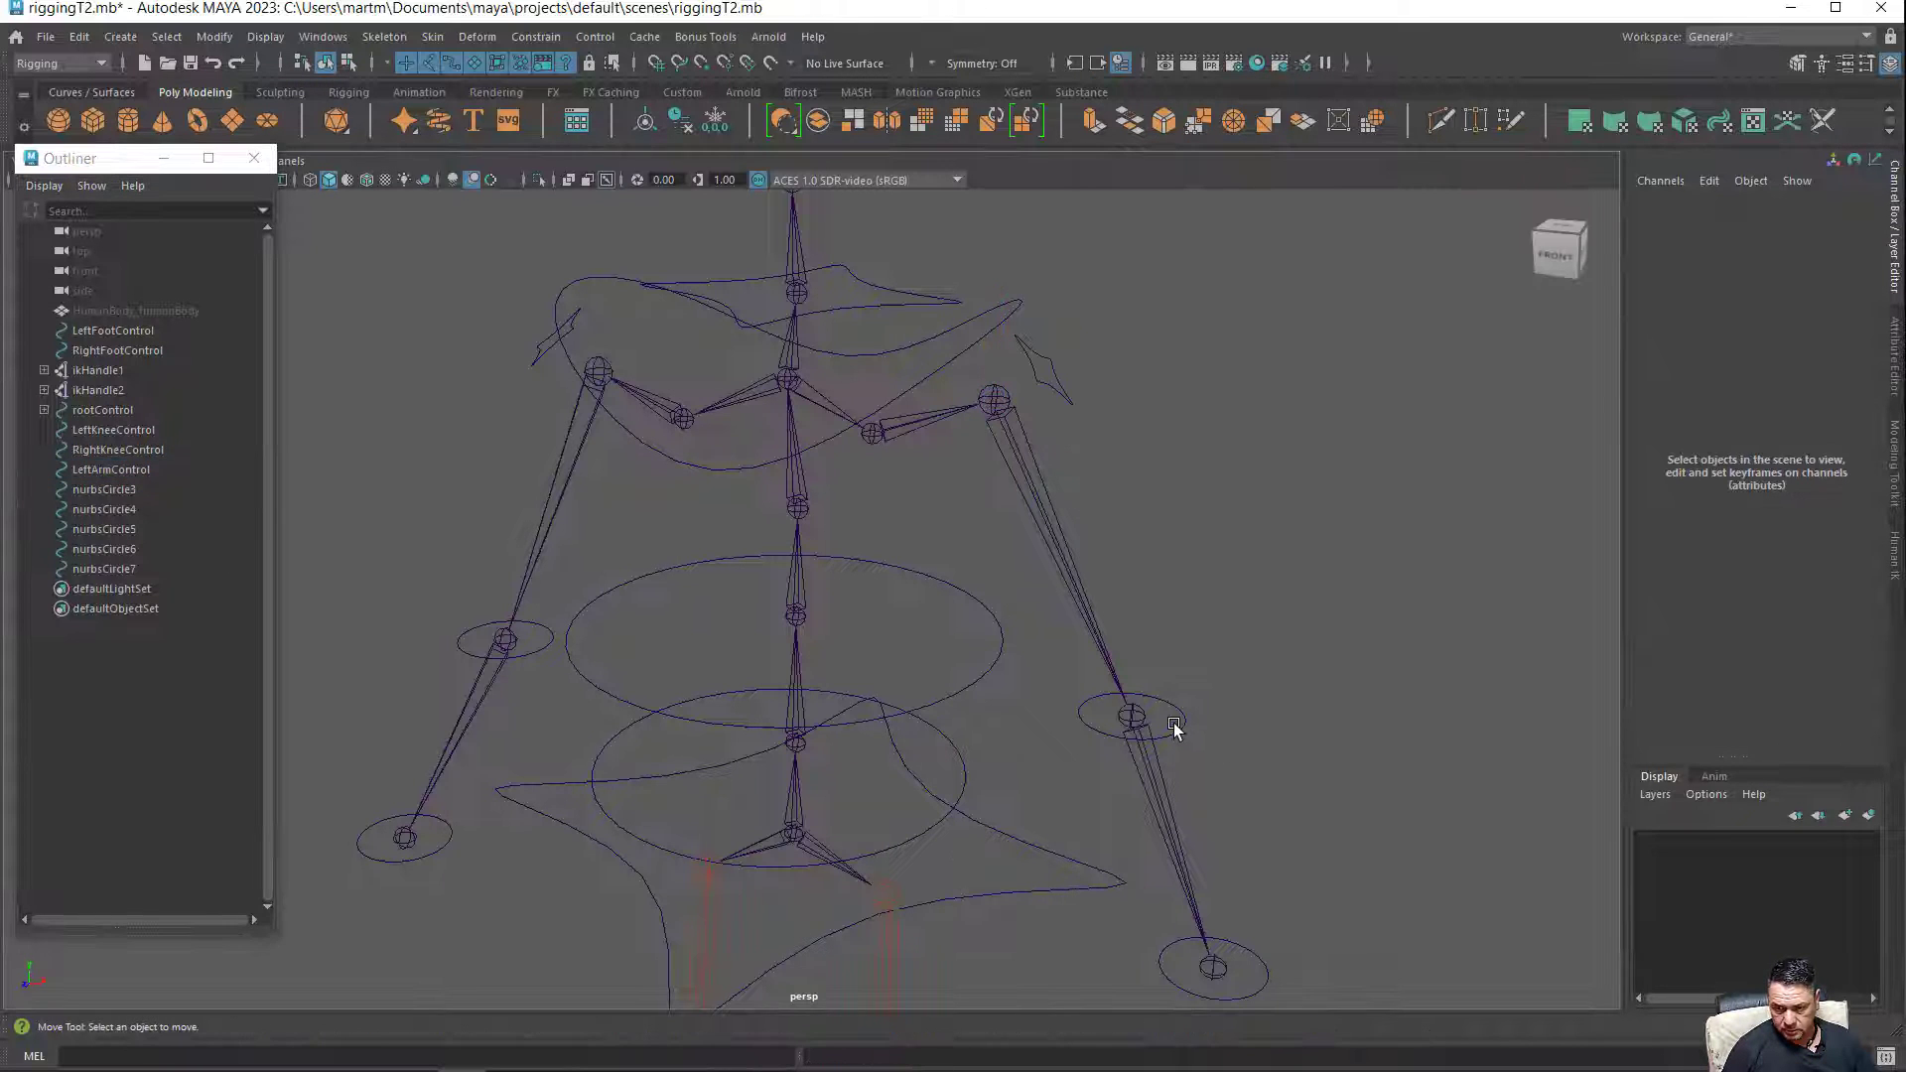
pyautogui.click(1180, 736)
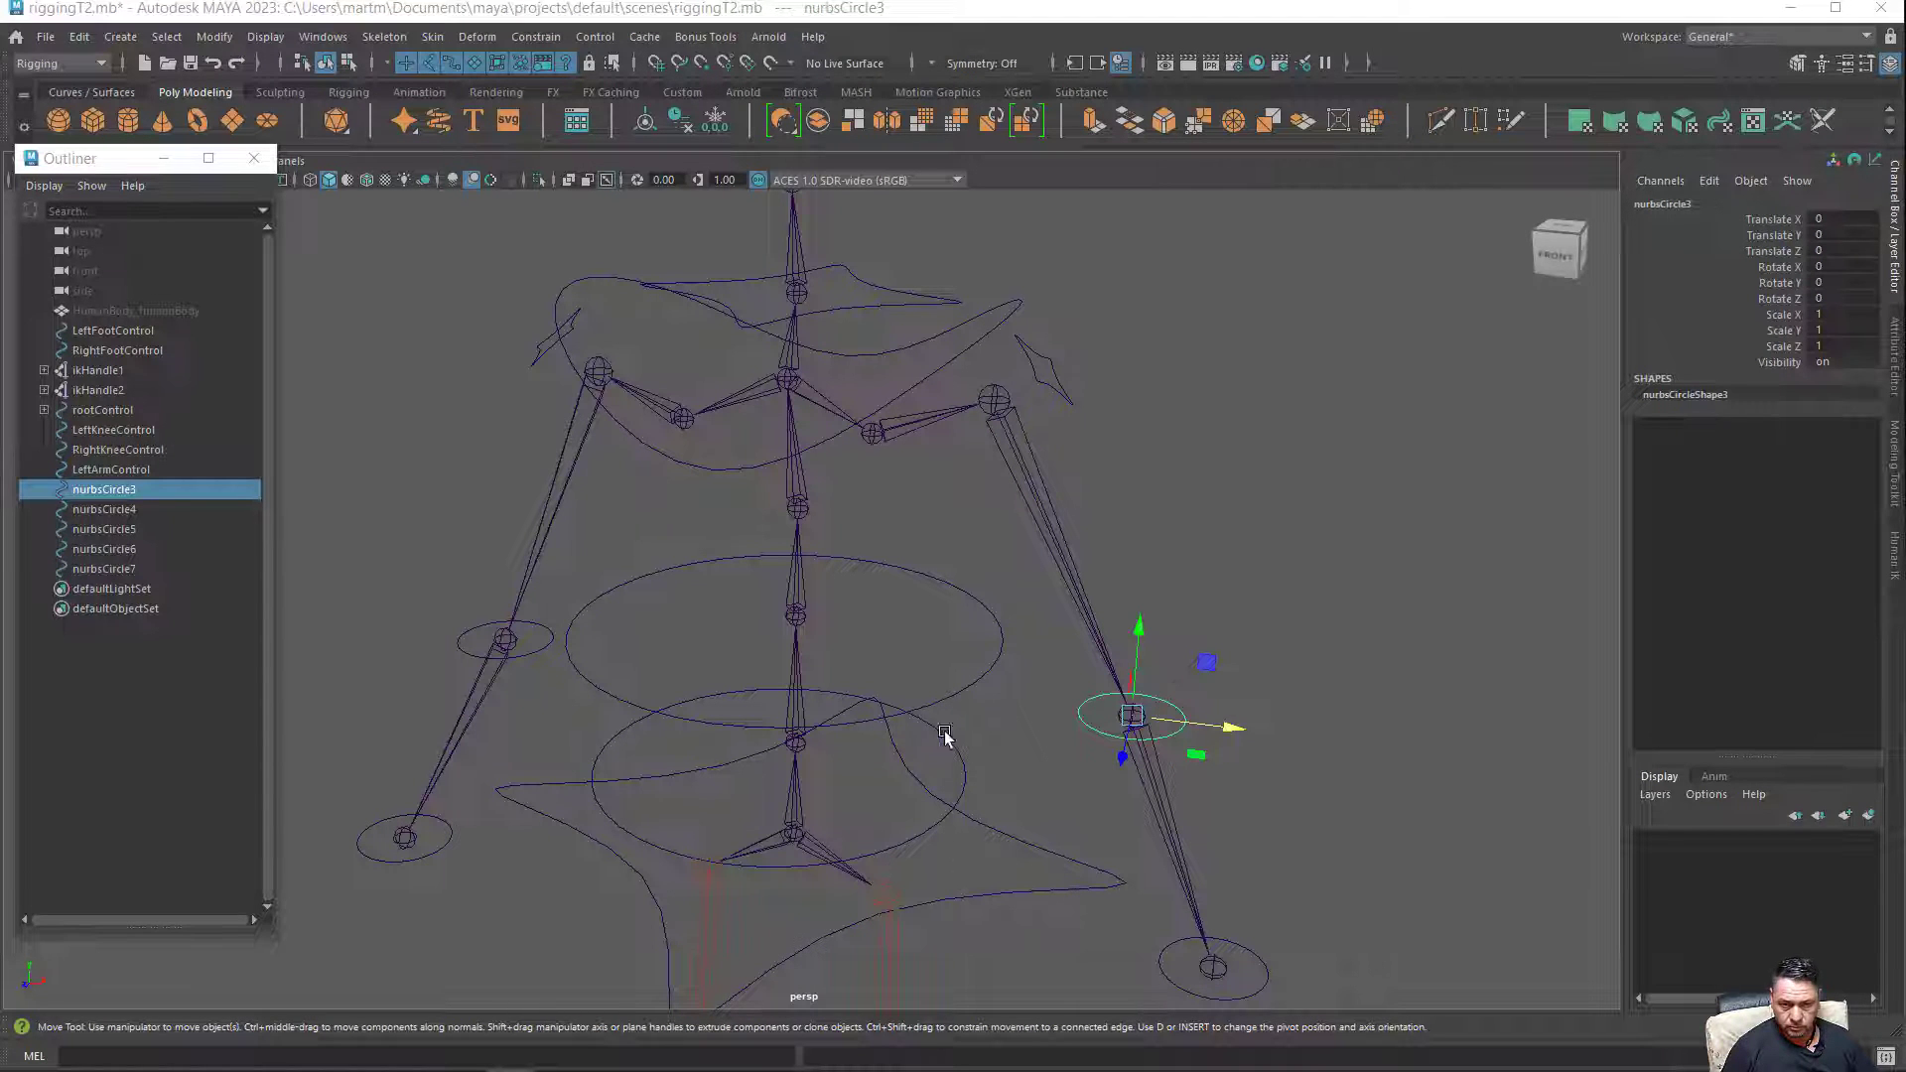
# Rename nurbsCircle3 to LeftElbowControl in the Outliner, correcting a typo.
pyautogui.doubleClick(103, 491)
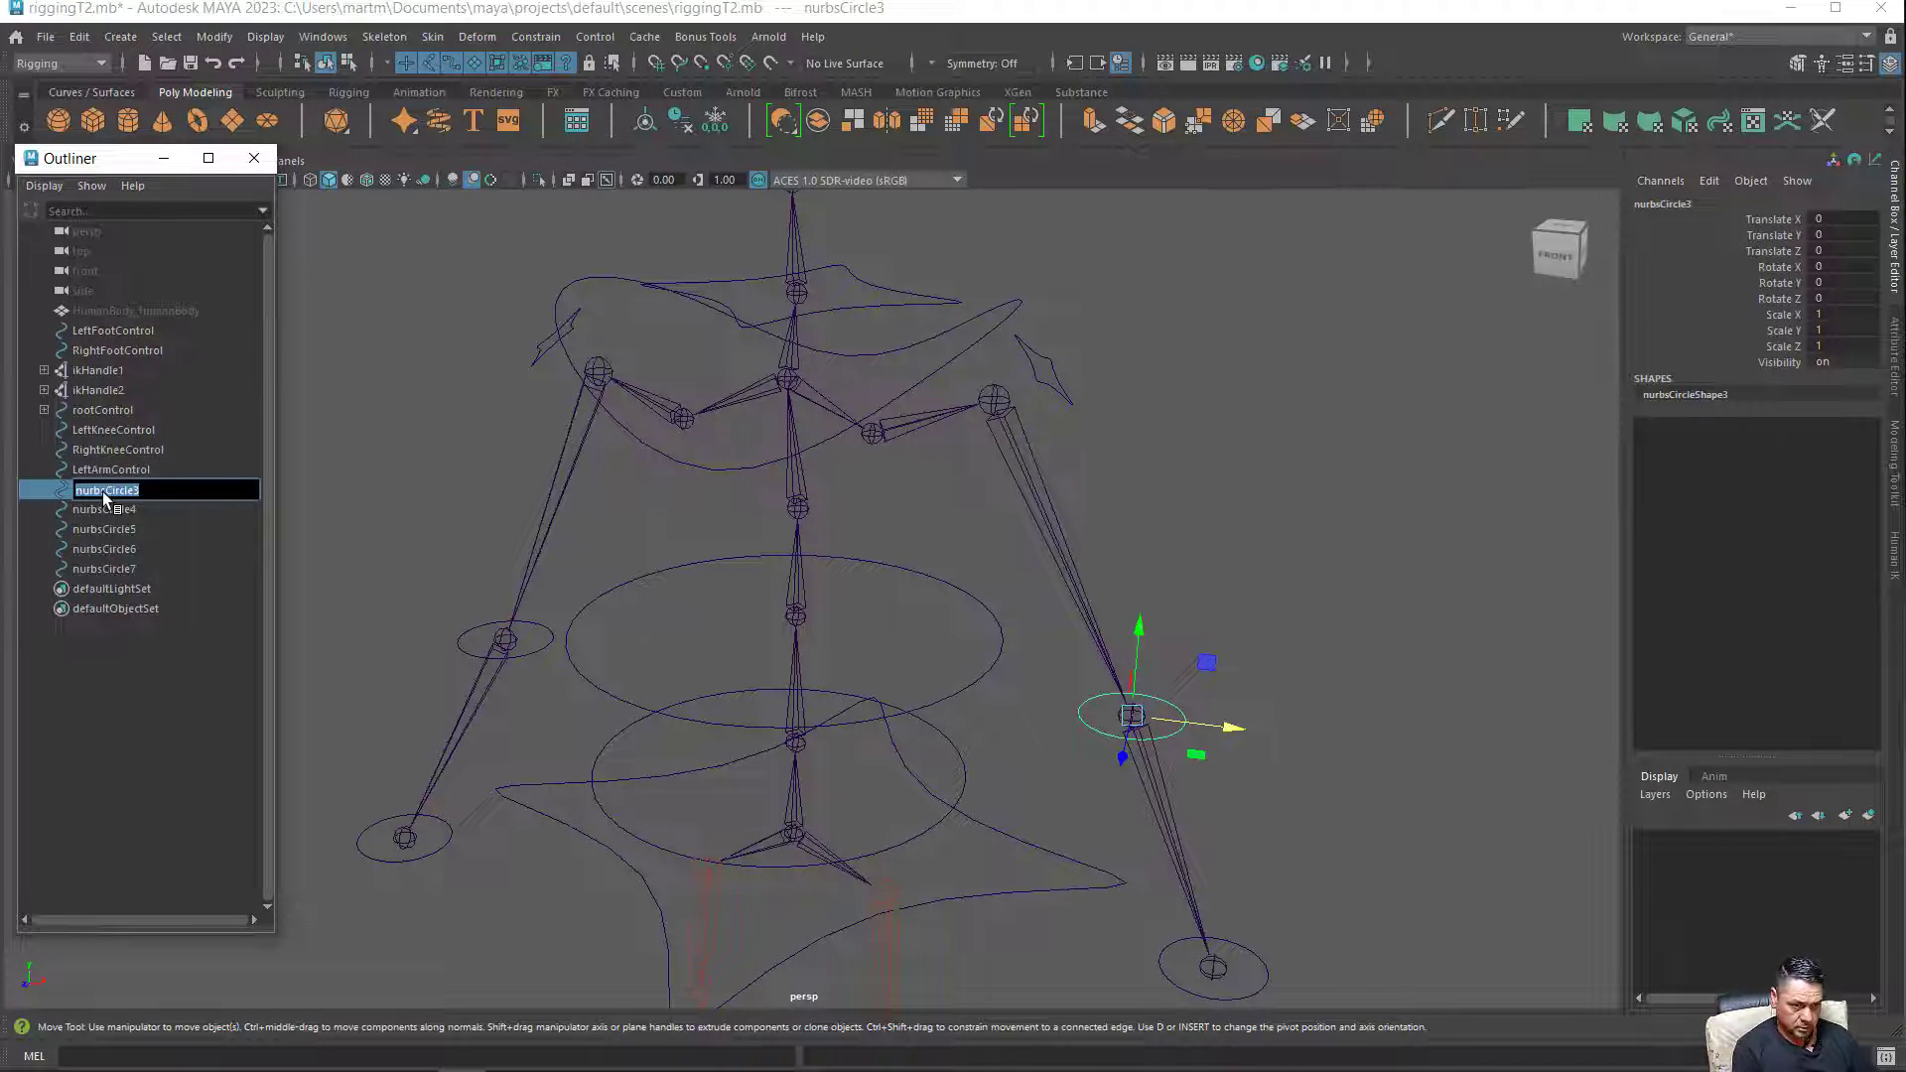
pyautogui.write('Lewf')
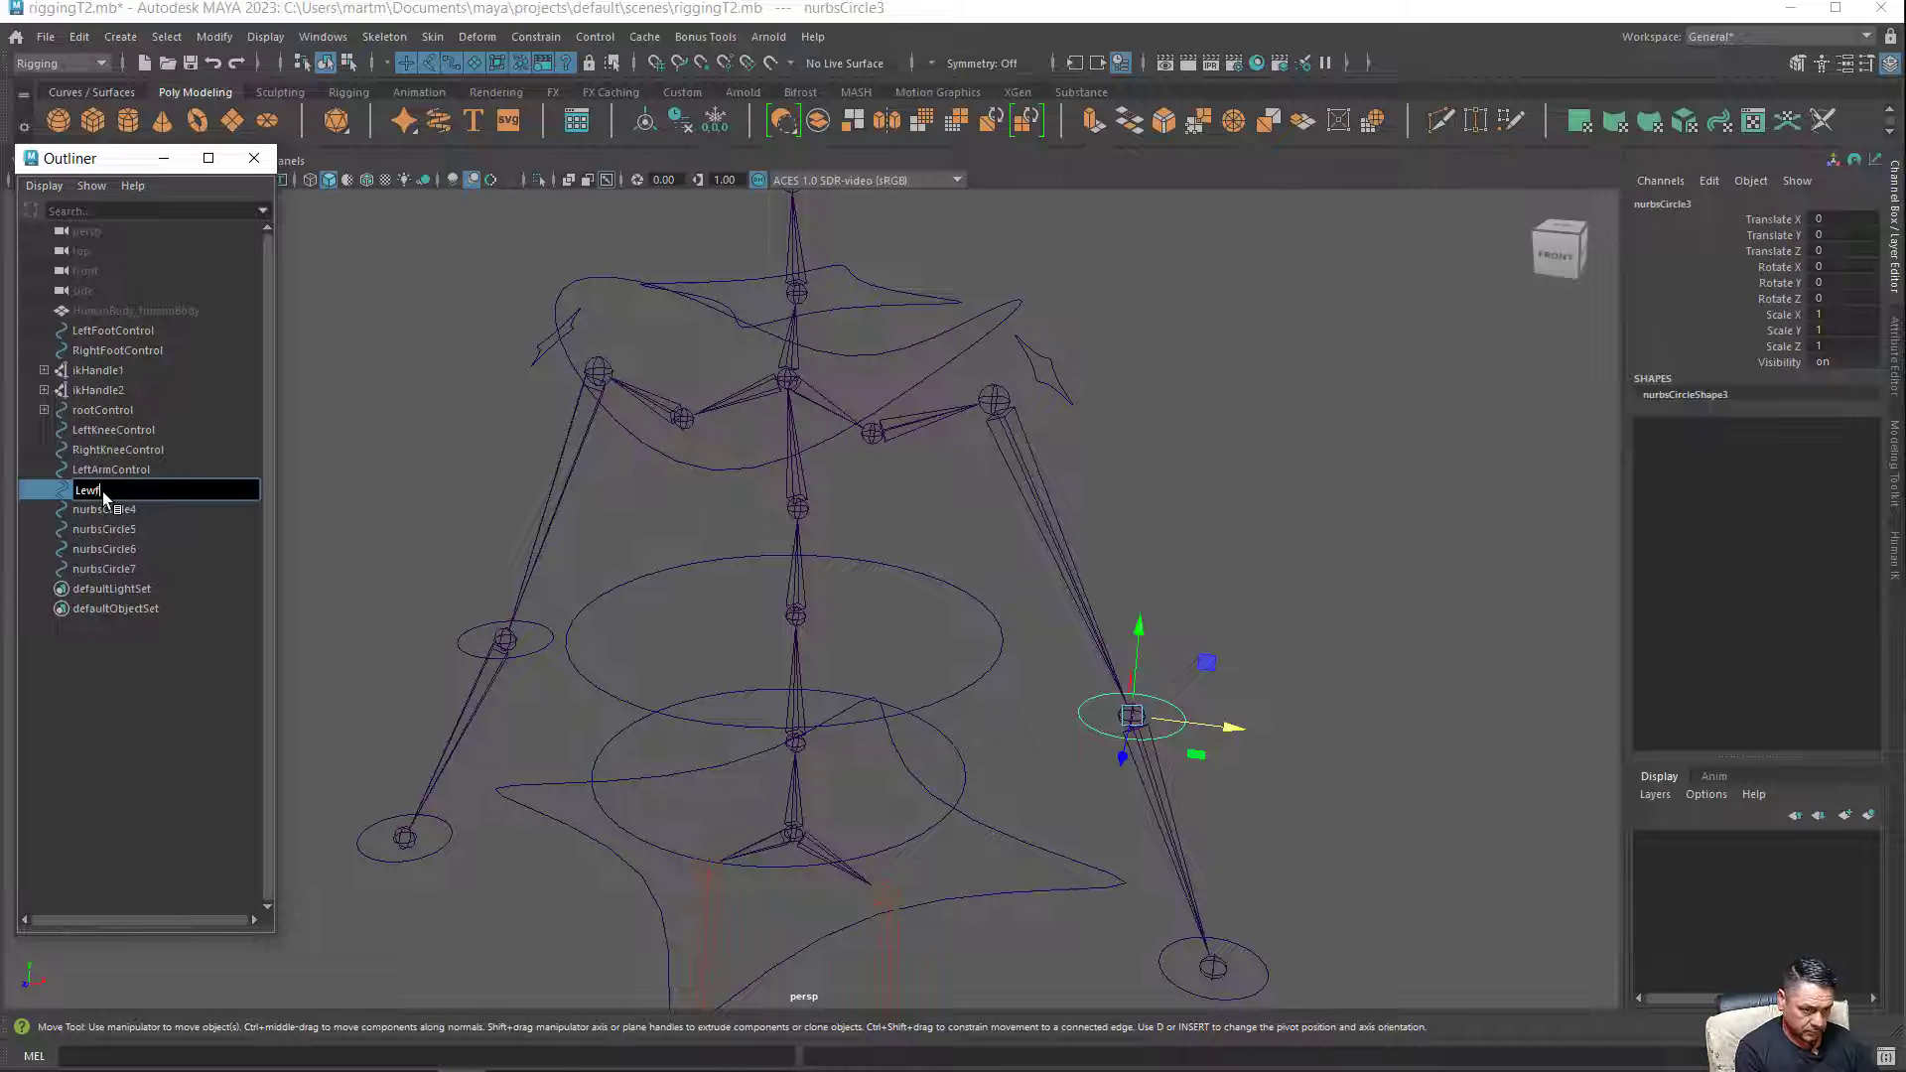
pyautogui.press('BackSpace')
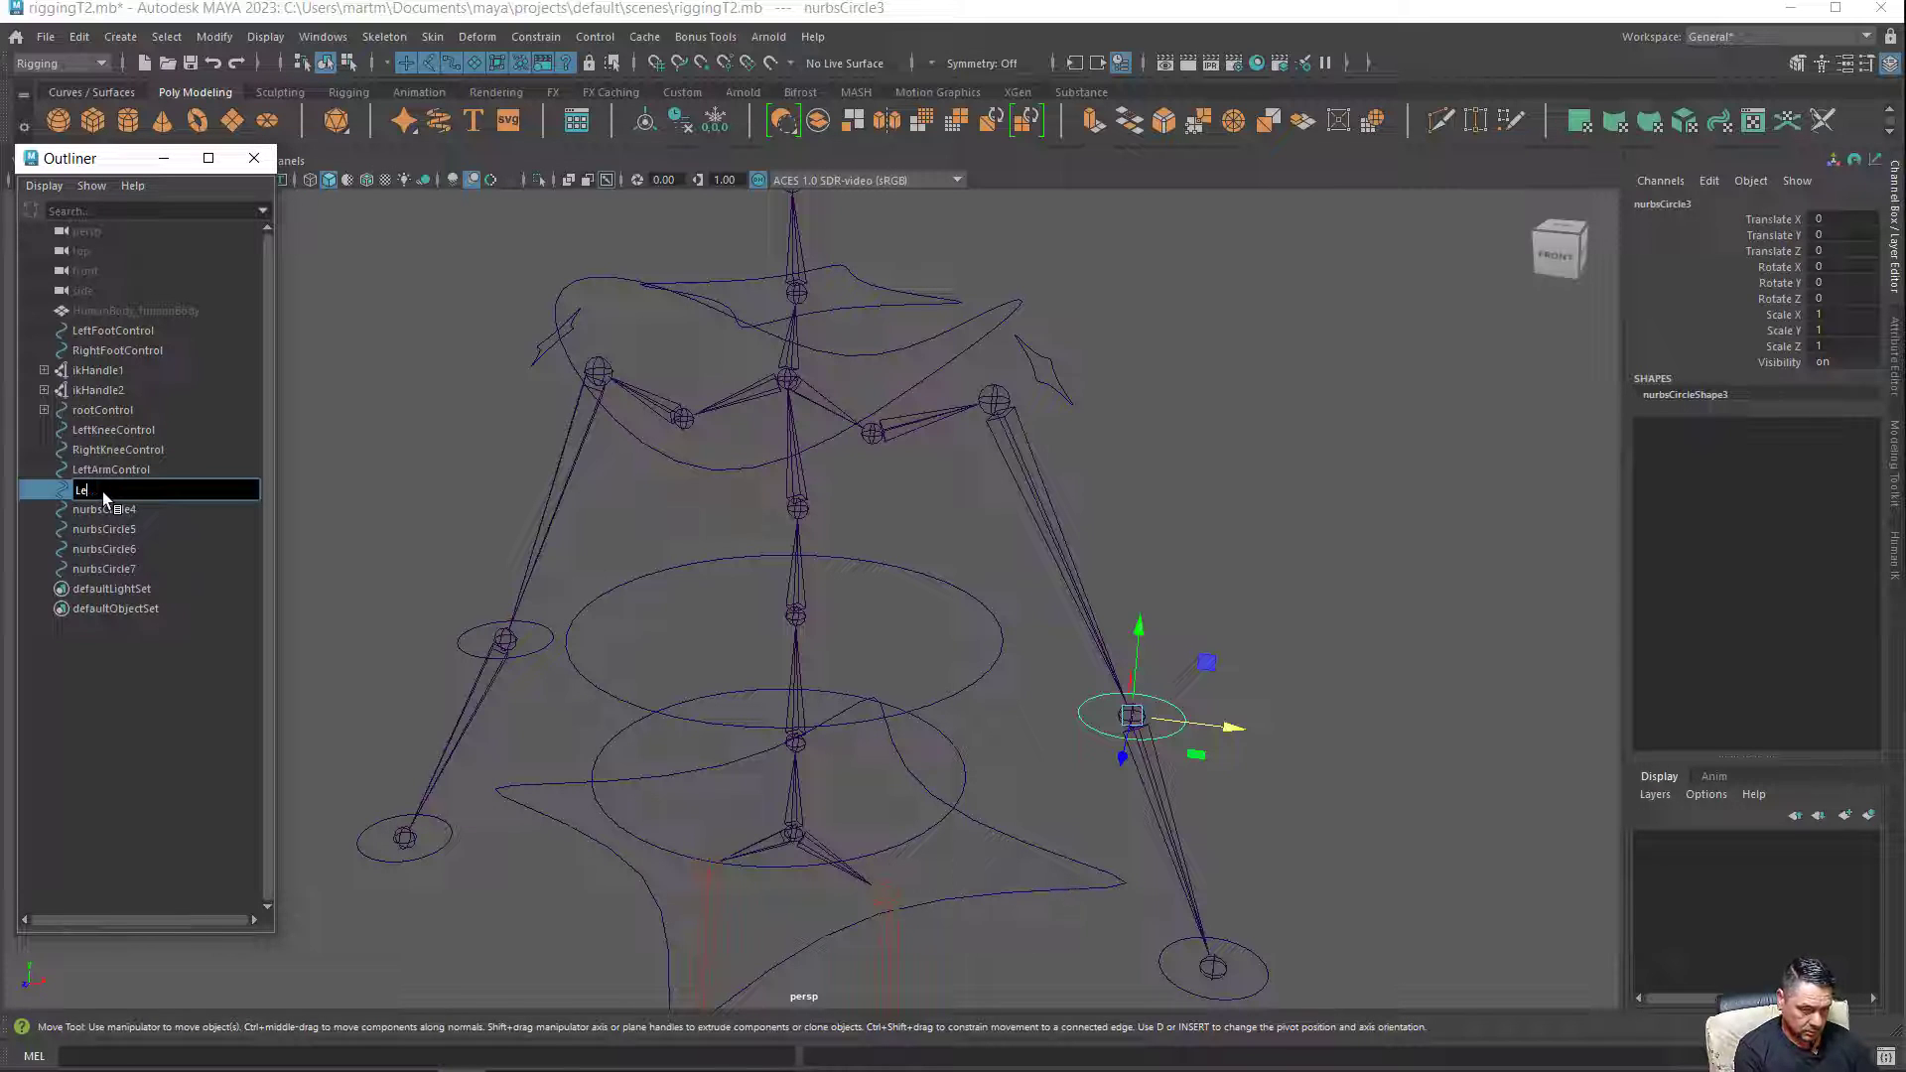
pyautogui.write('ft')
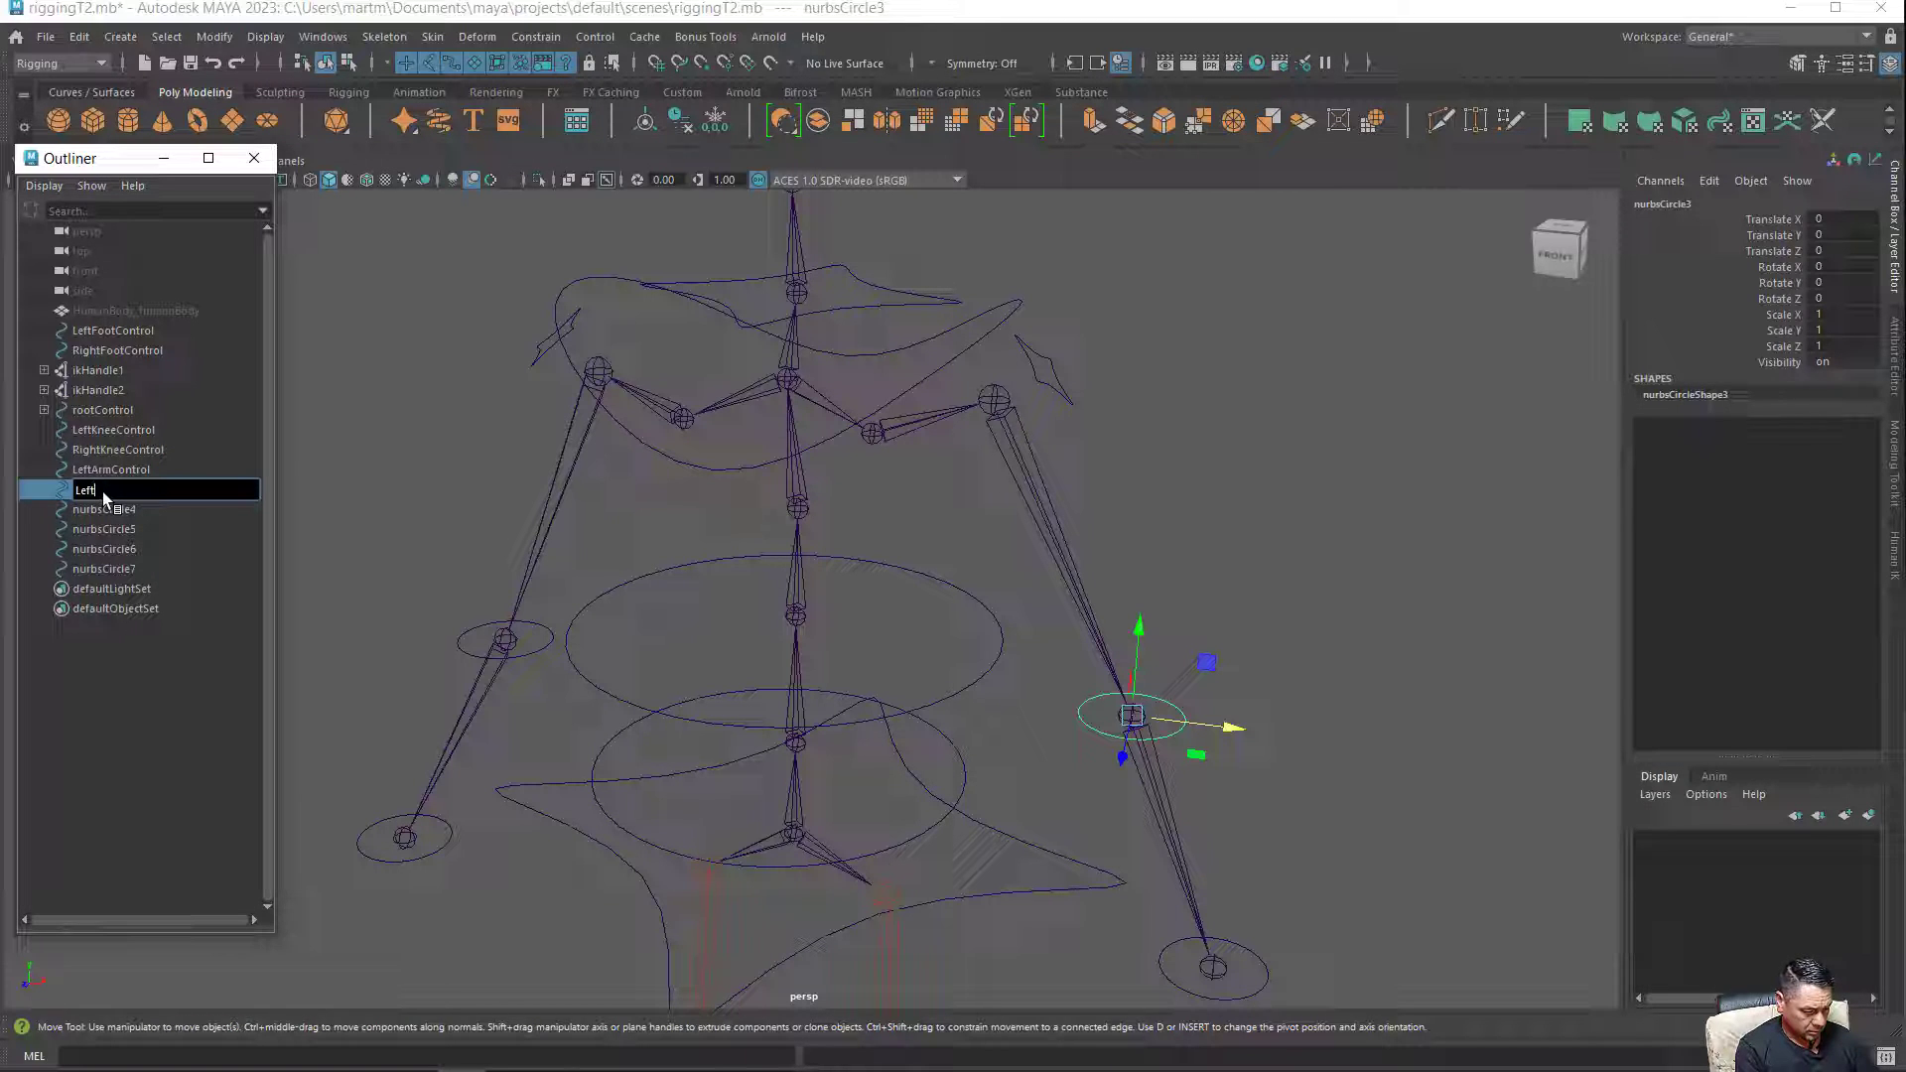
pyautogui.write('Elbow')
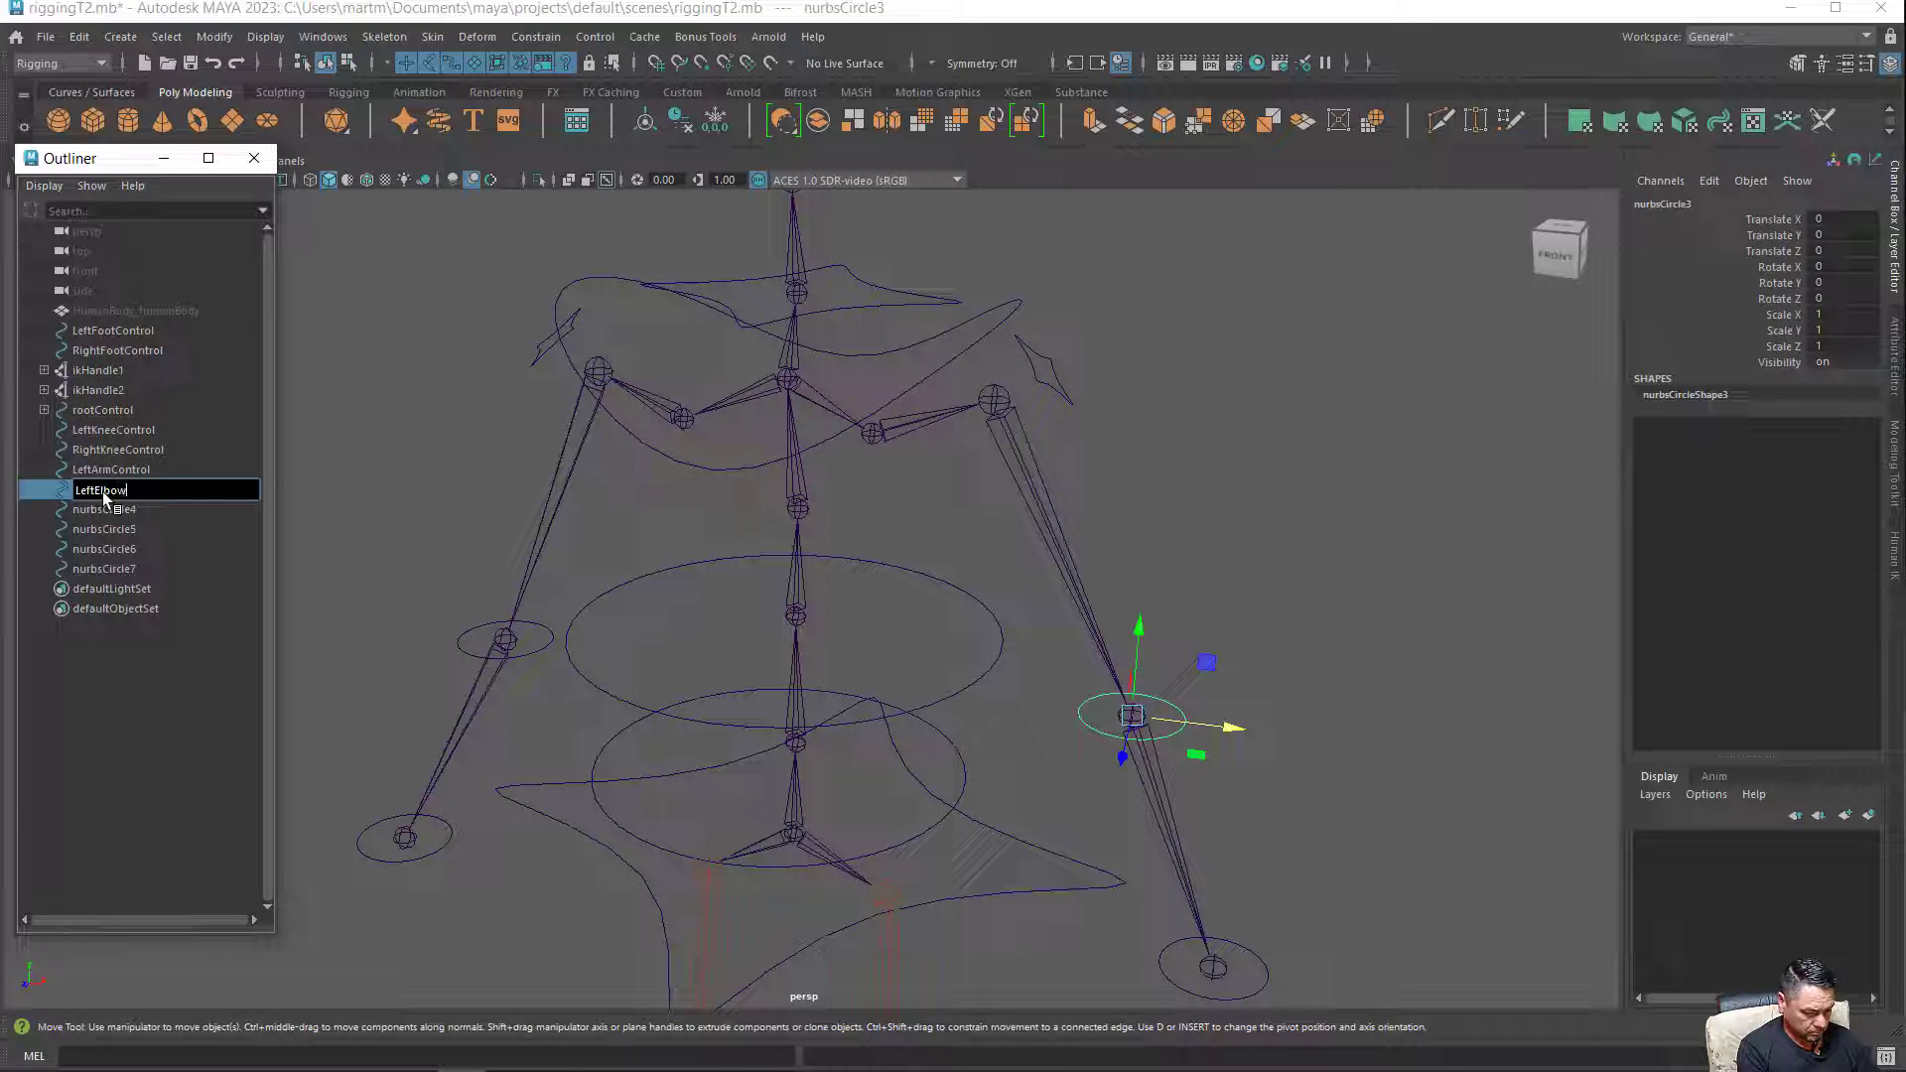
pyautogui.write('Control')
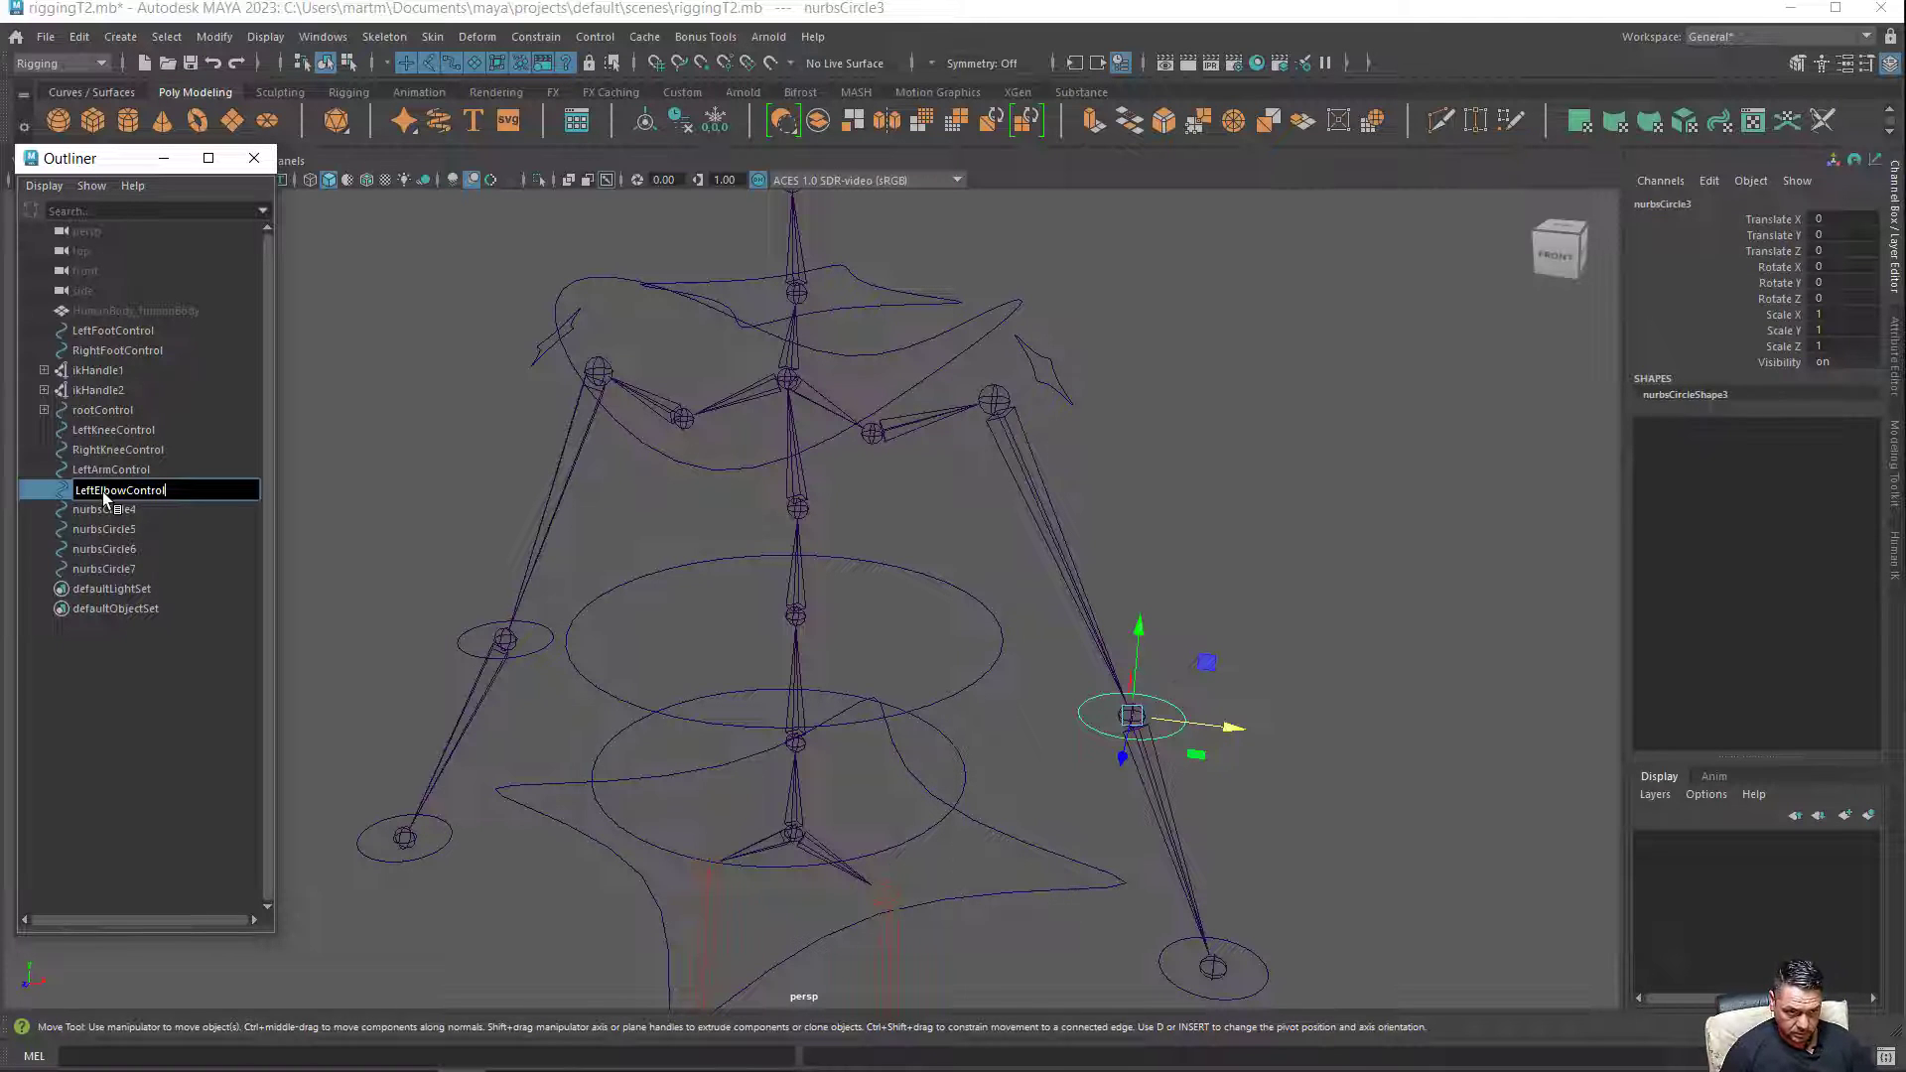
pyautogui.press('Return')
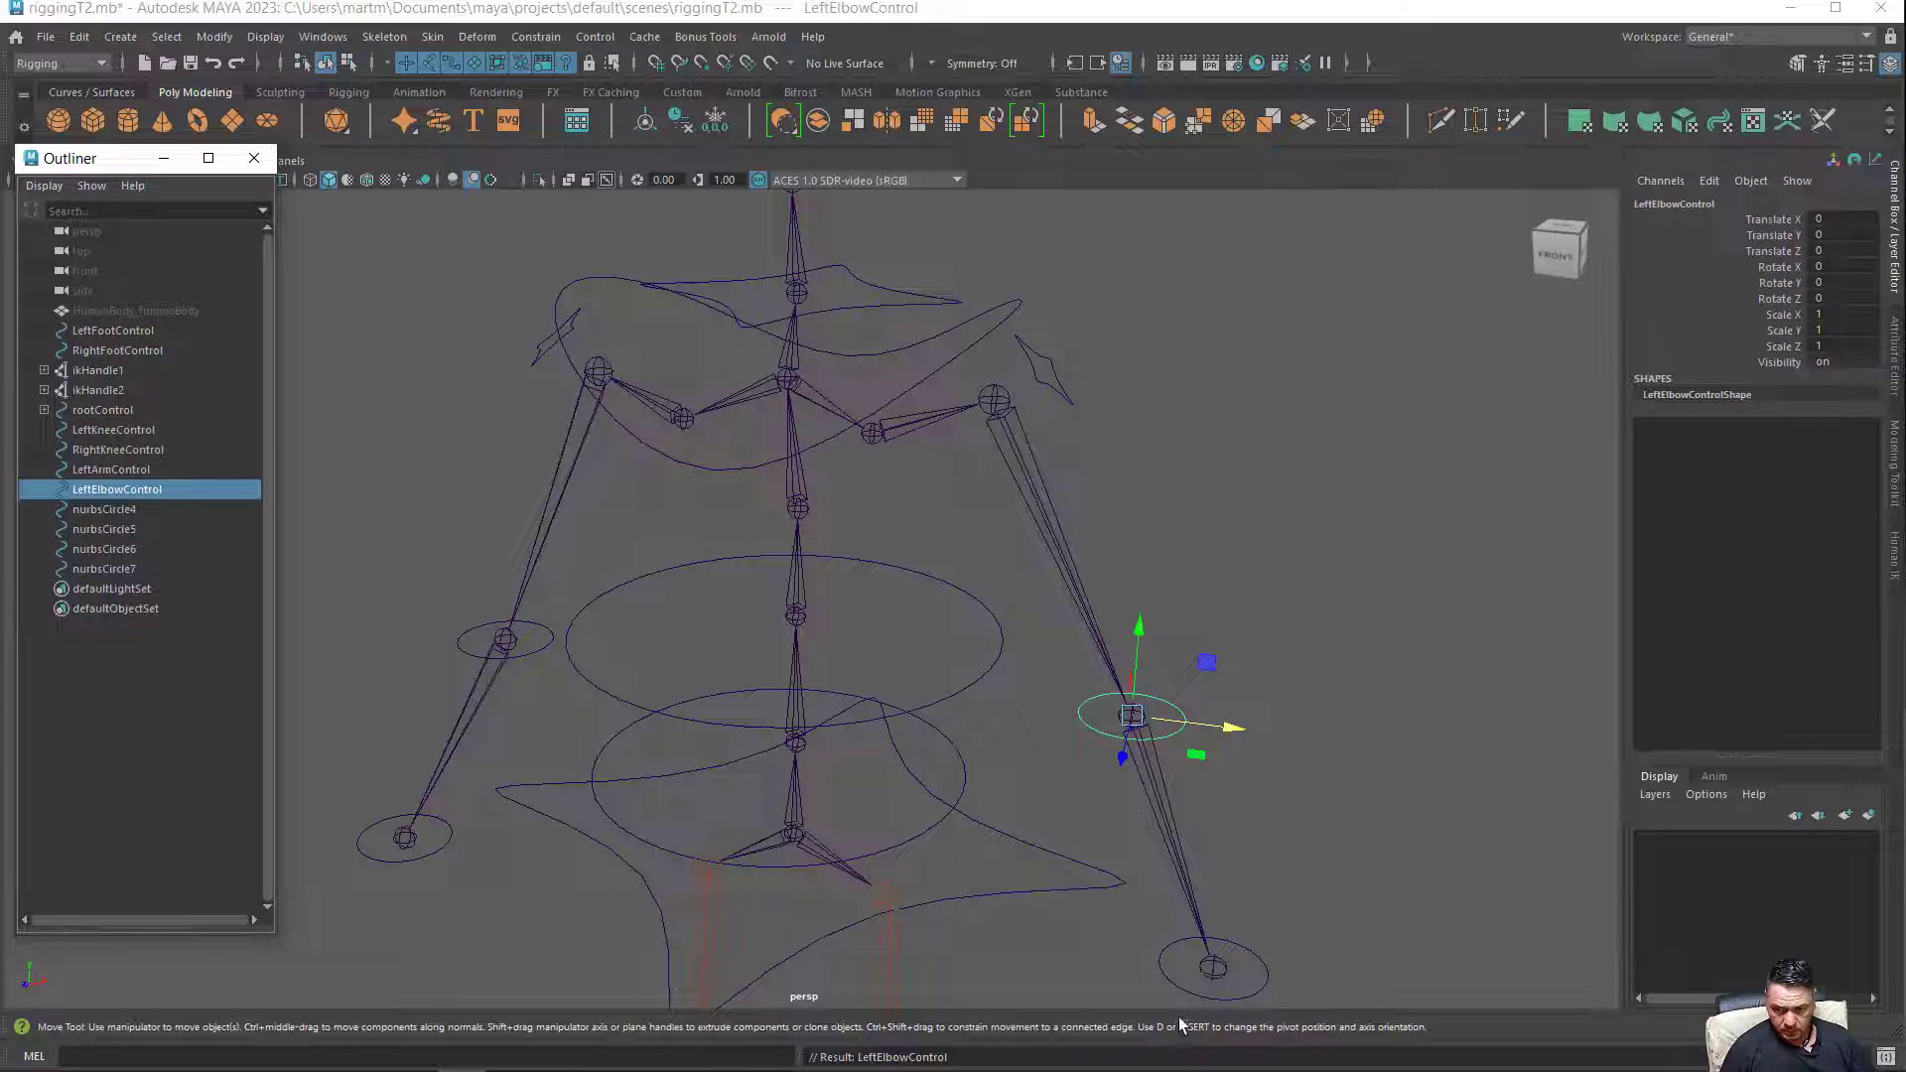
pyautogui.click(1177, 982)
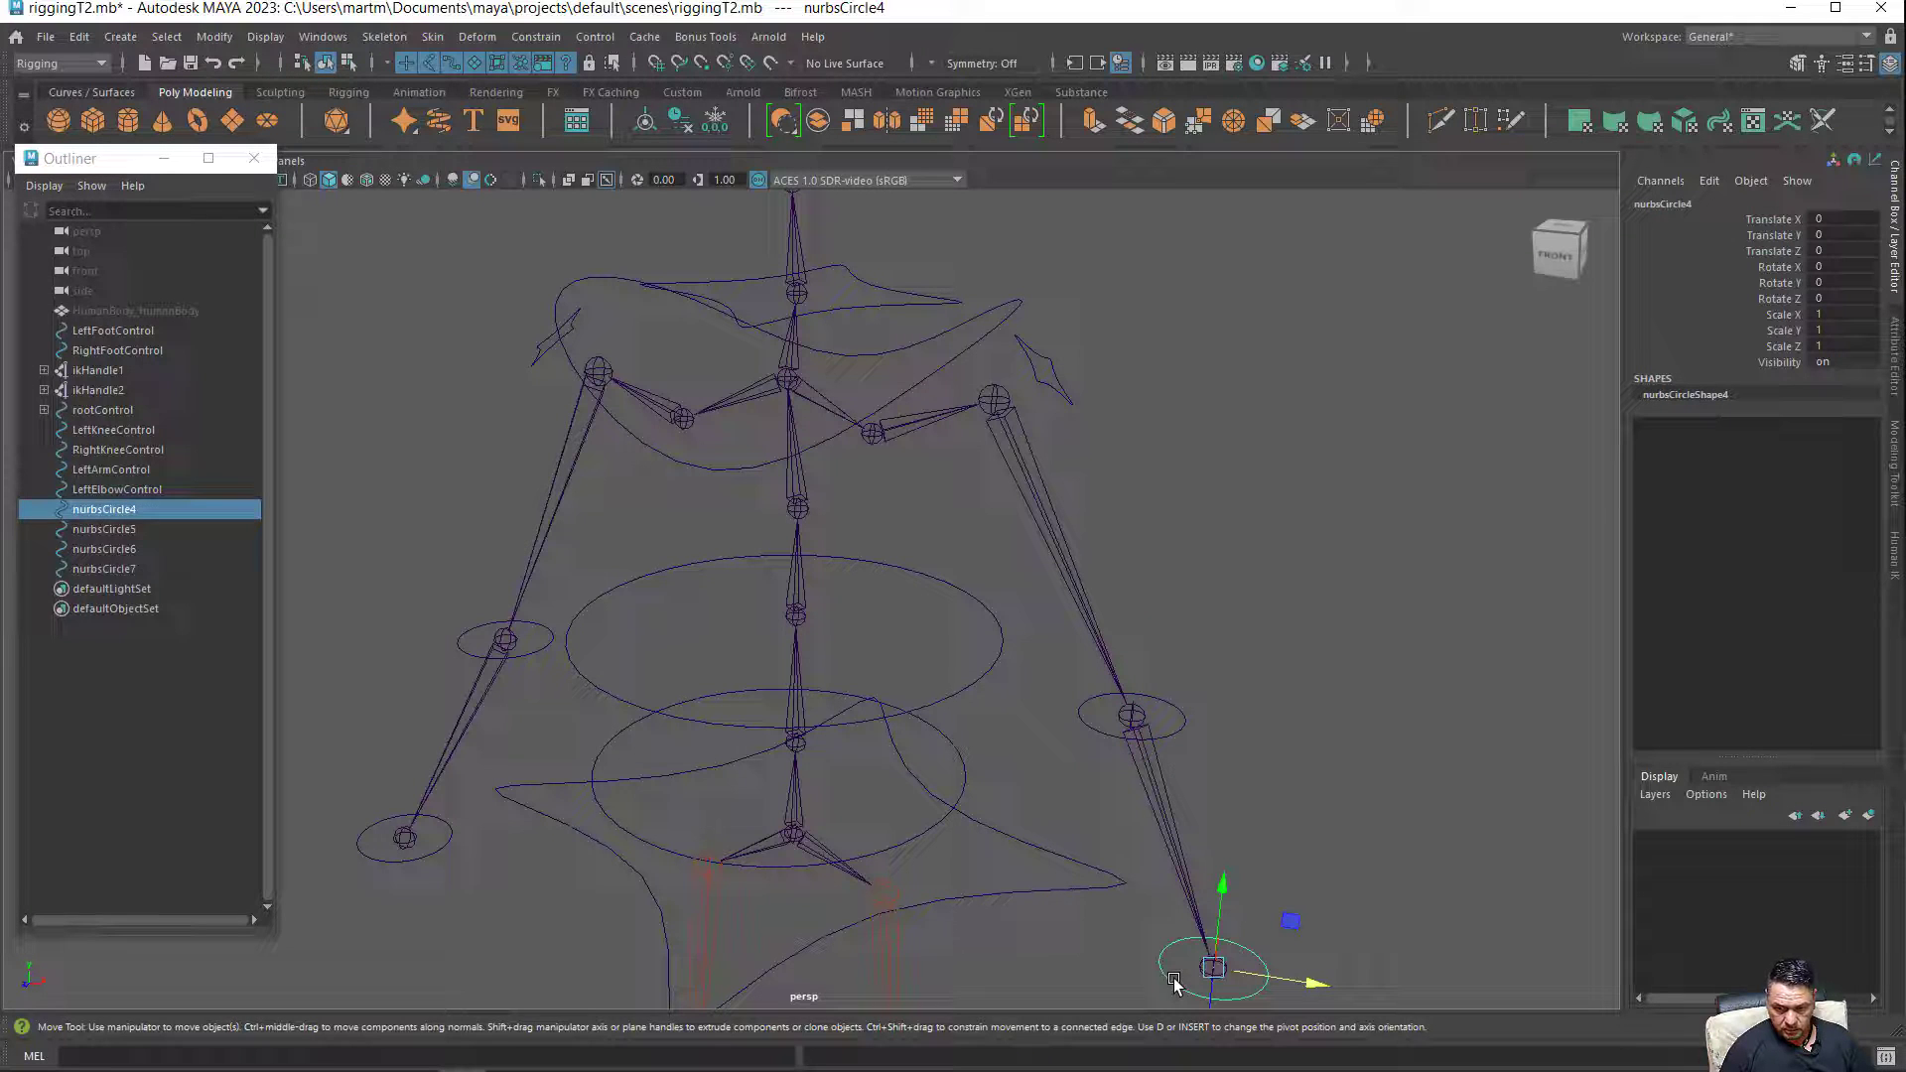
# Rename nurbsCircle4 to LeftWristControl.
pyautogui.doubleClick(85, 510)
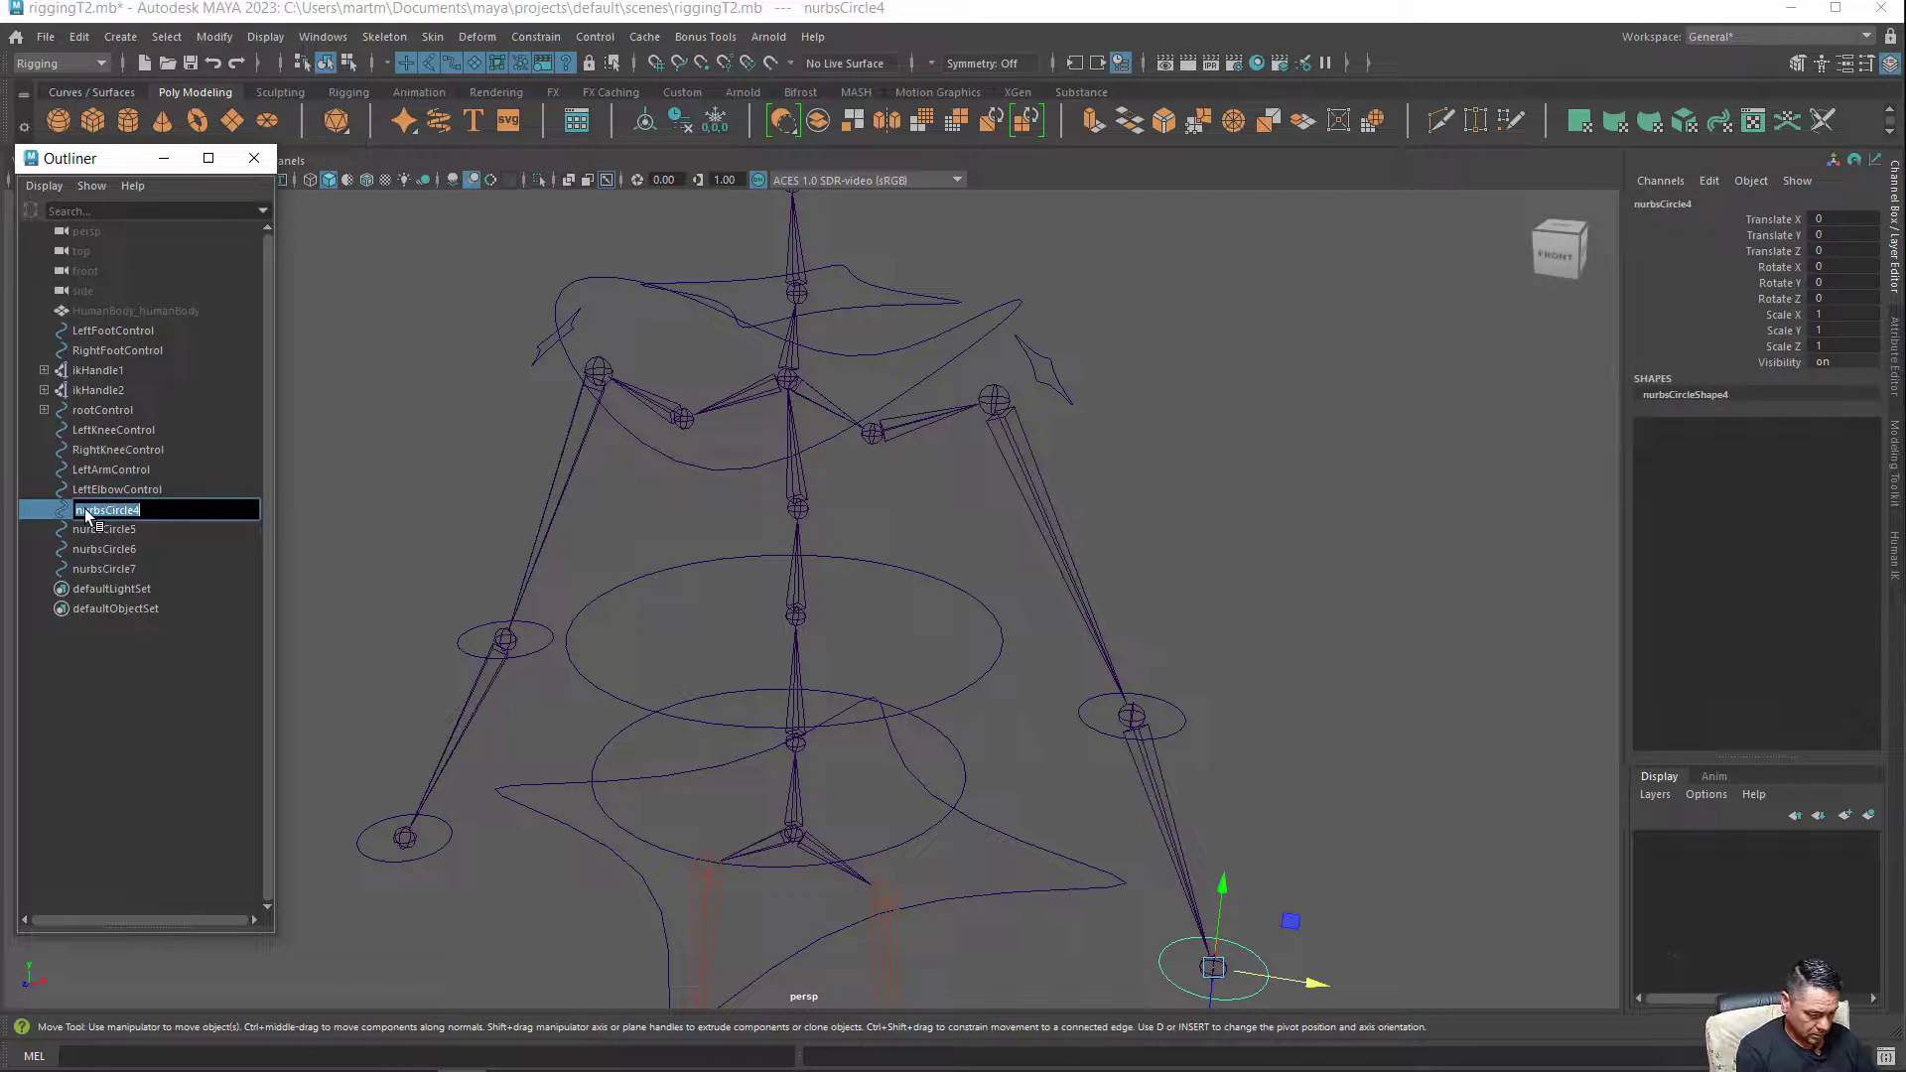
pyautogui.write('Left')
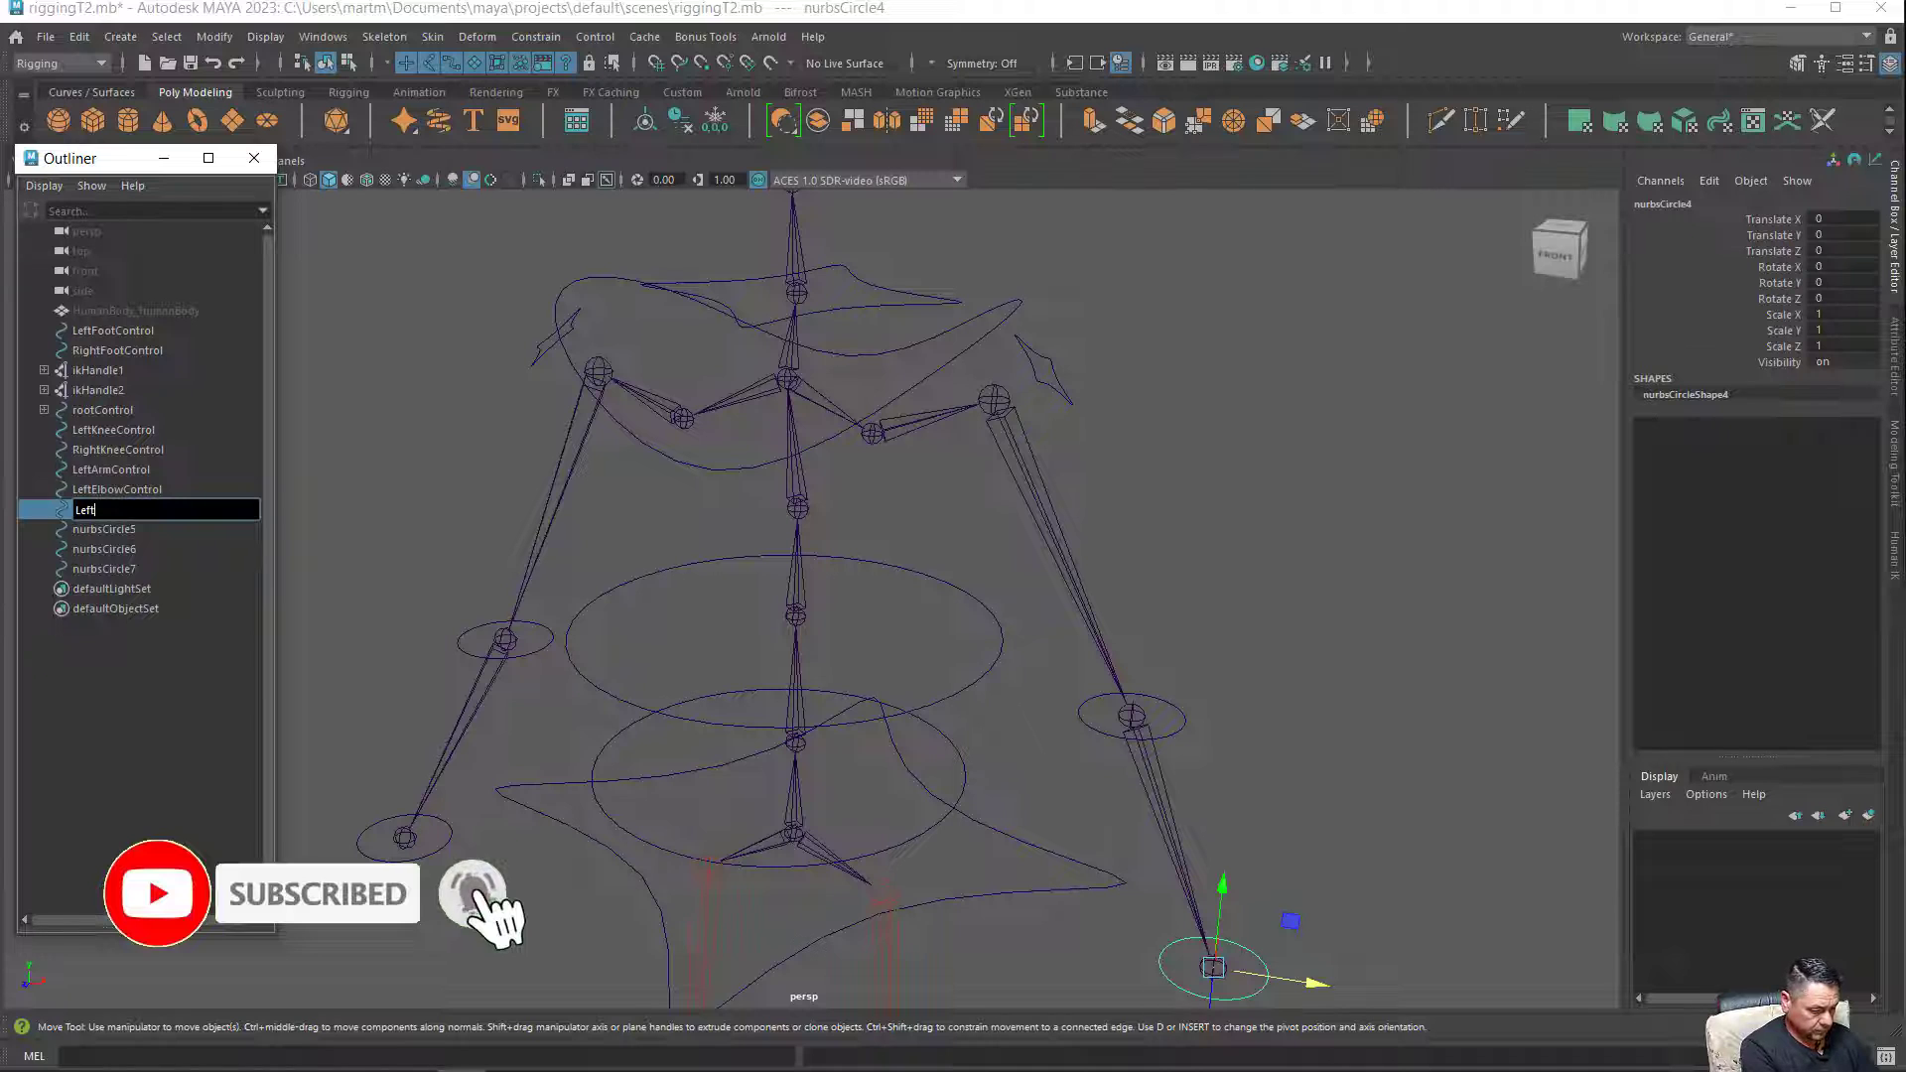
pyautogui.write('Wris')
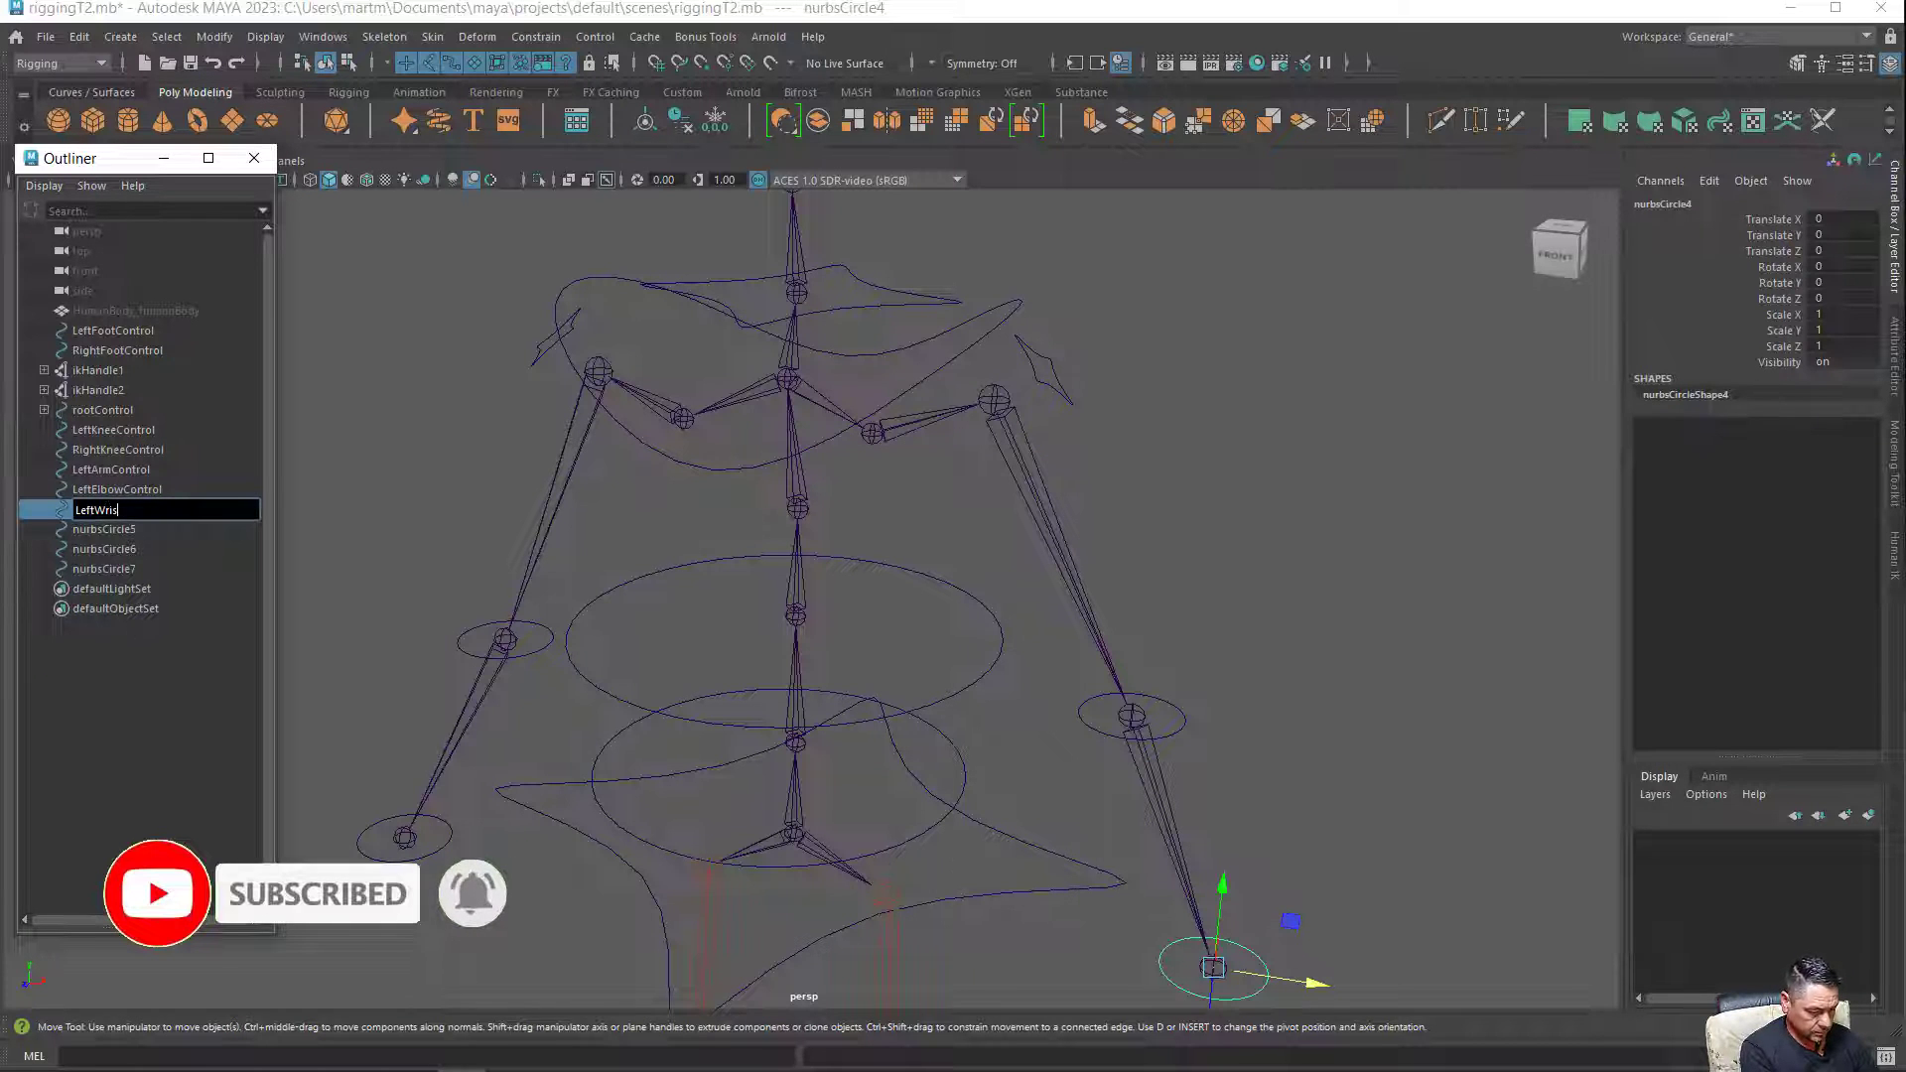
pyautogui.write('tC')
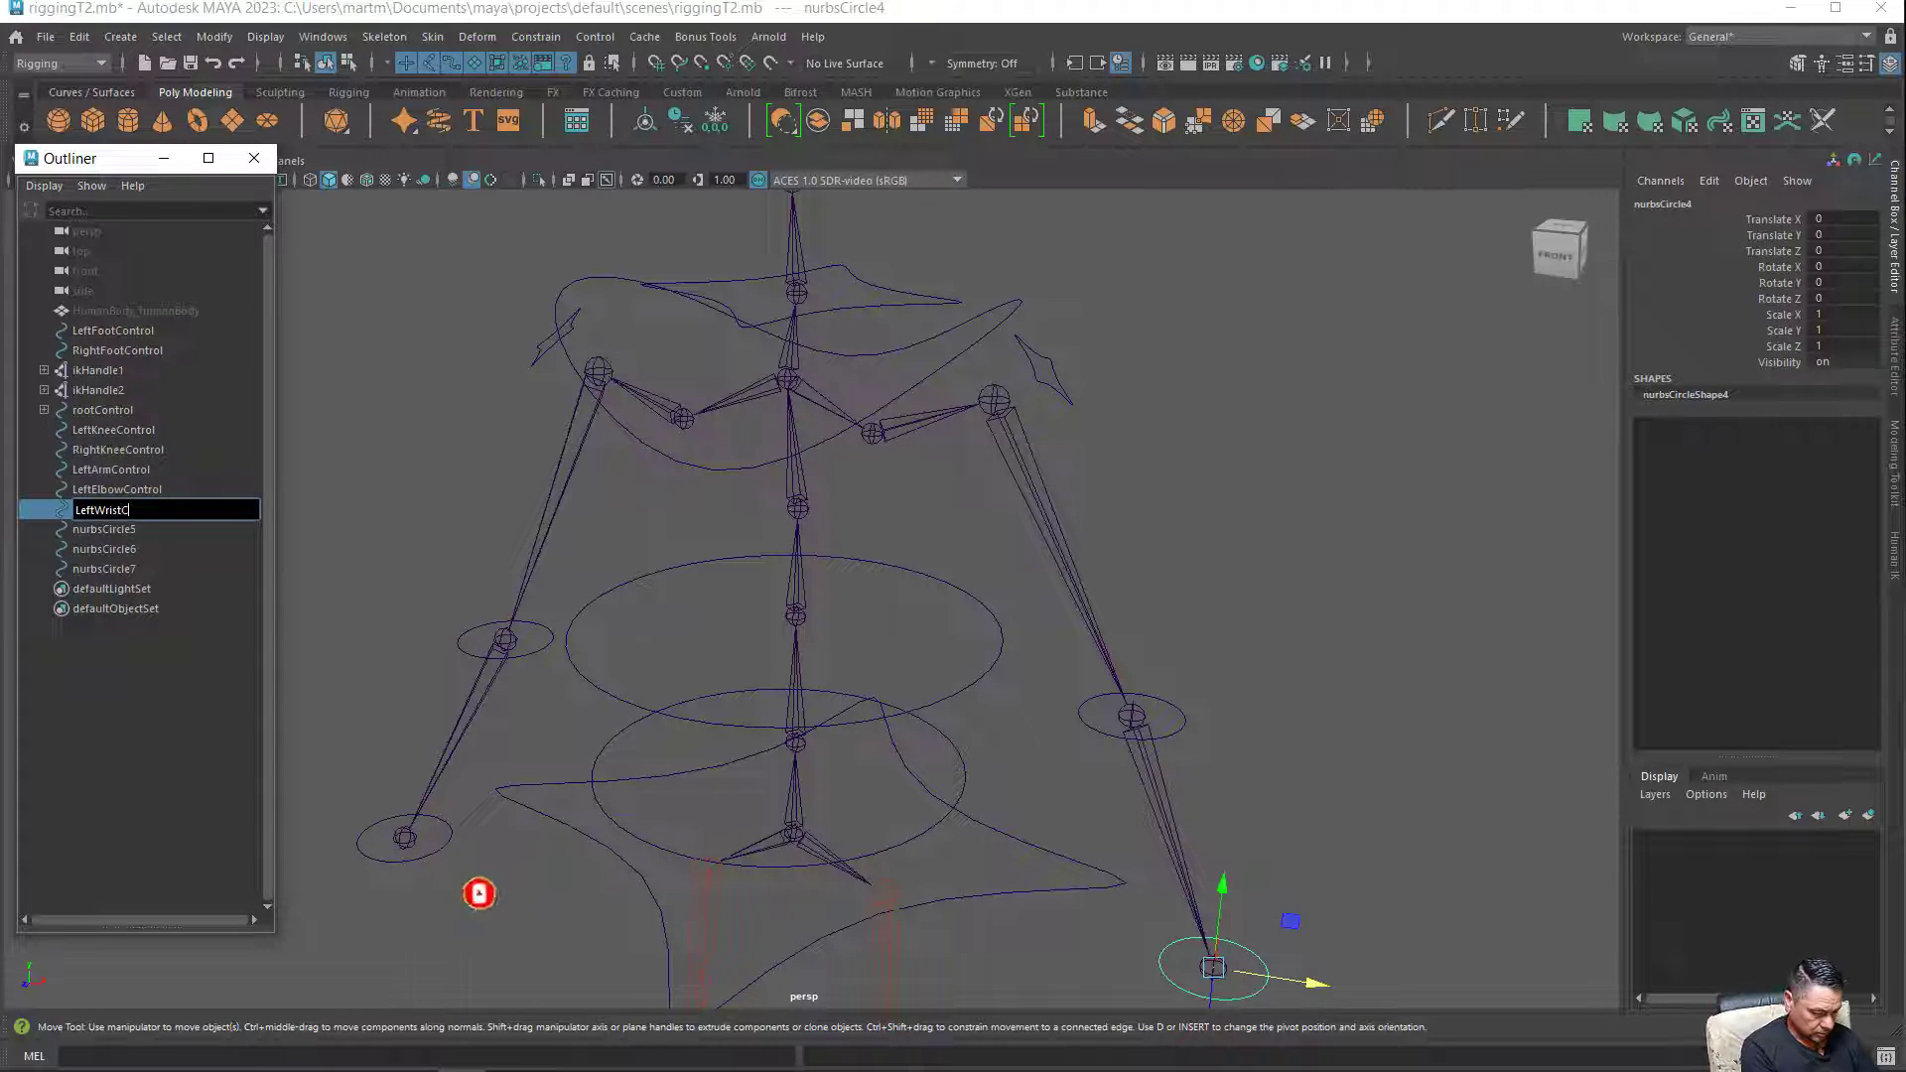
pyautogui.write('ontrol')
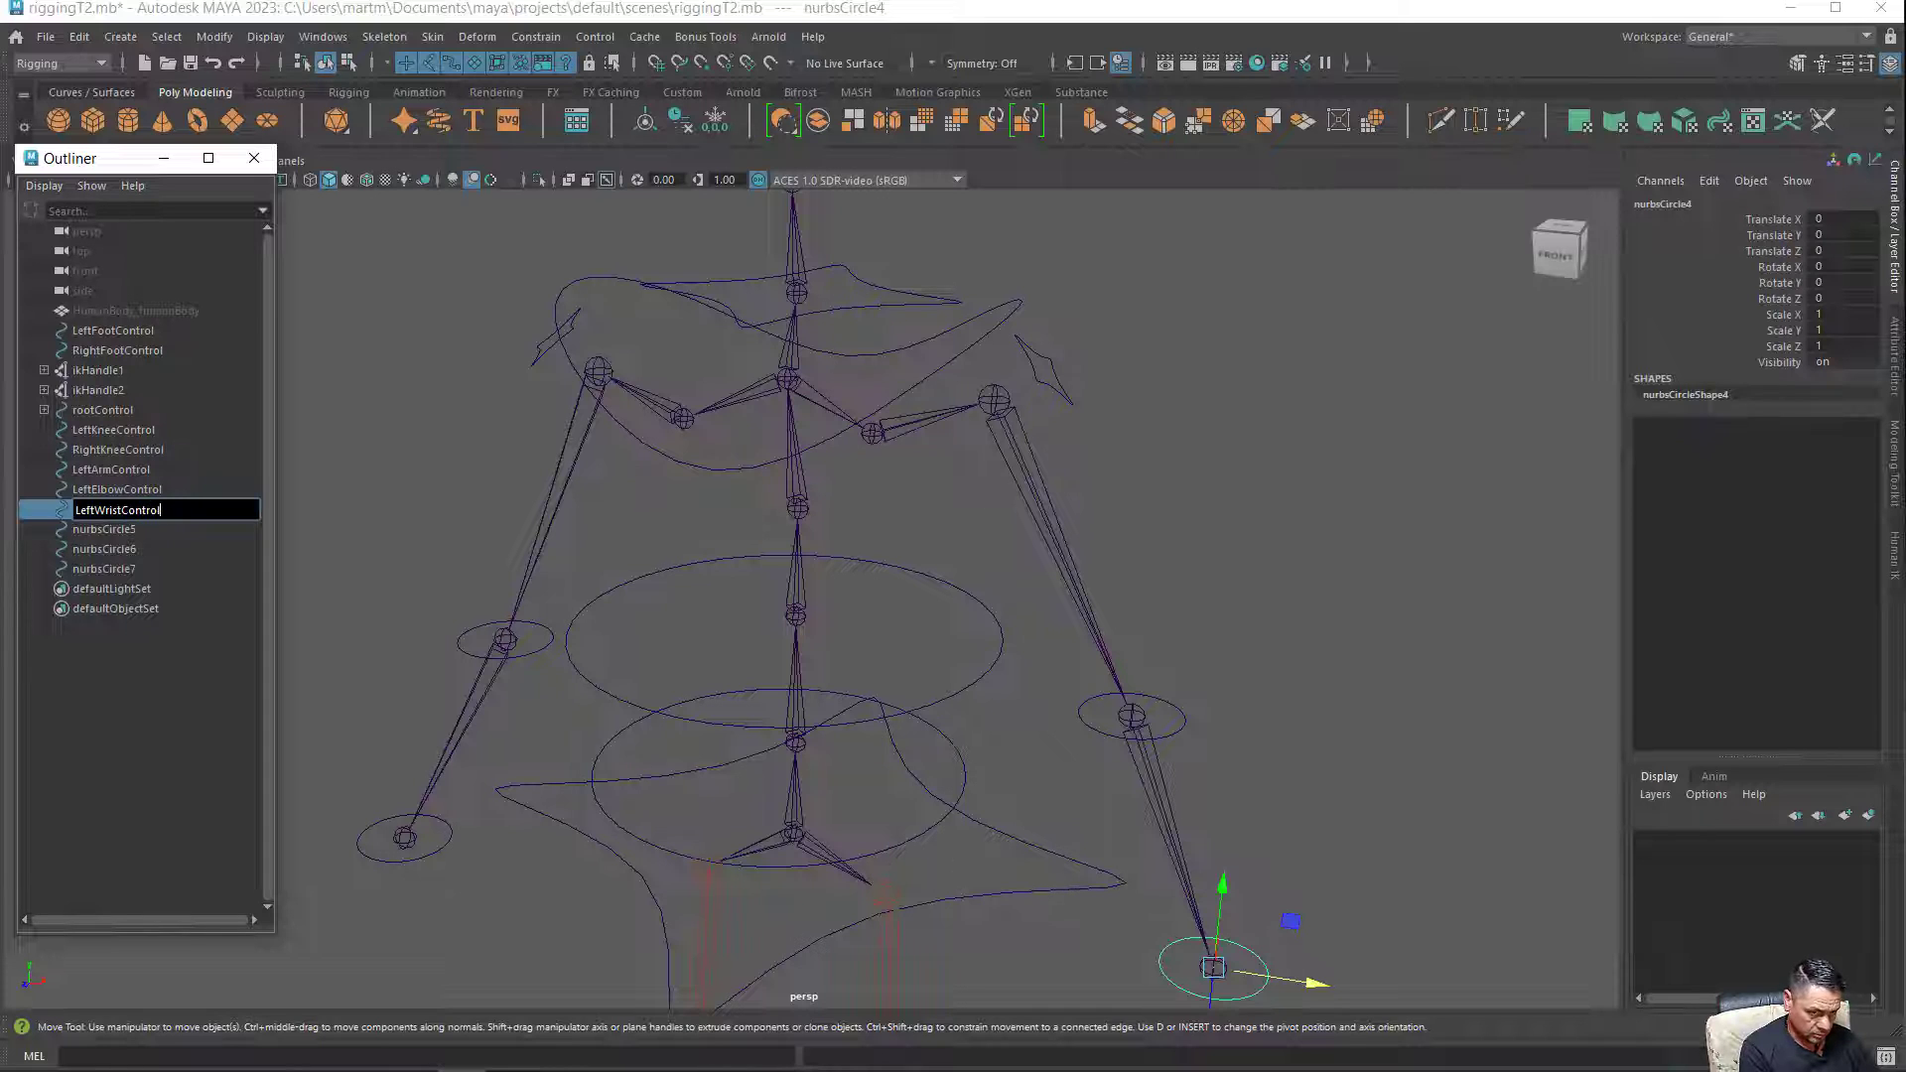
pyautogui.press('Return')
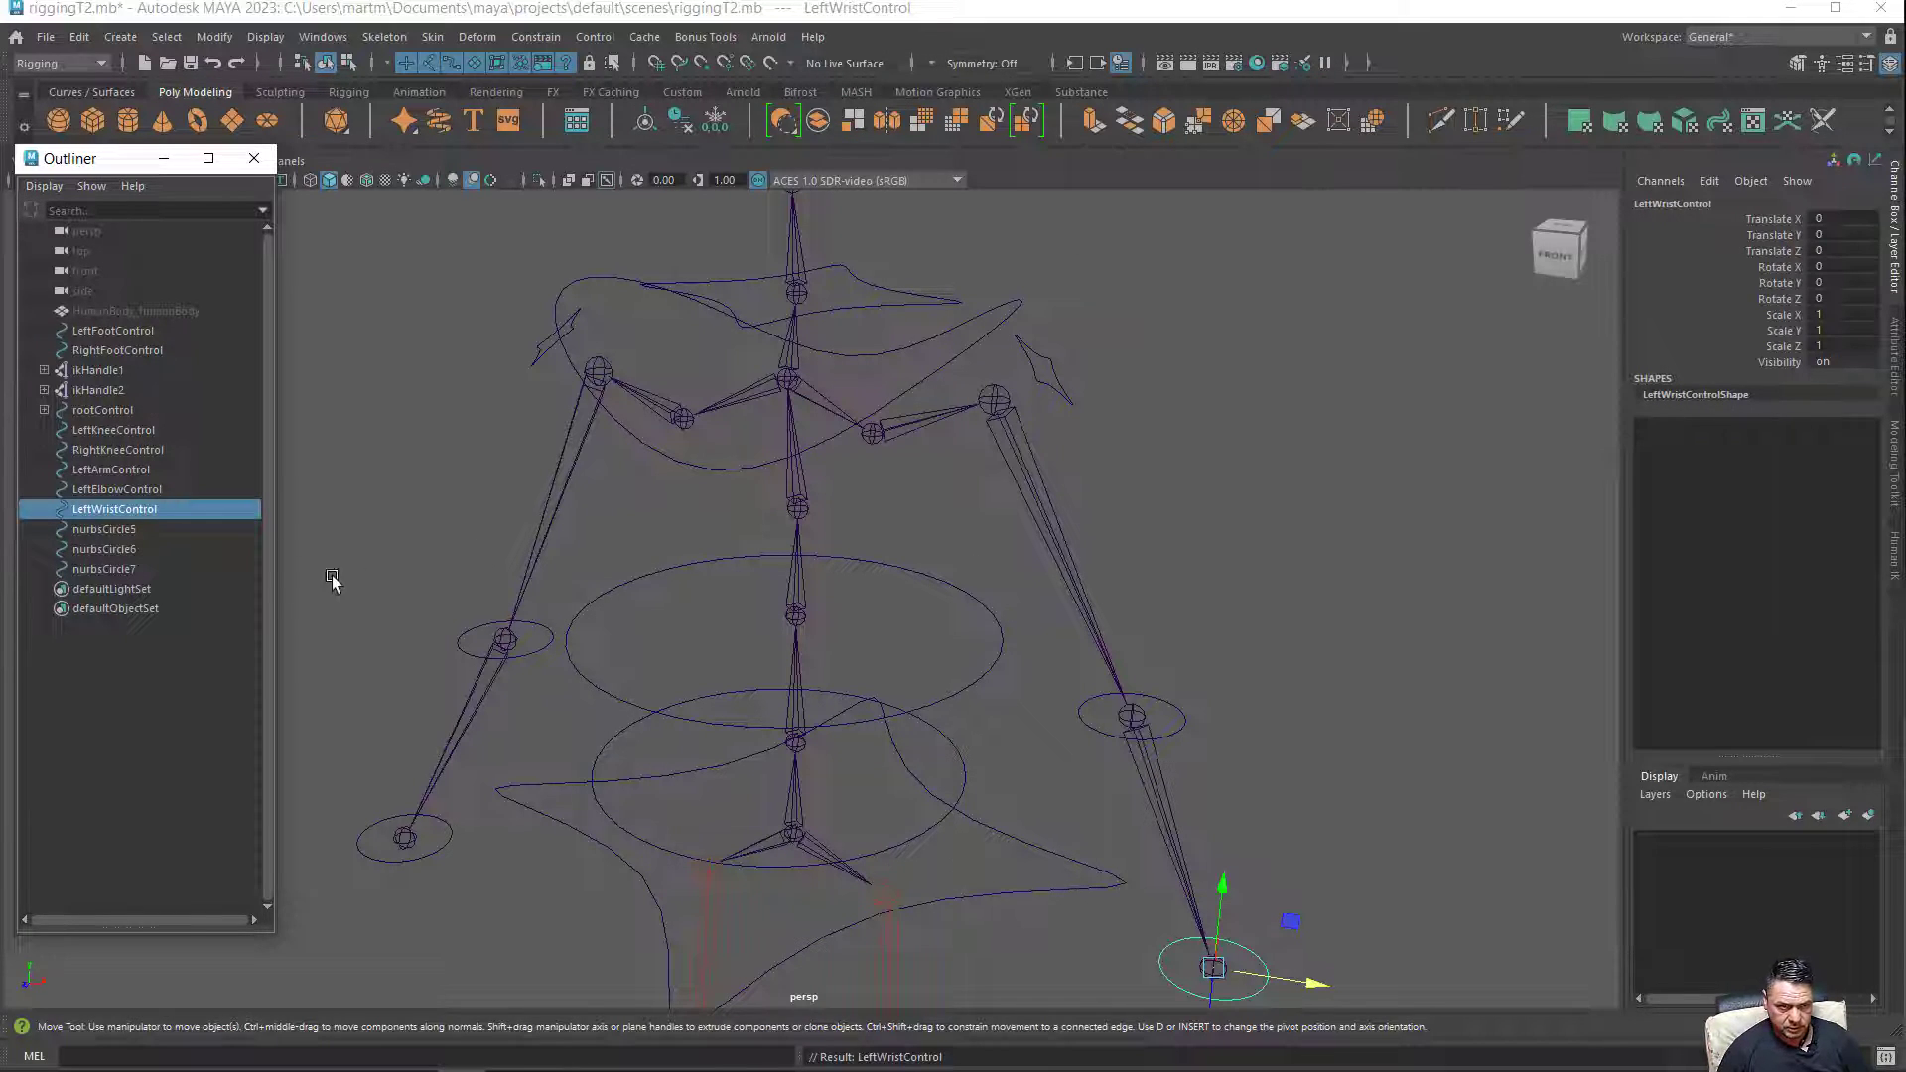
# Rename nurbsCircle5 to RightArmControl by reusing the LeftArmControl name.
pyautogui.click(540, 355)
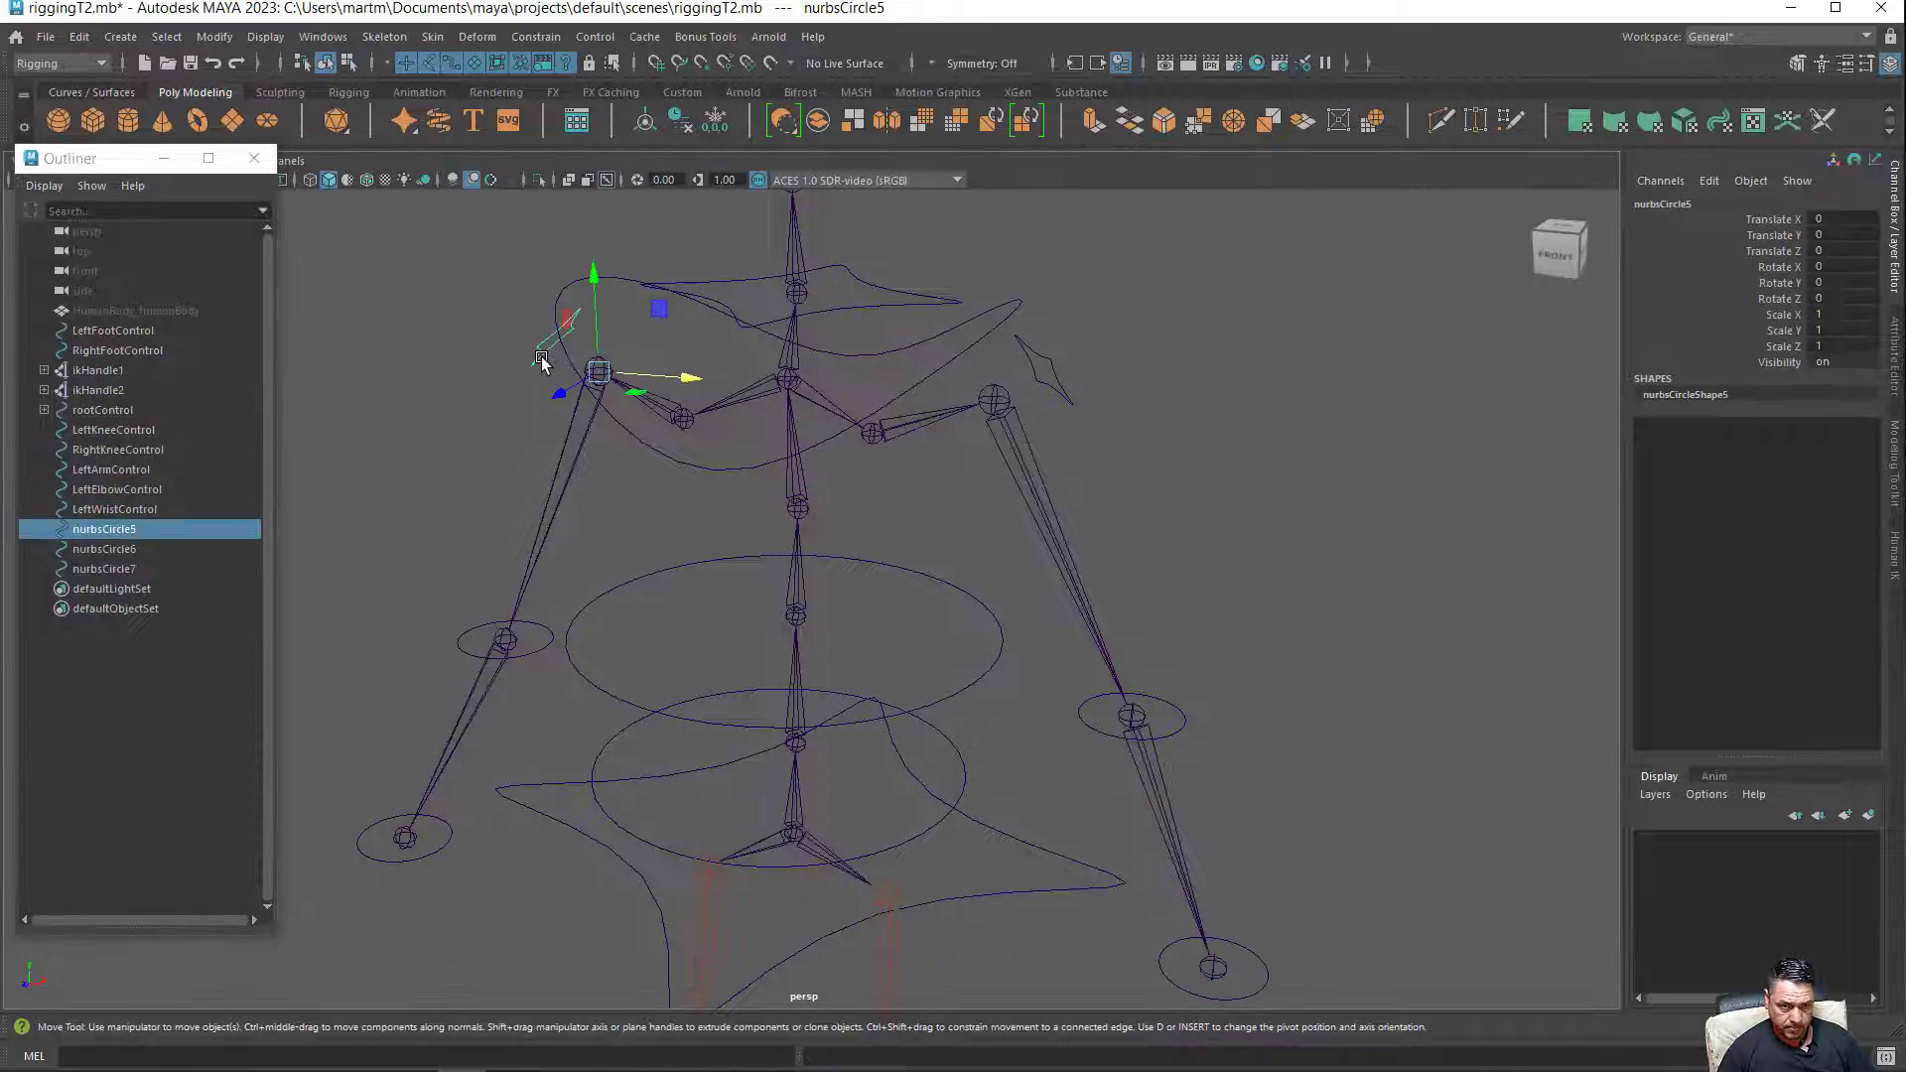
pyautogui.click(103, 471)
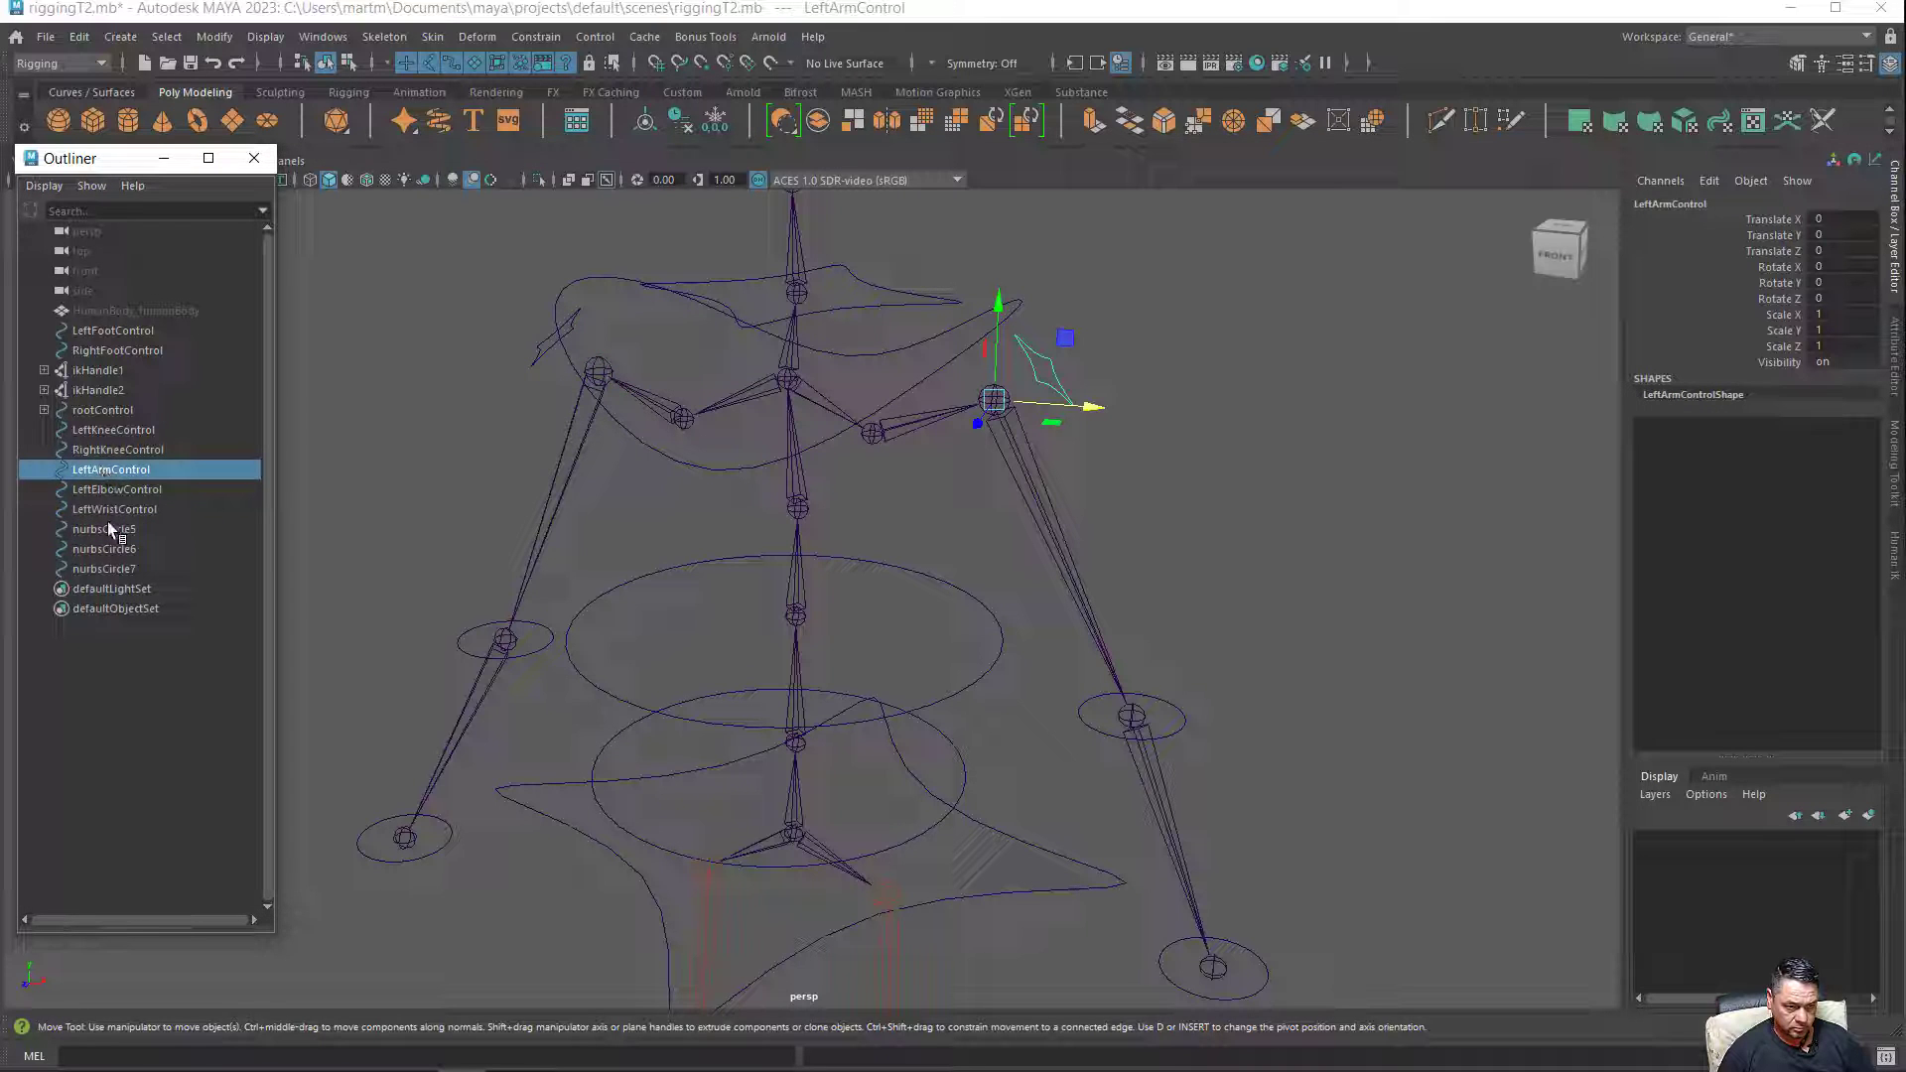
pyautogui.rightClick(113, 474)
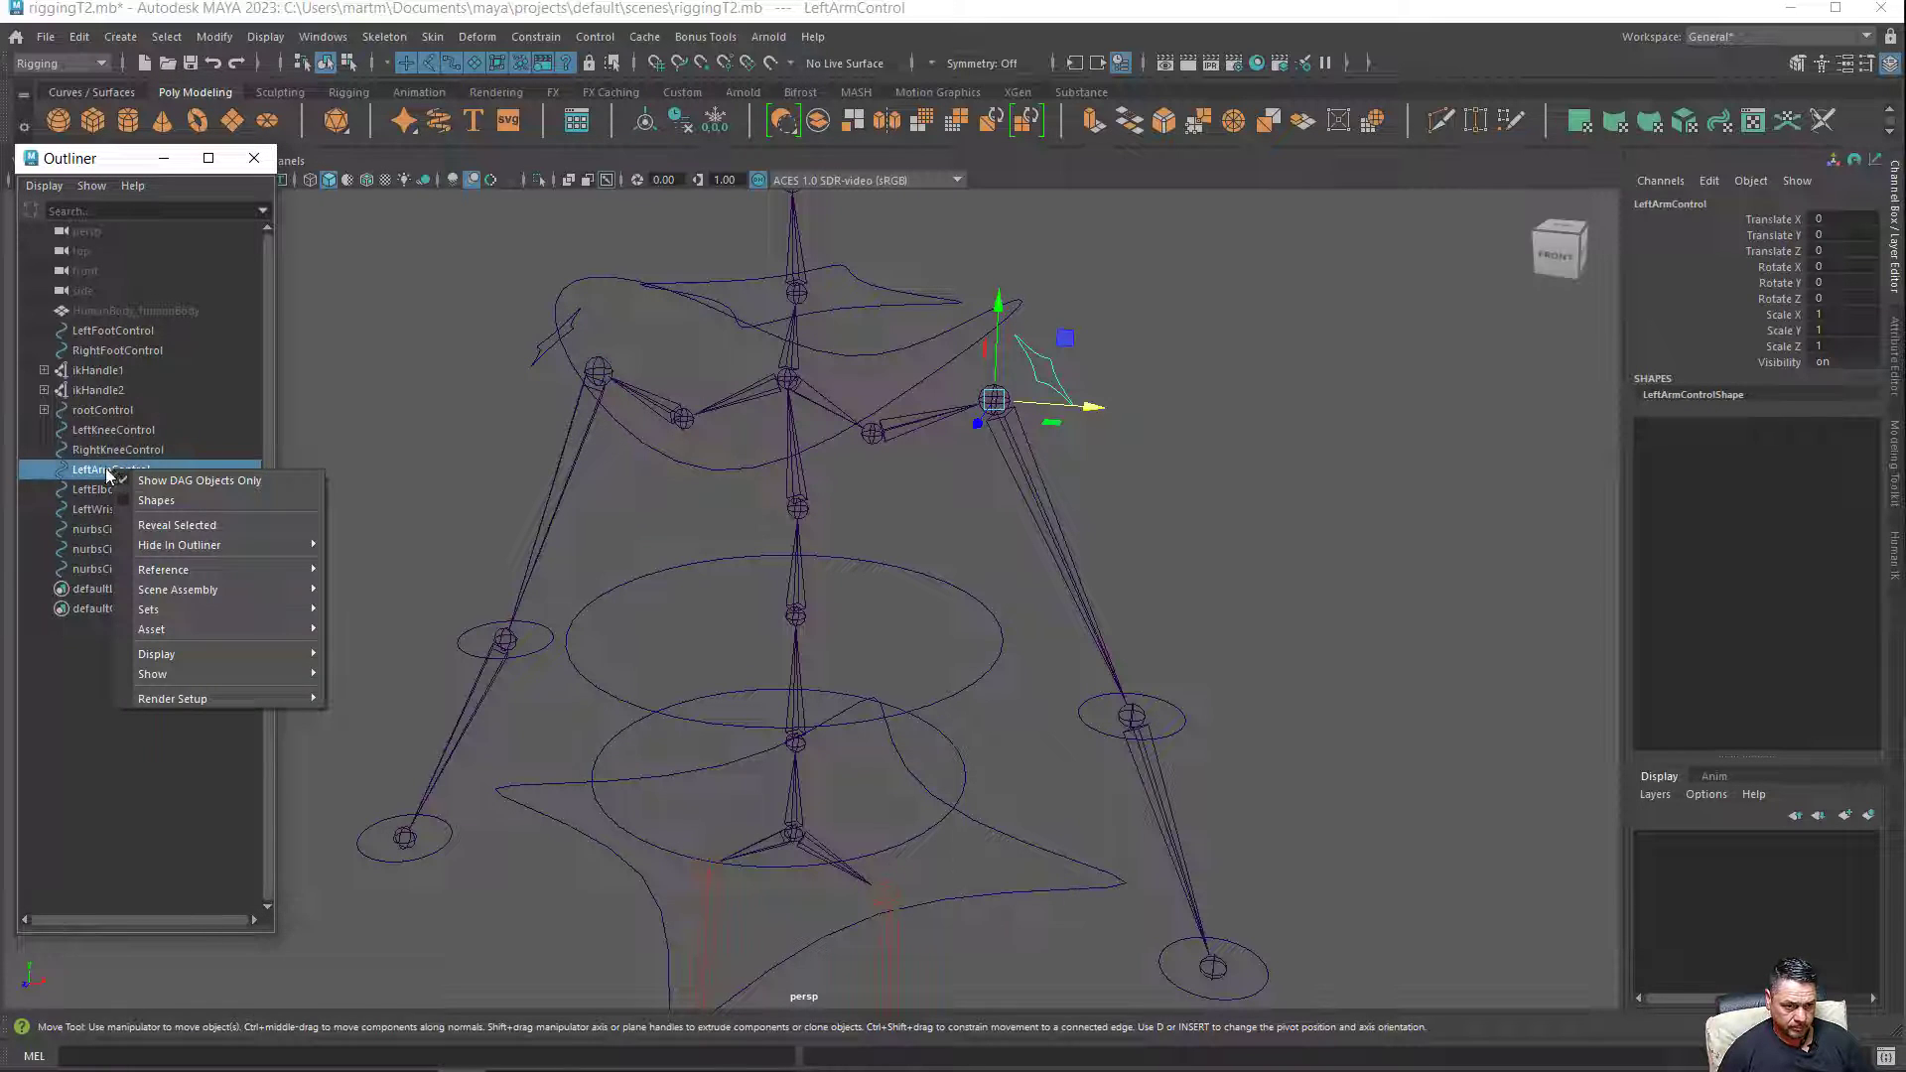
pyautogui.doubleClick(107, 471)
pyautogui.hotkey('ctrl', 'c')
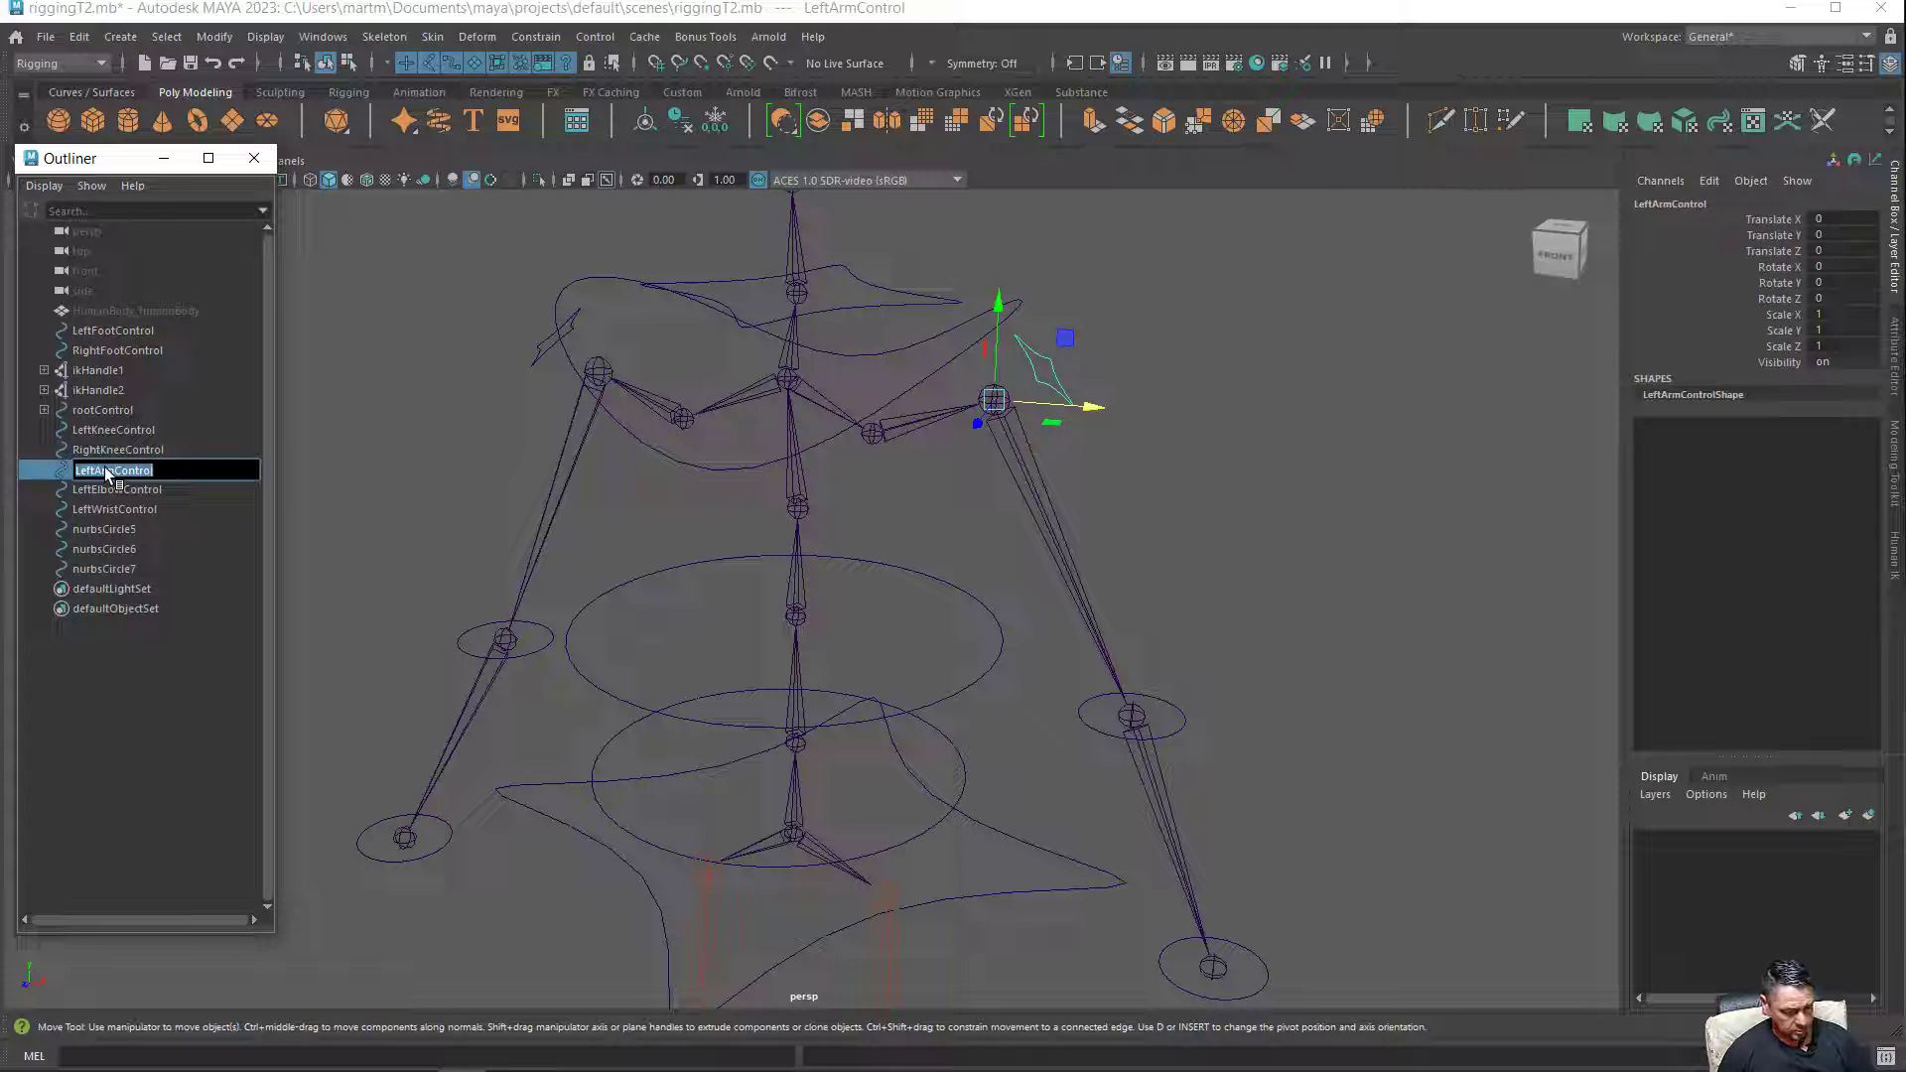
pyautogui.click(102, 529)
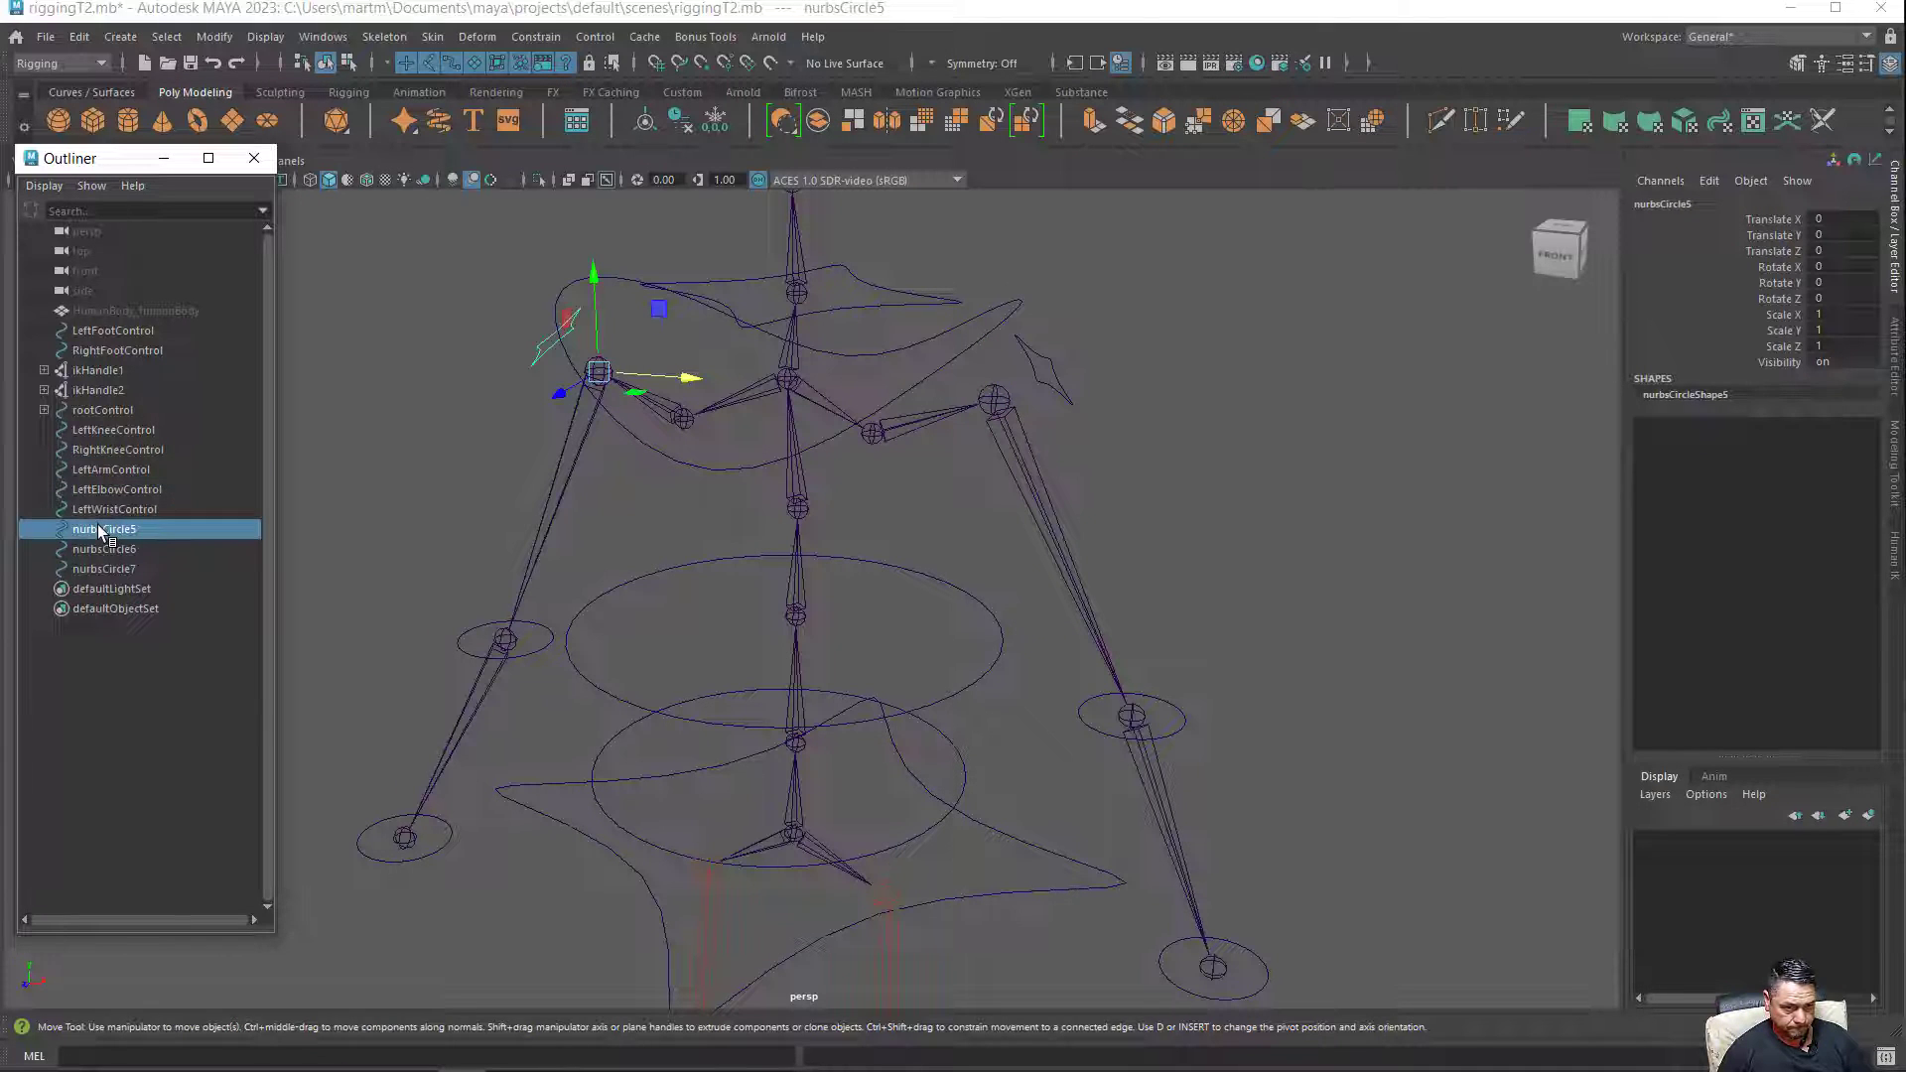
pyautogui.doubleClick(101, 530)
pyautogui.hotkey('ctrl', 'v')
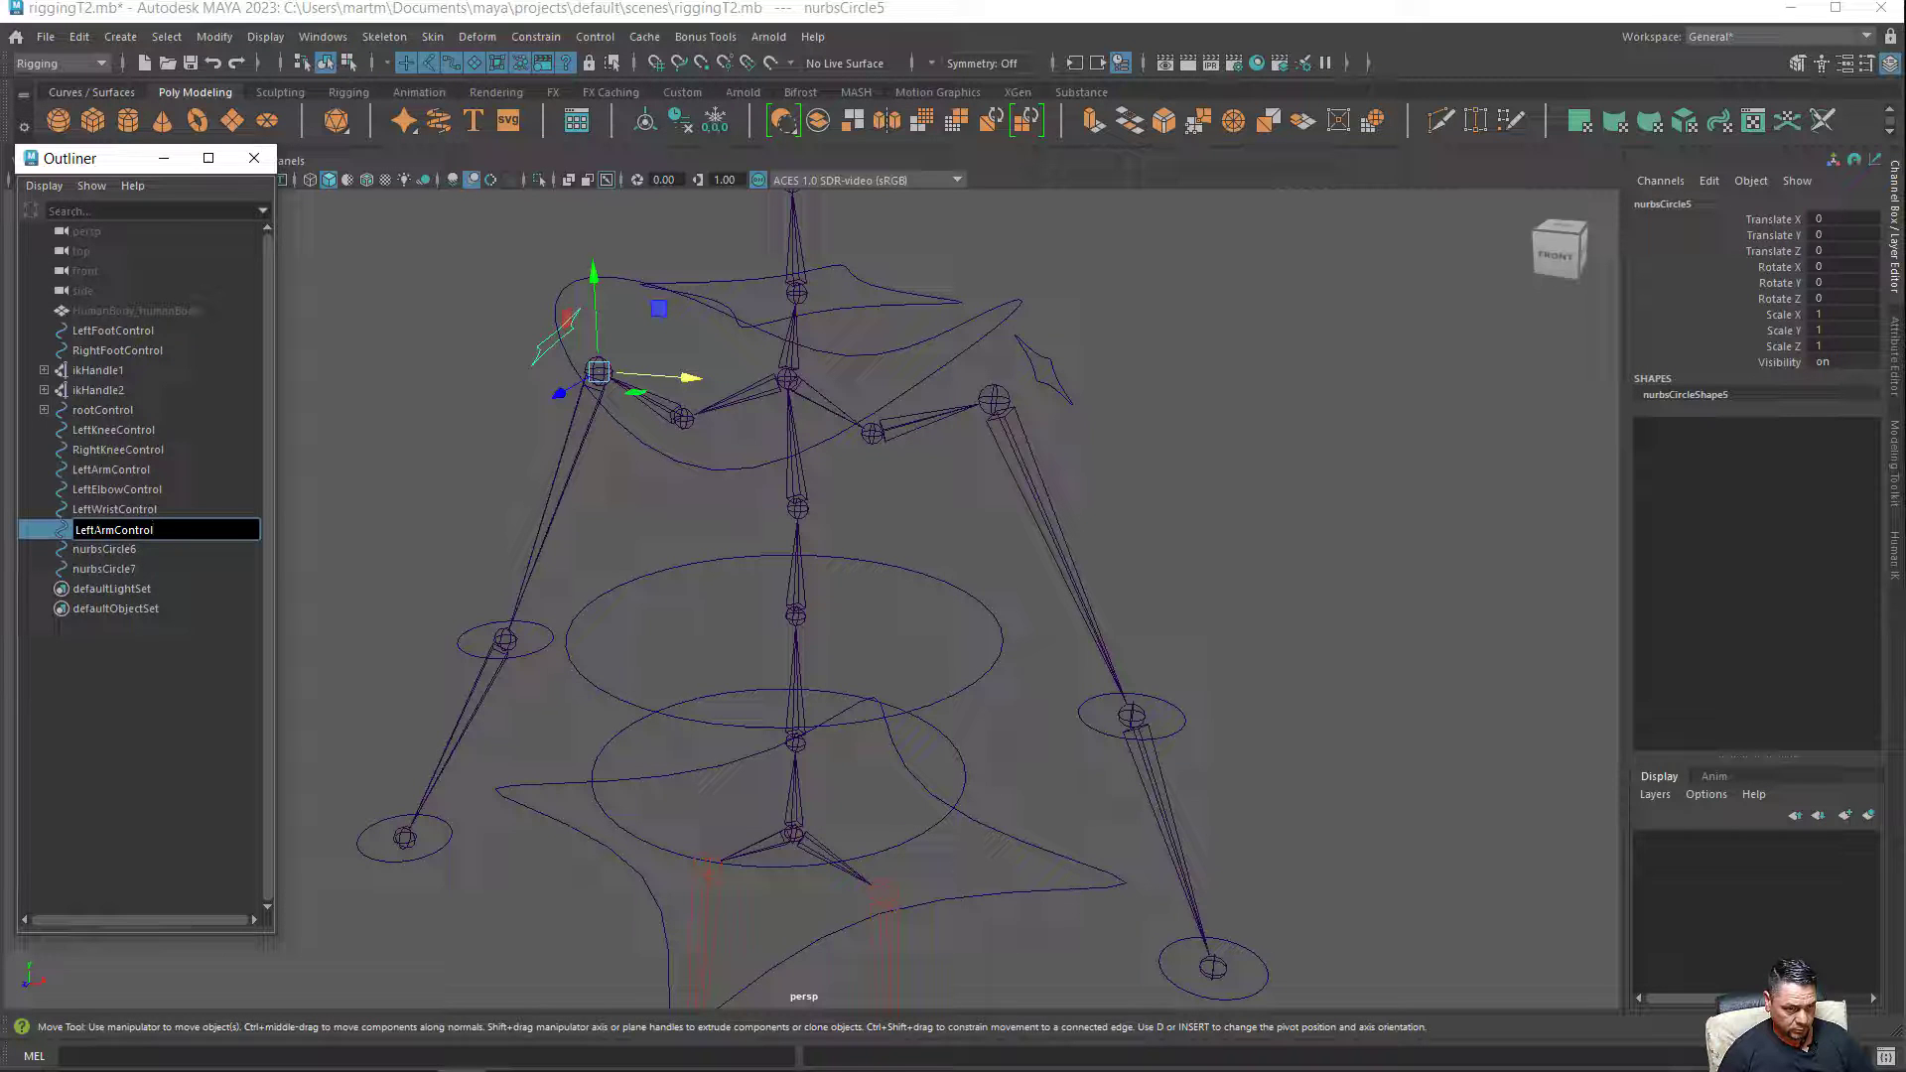
pyautogui.write('R')
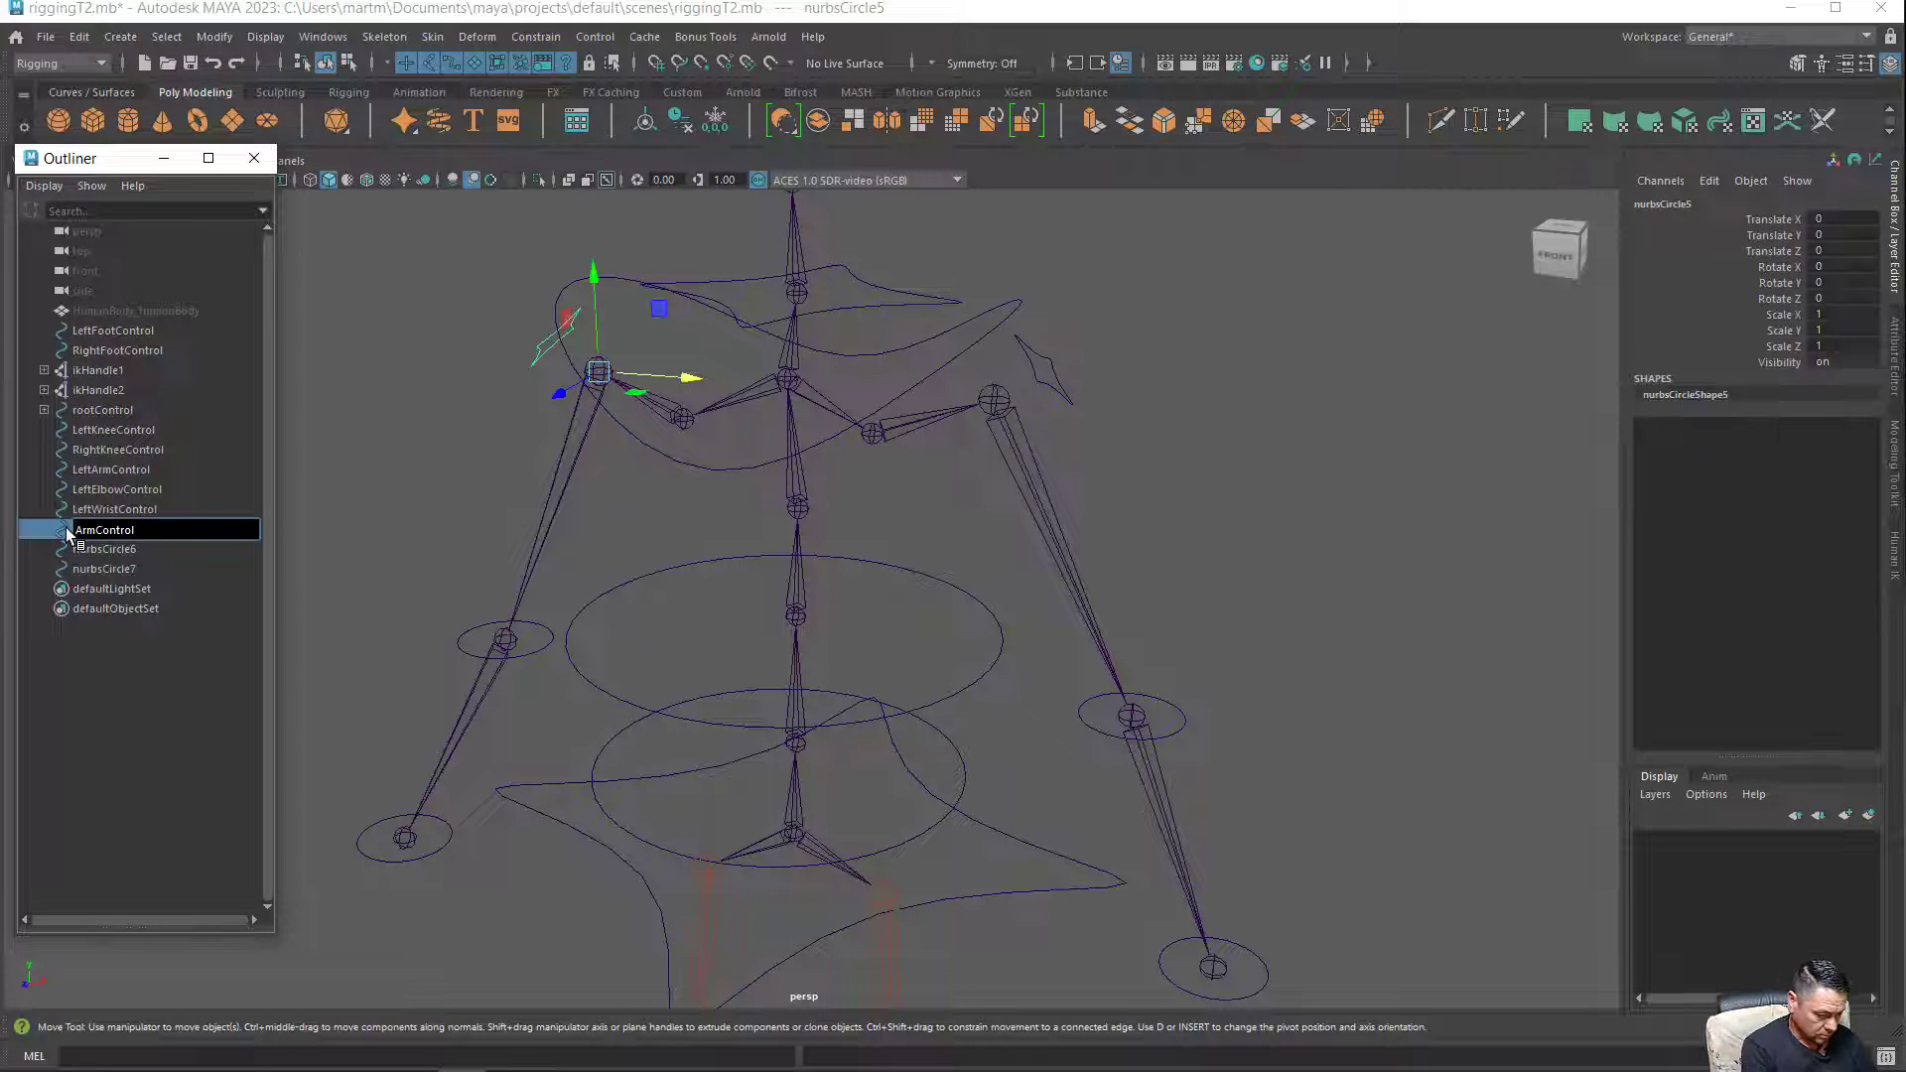
pyautogui.write('ight')
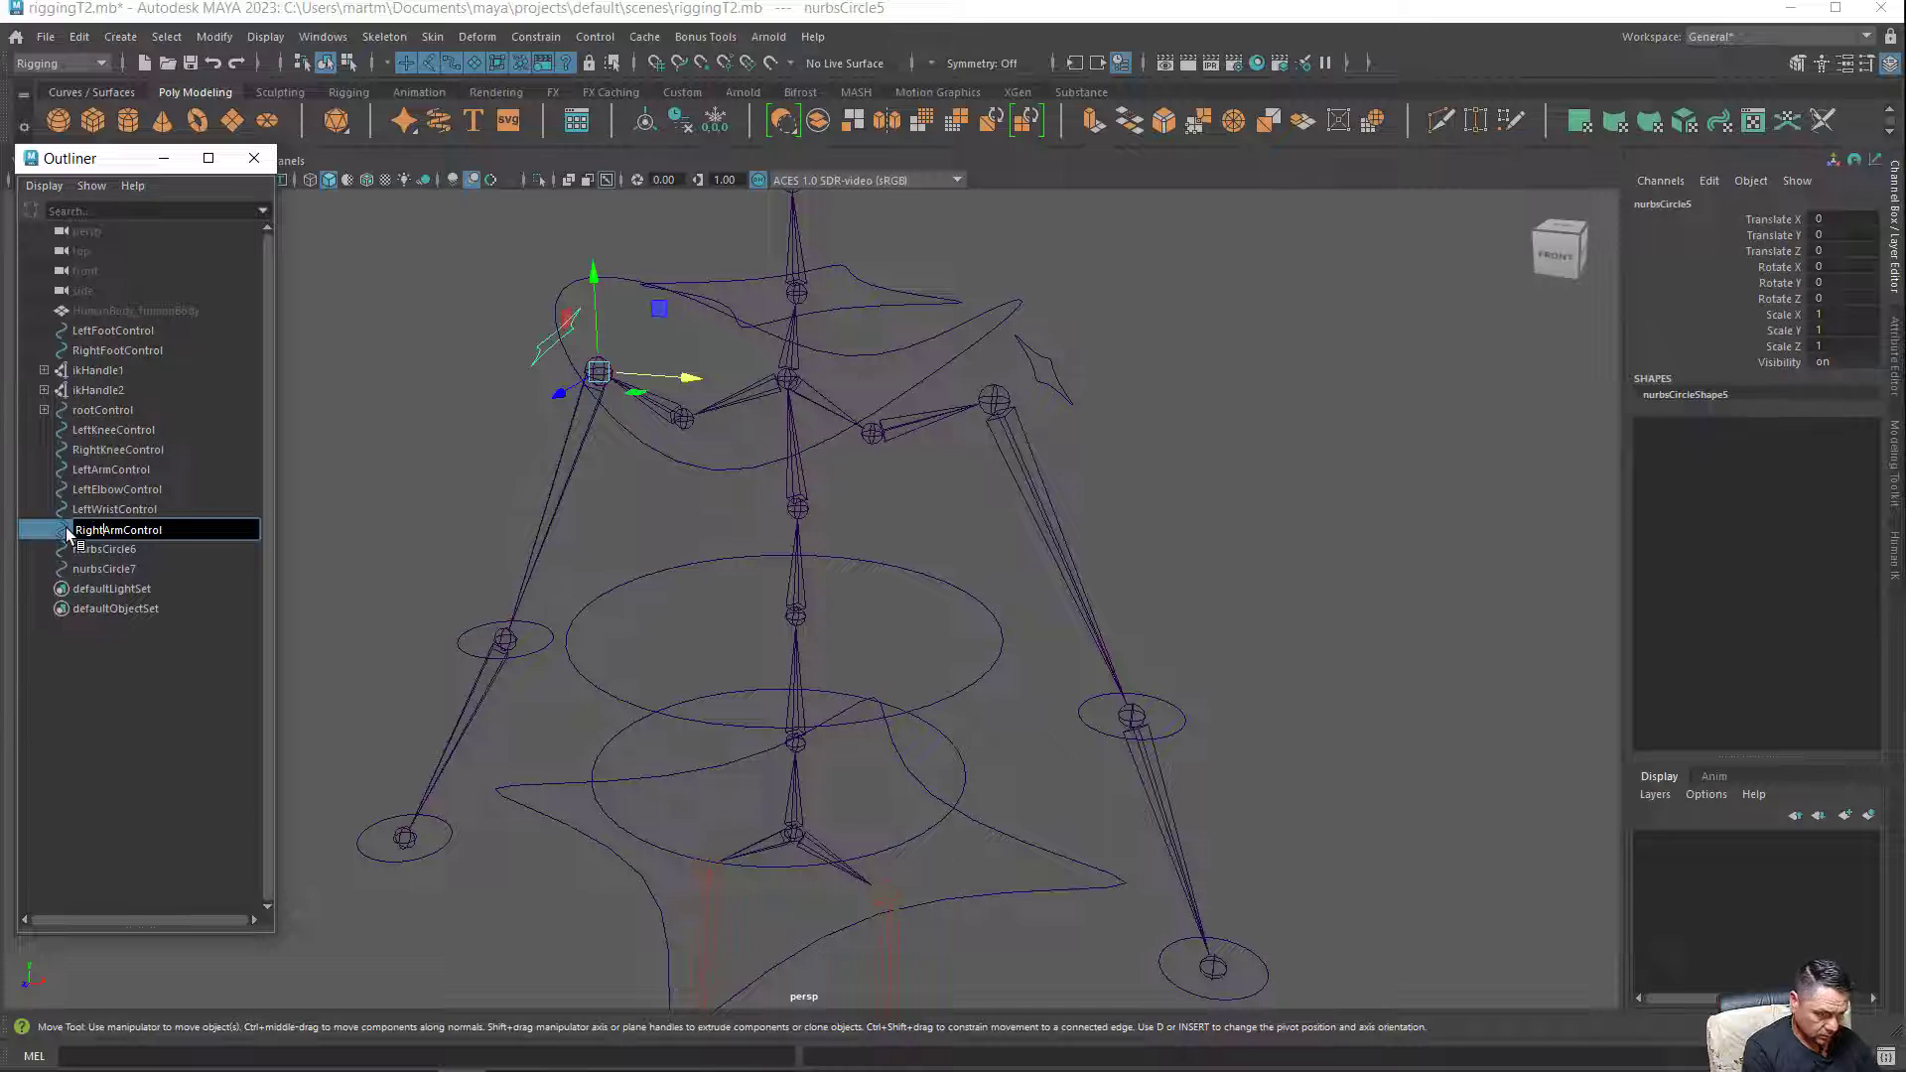
pyautogui.press('Return')
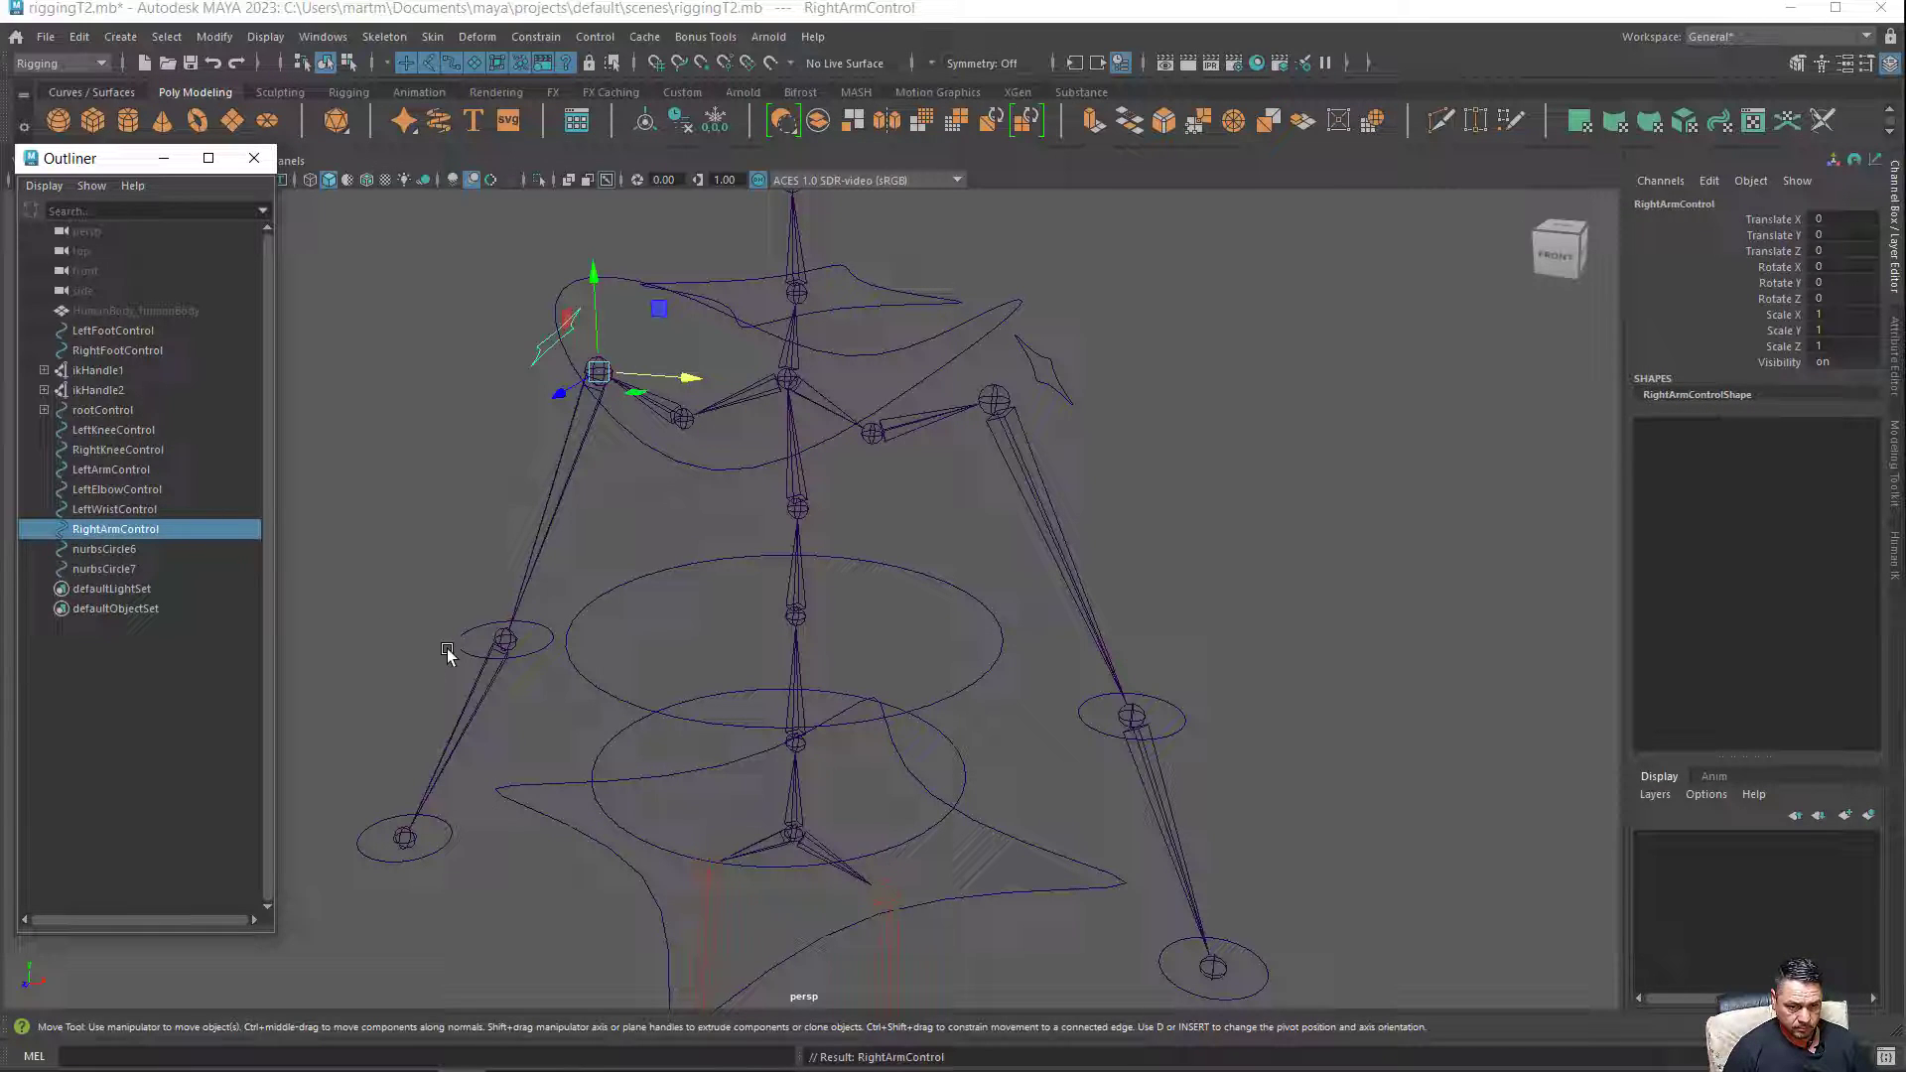
pyautogui.click(159, 549)
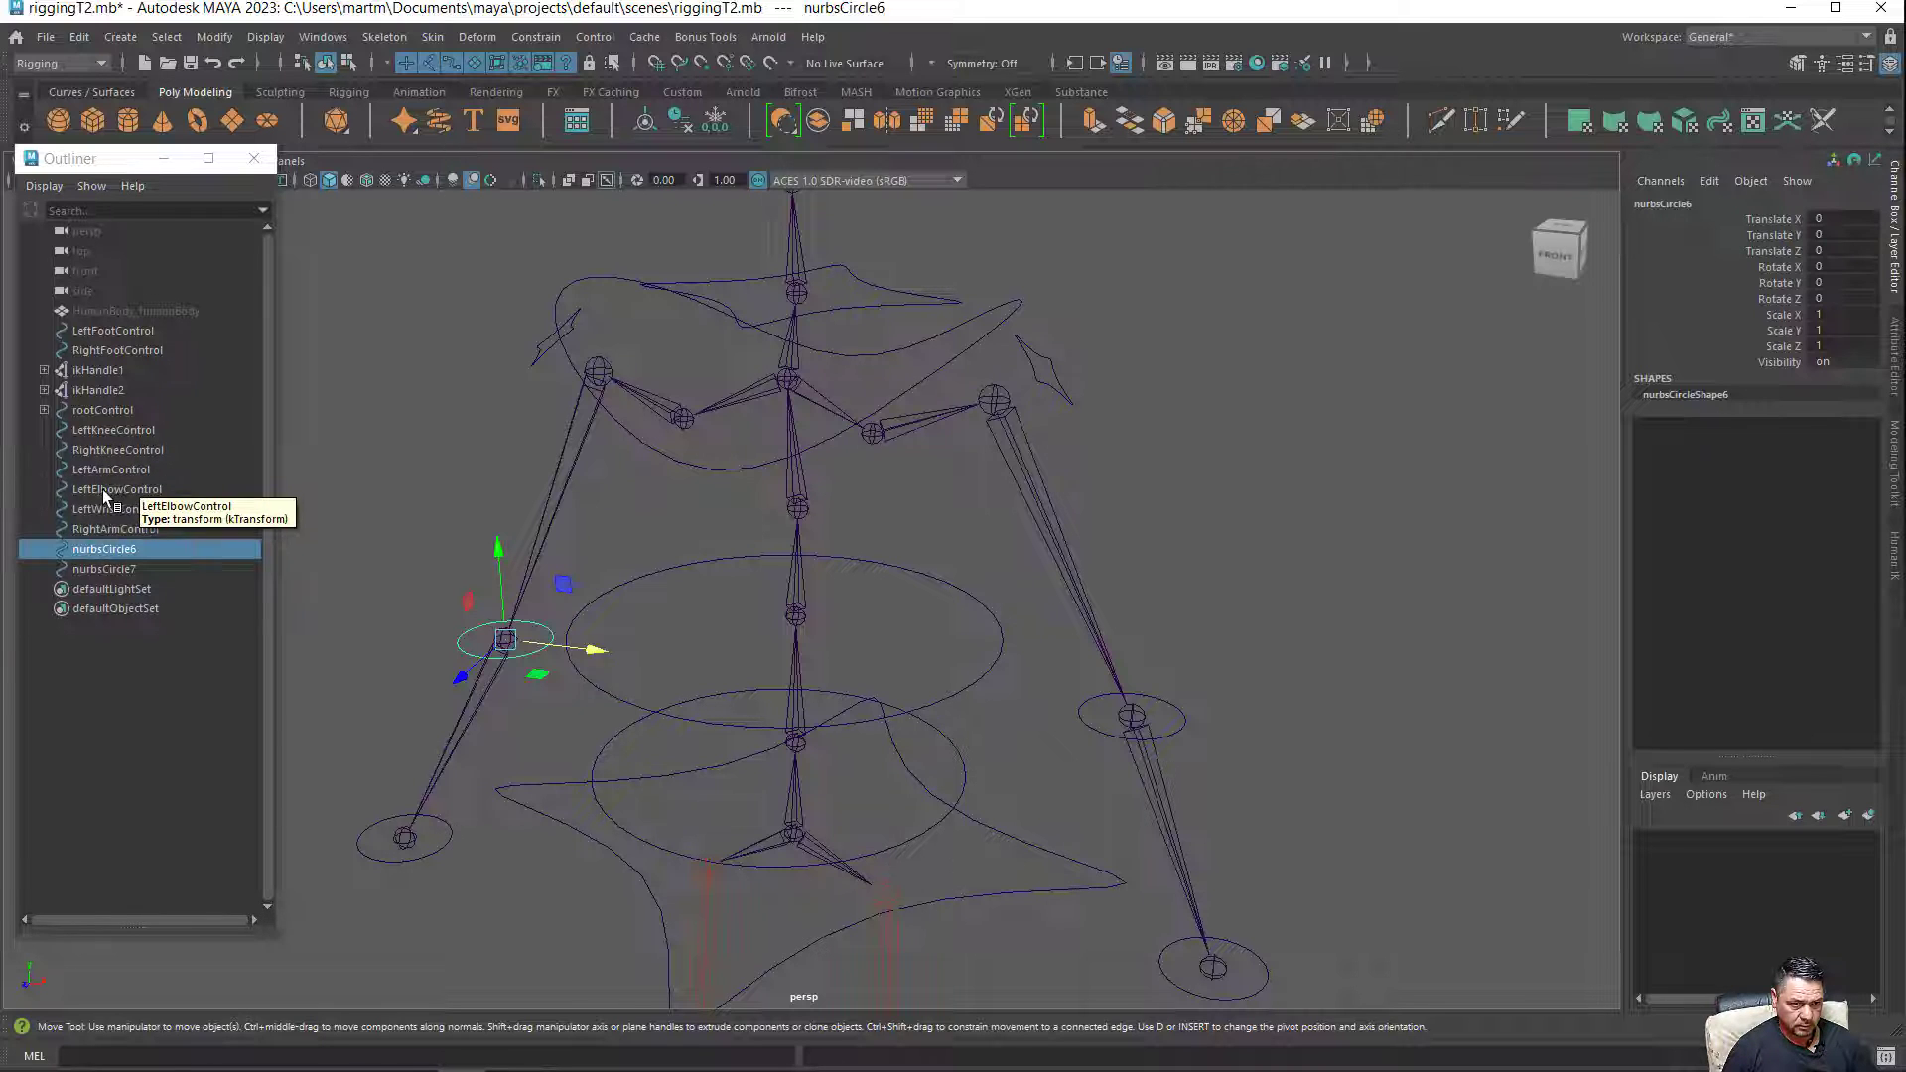
# Rename nurbsCircle6 to RightElbowControl from a copy of the LeftElbowControl name.
pyautogui.click(105, 491)
pyautogui.doubleClick(88, 491)
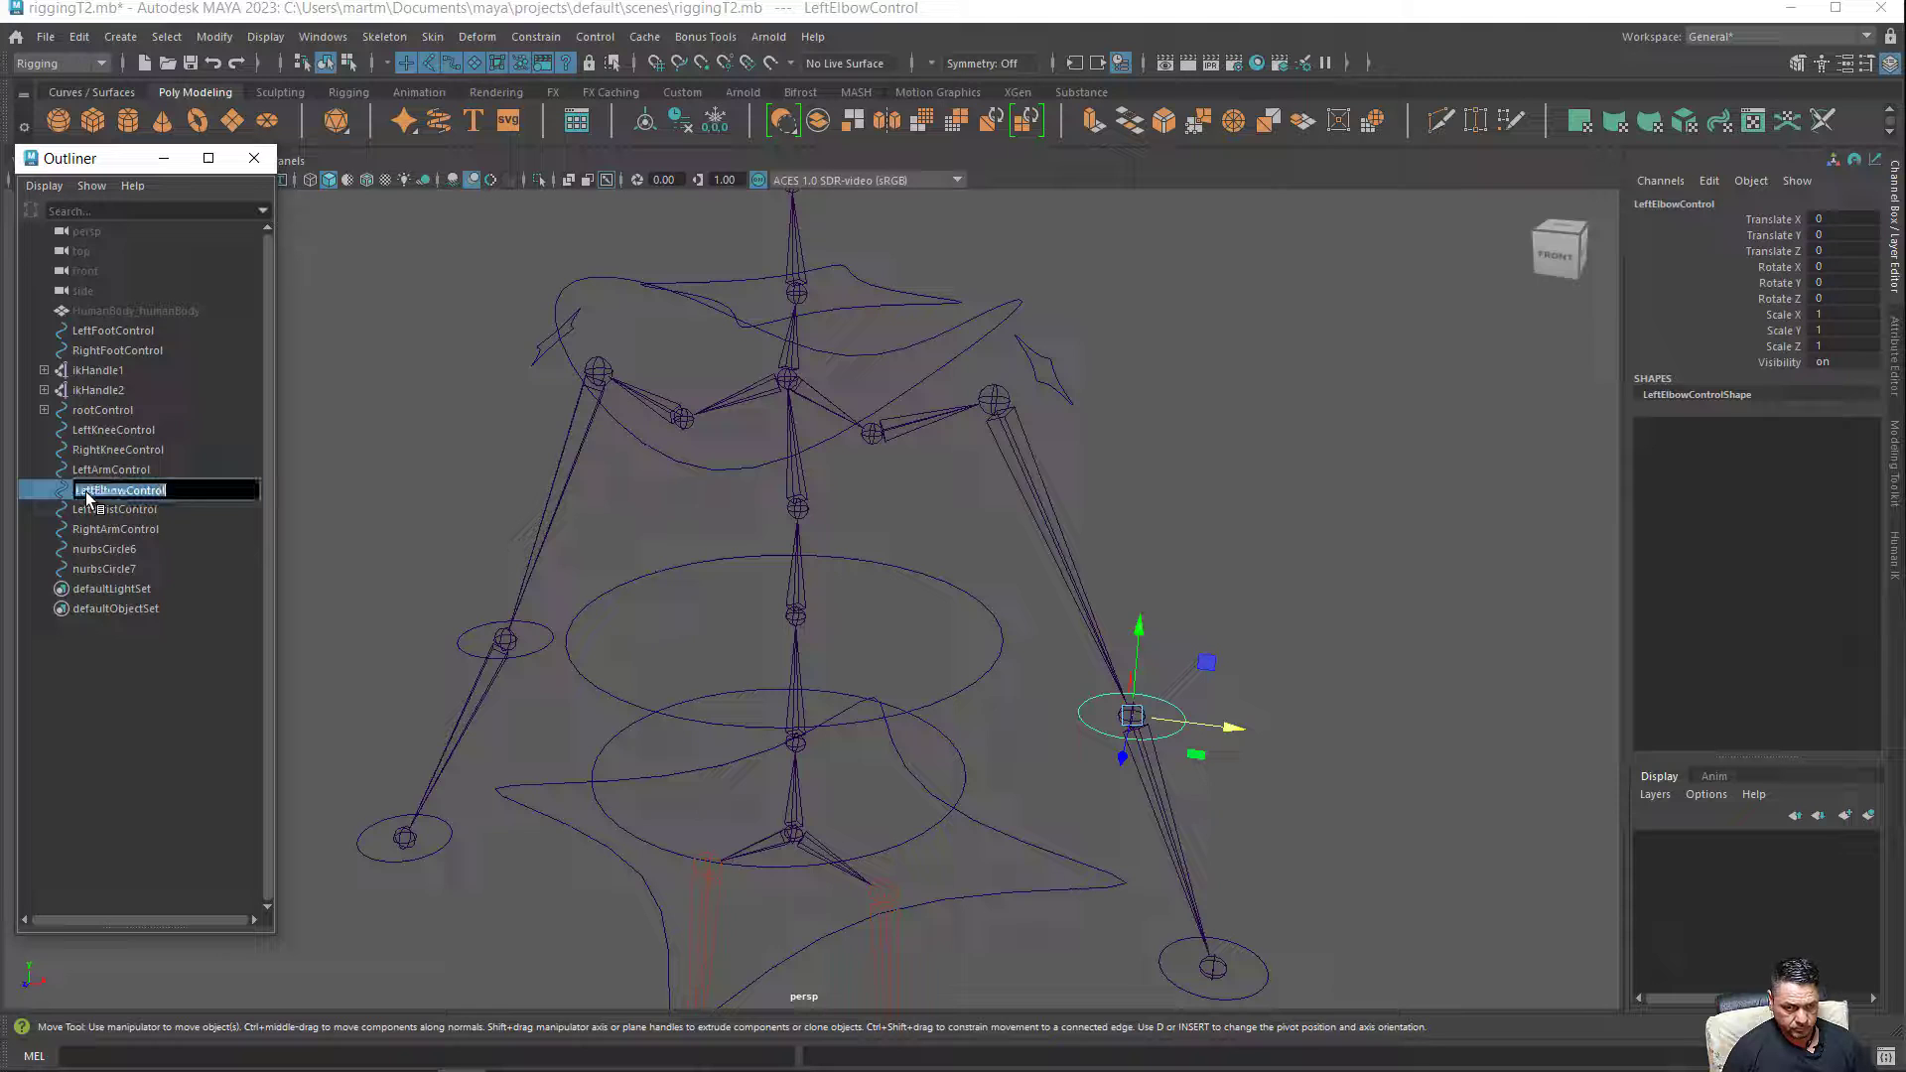
pyautogui.rightClick(98, 496)
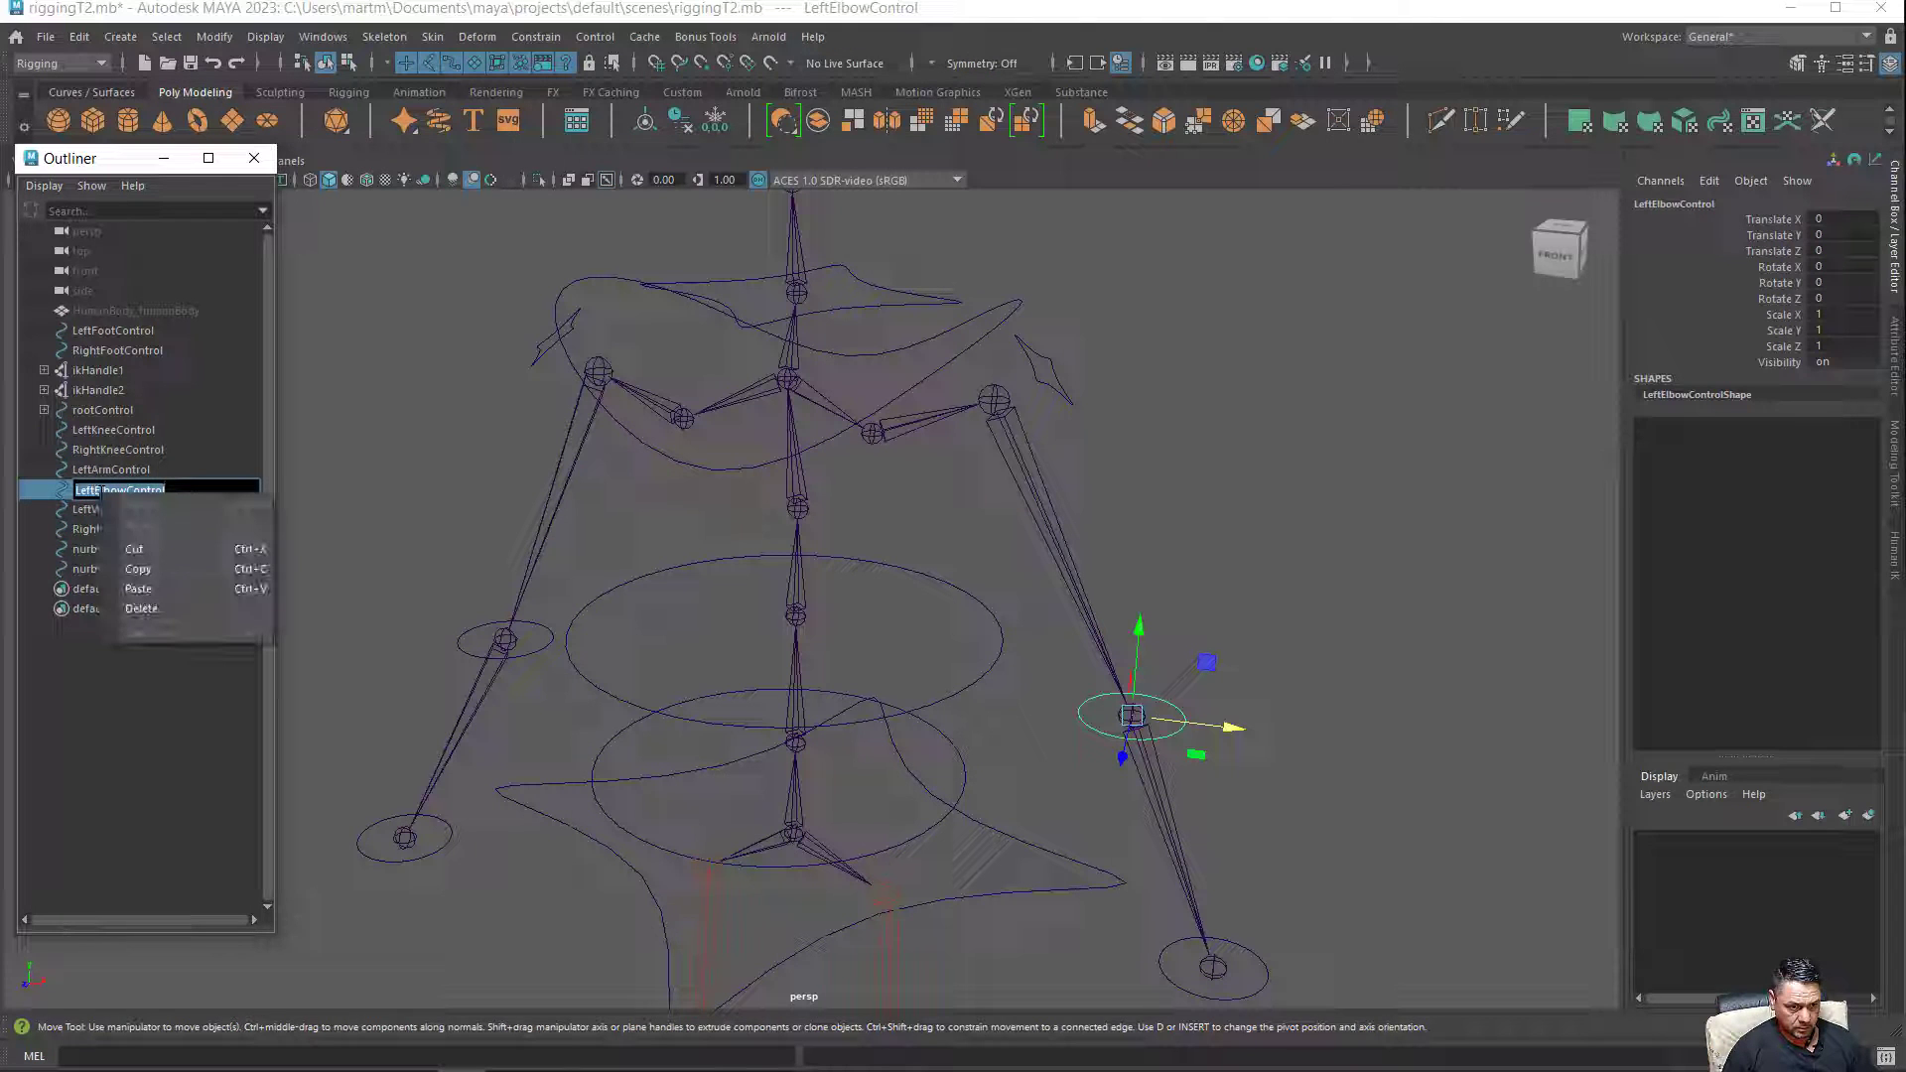
pyautogui.click(141, 568)
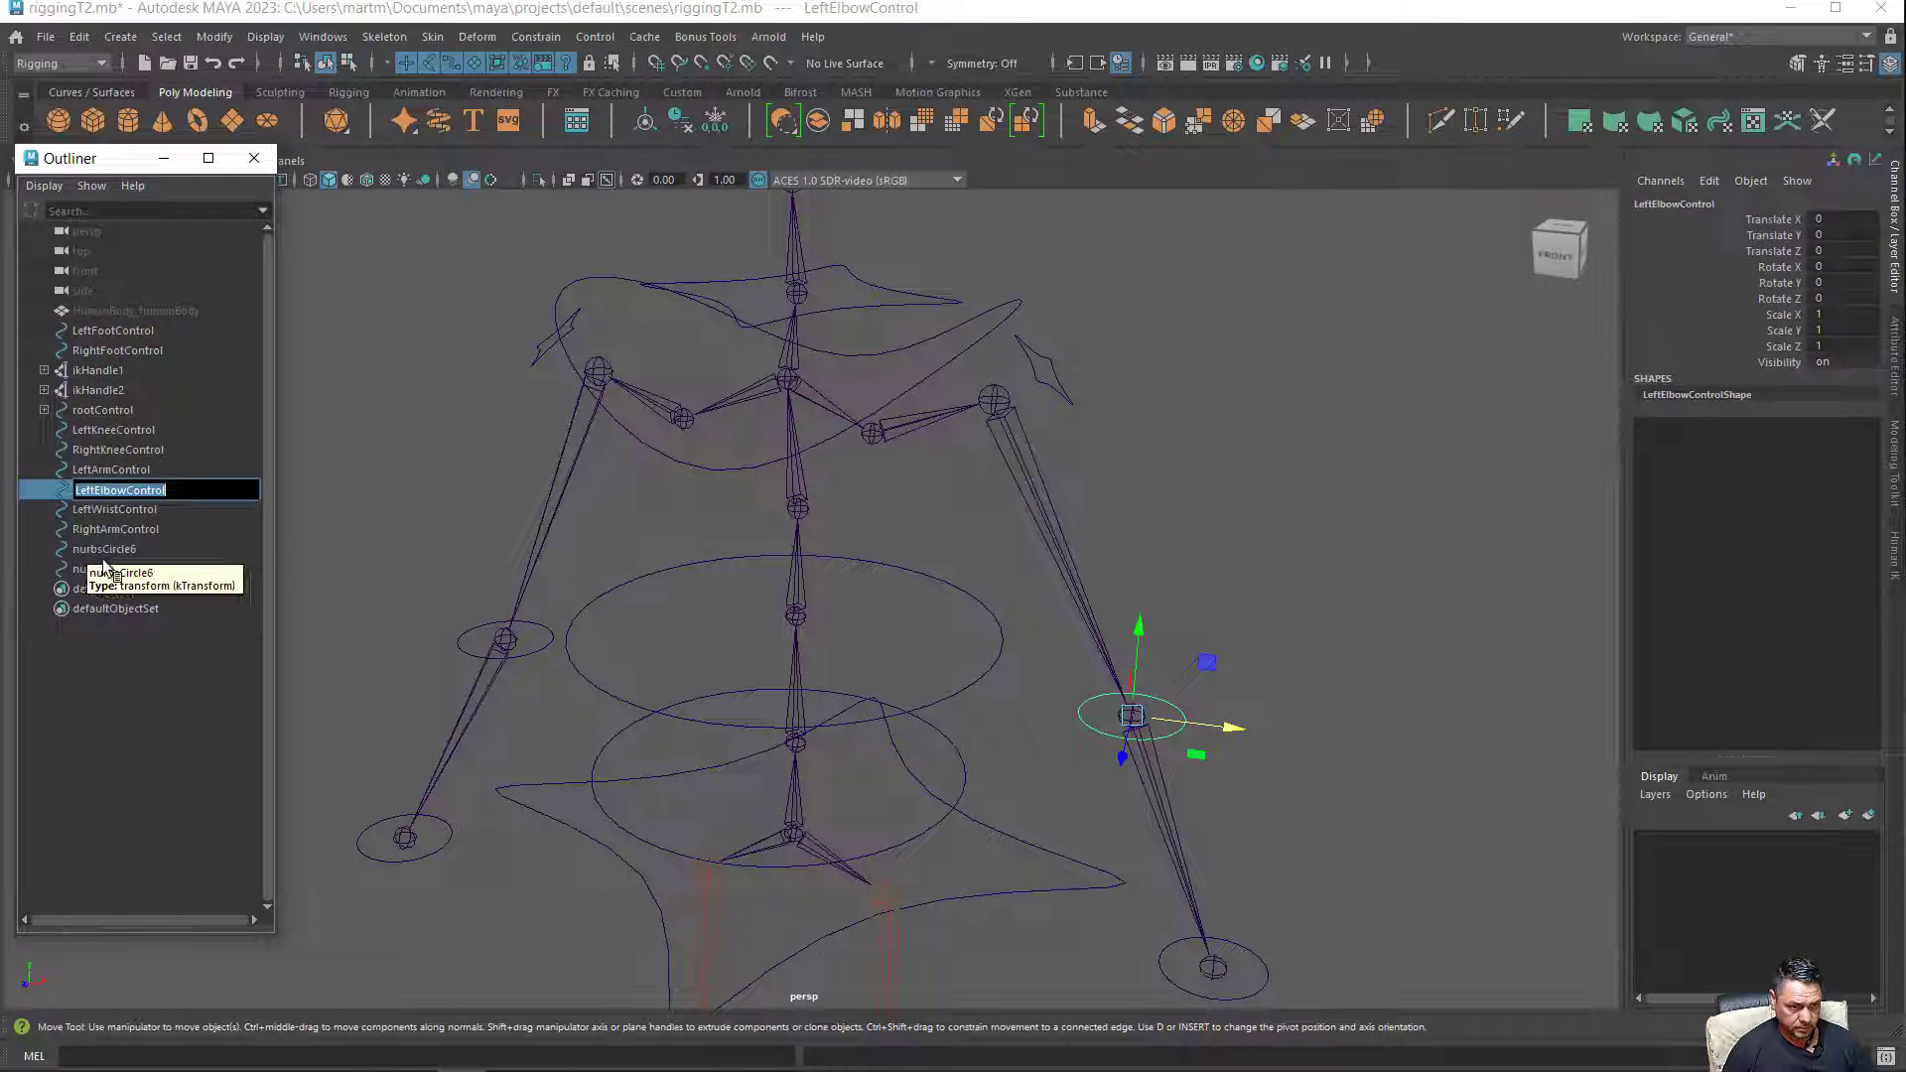
pyautogui.click(95, 549)
pyautogui.doubleClick(95, 549)
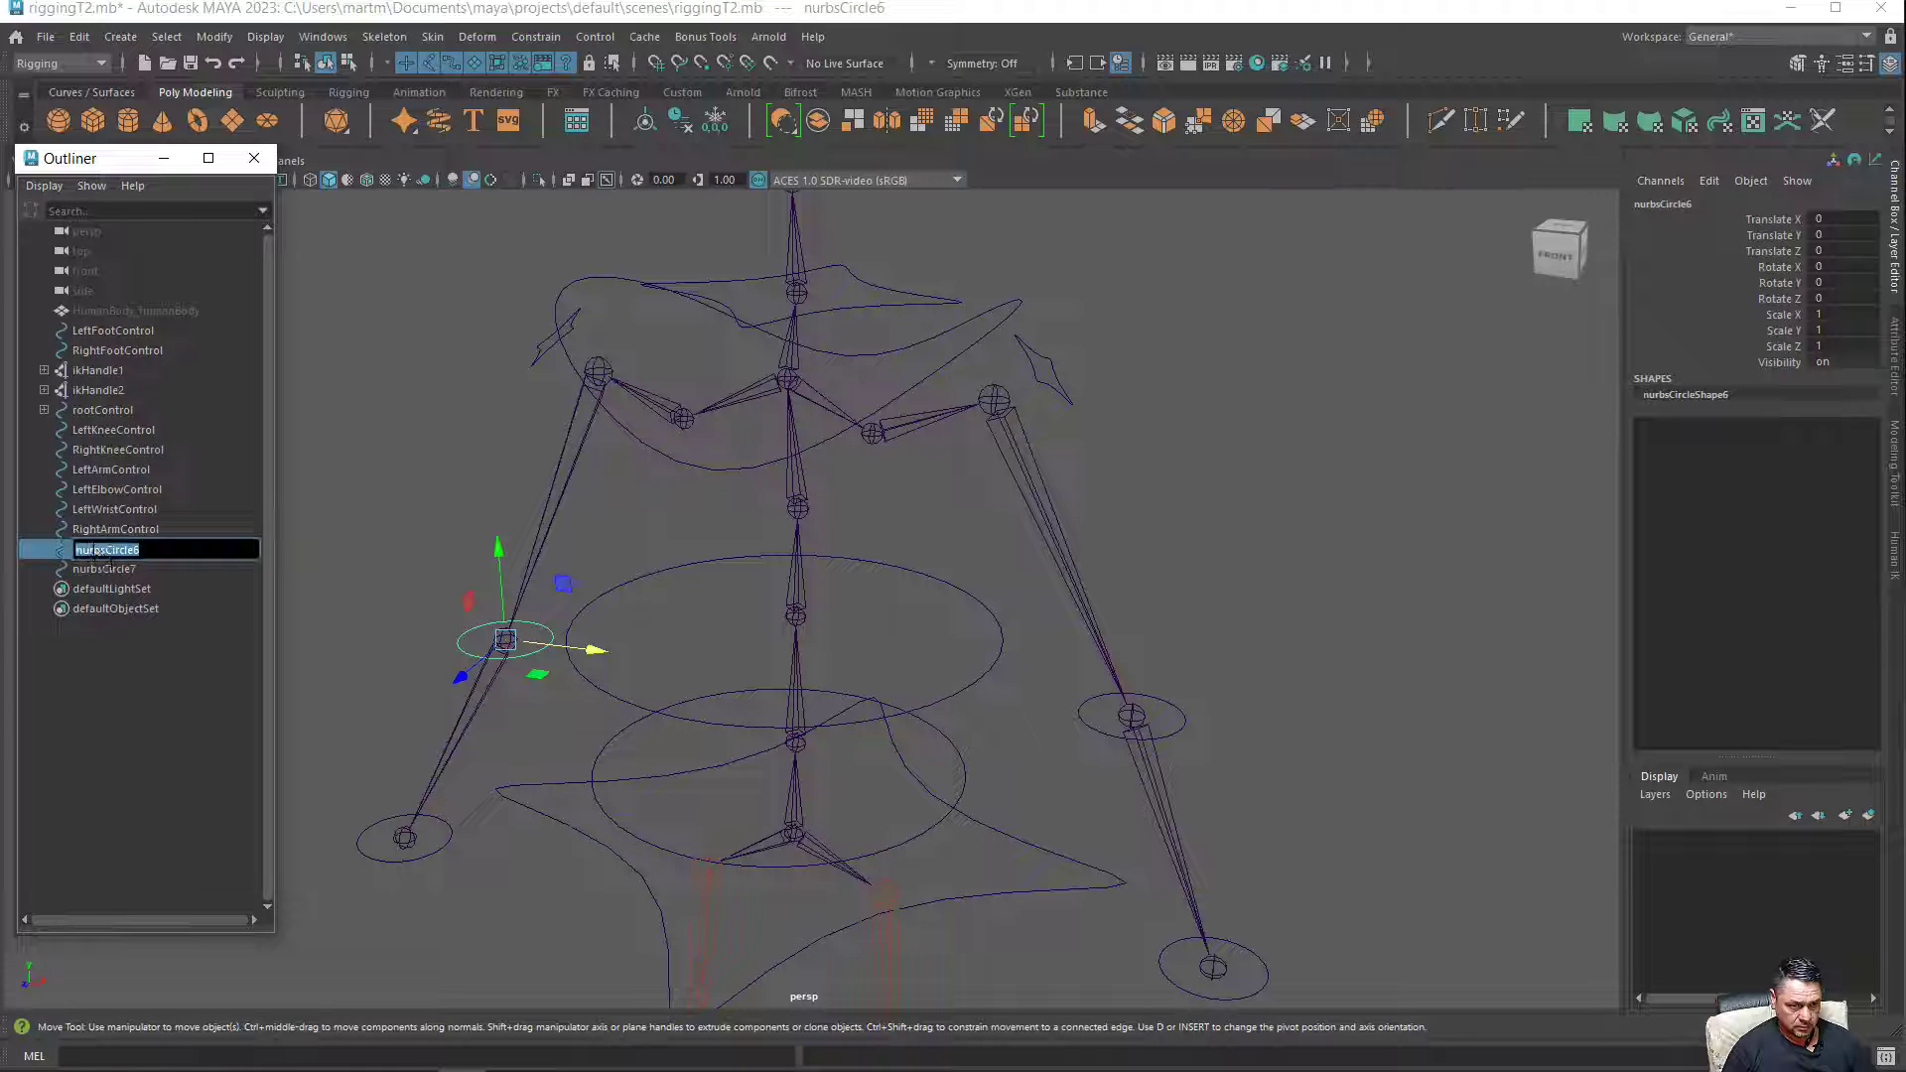
pyautogui.rightClick(99, 552)
pyautogui.click(143, 646)
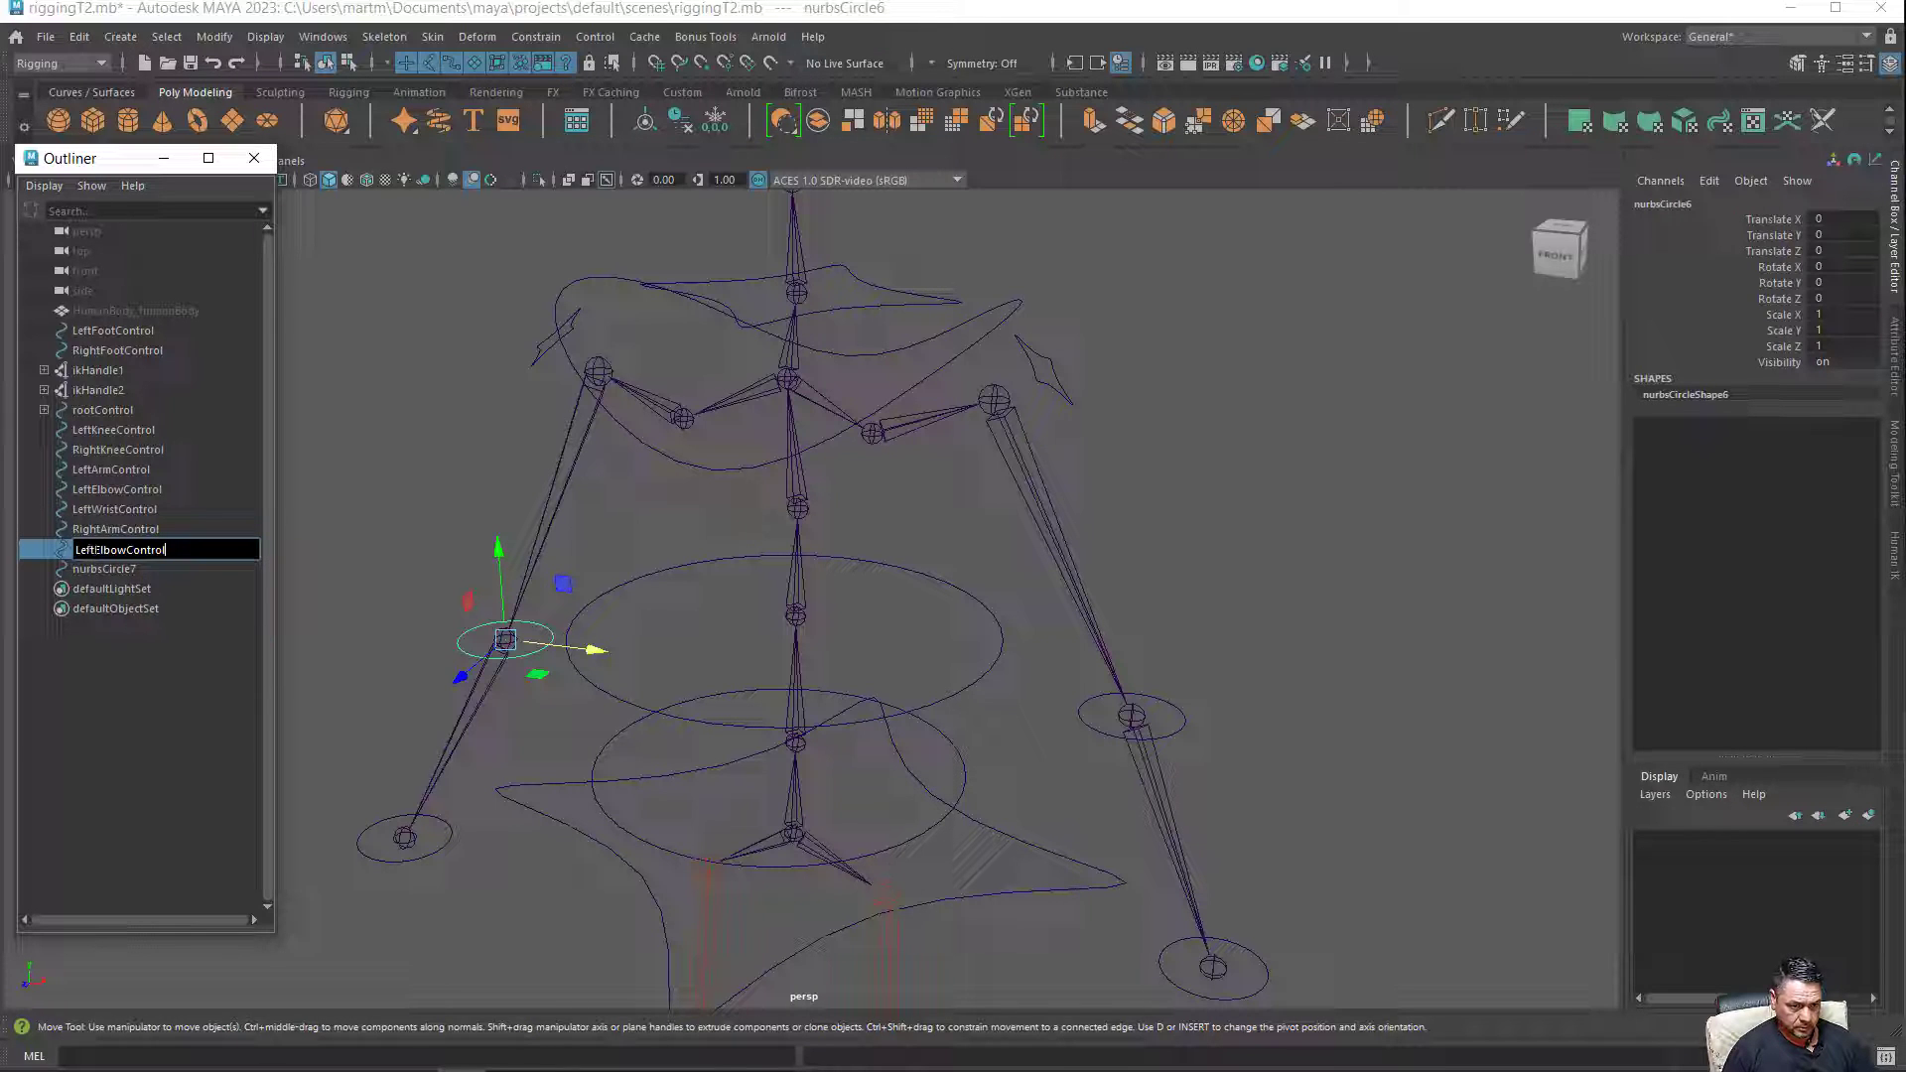
pyautogui.write('R')
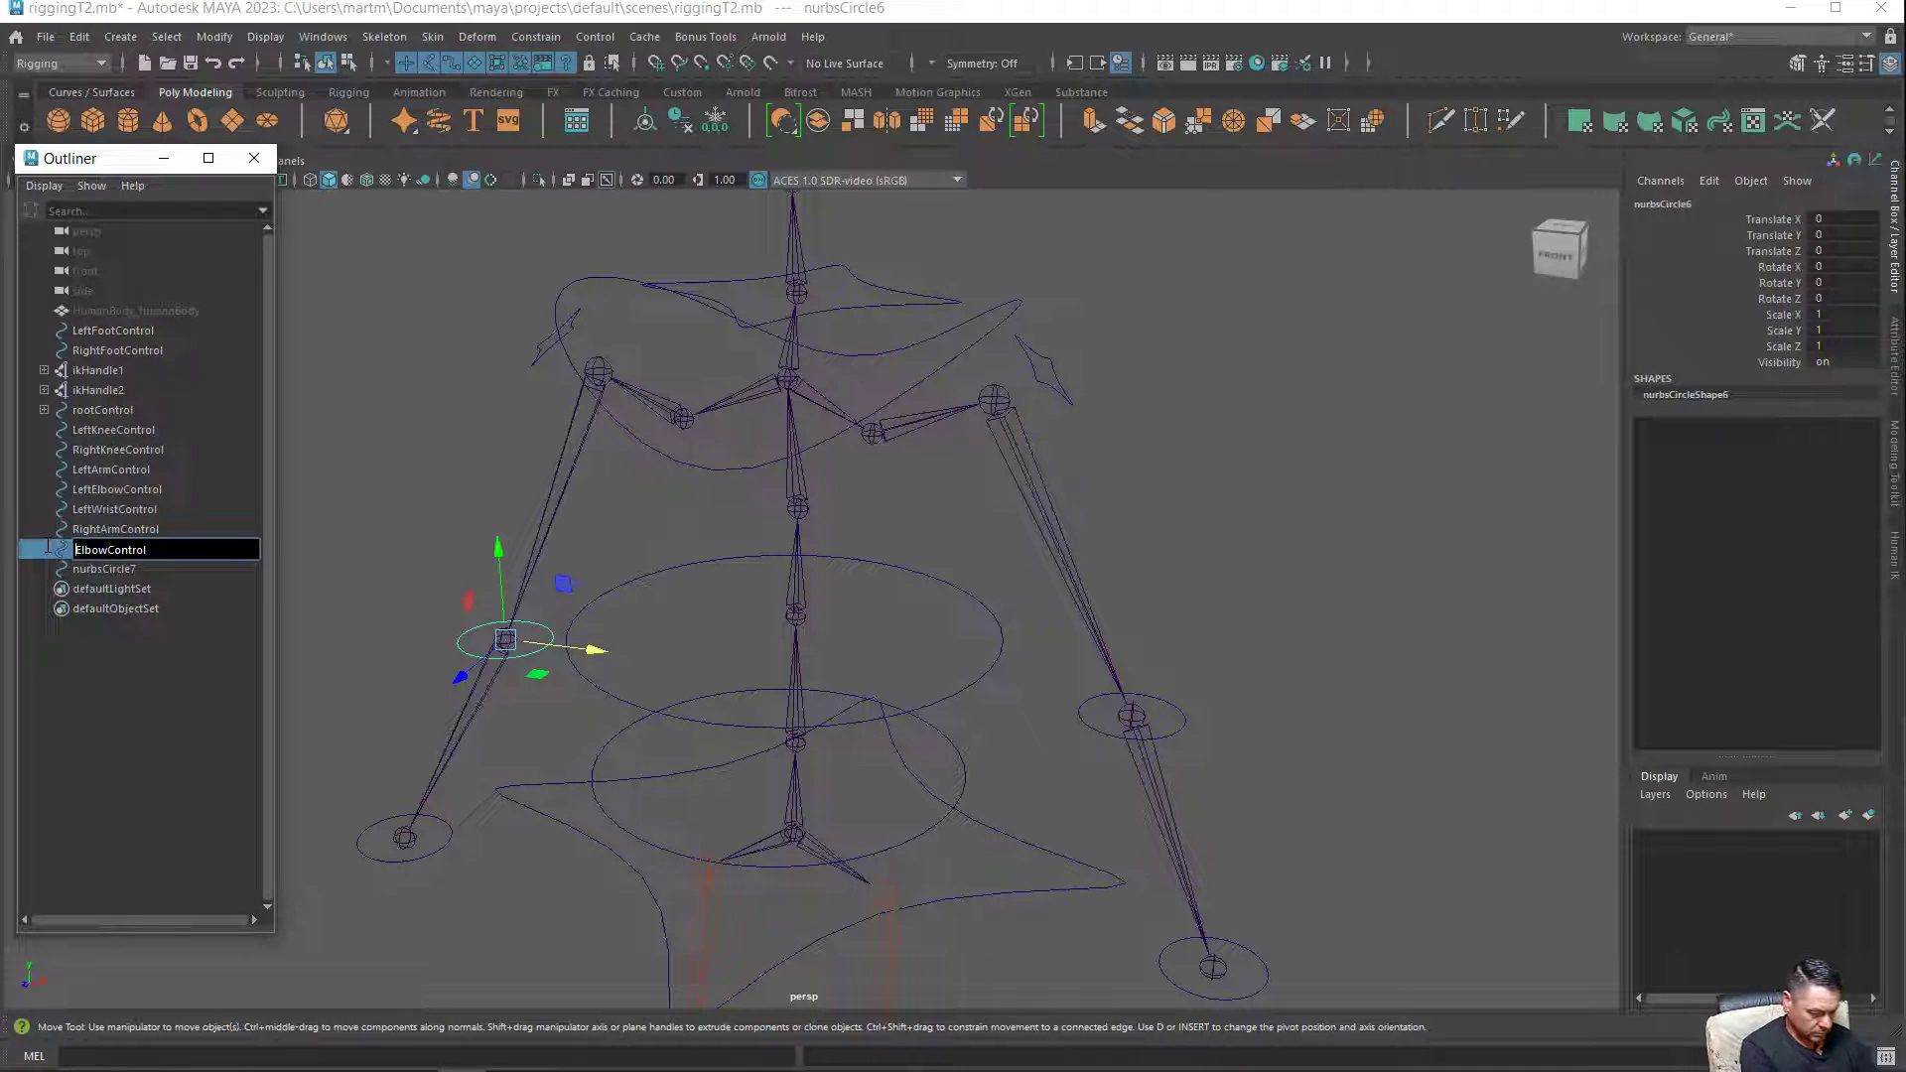
pyautogui.write('ight')
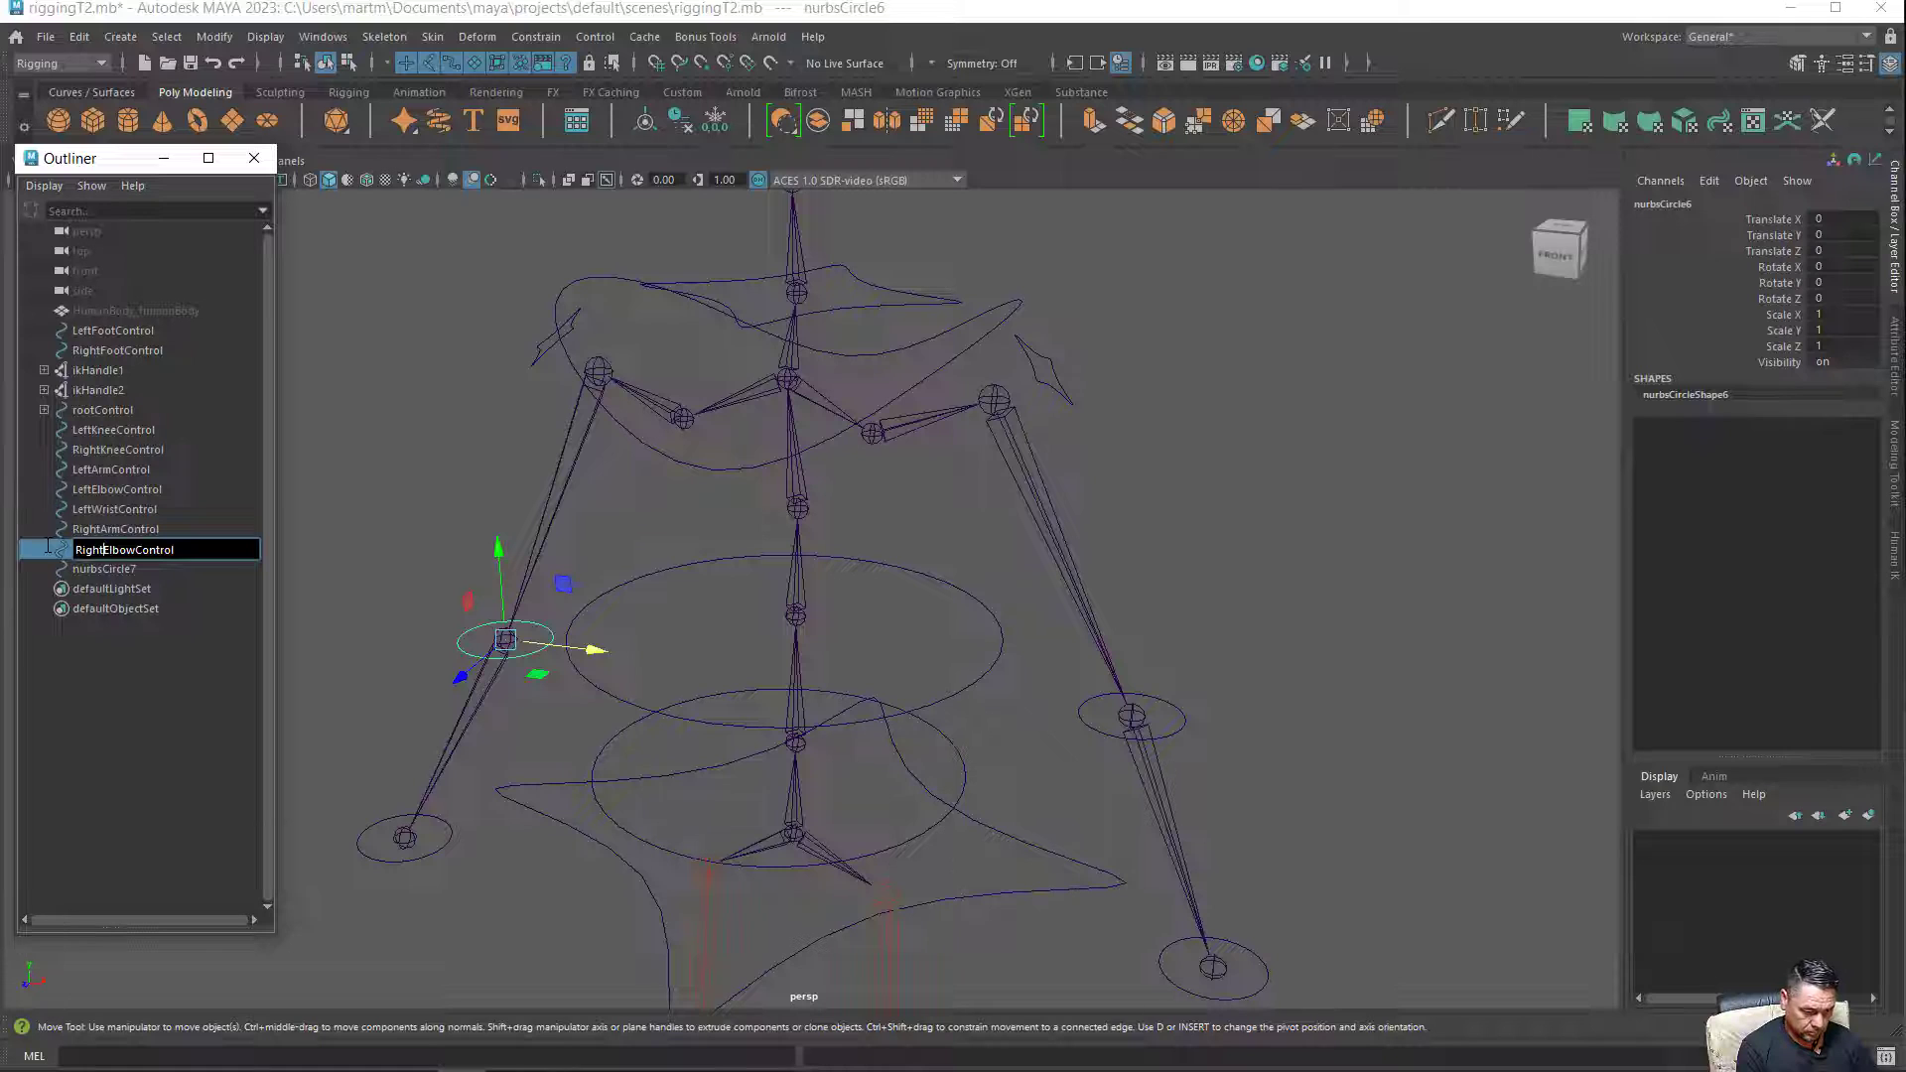
pyautogui.press('Return')
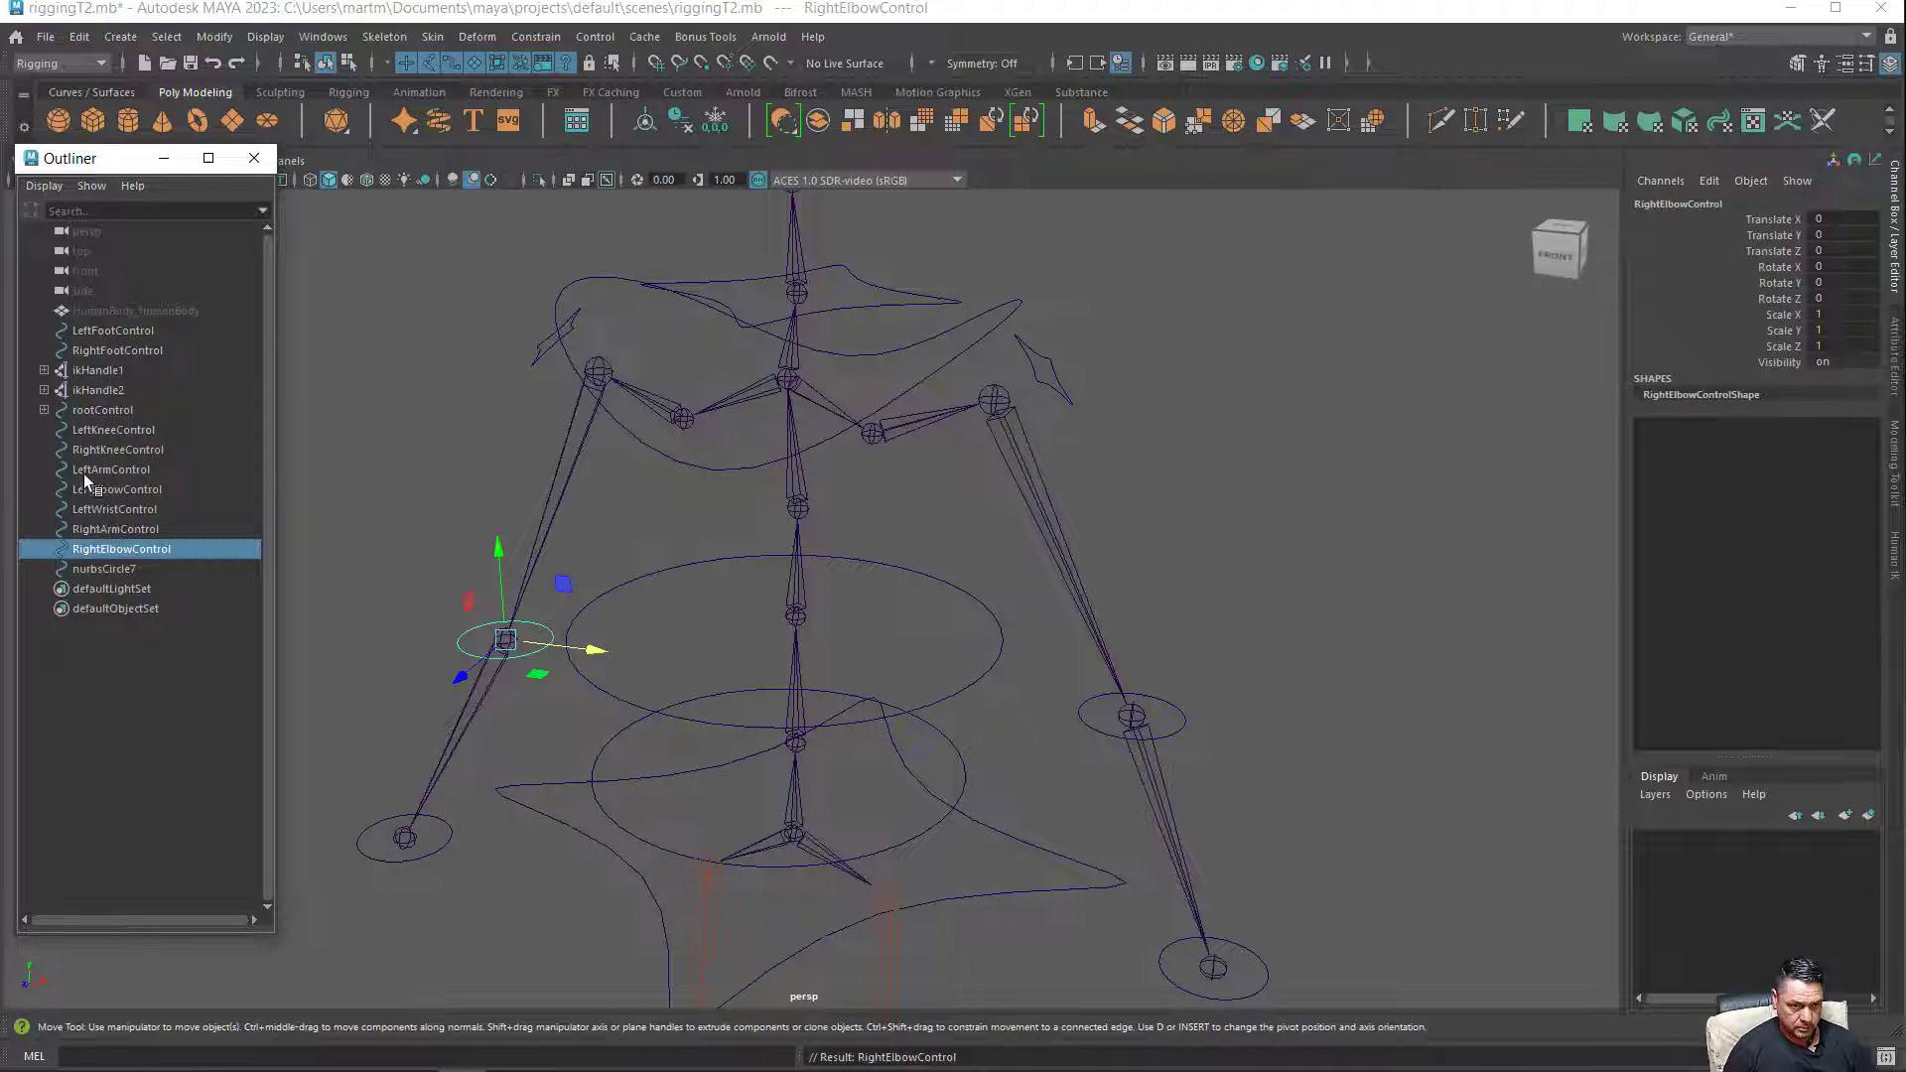
# Rename nurbsCircle7 to RightWristControl from a copy of the LeftWristControl name.
pyautogui.doubleClick(117, 508)
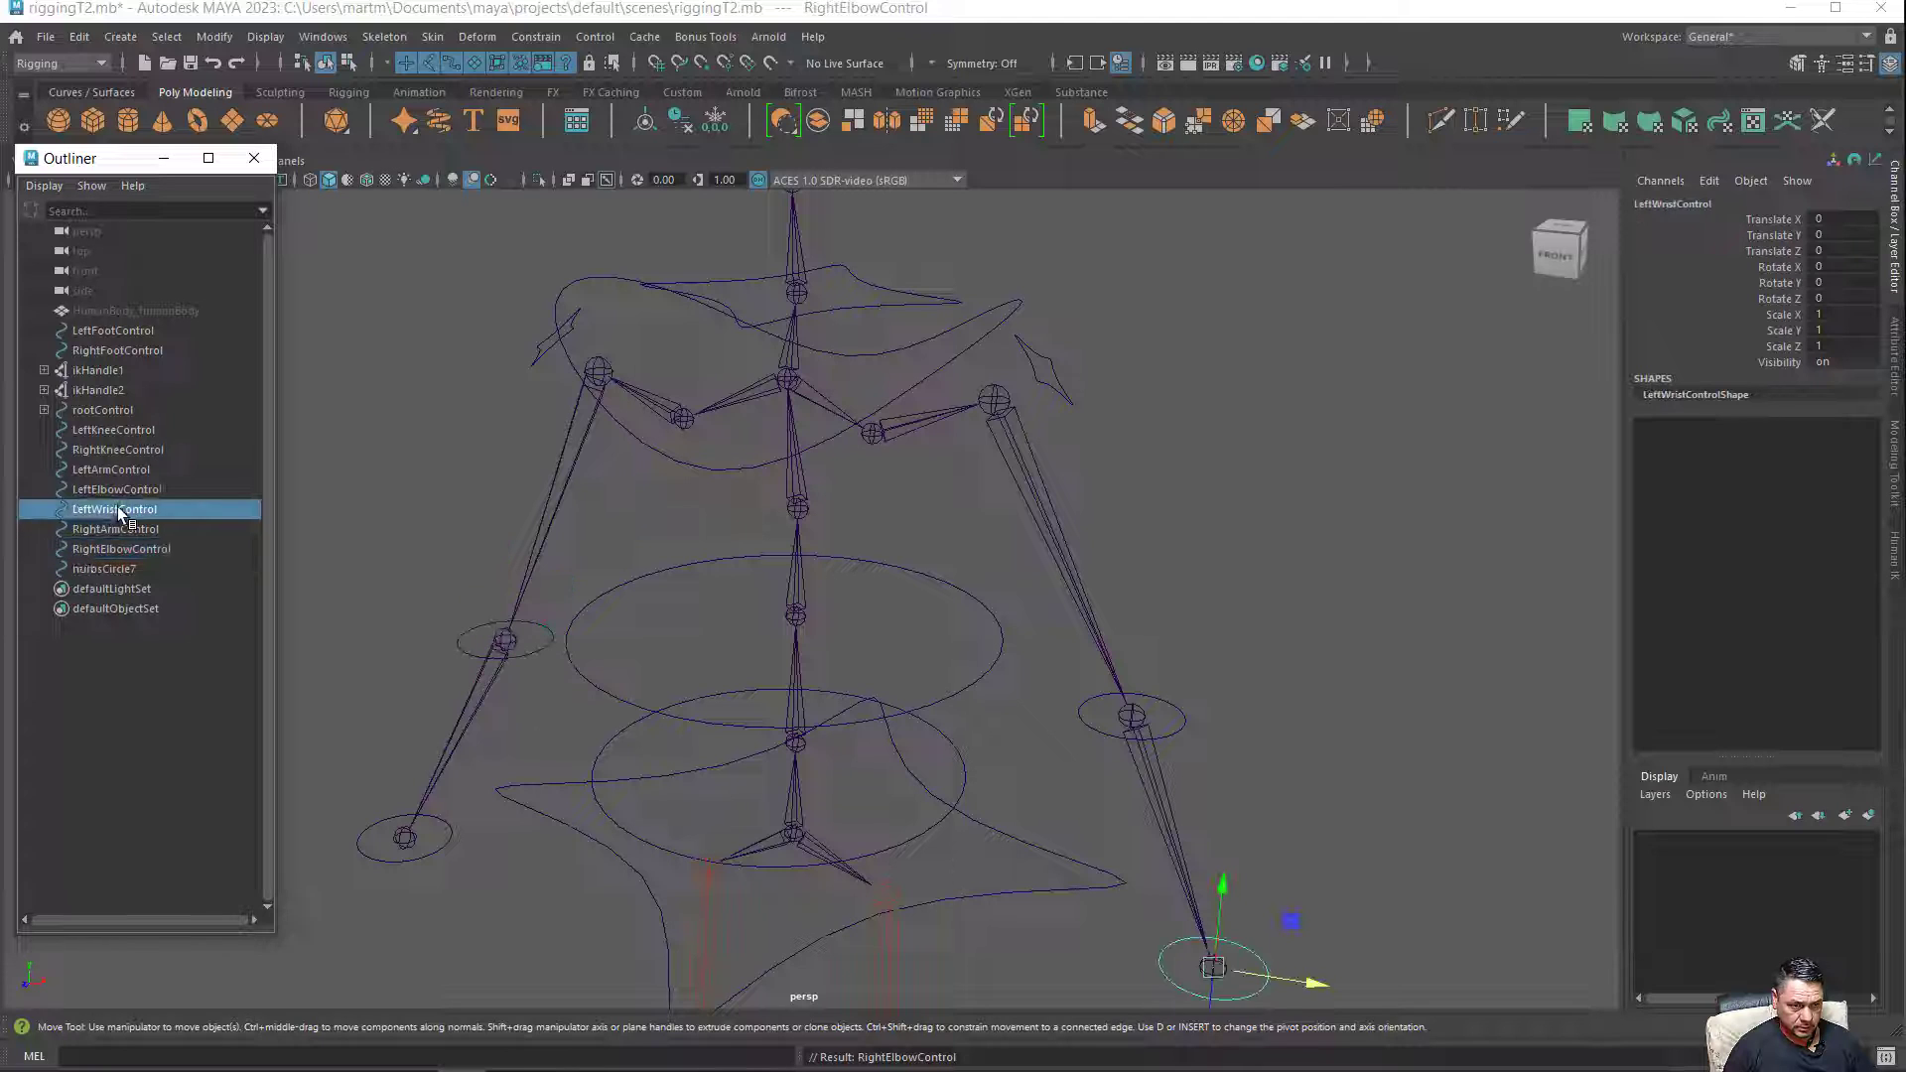
pyautogui.rightClick(149, 509)
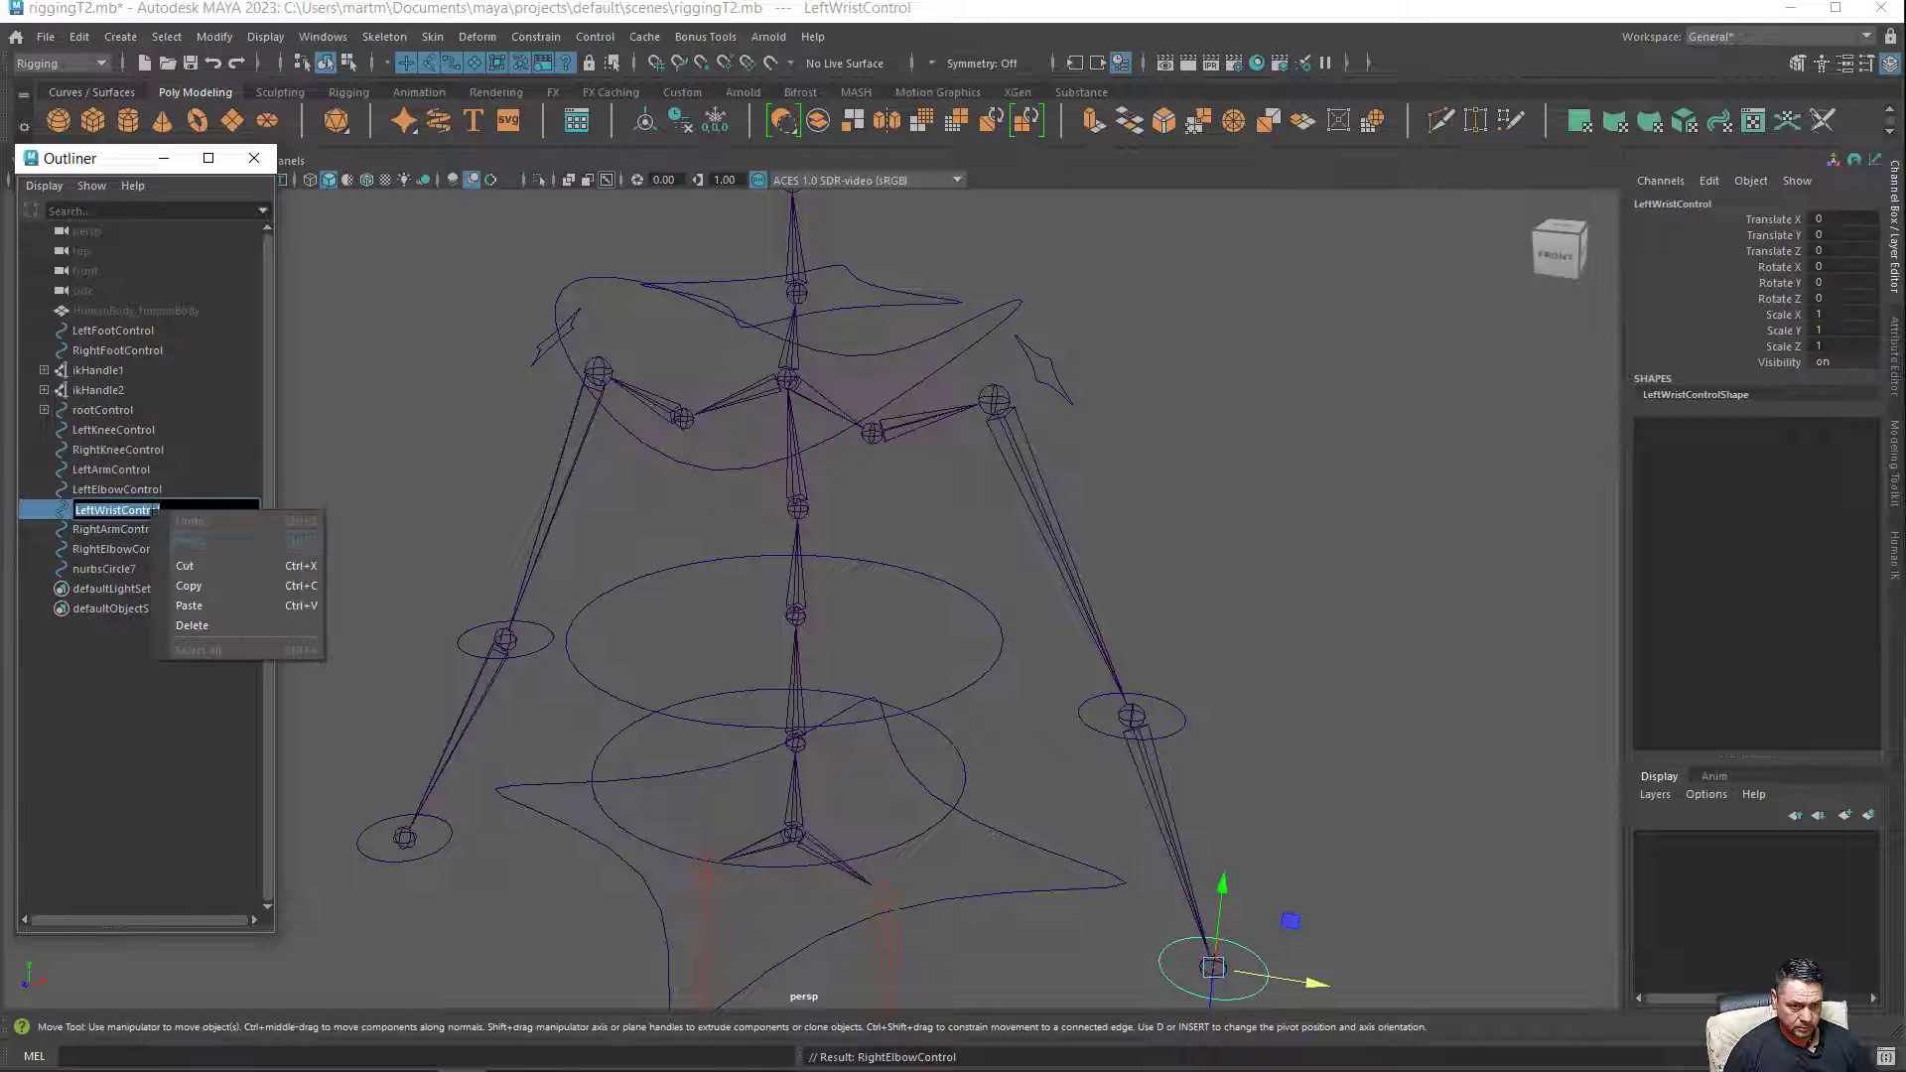
pyautogui.click(187, 583)
pyautogui.doubleClick(115, 568)
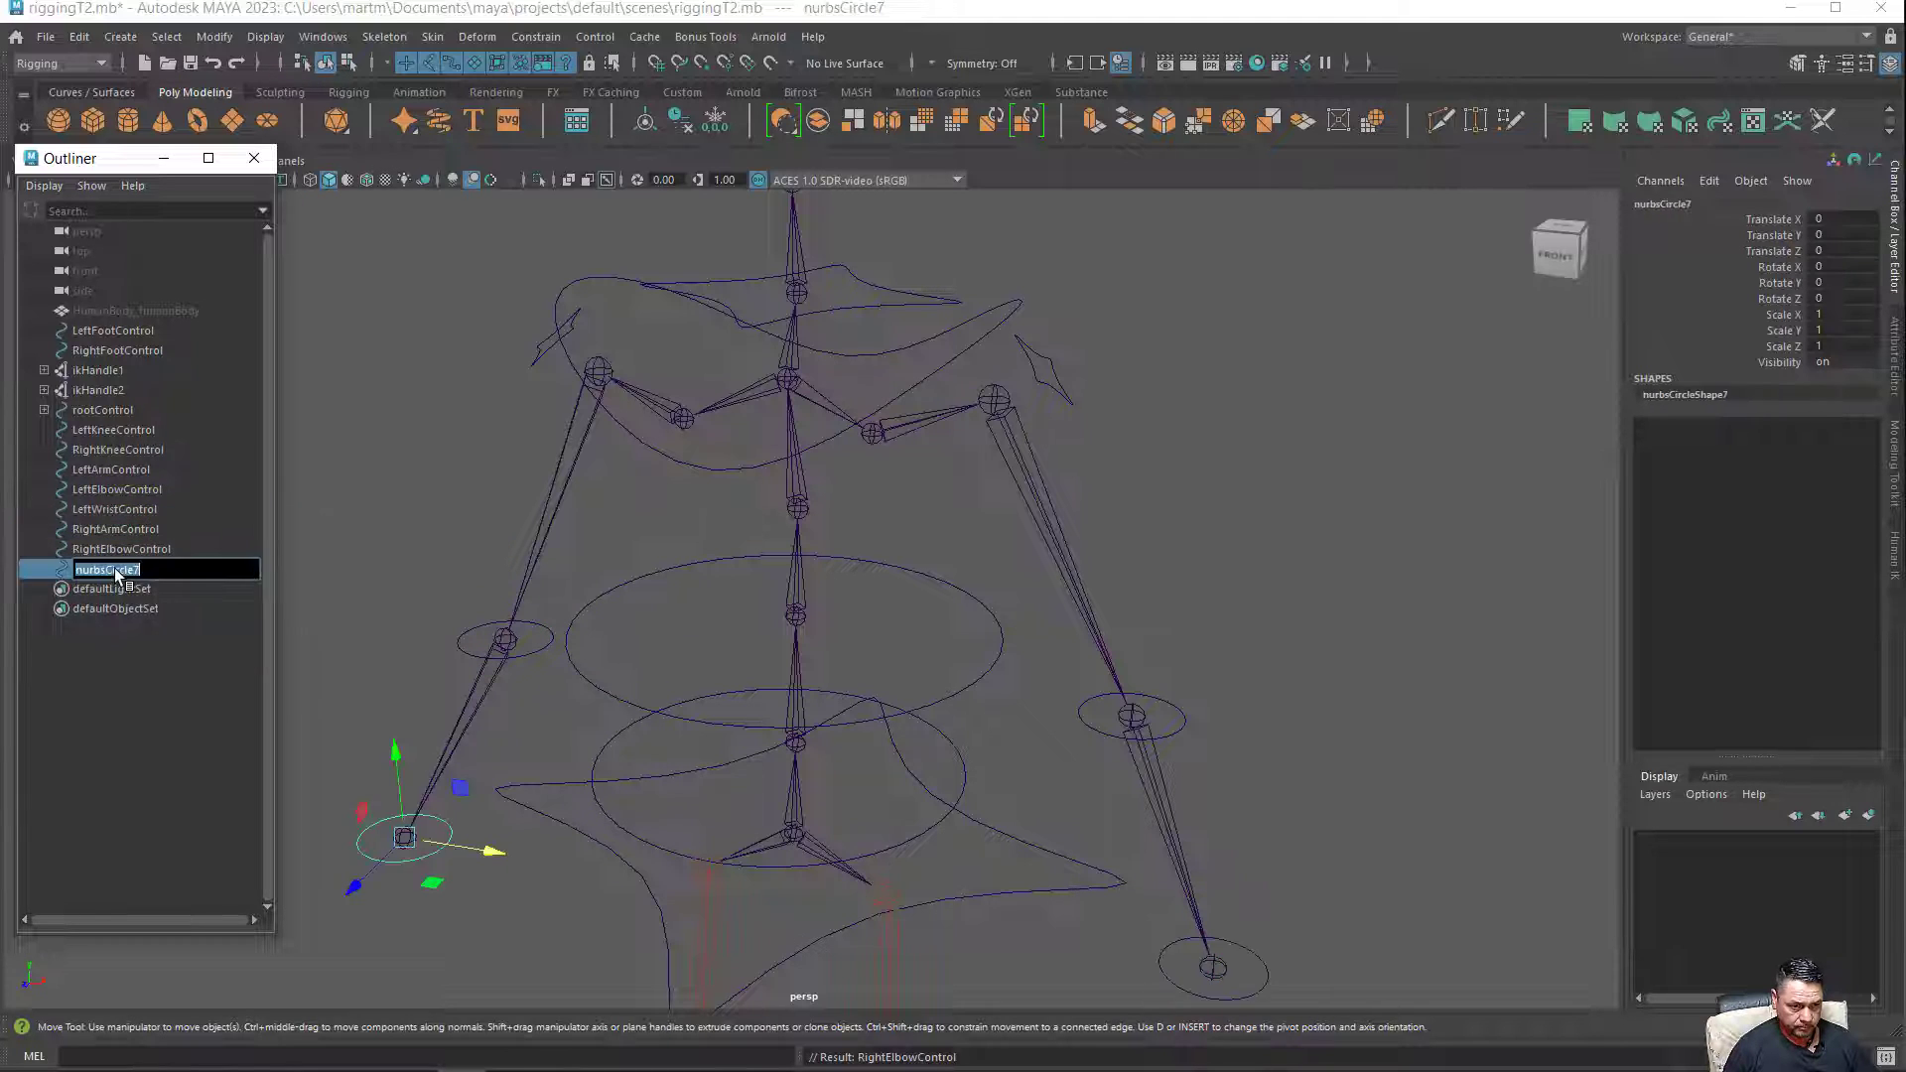
pyautogui.rightClick(135, 572)
pyautogui.click(154, 665)
pyautogui.press('BackSpace')
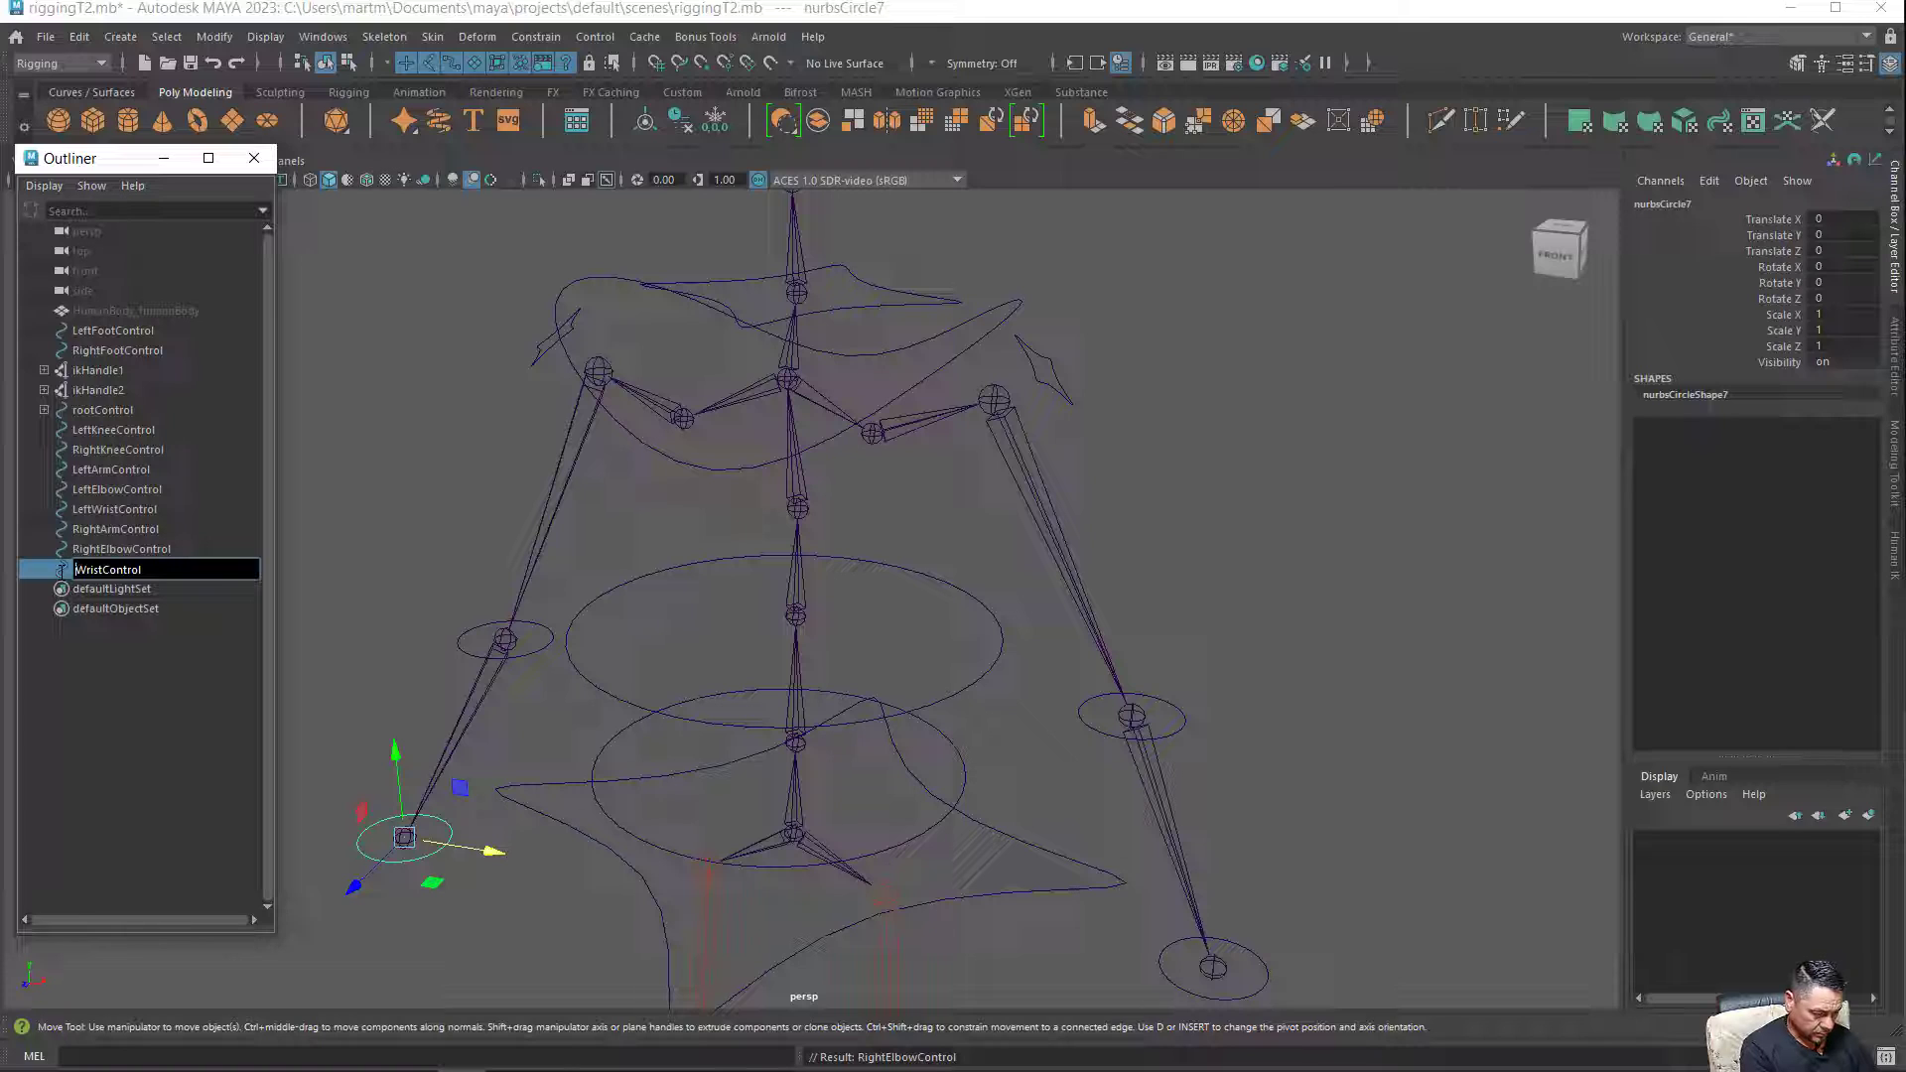
pyautogui.write('Ri')
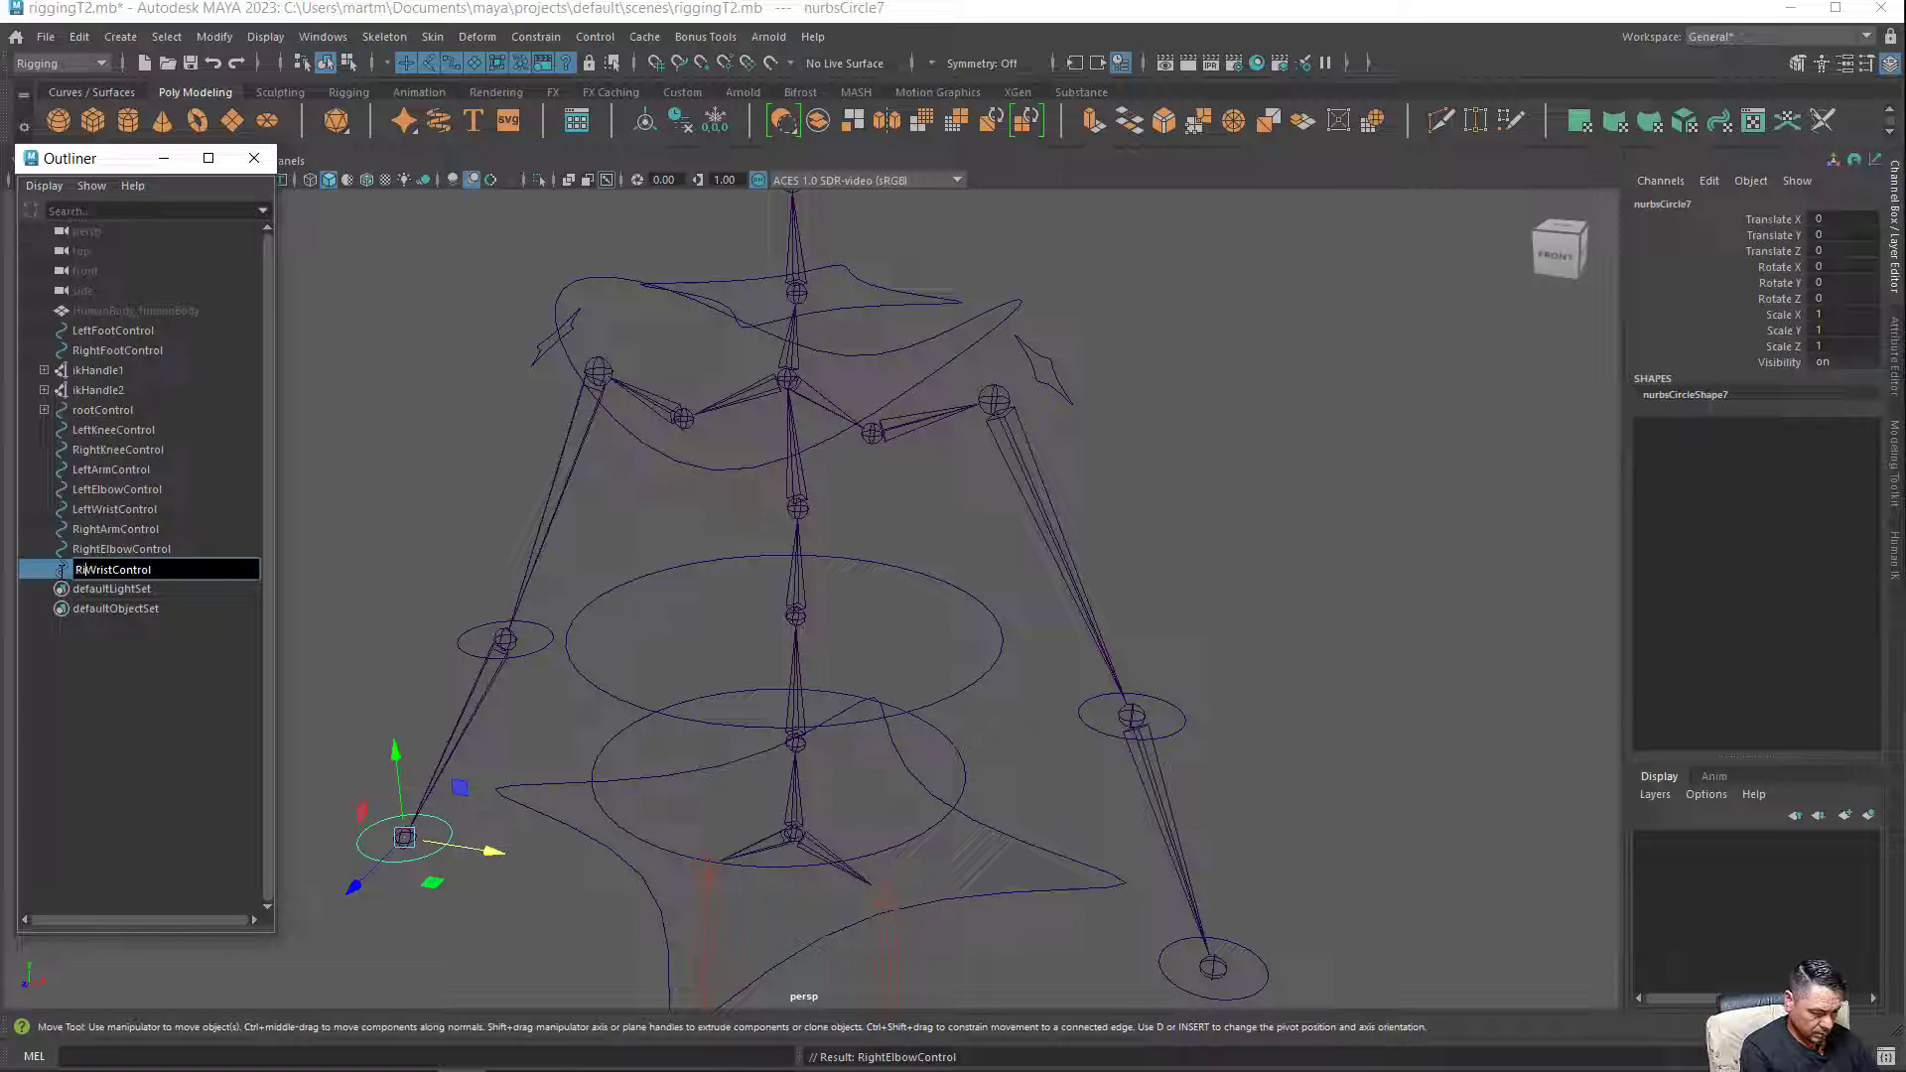
pyautogui.write('ght')
pyautogui.press('Return')
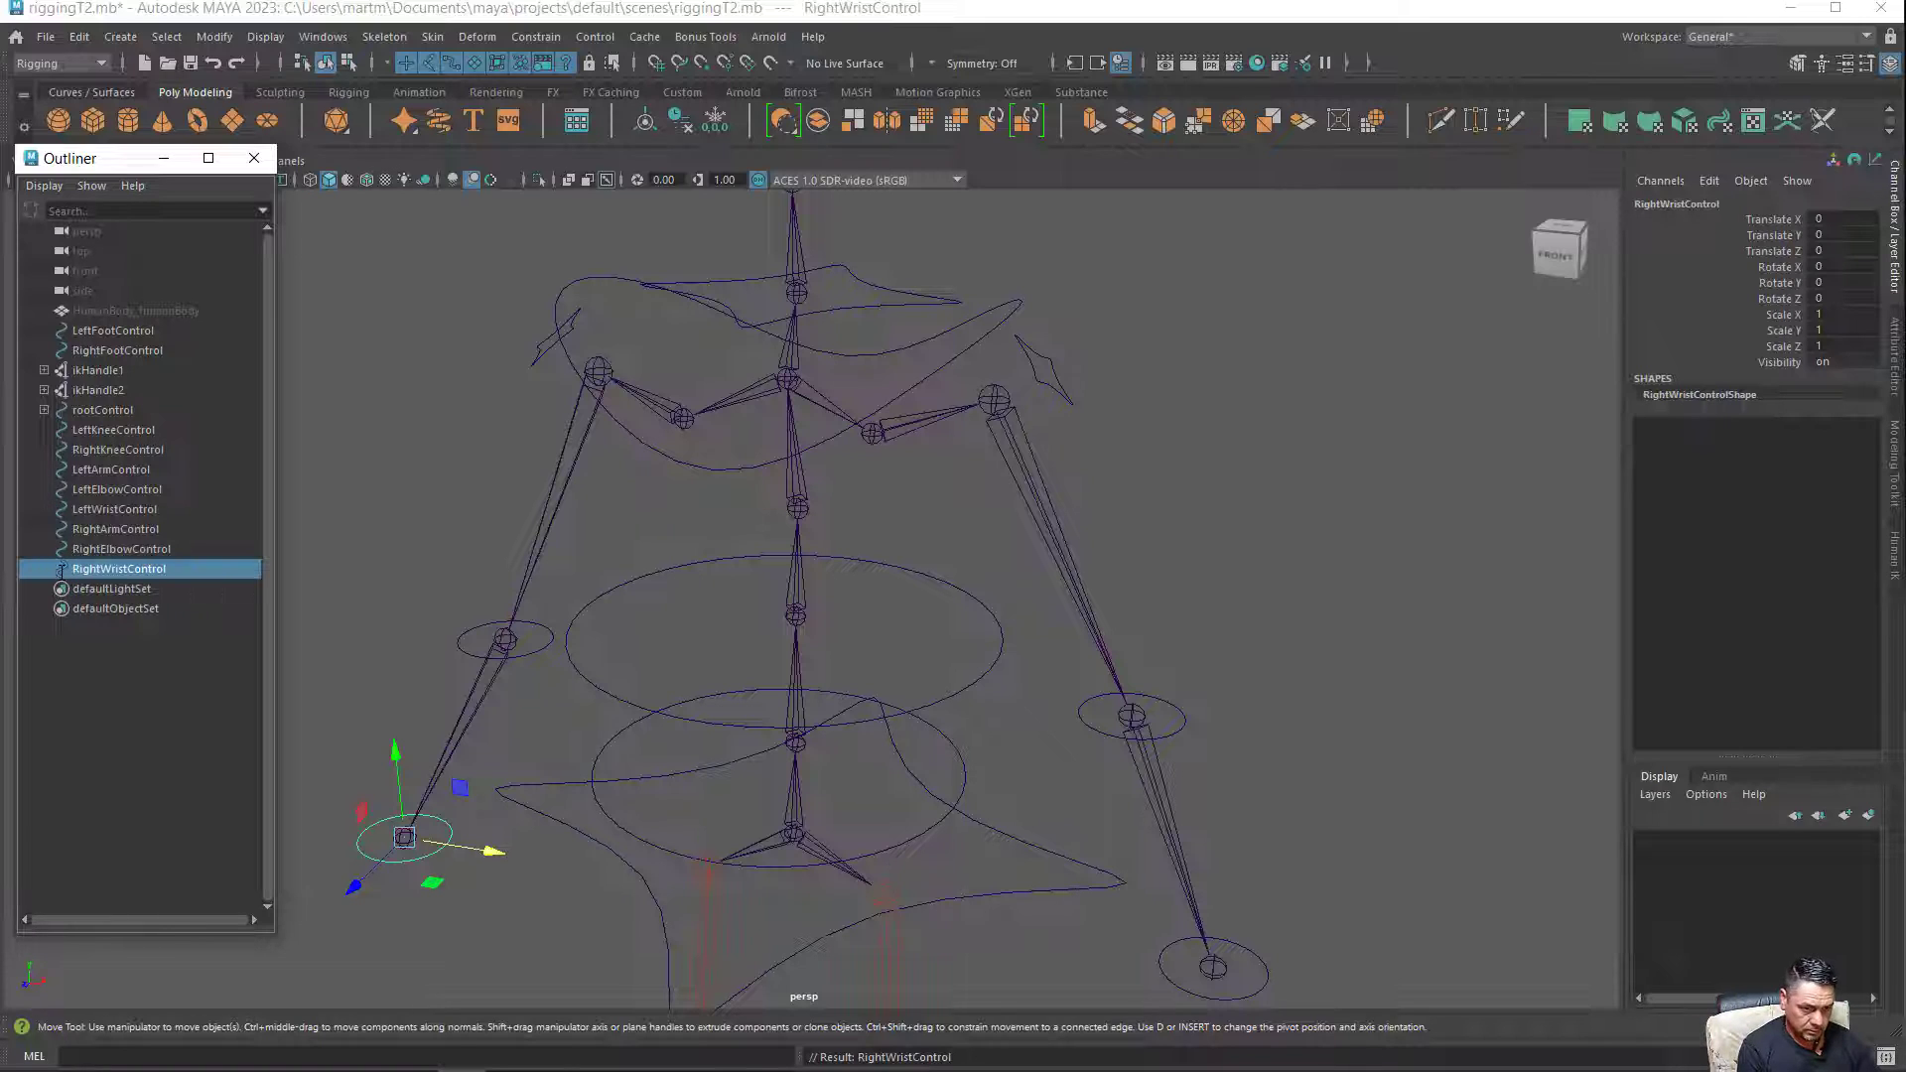
pyautogui.doubleClick(59, 572)
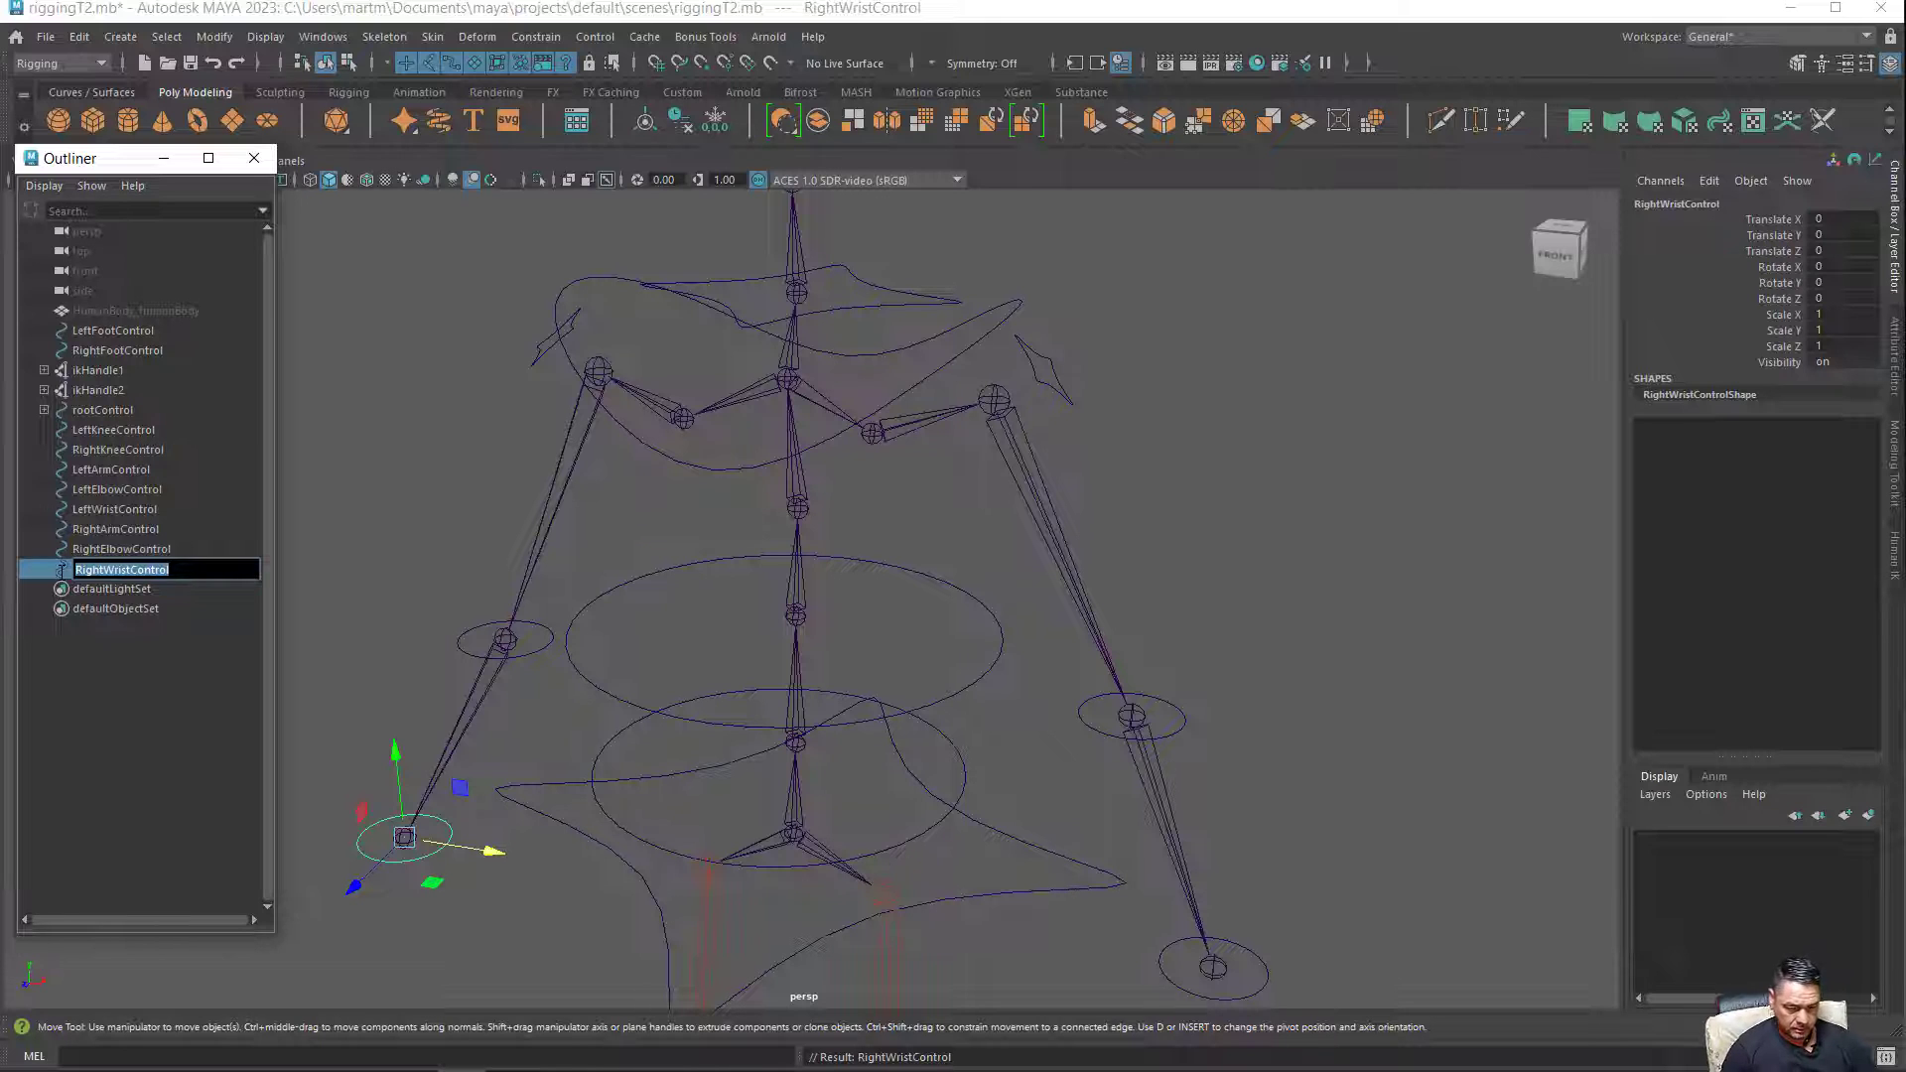
pyautogui.press('Return')
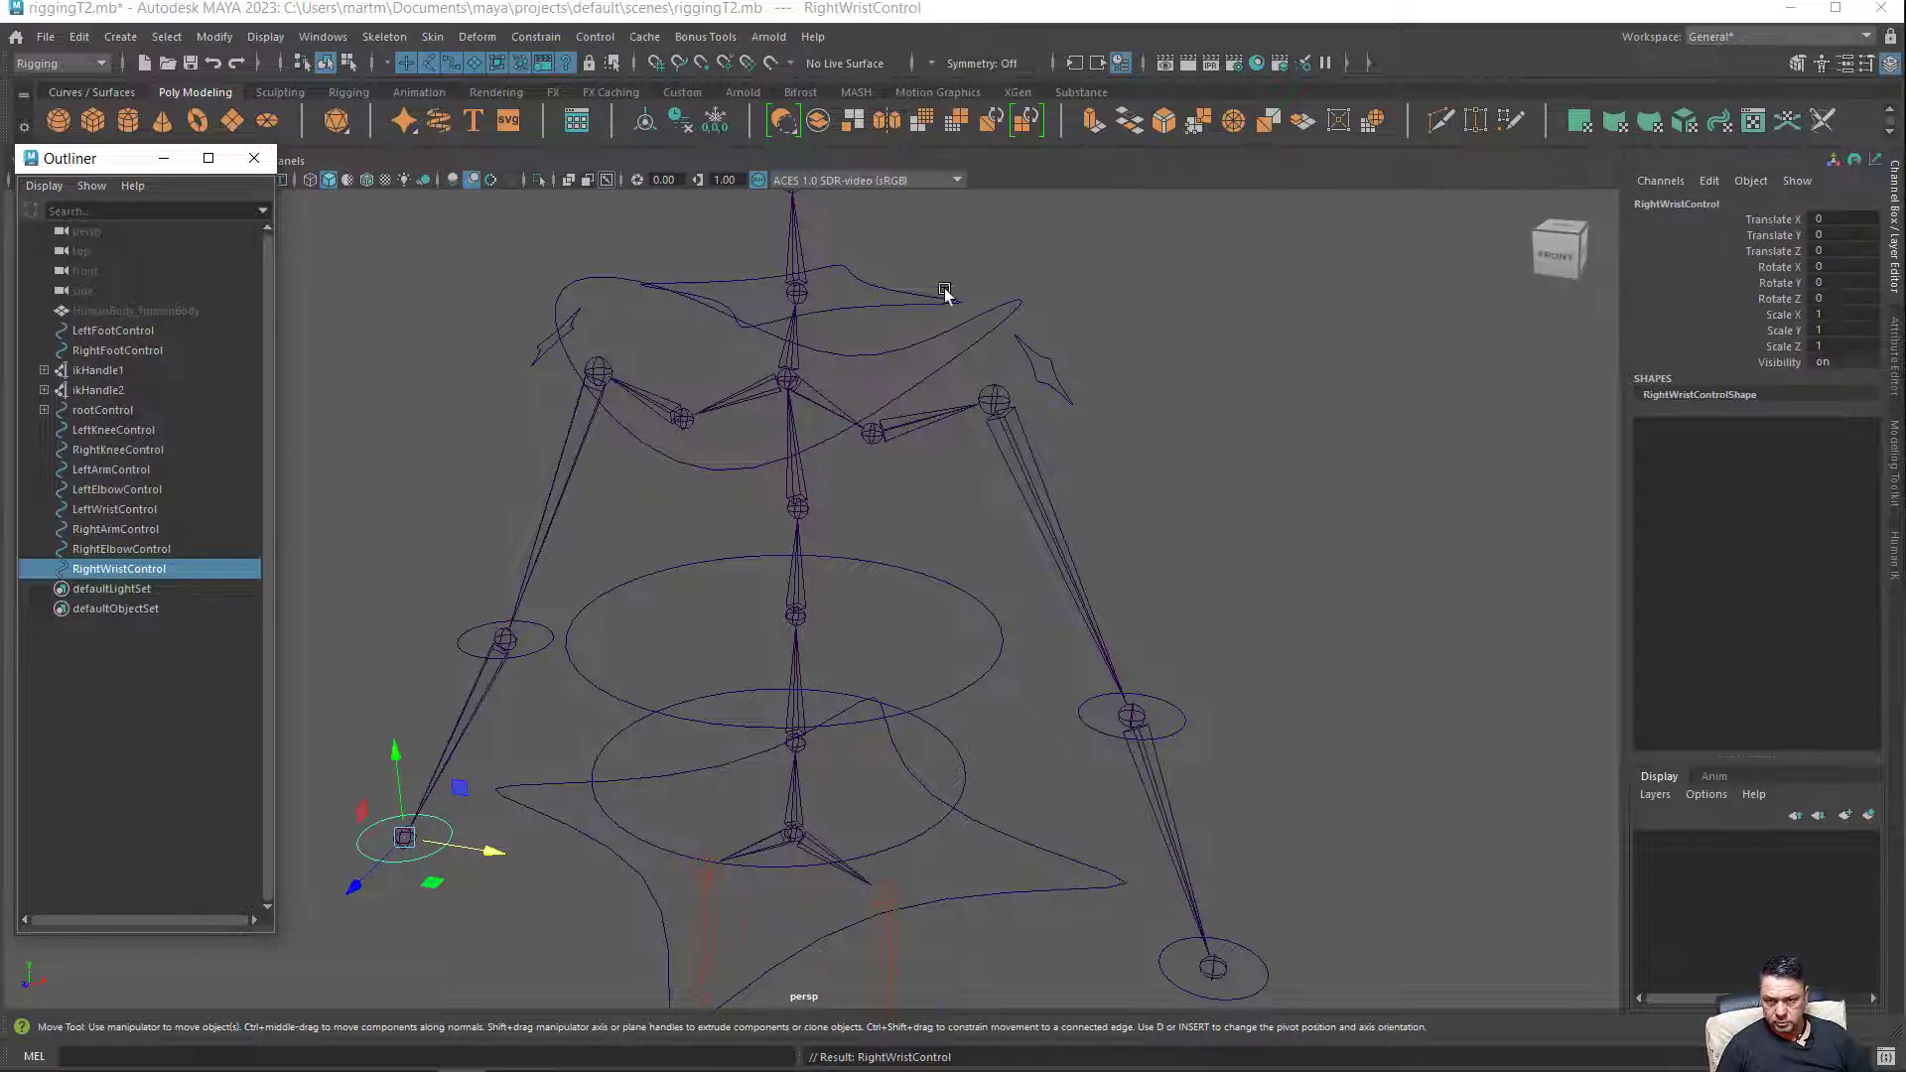
# Turn the view to the skeleton's front and select LeftArmControl with move handles hidden.
pyautogui.moveTo(1293, 604)
pyautogui.keyDown('alt'); pyautogui.mouseDown()
pyautogui.moveTo(743, 486)
pyautogui.moveTo(850, 489)
pyautogui.moveTo(1155, 576)
pyautogui.moveTo(991, 556)
pyautogui.moveTo(1029, 583)
pyautogui.moveTo(967, 597)
pyautogui.moveTo(1015, 581)
pyautogui.mouseUp(); pyautogui.keyUp('alt')
pyautogui.moveTo(1028, 580)
pyautogui.keyDown('alt'); pyautogui.mouseDown(button='right')
pyautogui.moveTo(1056, 581)
pyautogui.moveTo(1027, 587)
pyautogui.mouseUp(button='right'); pyautogui.keyUp('alt')
pyautogui.keyDown('alt'); pyautogui.moveTo(1026, 587); pyautogui.dragTo(1020, 586, button='middle'); pyautogui.keyUp('alt')
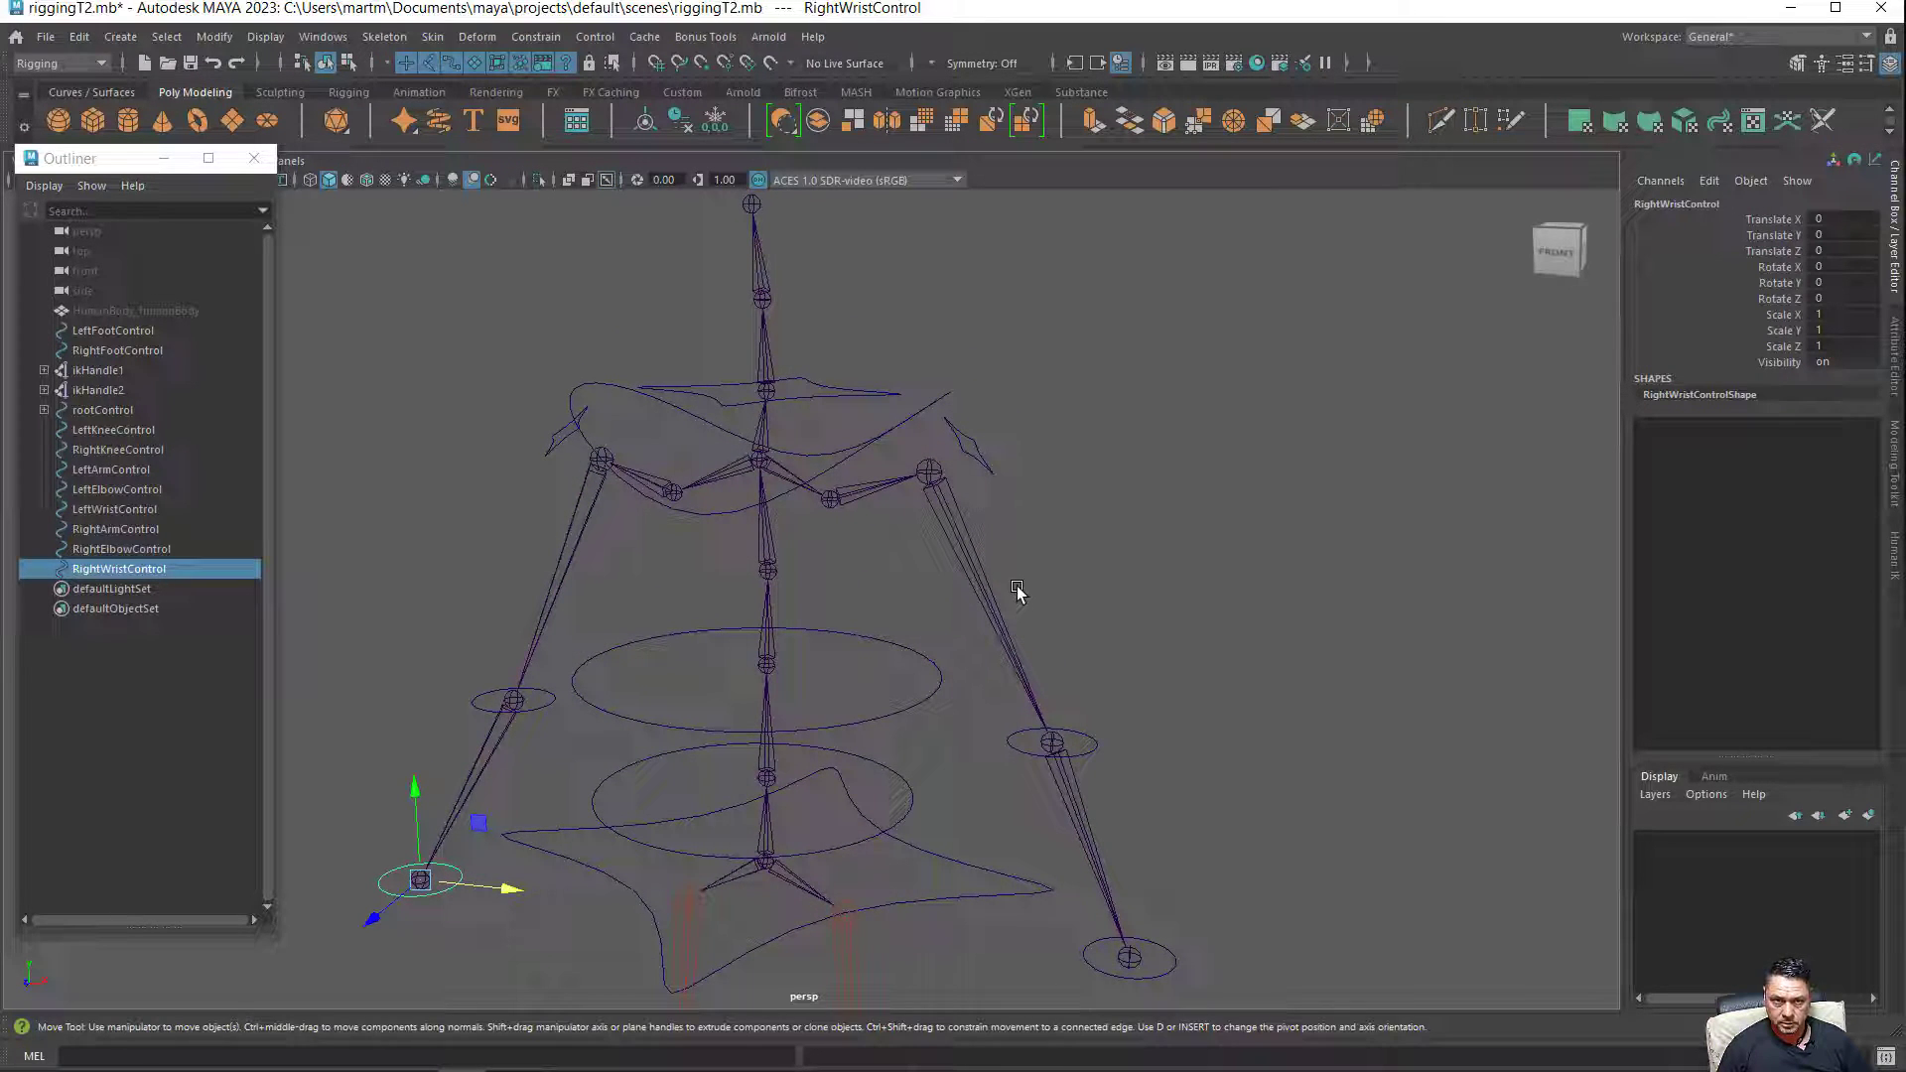
pyautogui.moveTo(1016, 585)
pyautogui.keyDown('alt'); pyautogui.mouseDown()
pyautogui.moveTo(1085, 558)
pyautogui.moveTo(1012, 507)
pyautogui.mouseUp(); pyautogui.keyUp('alt')
pyautogui.click(981, 479)
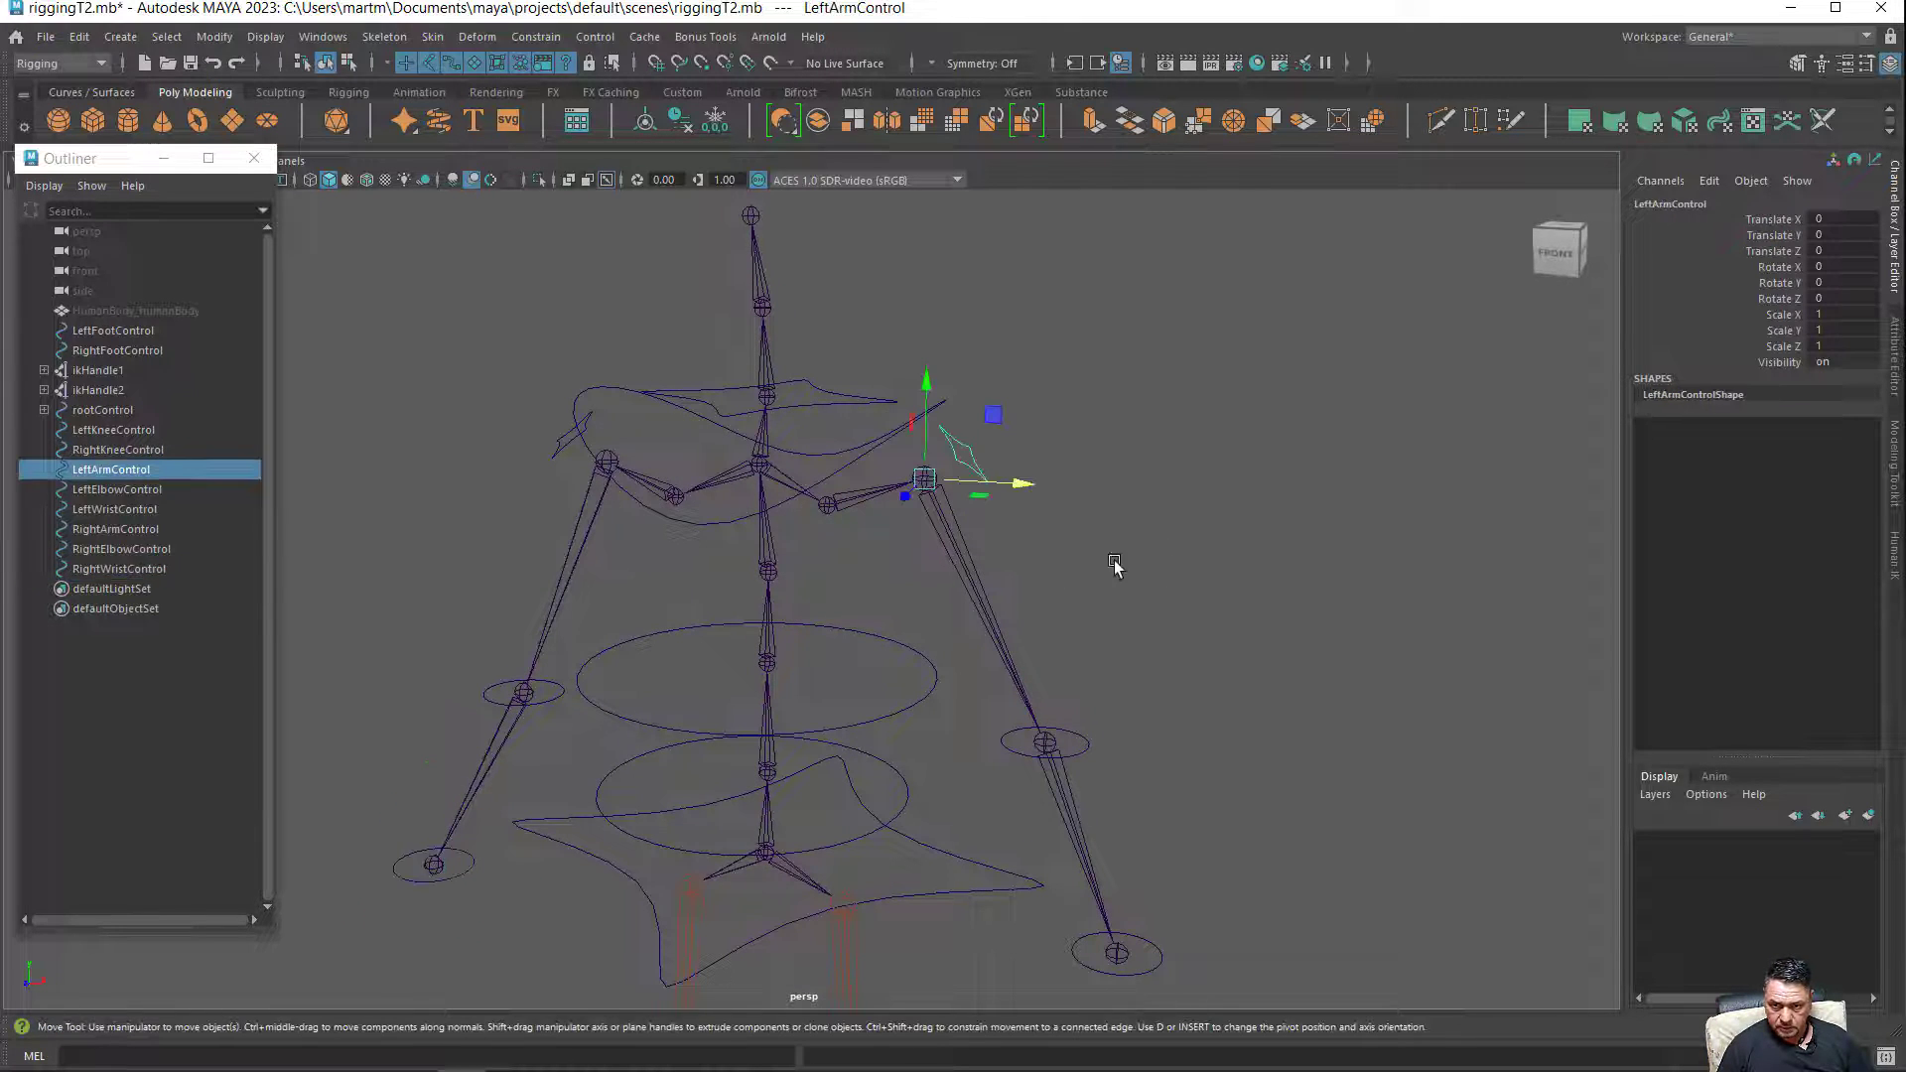
pyautogui.moveTo(1089, 608)
pyautogui.keyDown('alt'); pyautogui.mouseDown()
pyautogui.moveTo(1157, 616)
pyautogui.moveTo(1127, 616)
pyautogui.mouseUp(); pyautogui.keyUp('alt')
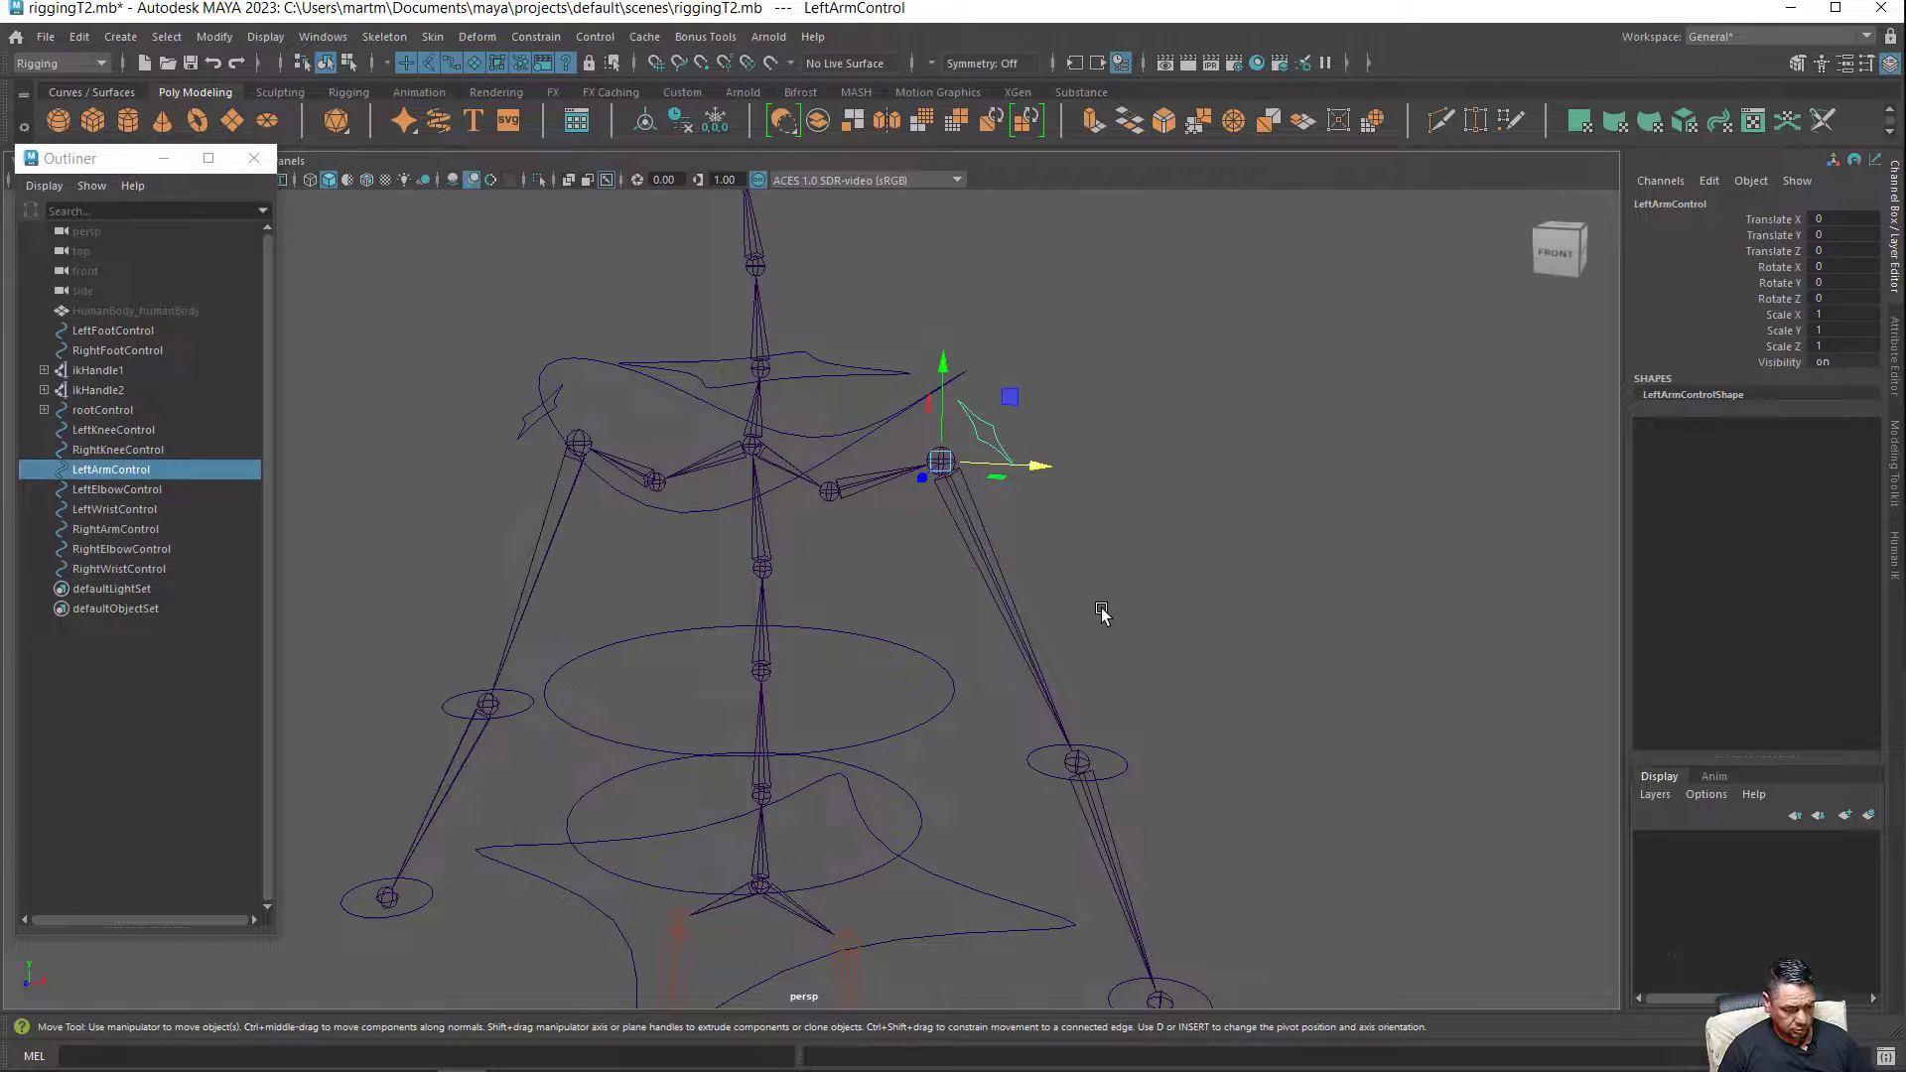
pyautogui.press('t')
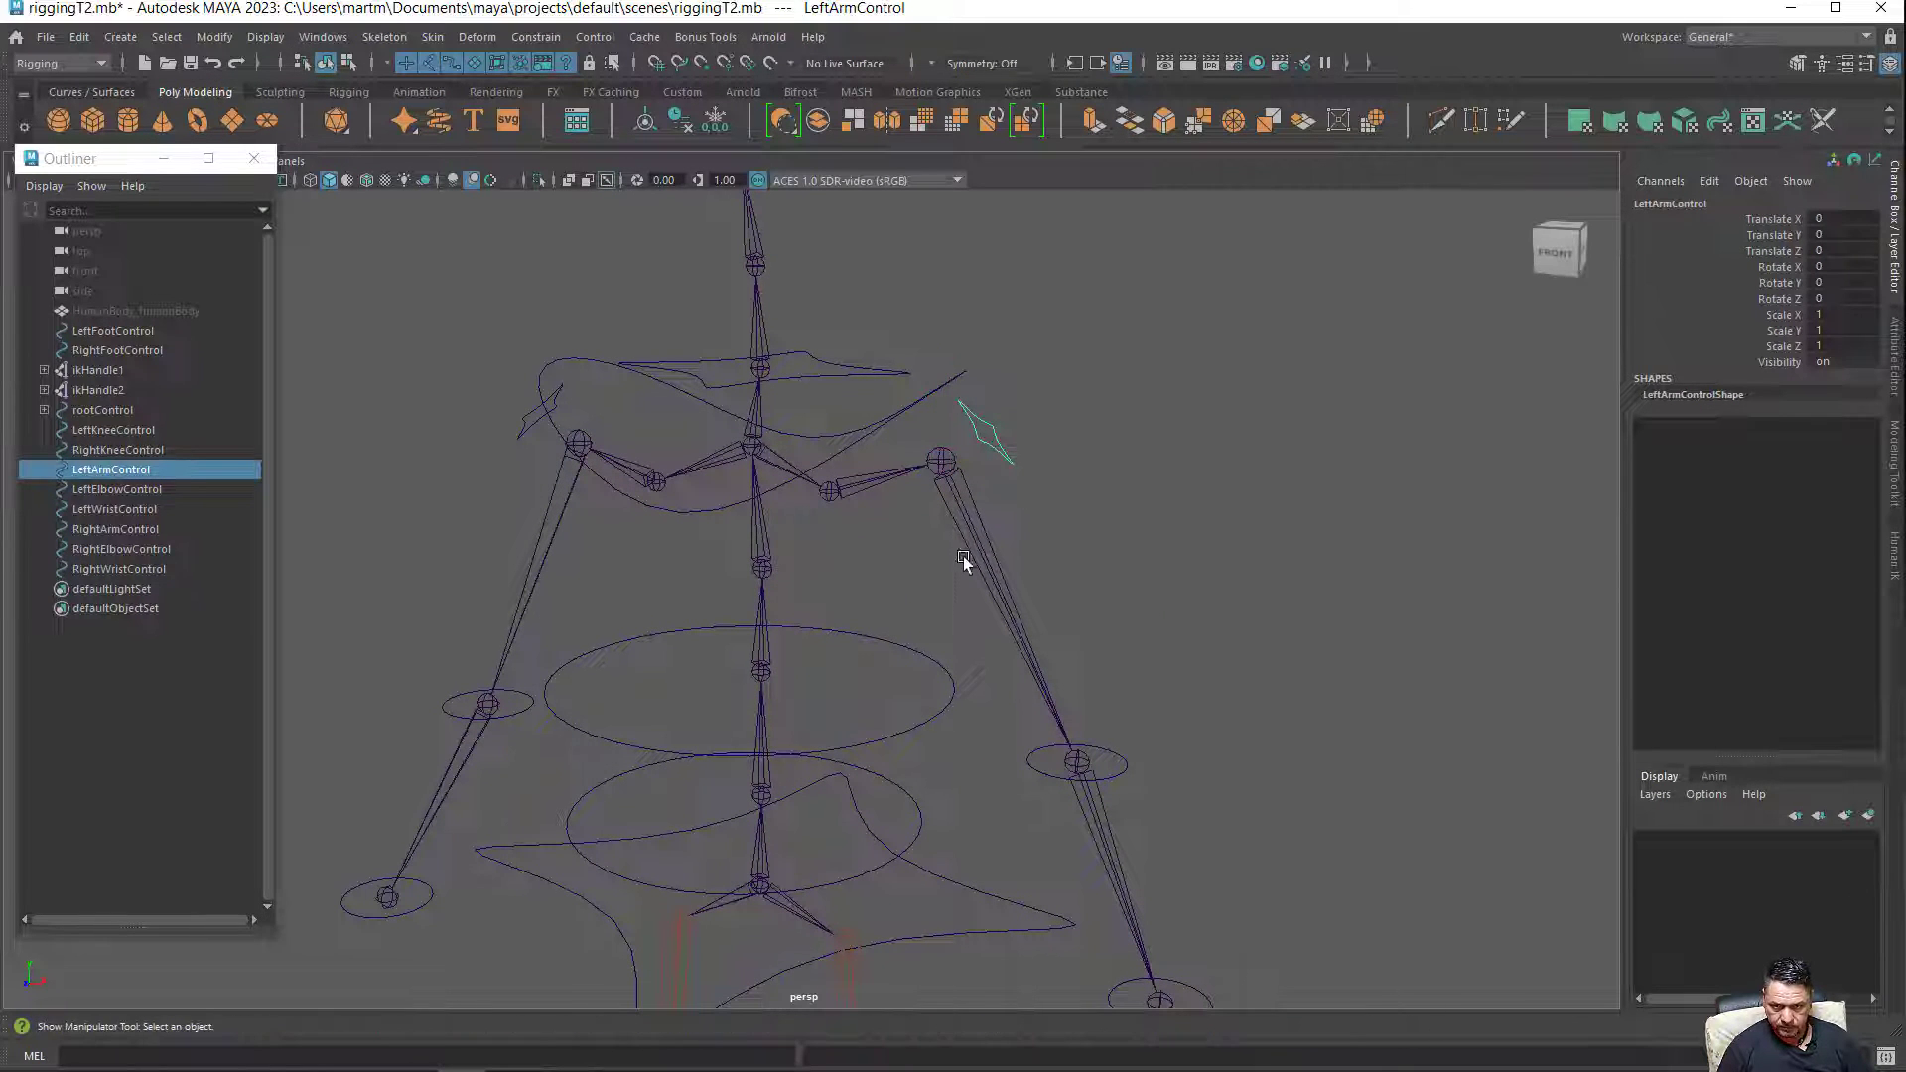
# Parent-constrain the left shoulder joint to LeftArmControl using reset defaults with Maintain offset.
pyautogui.keyDown('shift'); pyautogui.click(940, 464); pyautogui.keyUp('shift')
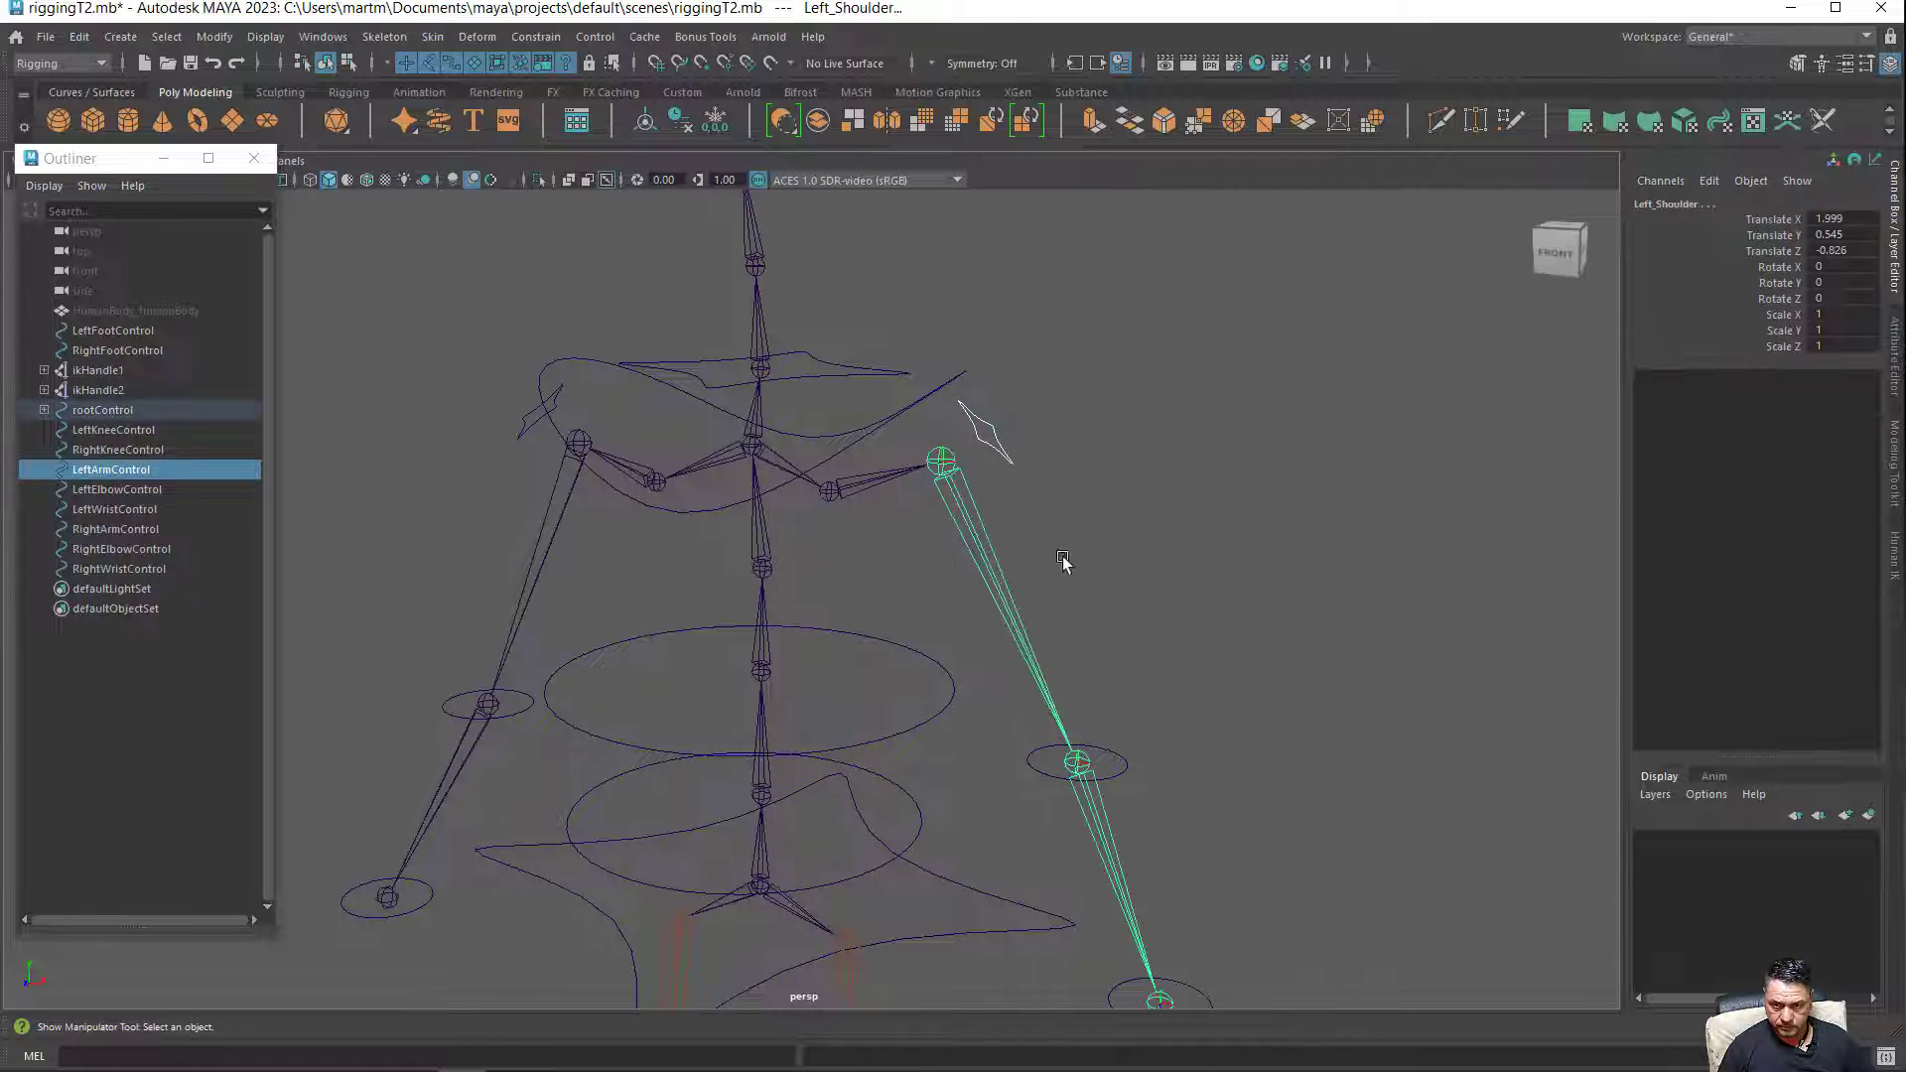
pyautogui.click(523, 36)
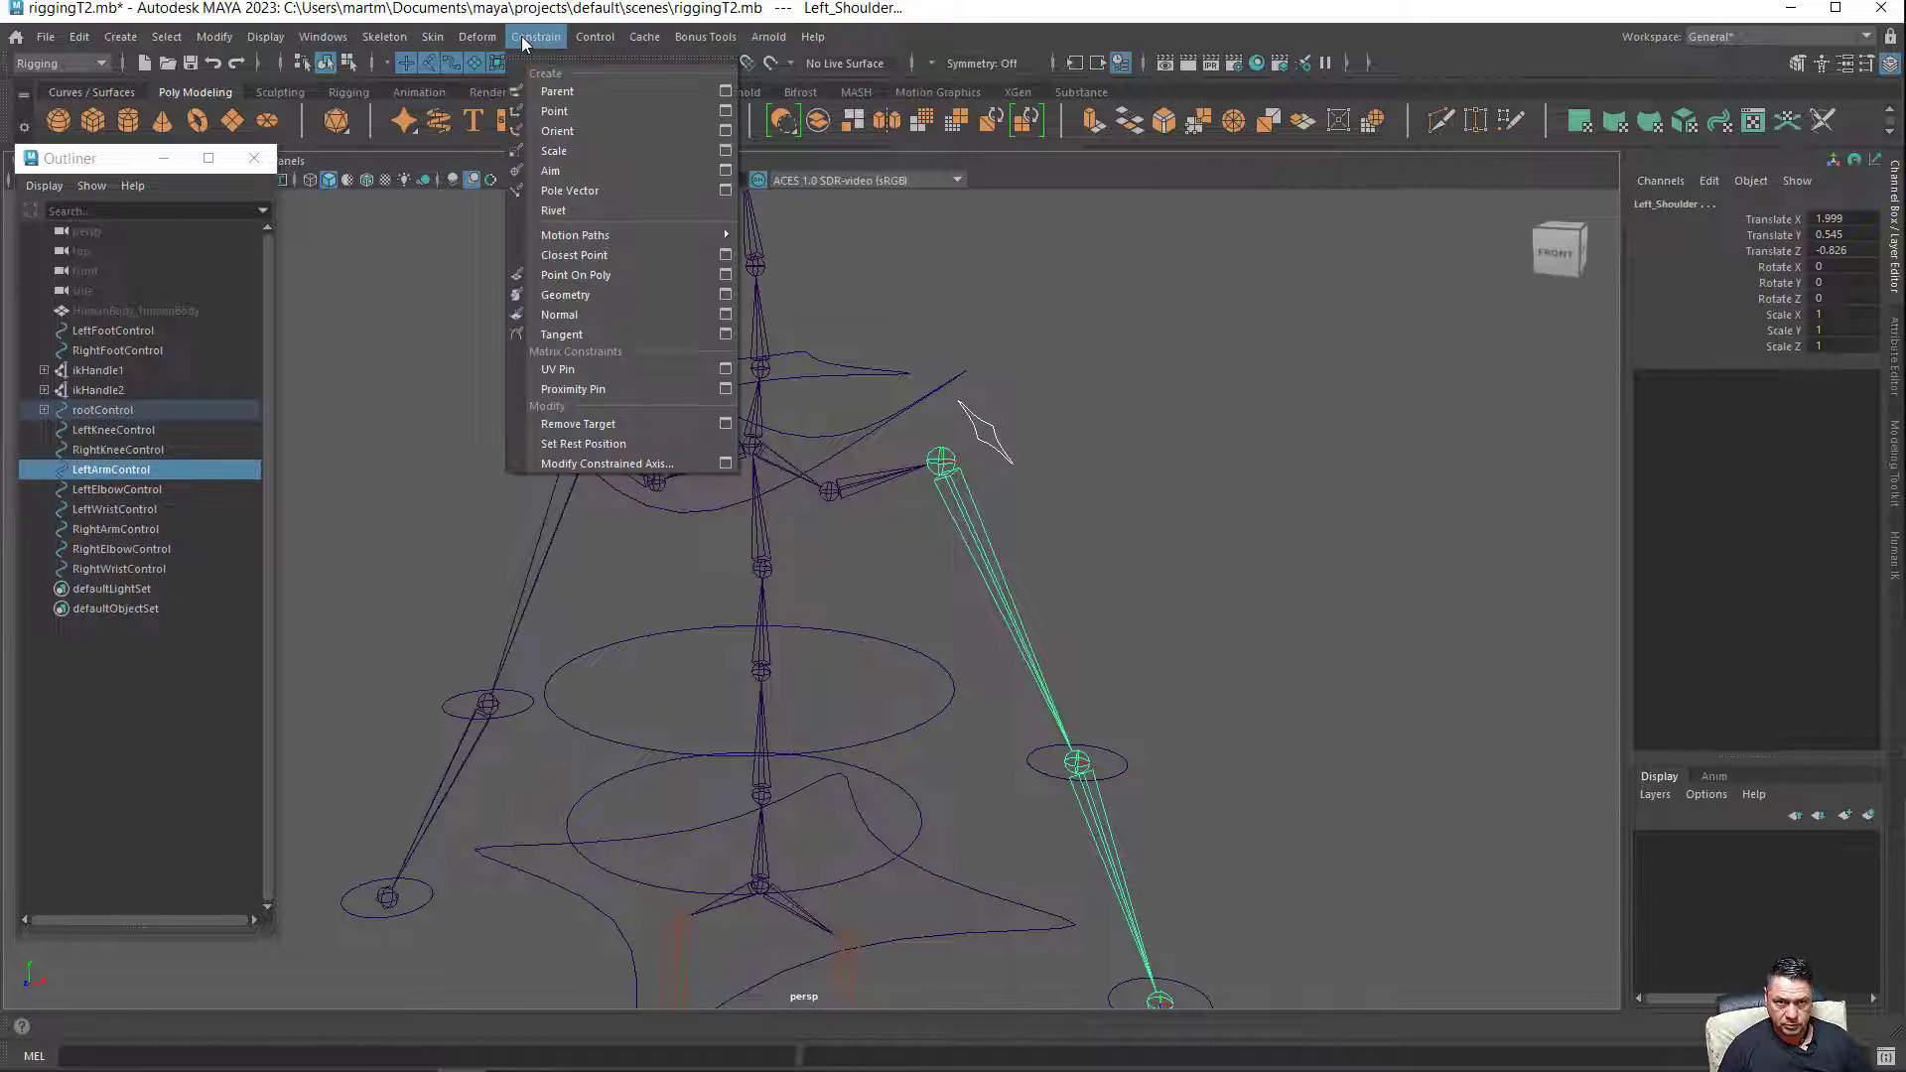
pyautogui.click(724, 89)
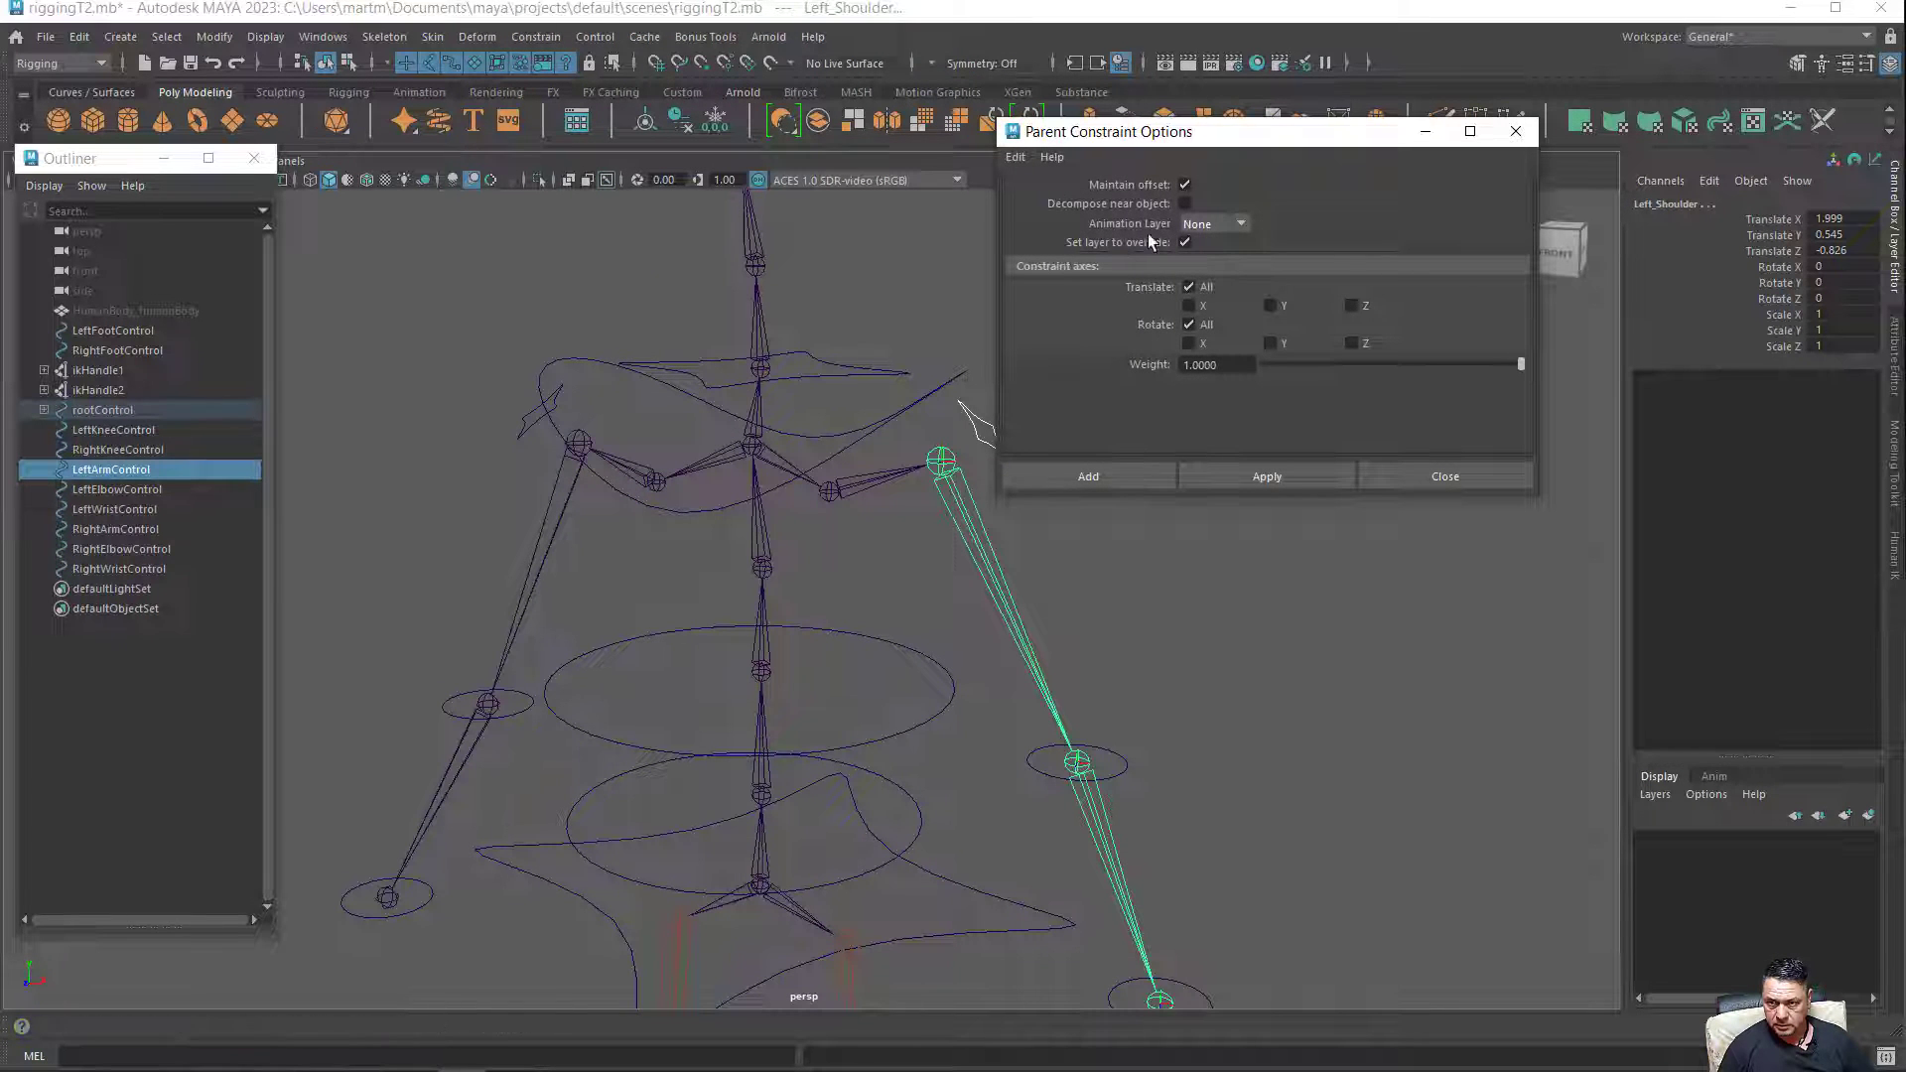
pyautogui.click(1024, 160)
pyautogui.click(1042, 197)
pyautogui.click(1248, 484)
pyautogui.moveTo(1272, 140); pyautogui.dragTo(1494, 142)
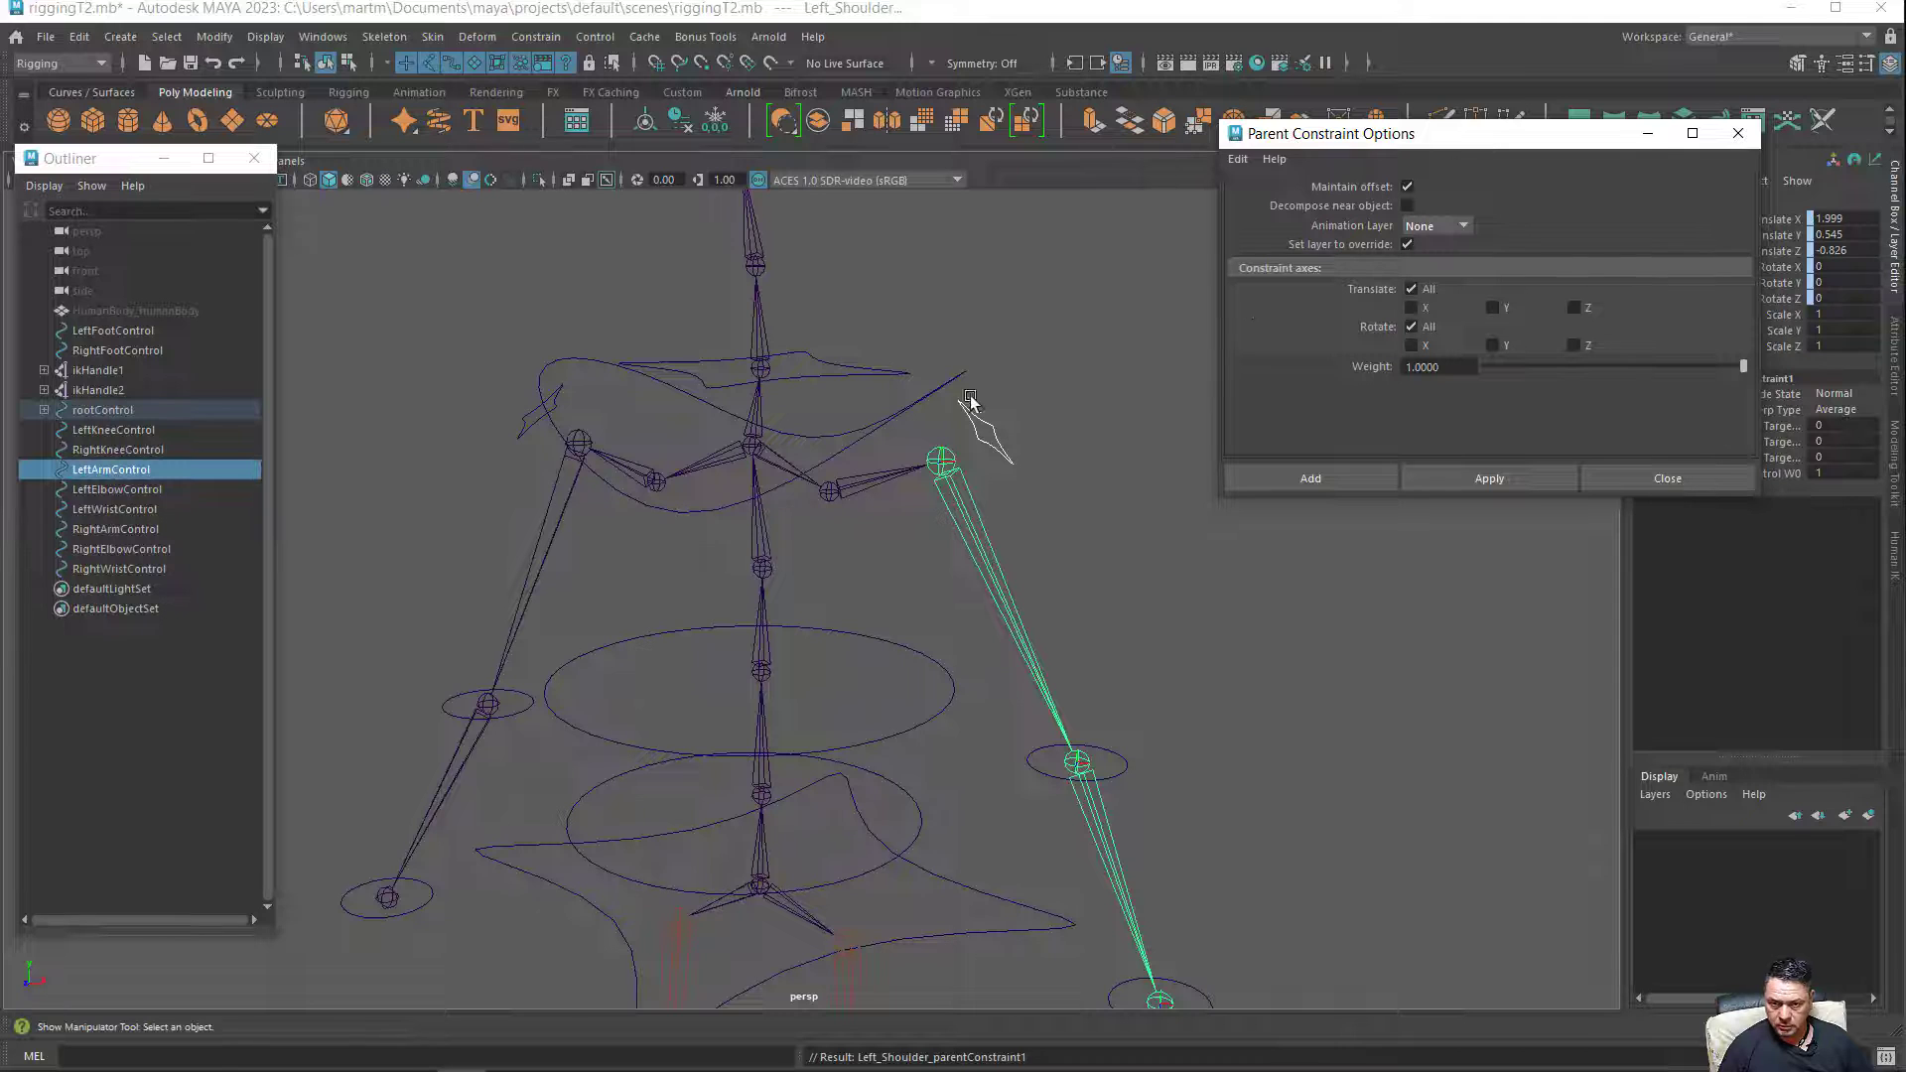
pyautogui.moveTo(1085, 502)
pyautogui.keyDown('alt'); pyautogui.mouseDown()
pyautogui.moveTo(1150, 500)
pyautogui.moveTo(1072, 553)
pyautogui.mouseUp(); pyautogui.keyUp('alt')
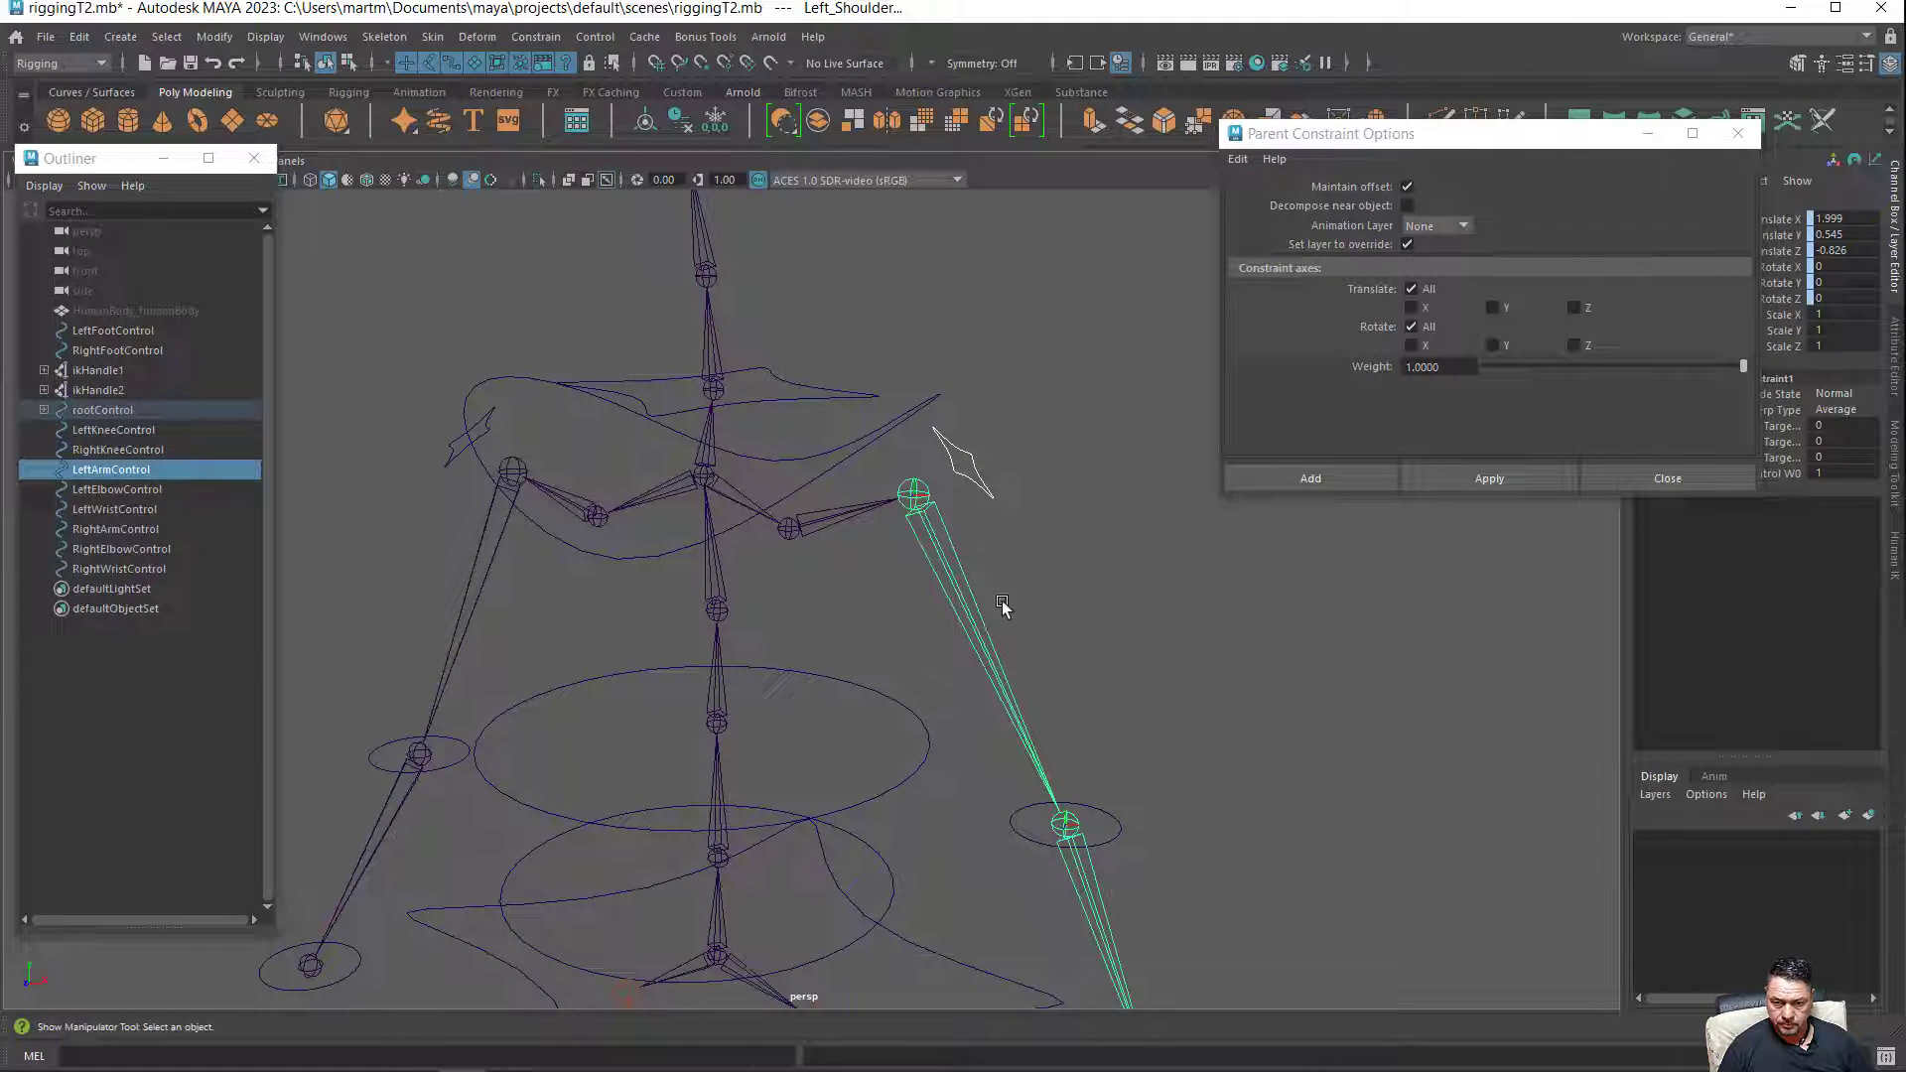
pyautogui.click(865, 691)
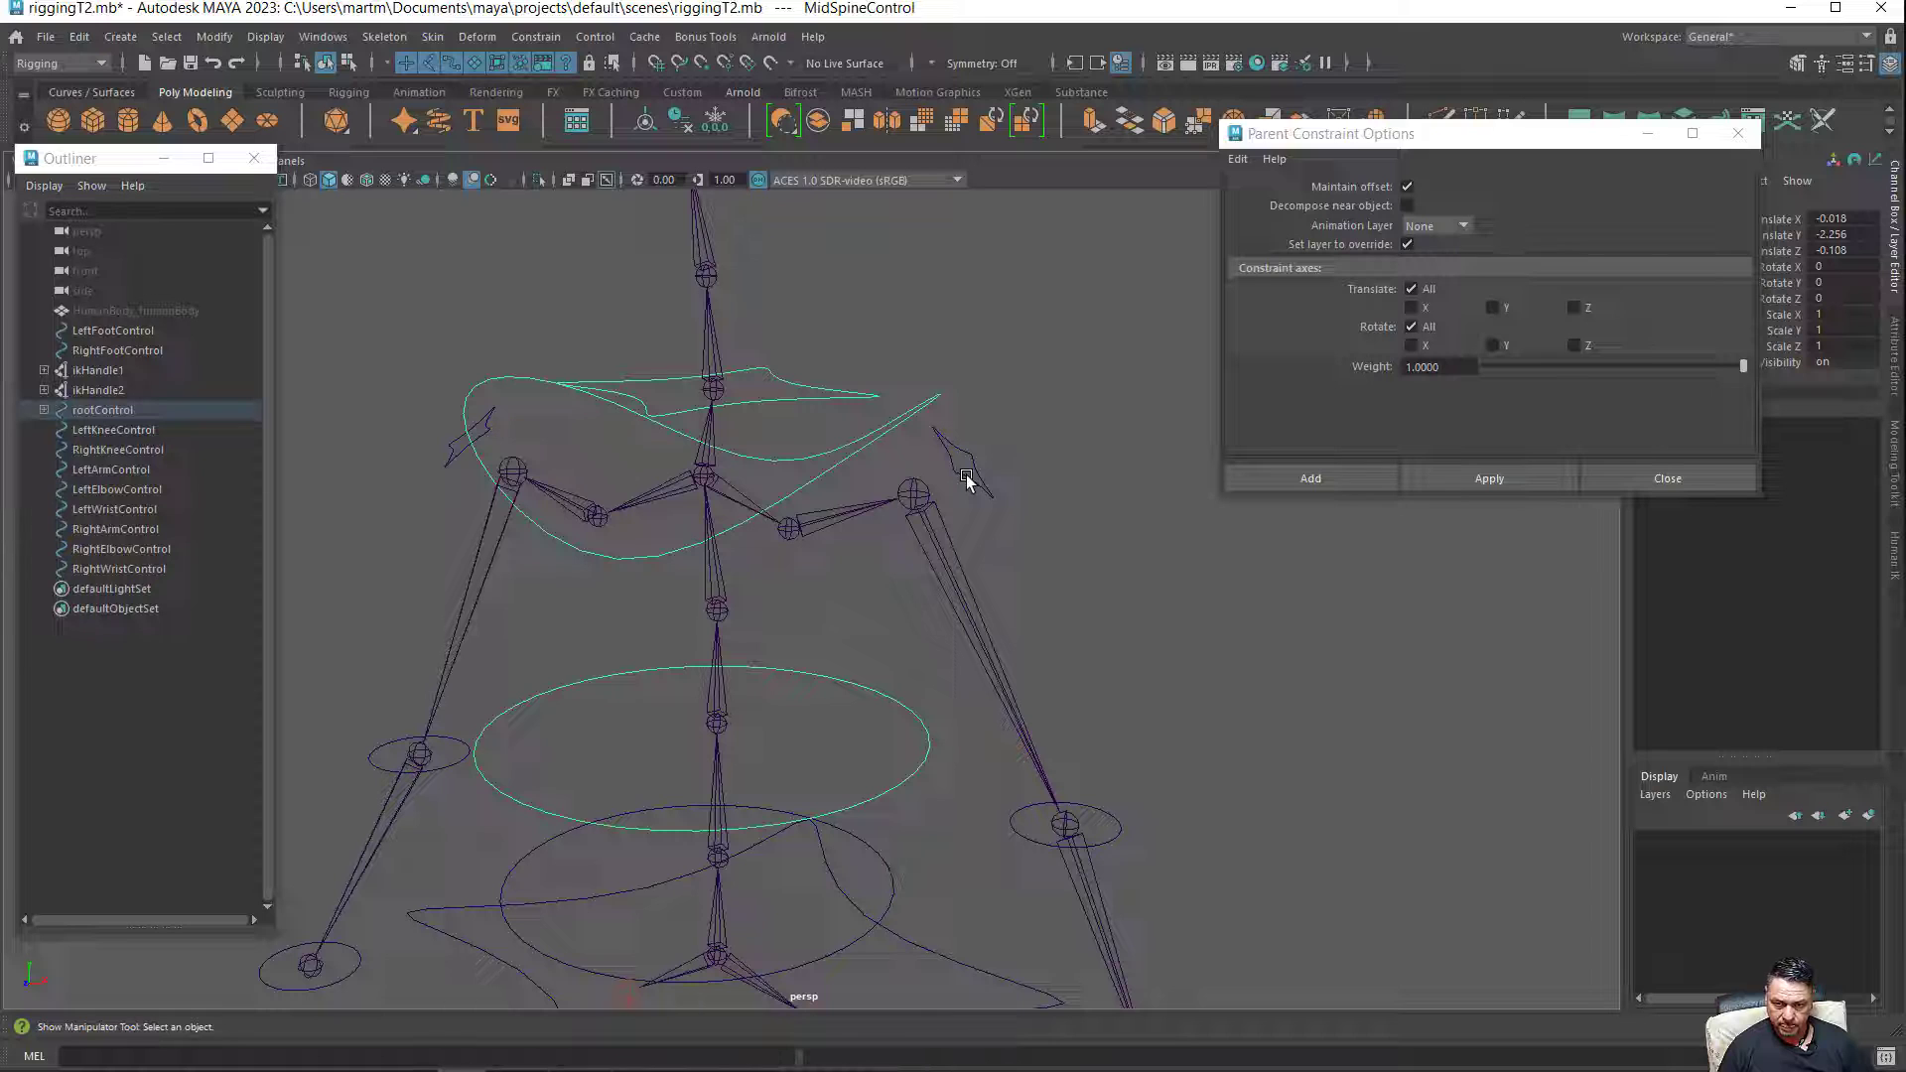
# Parent LeftArmControl under TopSpineControl.
pyautogui.click(962, 476)
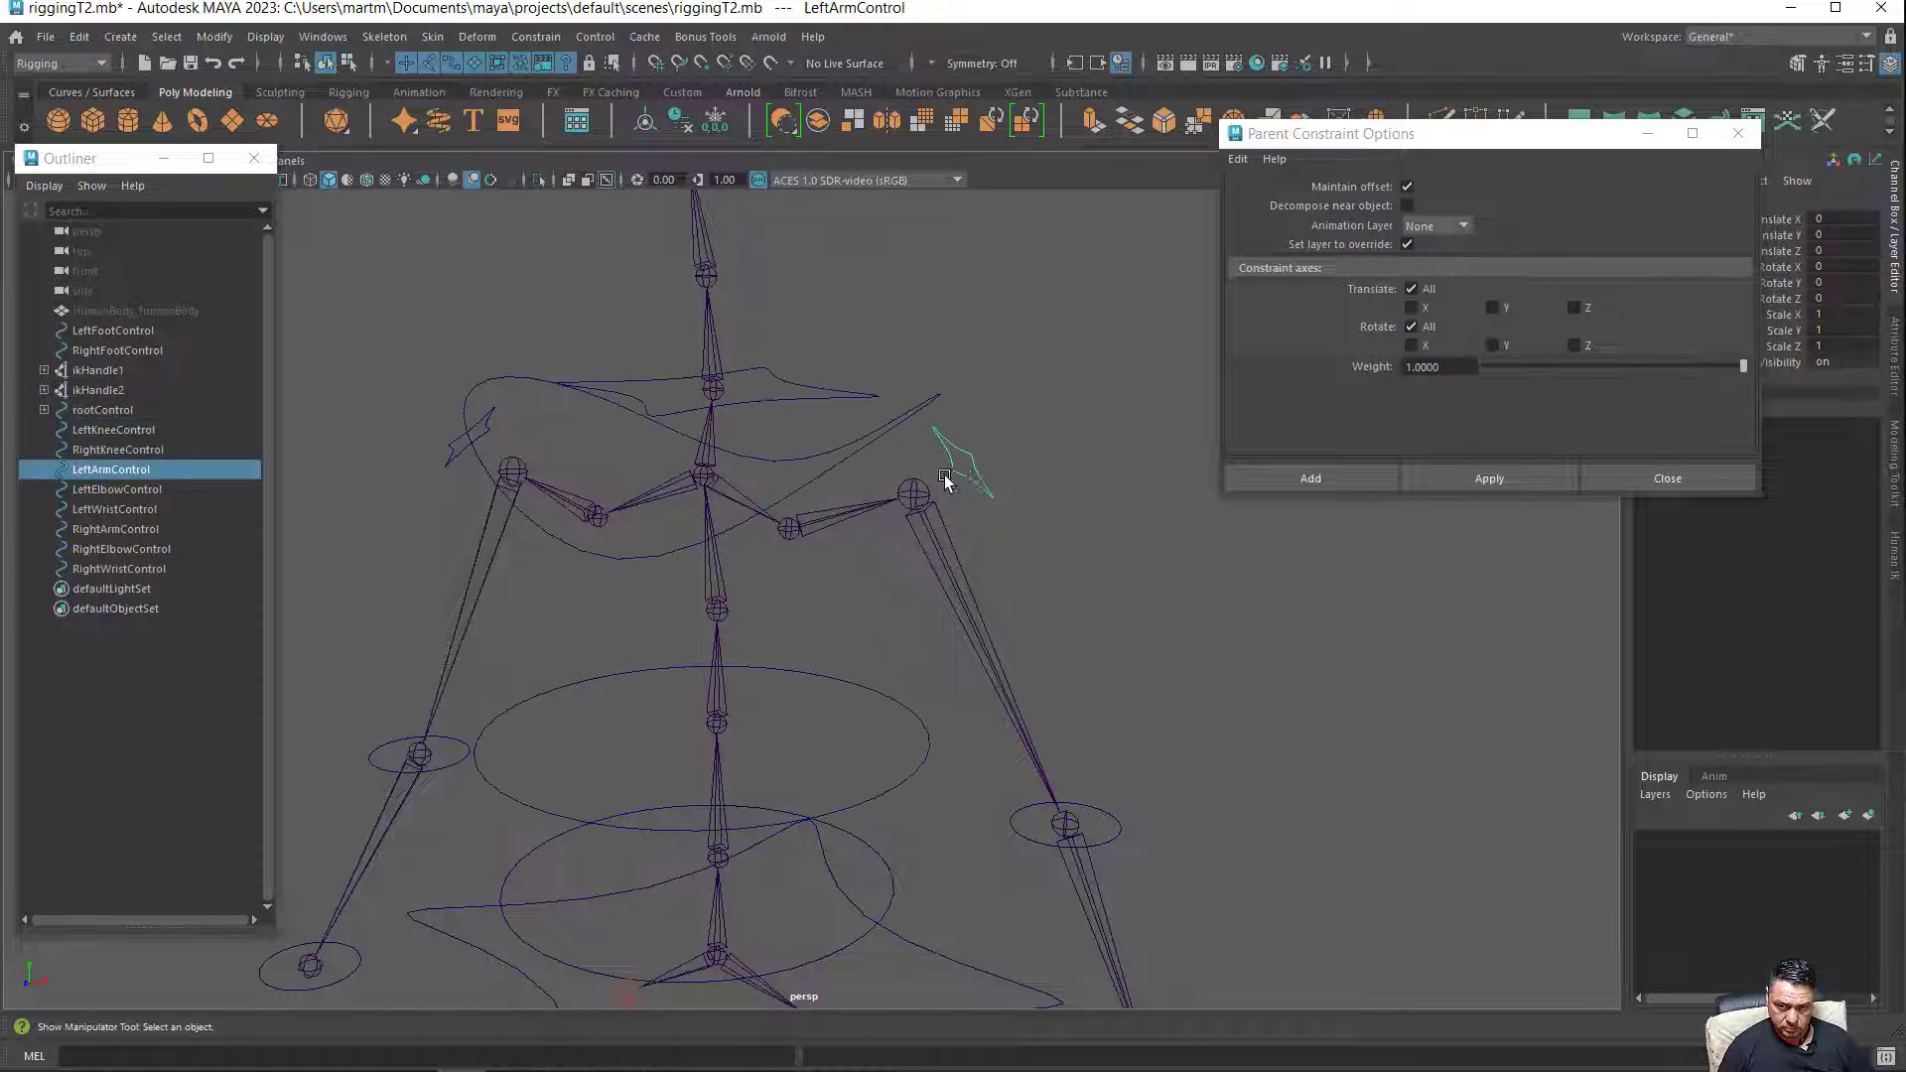
pyautogui.click(860, 455)
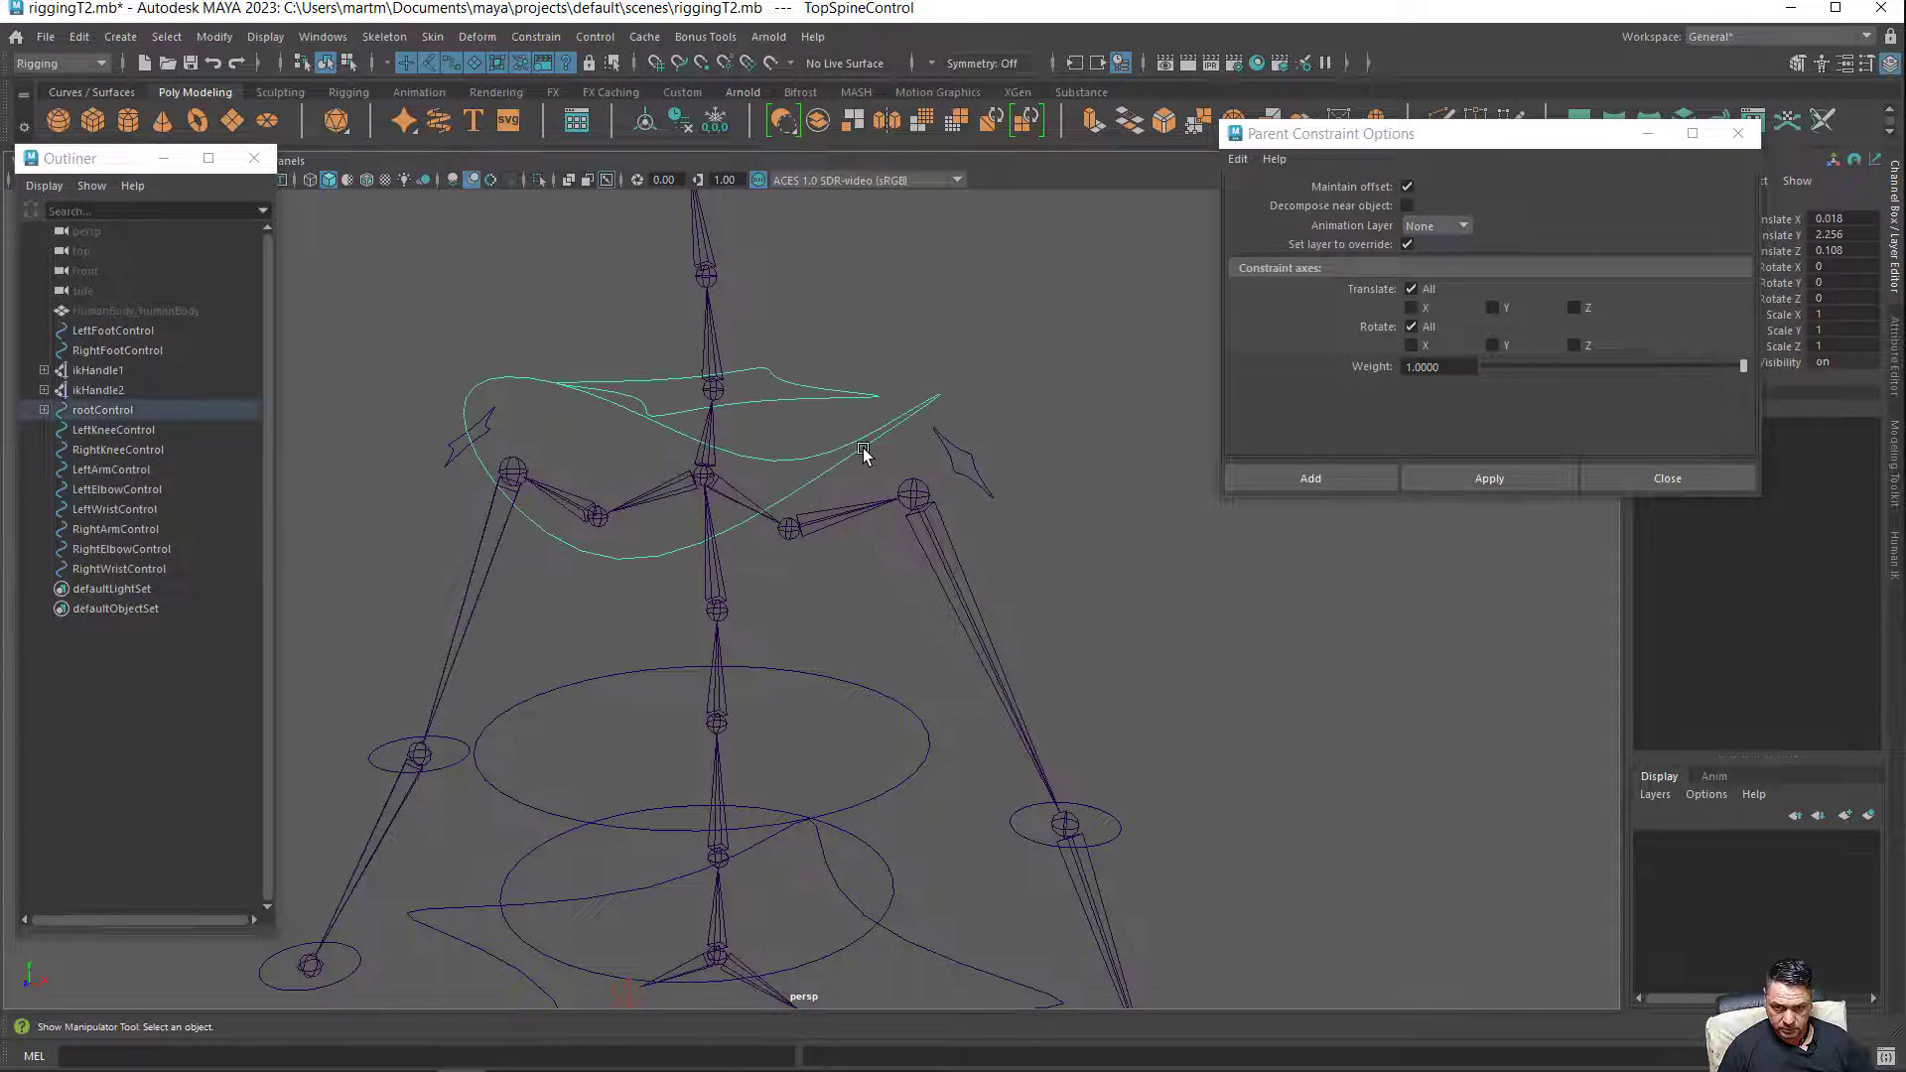
pyautogui.click(967, 478)
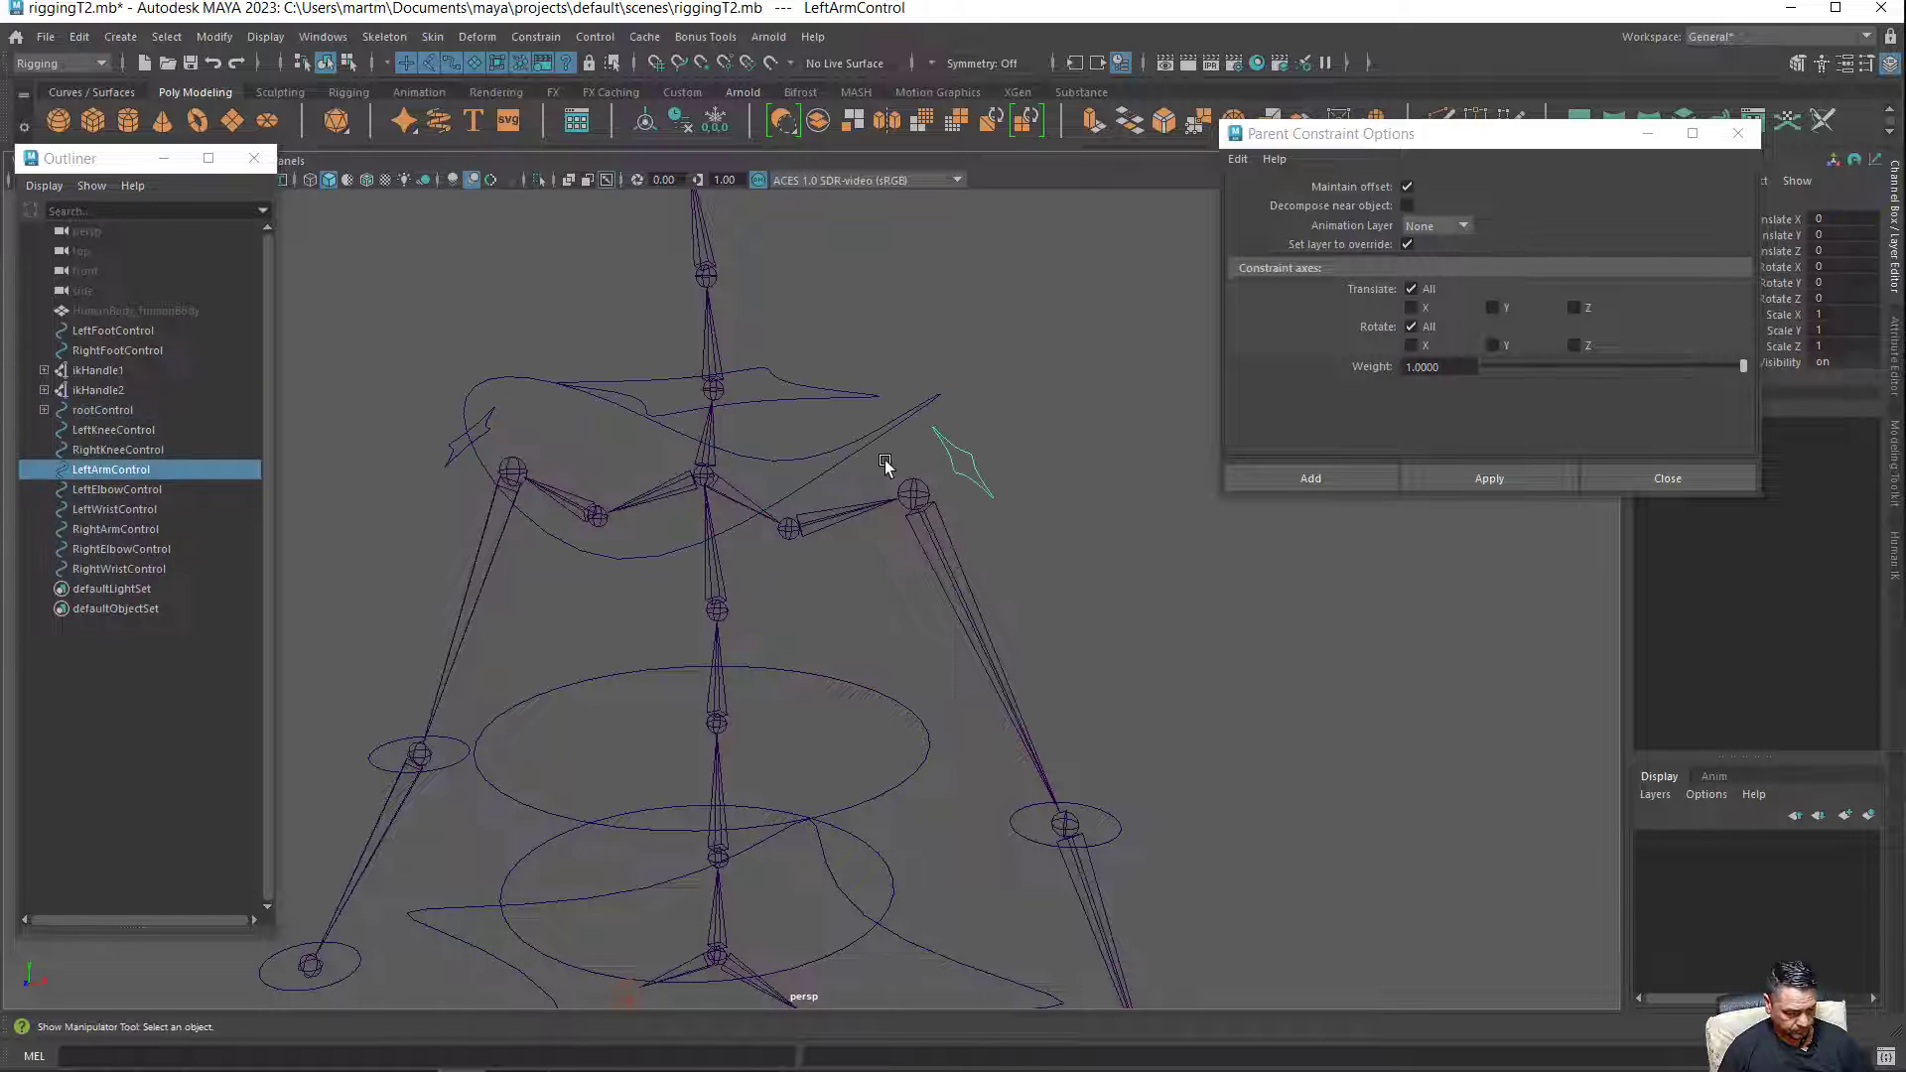
pyautogui.keyDown('shift'); pyautogui.click(872, 438); pyautogui.keyUp('shift')
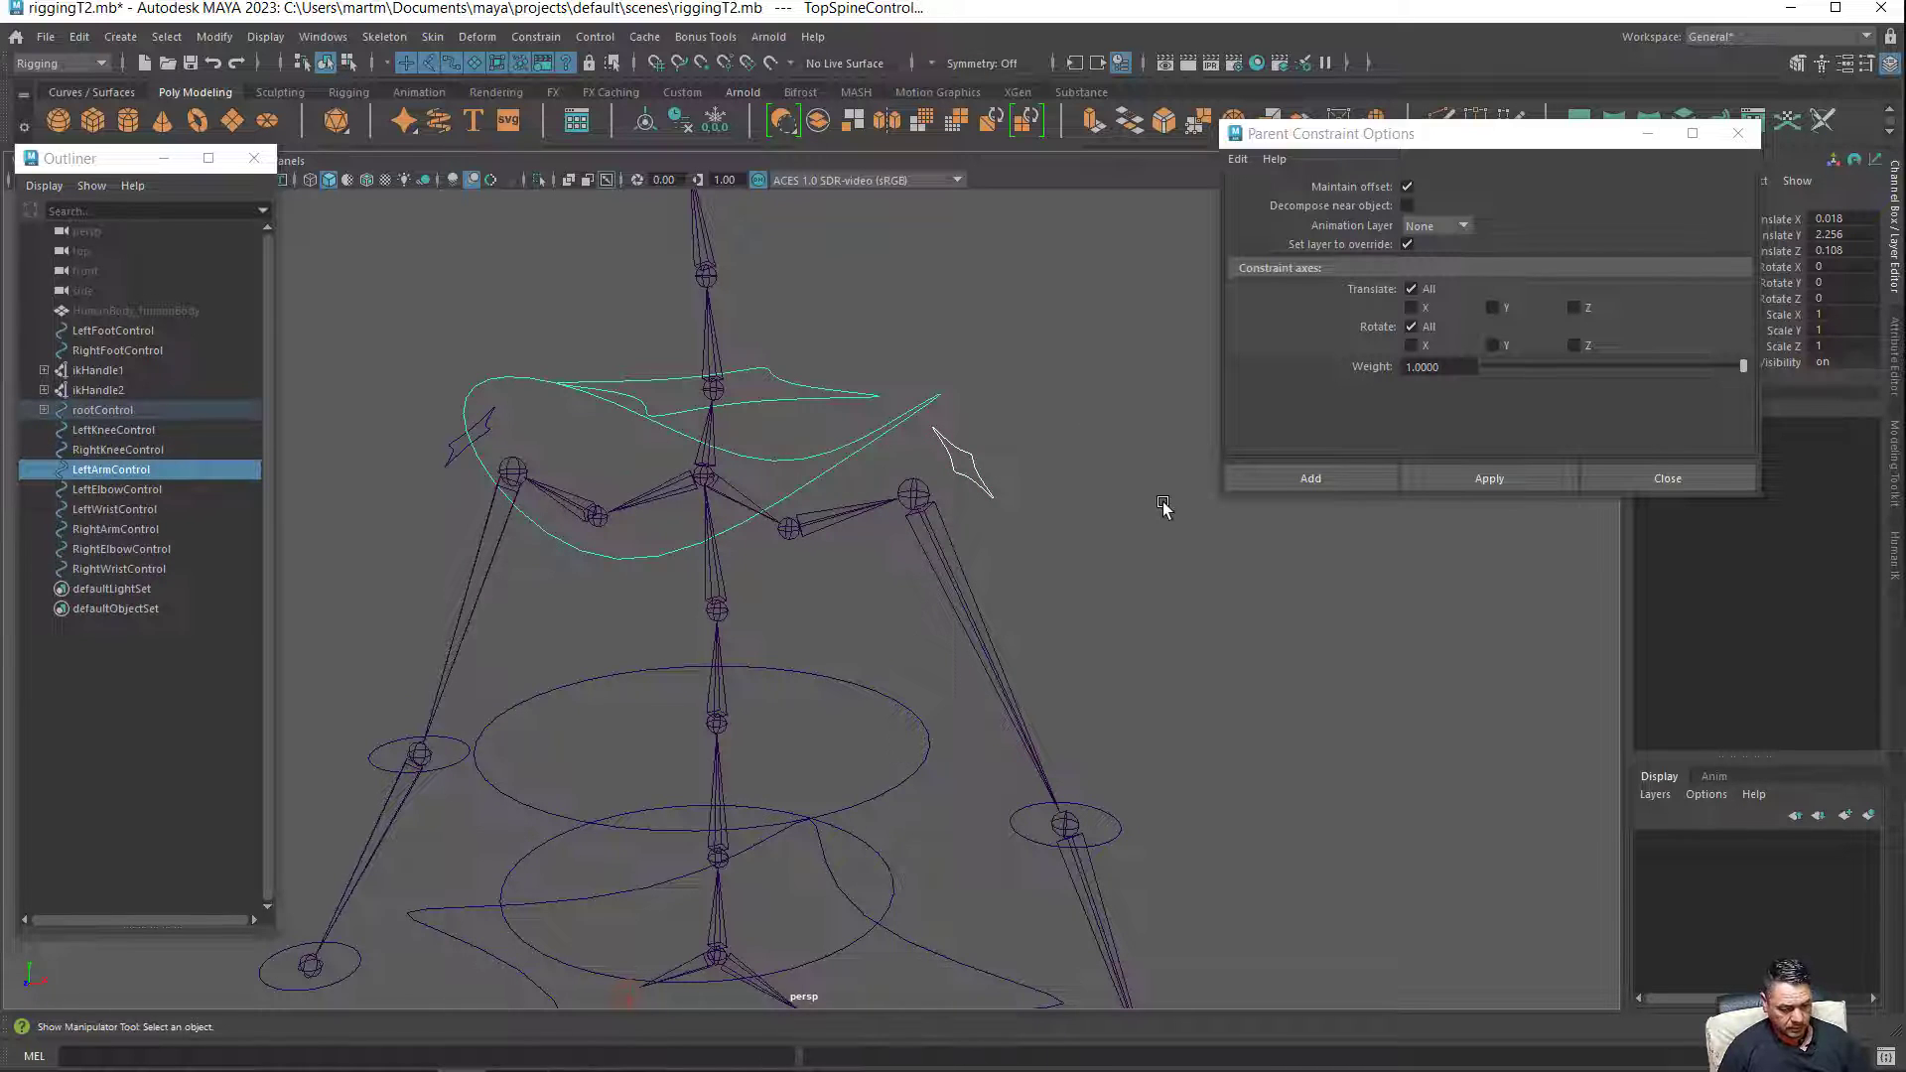
pyautogui.press('p')
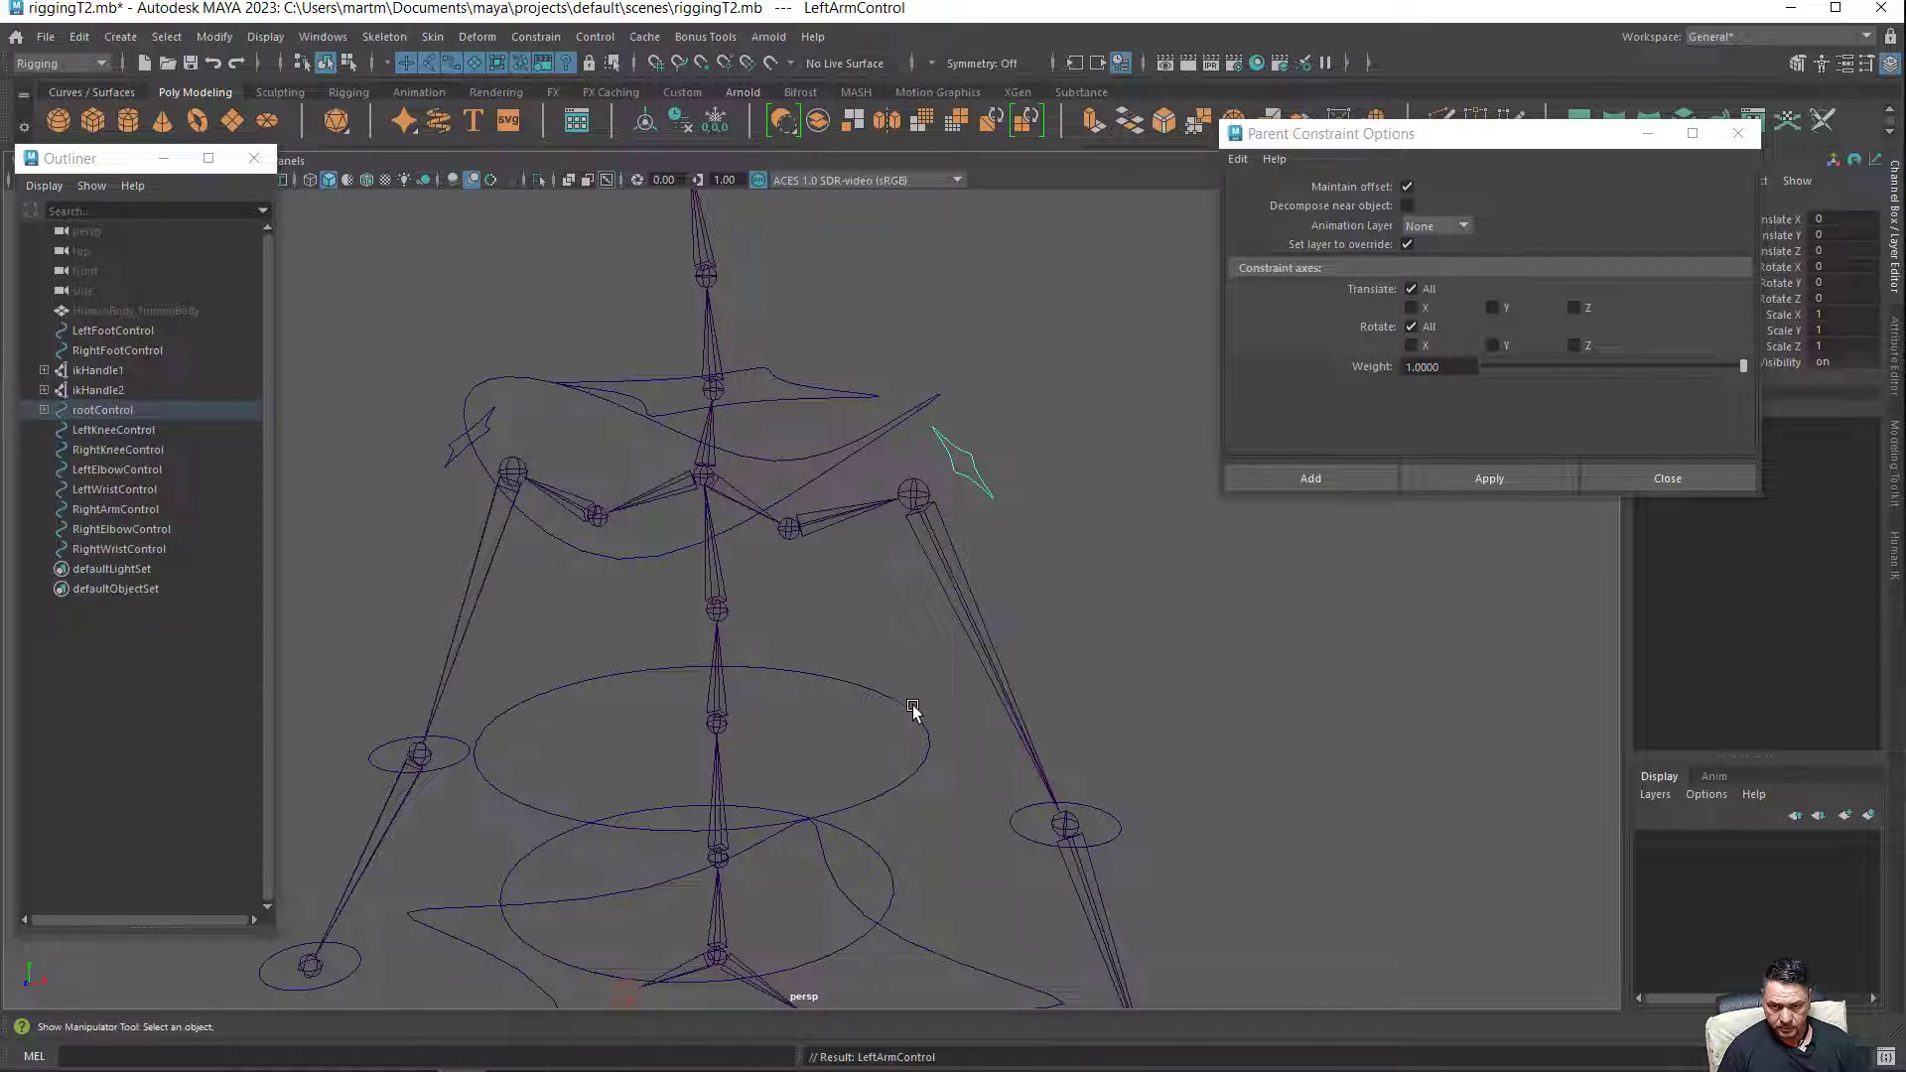
# Select MidSpineControl and orbit the view to check the control hierarchy.
pyautogui.click(928, 711)
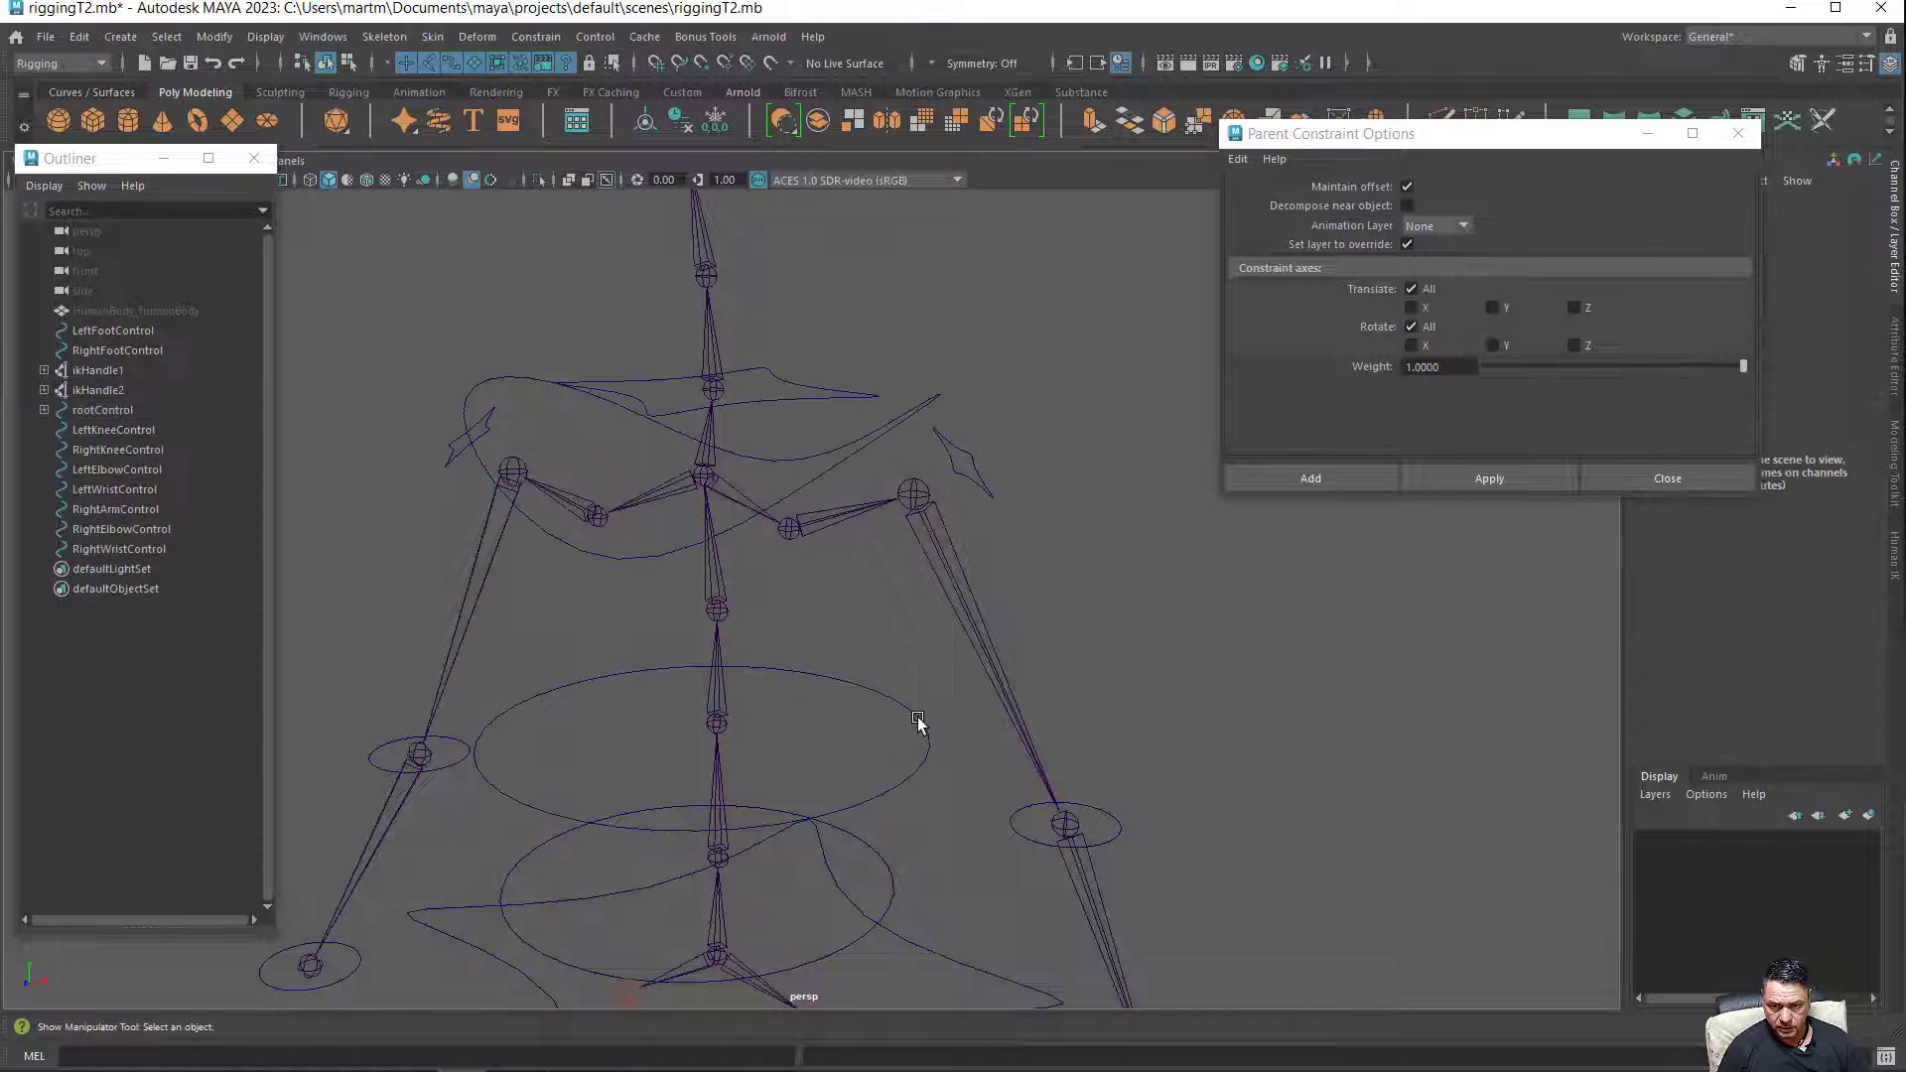
pyautogui.click(918, 721)
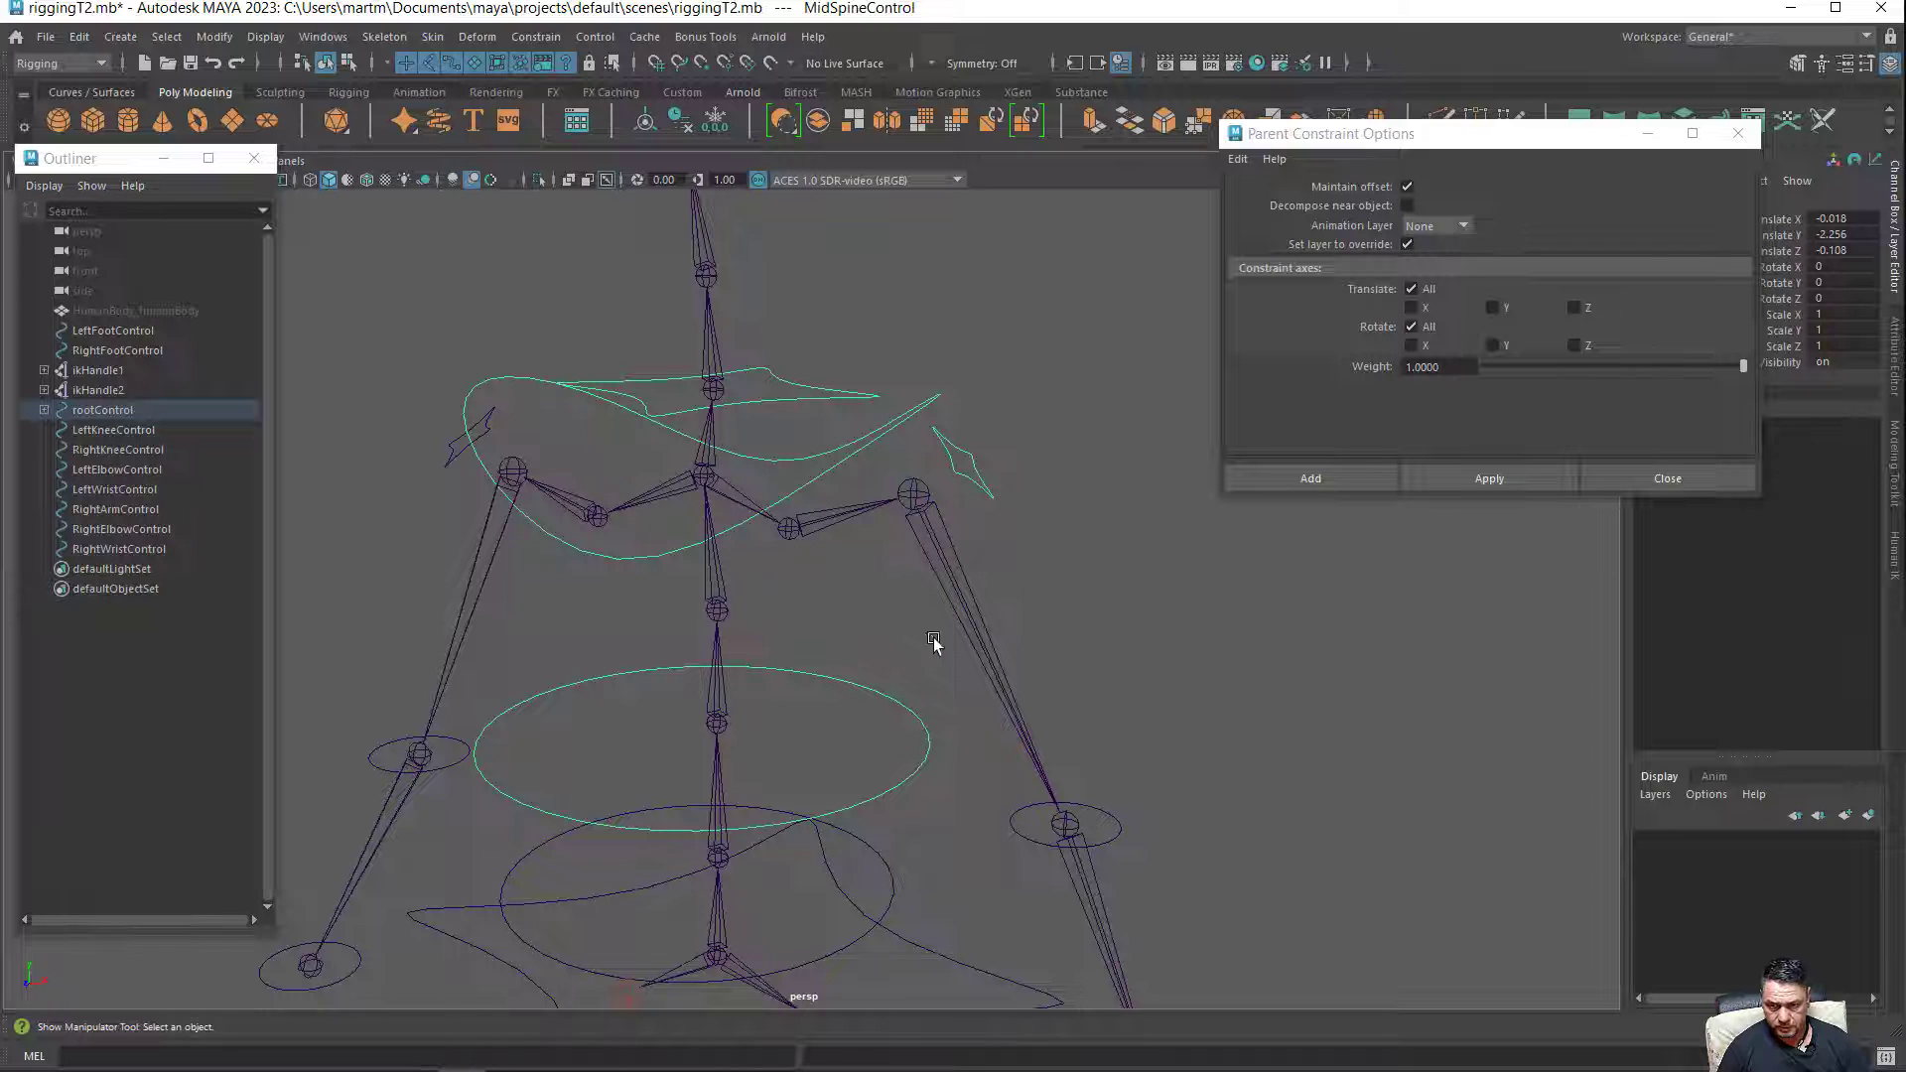
pyautogui.moveTo(1005, 670)
pyautogui.keyDown('alt'); pyautogui.mouseDown()
pyautogui.moveTo(961, 497)
pyautogui.moveTo(894, 467)
pyautogui.moveTo(893, 519)
pyautogui.moveTo(959, 667)
pyautogui.mouseUp(); pyautogui.keyUp('alt')
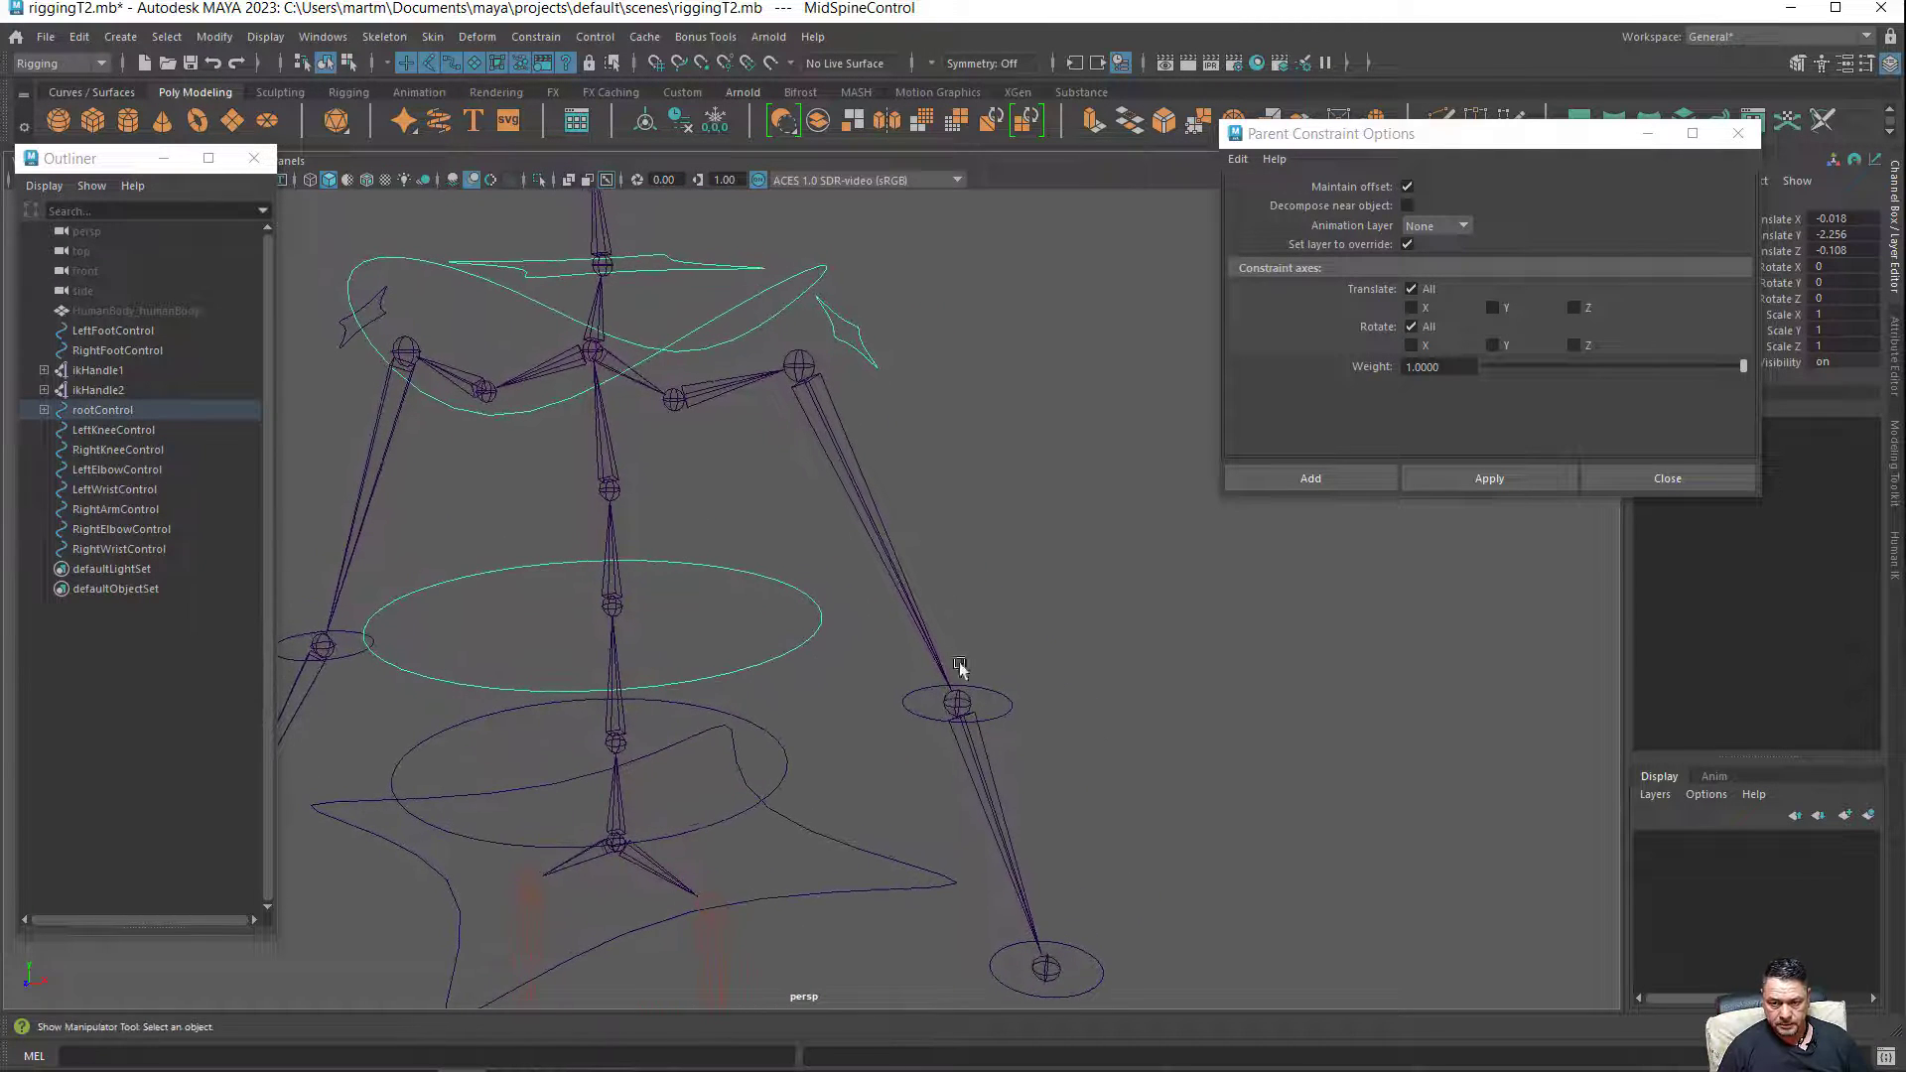
pyautogui.click(948, 722)
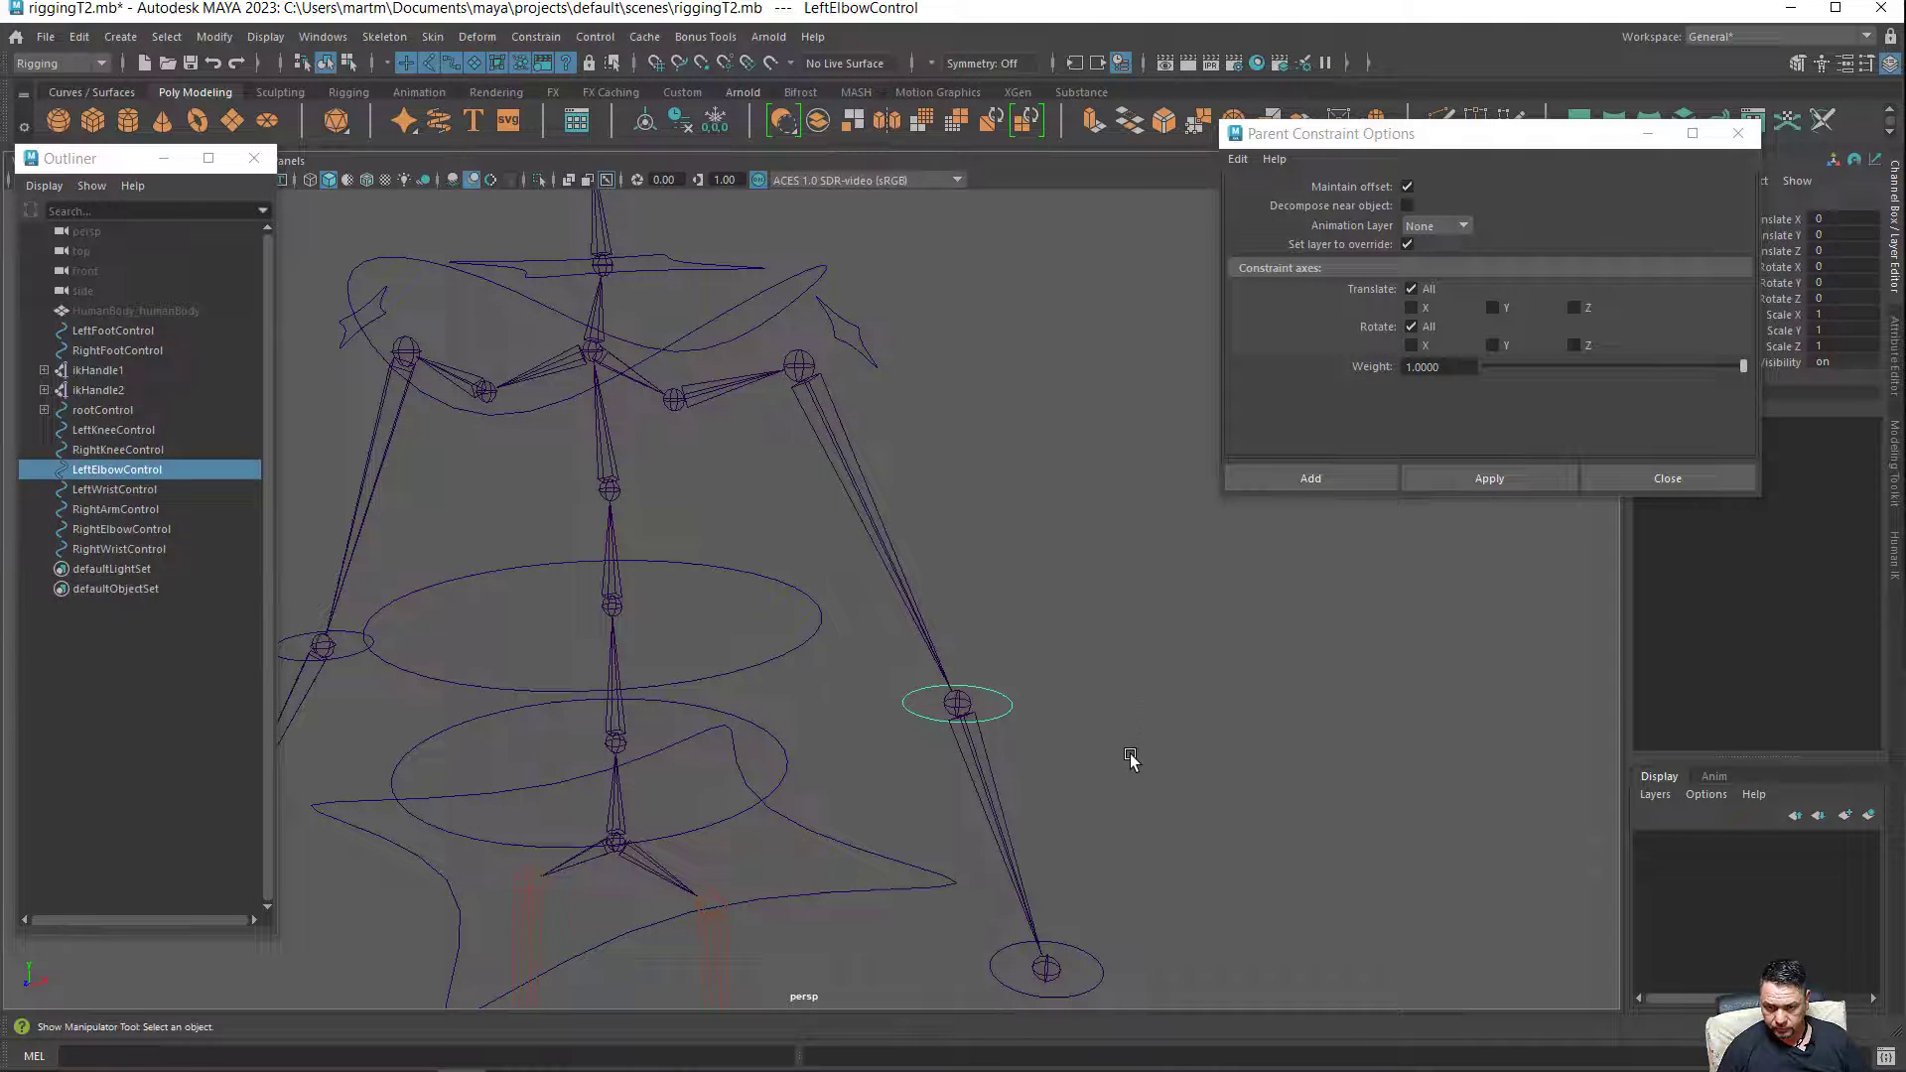
# Parent-constrain the left elbow joint to LeftElbowControl.
pyautogui.keyDown('alt'); pyautogui.moveTo(1181, 716); pyautogui.dragTo(1221, 706); pyautogui.keyUp('alt')
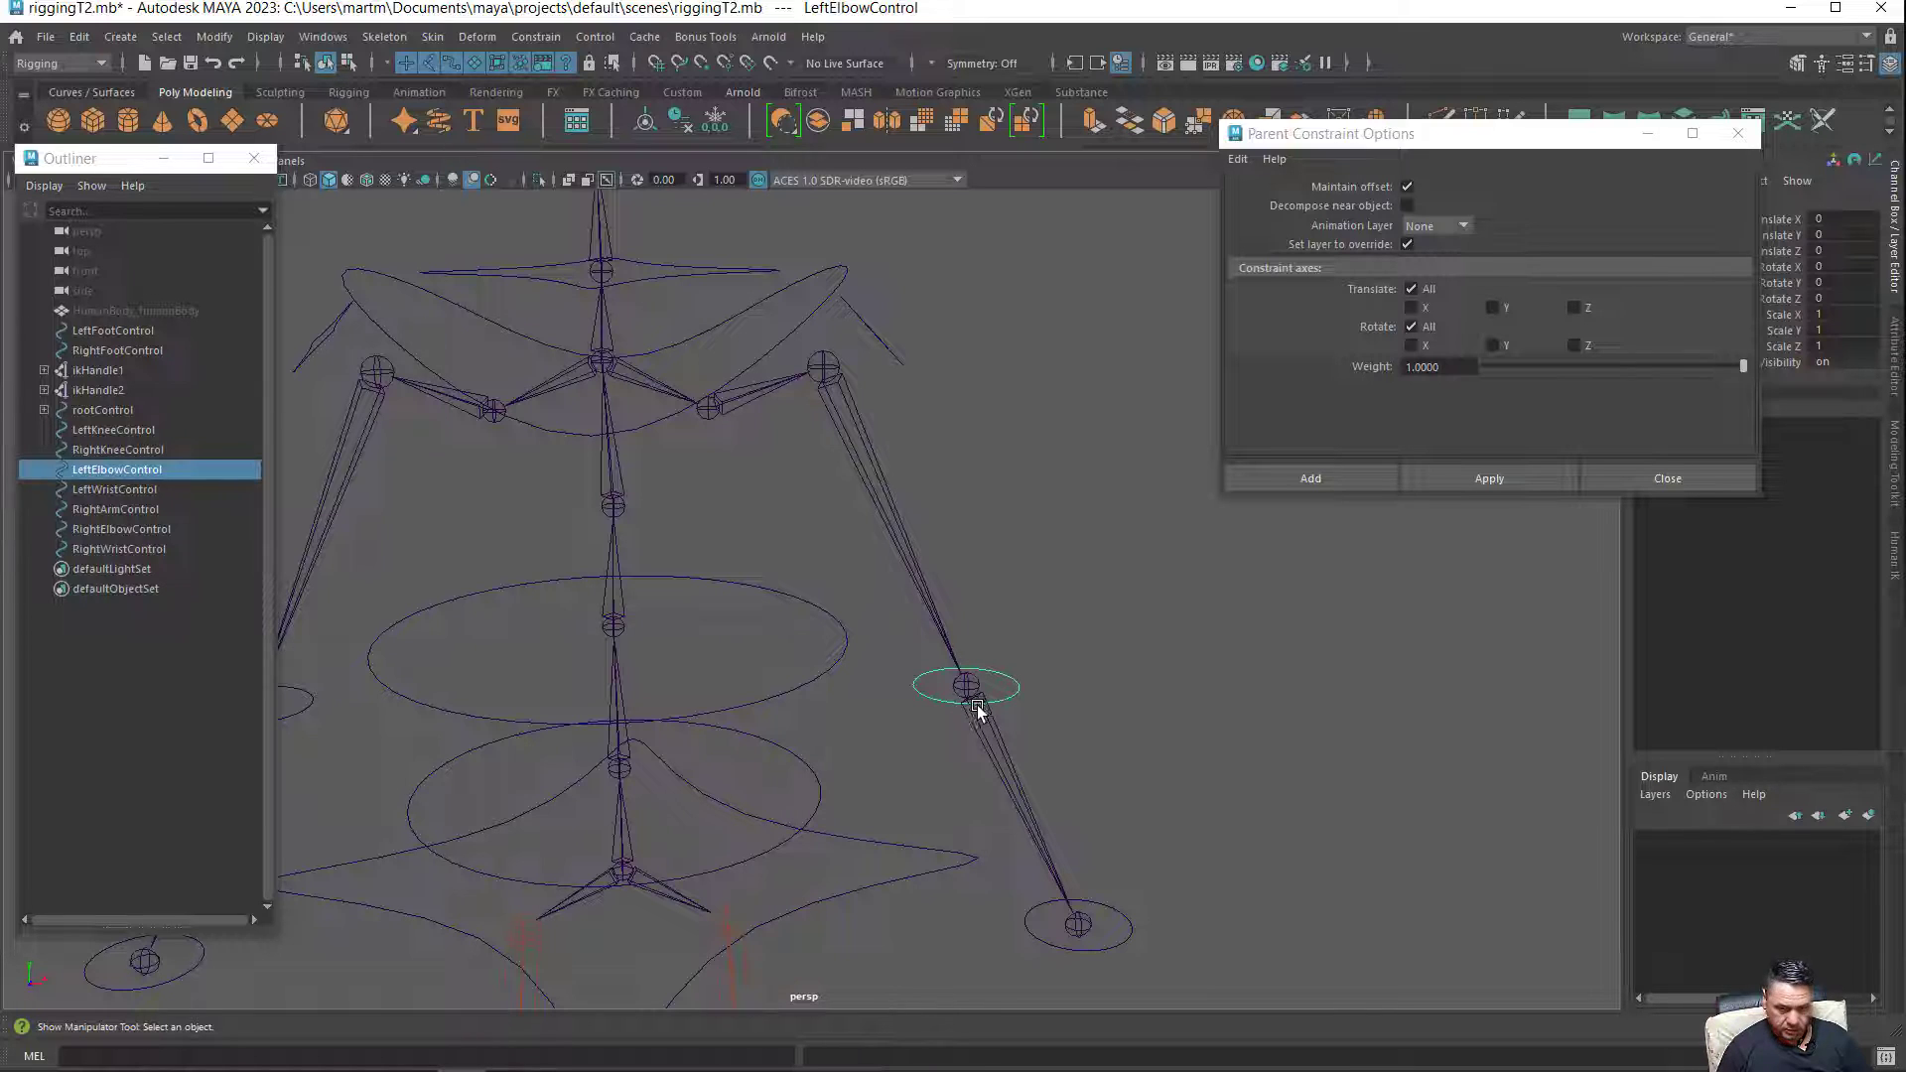
pyautogui.keyDown('shift'); pyautogui.click(968, 686); pyautogui.keyUp('shift')
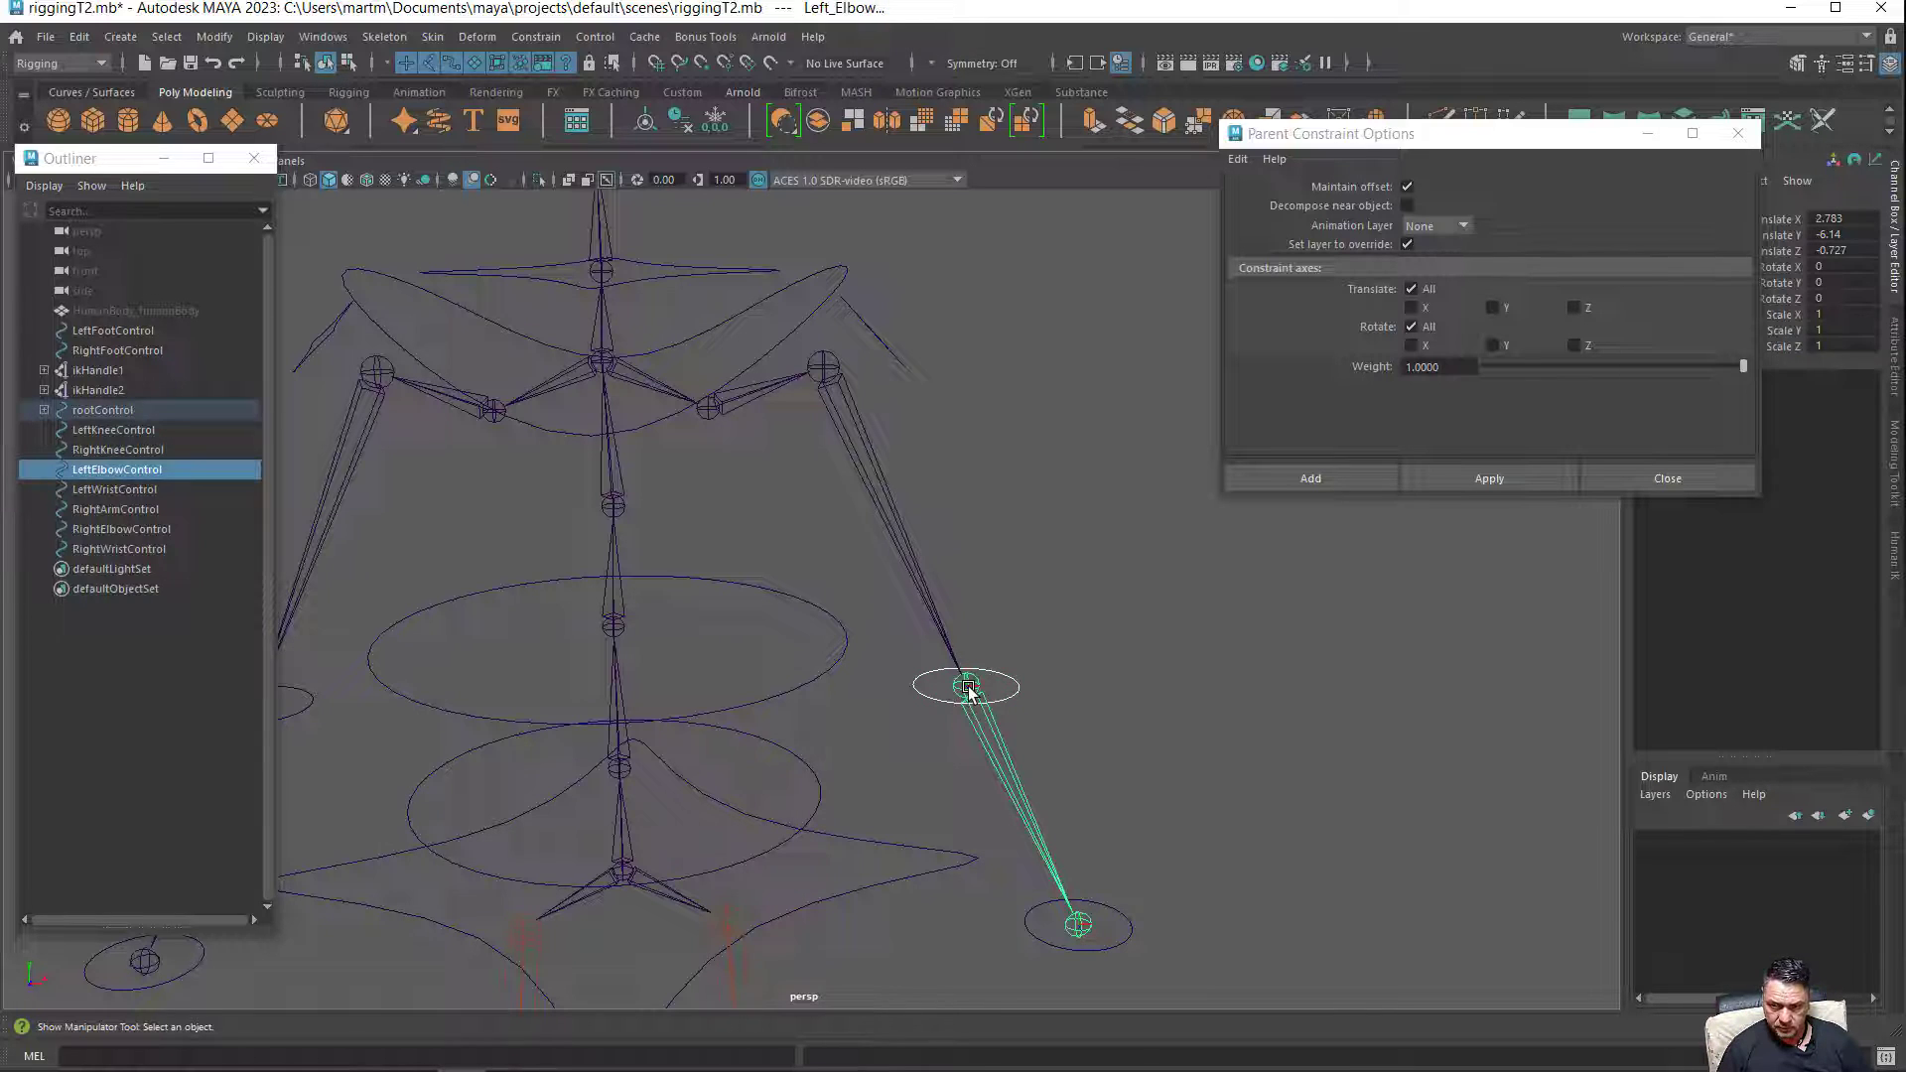
pyautogui.click(1475, 479)
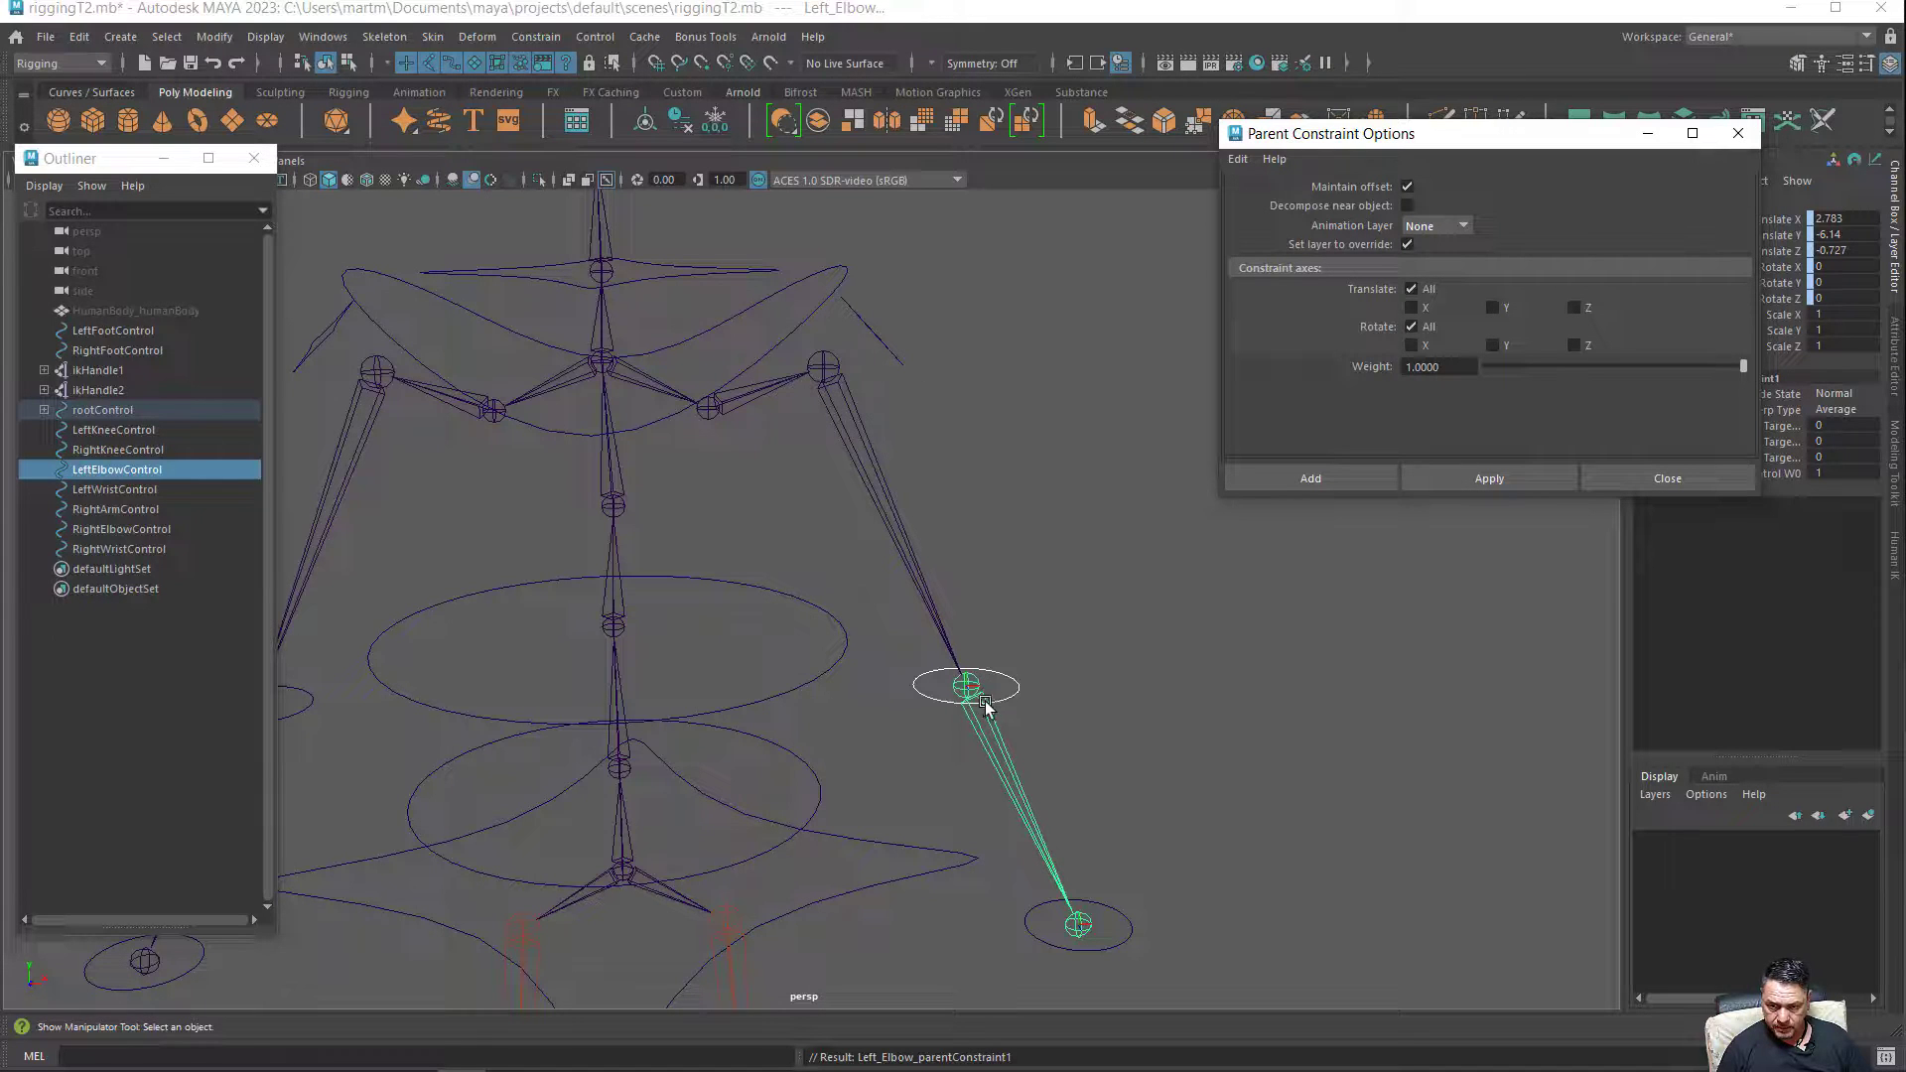
pyautogui.click(1064, 661)
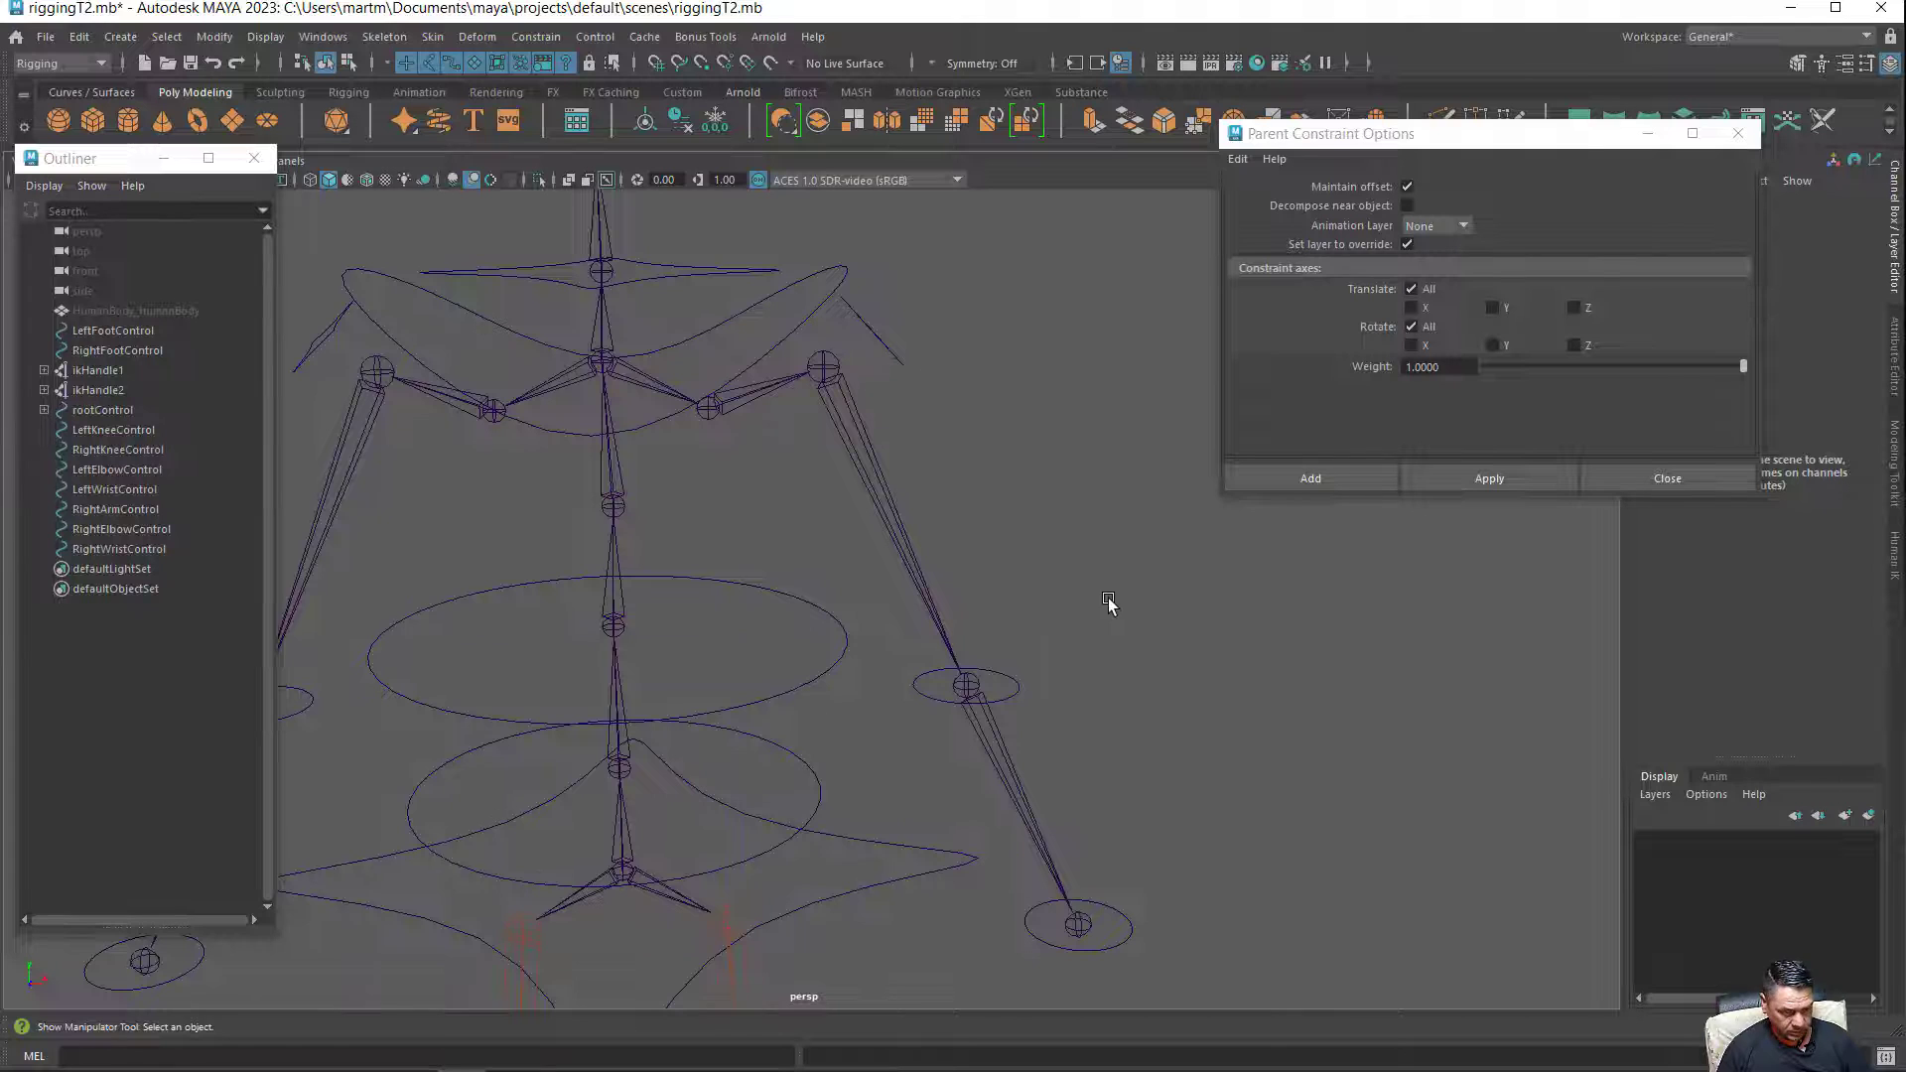
# Parent LeftElbowControl under LeftArmControl and check the hierarchy from rootControl.
pyautogui.keyDown('alt'); pyautogui.moveTo(1108, 603); pyautogui.dragTo(1006, 559); pyautogui.keyUp('alt')
pyautogui.keyDown('alt'); pyautogui.moveTo(1063, 638); pyautogui.dragTo(1047, 665); pyautogui.keyUp('alt')
pyautogui.click(990, 689)
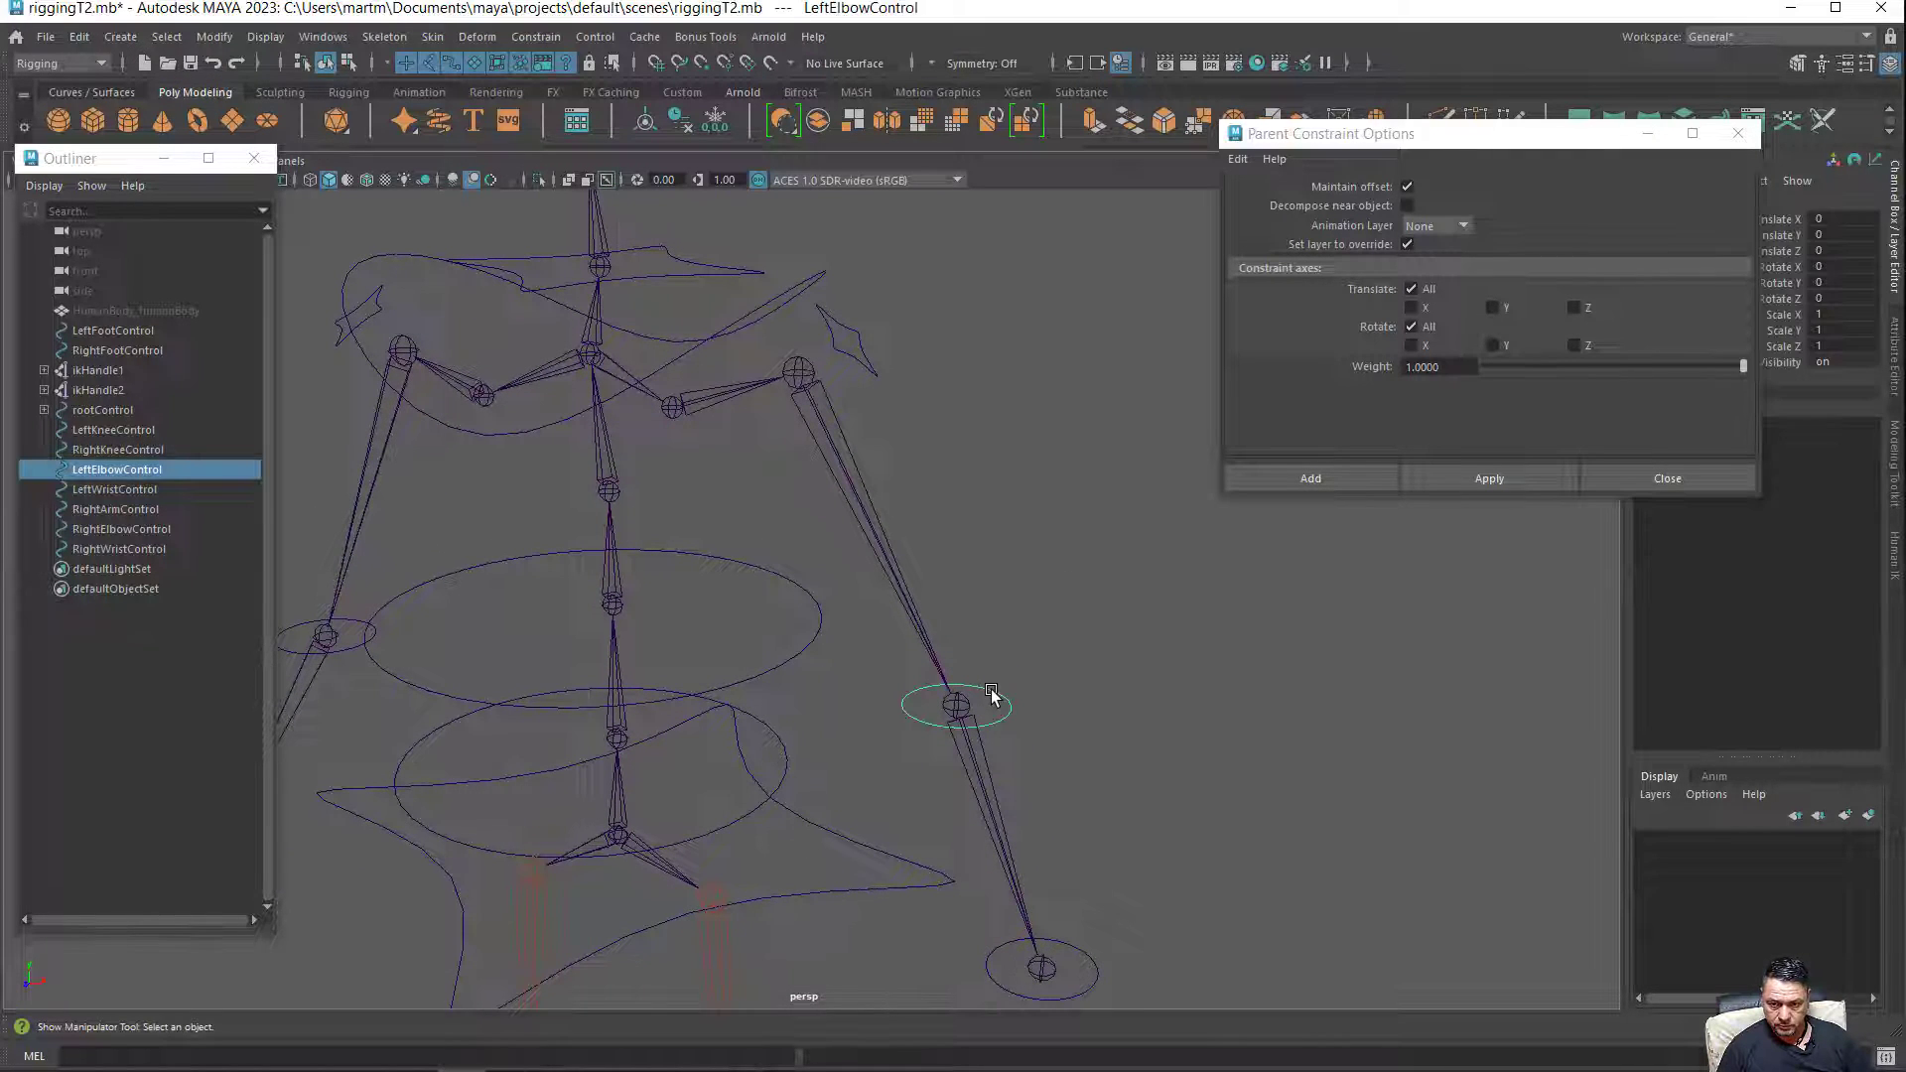
pyautogui.keyDown('shift'); pyautogui.click(874, 373); pyautogui.keyUp('shift')
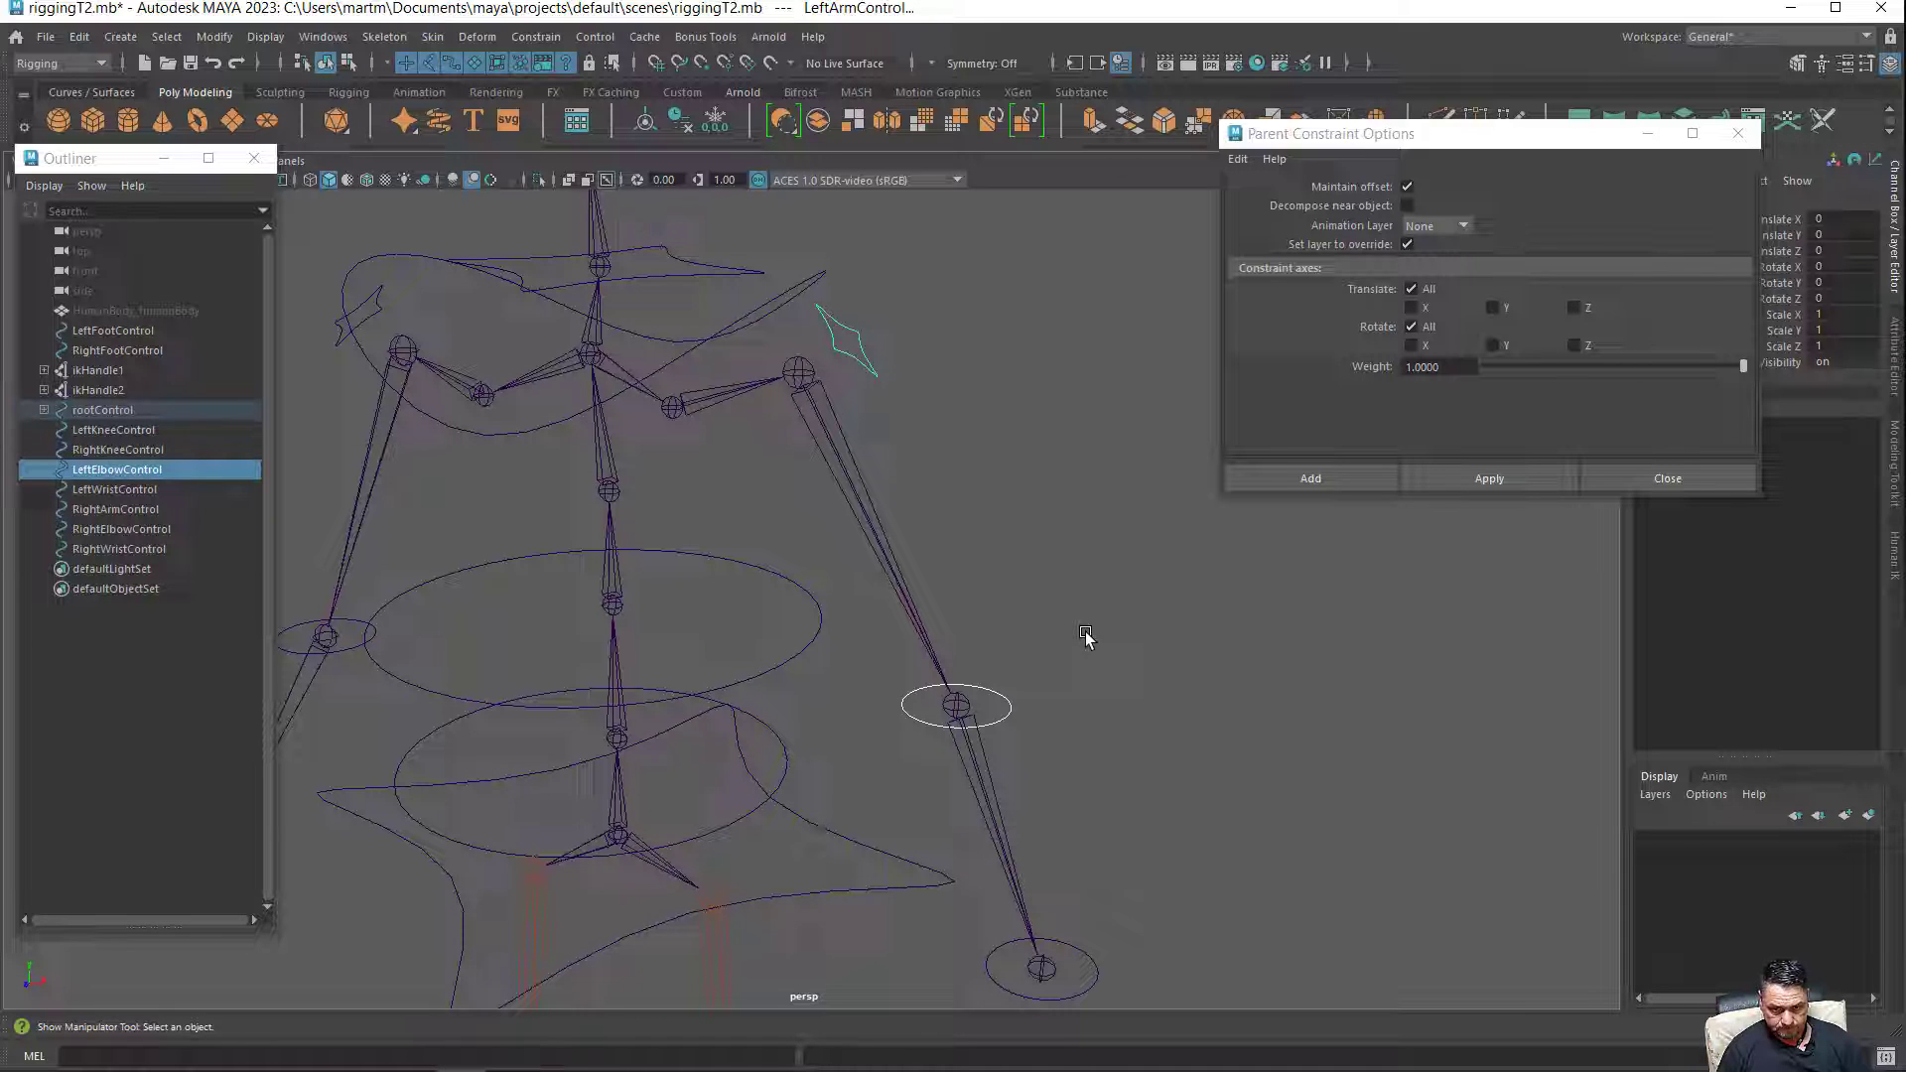
pyautogui.press('p')
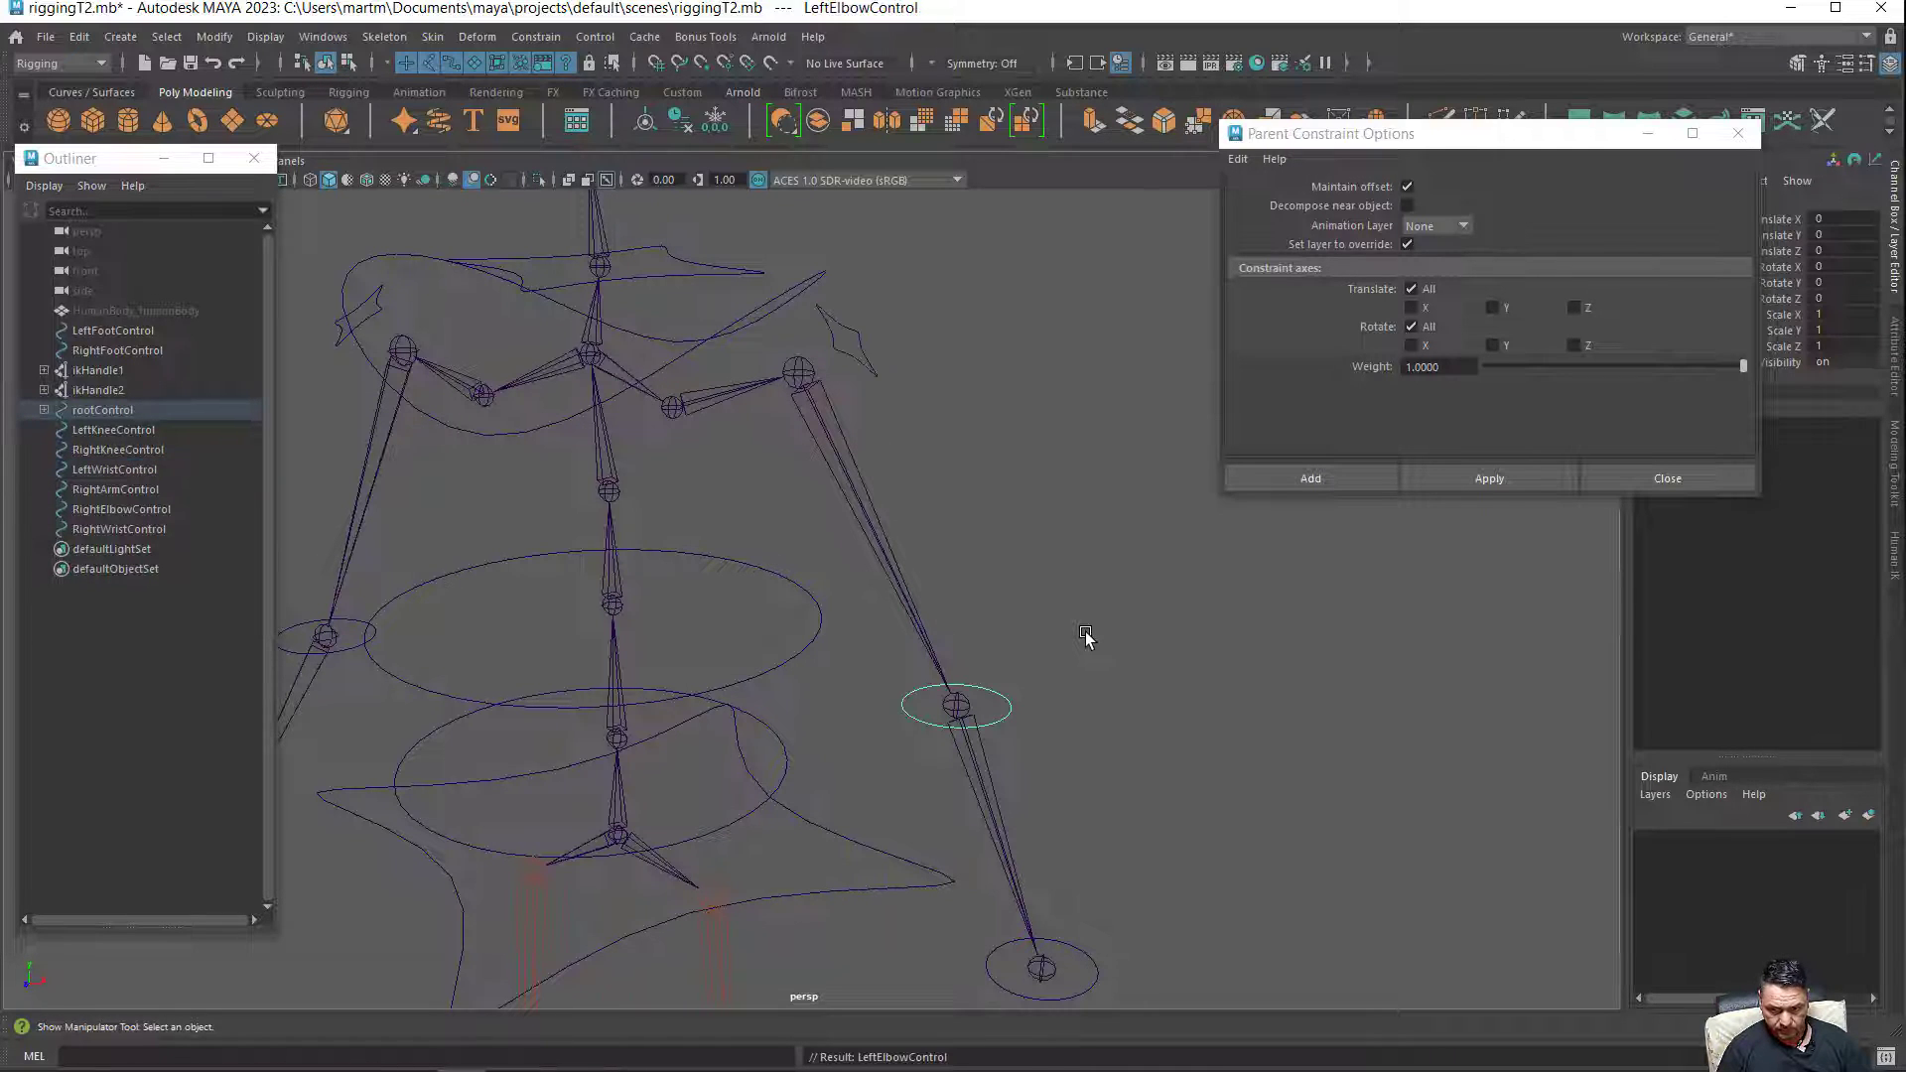
pyautogui.click(853, 841)
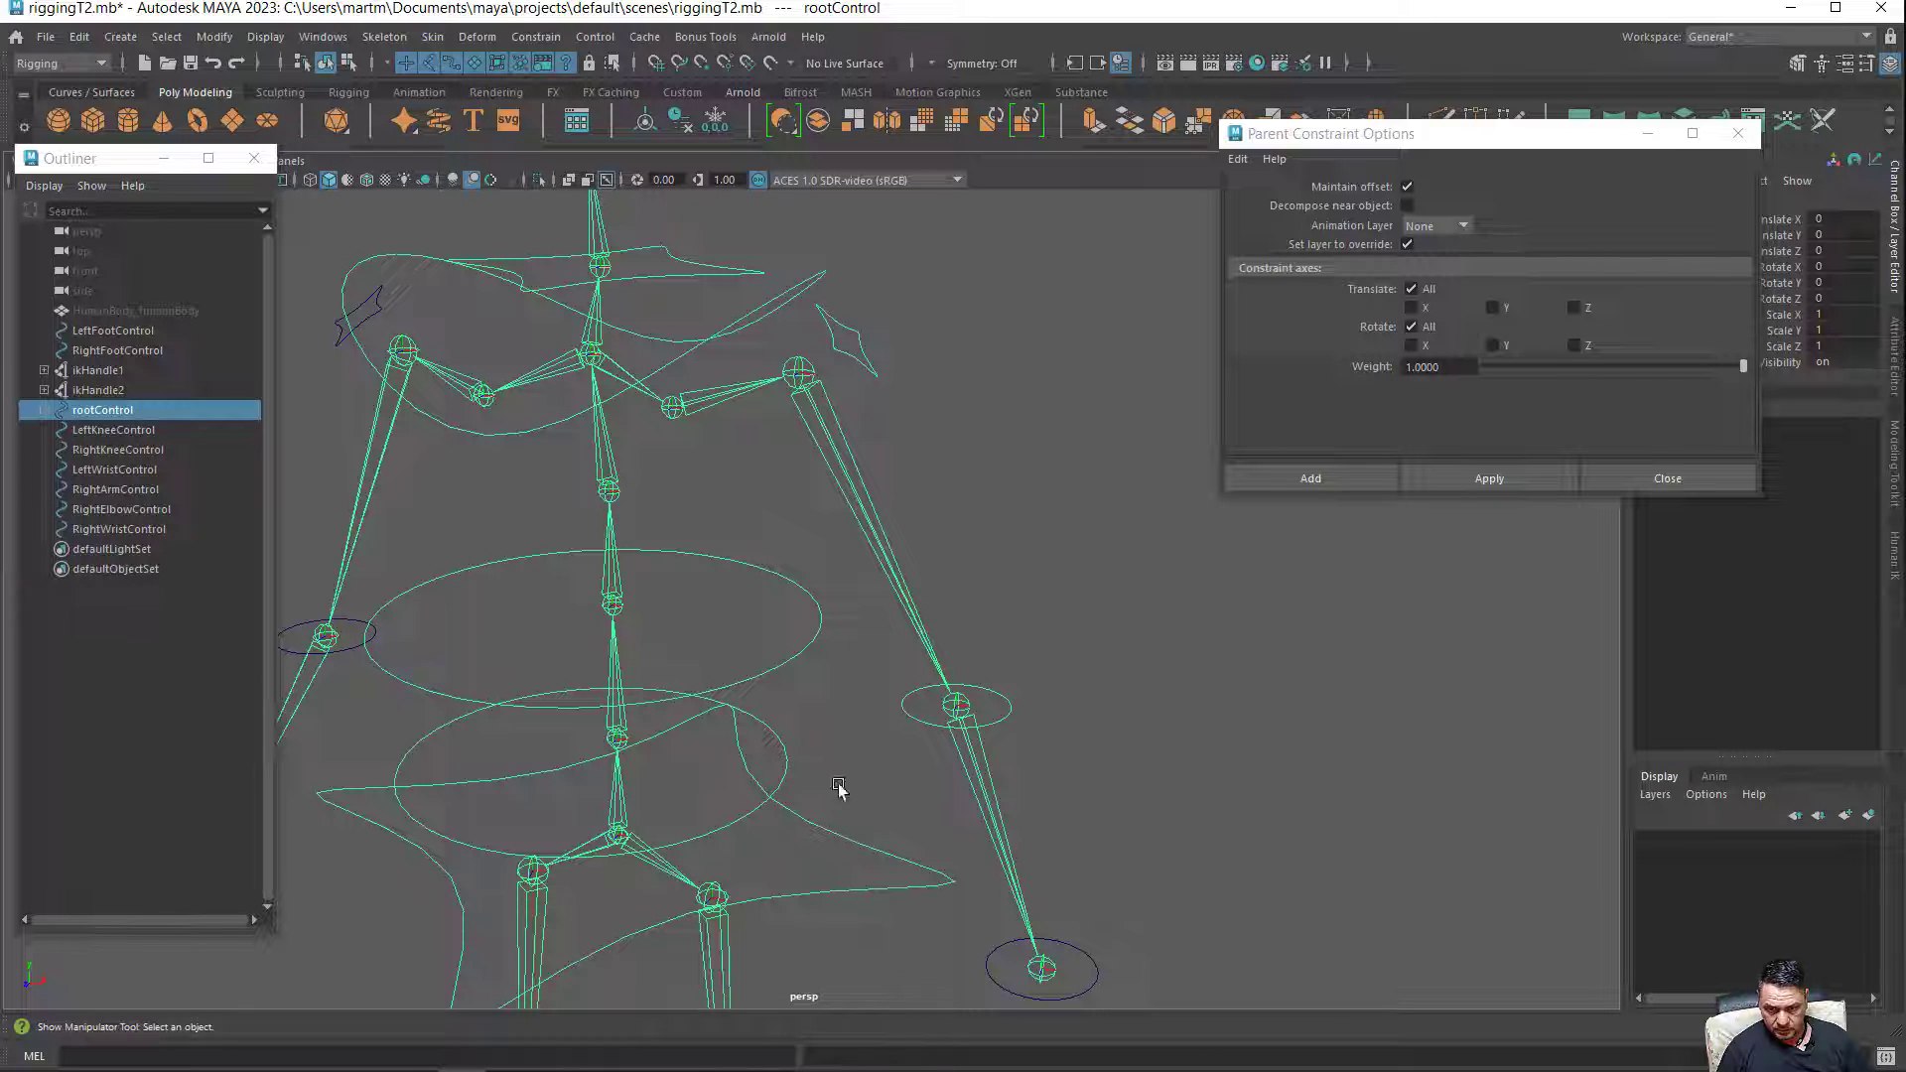
# Parent-constrain the Left_Hand joint to LeftWristControl.
pyautogui.click(805, 657)
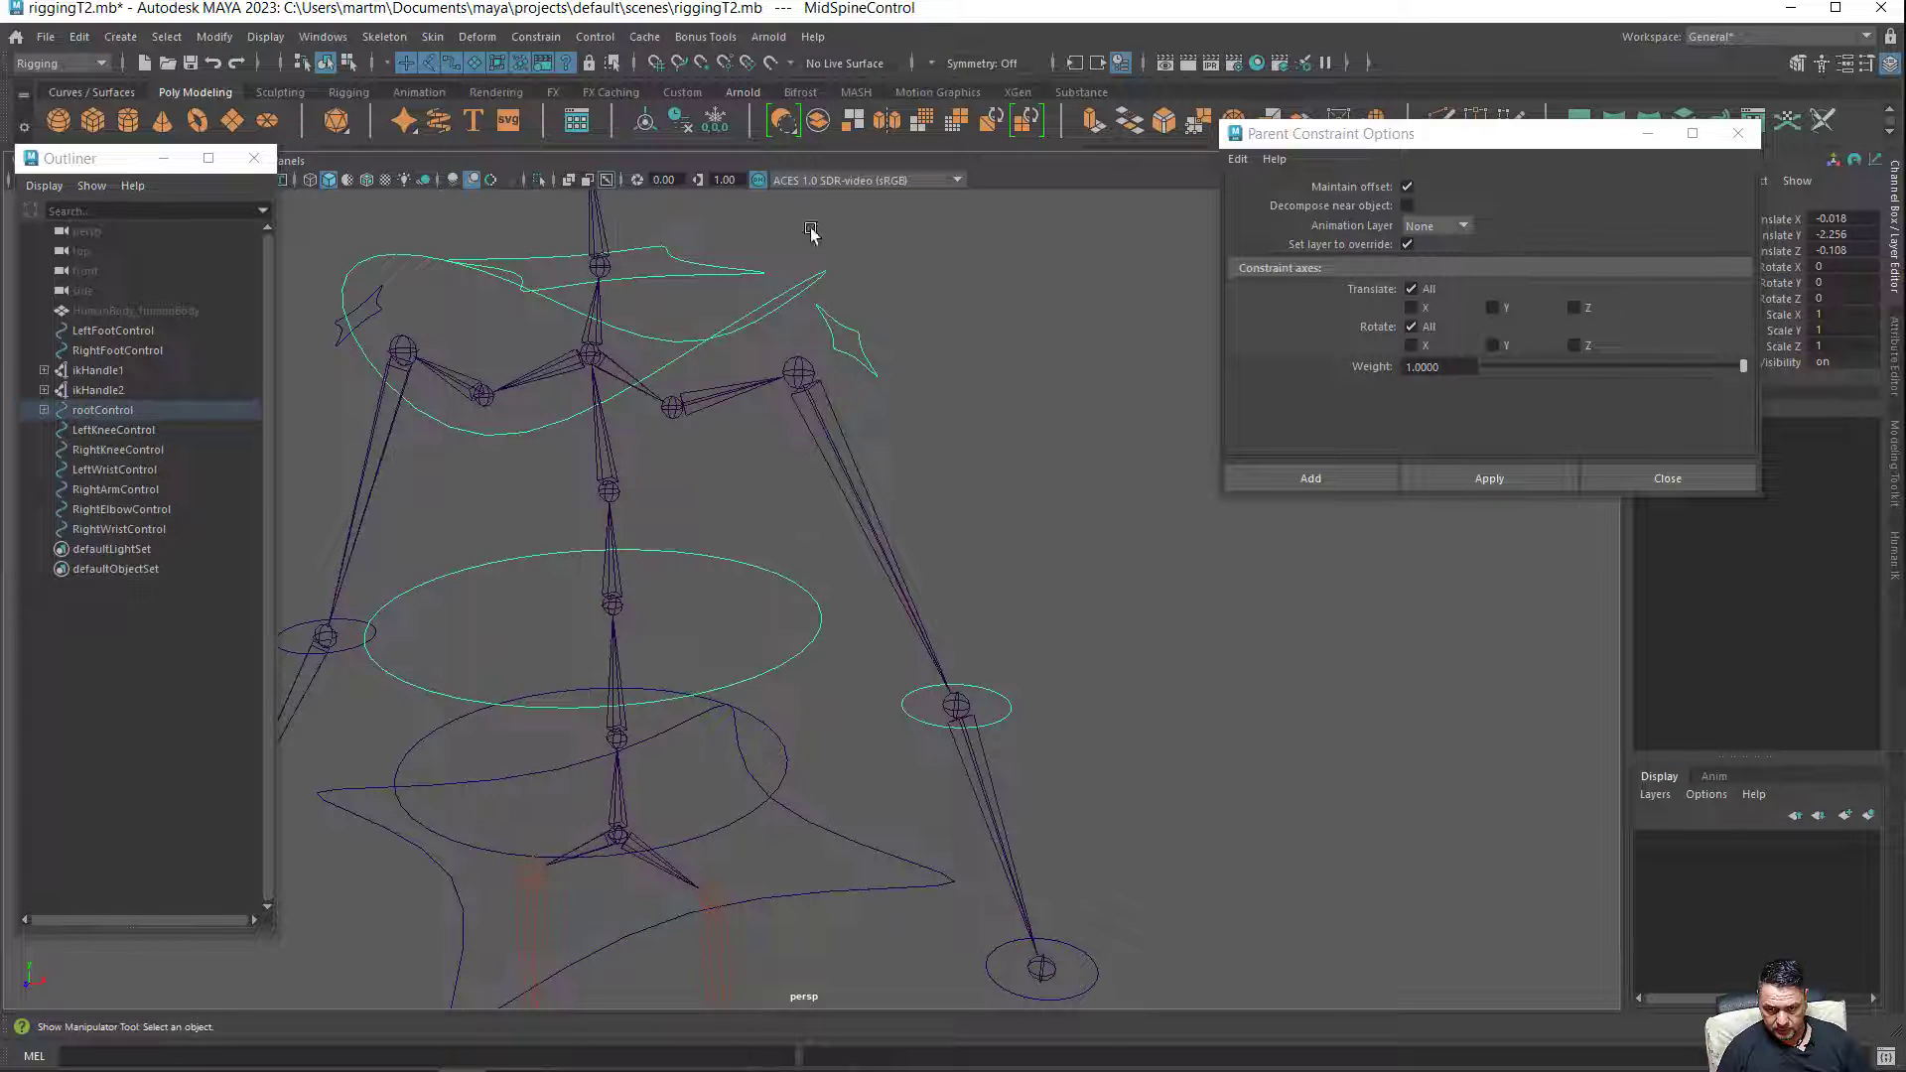
pyautogui.keyDown('alt'); pyautogui.moveTo(1171, 784); pyautogui.dragTo(1115, 523, button='middle'); pyautogui.keyUp('alt')
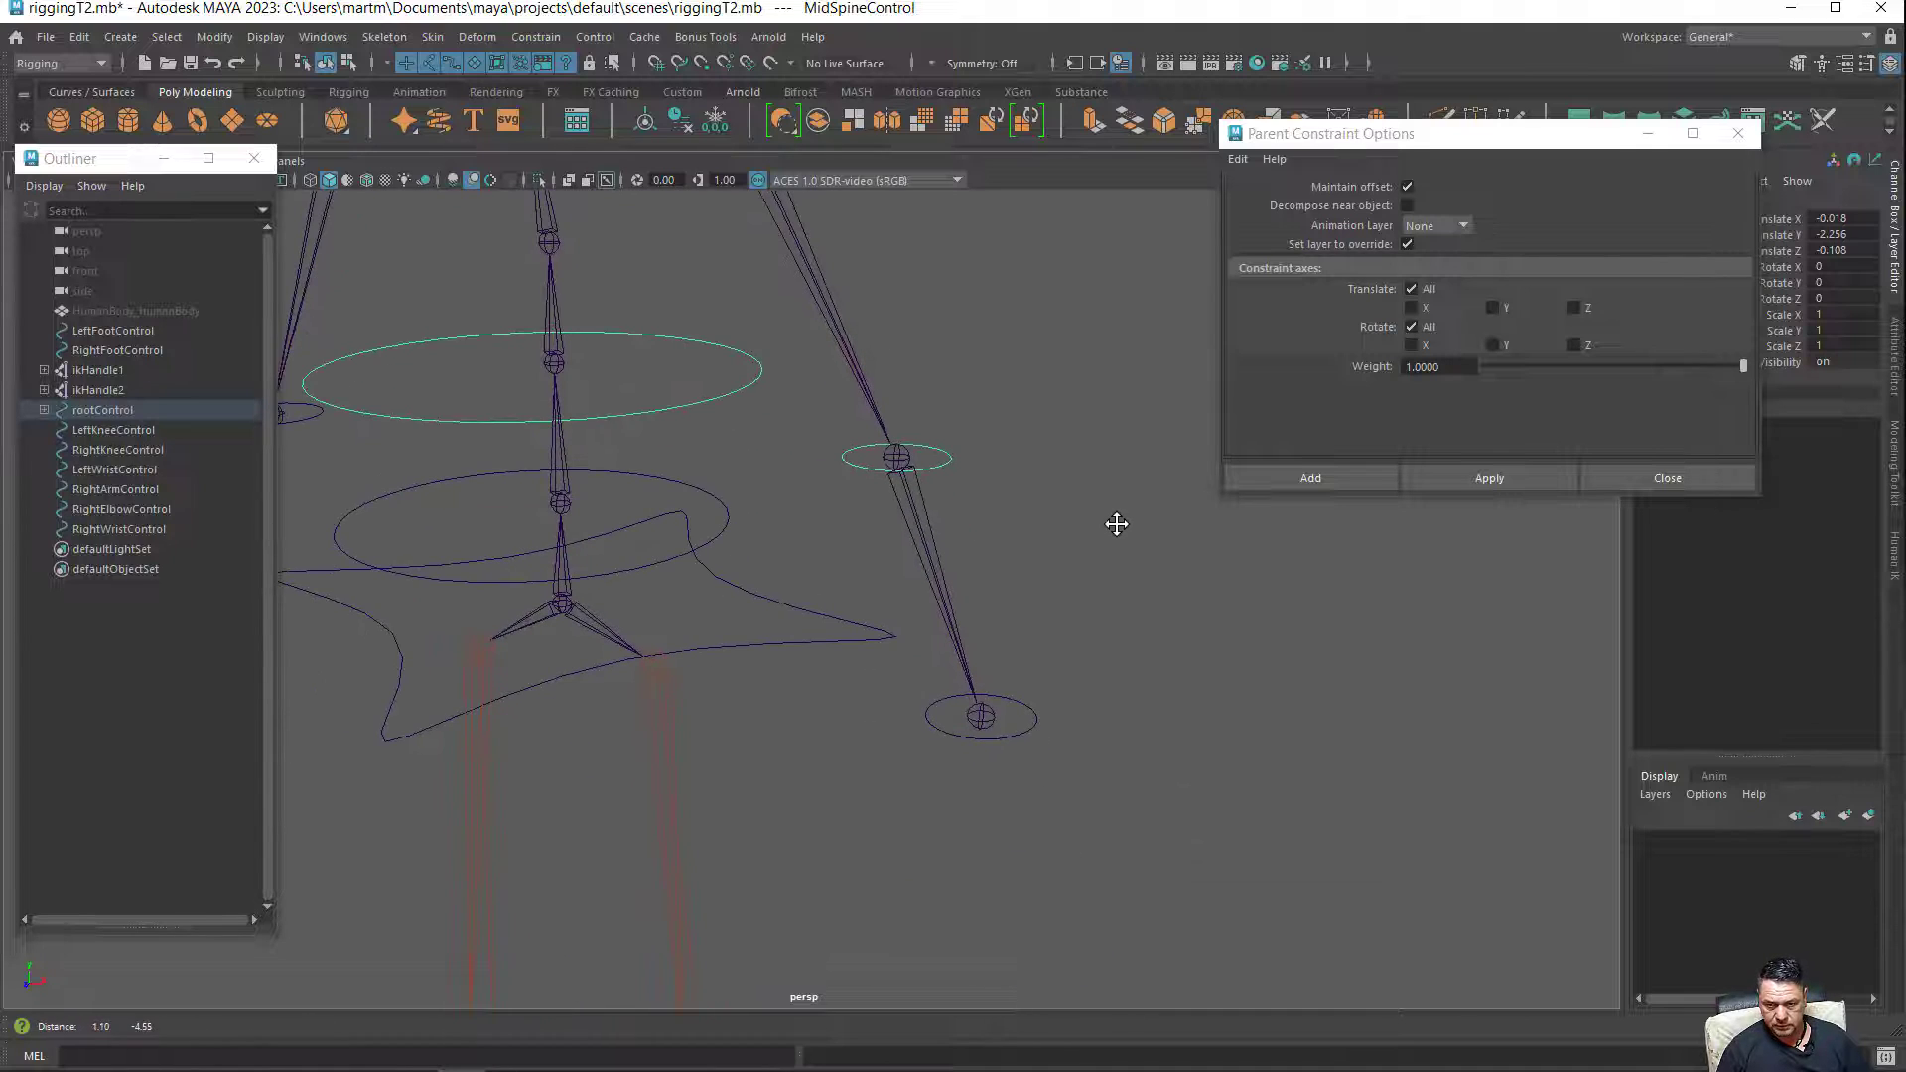
pyautogui.click(1025, 728)
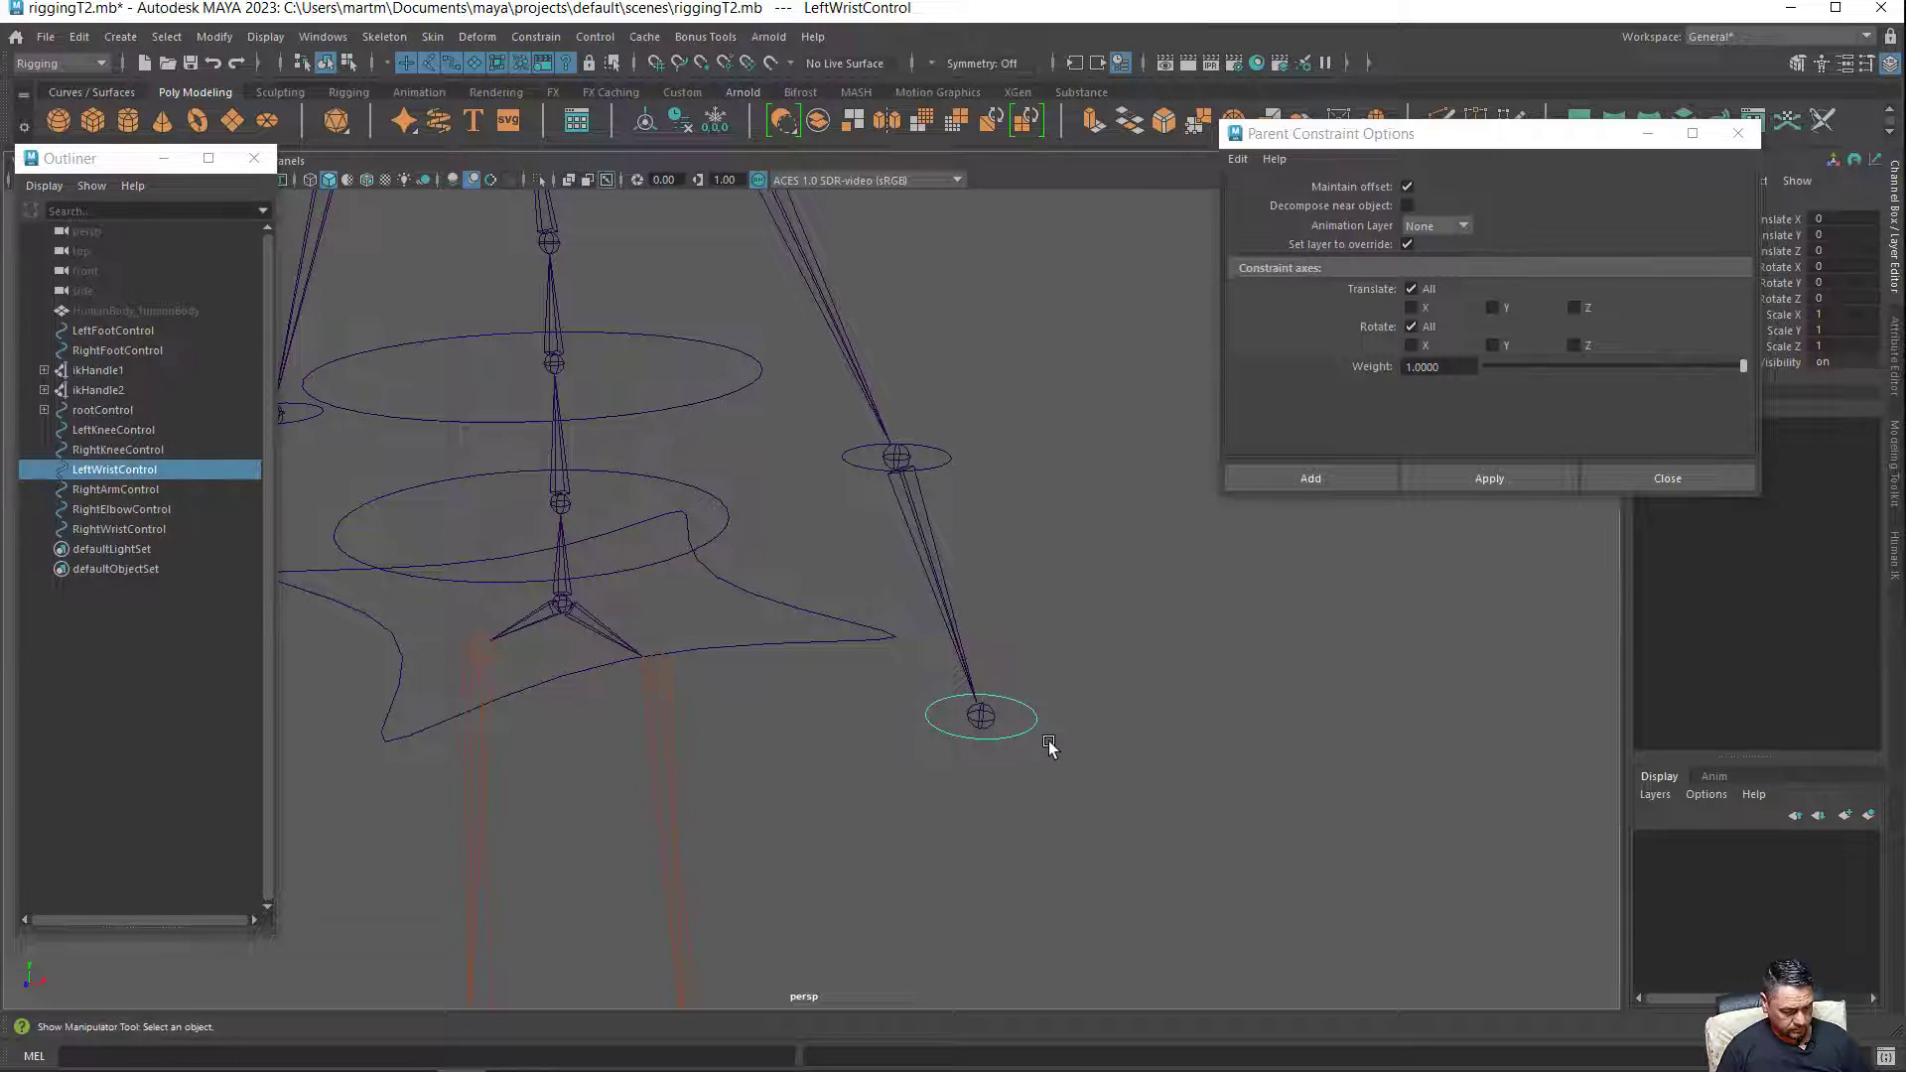
pyautogui.keyDown('shift'); pyautogui.click(980, 716); pyautogui.keyUp('shift')
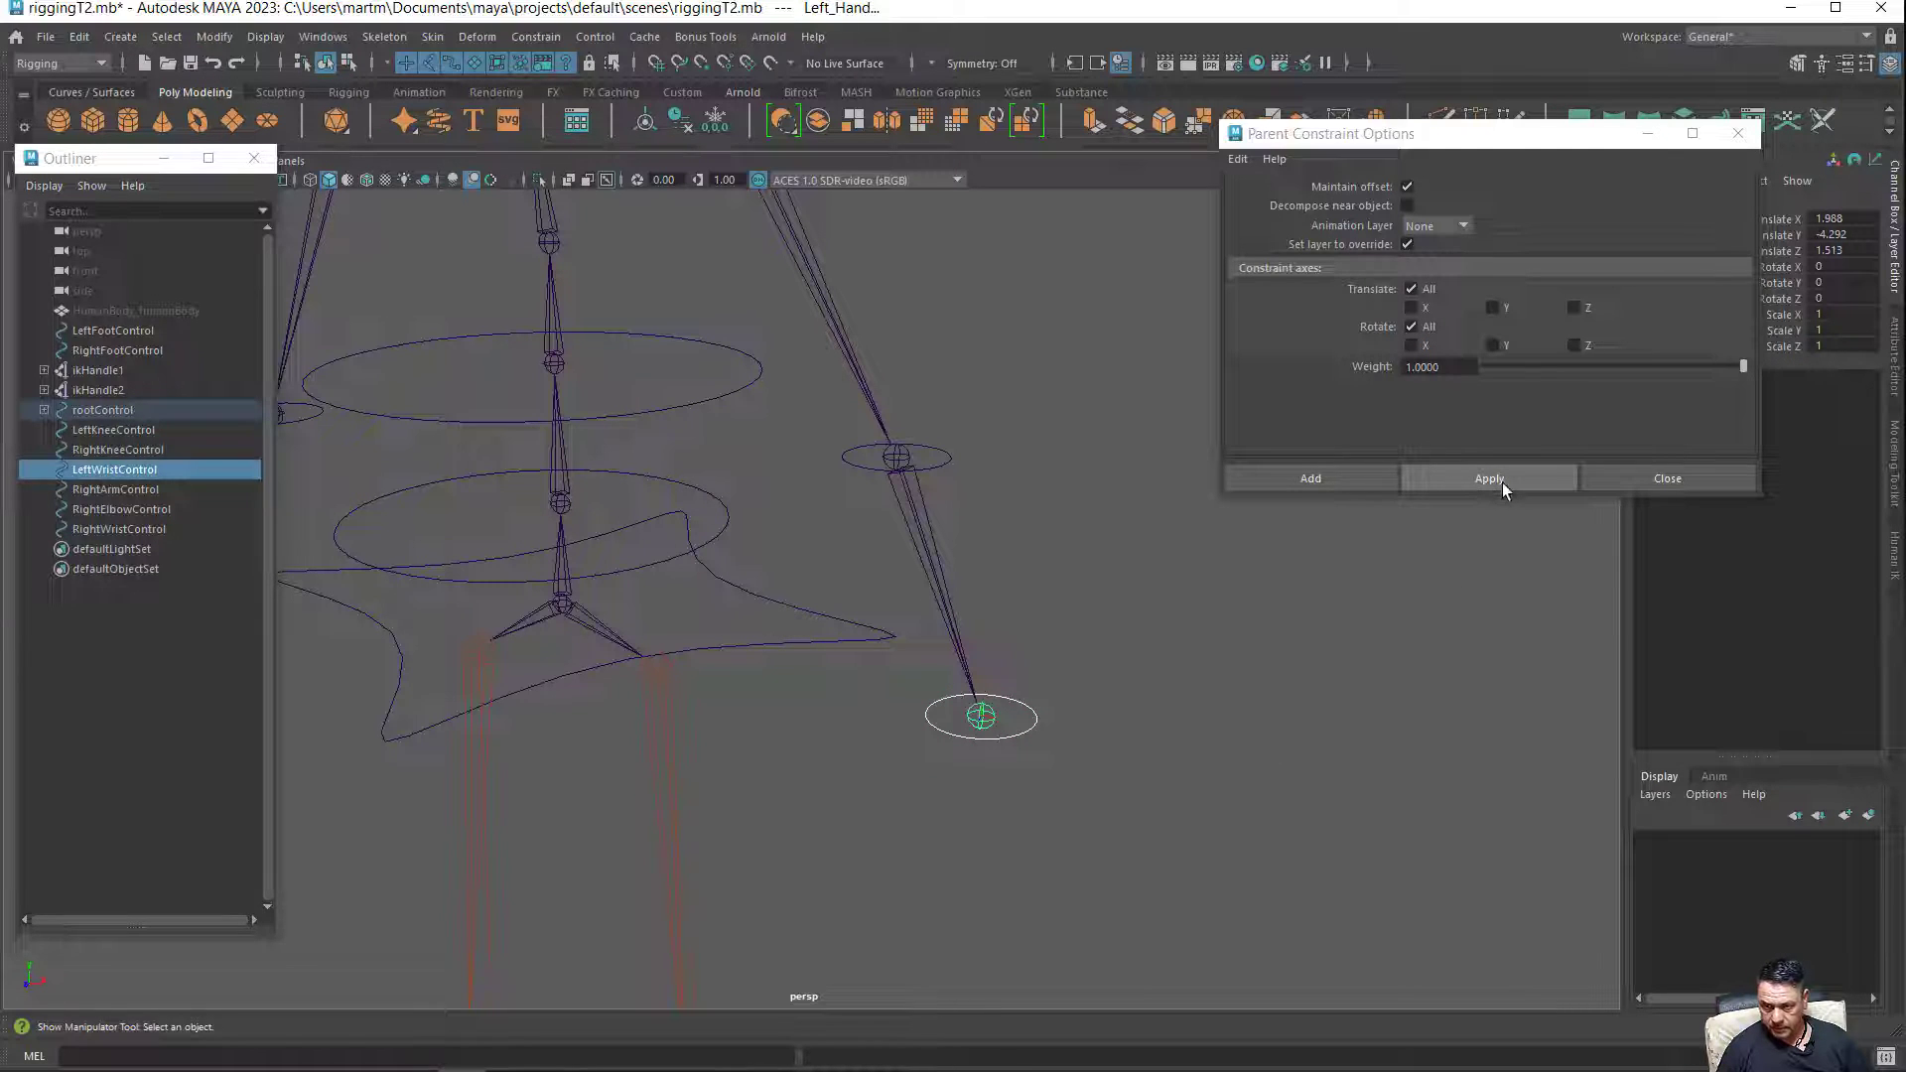
pyautogui.click(1503, 483)
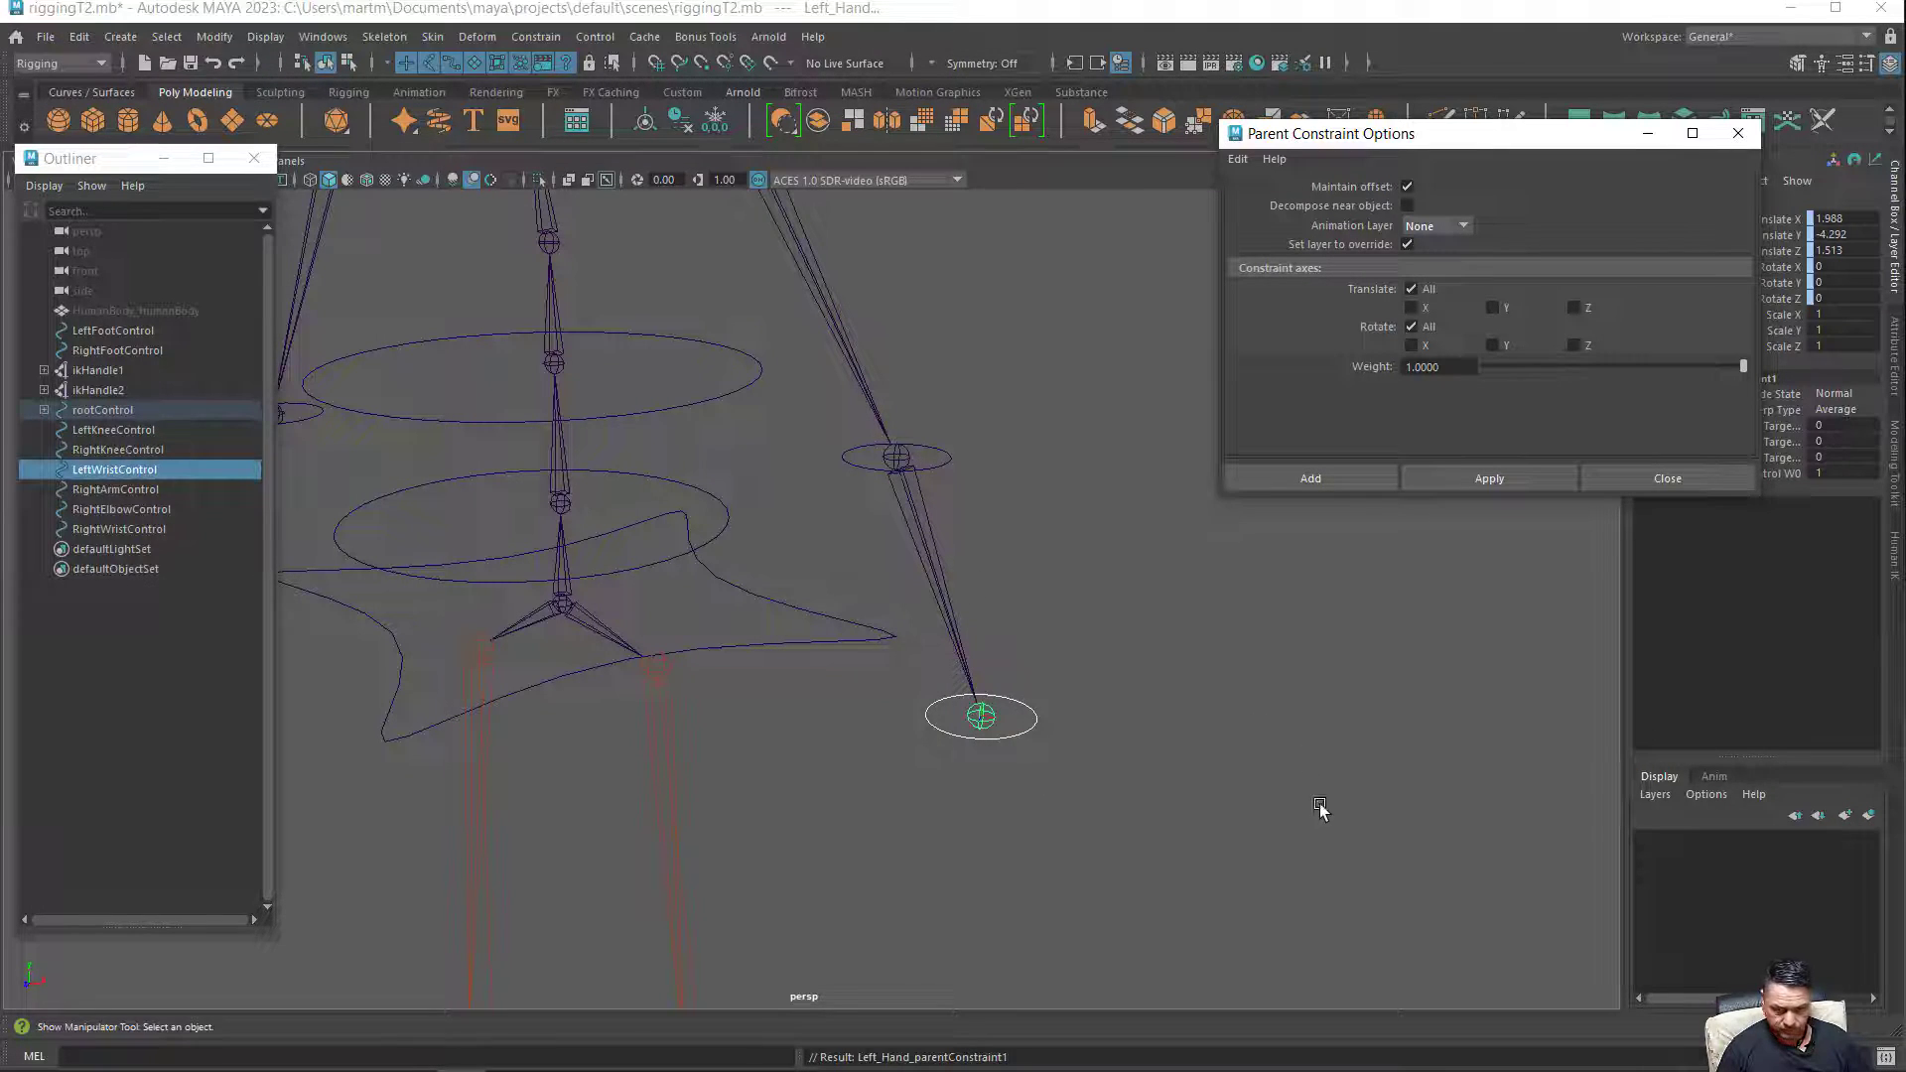
# Parent LeftWristControl under LeftElbowControl and check MidSpineControl's children.
pyautogui.moveTo(1145, 751)
pyautogui.keyDown('alt'); pyautogui.mouseDown()
pyautogui.moveTo(1174, 732)
pyautogui.moveTo(1175, 754)
pyautogui.mouseUp(); pyautogui.keyUp('alt')
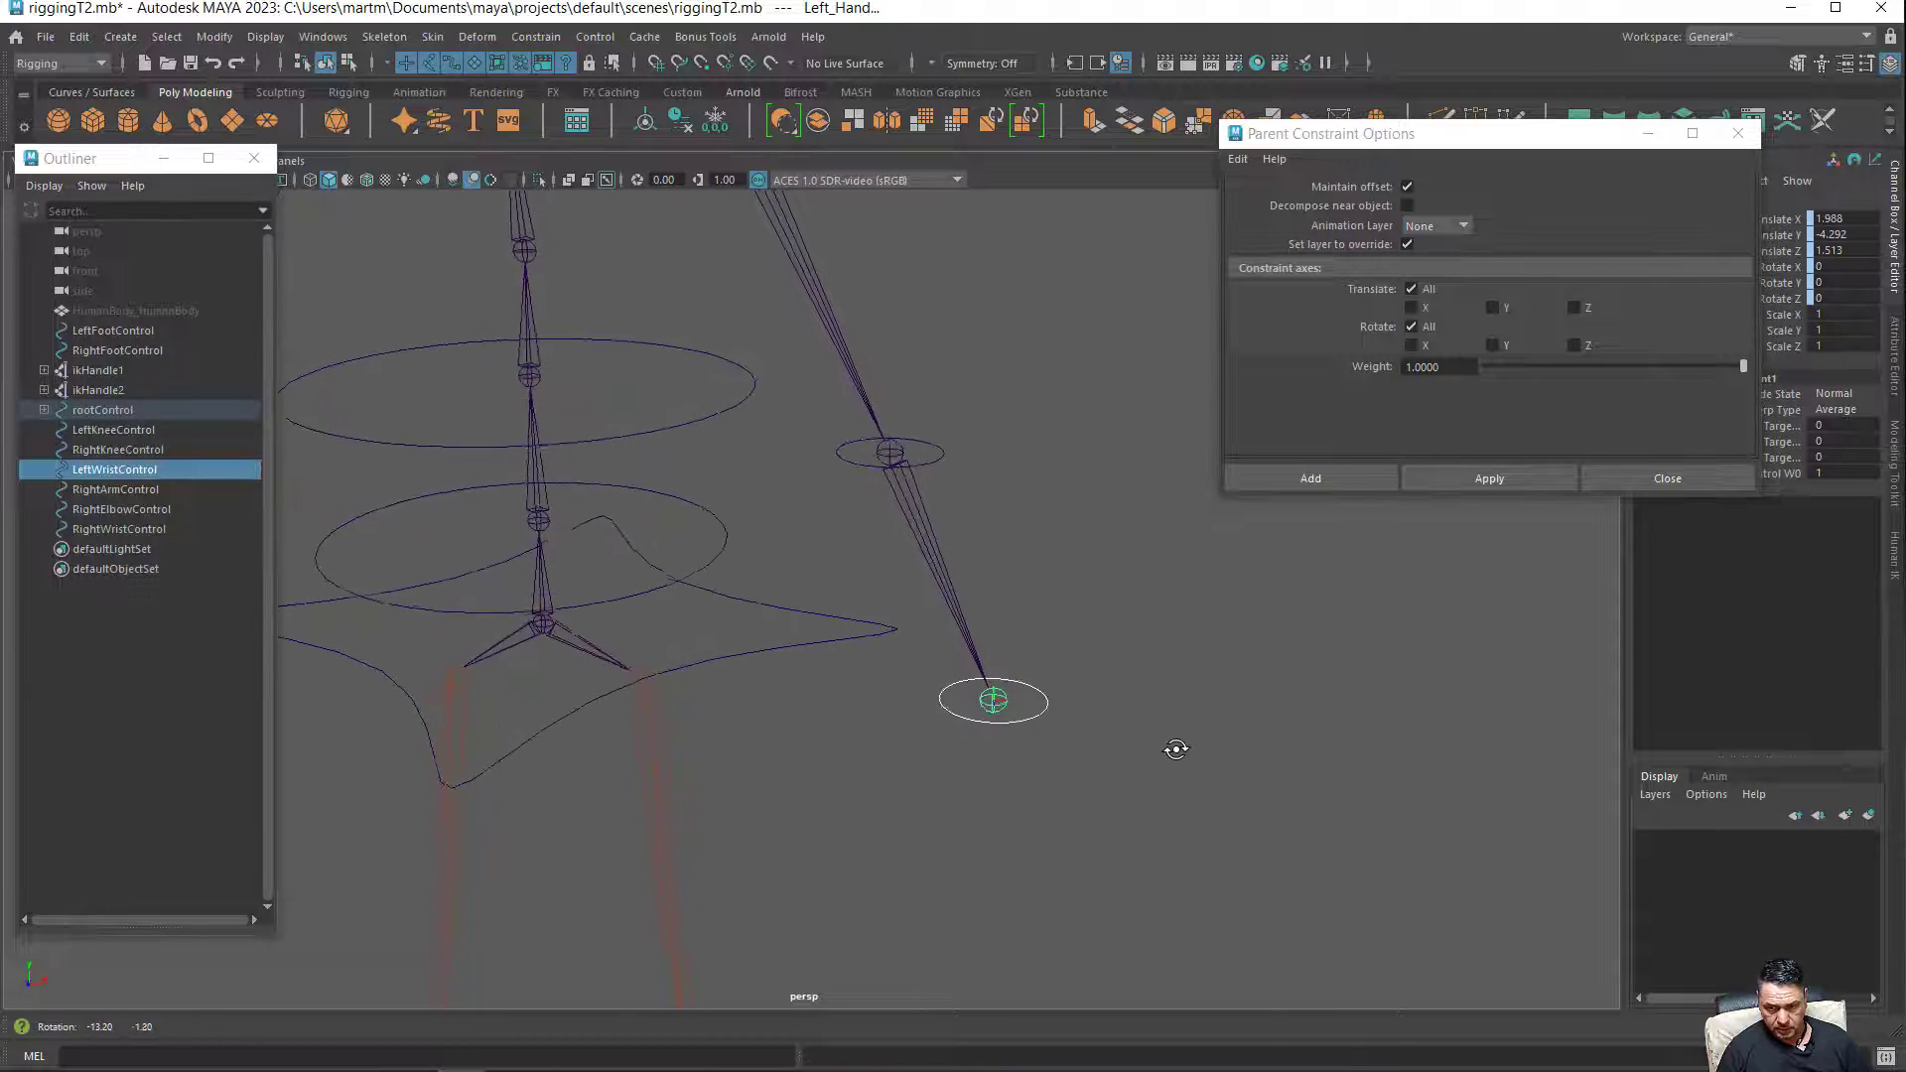
pyautogui.click(936, 463)
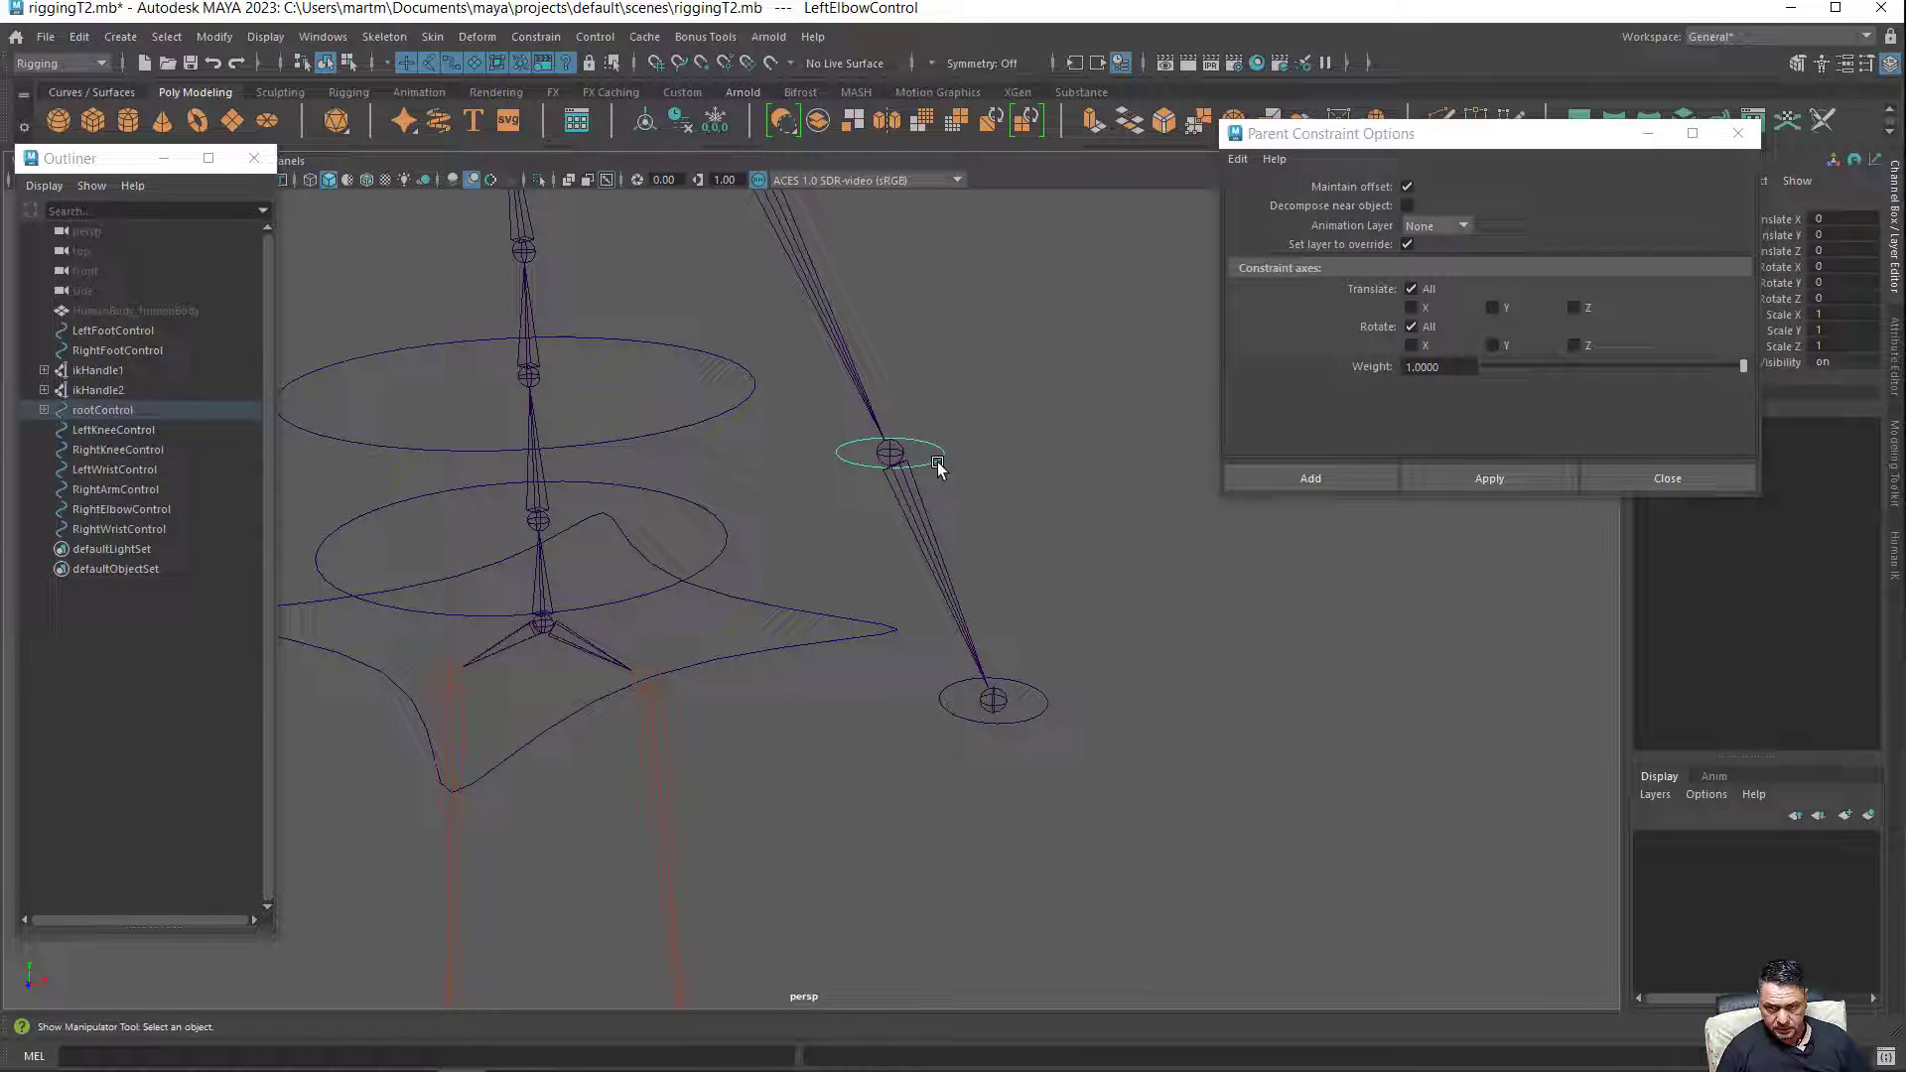
pyautogui.keyDown('shift'); pyautogui.click(1040, 718); pyautogui.keyUp('shift')
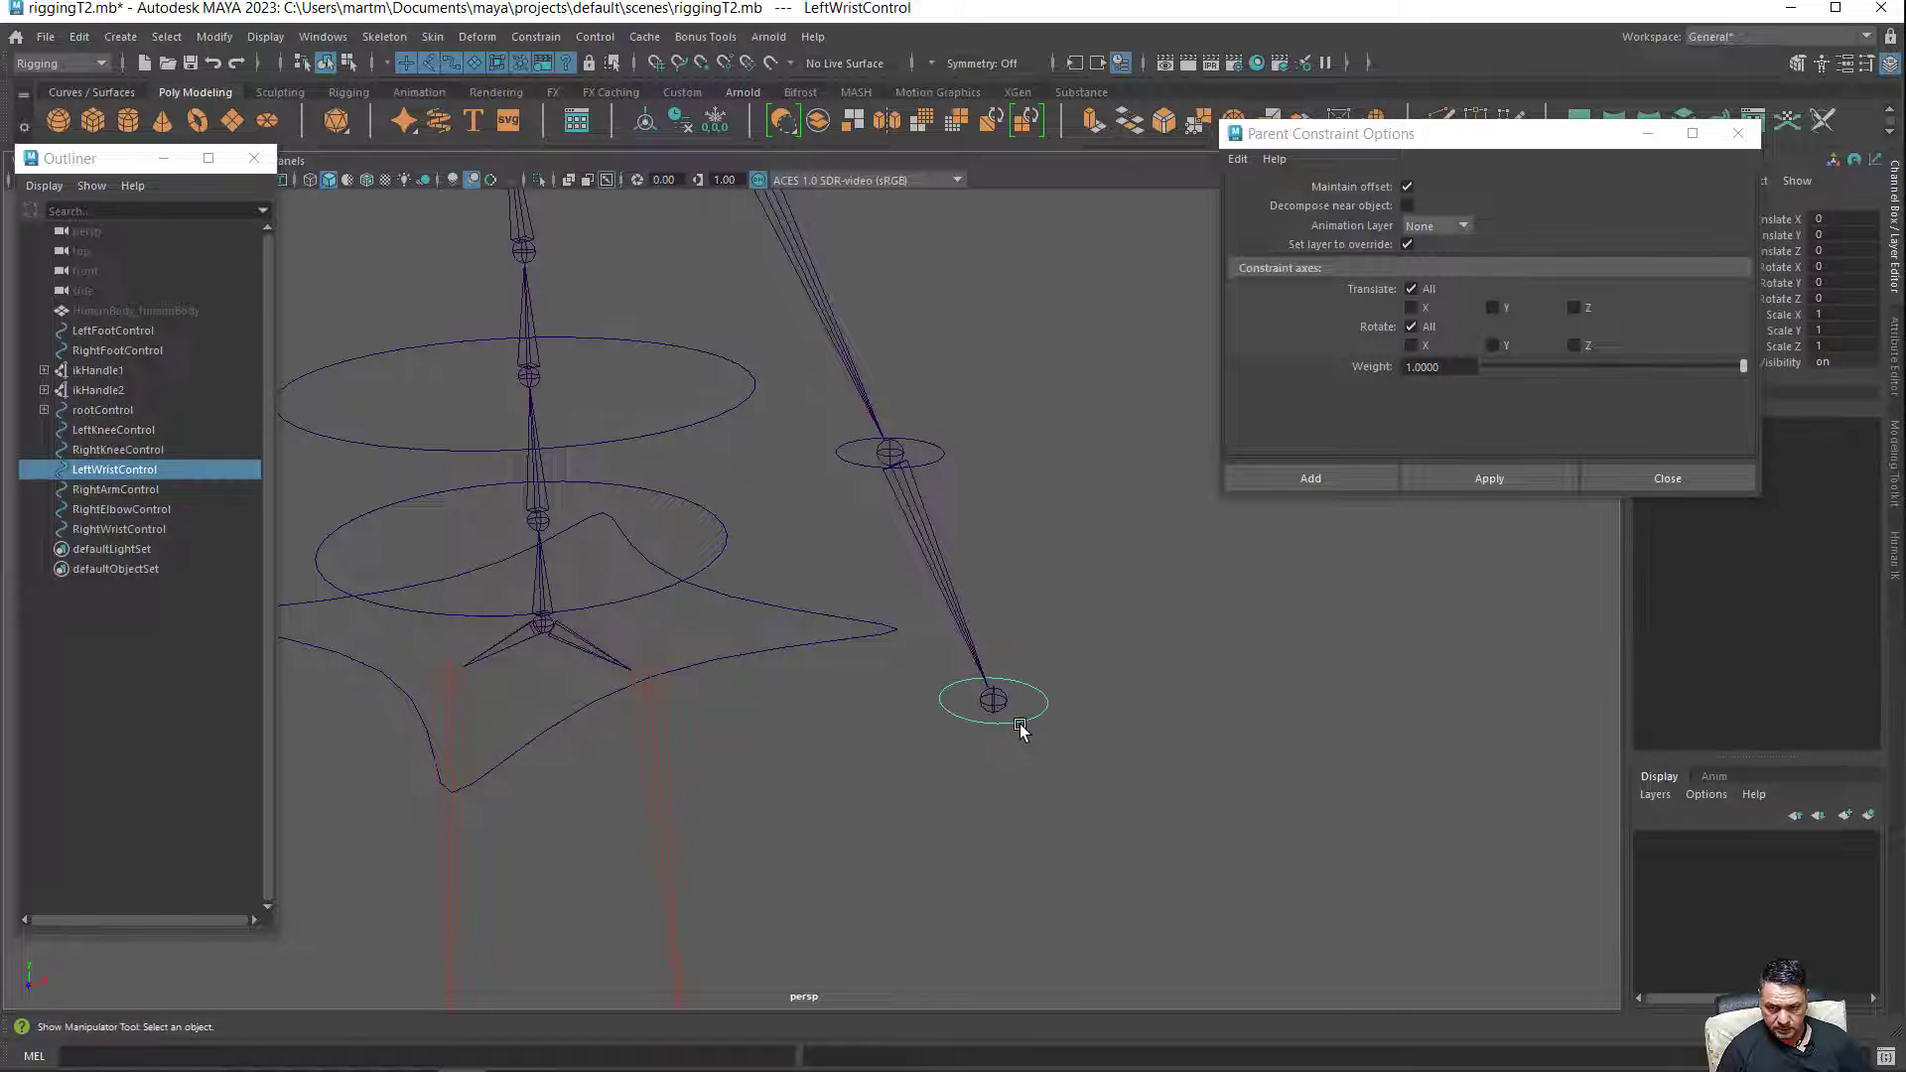
pyautogui.keyDown('shift'); pyautogui.click(924, 469); pyautogui.keyUp('shift')
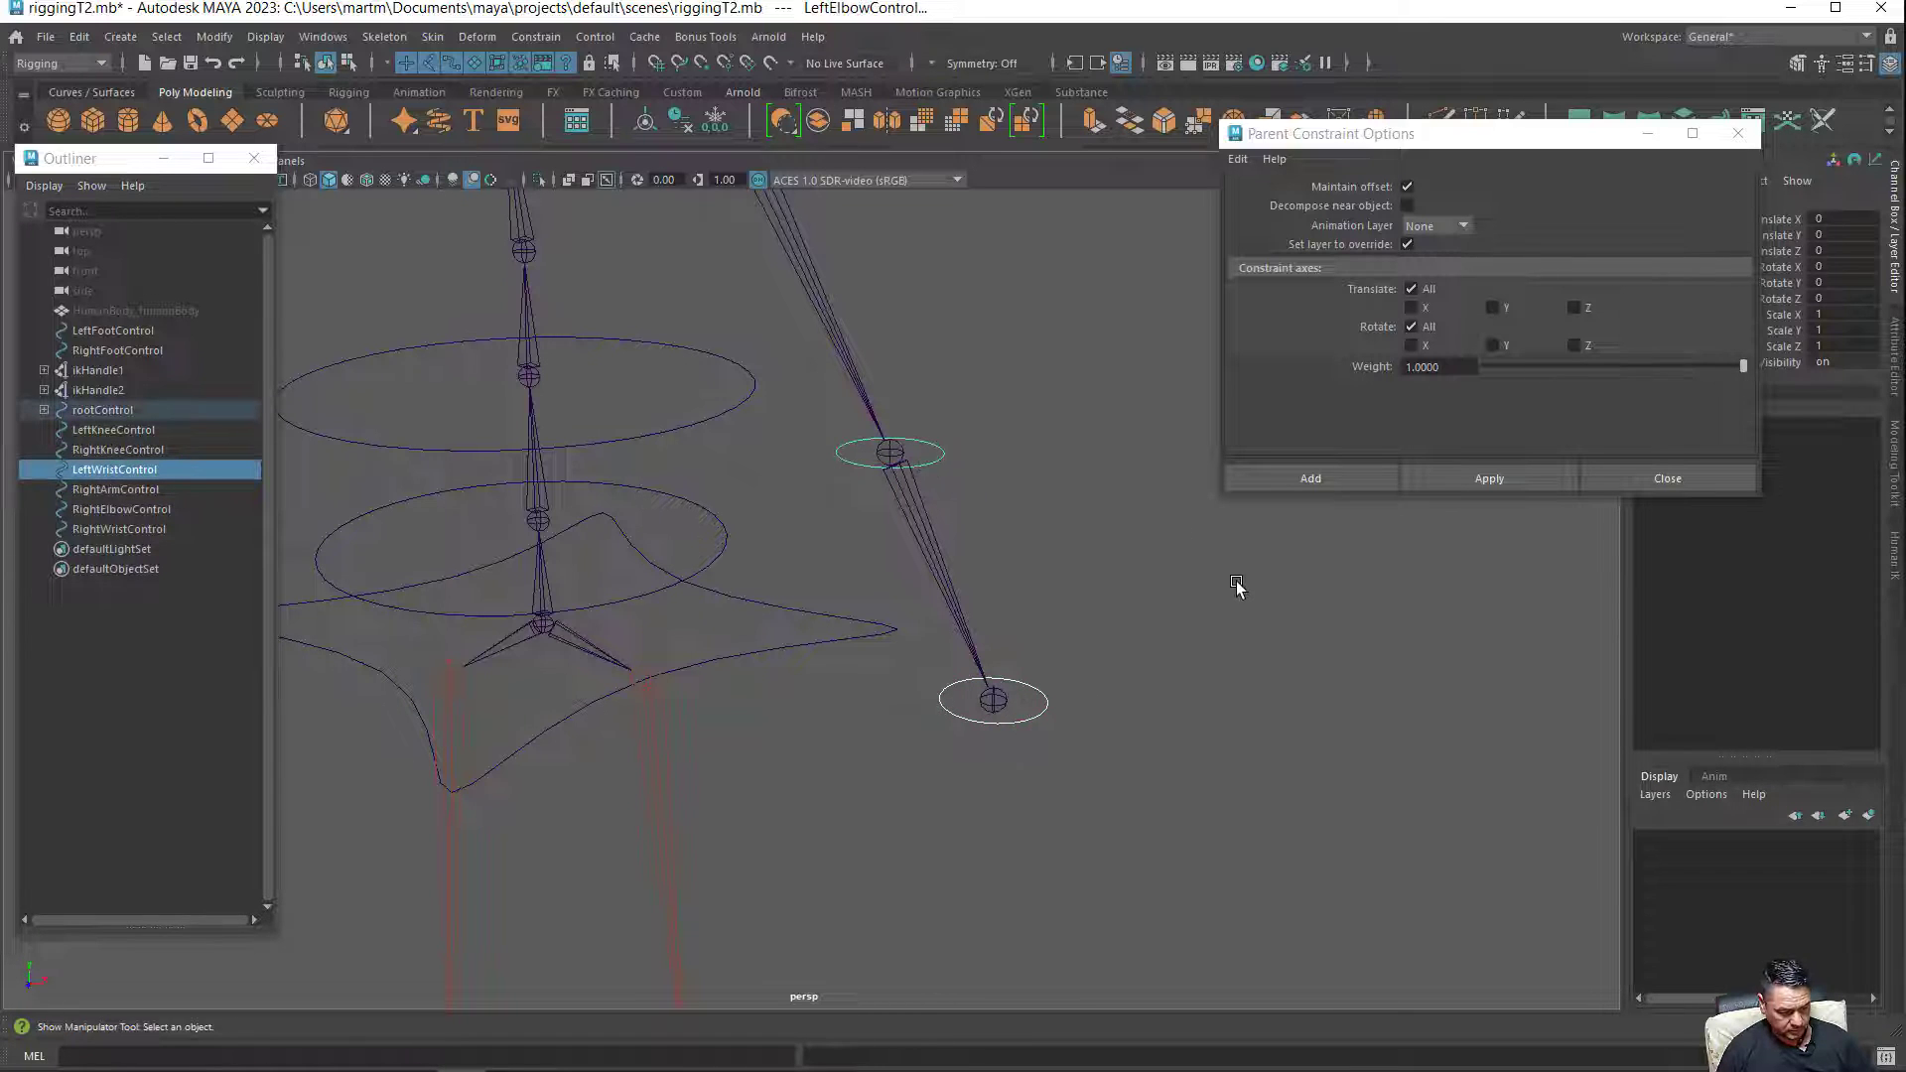
pyautogui.press('p')
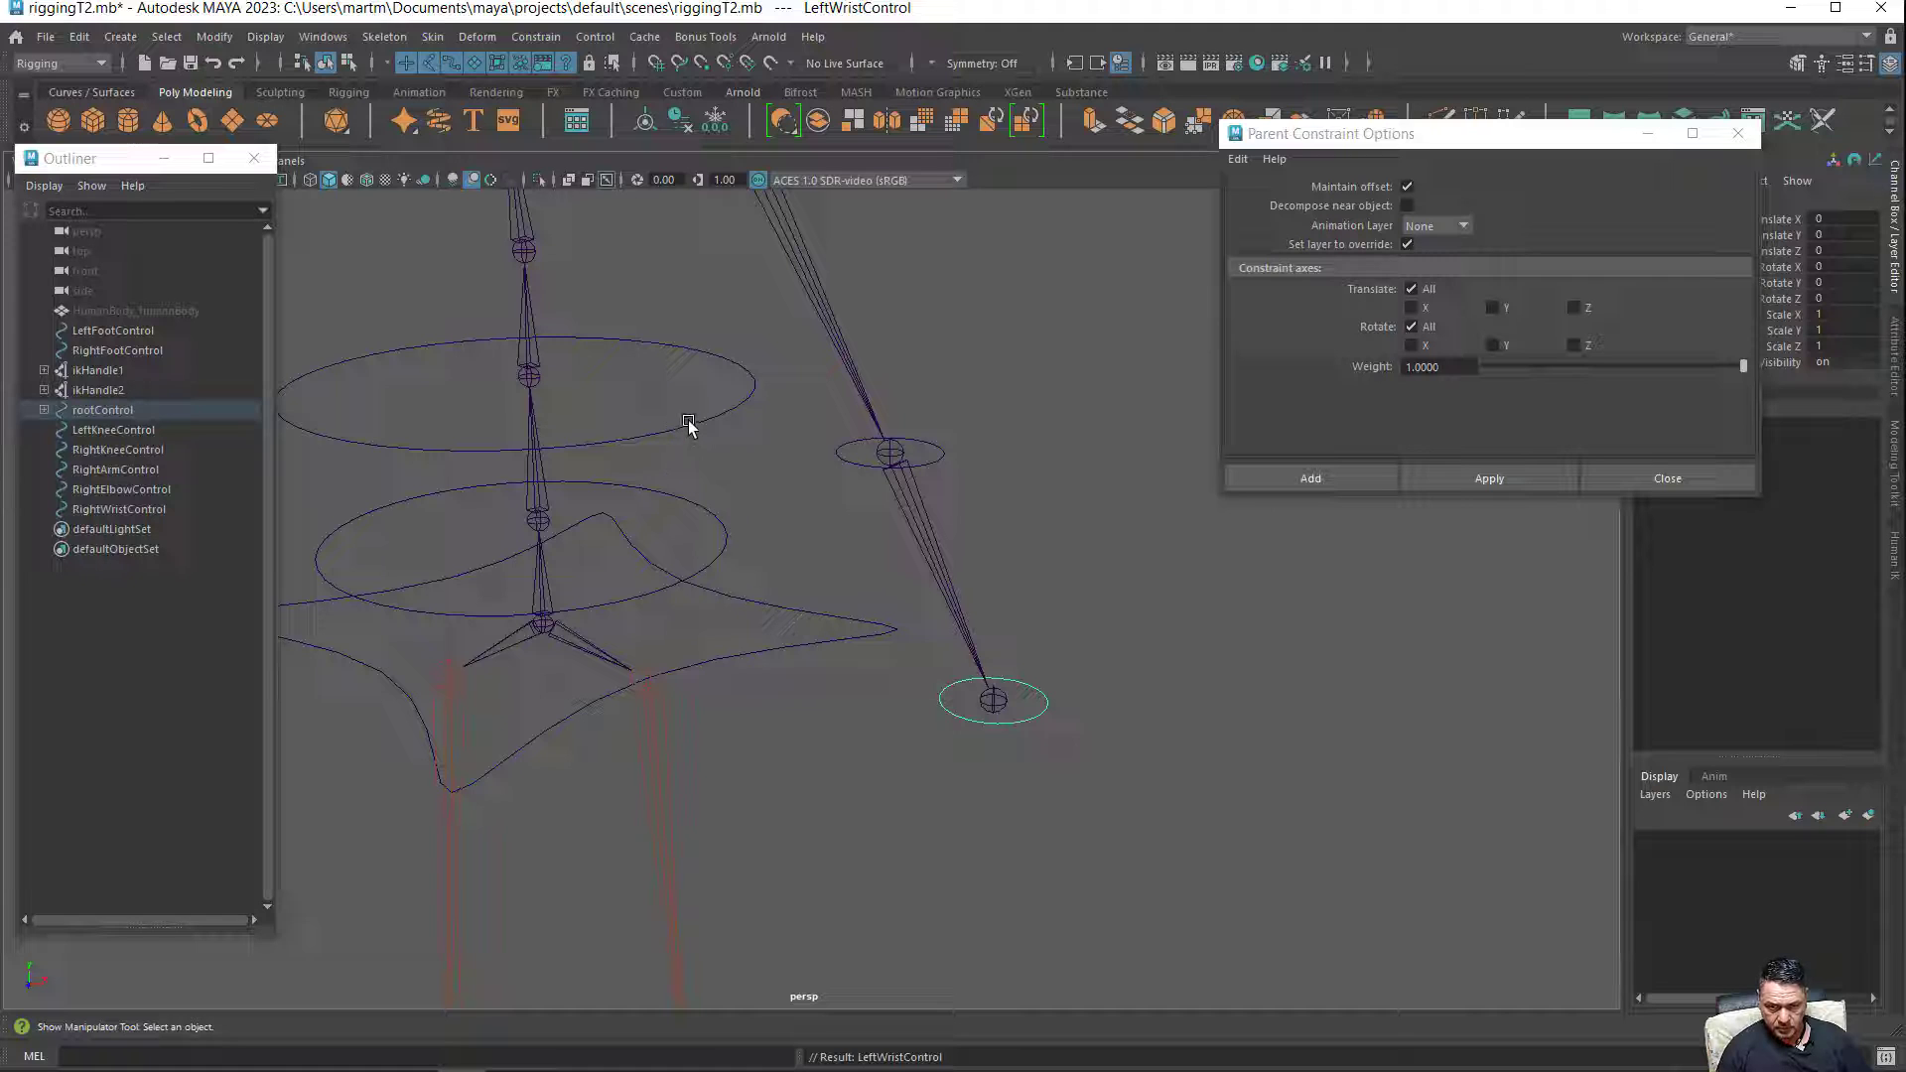
pyautogui.click(689, 425)
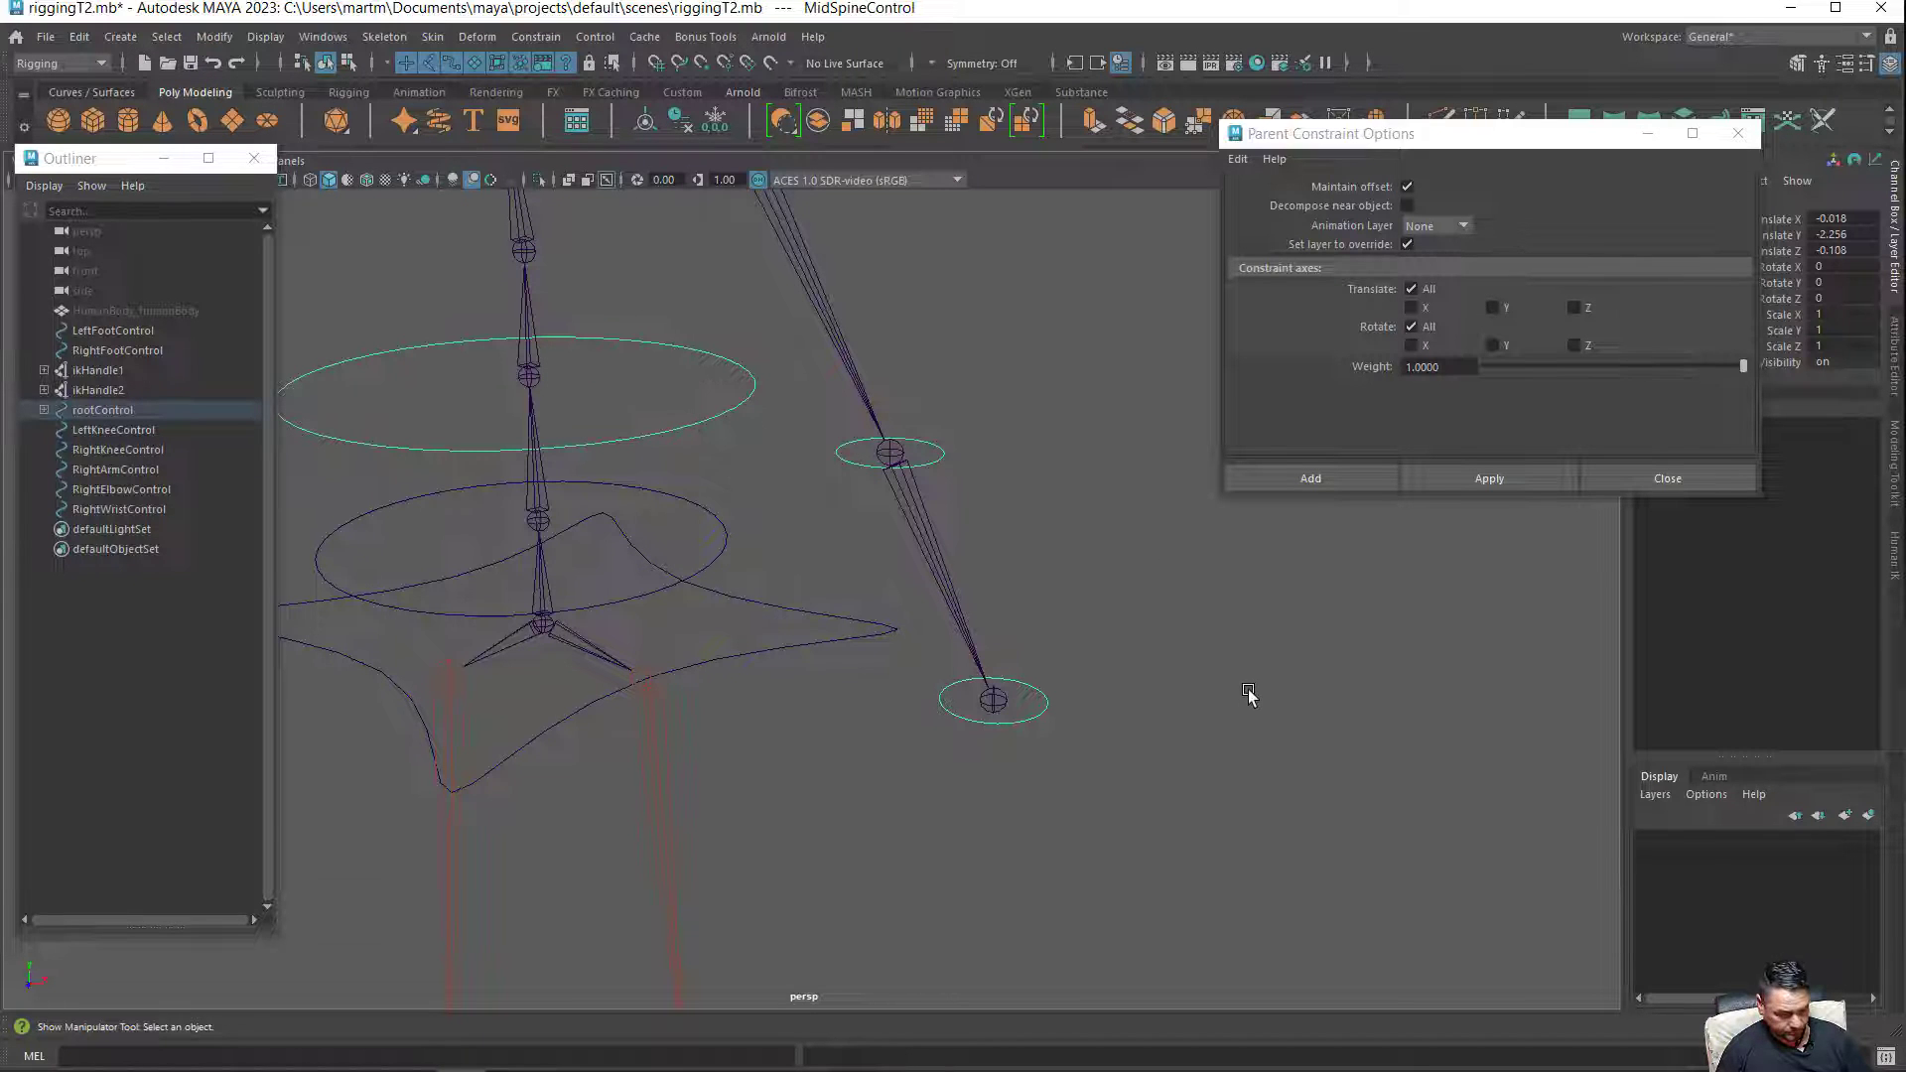
pyautogui.scroll(-2, 1233, 668)
# Parent-constrain the Right_Shoulder joint to RightArmControl.
pyautogui.scroll(-5, 808, 545)
pyautogui.moveTo(808, 545)
pyautogui.keyDown('alt'); pyautogui.mouseDown()
pyautogui.moveTo(701, 546)
pyautogui.moveTo(1049, 613)
pyautogui.mouseUp(); pyautogui.keyUp('alt')
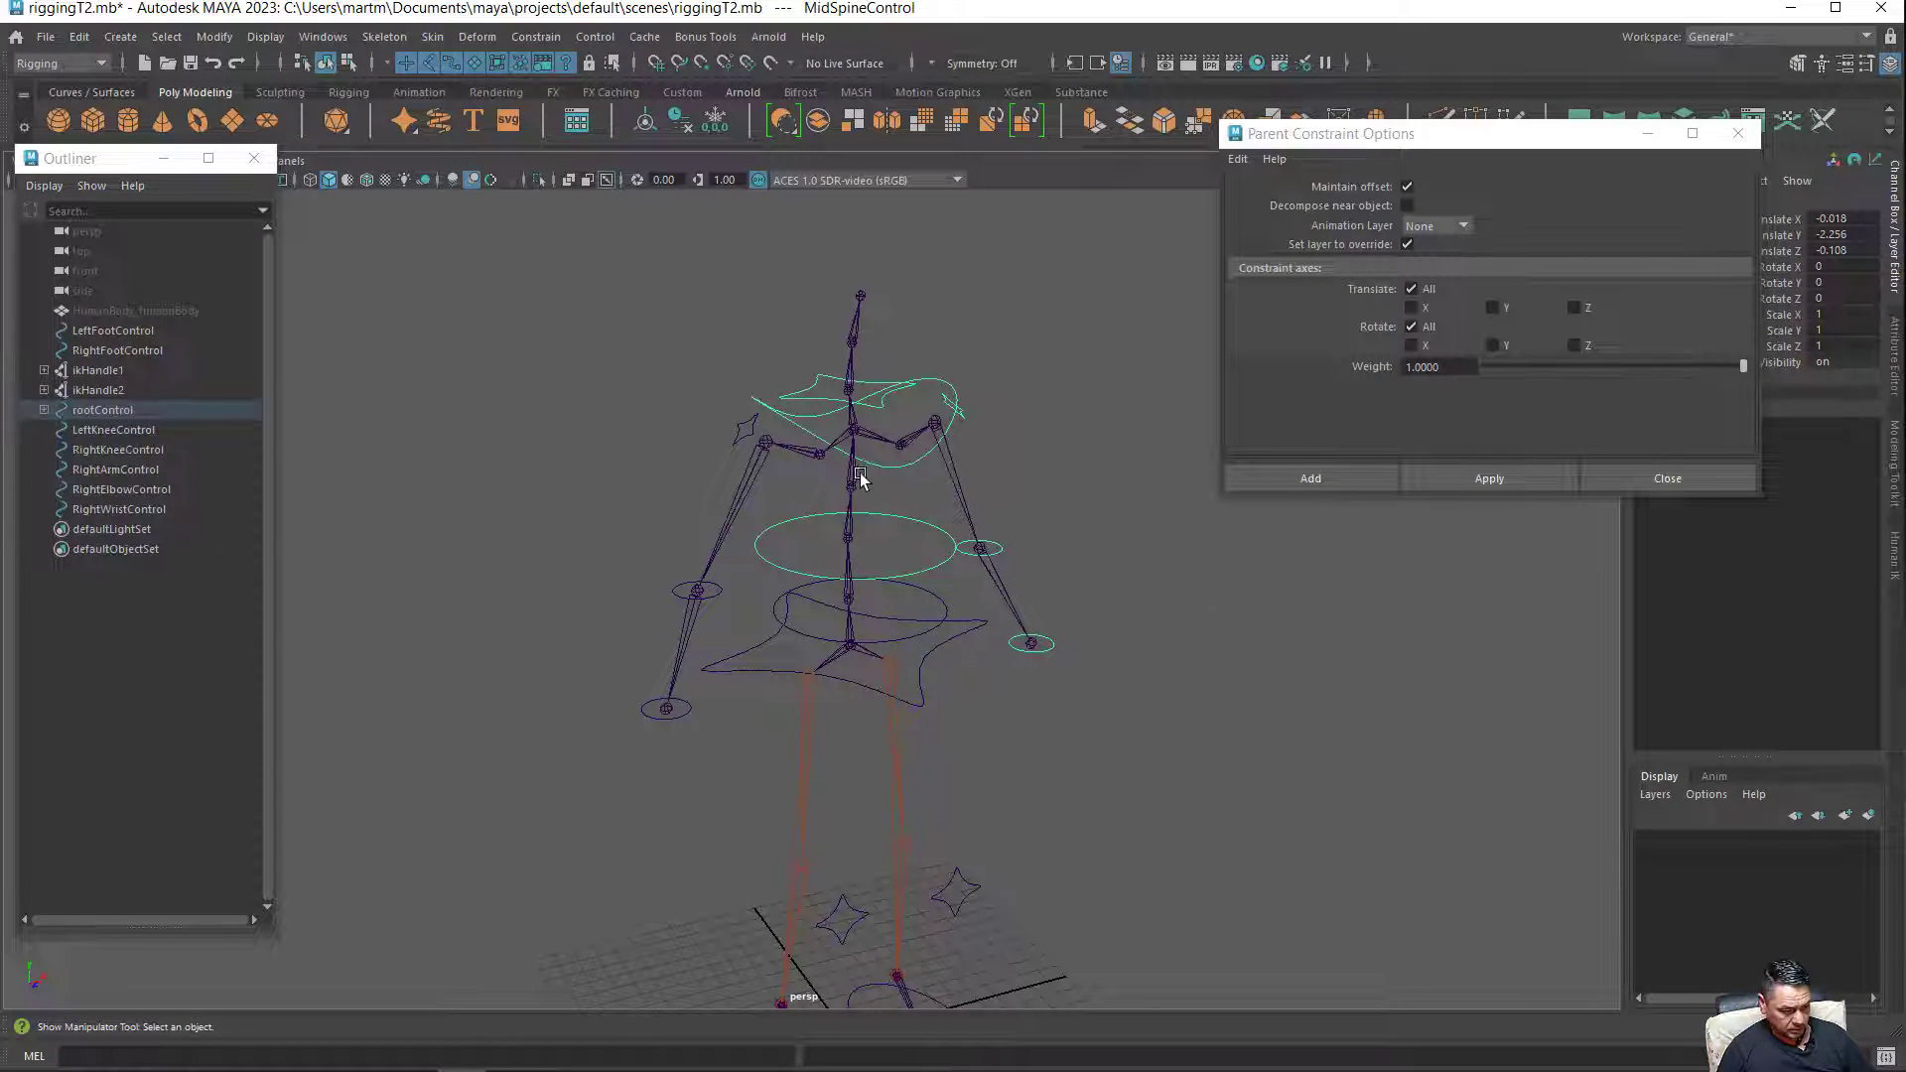
pyautogui.moveTo(817, 529)
pyautogui.keyDown('alt'); pyautogui.mouseDown()
pyautogui.moveTo(962, 553)
pyautogui.moveTo(844, 576)
pyautogui.mouseUp(); pyautogui.keyUp('alt')
pyautogui.moveTo(843, 576)
pyautogui.keyDown('alt'); pyautogui.mouseDown(button='middle')
pyautogui.moveTo(890, 566)
pyautogui.moveTo(863, 576)
pyautogui.mouseUp(button='middle'); pyautogui.keyUp('alt')
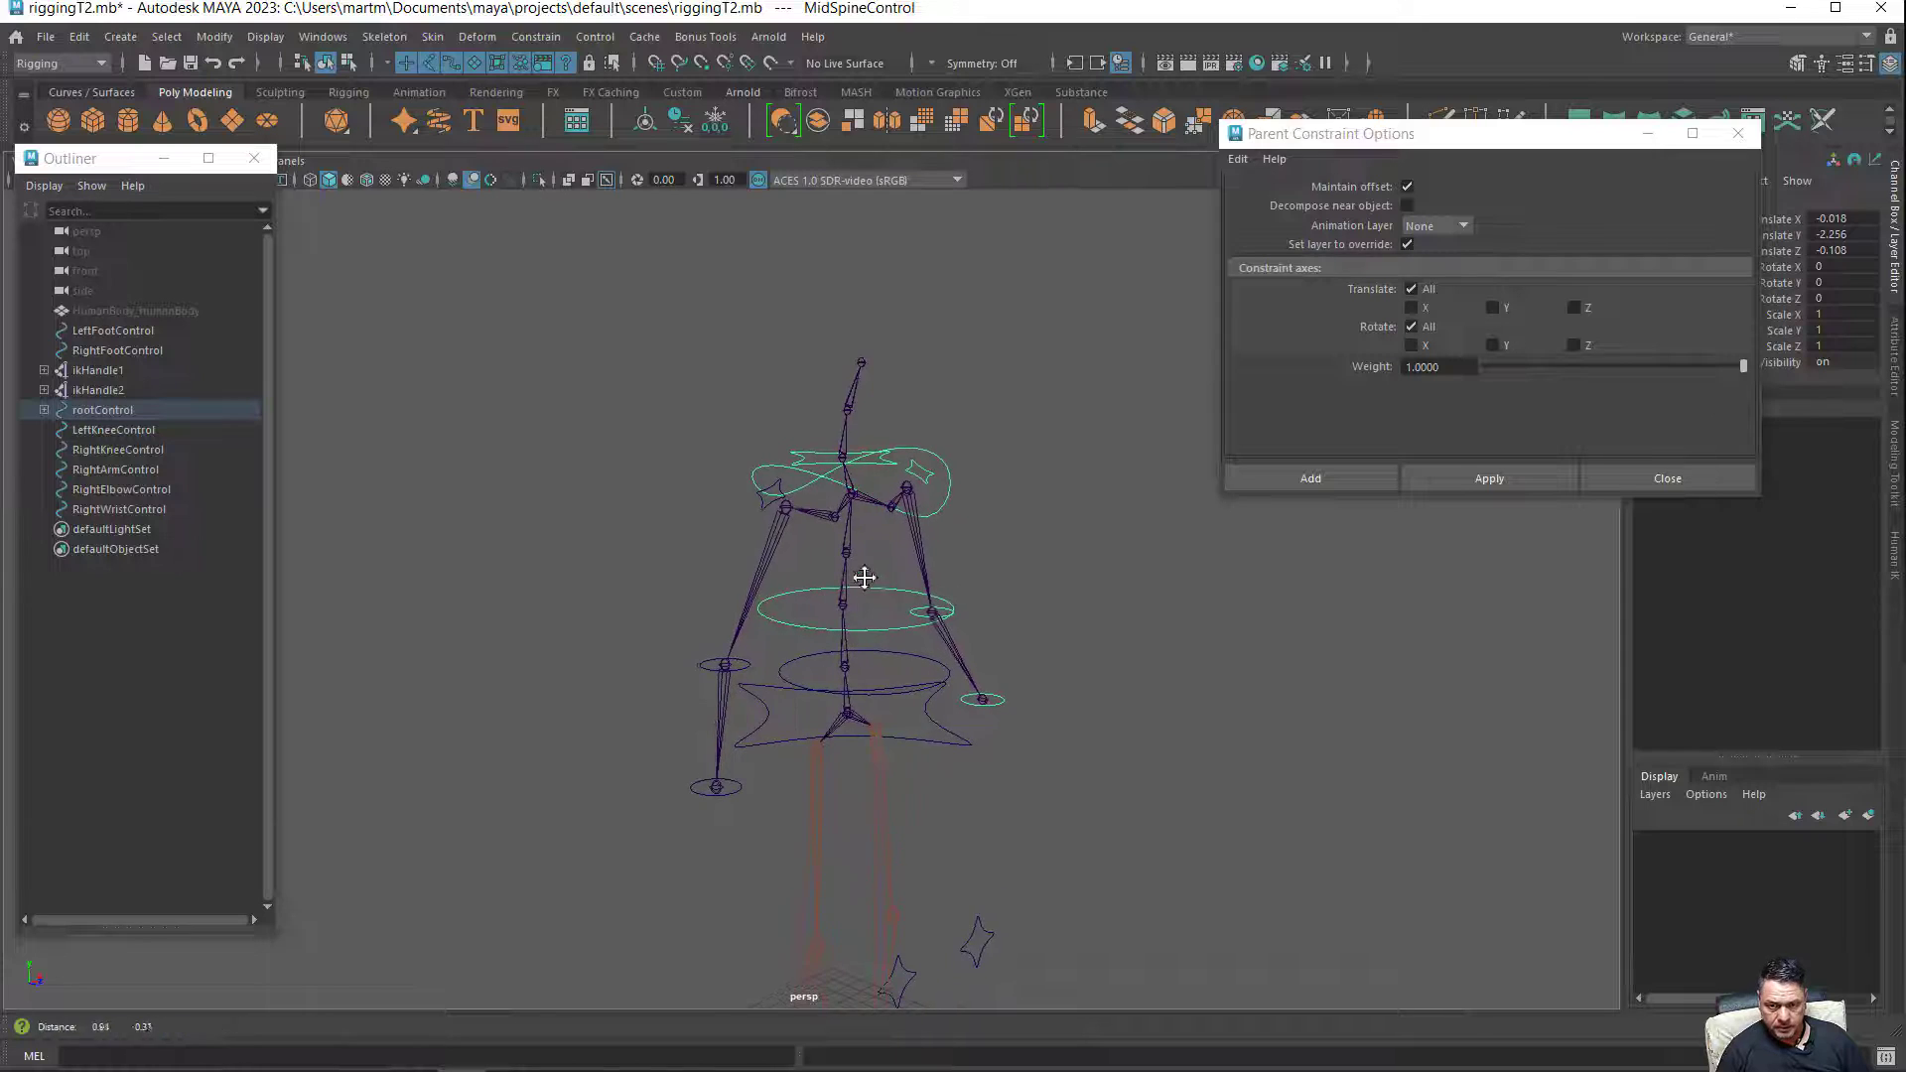
pyautogui.moveTo(863, 575)
pyautogui.keyDown('alt'); pyautogui.mouseDown()
pyautogui.moveTo(1010, 626)
pyautogui.moveTo(872, 617)
pyautogui.moveTo(883, 636)
pyautogui.mouseUp(); pyautogui.keyUp('alt')
pyautogui.scroll(3, 1009, 626)
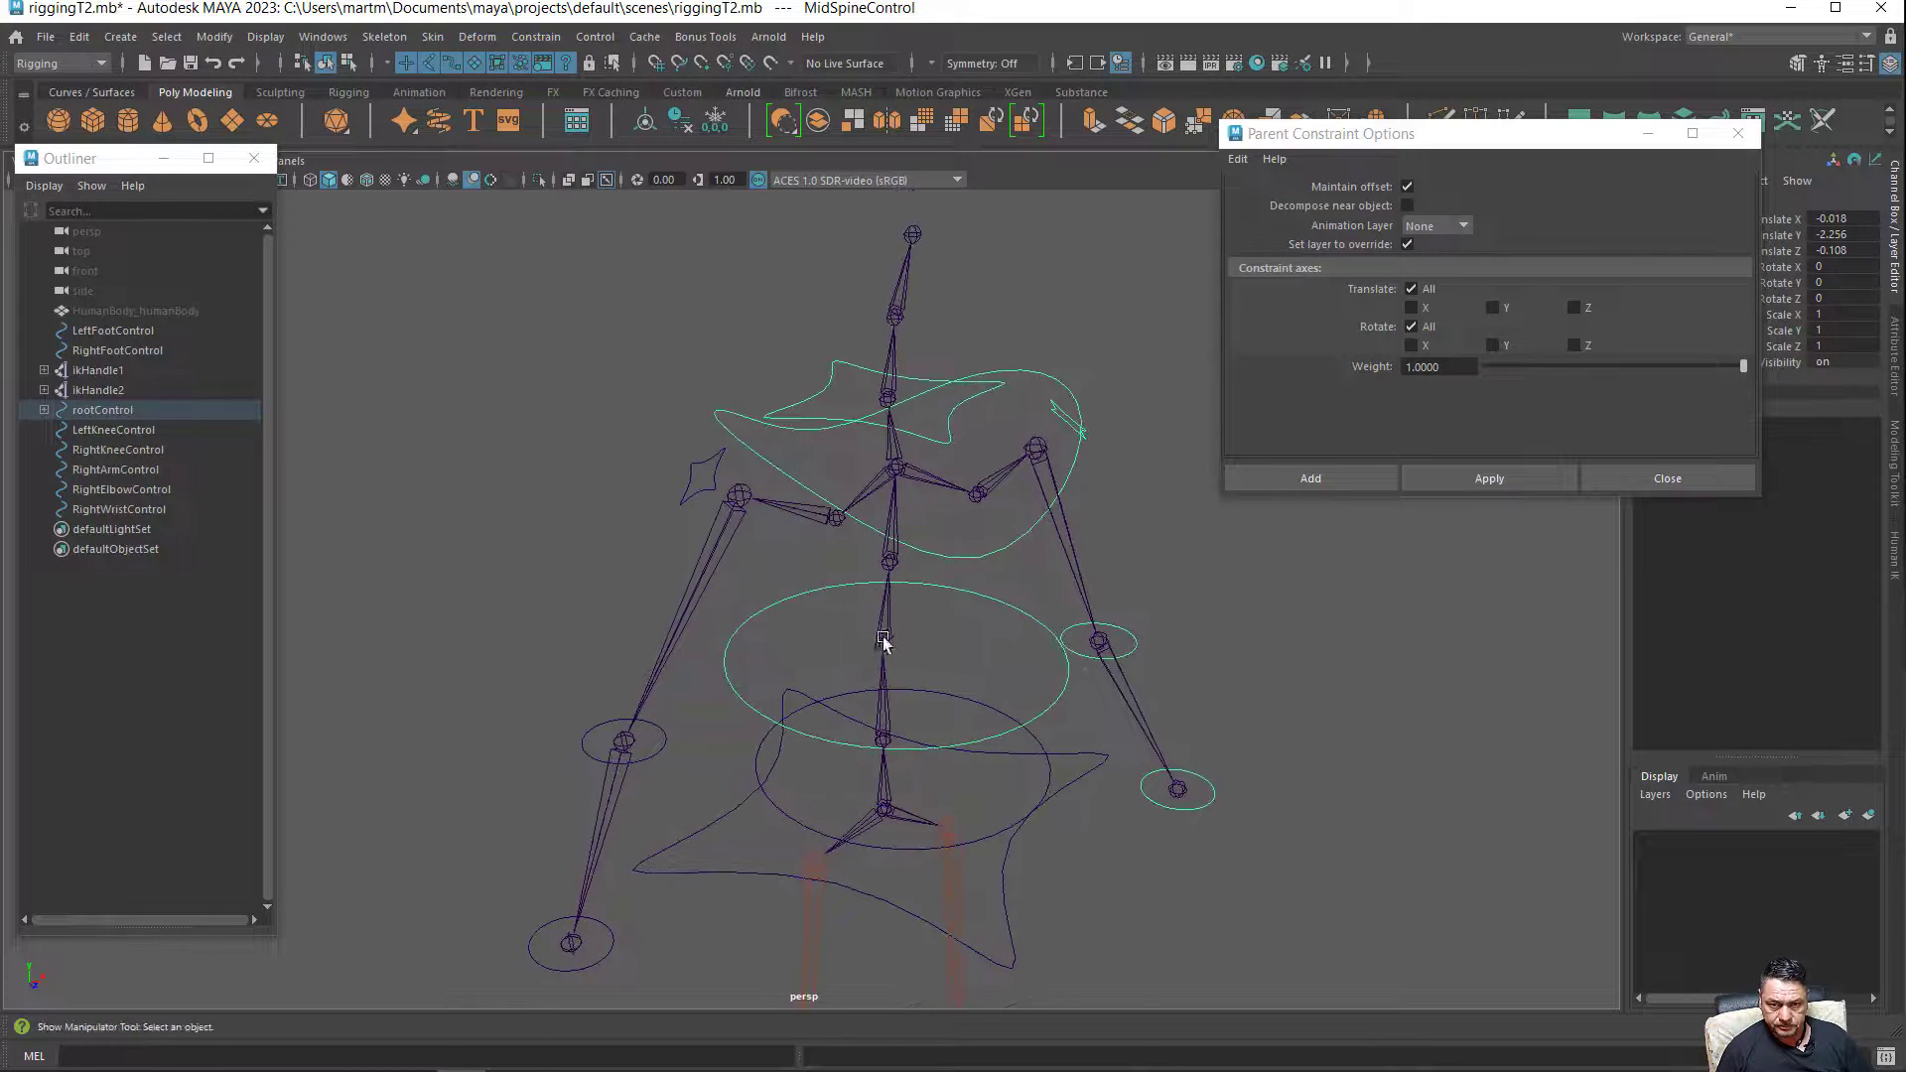
pyautogui.click(685, 492)
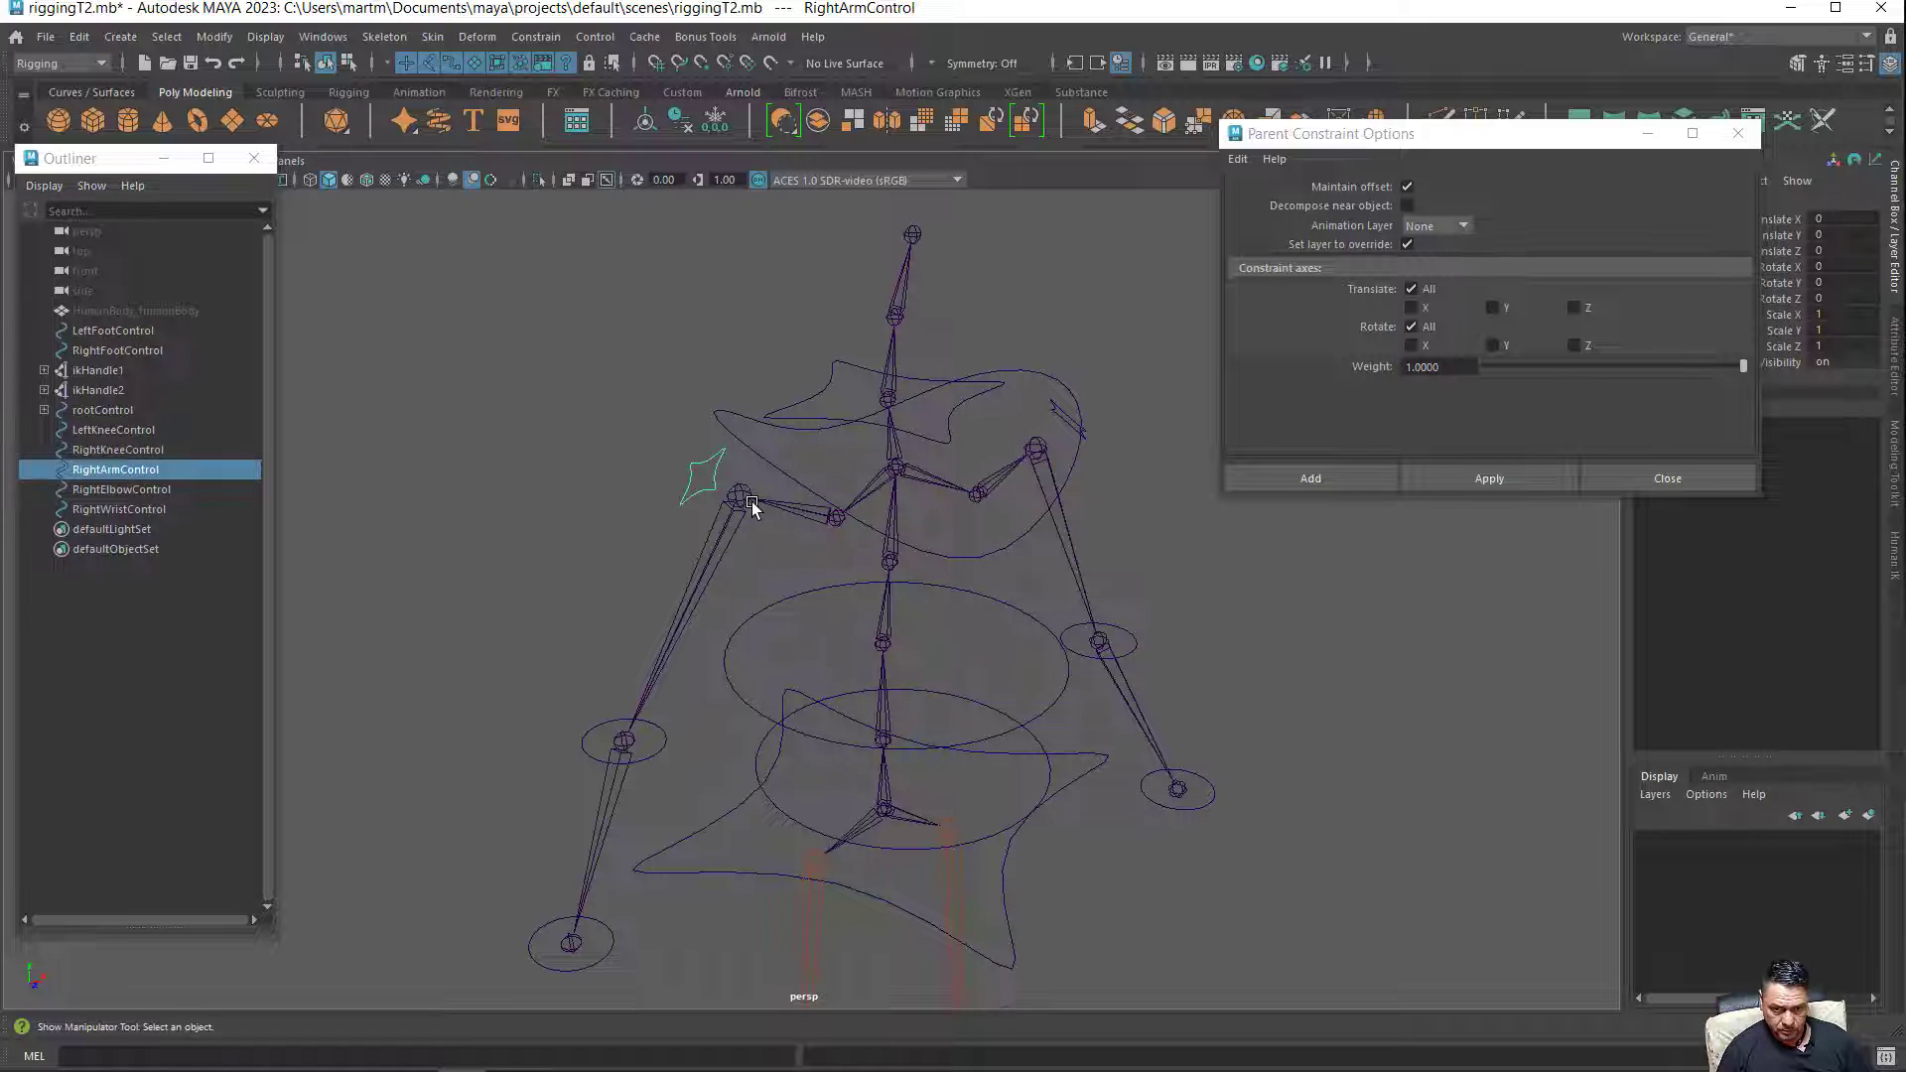
pyautogui.keyDown('shift'); pyautogui.click(743, 496); pyautogui.keyUp('shift')
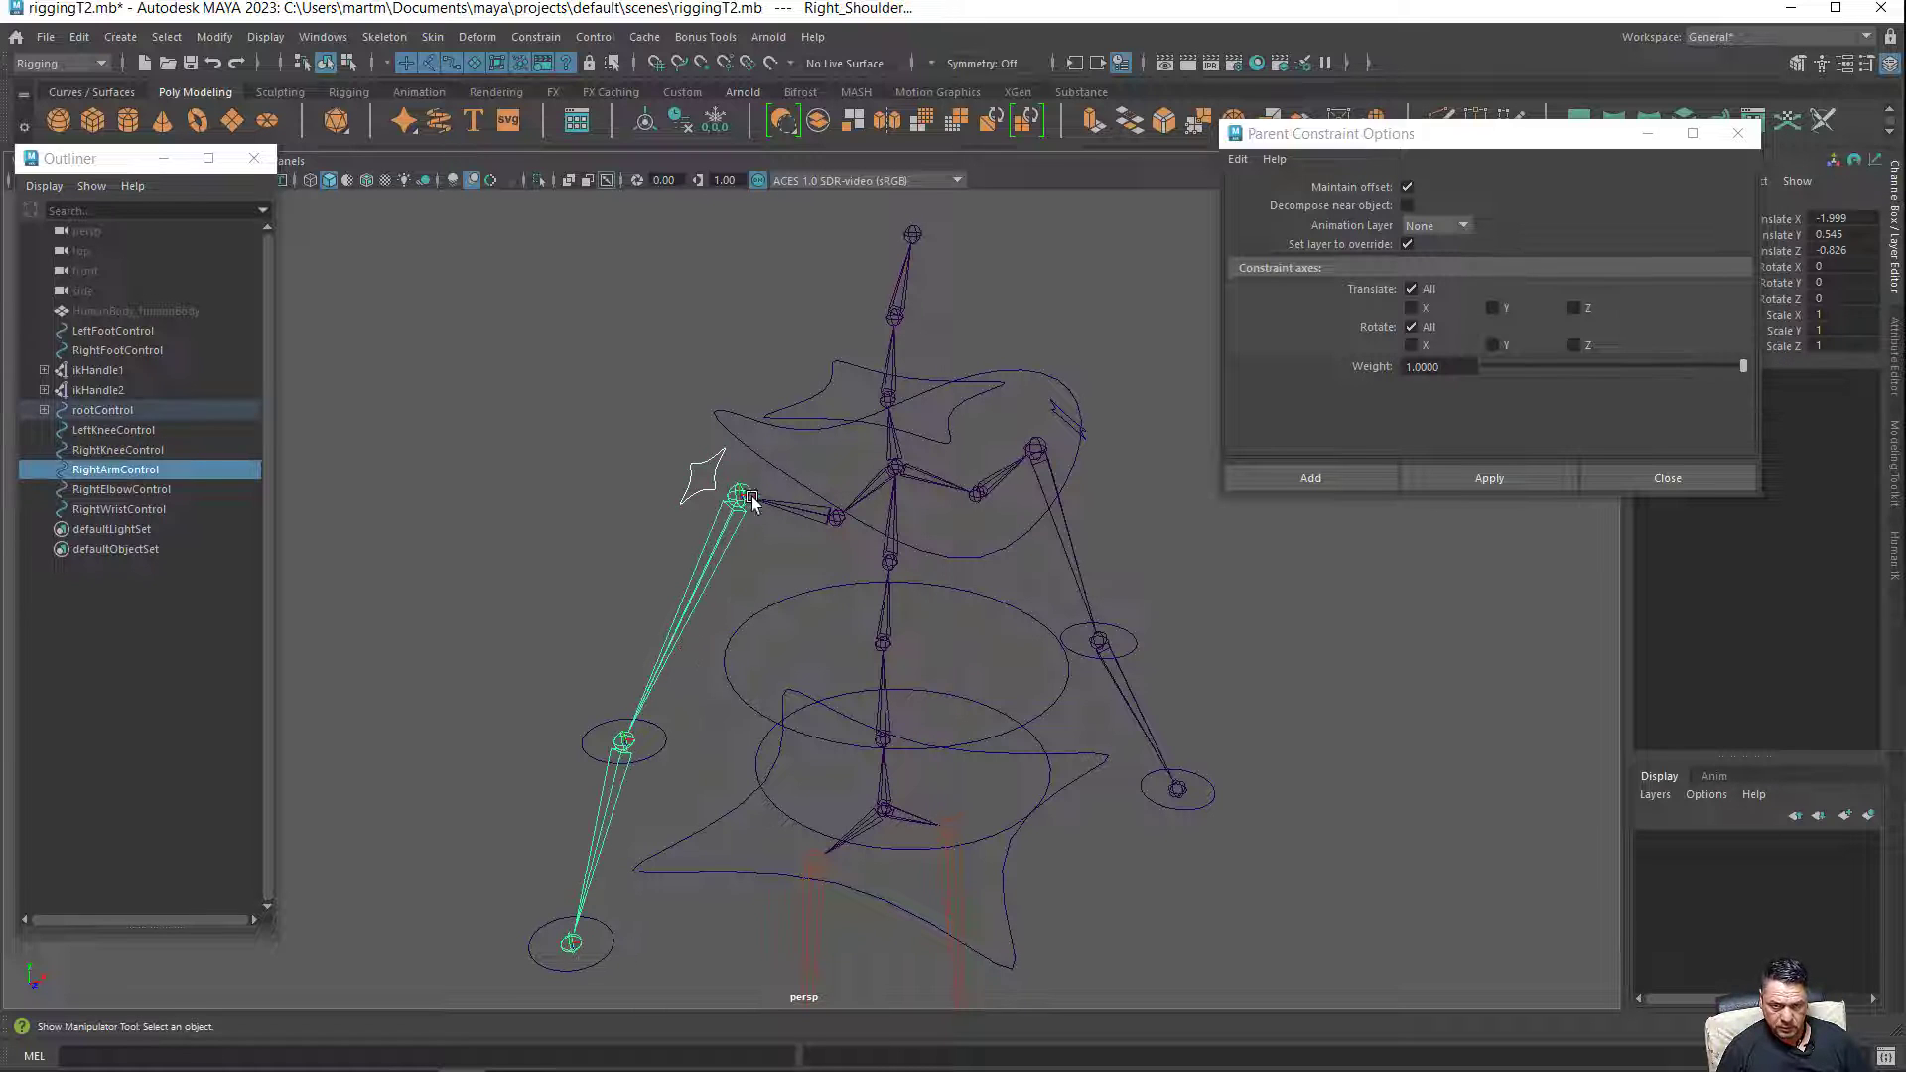
pyautogui.click(1498, 481)
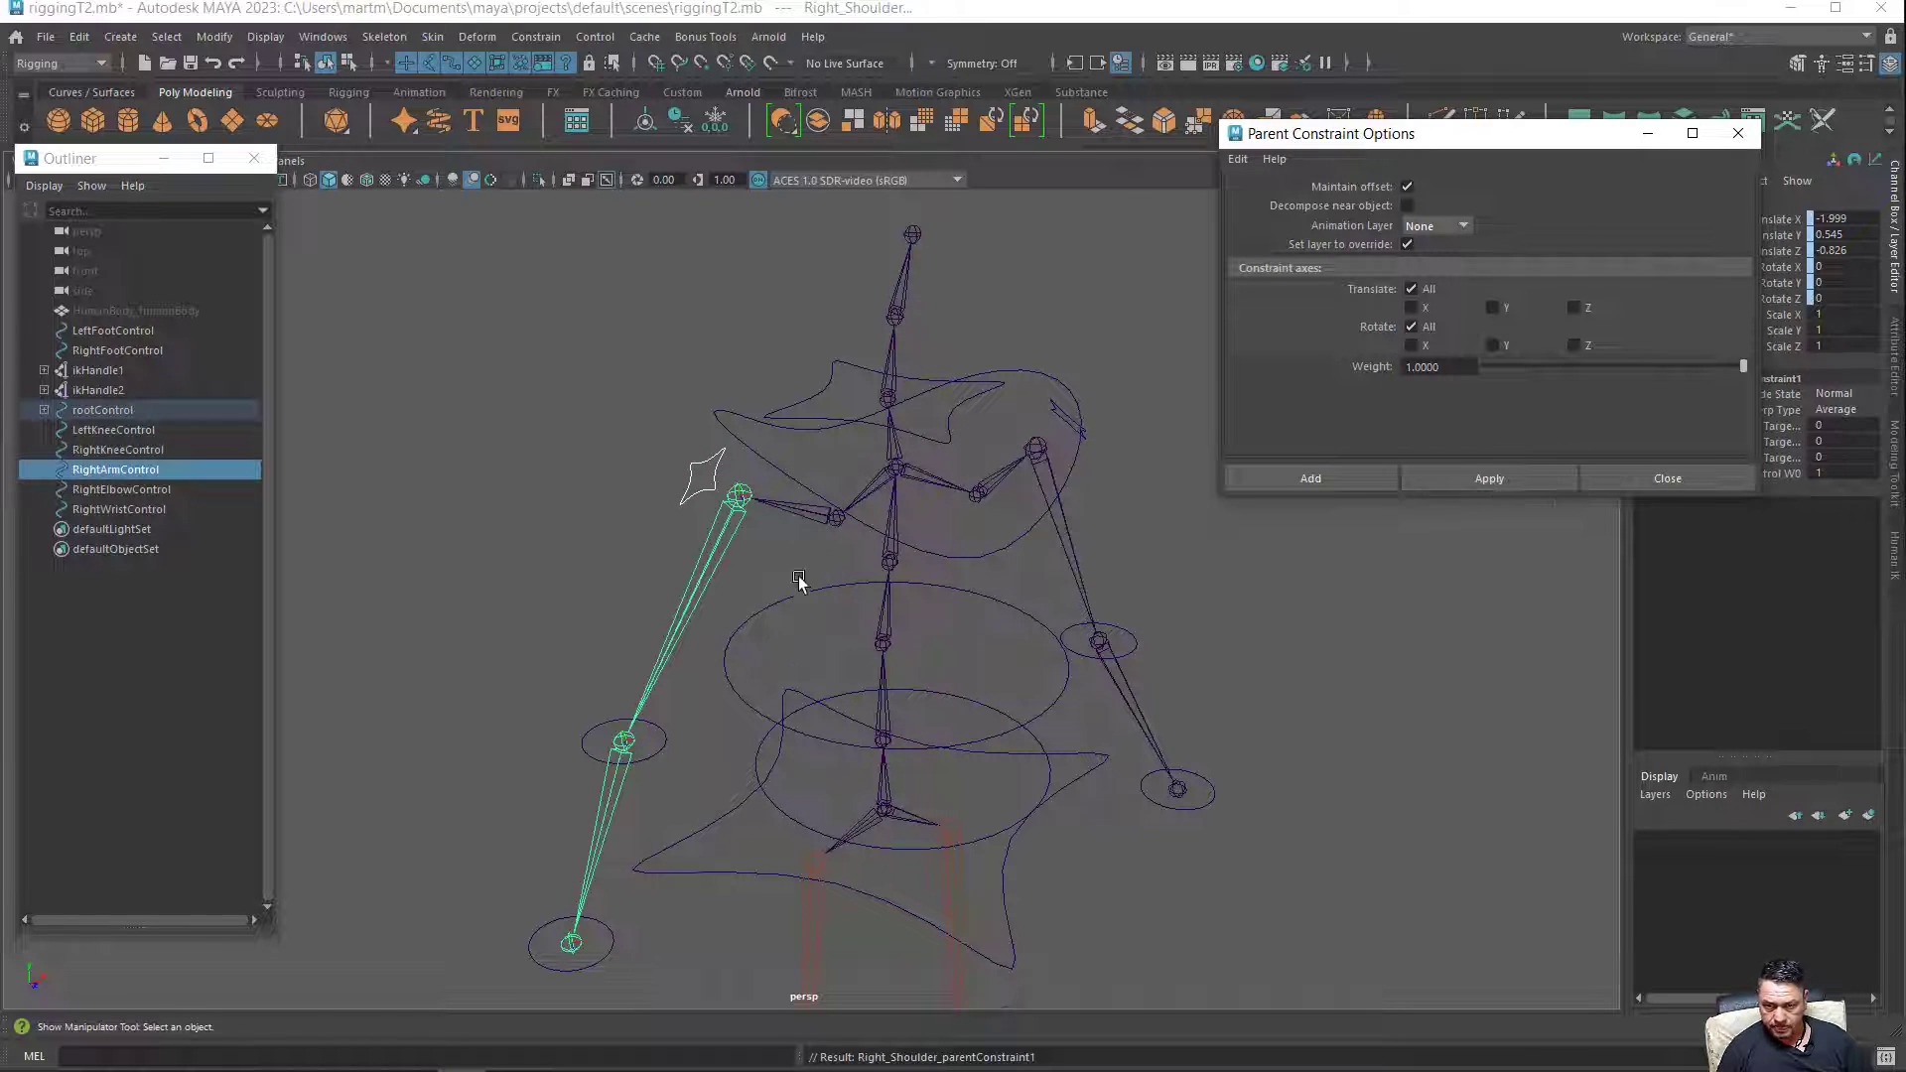
# Select RightArmControl, then TopSpineControl, as the parenting pair.
pyautogui.click(745, 469)
pyautogui.click(714, 454)
pyautogui.click(777, 466)
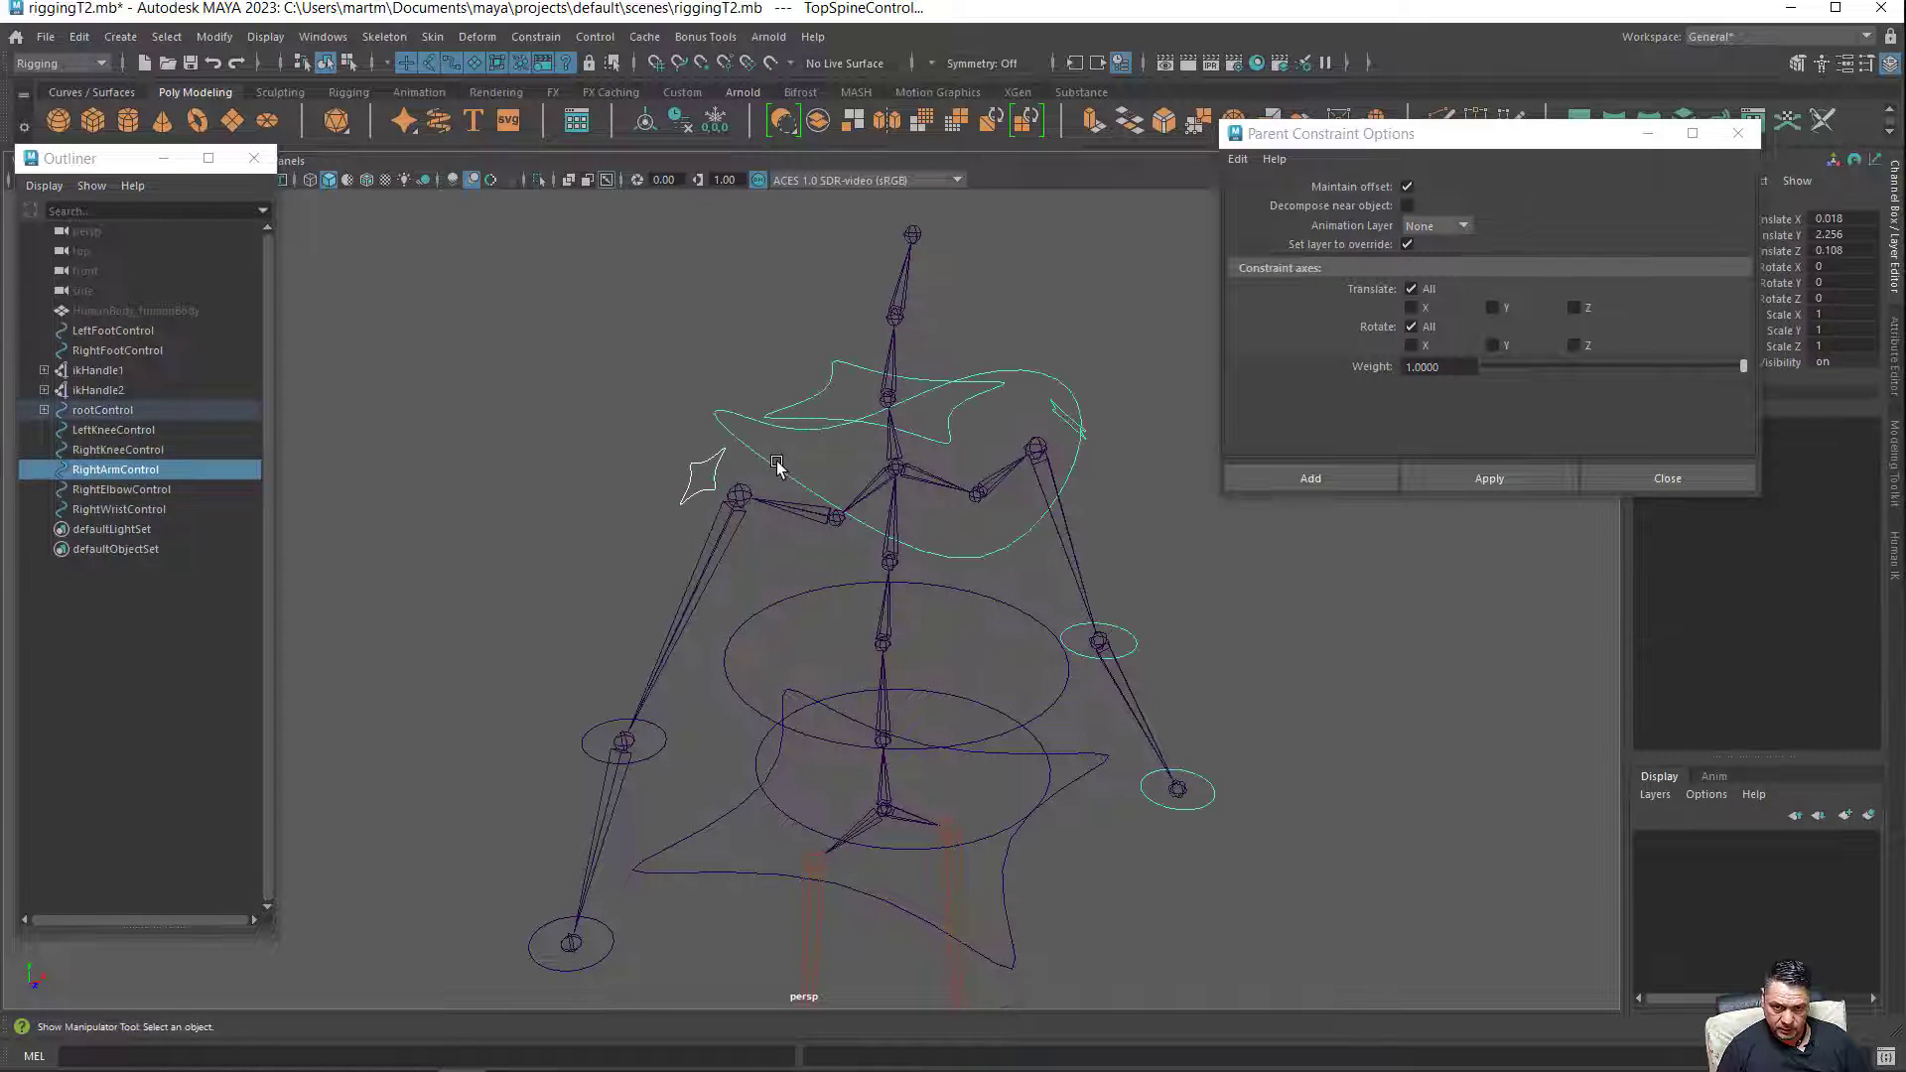
# Parent RightArmControl under TopSpineControl, then parent-constrain the right elbow joint to RightElbowControl.
pyautogui.press('p')
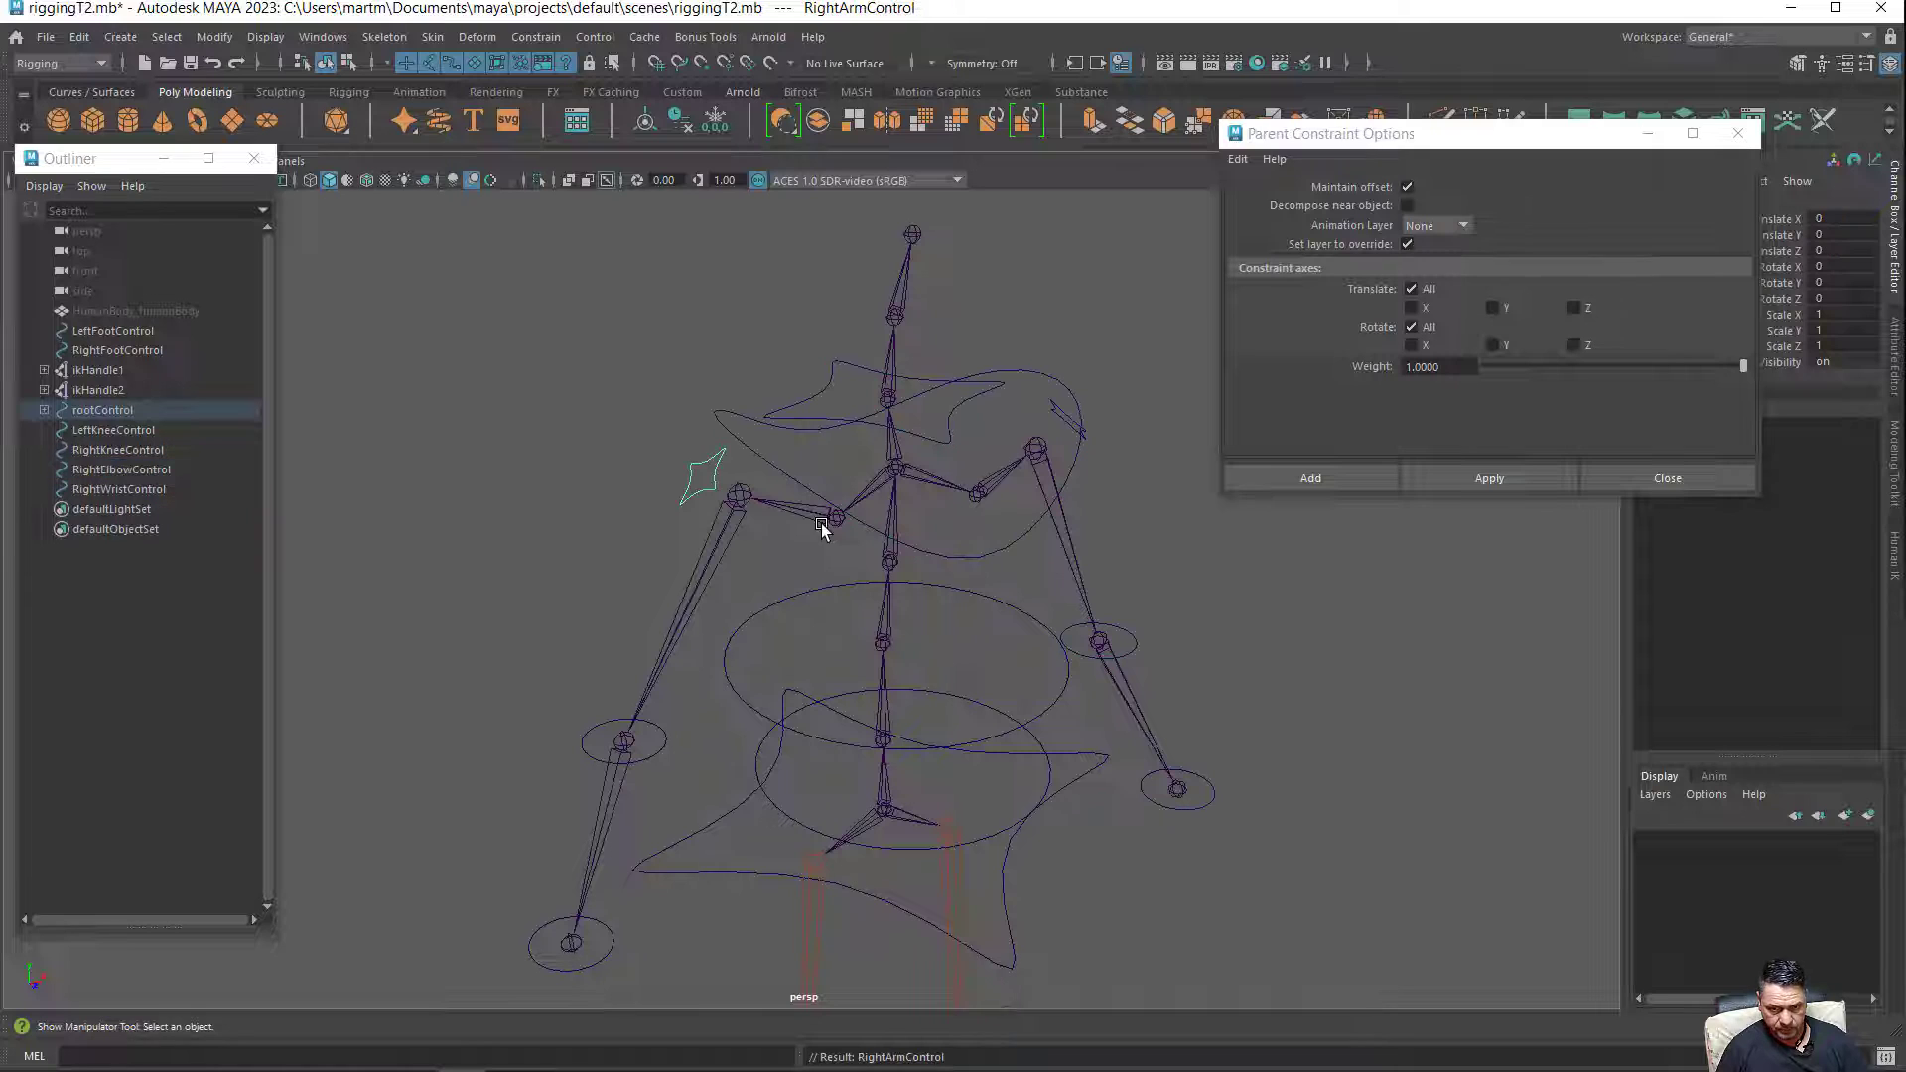
pyautogui.click(788, 599)
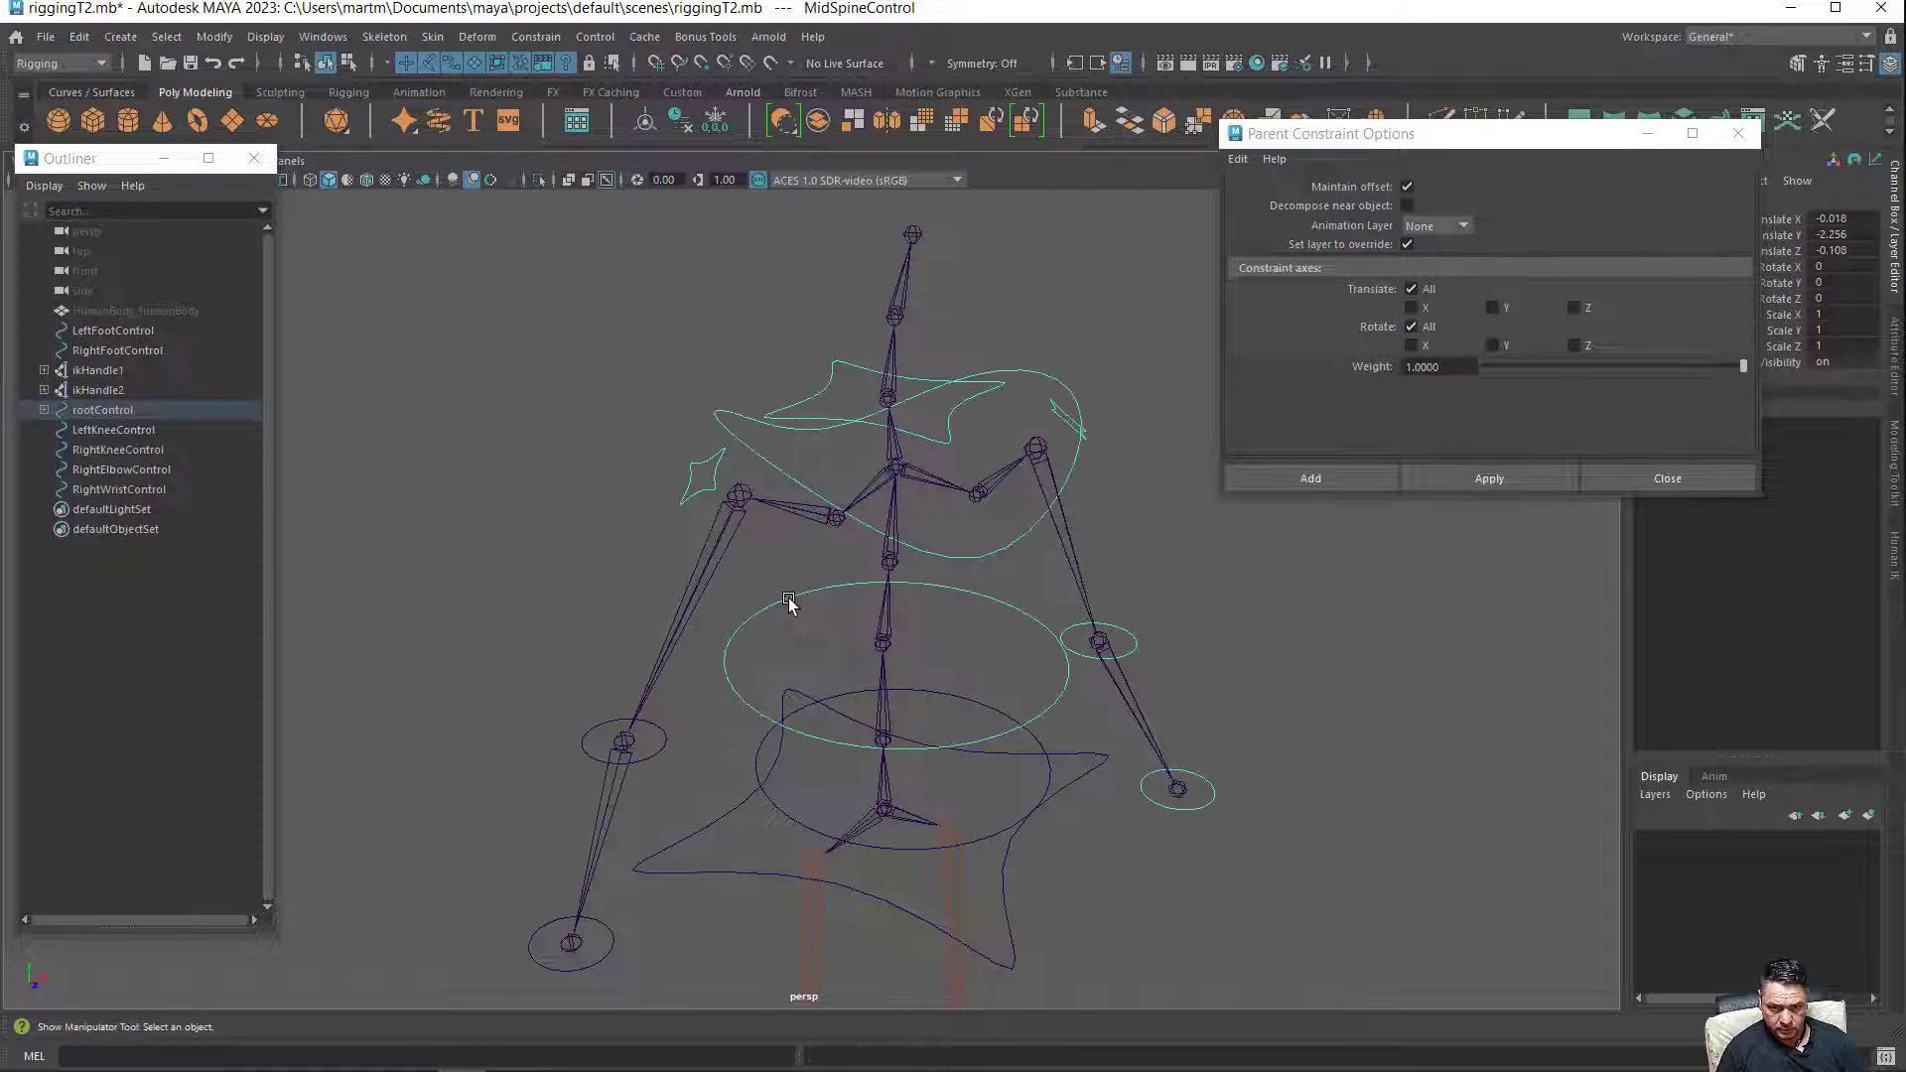
pyautogui.click(709, 688)
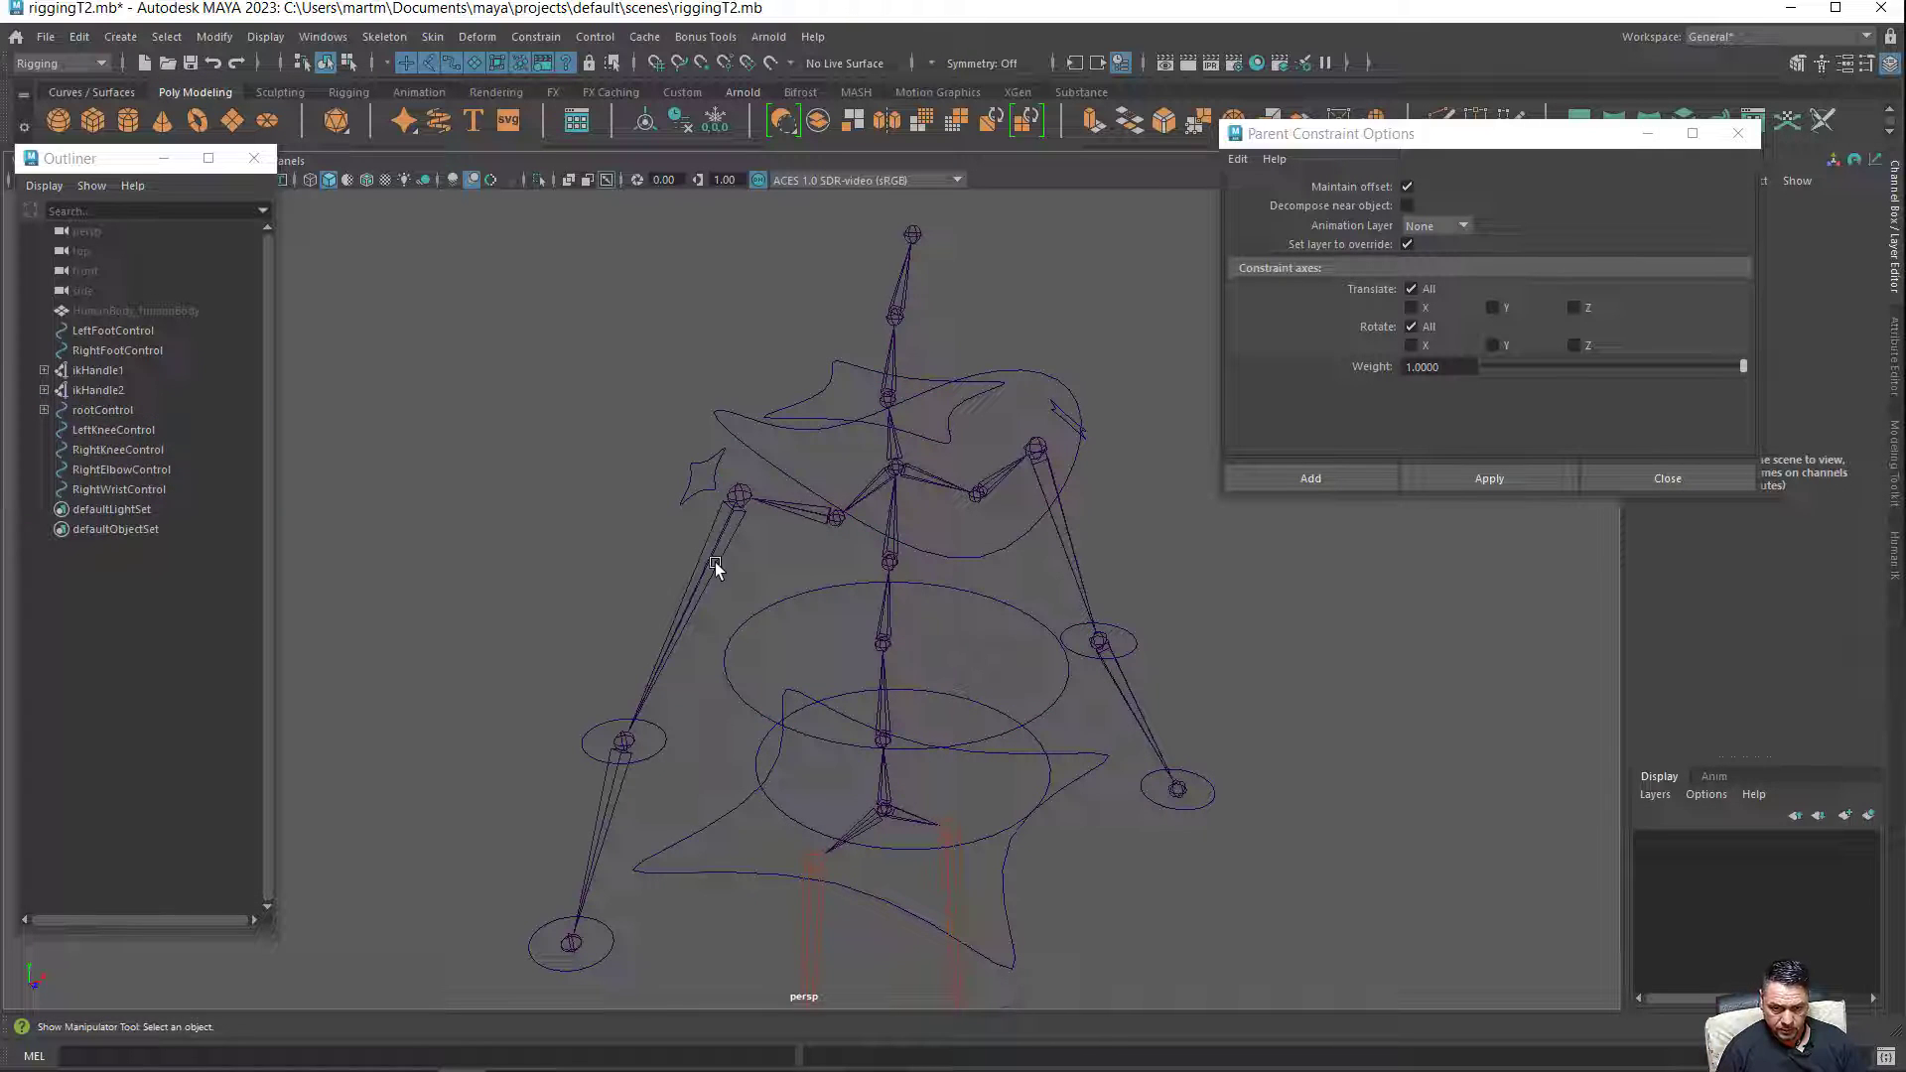
pyautogui.click(664, 741)
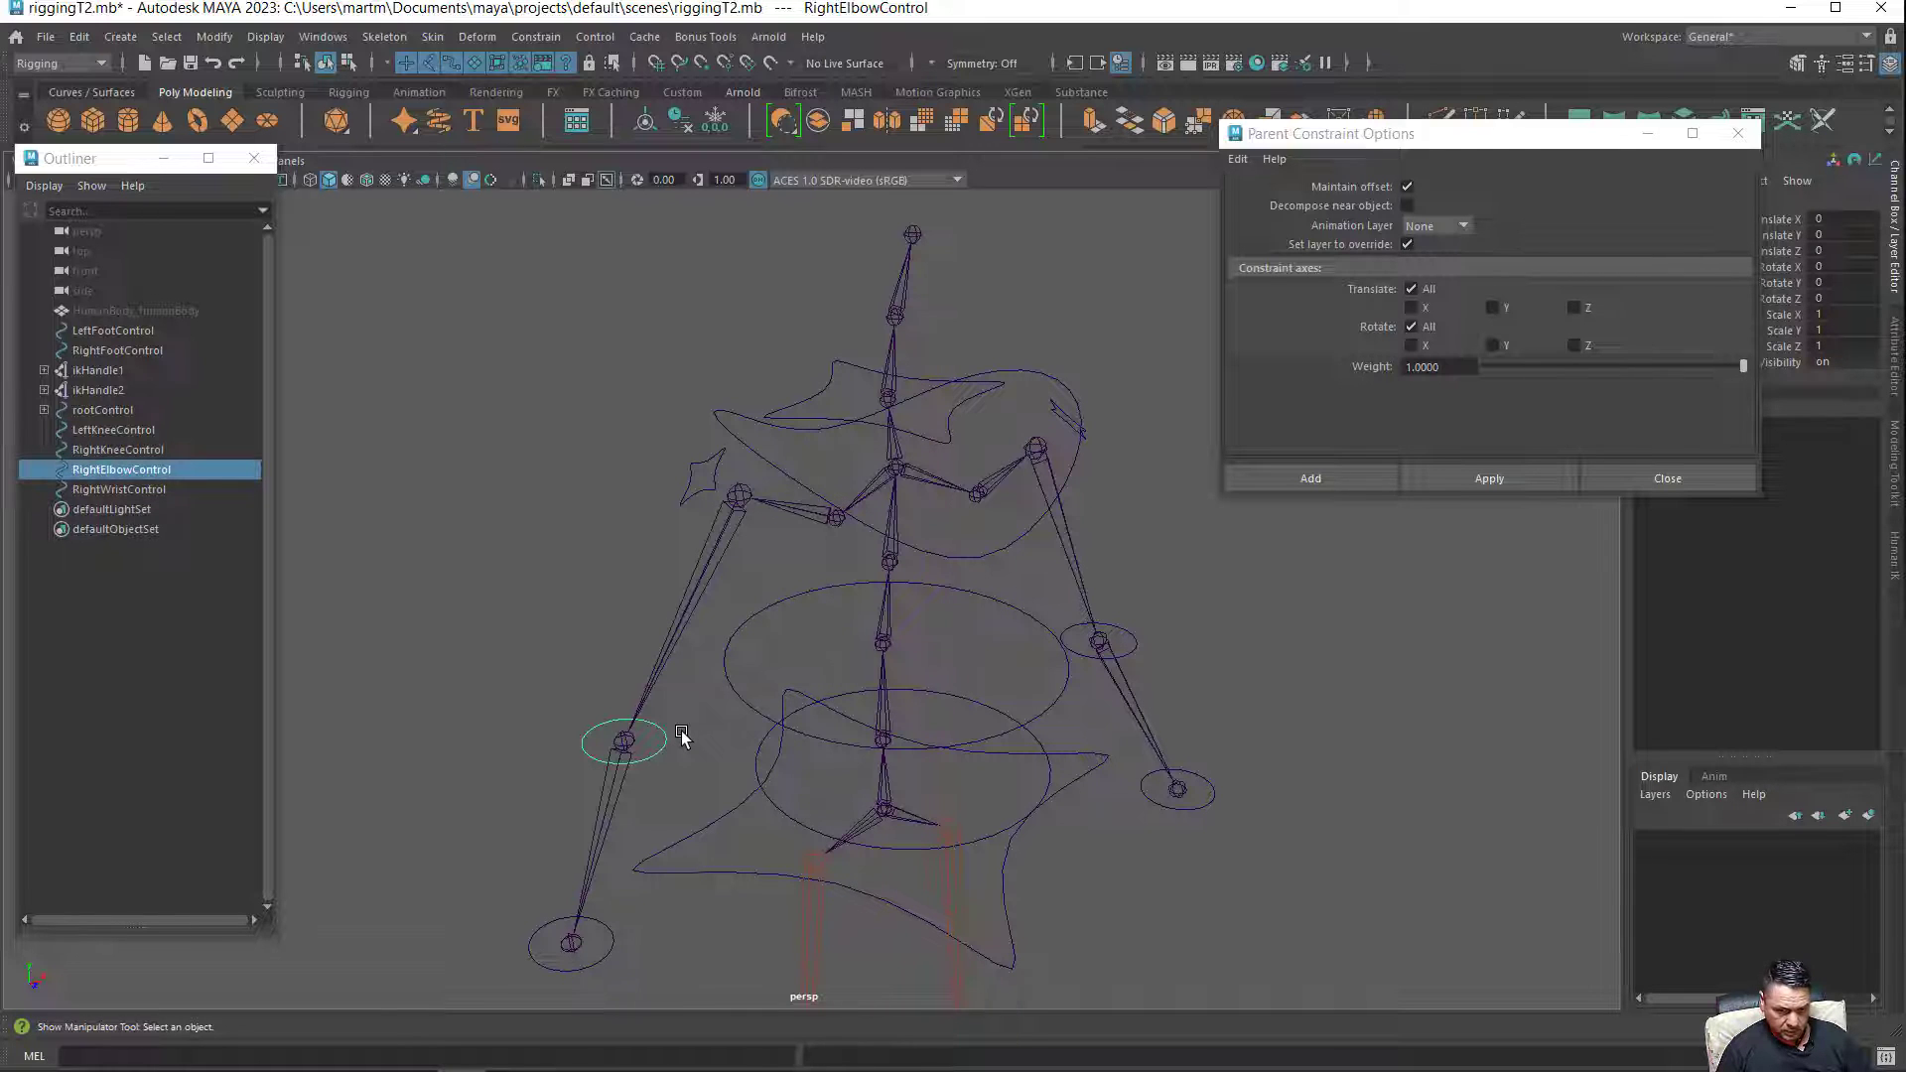
pyautogui.keyDown('shift'); pyautogui.click(627, 750); pyautogui.keyUp('shift')
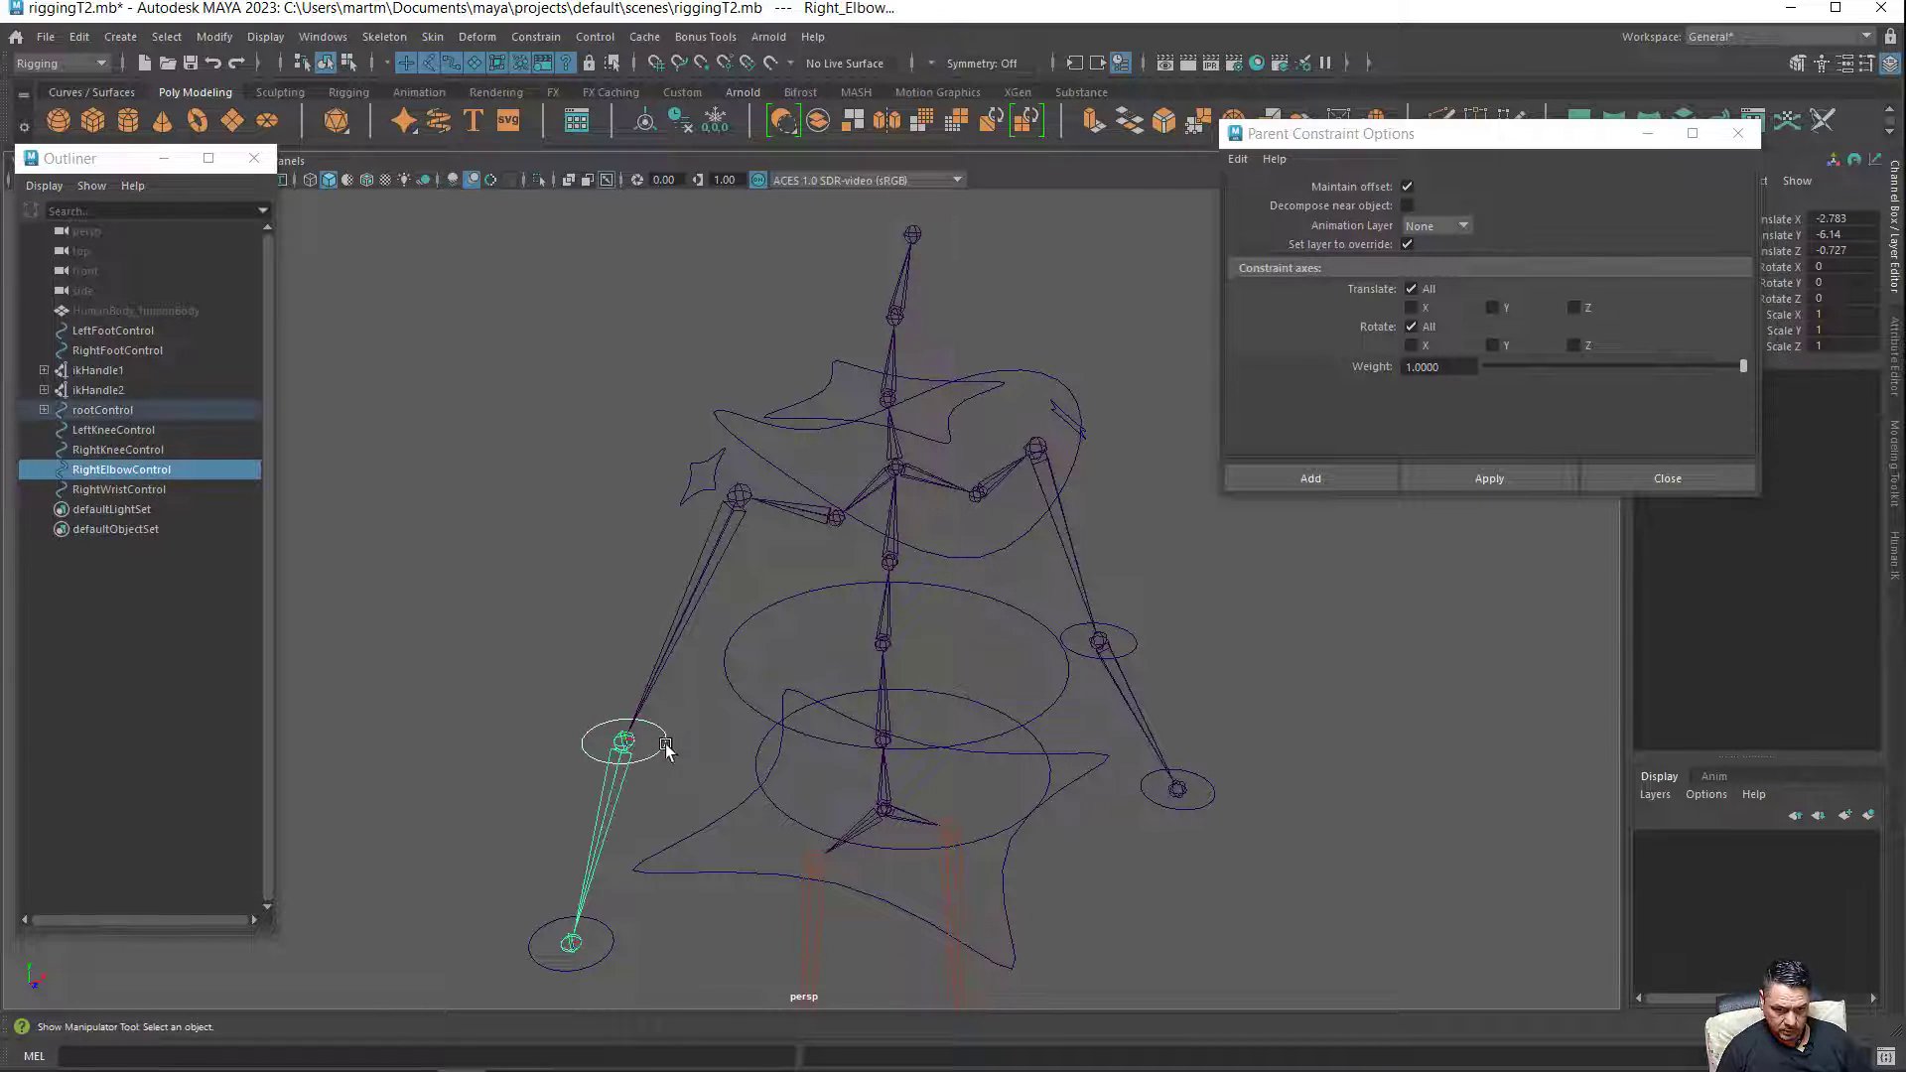
pyautogui.click(1475, 480)
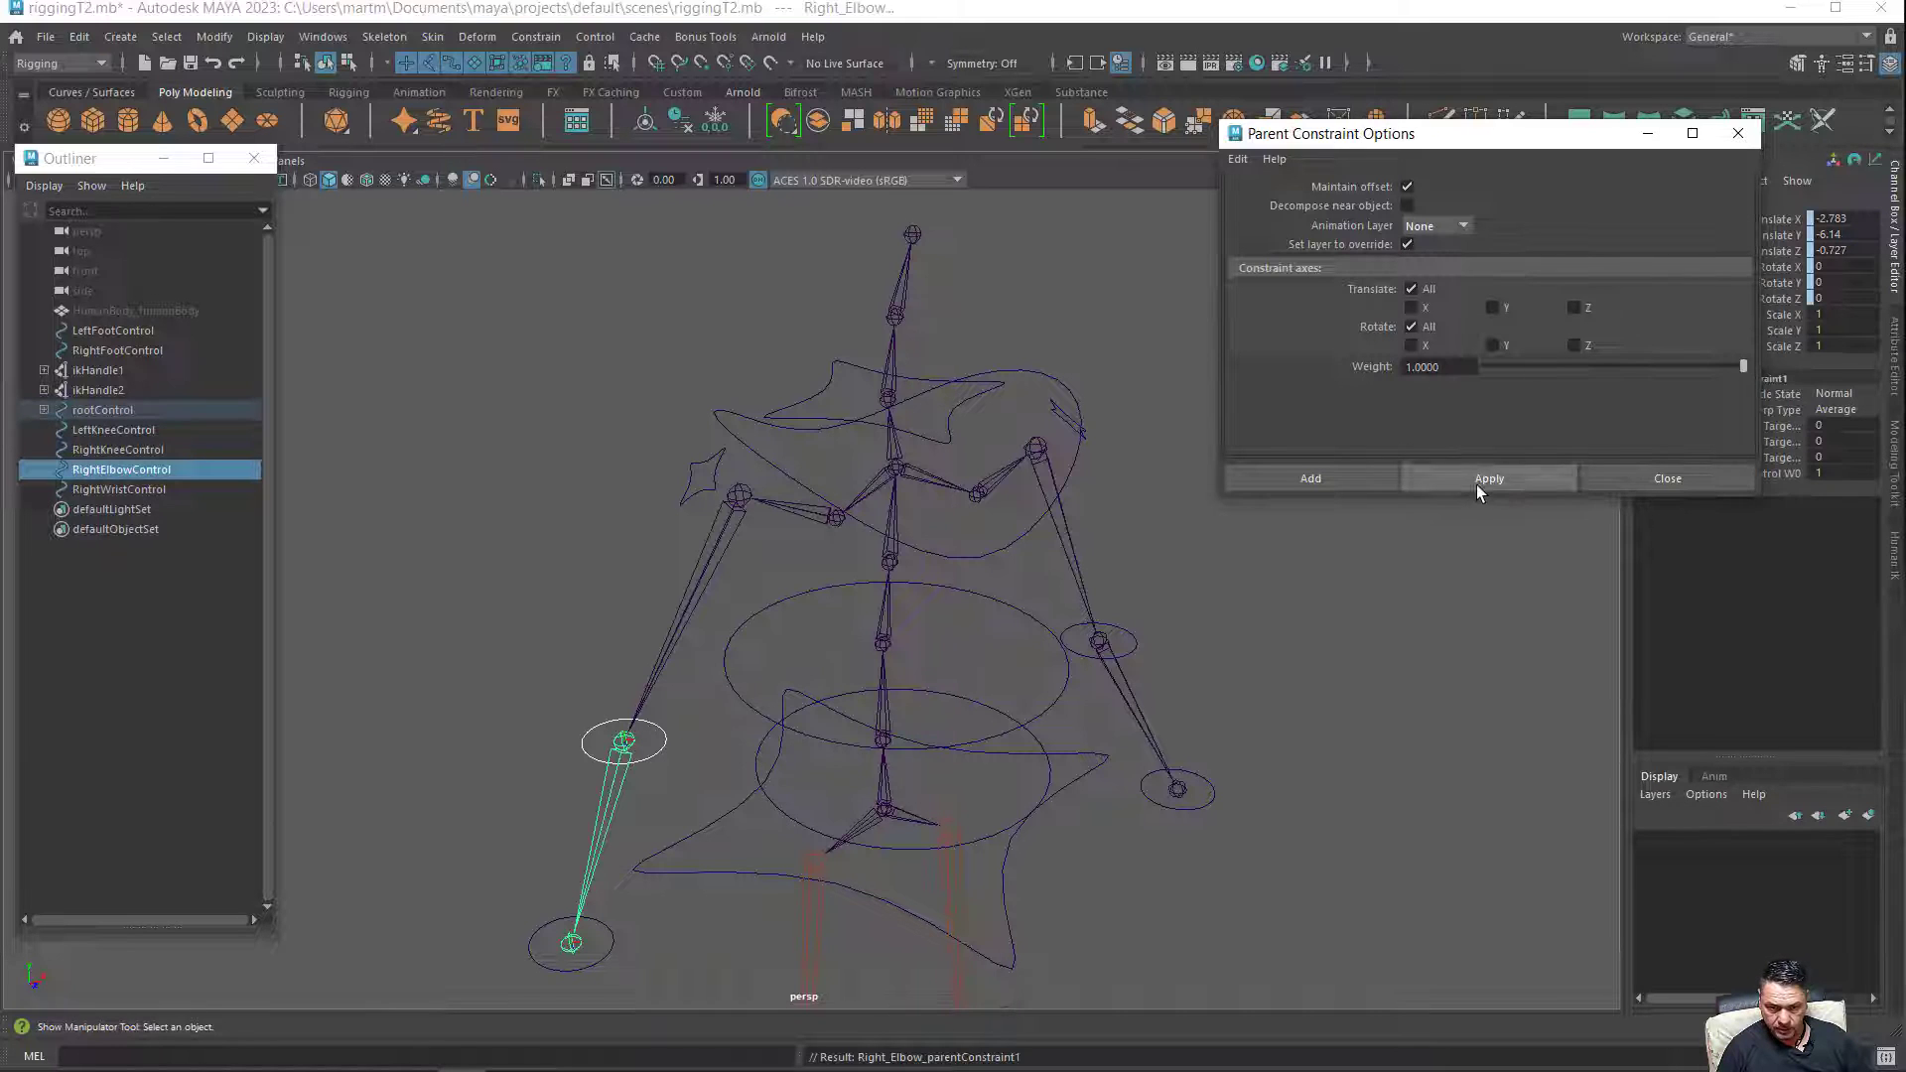
# Parent RightElbowControl under RightArmControl and check the hierarchy.
pyautogui.click(711, 758)
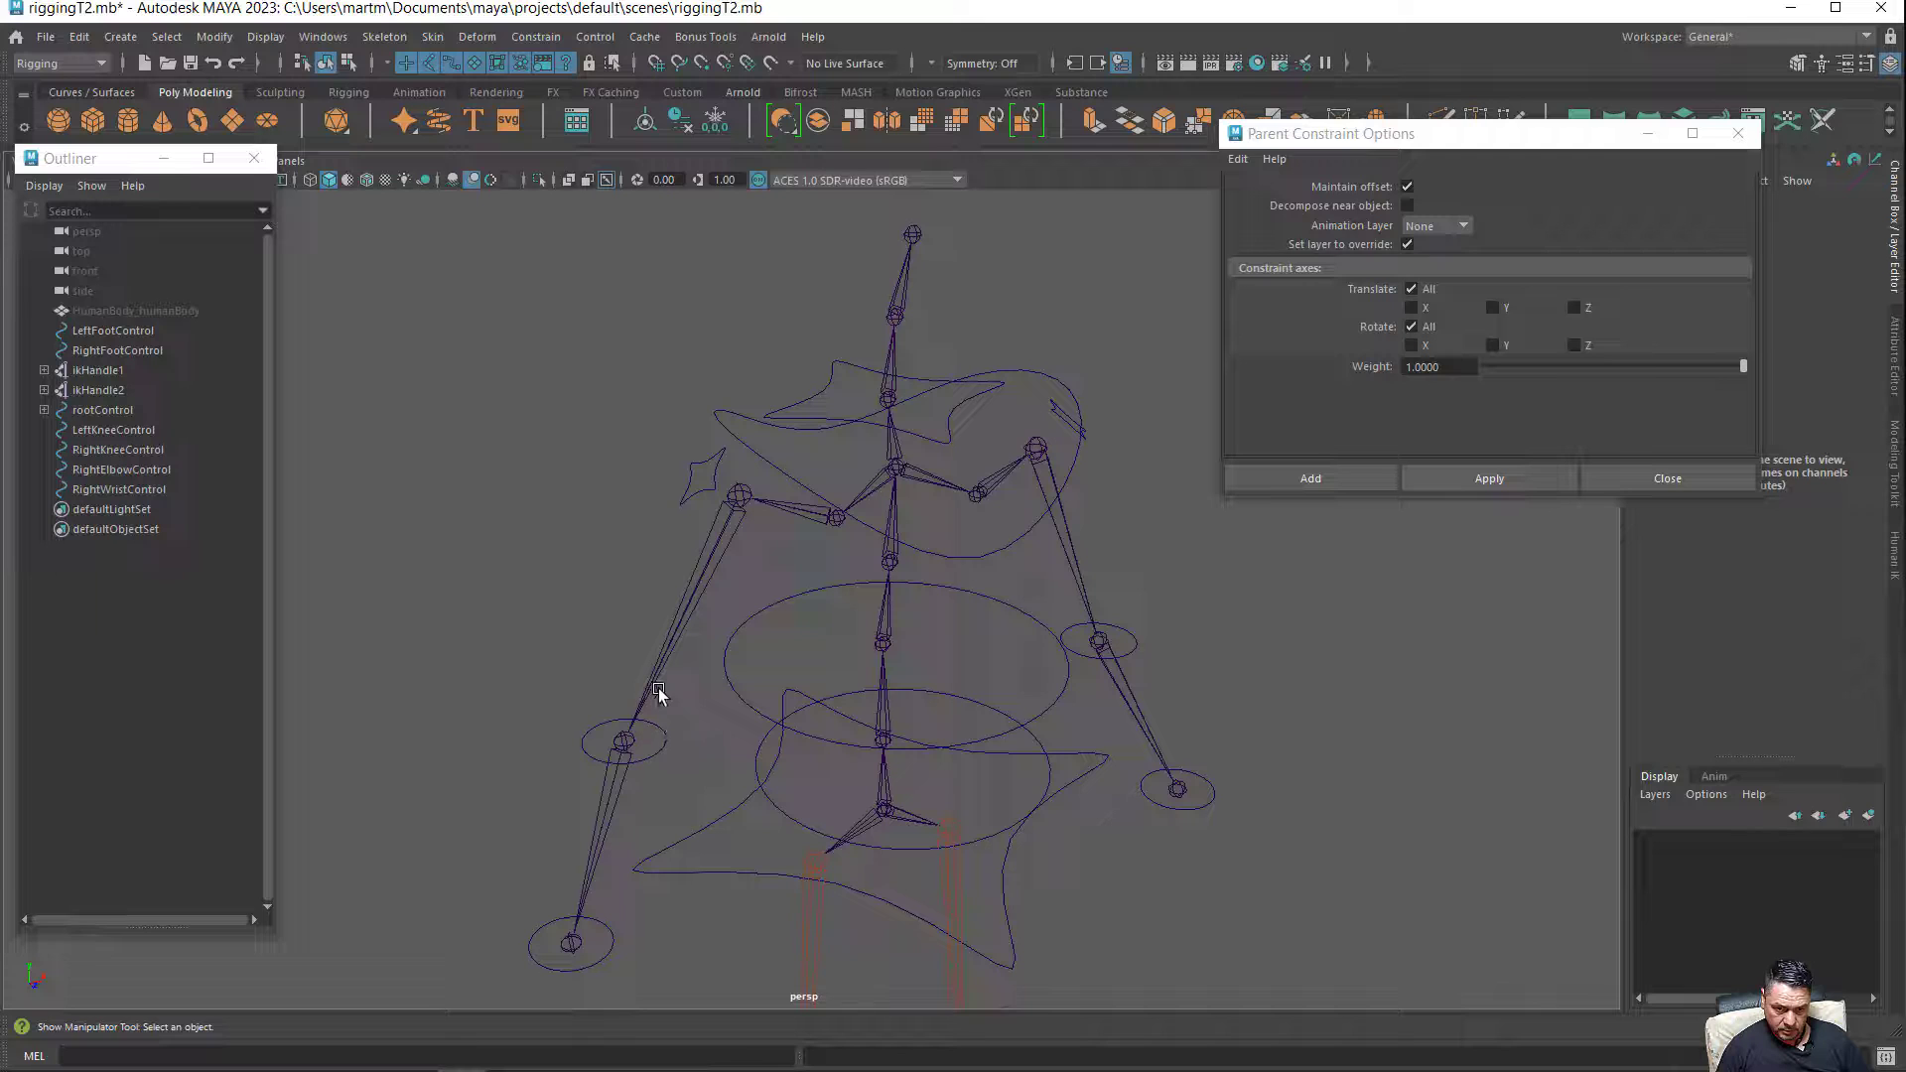
pyautogui.click(596, 730)
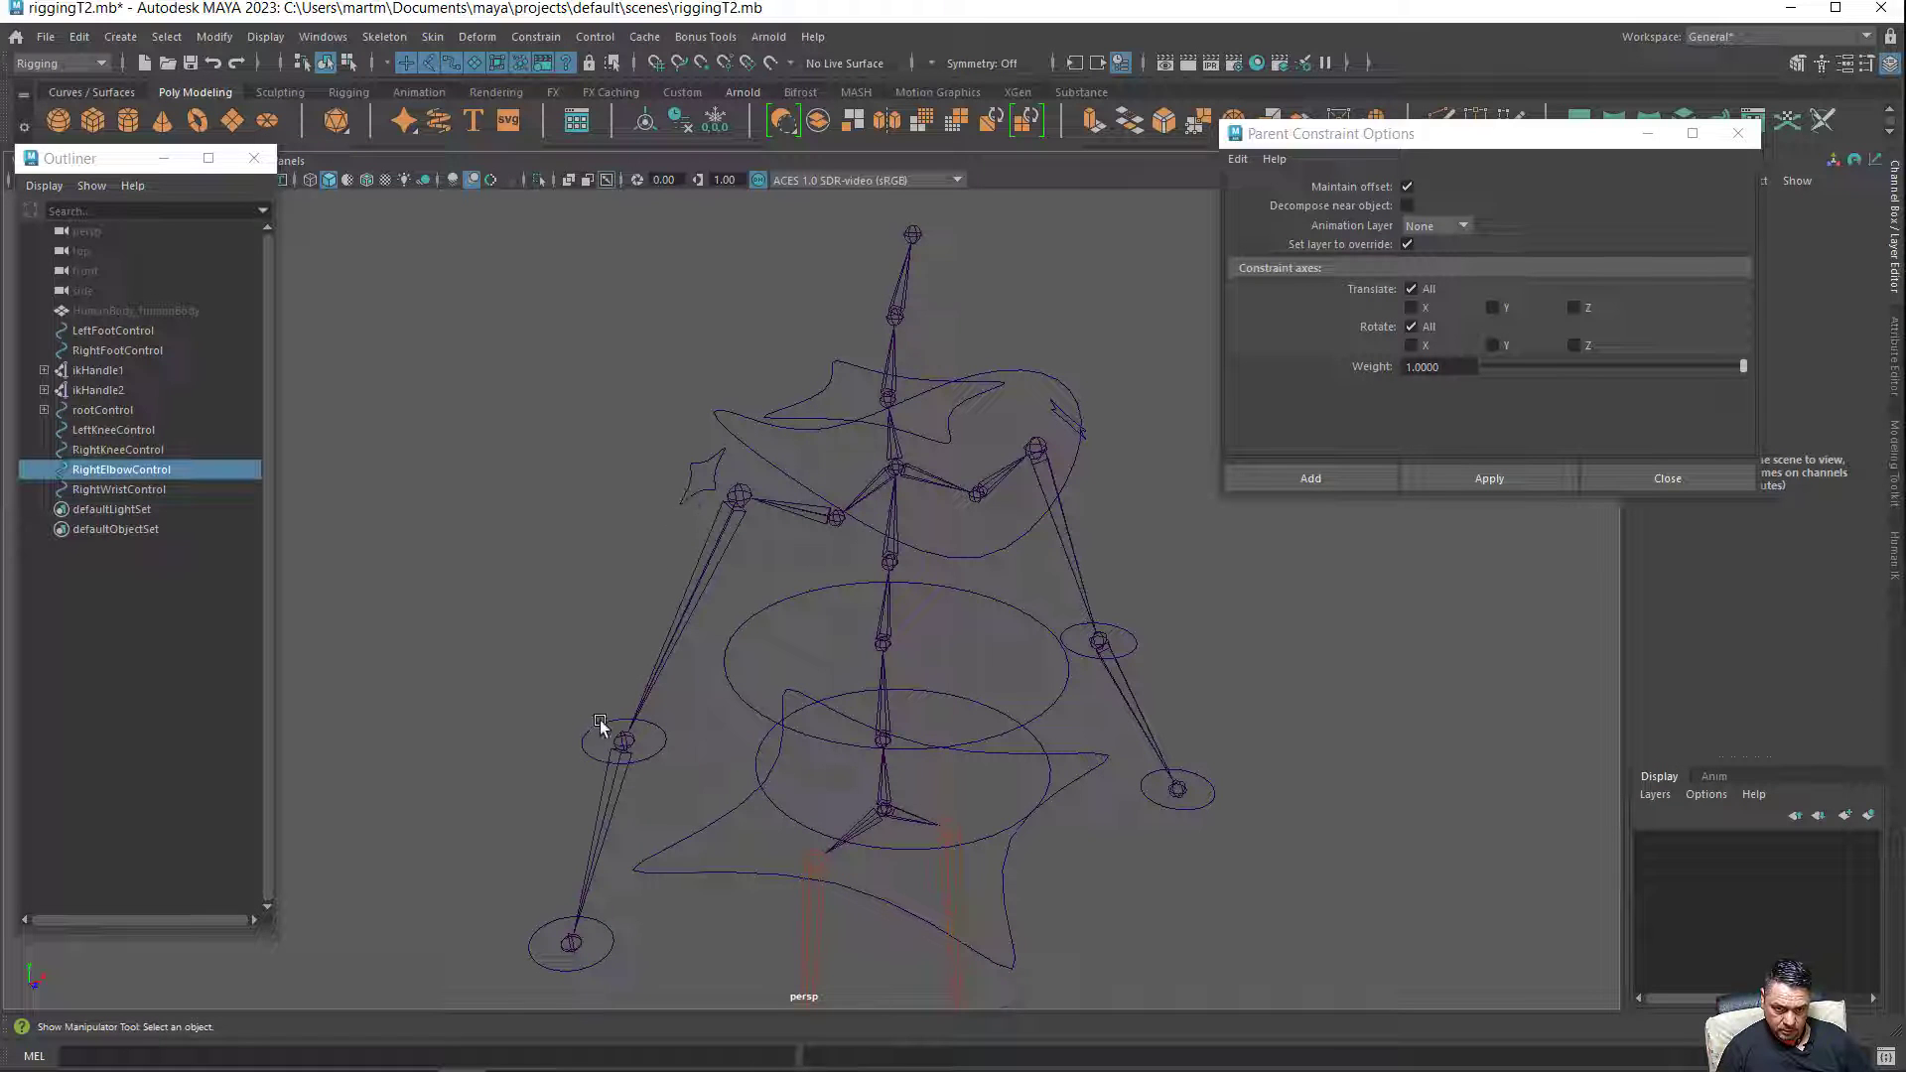
pyautogui.keyDown('shift'); pyautogui.click(688, 491); pyautogui.keyUp('shift')
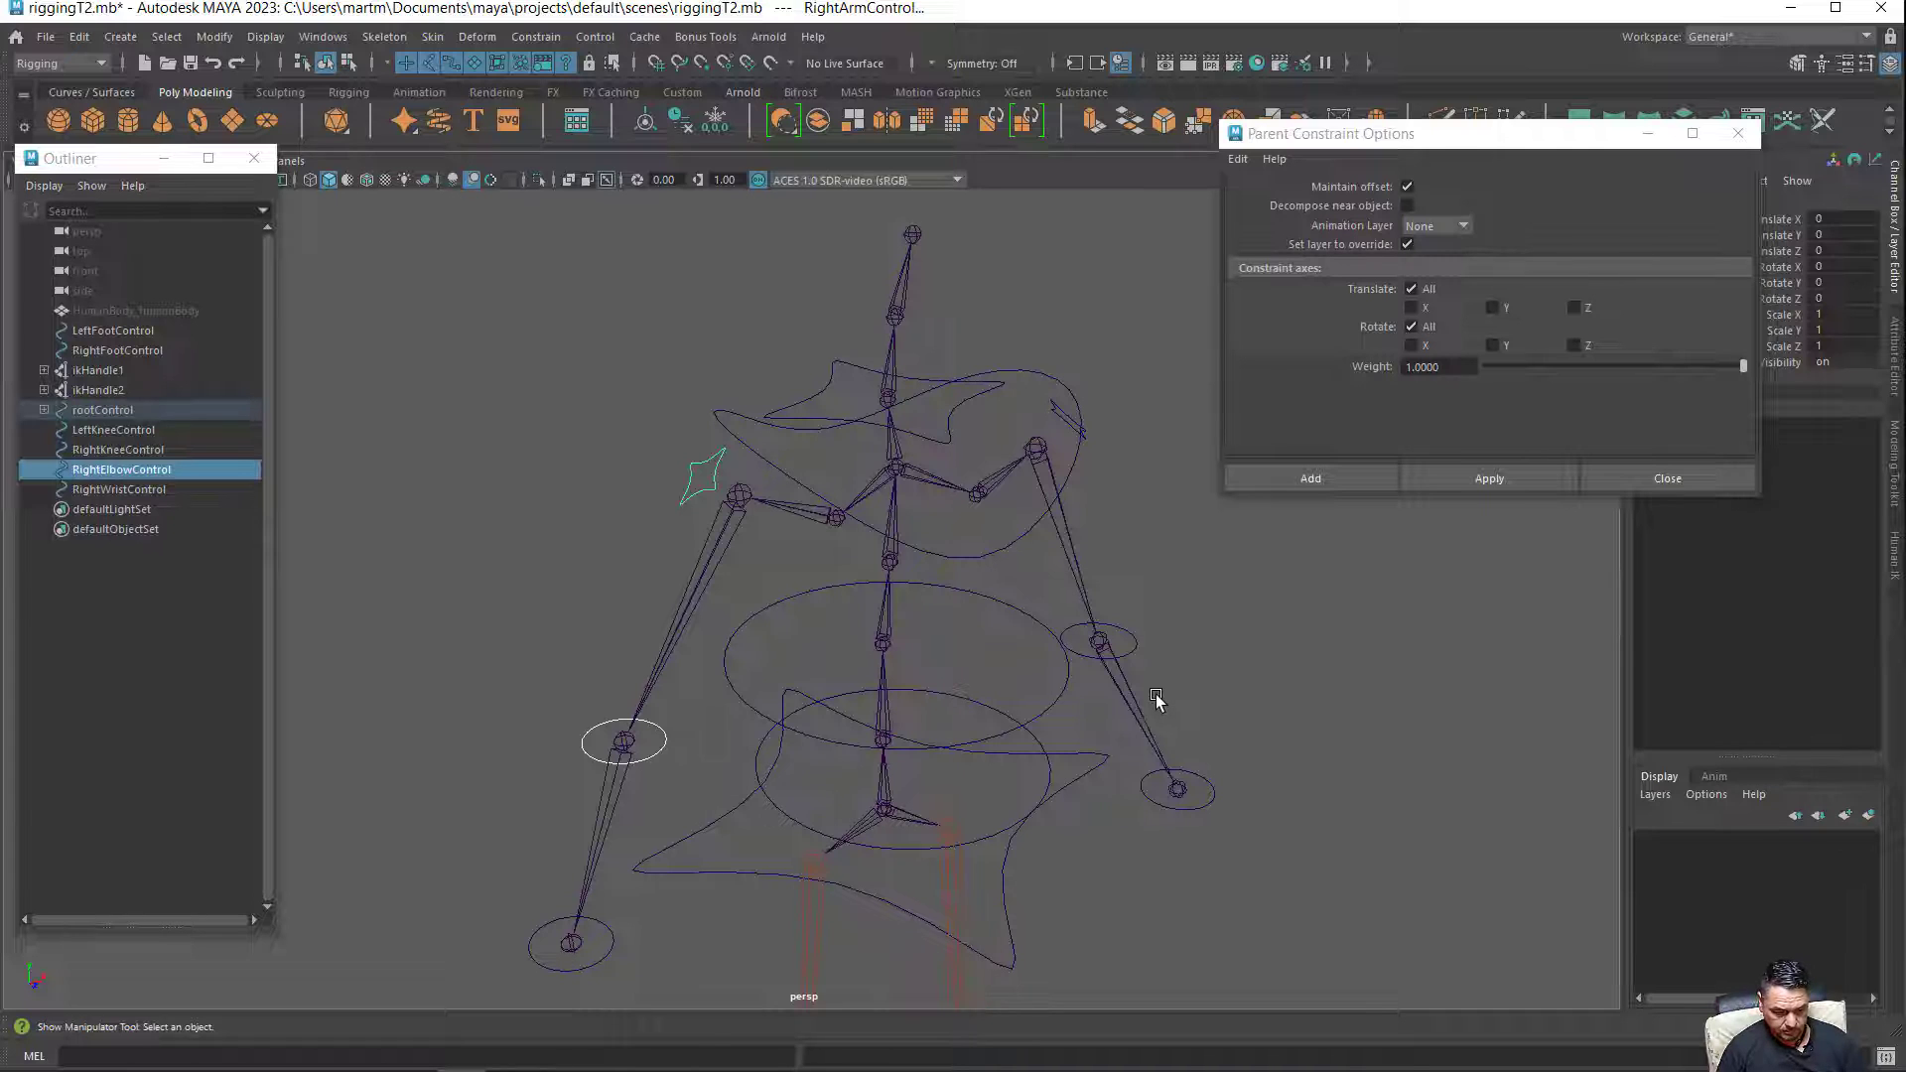
pyautogui.press('p')
pyautogui.click(729, 816)
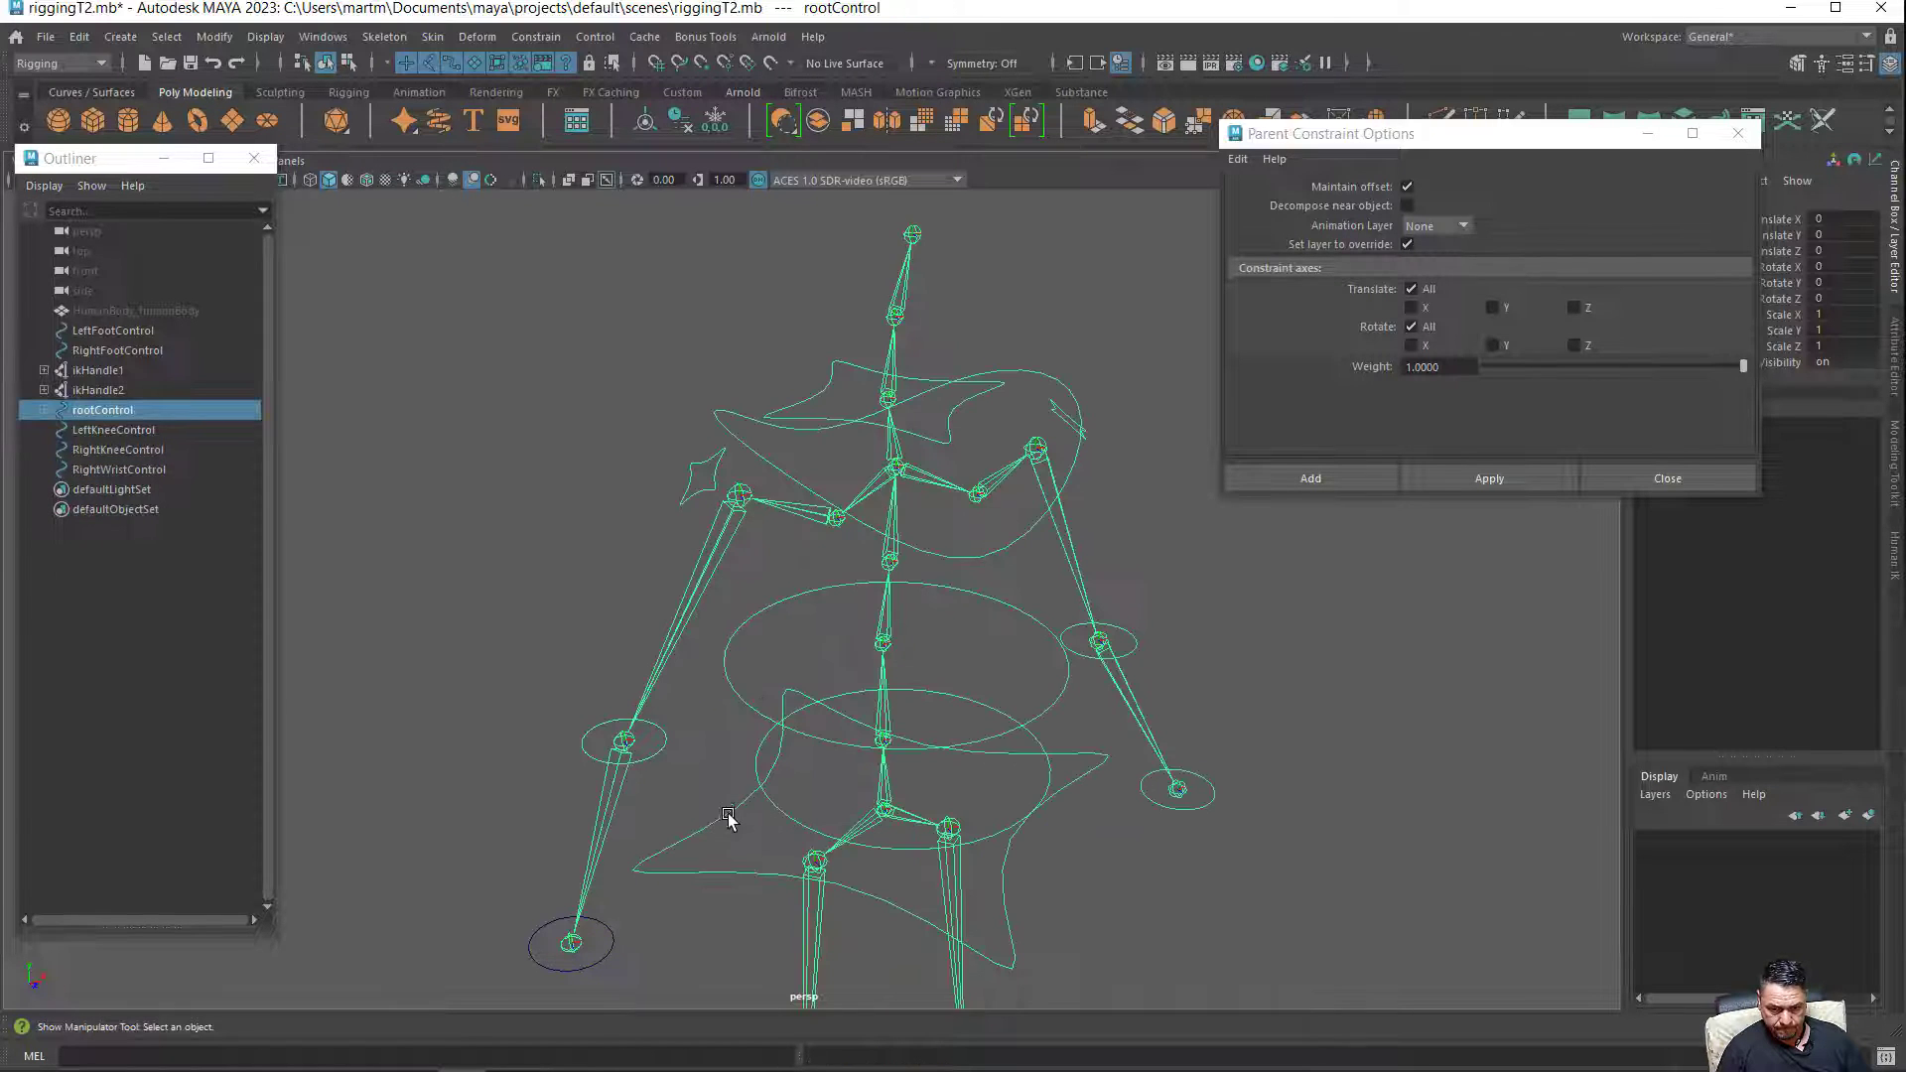
pyautogui.click(748, 732)
# Parent-constrain the right hand joint to RightWristControl.
pyautogui.click(744, 702)
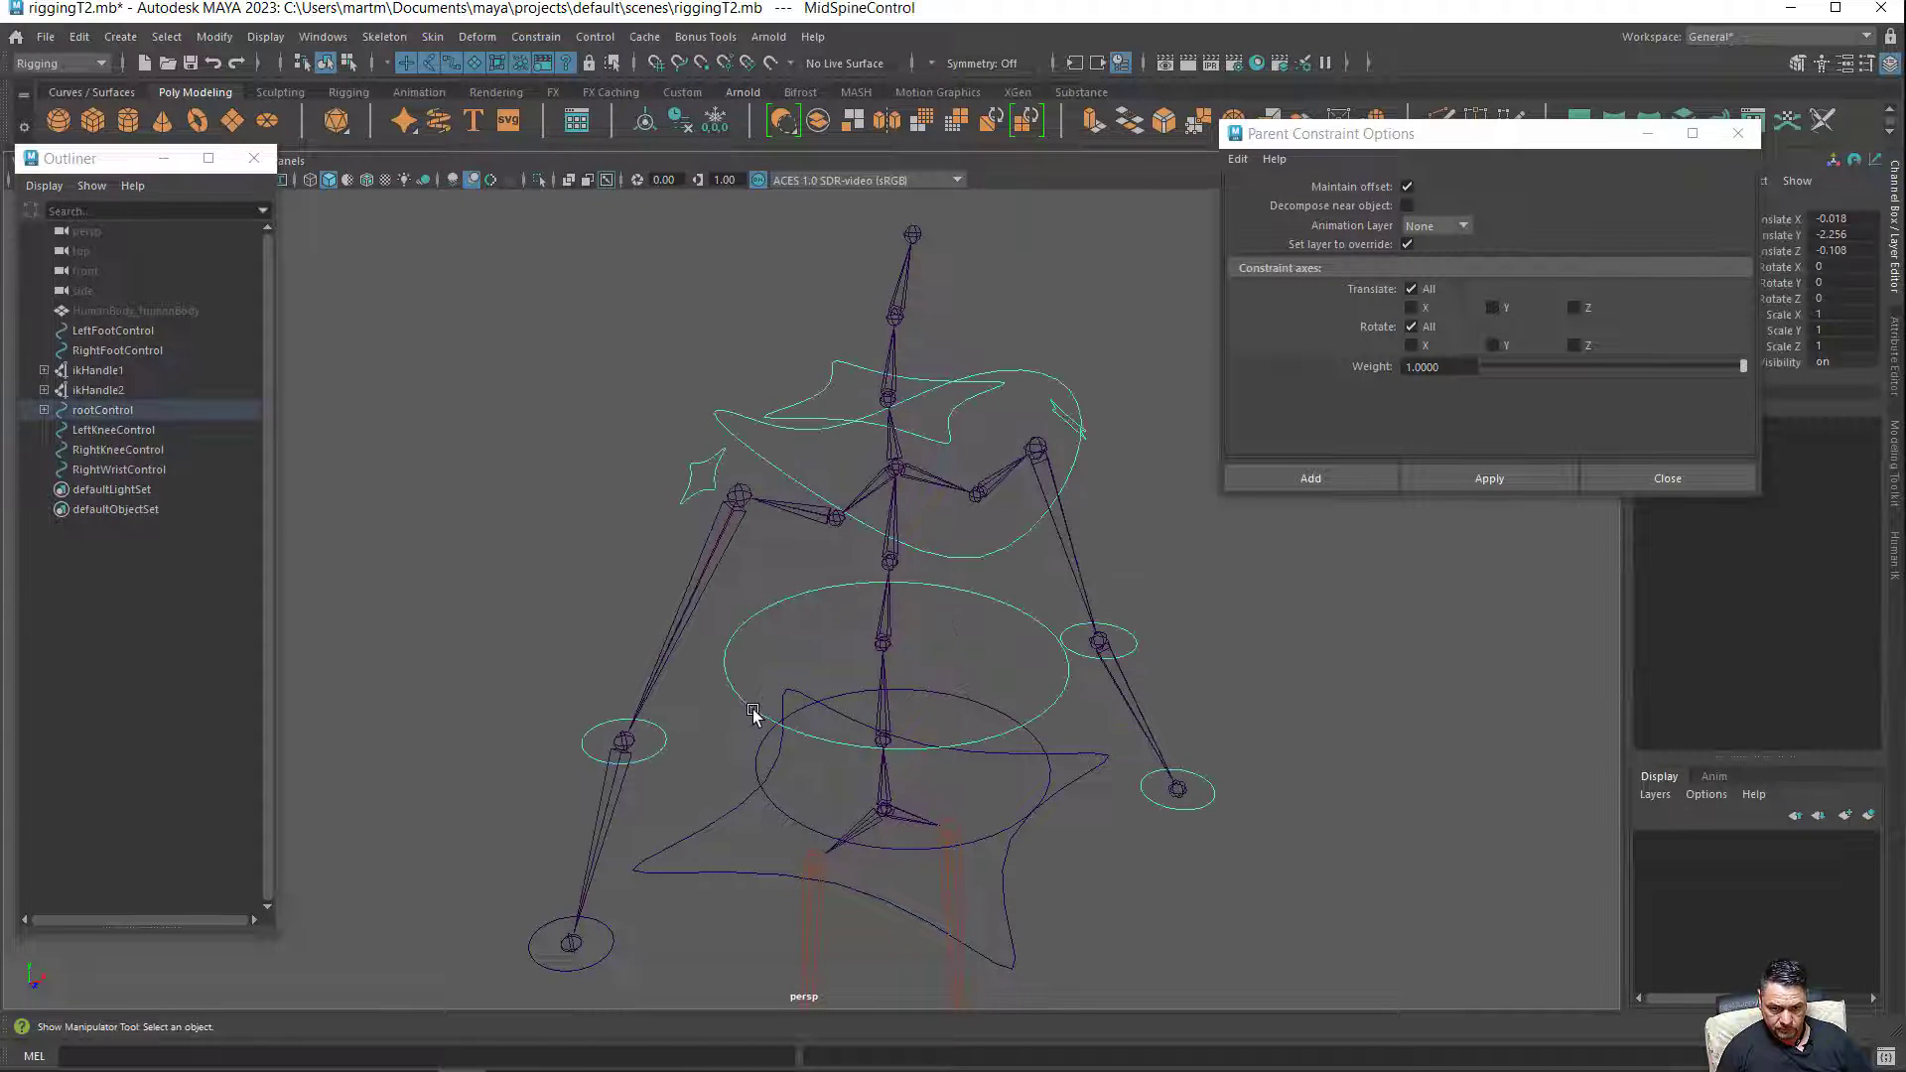
pyautogui.click(722, 746)
pyautogui.keyDown('alt'); pyautogui.moveTo(868, 881); pyautogui.dragTo(974, 614, button='middle'); pyautogui.keyUp('alt')
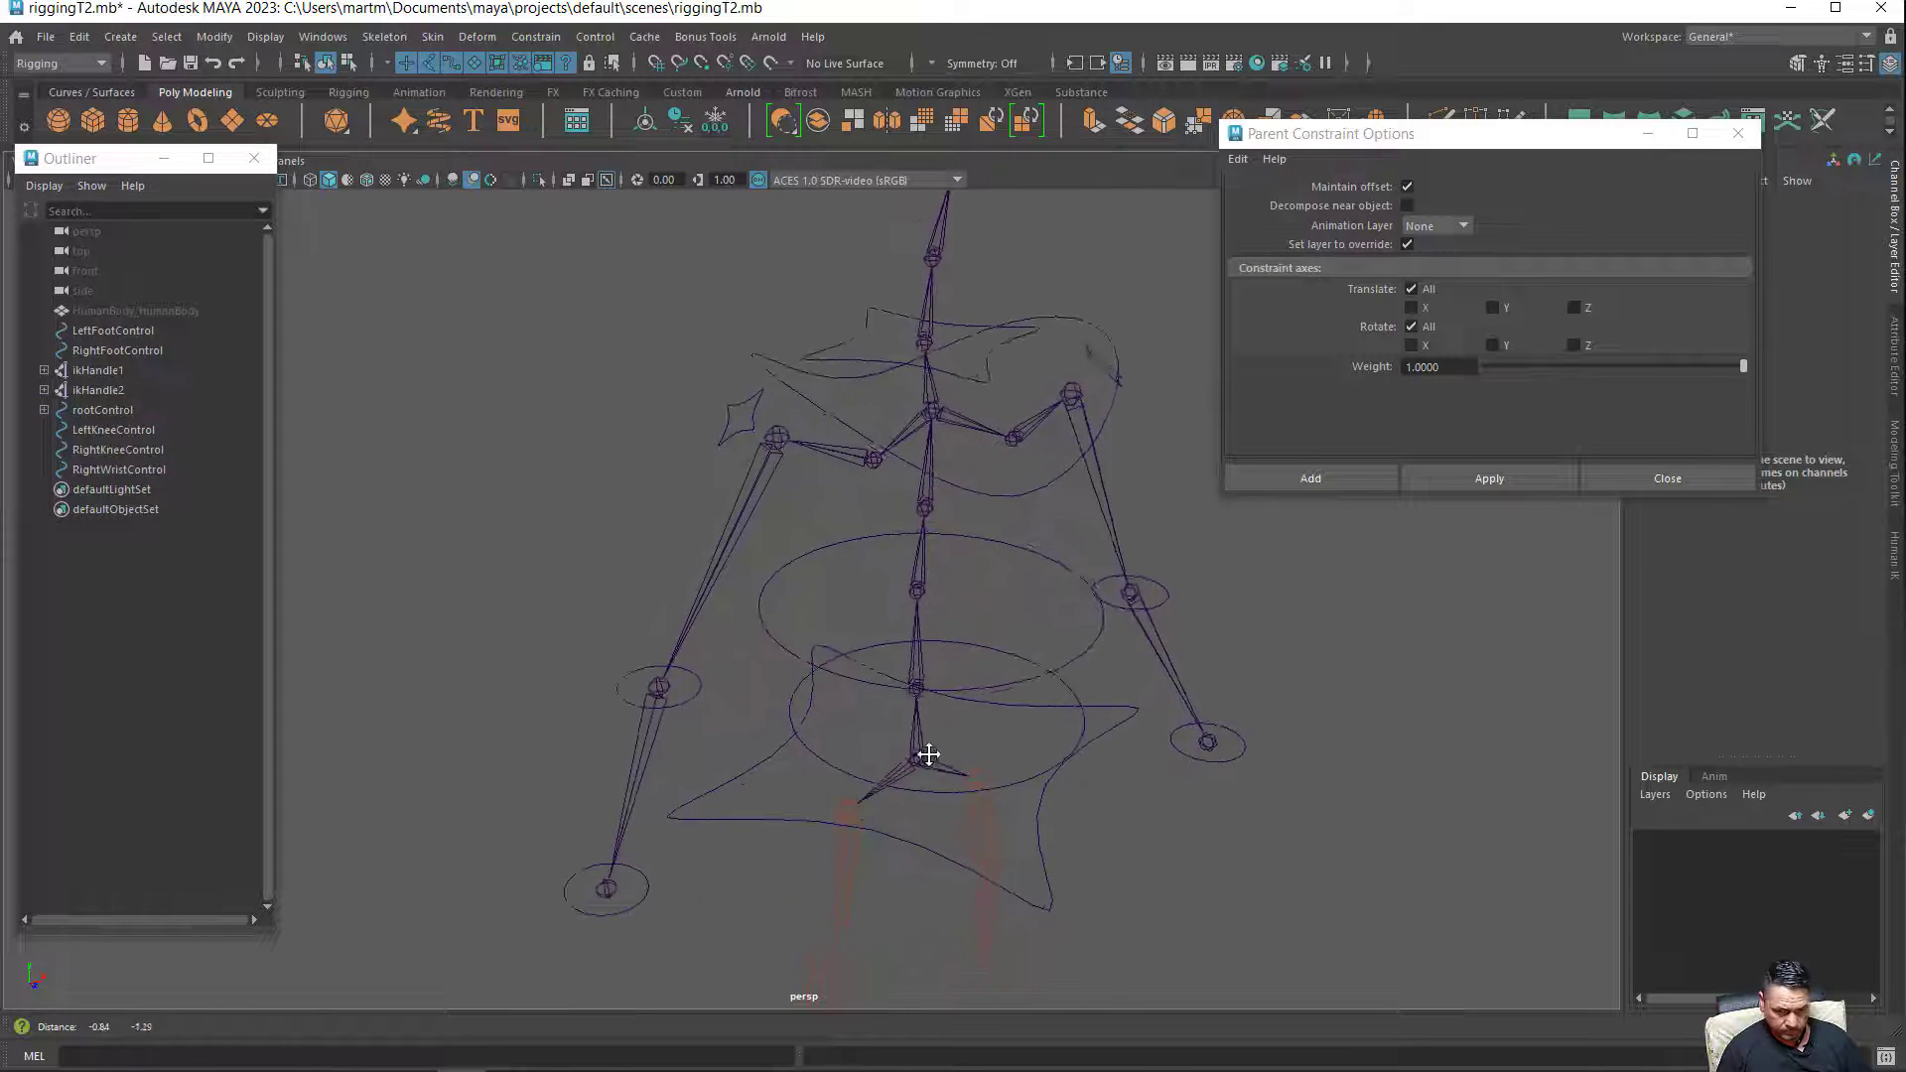
pyautogui.keyDown('alt'); pyautogui.moveTo(974, 614); pyautogui.dragTo(905, 625); pyautogui.keyUp('alt')
pyautogui.keyDown('alt'); pyautogui.moveTo(906, 626); pyautogui.dragTo(884, 699, button='middle'); pyautogui.keyUp('alt')
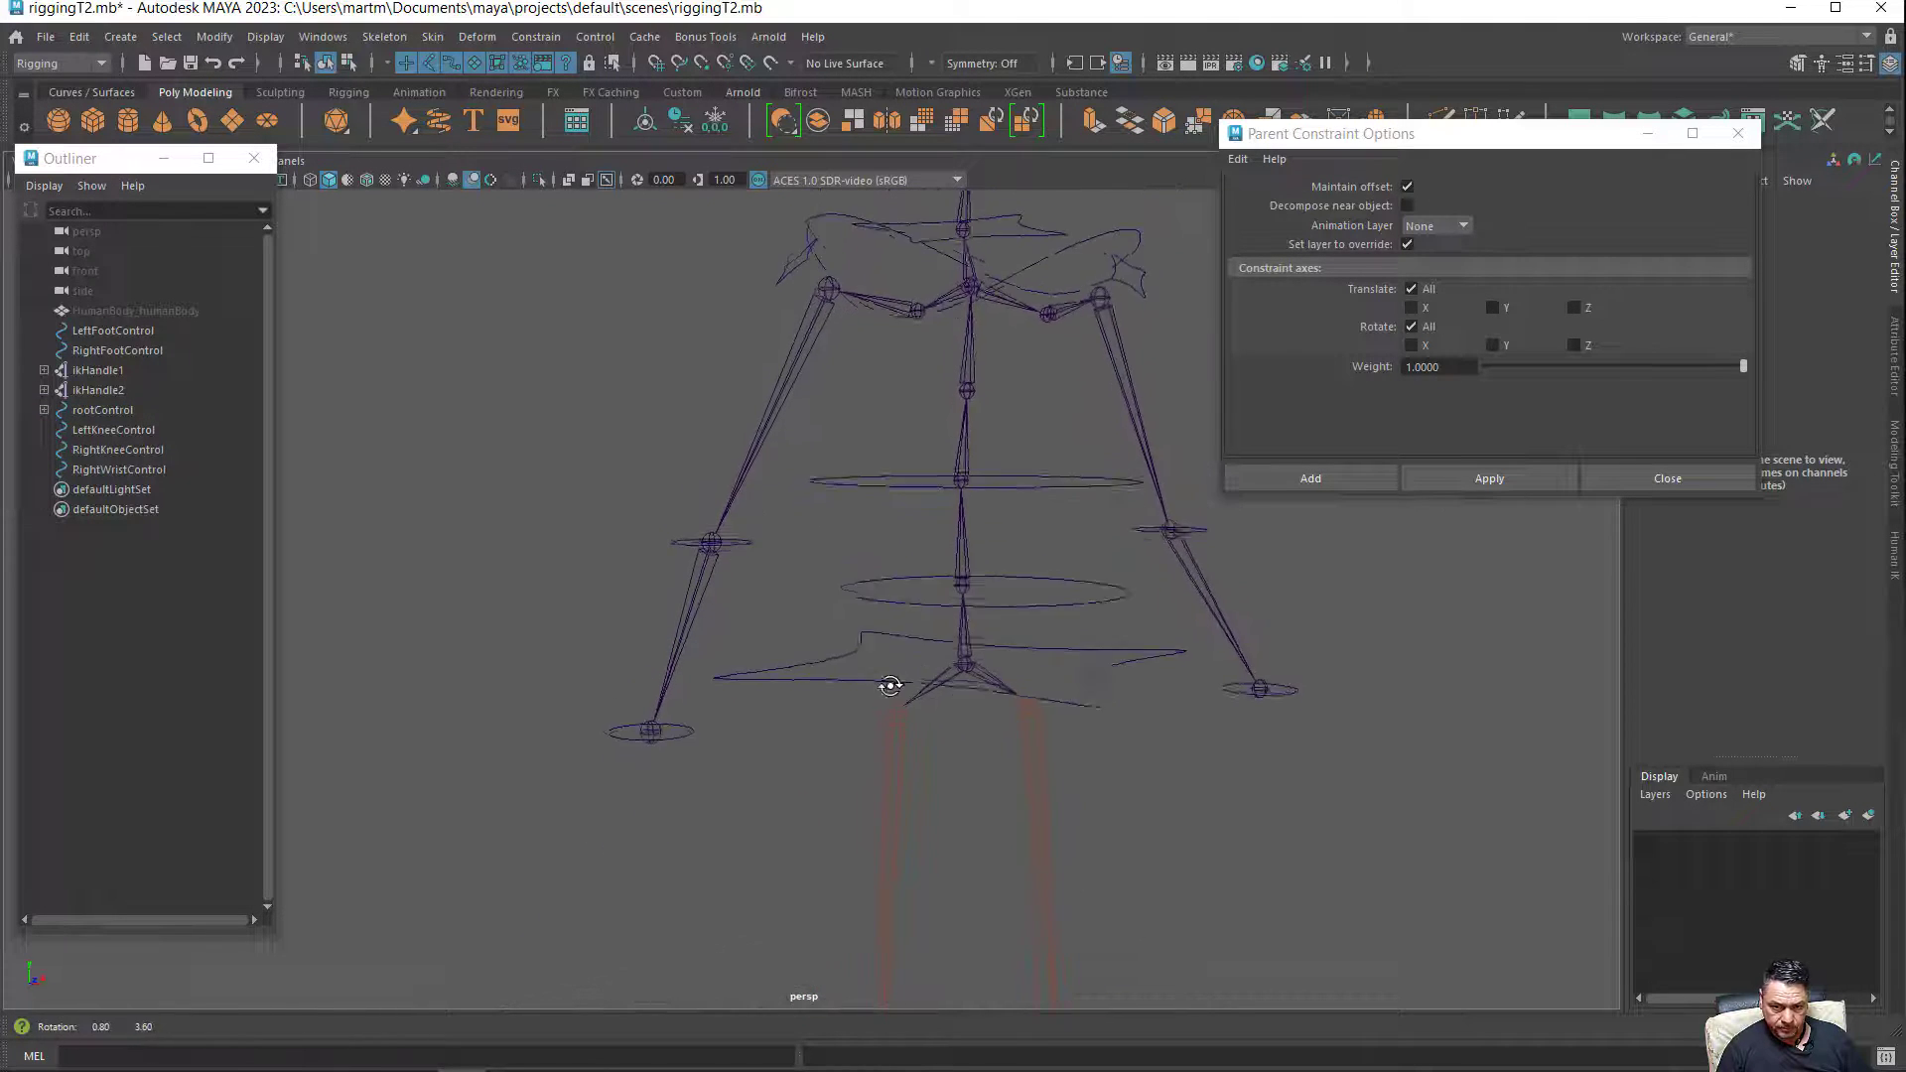
pyautogui.keyDown('alt'); pyautogui.moveTo(681, 766); pyautogui.dragTo(665, 752); pyautogui.keyUp('alt')
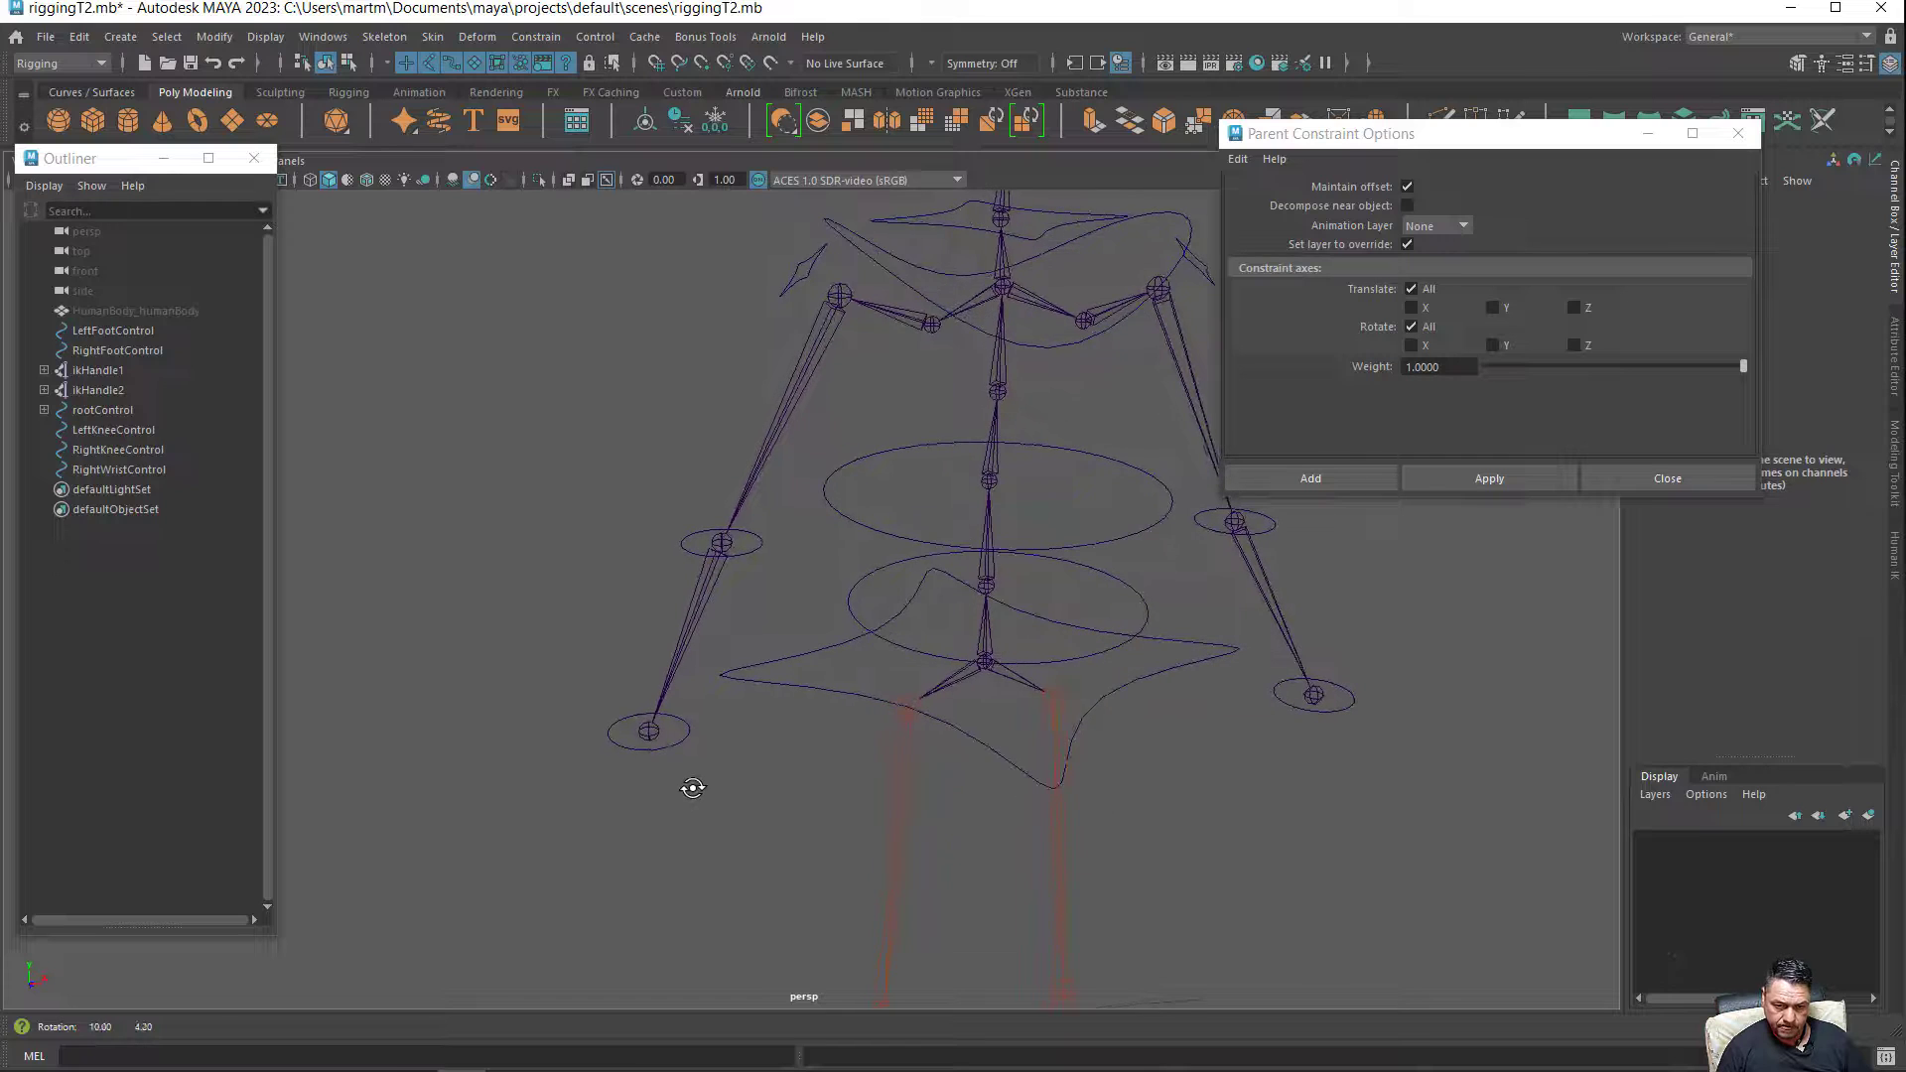
pyautogui.click(665, 749)
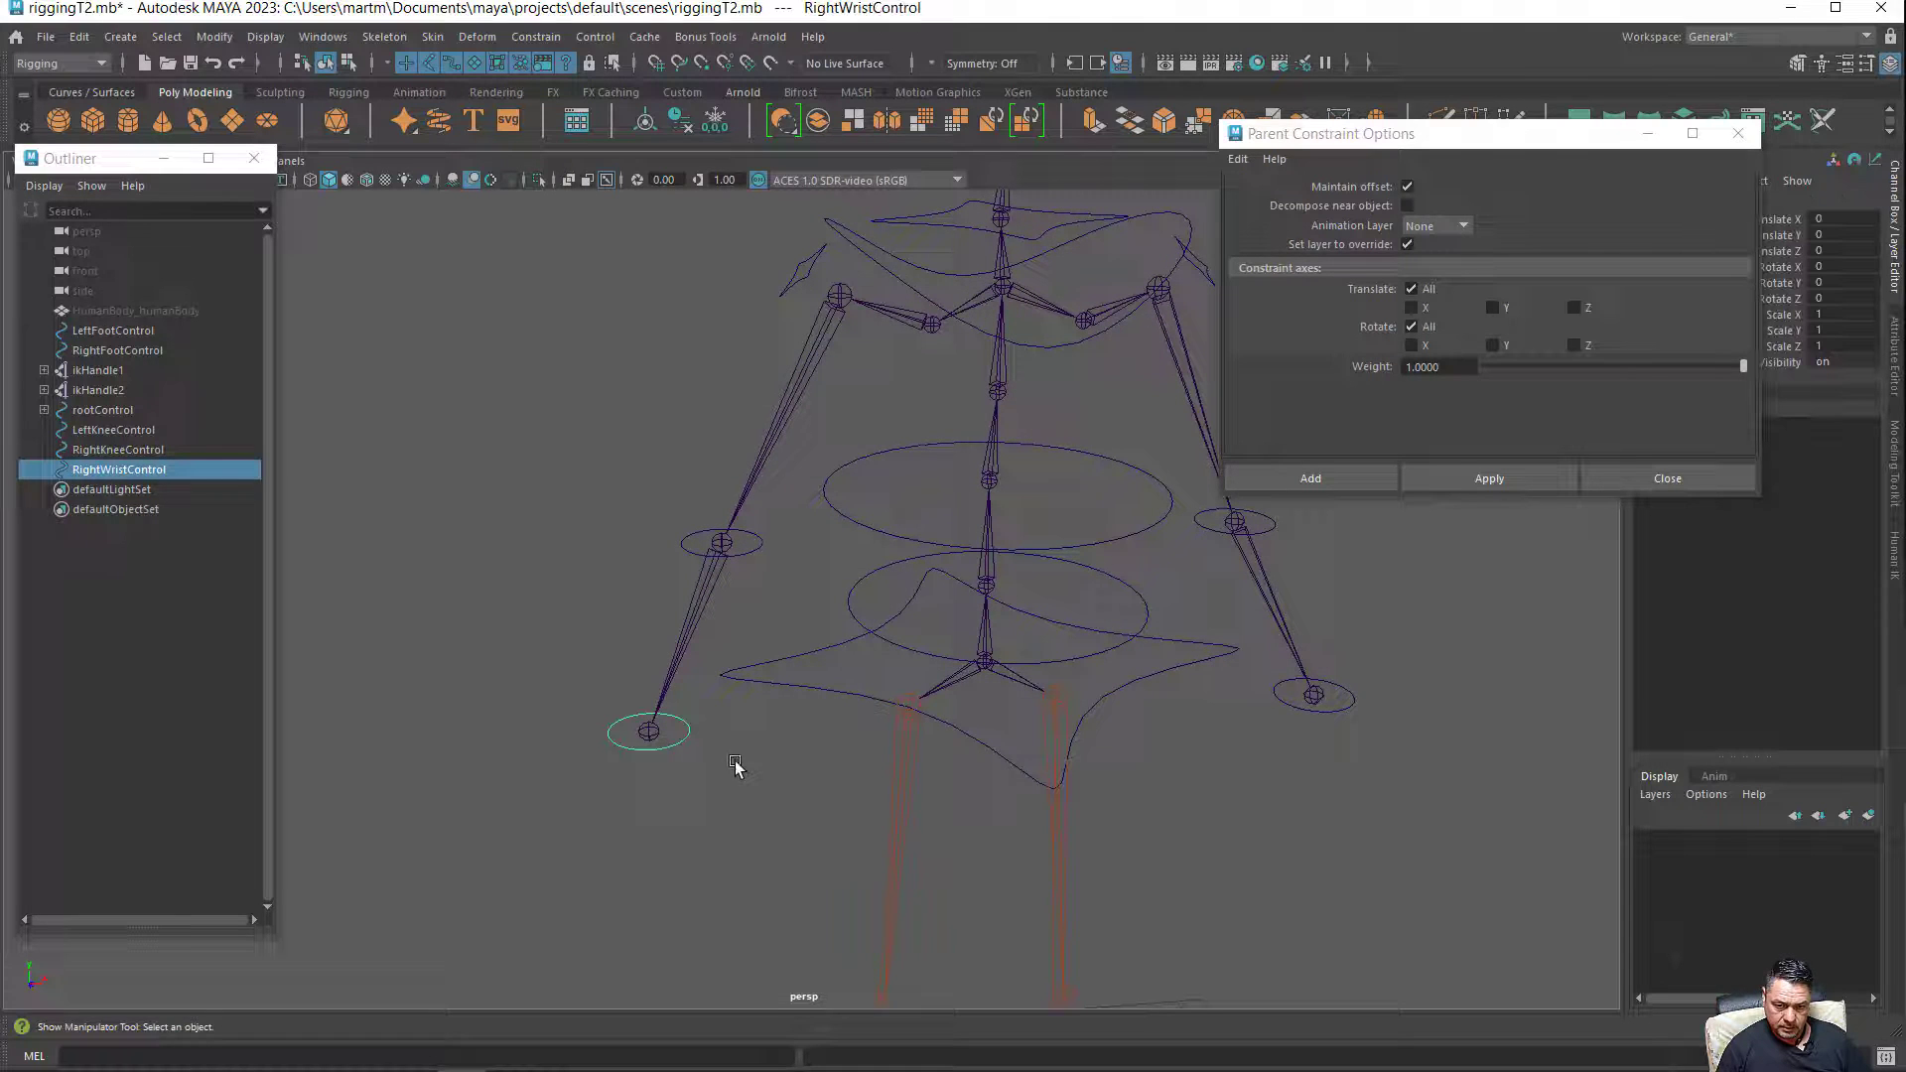
pyautogui.keyDown('shift'); pyautogui.click(650, 731); pyautogui.keyUp('shift')
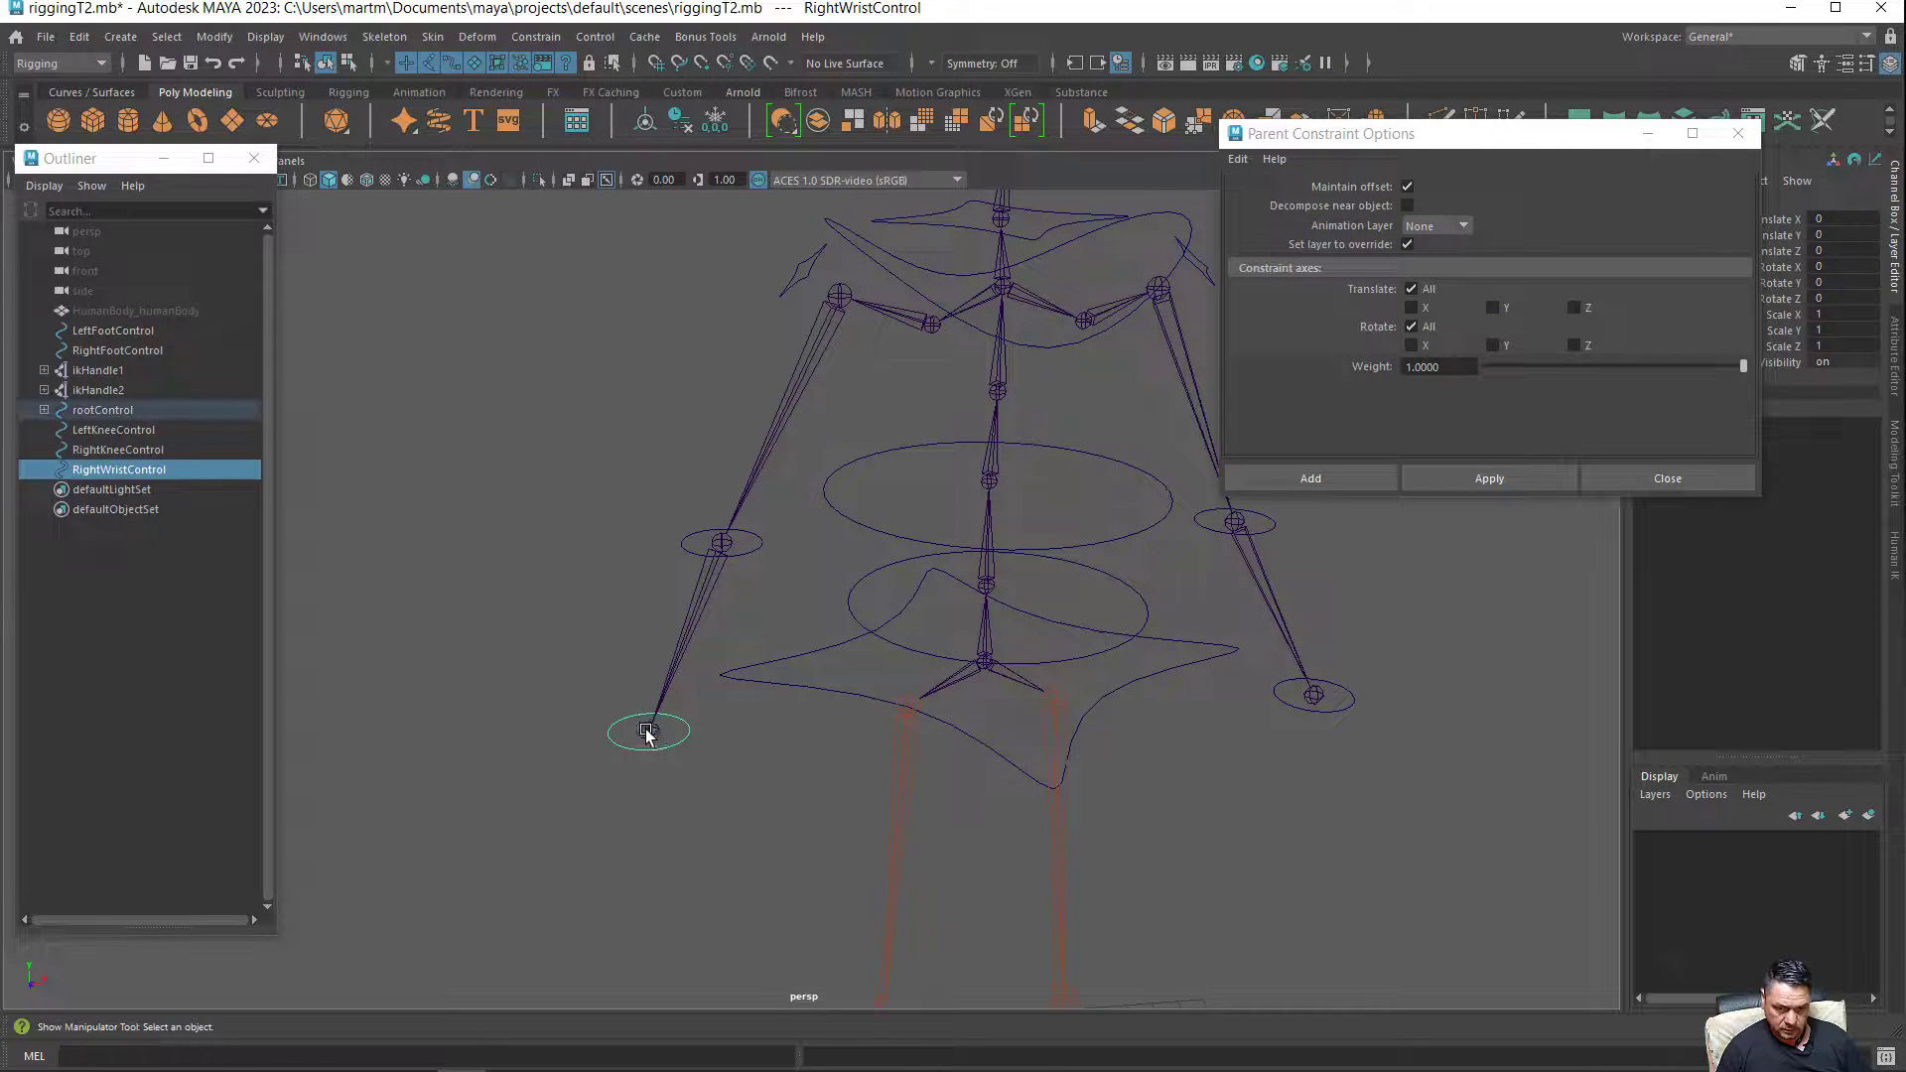
pyautogui.click(1501, 479)
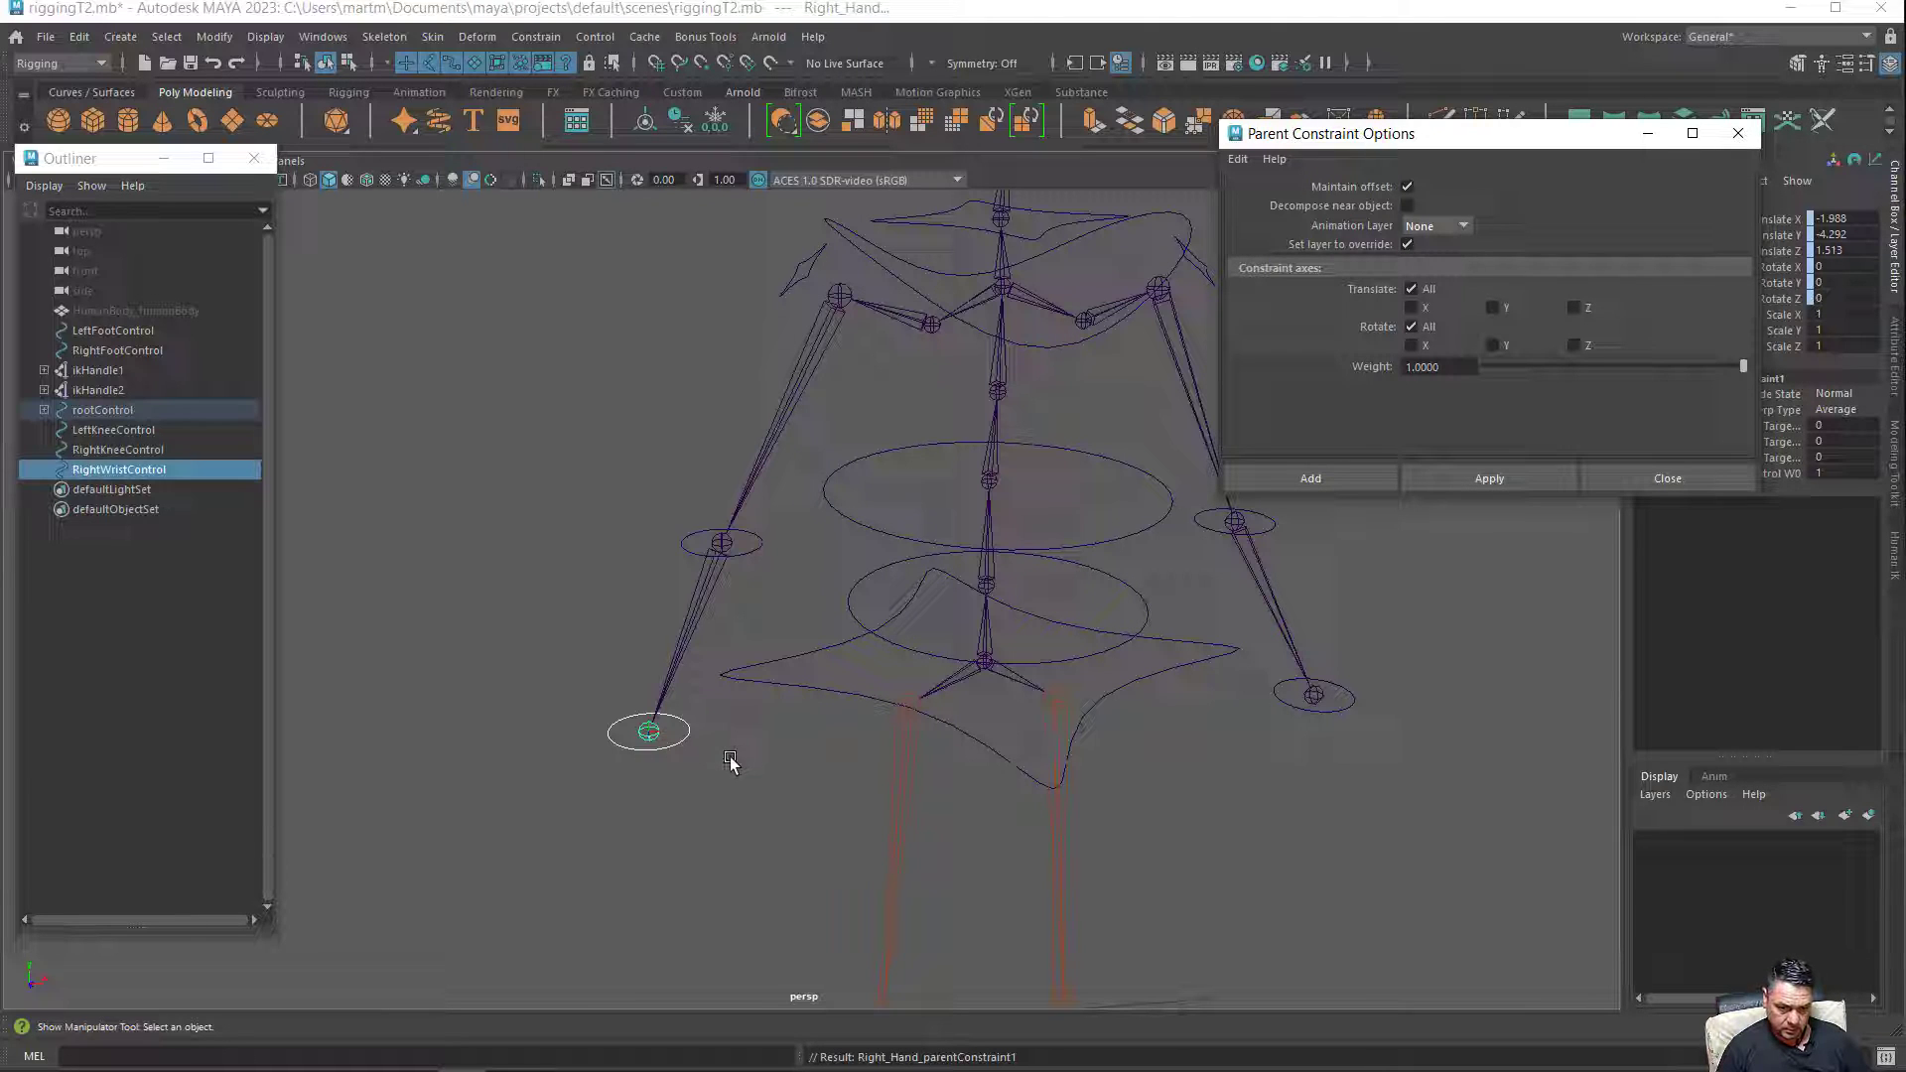
# Parent RightWristControl under RightElbowControl.
pyautogui.click(752, 730)
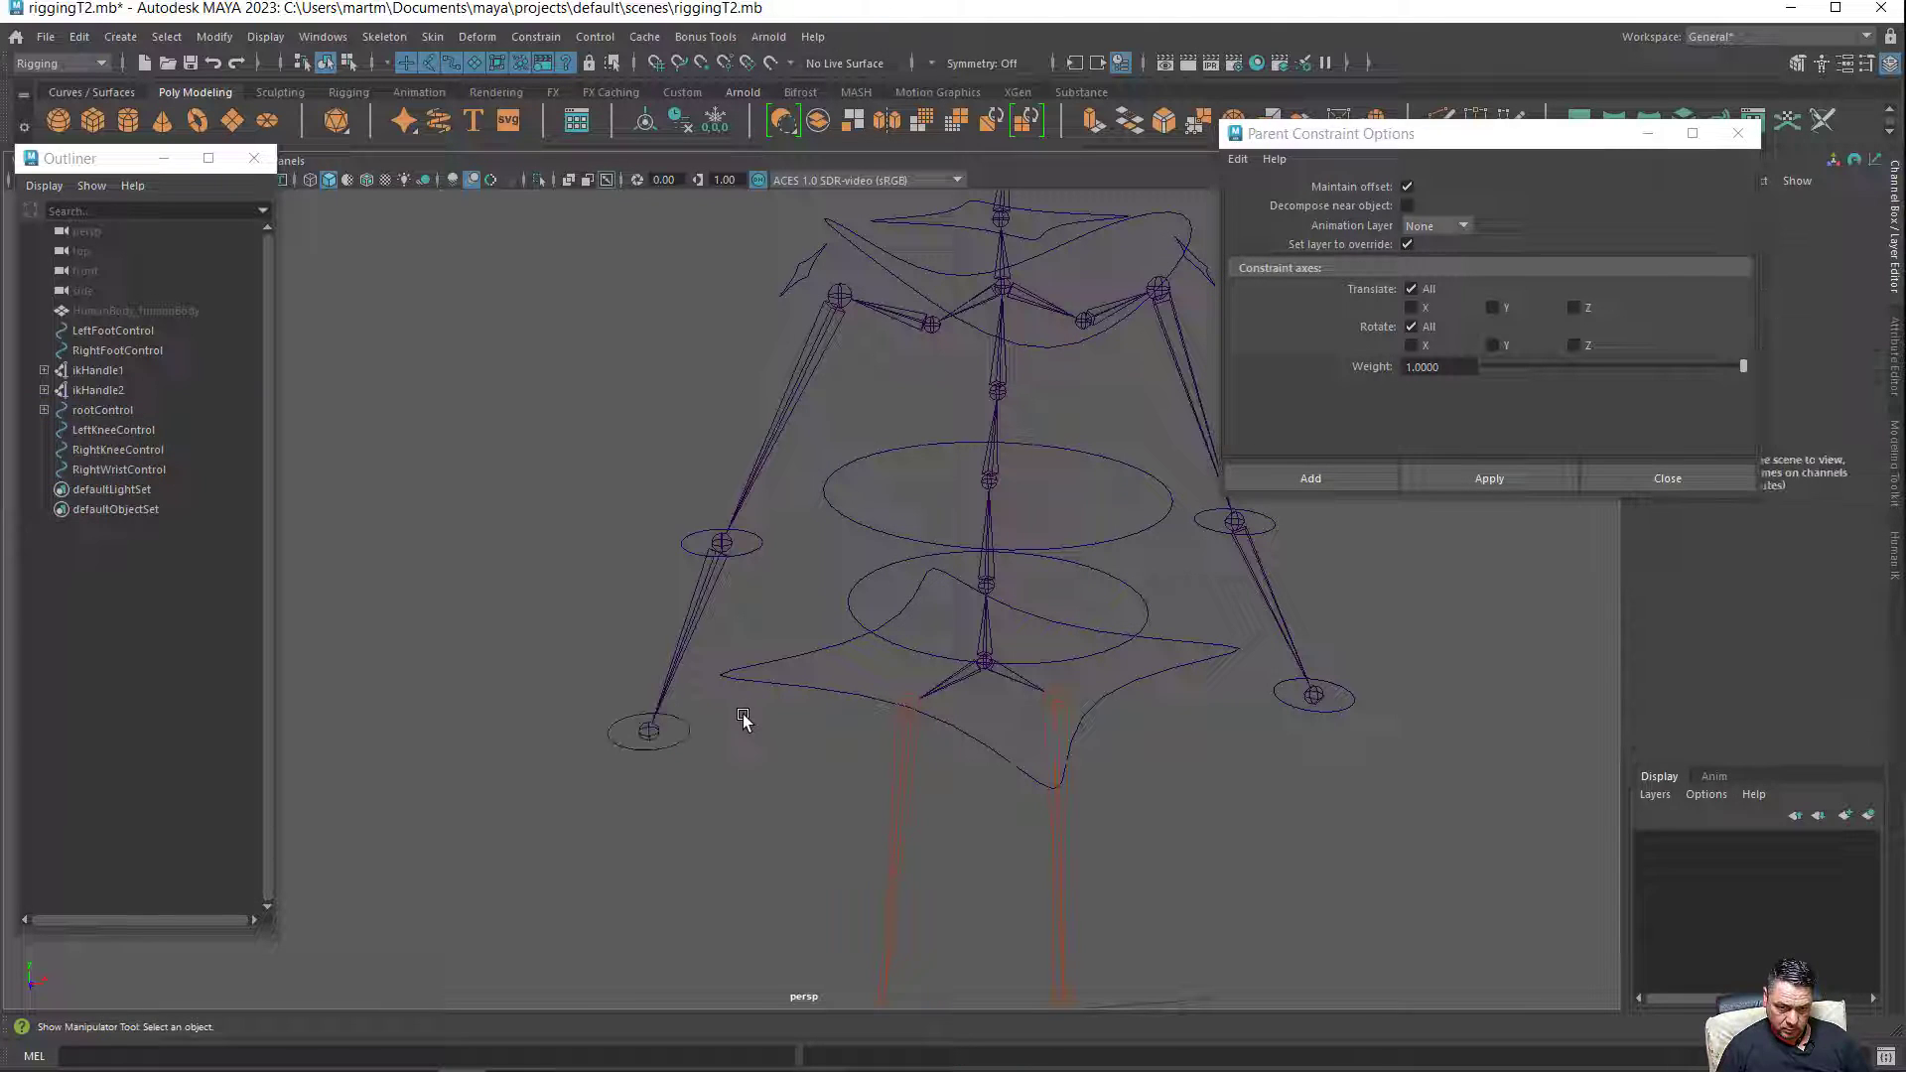
pyautogui.click(683, 734)
pyautogui.keyDown('shift'); pyautogui.click(703, 552); pyautogui.keyUp('shift')
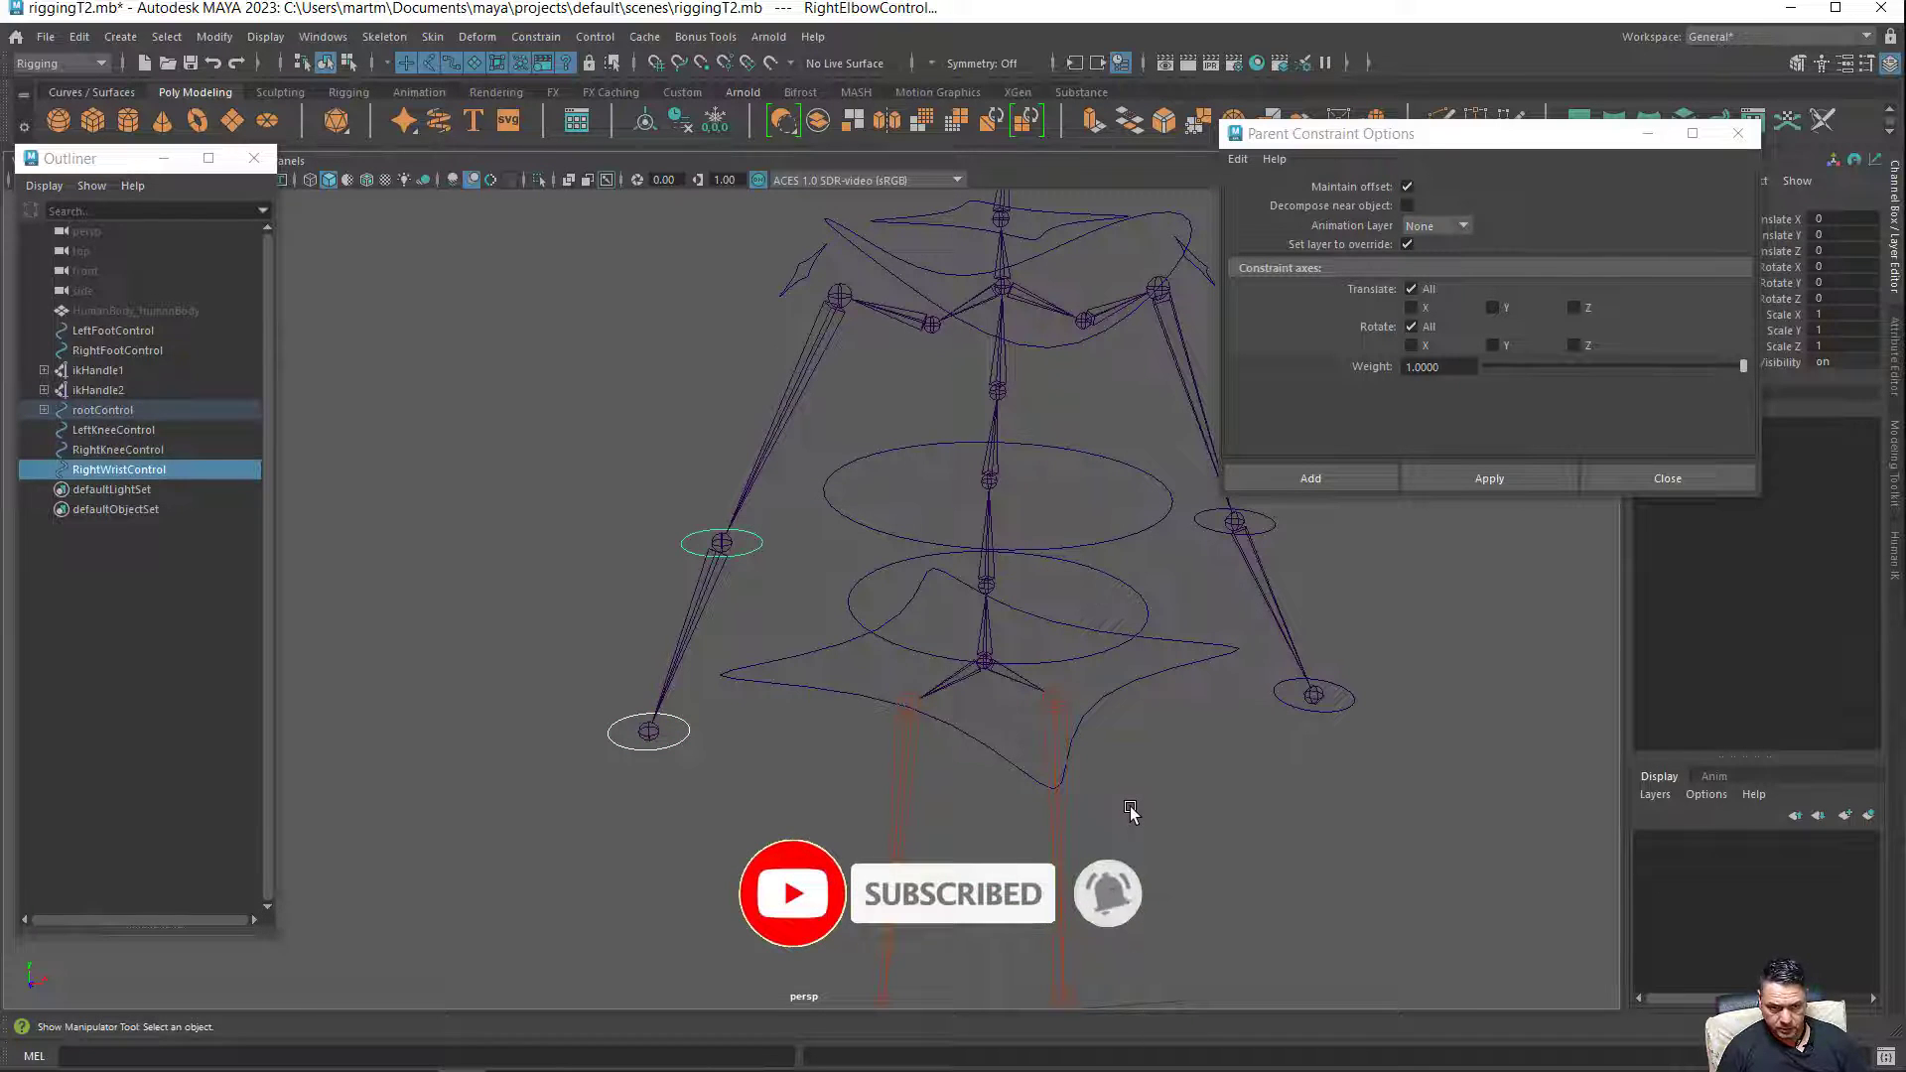
pyautogui.press('p')
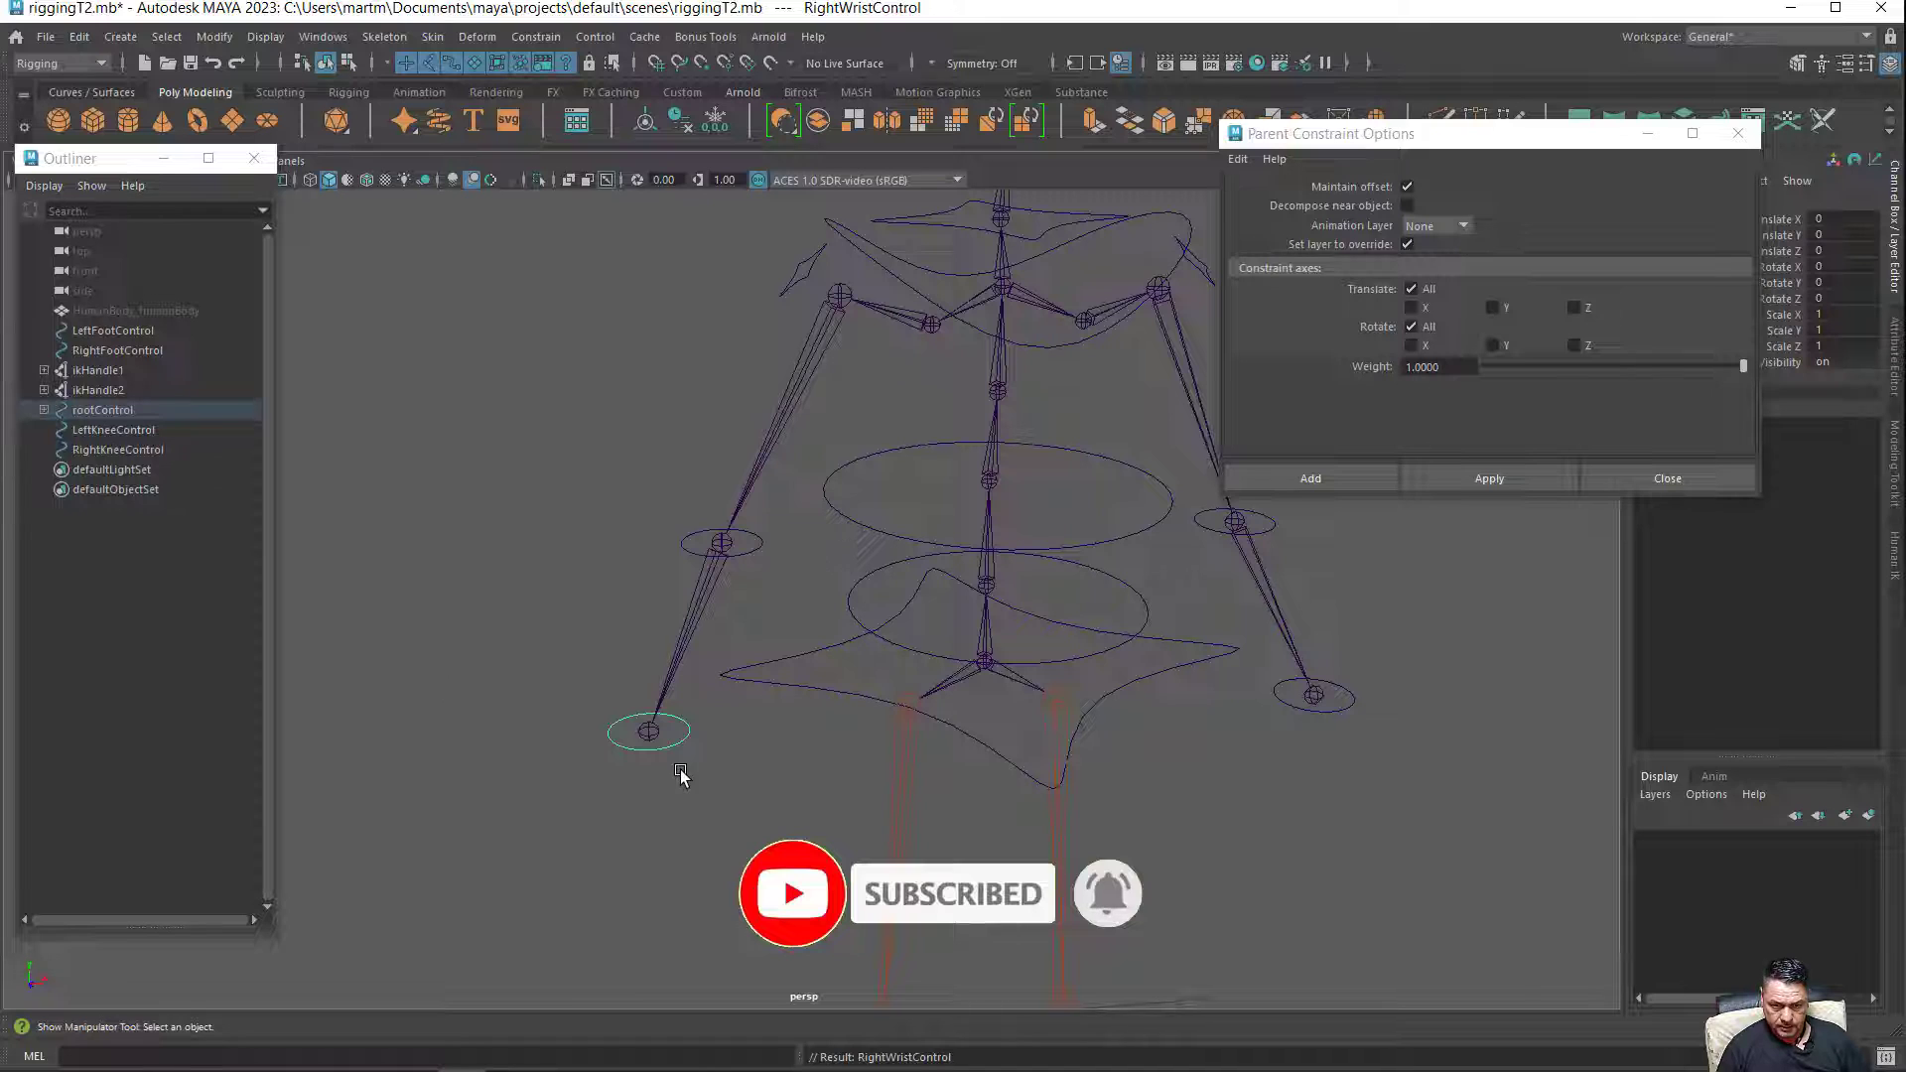
pyautogui.click(887, 643)
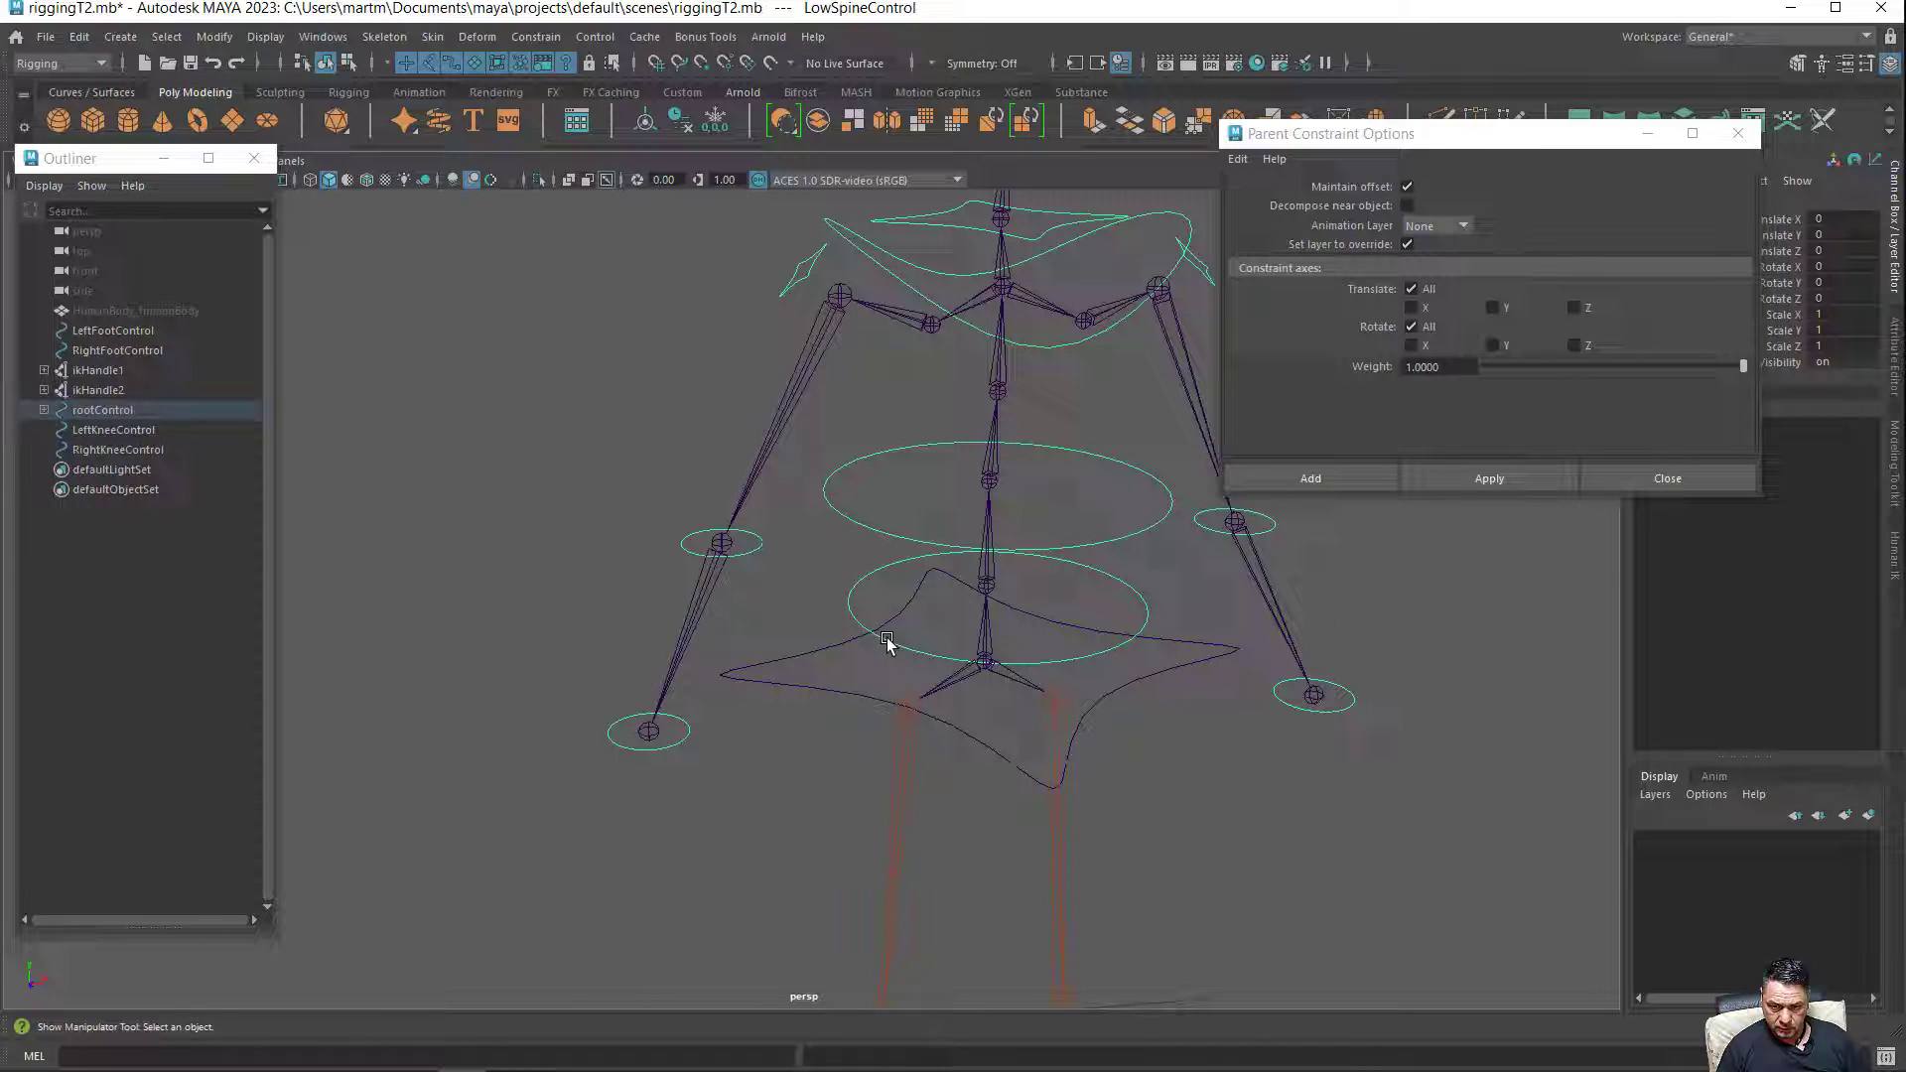
# Orbit around the whole rig to inspect it from several angles.
pyautogui.moveTo(1097, 839)
pyautogui.keyDown('alt'); pyautogui.mouseDown()
pyautogui.moveTo(689, 757)
pyautogui.moveTo(785, 749)
pyautogui.moveTo(748, 557)
pyautogui.mouseUp(); pyautogui.keyUp('alt')
pyautogui.keyDown('alt'); pyautogui.moveTo(748, 556); pyautogui.dragTo(762, 715, button='right'); pyautogui.keyUp('alt')
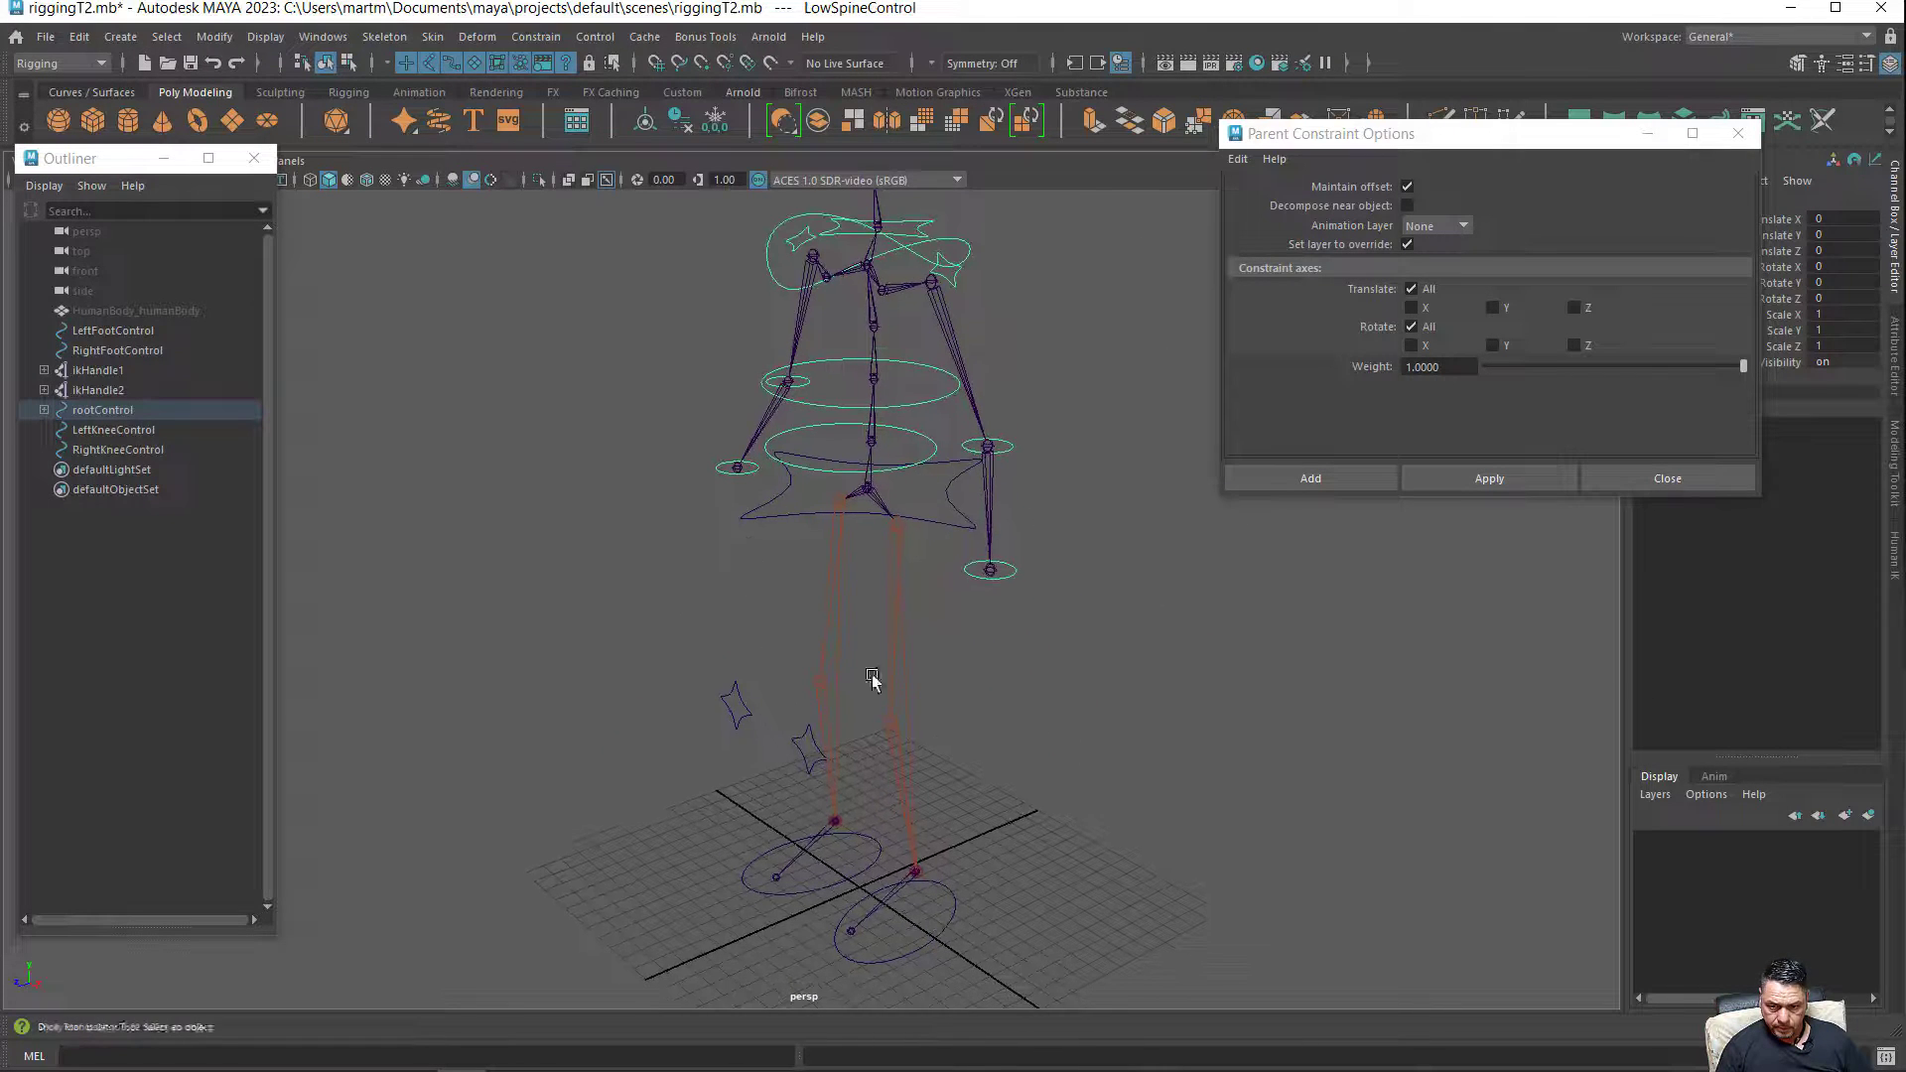
pyautogui.moveTo(763, 716)
pyautogui.keyDown('alt'); pyautogui.mouseDown()
pyautogui.moveTo(838, 710)
pyautogui.moveTo(821, 770)
pyautogui.moveTo(850, 778)
pyautogui.moveTo(808, 787)
pyautogui.moveTo(843, 772)
pyautogui.mouseUp(); pyautogui.keyUp('alt')
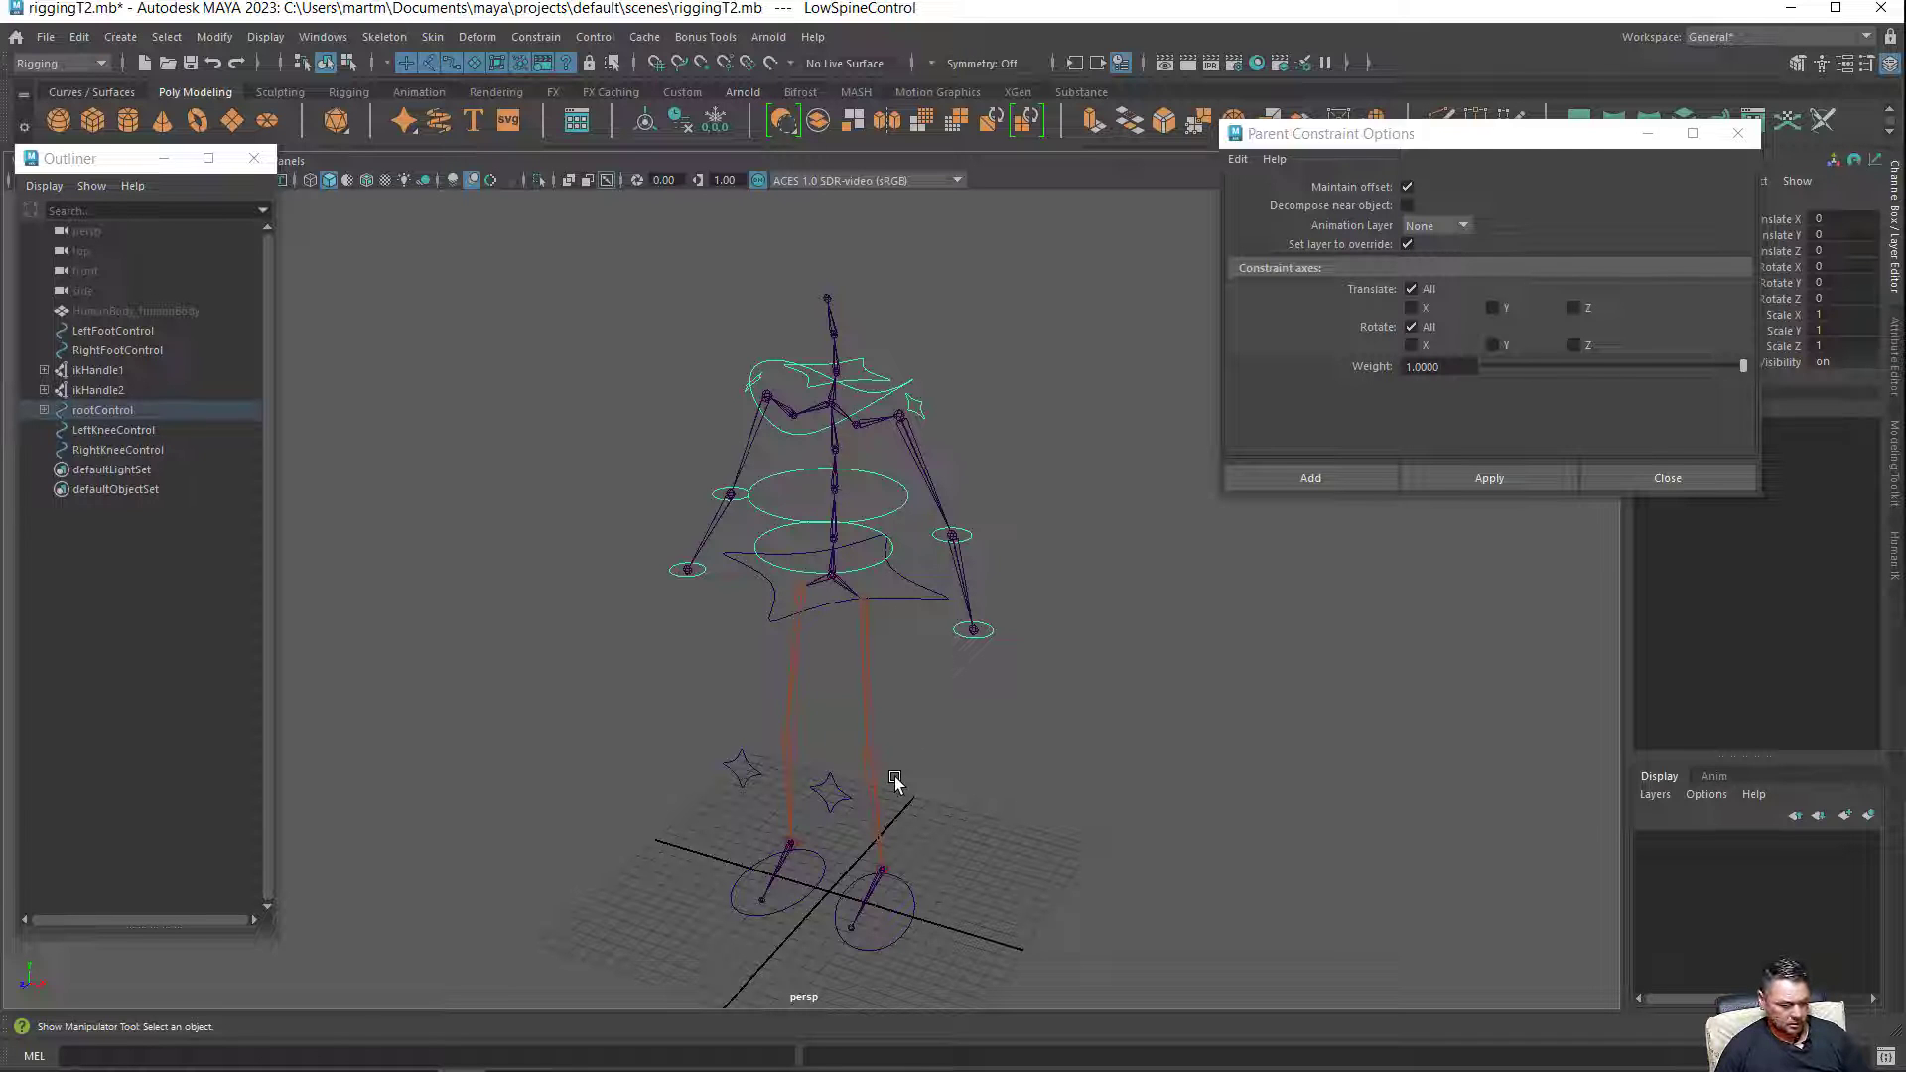
pyautogui.moveTo(894, 781)
pyautogui.keyDown('alt'); pyautogui.mouseDown()
pyautogui.moveTo(740, 757)
pyautogui.moveTo(843, 753)
pyautogui.moveTo(995, 795)
pyautogui.moveTo(1018, 826)
pyautogui.moveTo(996, 813)
pyautogui.moveTo(1161, 825)
pyautogui.mouseUp(); pyautogui.keyUp('alt')
pyautogui.moveTo(1162, 824)
pyautogui.keyDown('alt'); pyautogui.mouseDown(button='right')
pyautogui.moveTo(1085, 787)
pyautogui.moveTo(1067, 866)
pyautogui.mouseUp(button='right'); pyautogui.keyUp('alt')
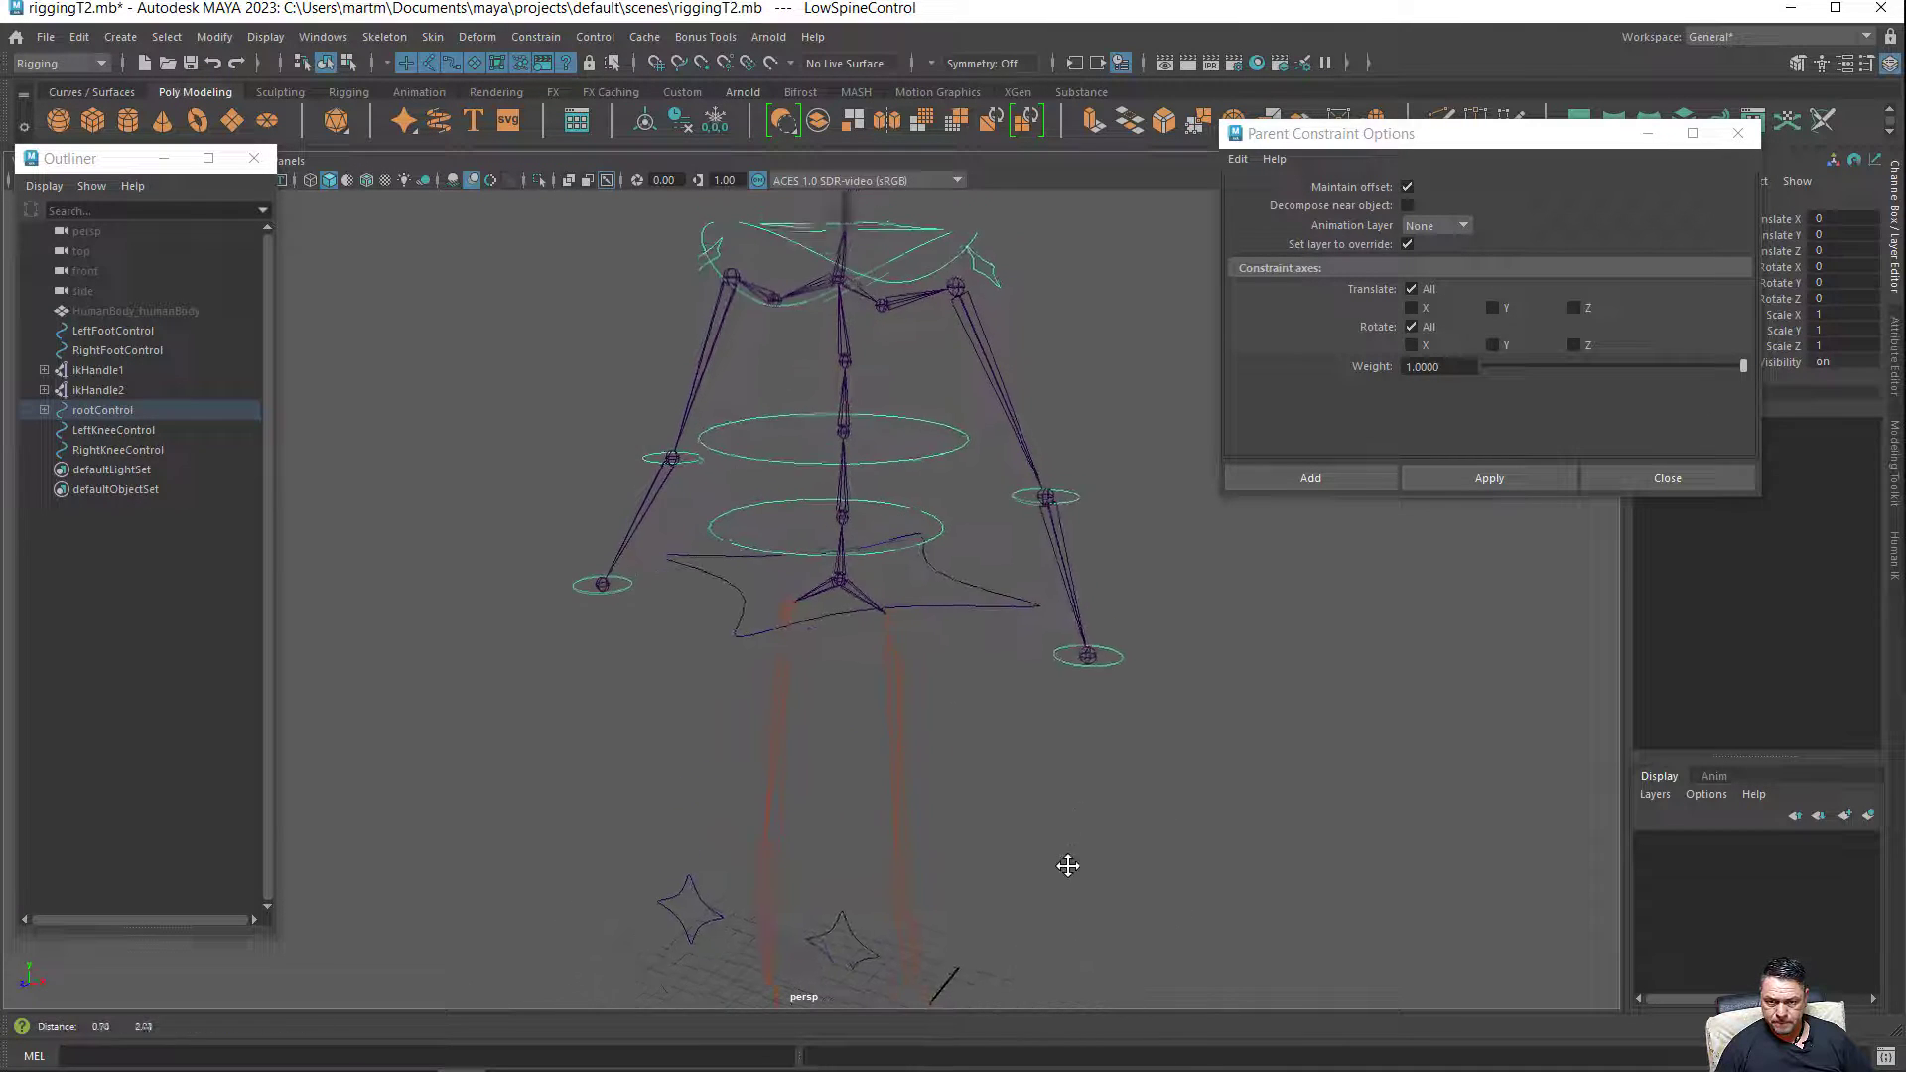
pyautogui.moveTo(1067, 865)
pyautogui.keyDown('alt'); pyautogui.mouseDown()
pyautogui.moveTo(1059, 884)
pyautogui.moveTo(1097, 897)
pyautogui.moveTo(1019, 893)
pyautogui.moveTo(1098, 889)
pyautogui.moveTo(1042, 880)
pyautogui.moveTo(1029, 817)
pyautogui.mouseUp(); pyautogui.keyUp('alt')
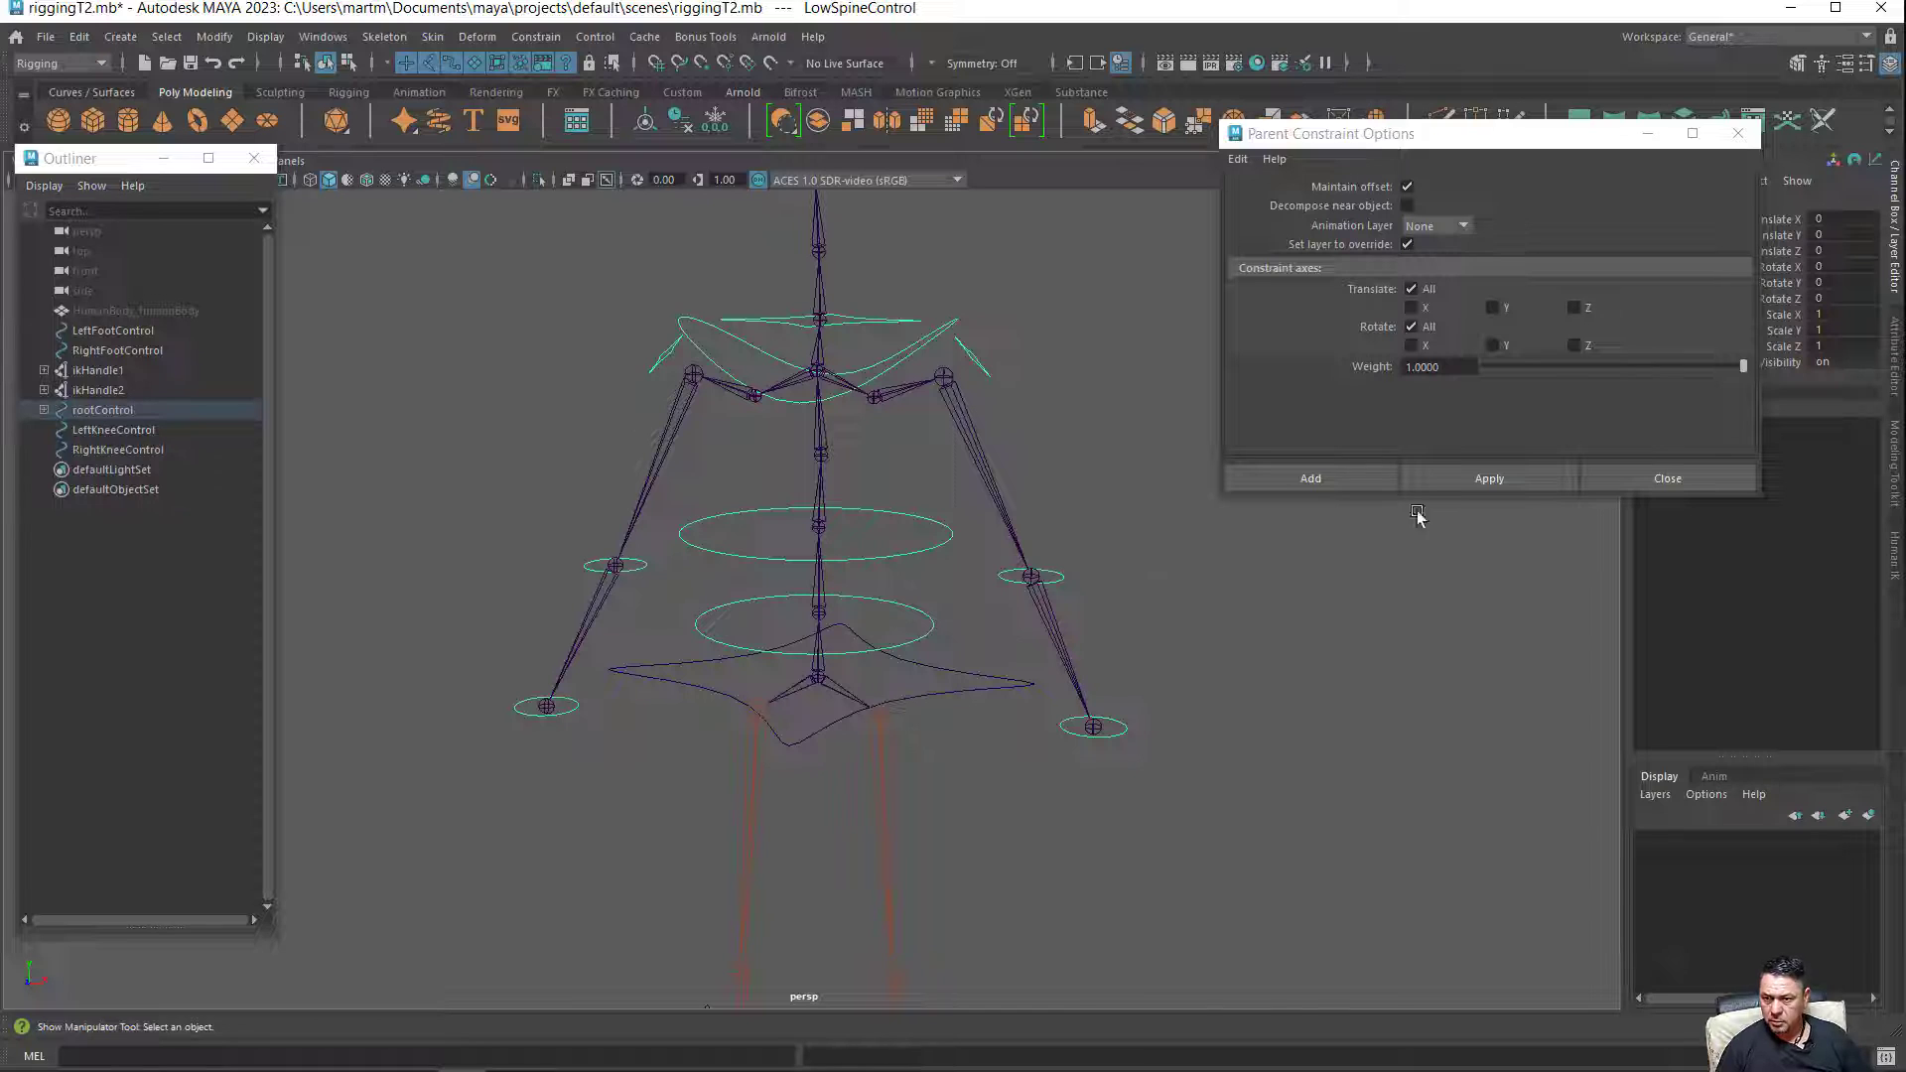
pyautogui.click(1737, 133)
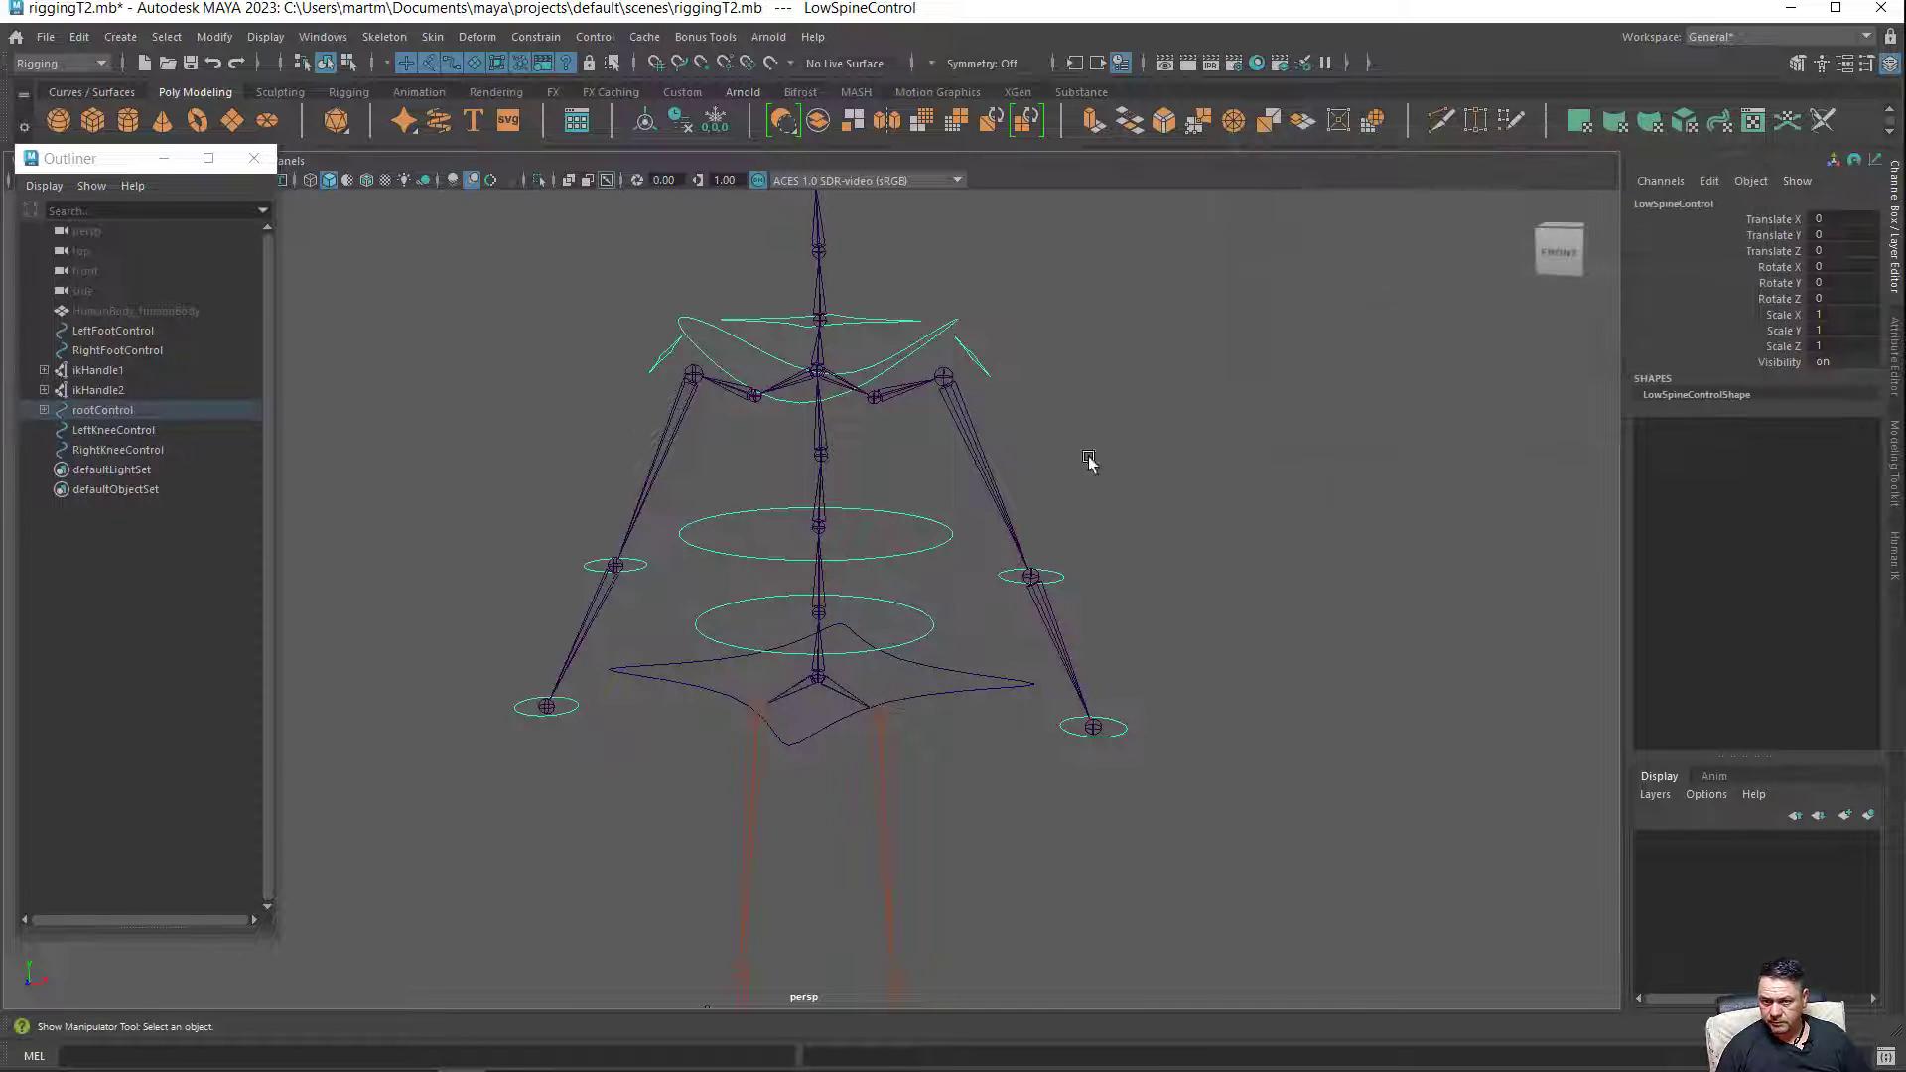
pyautogui.moveTo(877, 623)
pyautogui.keyDown('alt'); pyautogui.mouseDown()
pyautogui.moveTo(847, 646)
pyautogui.moveTo(992, 664)
pyautogui.moveTo(945, 647)
pyautogui.mouseUp(); pyautogui.keyUp('alt')
pyautogui.click(901, 567)
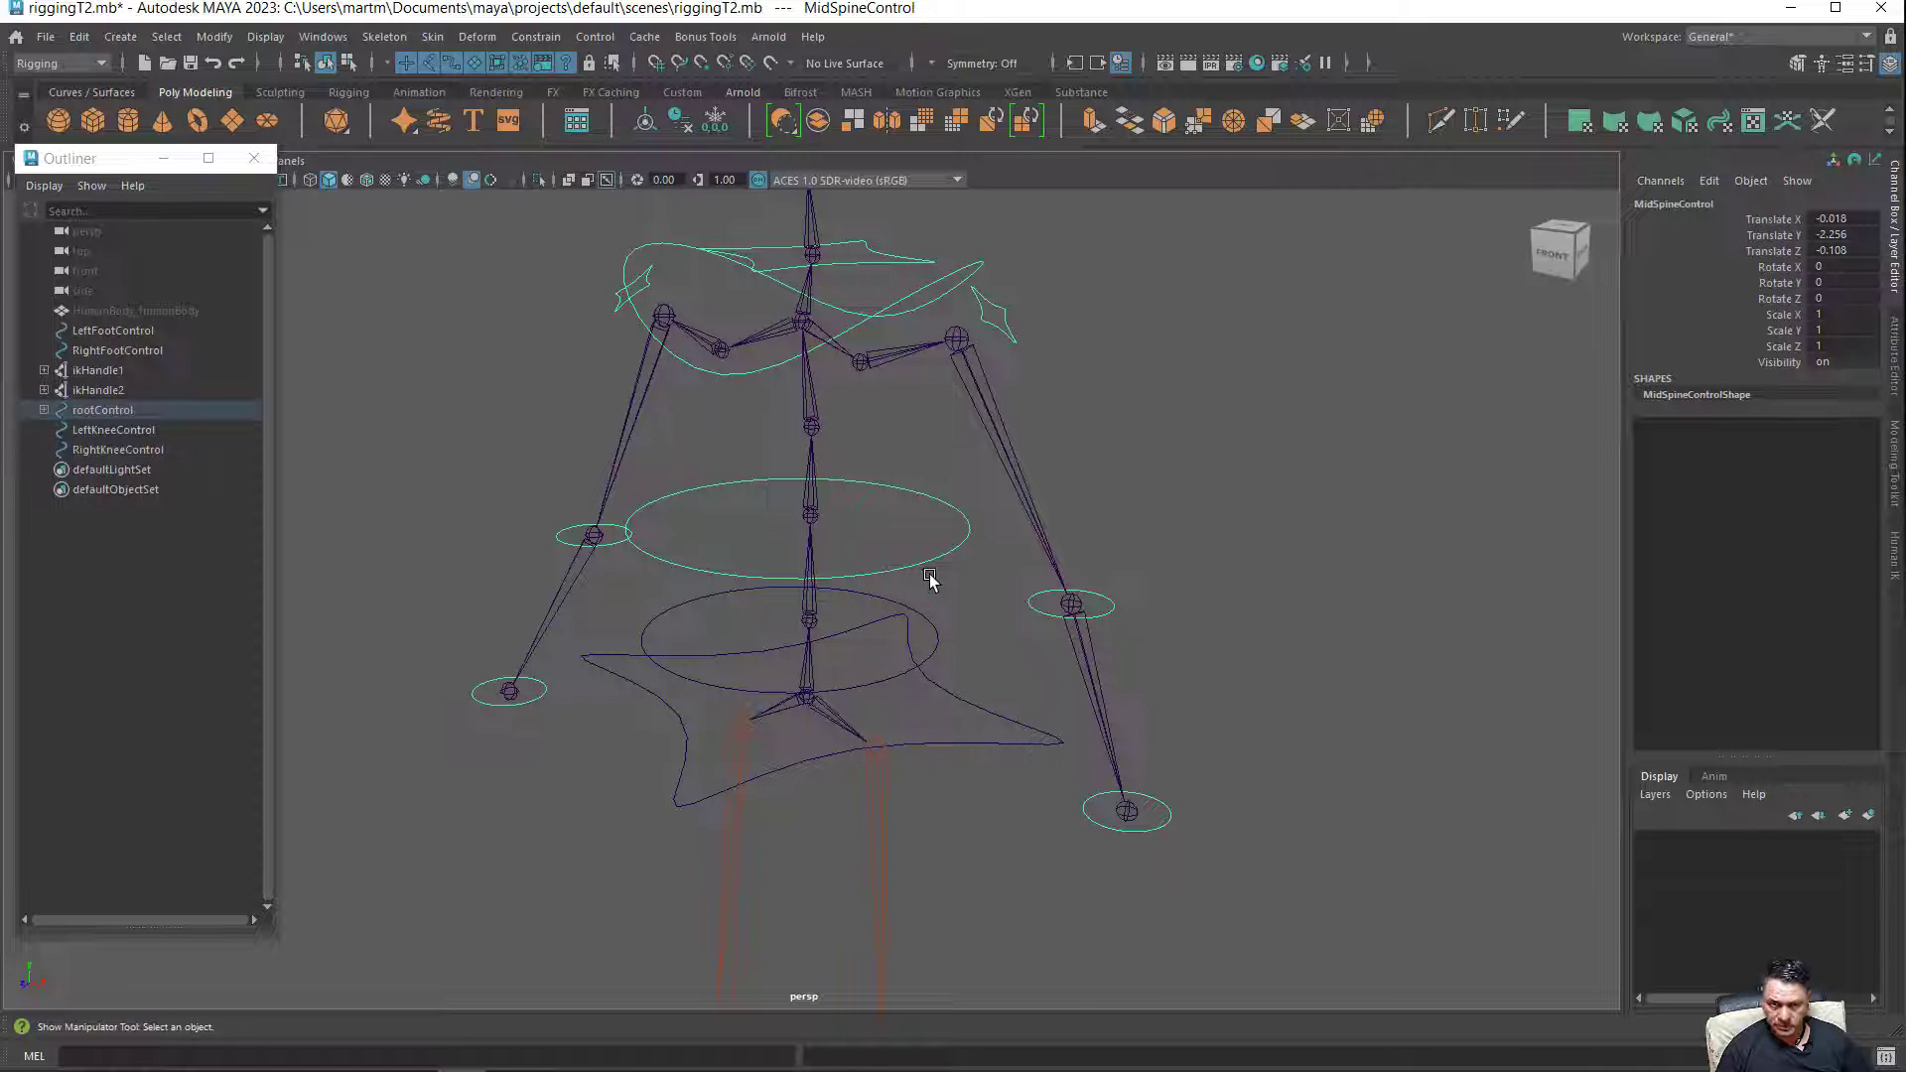
pyautogui.keyDown('alt'); pyautogui.moveTo(917, 587); pyautogui.dragTo(944, 566); pyautogui.keyUp('alt')
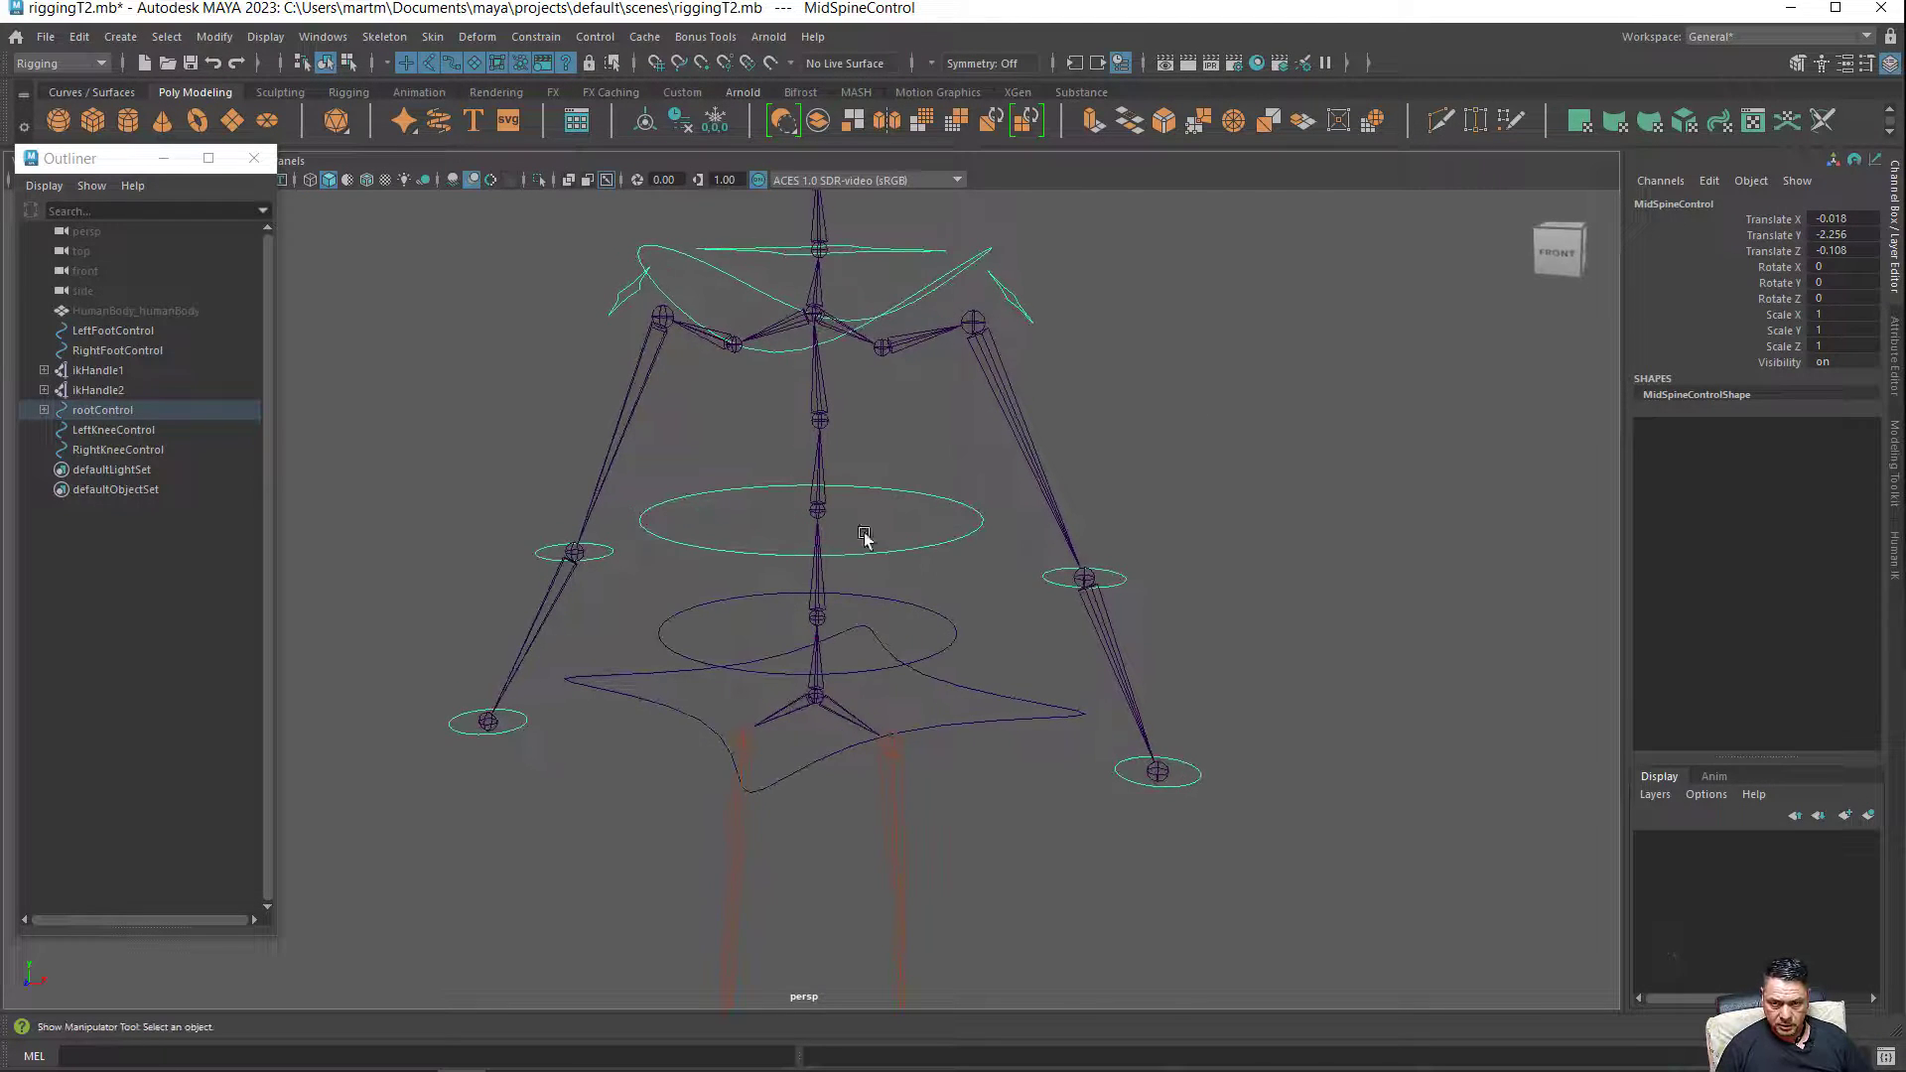
pyautogui.click(821, 512)
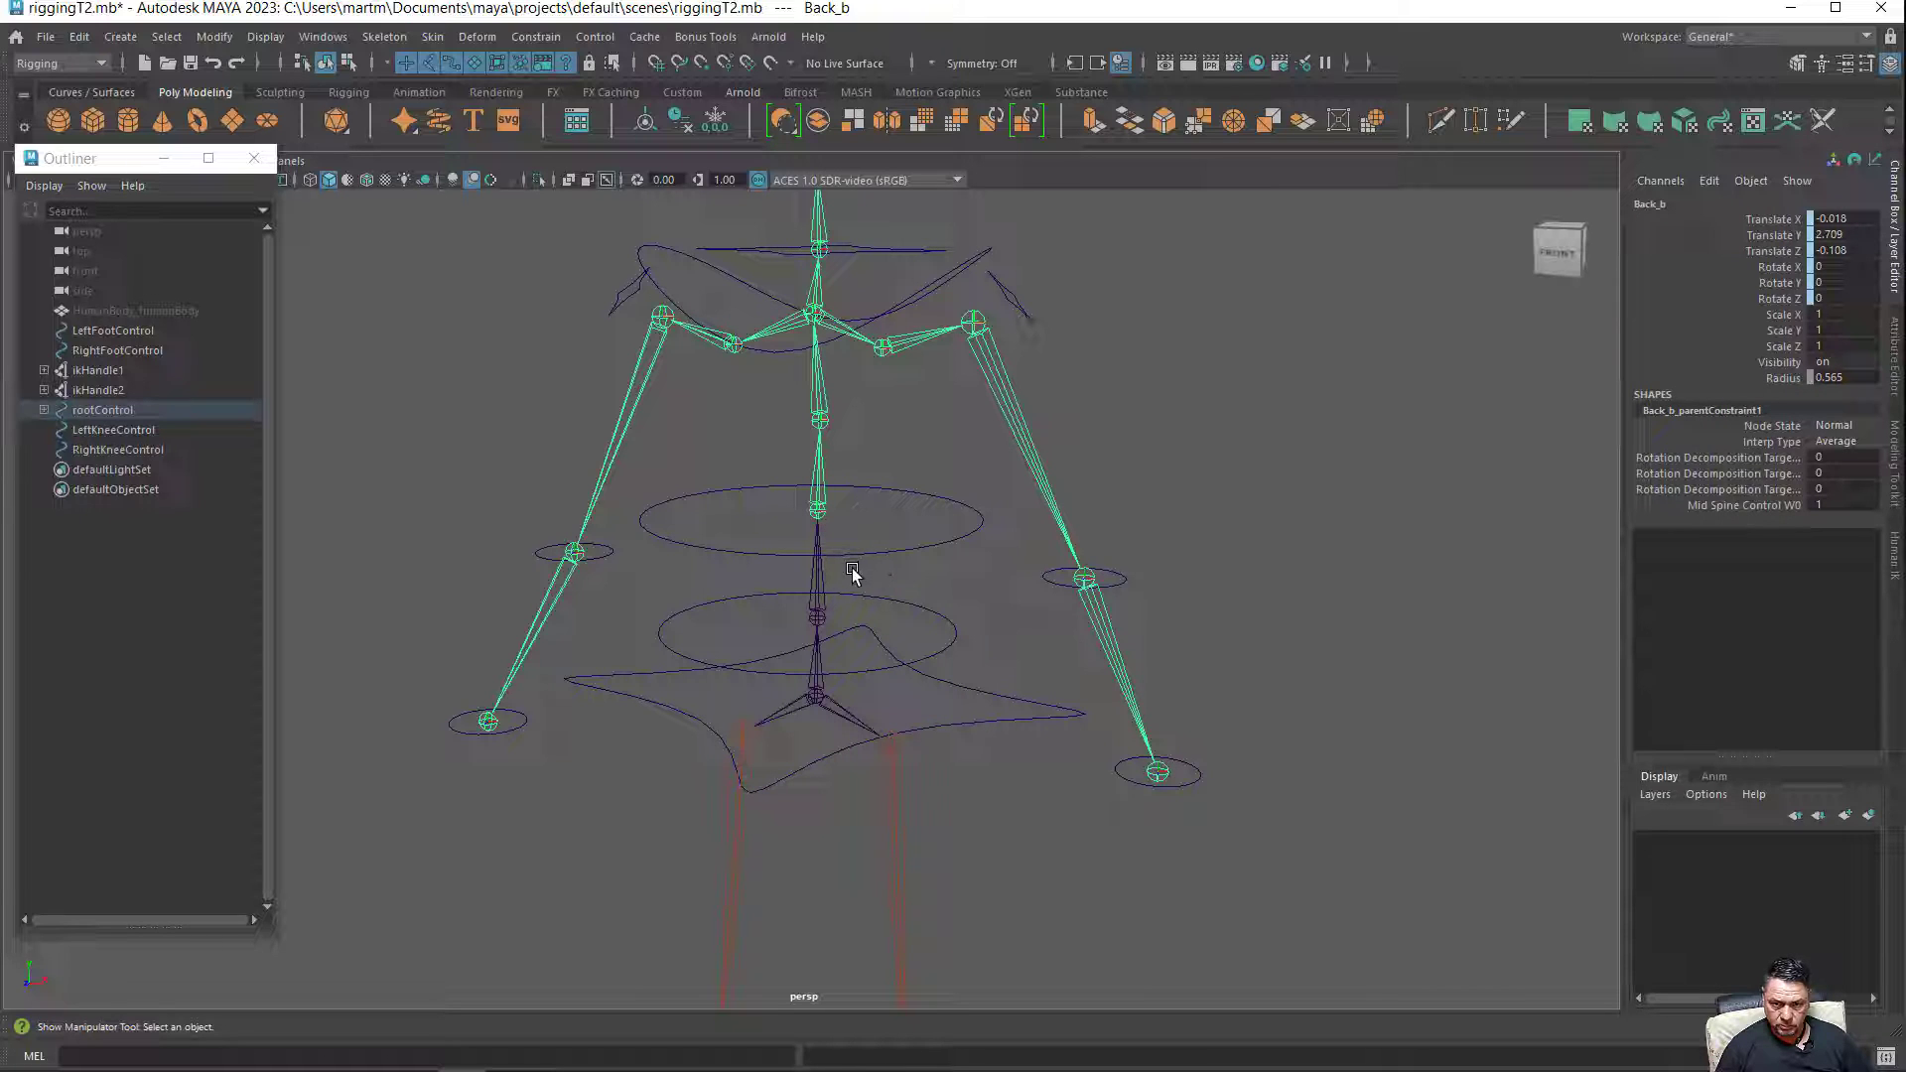
pyautogui.click(873, 555)
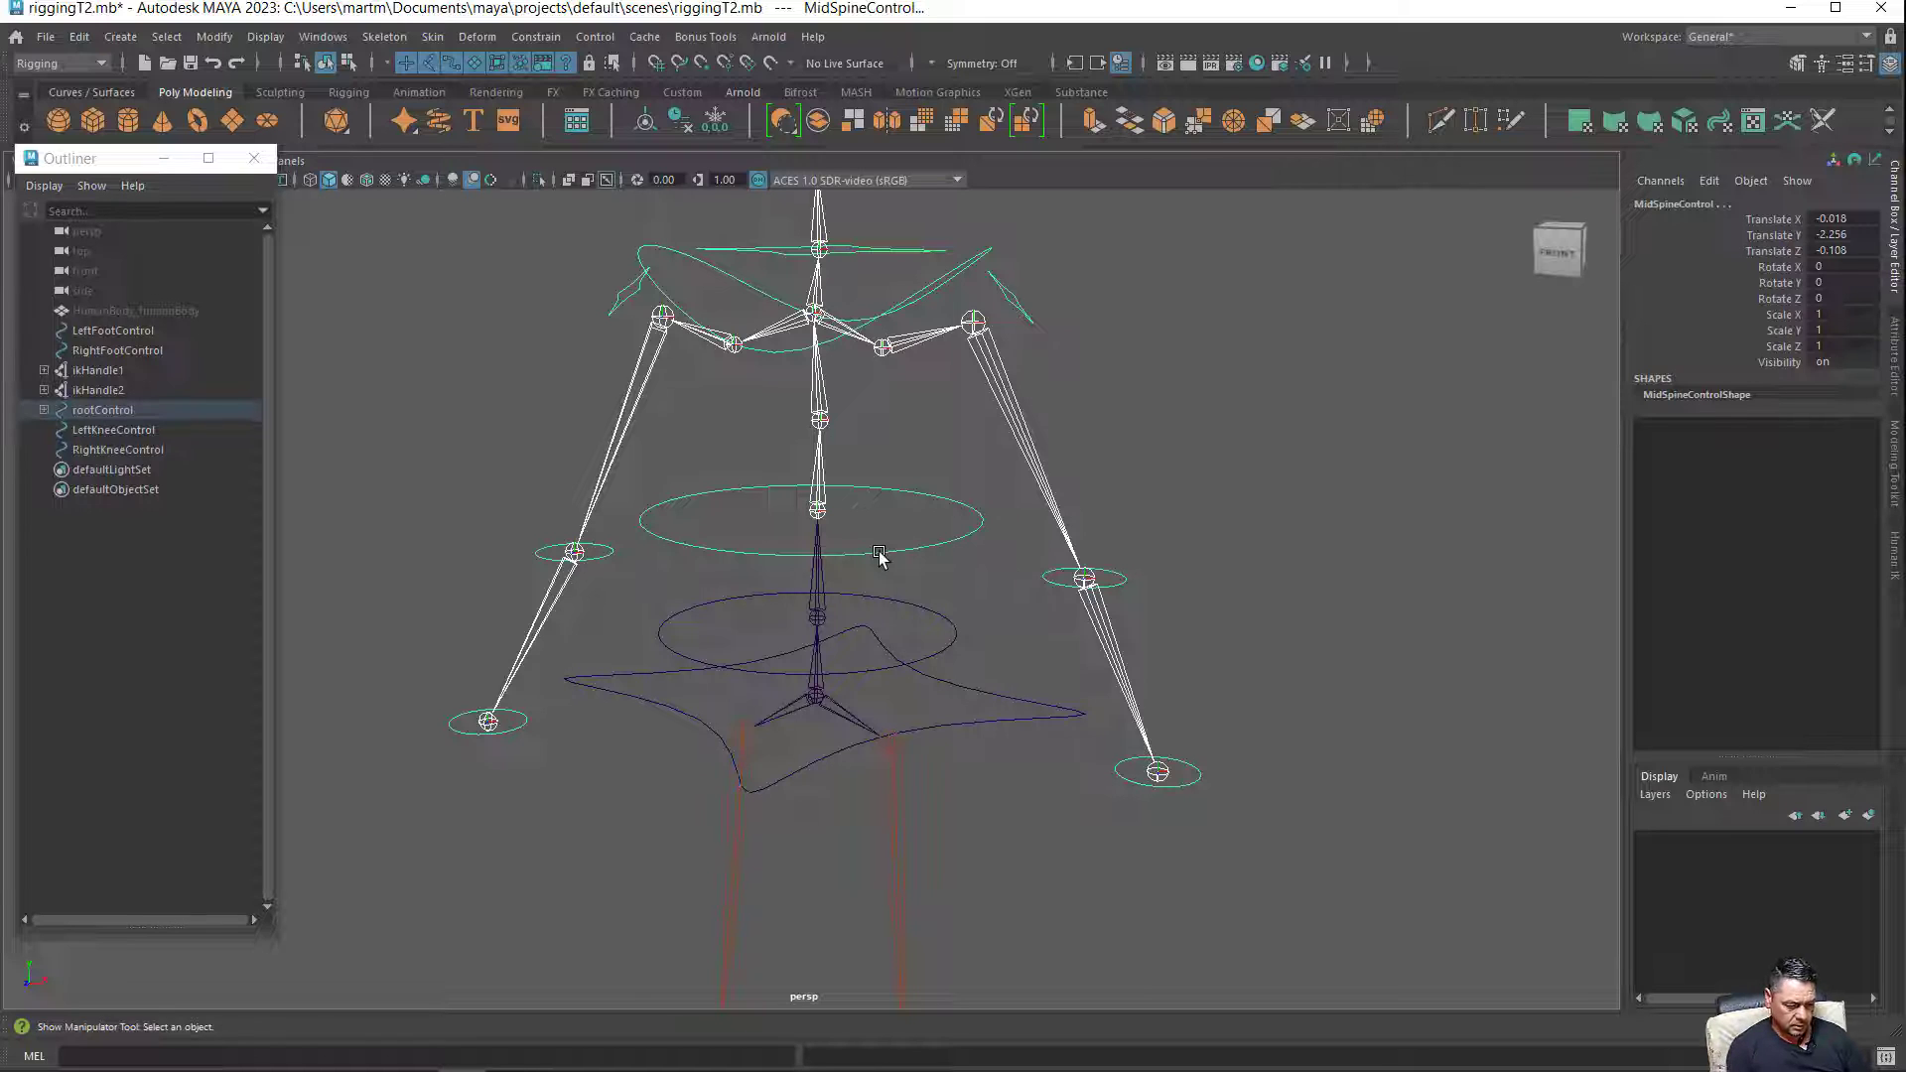
pyautogui.hotkey('shift', 'p')
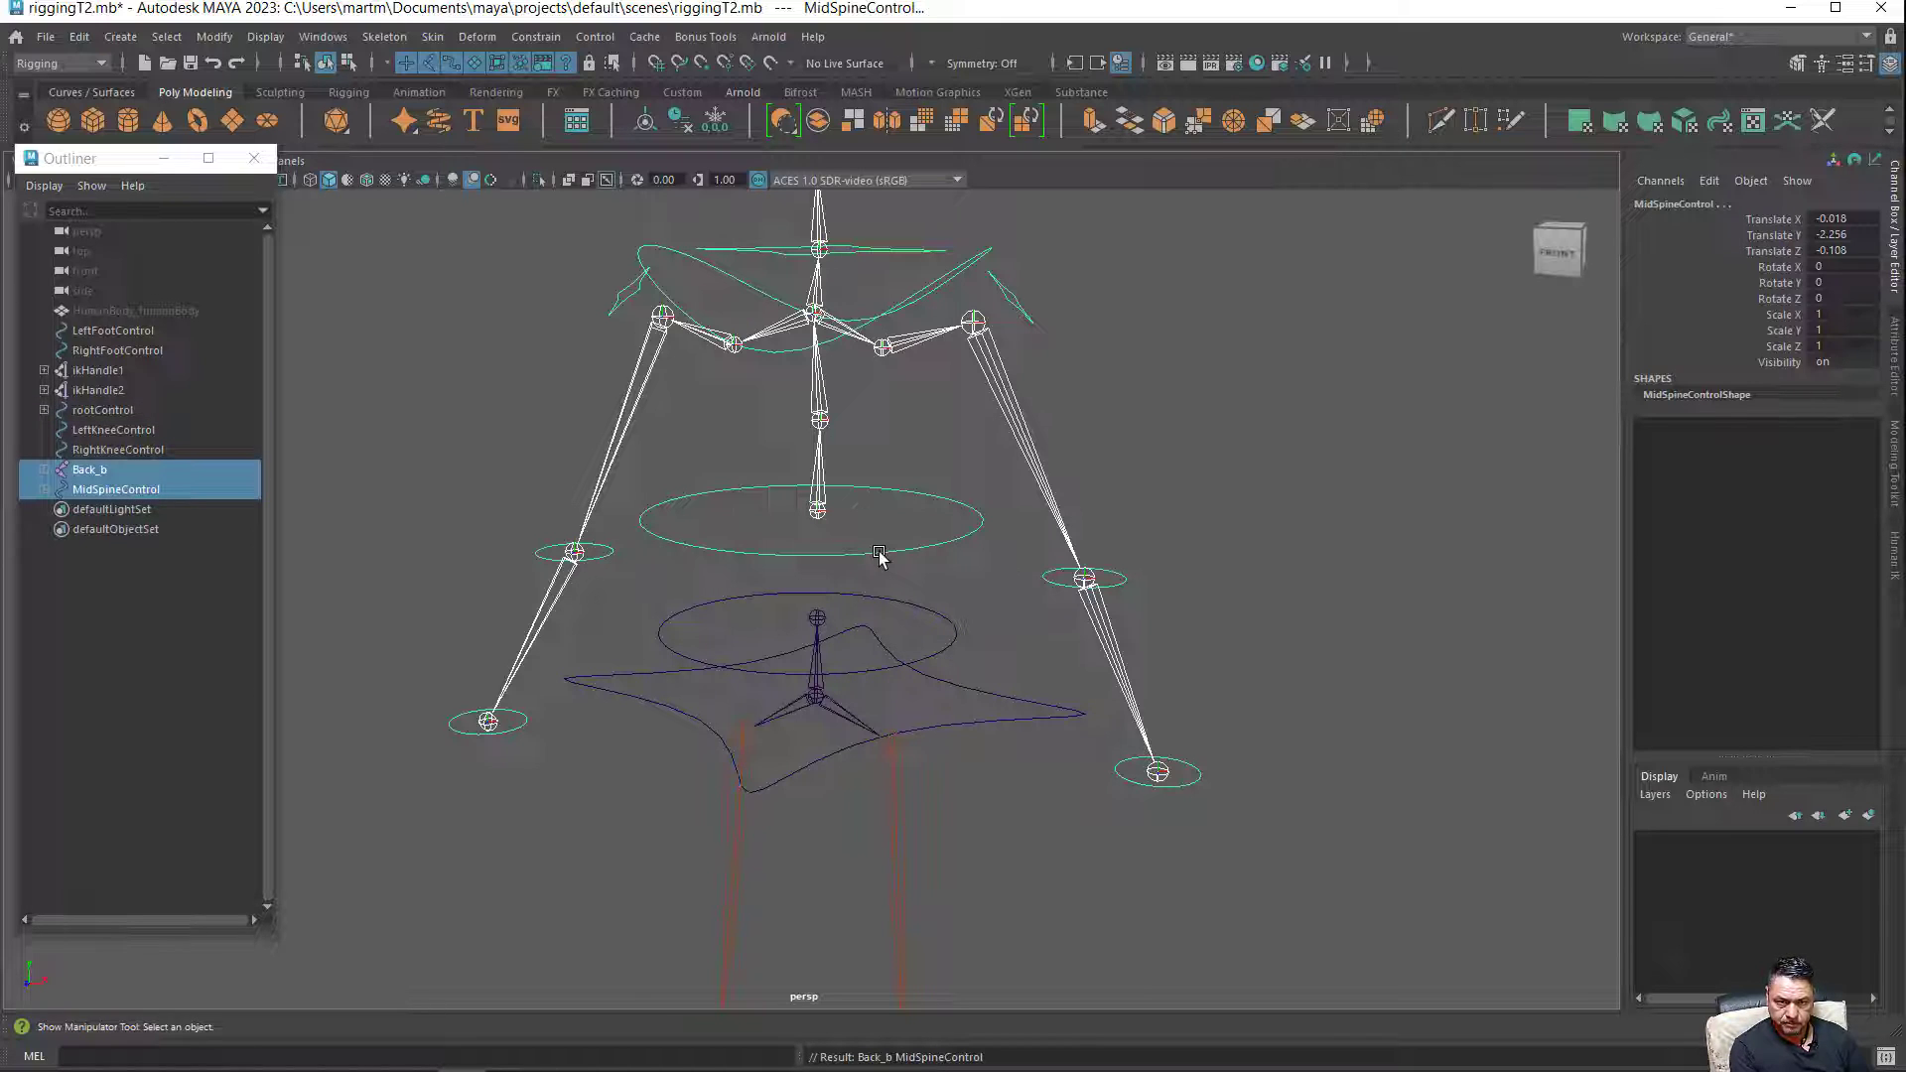
pyautogui.hotkey('ctrl', 'z')
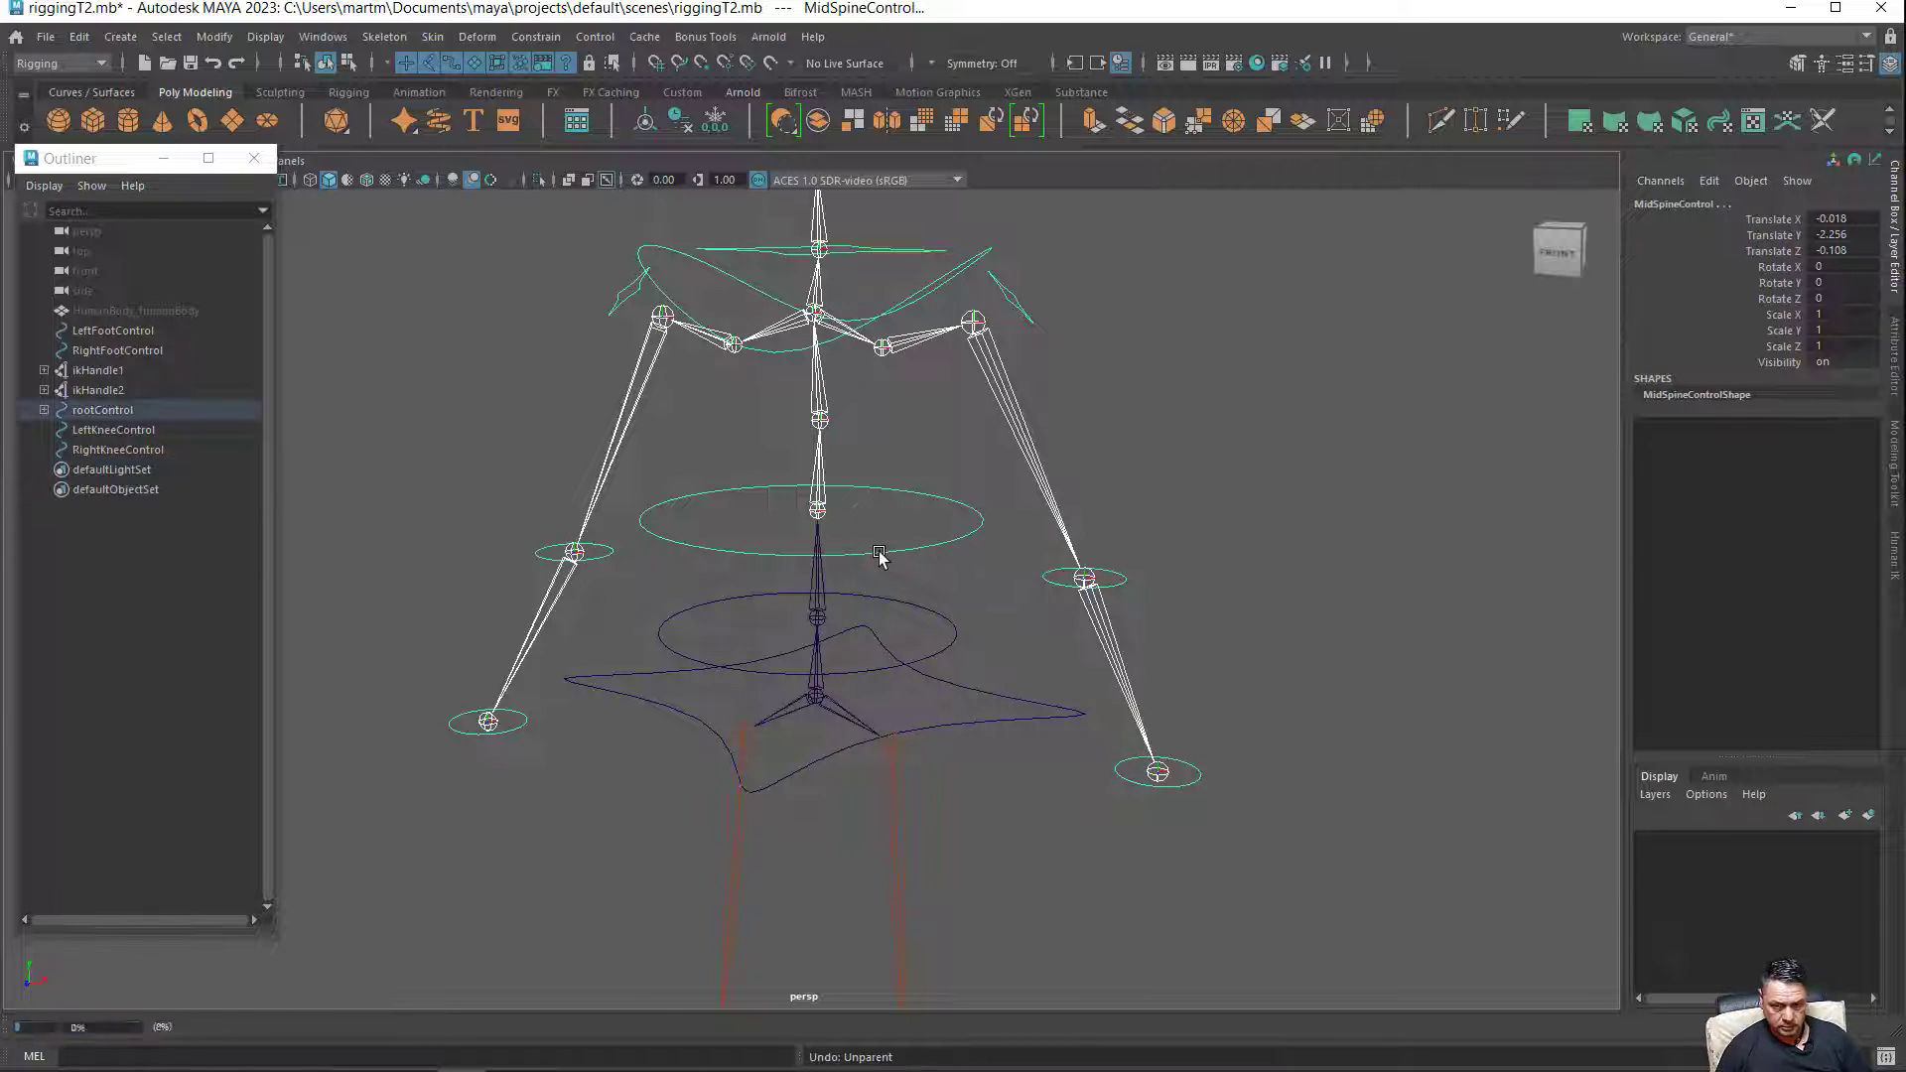
pyautogui.hotkey('ctrl', 'h')
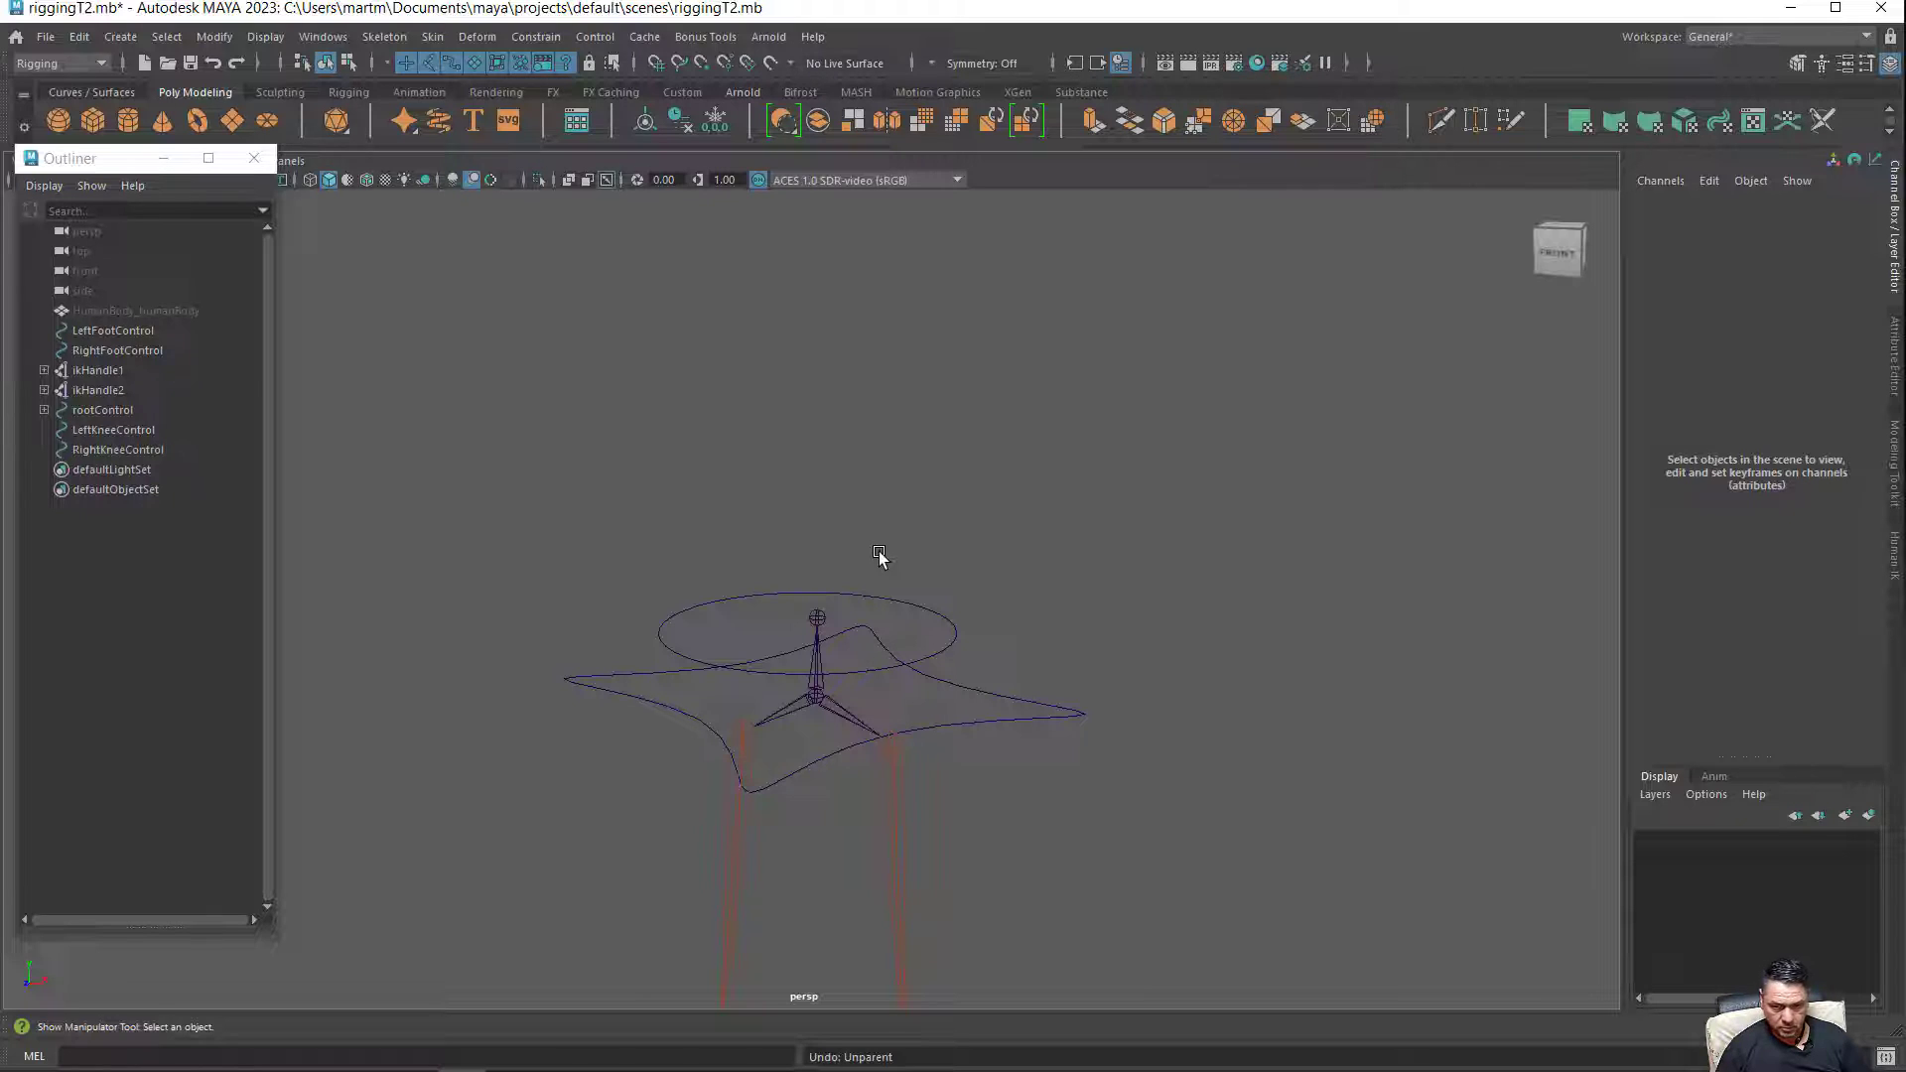
pyautogui.hotkey('ctrl', 'z')
pyautogui.hotkey('ctrl', 'z')
pyautogui.hotkey('ctrl', 'z')
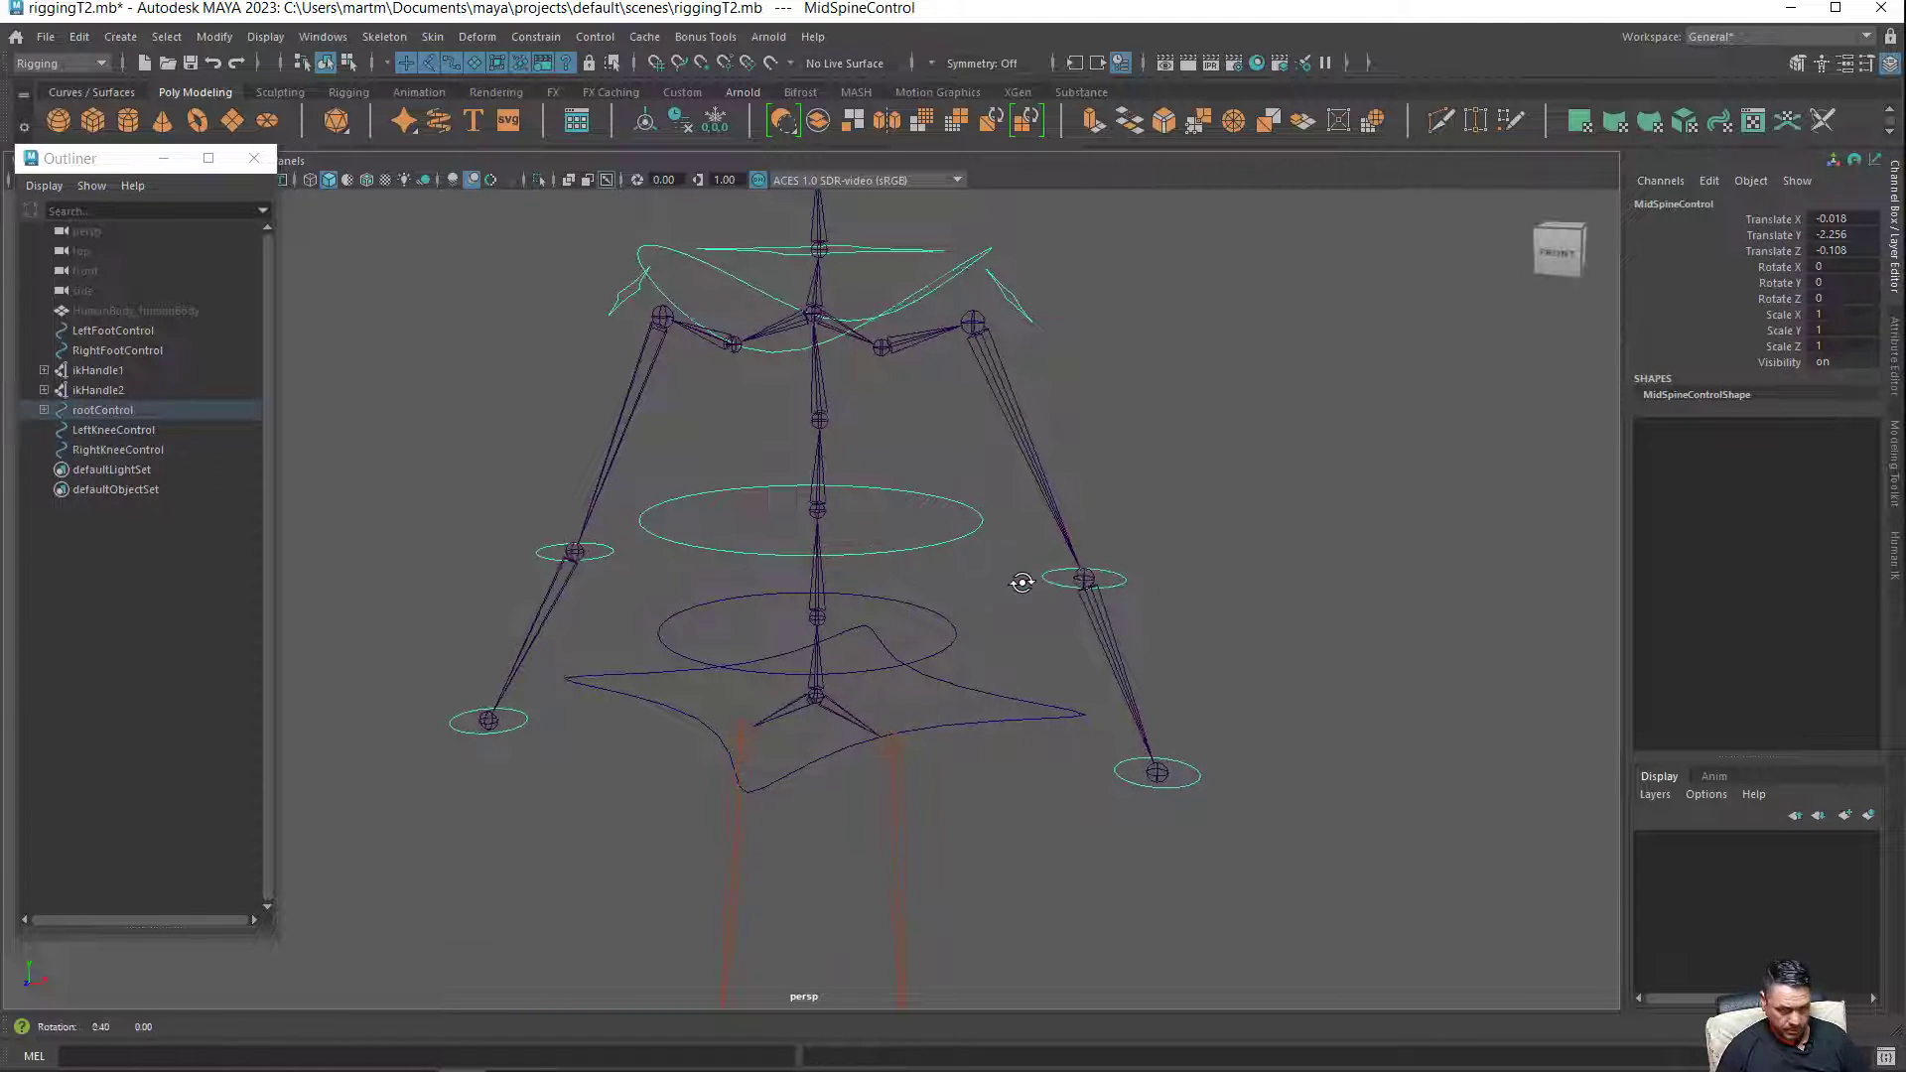
pyautogui.moveTo(1022, 583)
pyautogui.keyDown('alt'); pyautogui.mouseDown()
pyautogui.moveTo(970, 580)
pyautogui.moveTo(844, 695)
pyautogui.mouseUp(); pyautogui.keyUp('alt')
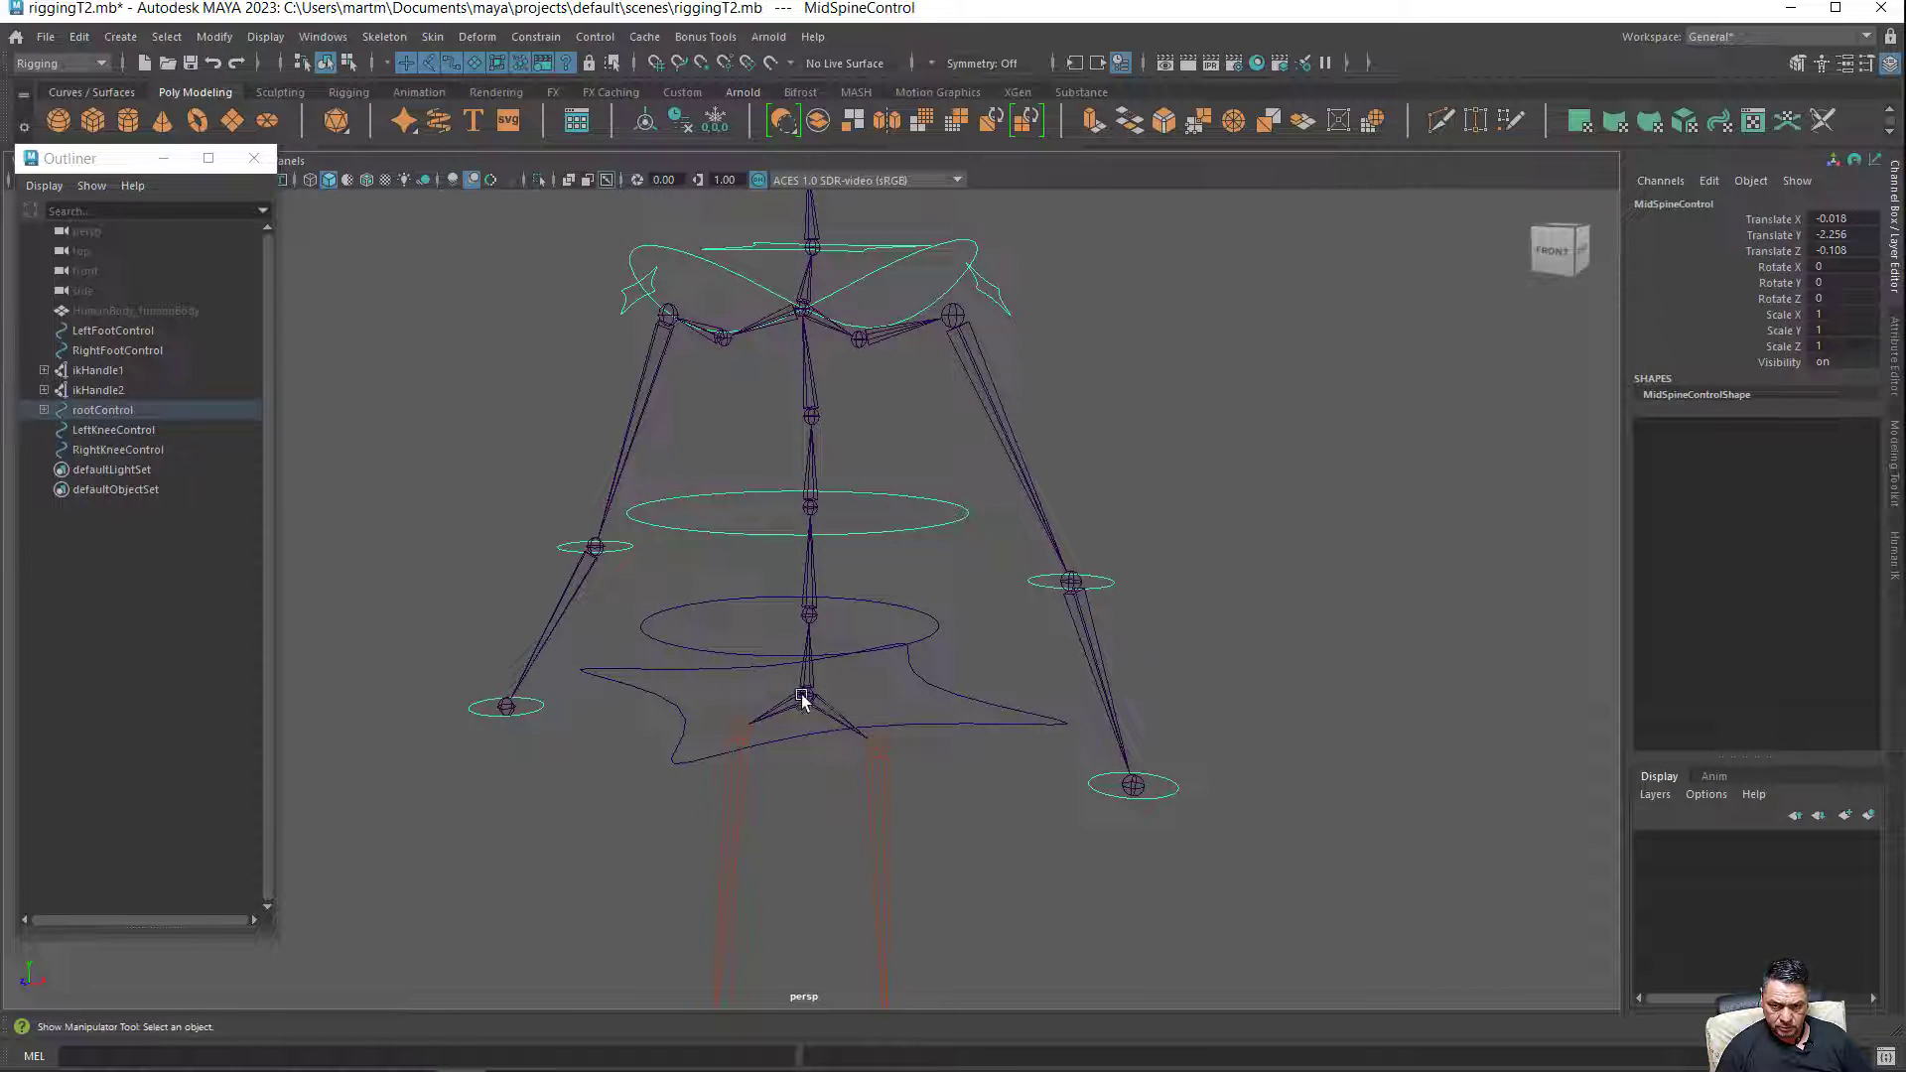
pyautogui.click(804, 697)
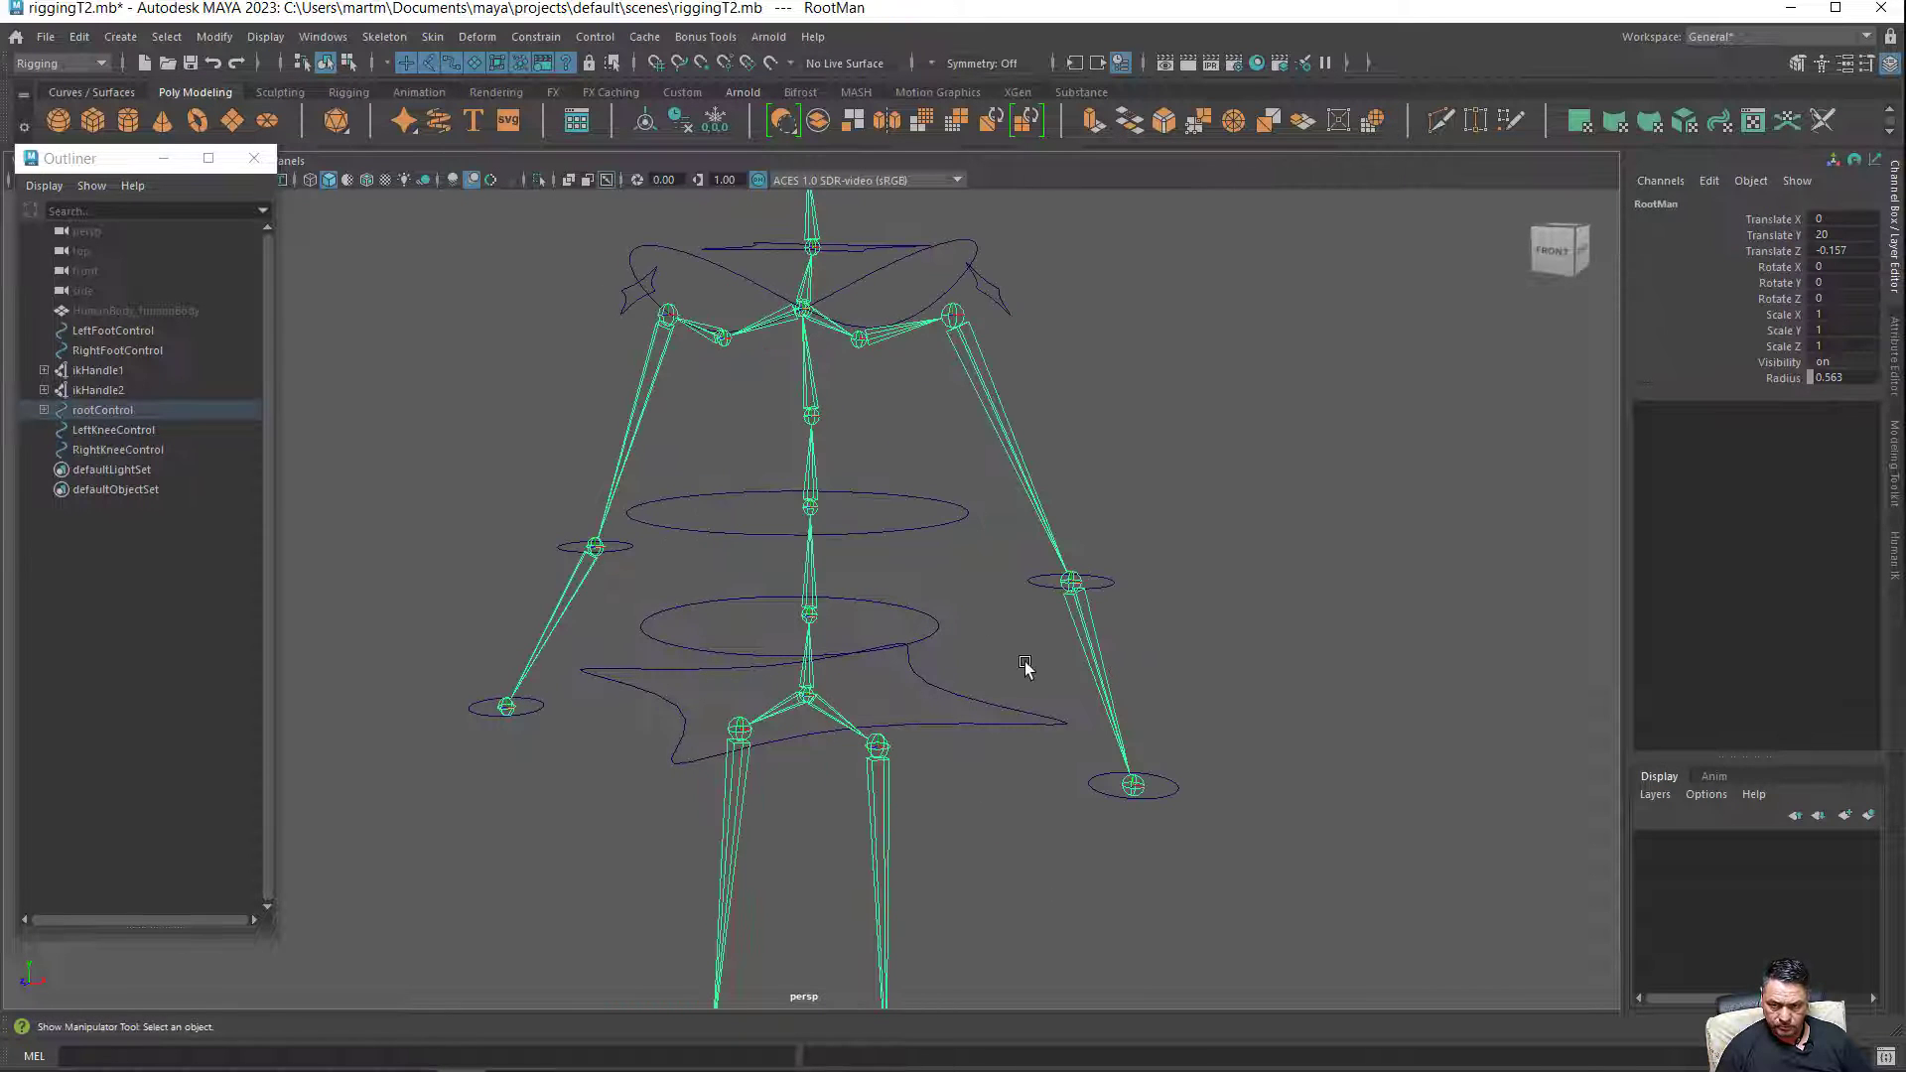
pyautogui.click(902, 536)
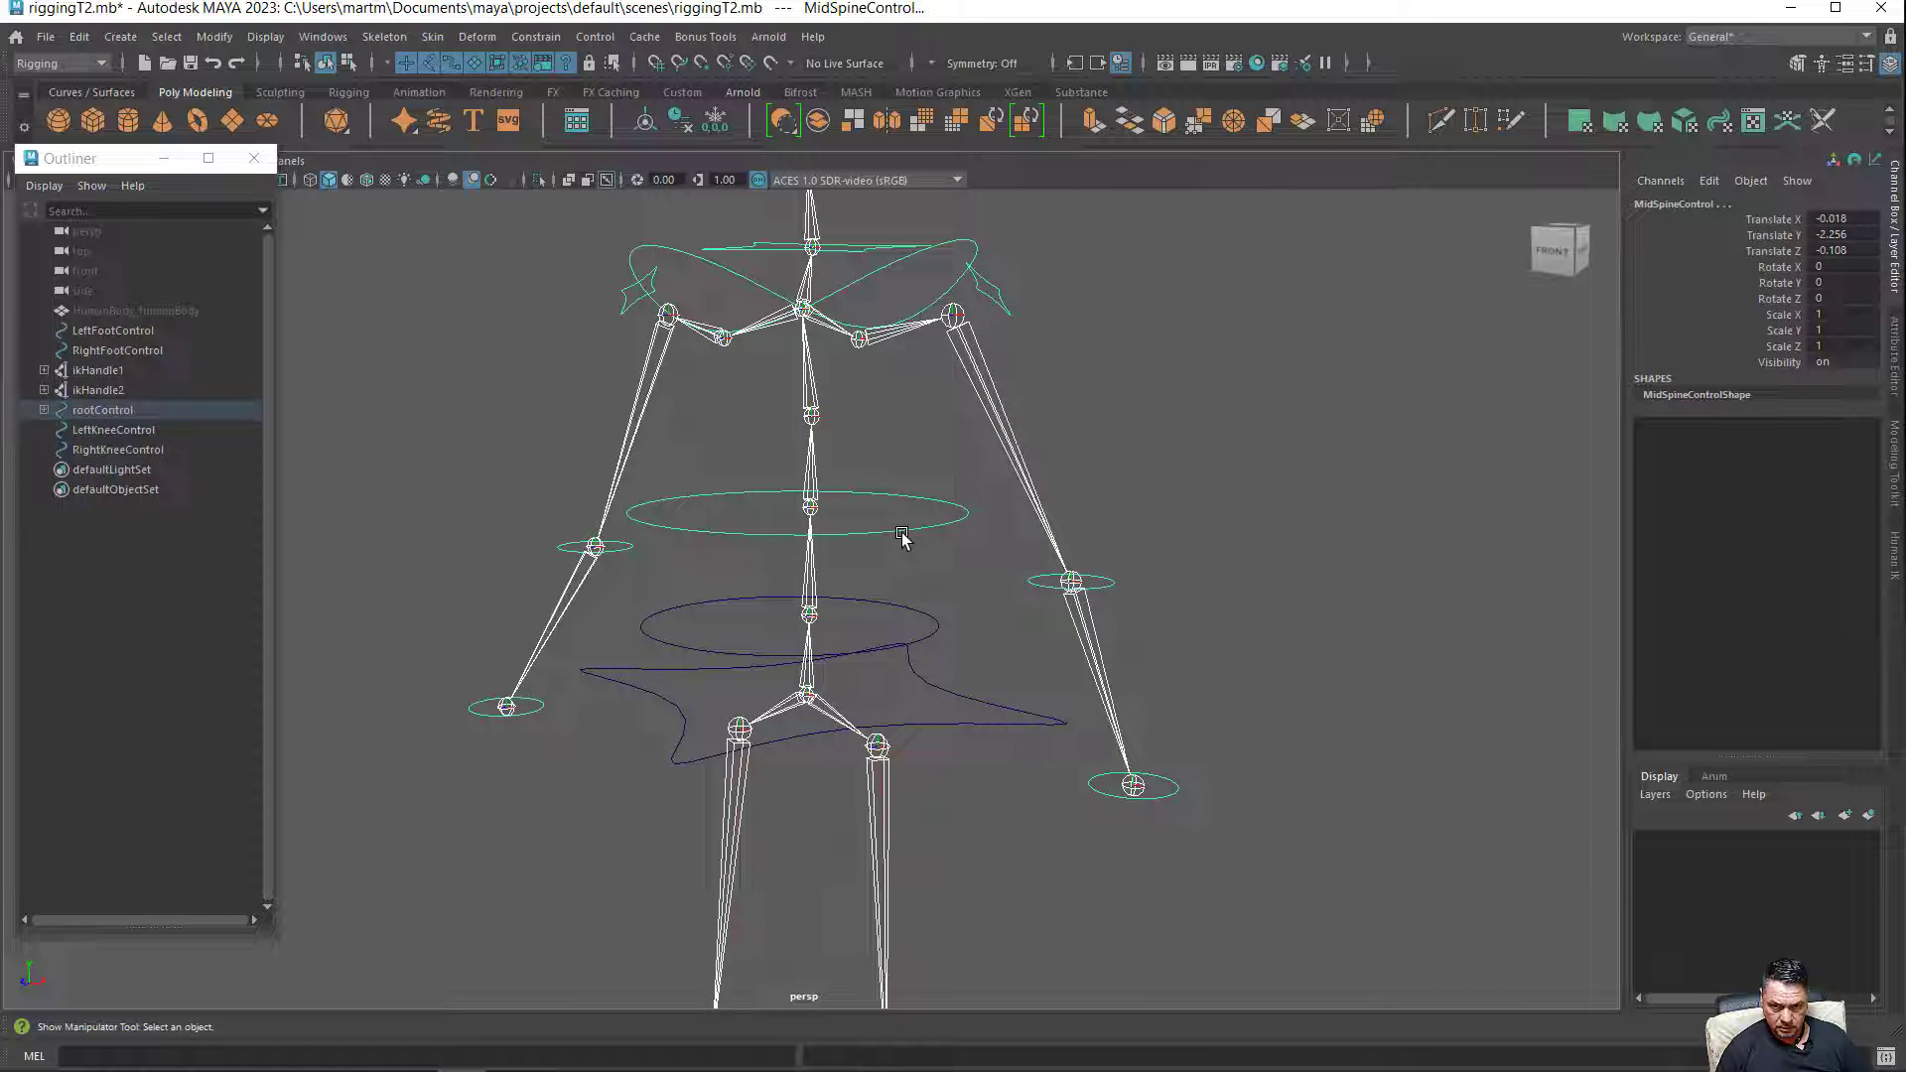
pyautogui.click(812, 694)
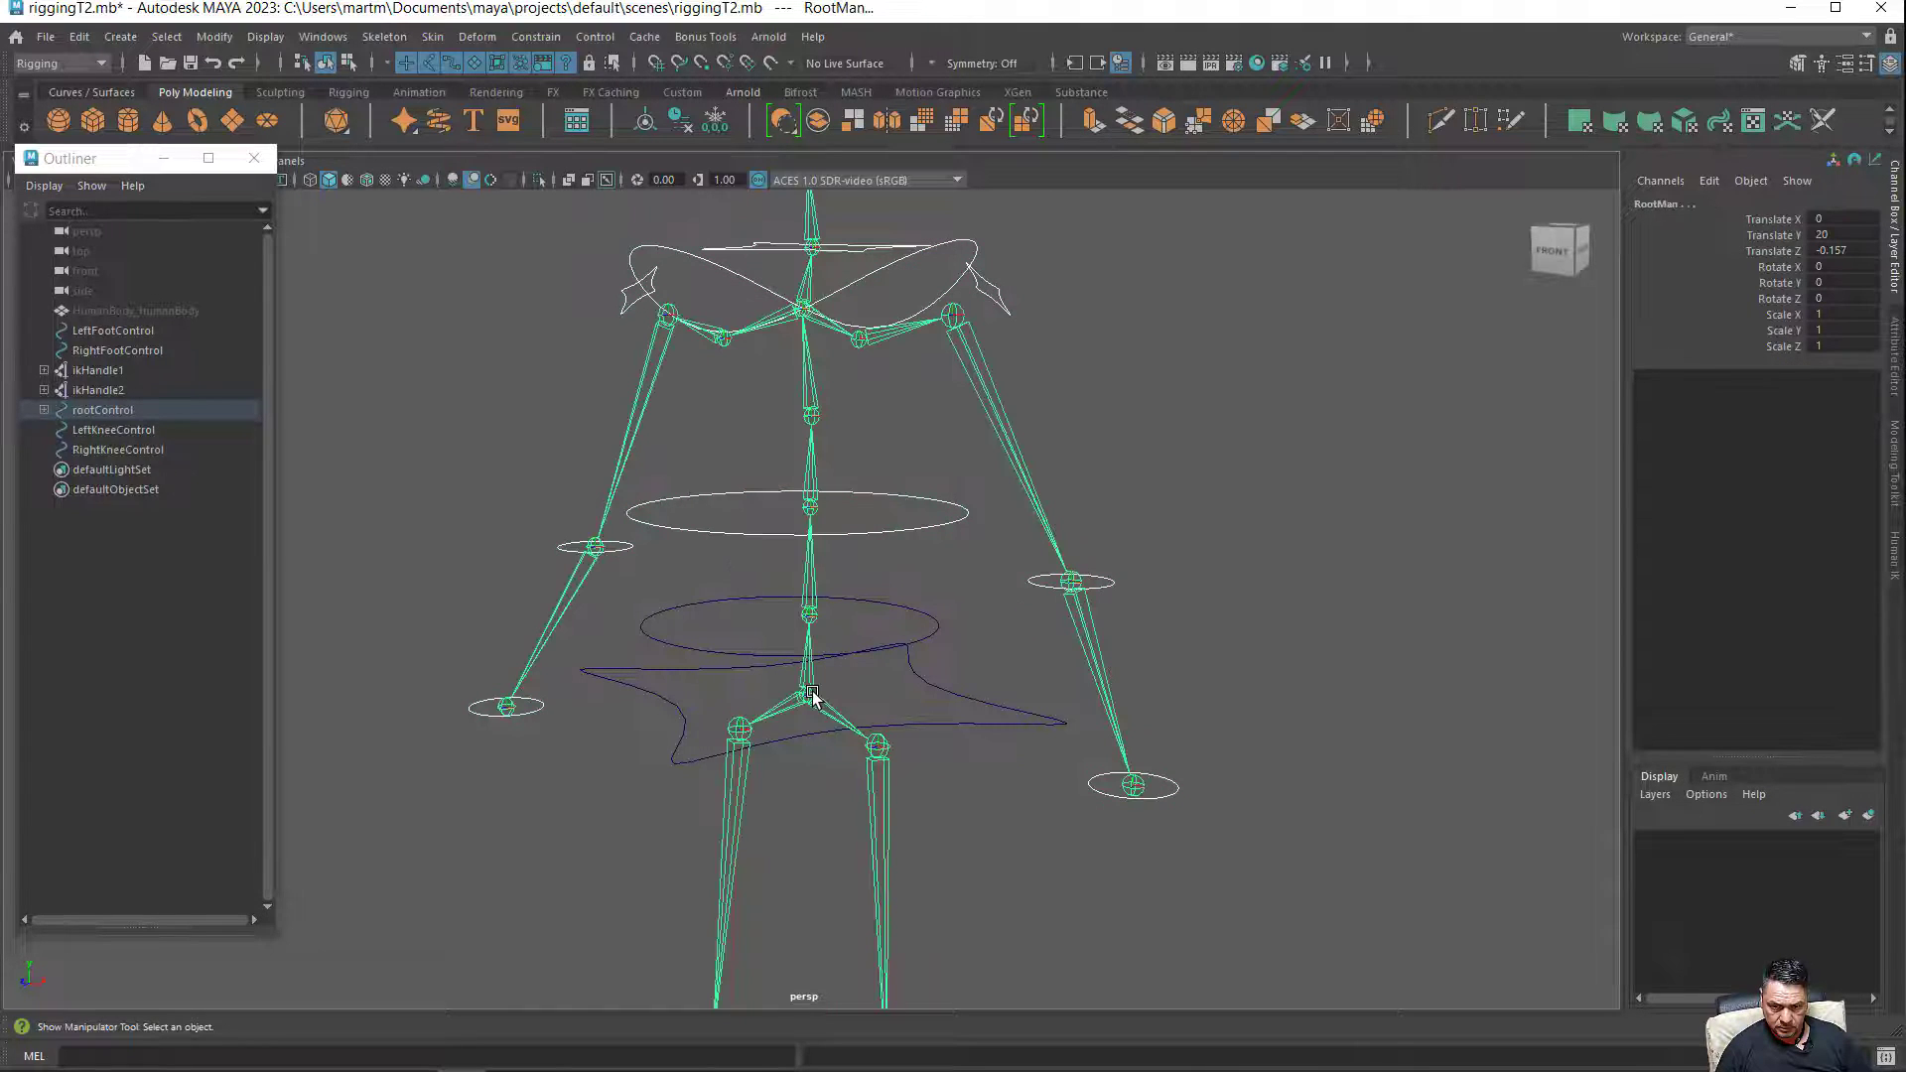
pyautogui.click(890, 580)
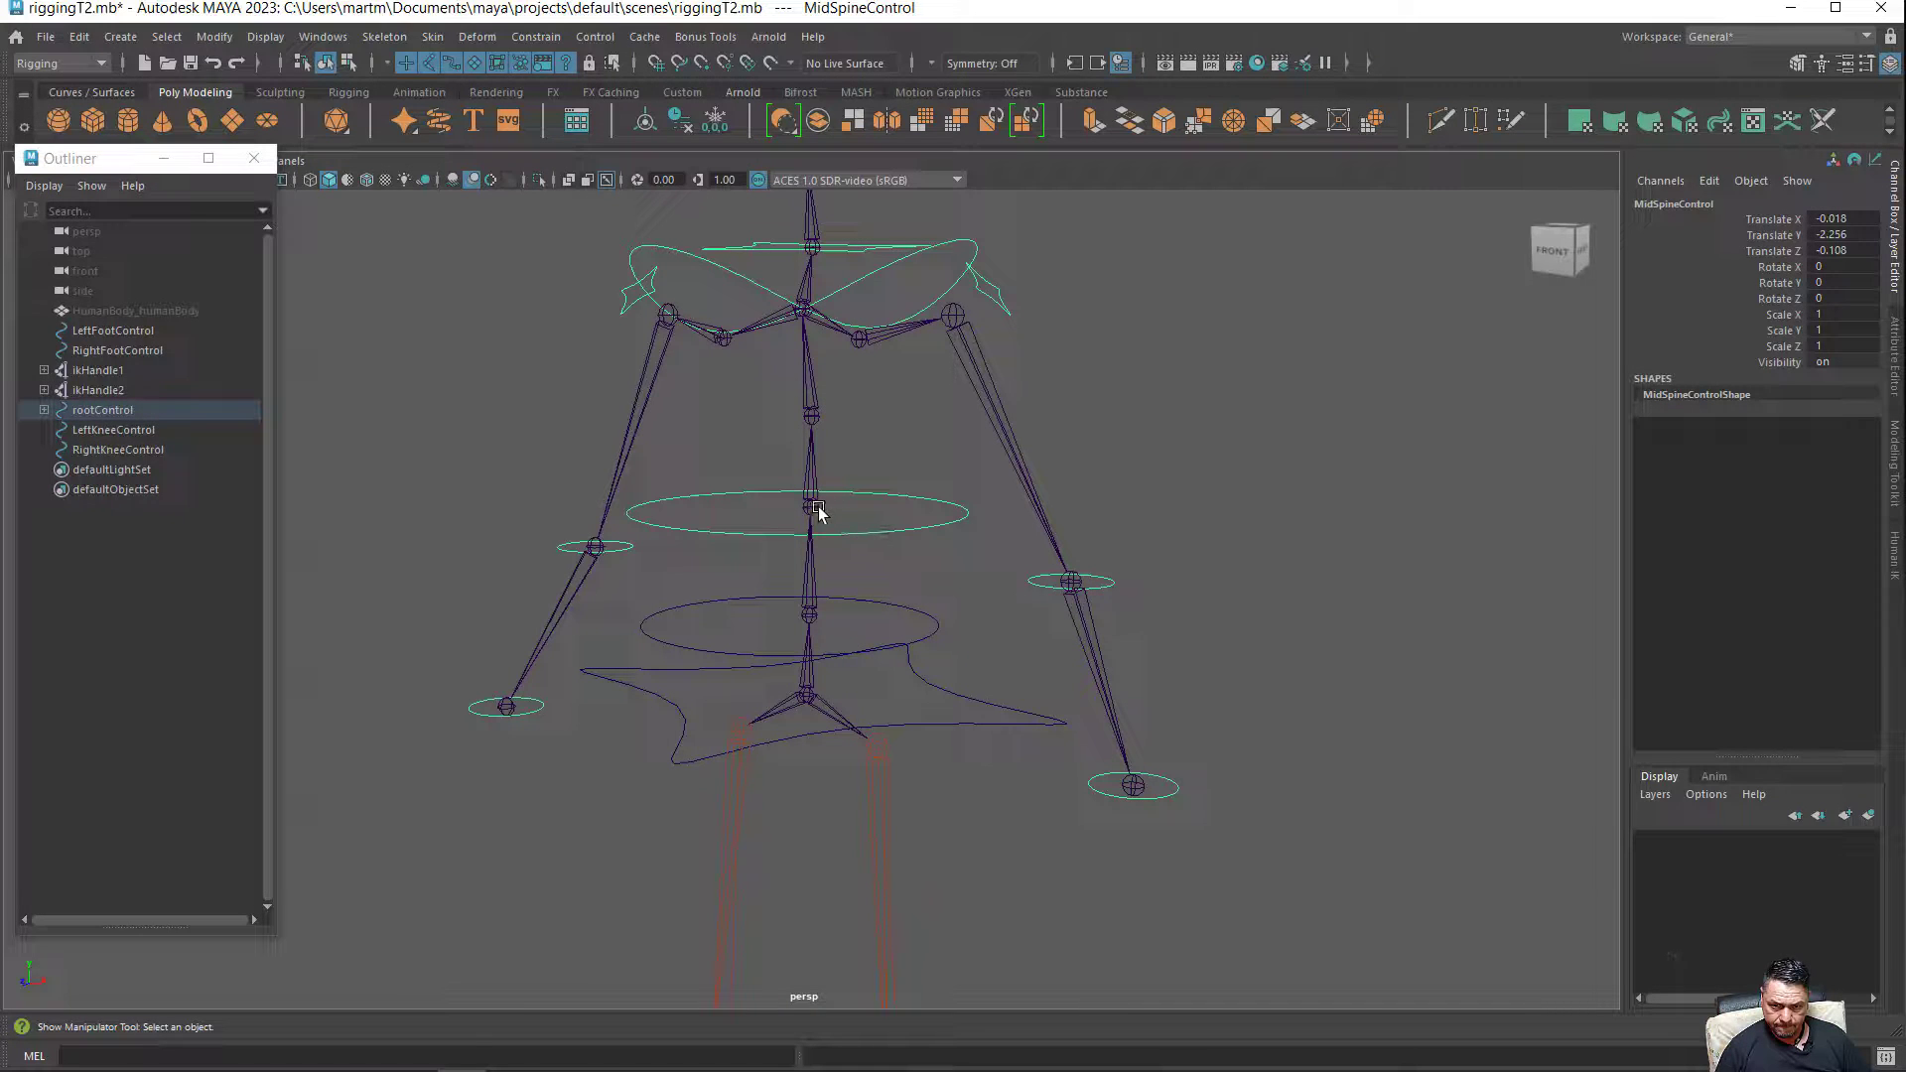
pyautogui.click(934, 627)
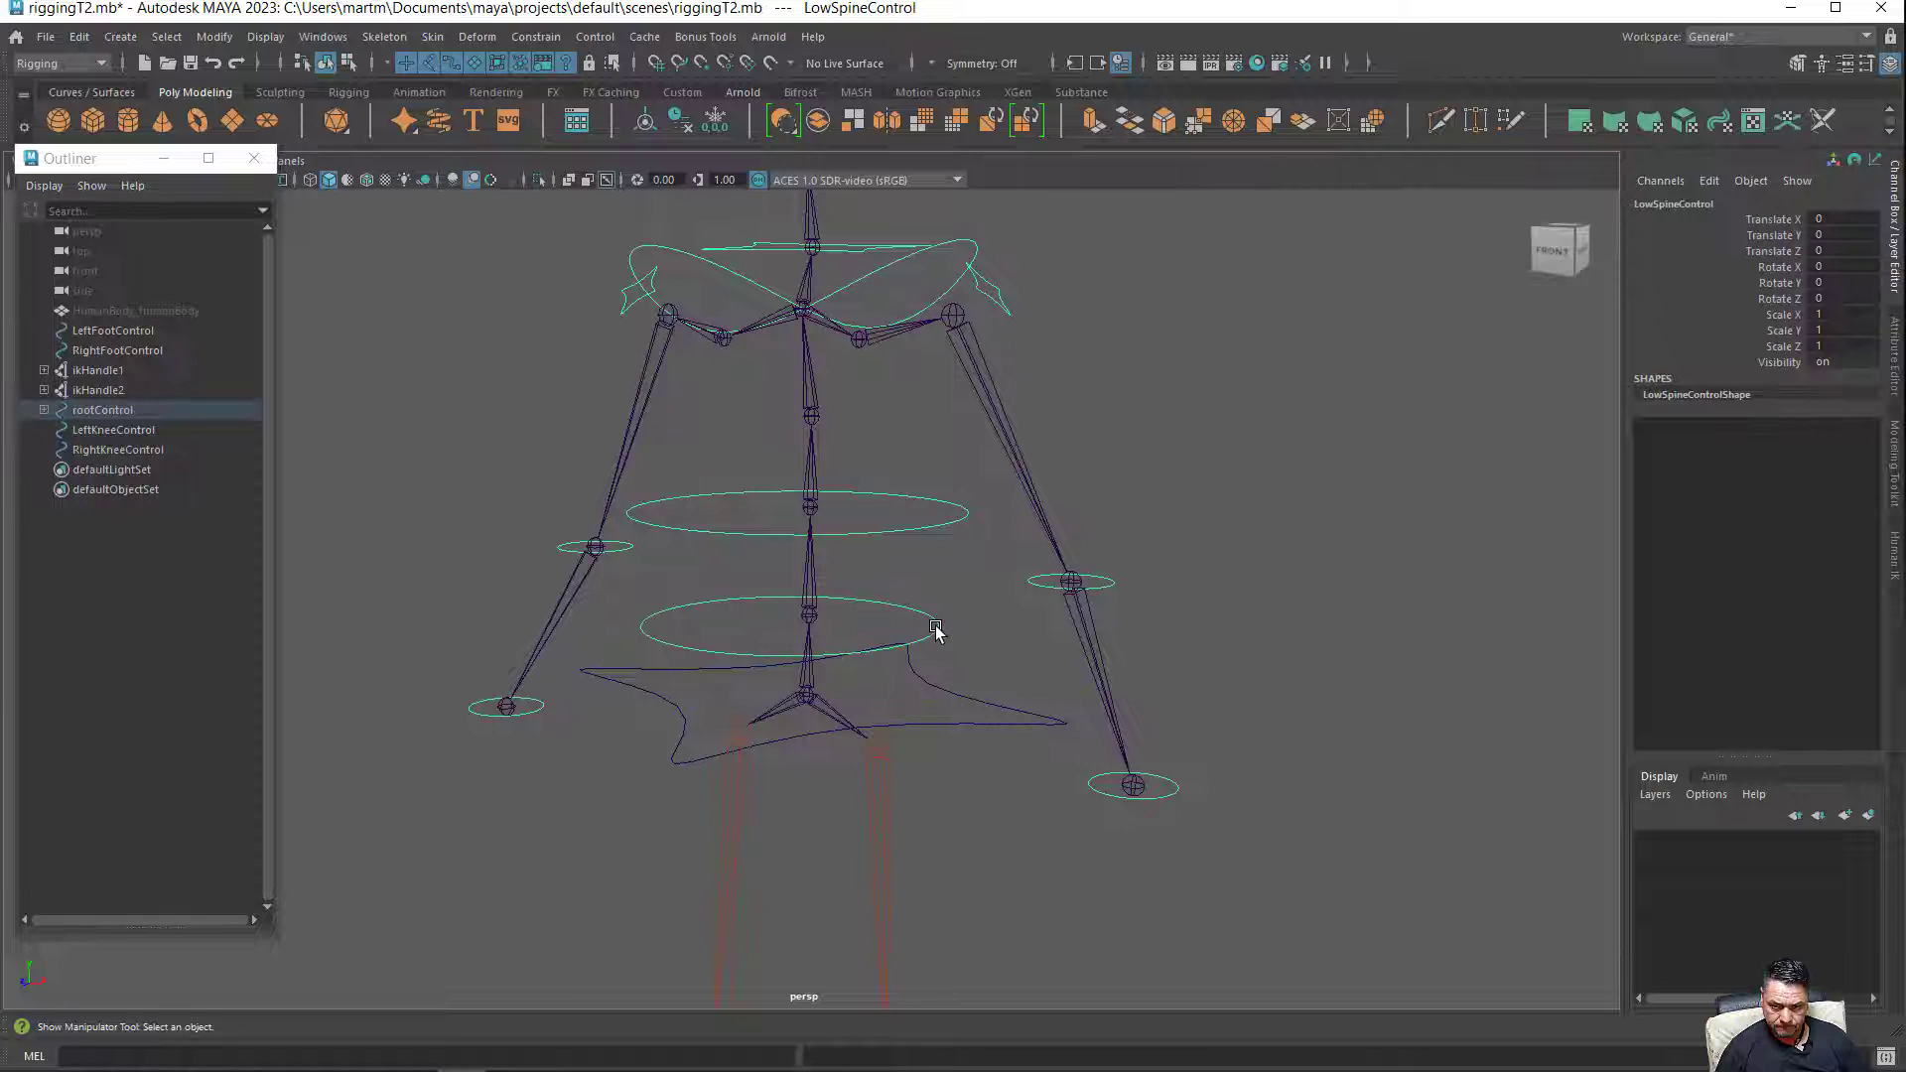
pyautogui.click(893, 726)
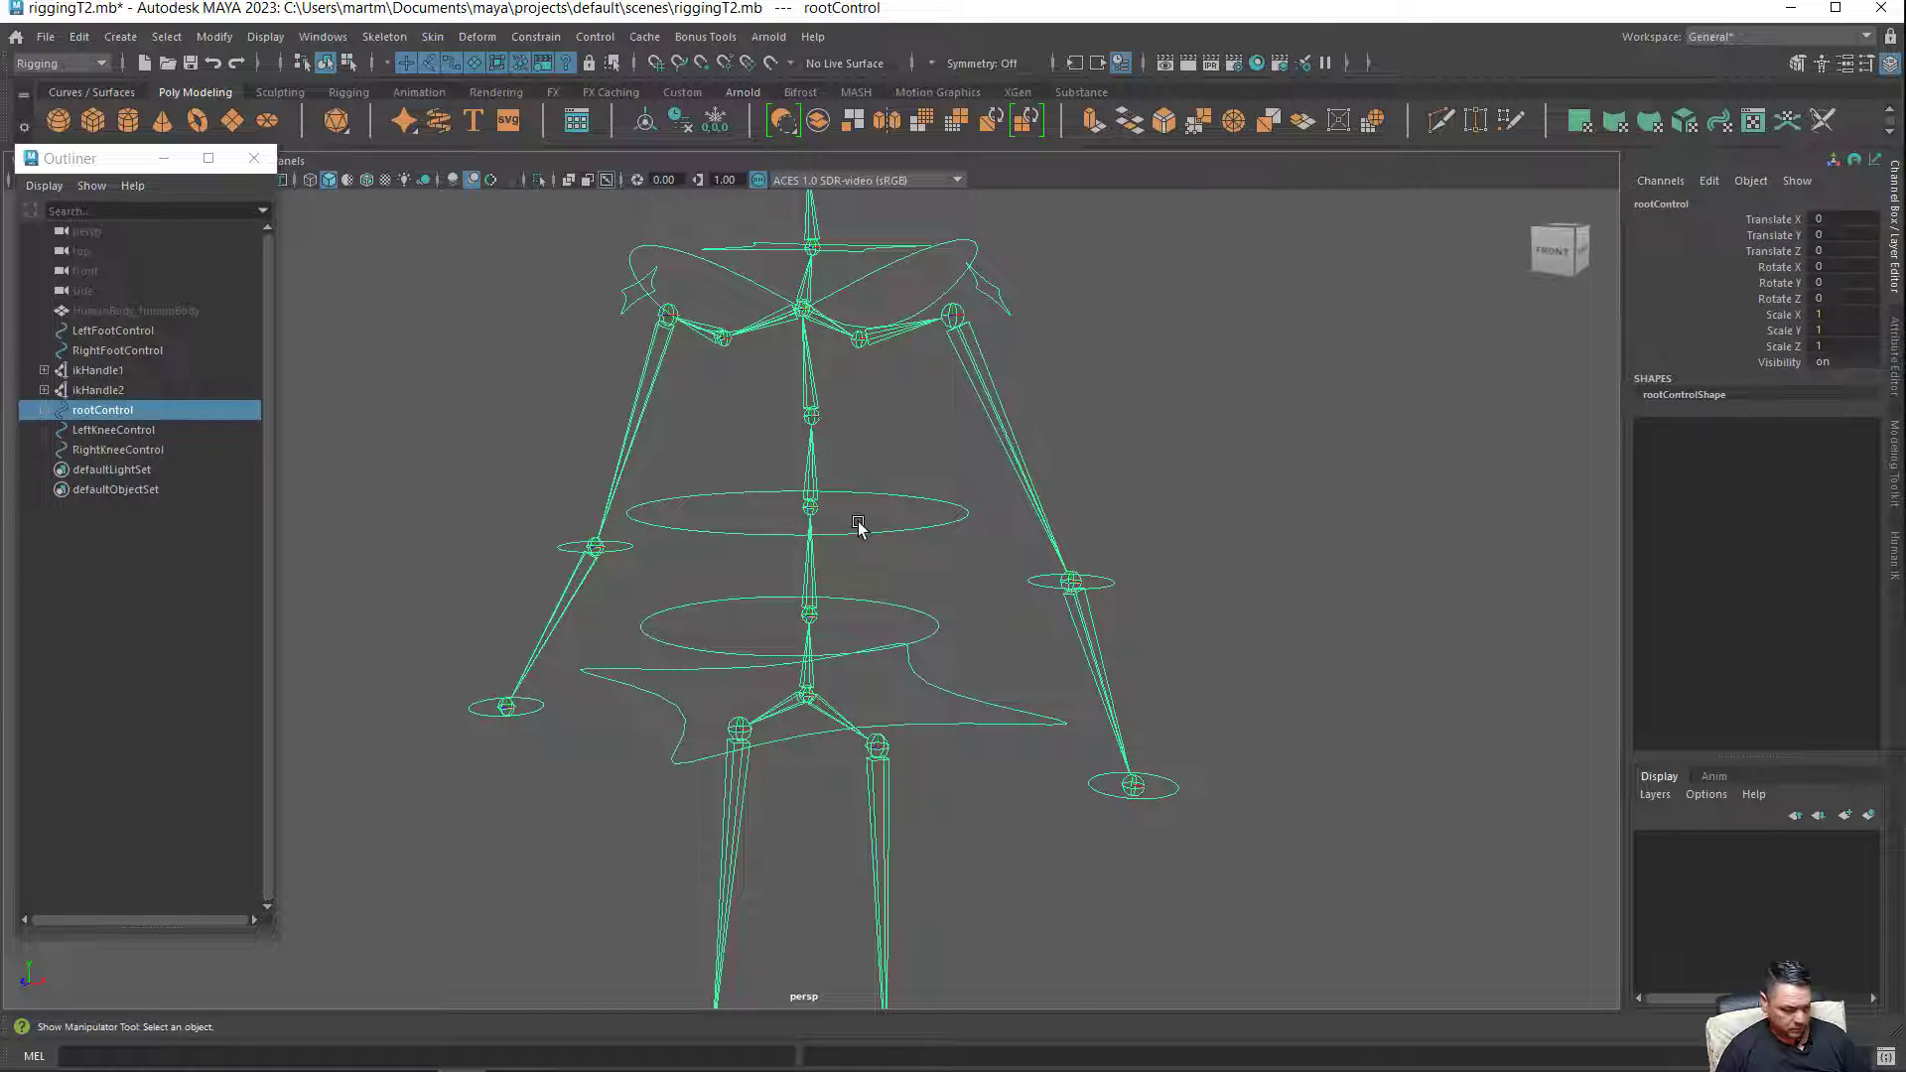
pyautogui.moveTo(859, 526)
pyautogui.keyDown('alt'); pyautogui.mouseDown()
pyautogui.moveTo(911, 519)
pyautogui.moveTo(928, 541)
pyautogui.moveTo(586, 539)
pyautogui.moveTo(854, 502)
pyautogui.moveTo(855, 523)
pyautogui.moveTo(962, 598)
pyautogui.mouseUp(); pyautogui.keyUp('alt')
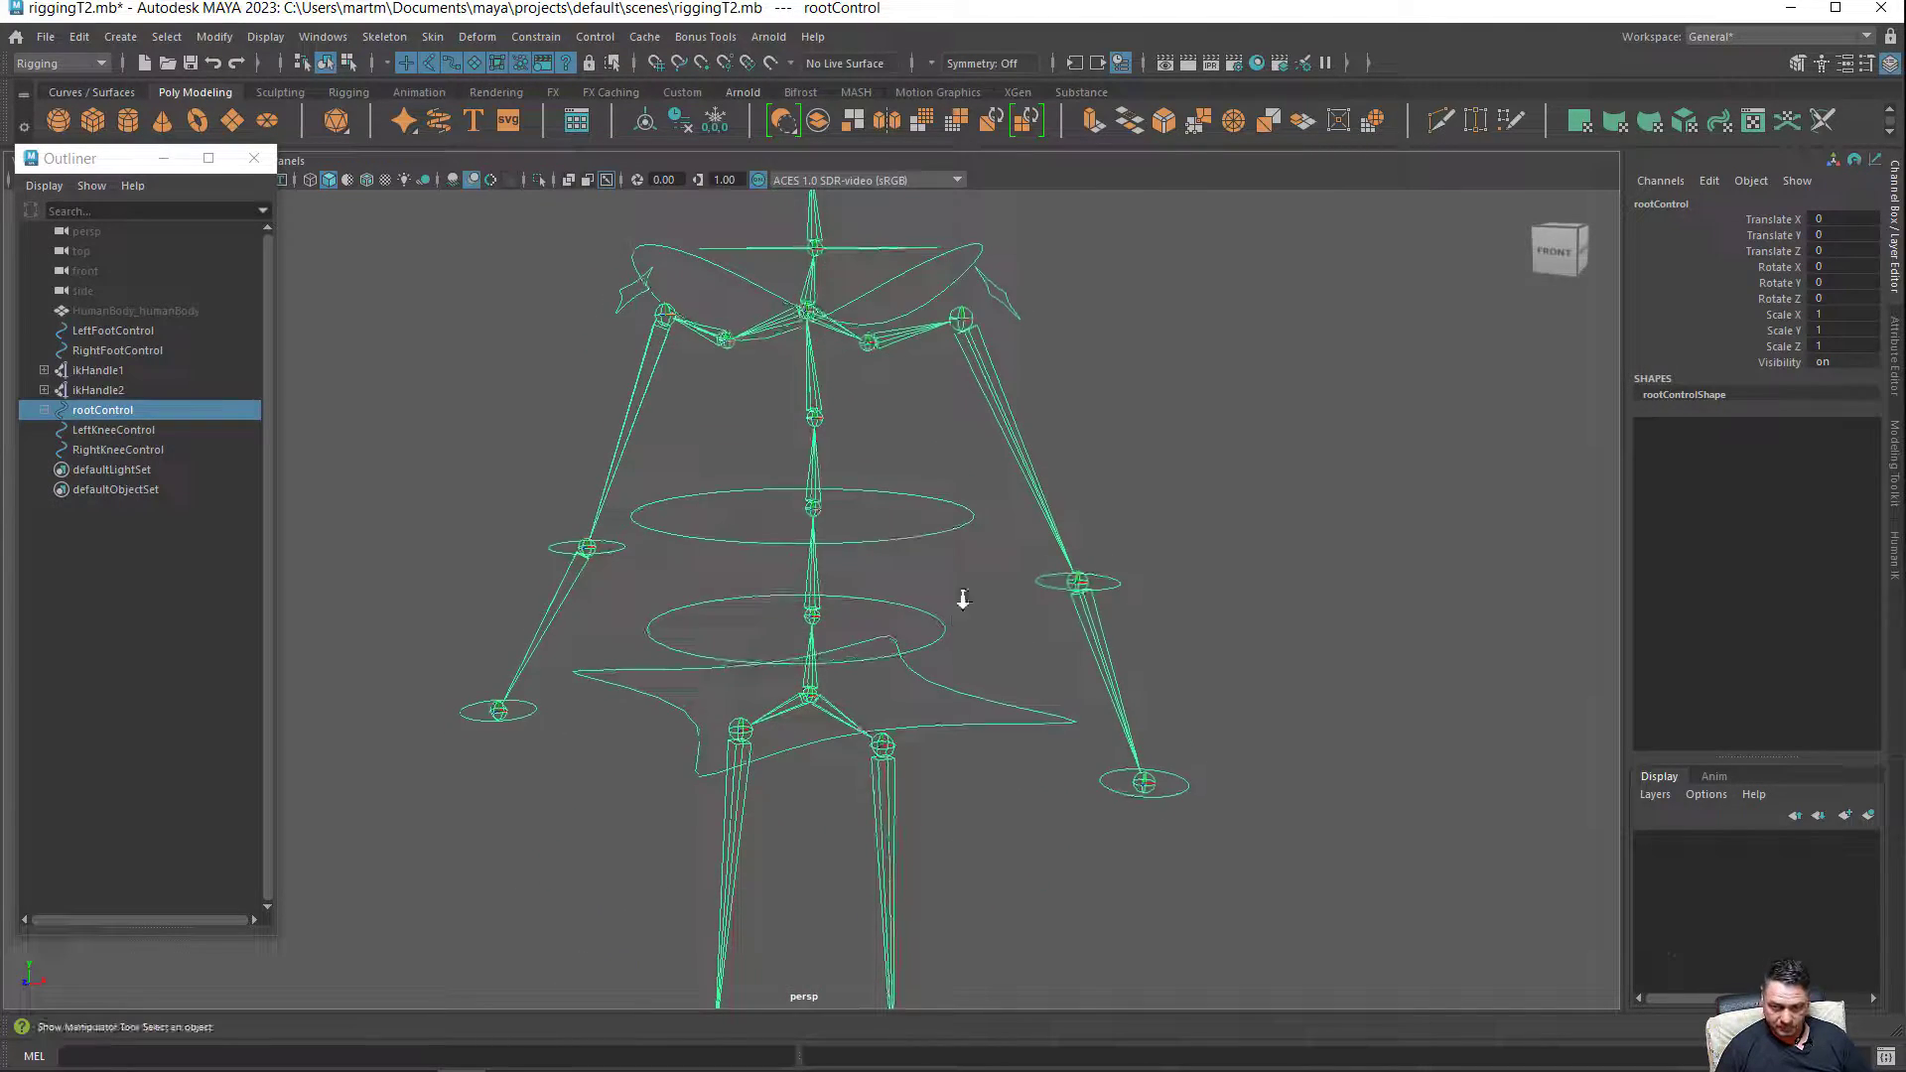
pyautogui.keyDown('alt'); pyautogui.moveTo(963, 599); pyautogui.dragTo(681, 510, button='right'); pyautogui.keyUp('alt')
pyautogui.keyDown('alt'); pyautogui.moveTo(681, 510); pyautogui.dragTo(645, 549); pyautogui.keyUp('alt')
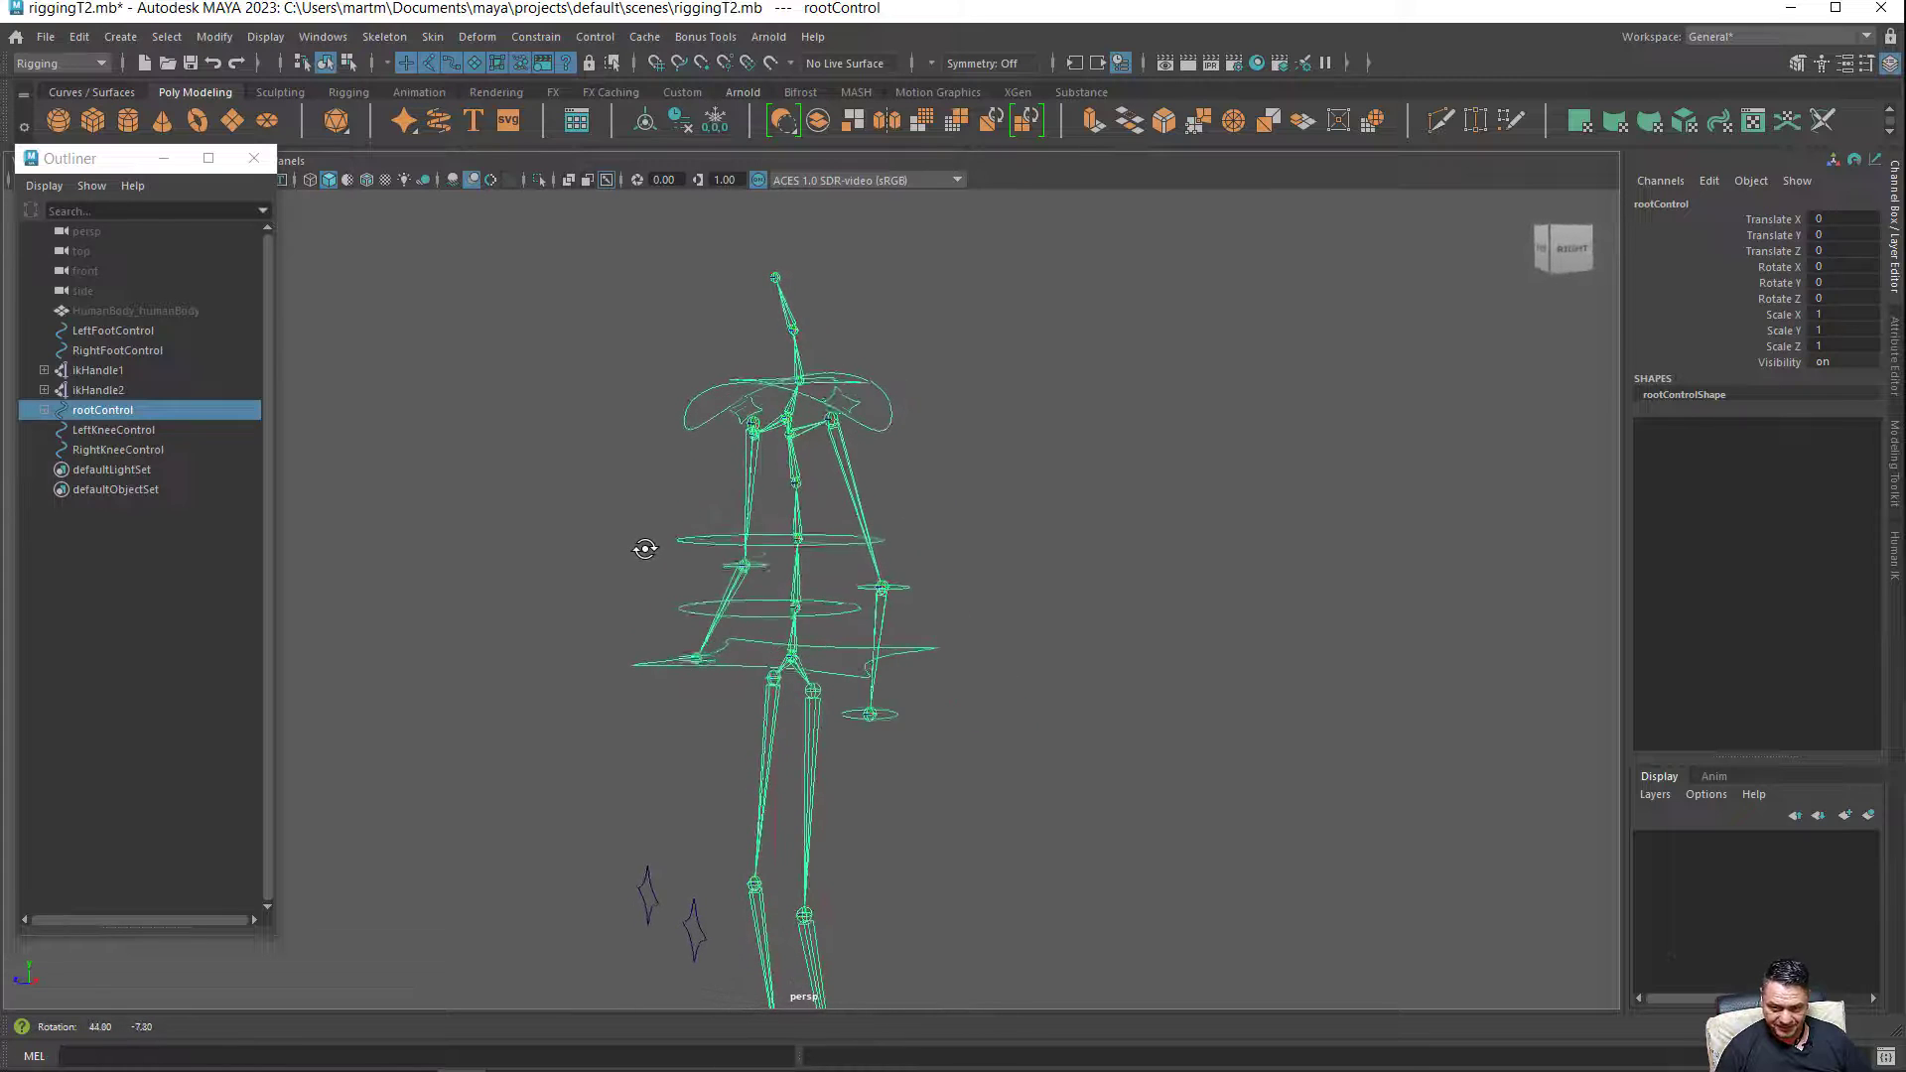
pyautogui.click(1052, 643)
pyautogui.click(870, 692)
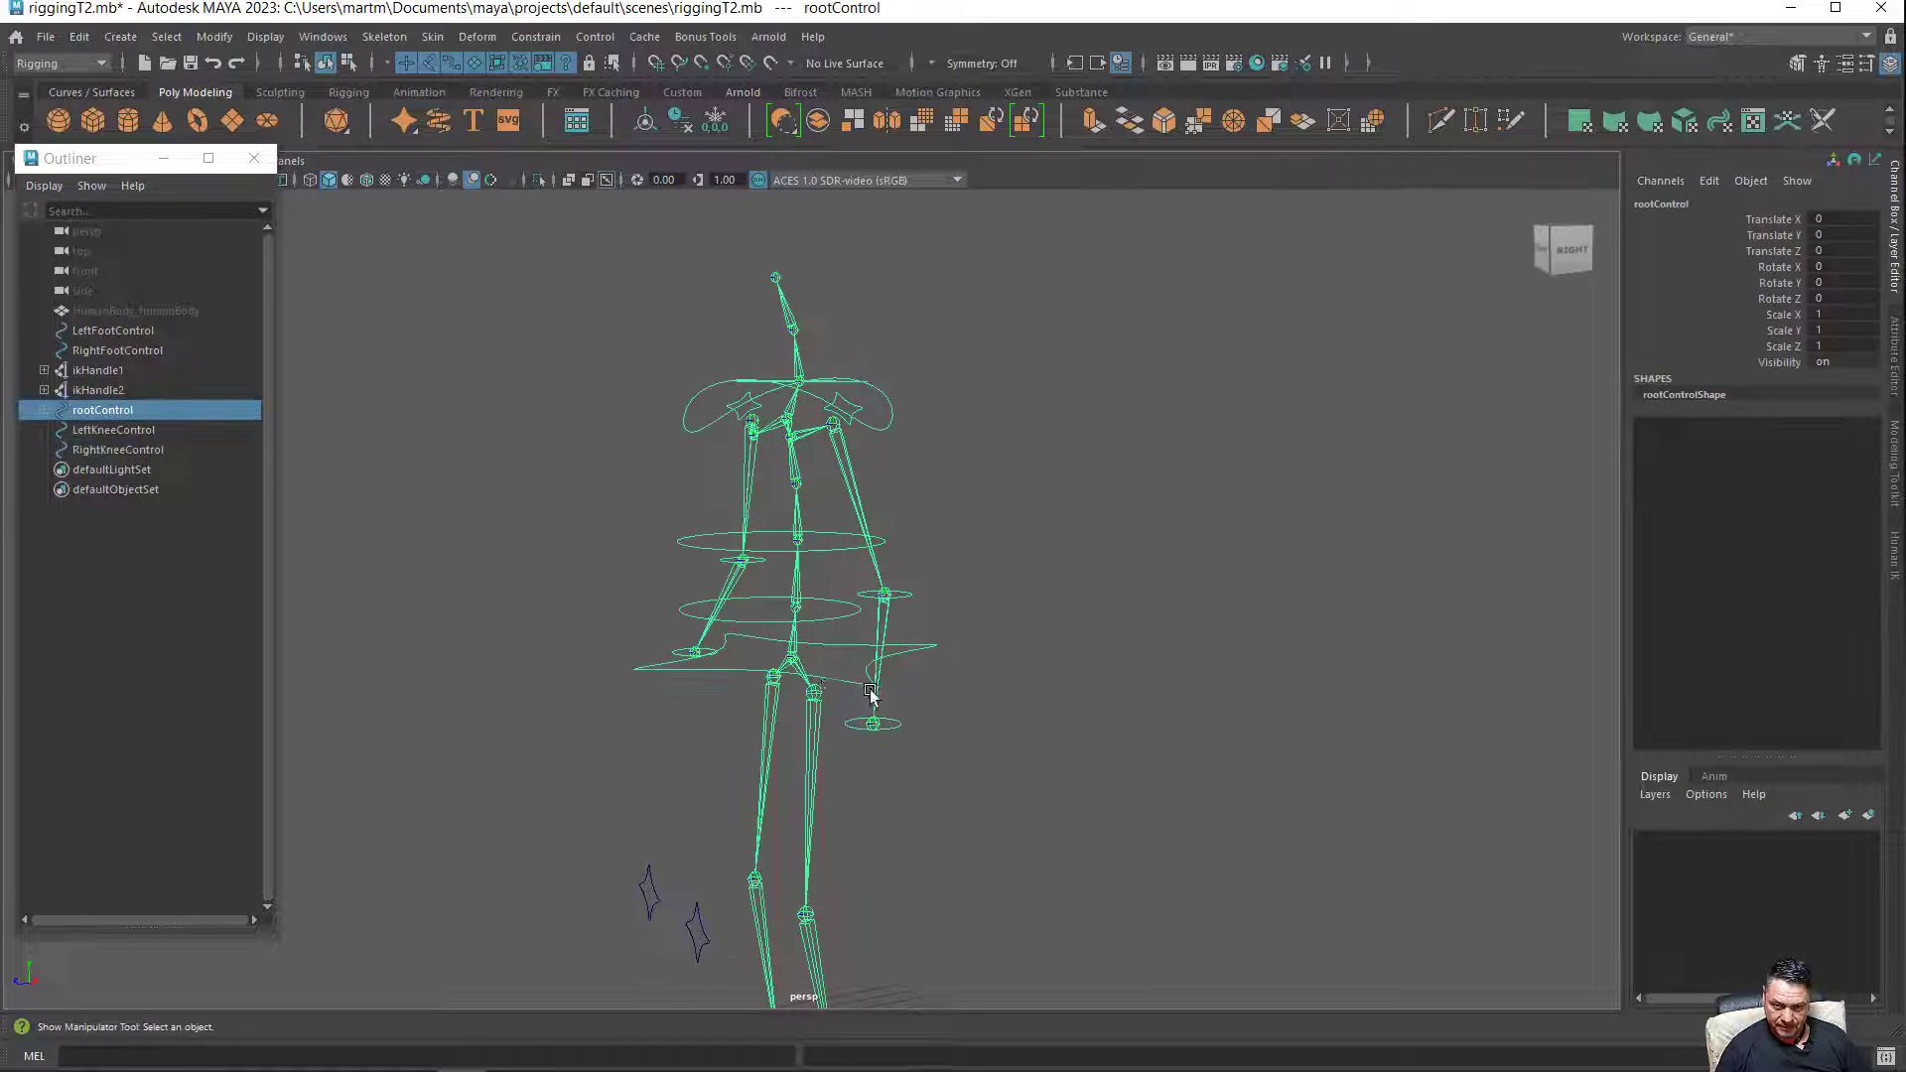
pyautogui.moveTo(993, 633)
pyautogui.keyDown('alt'); pyautogui.mouseDown()
pyautogui.moveTo(1068, 629)
pyautogui.moveTo(1123, 668)
pyautogui.moveTo(983, 696)
pyautogui.moveTo(1208, 676)
pyautogui.moveTo(1041, 701)
pyautogui.mouseUp(); pyautogui.keyUp('alt')
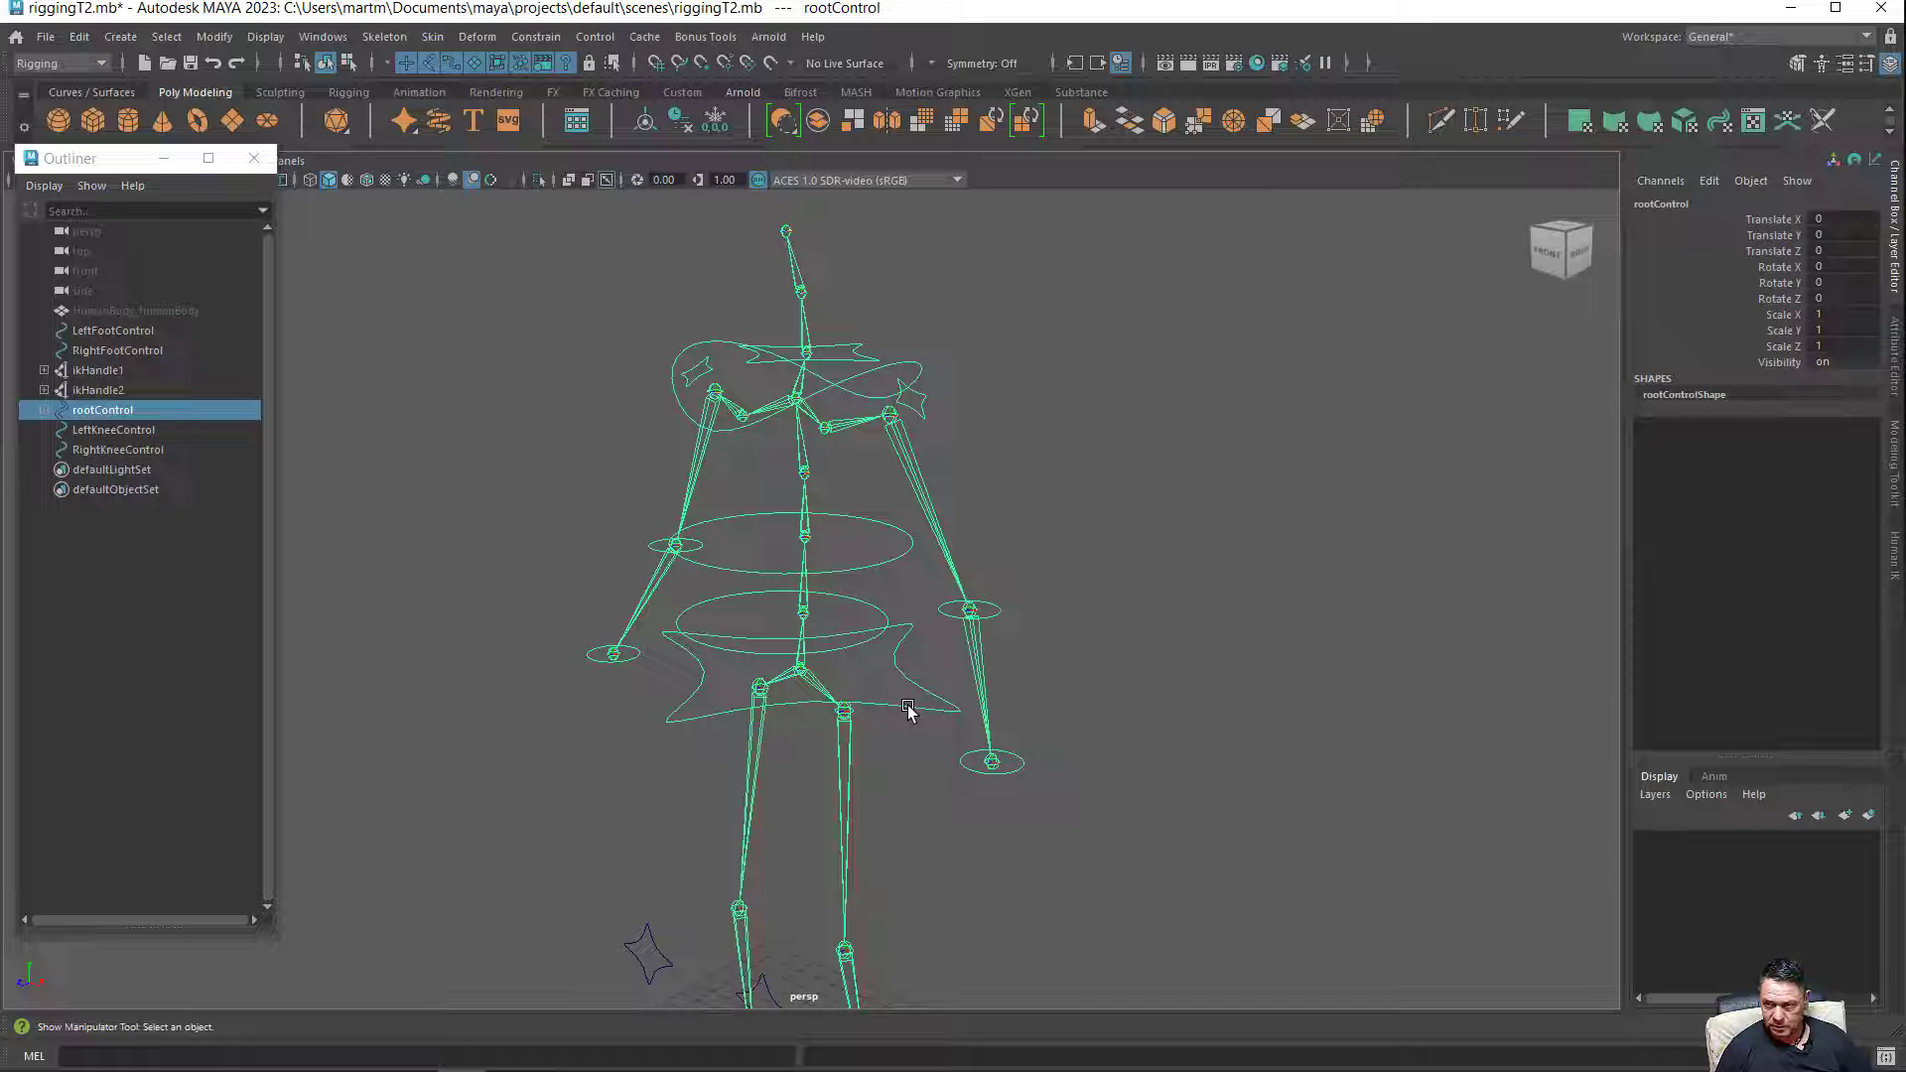
pyautogui.click(1109, 674)
pyautogui.click(846, 601)
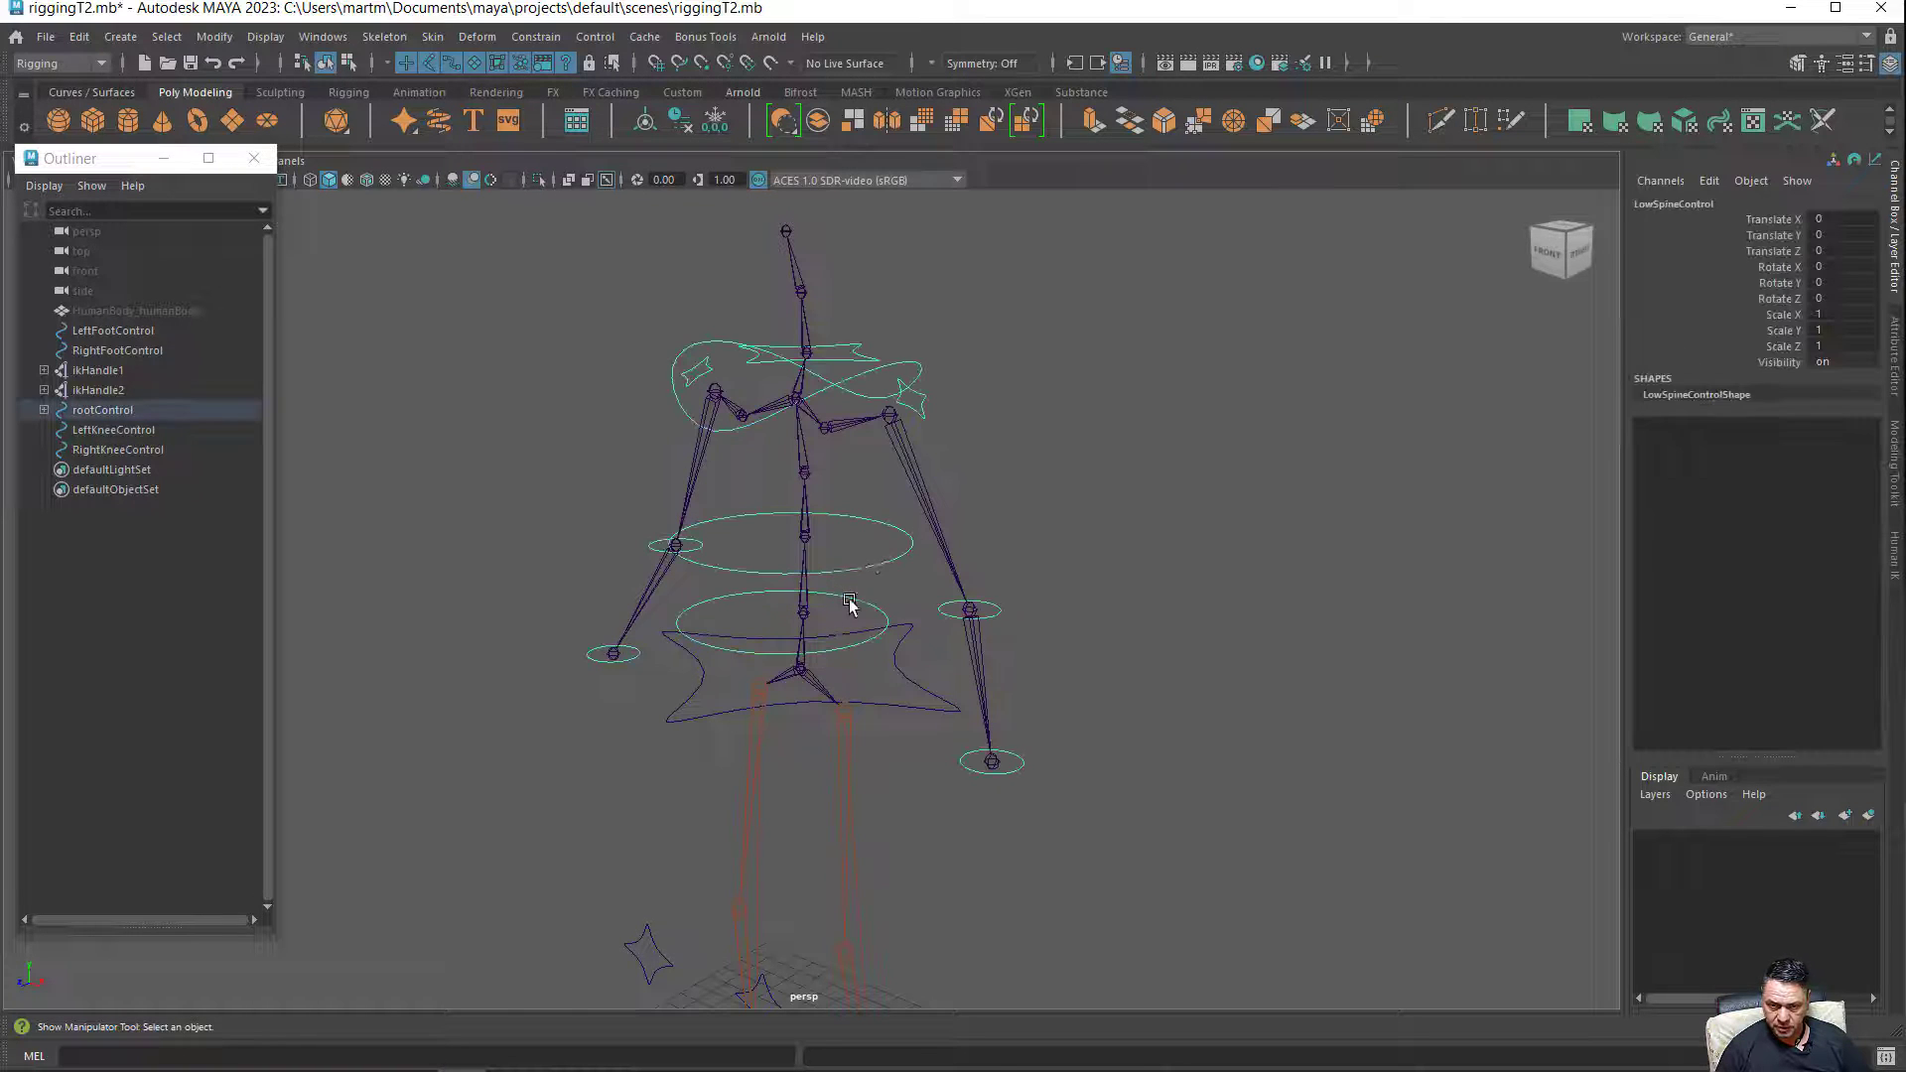
pyautogui.click(893, 562)
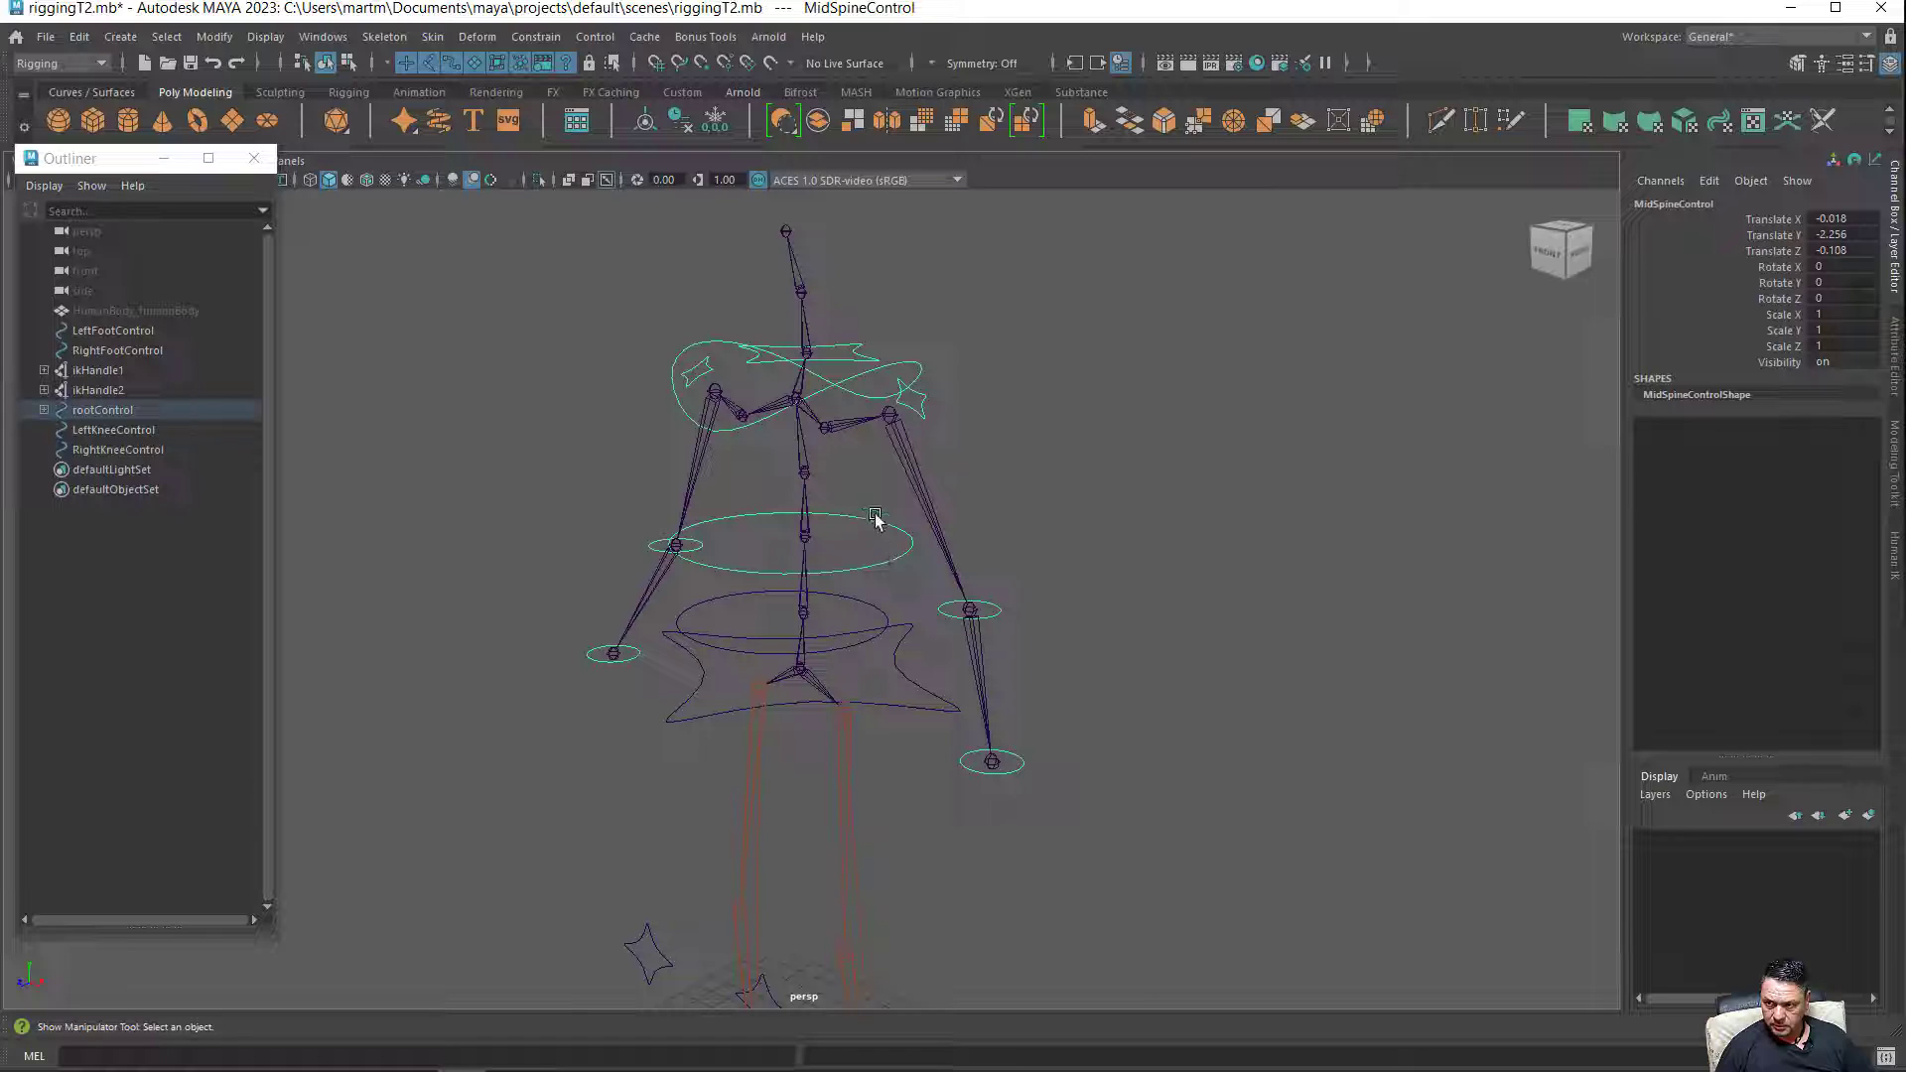
pyautogui.click(854, 394)
pyautogui.click(838, 361)
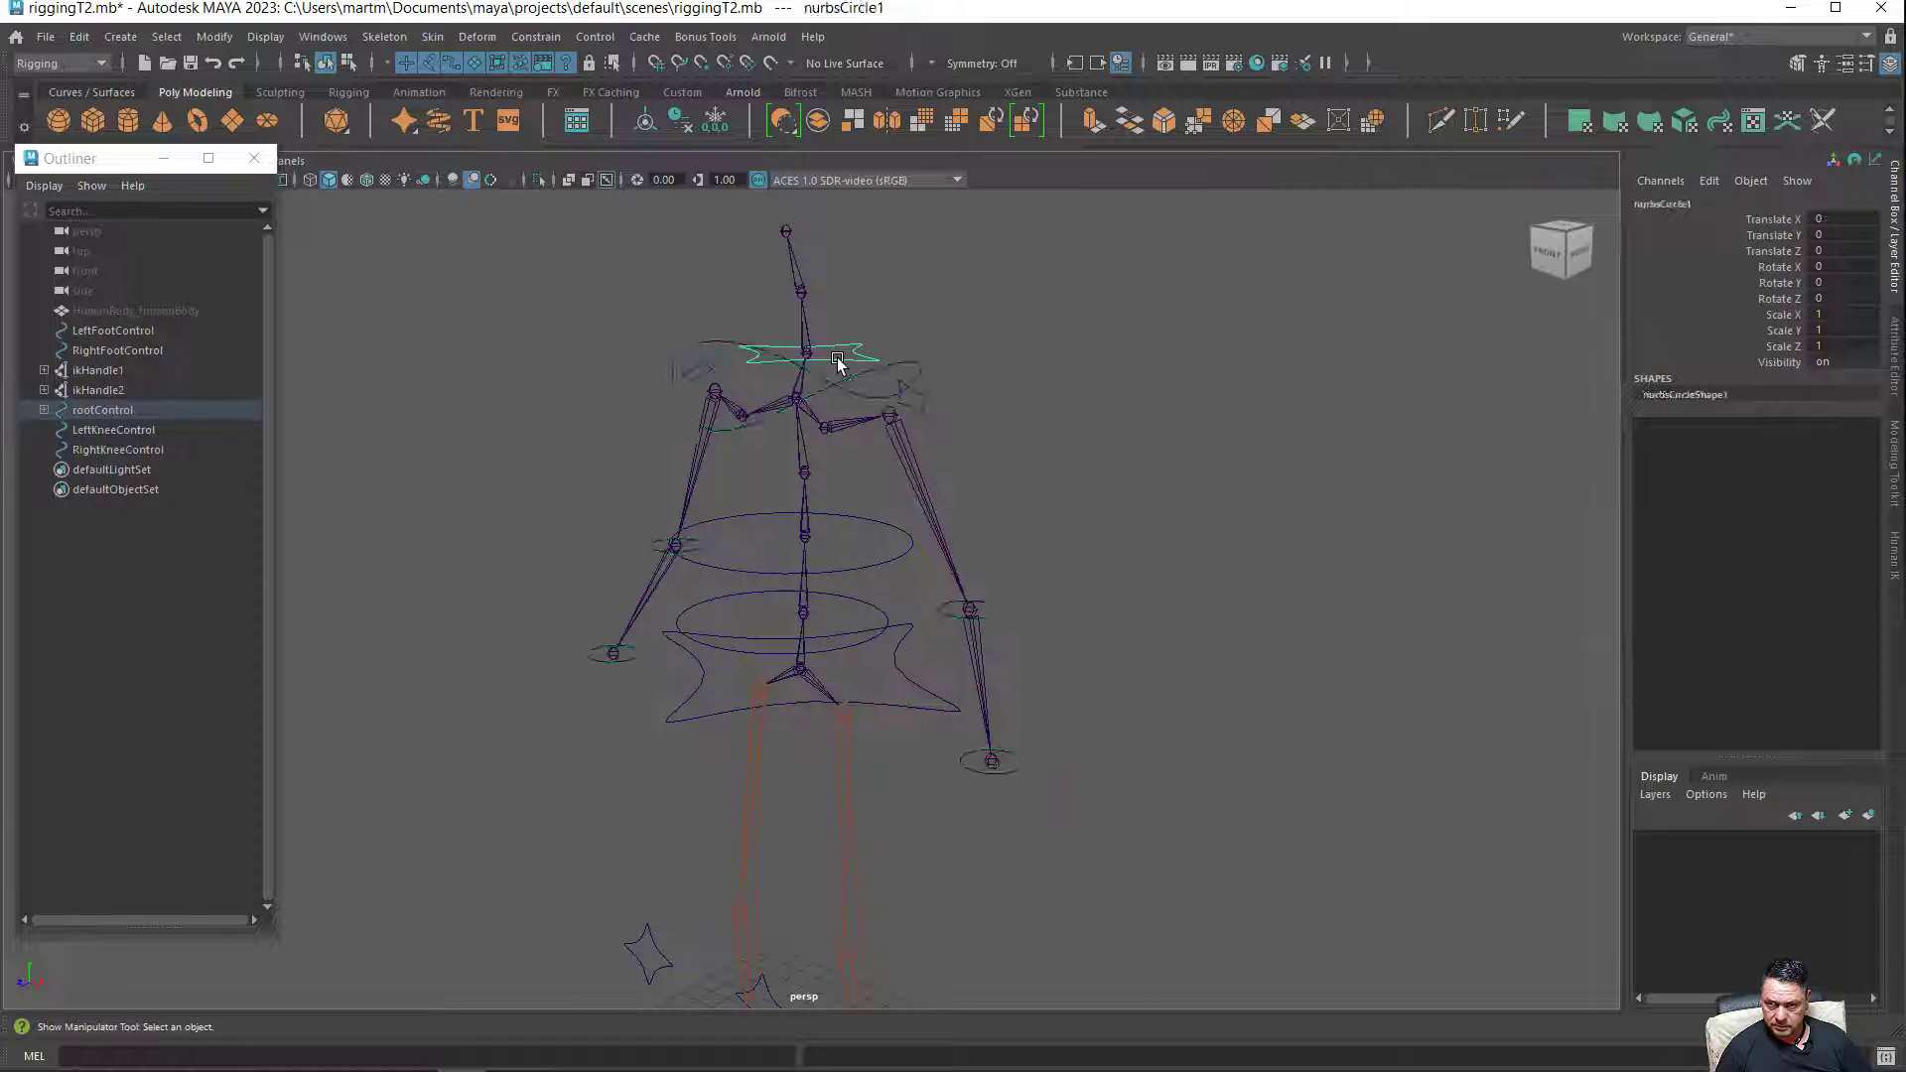
pyautogui.click(909, 405)
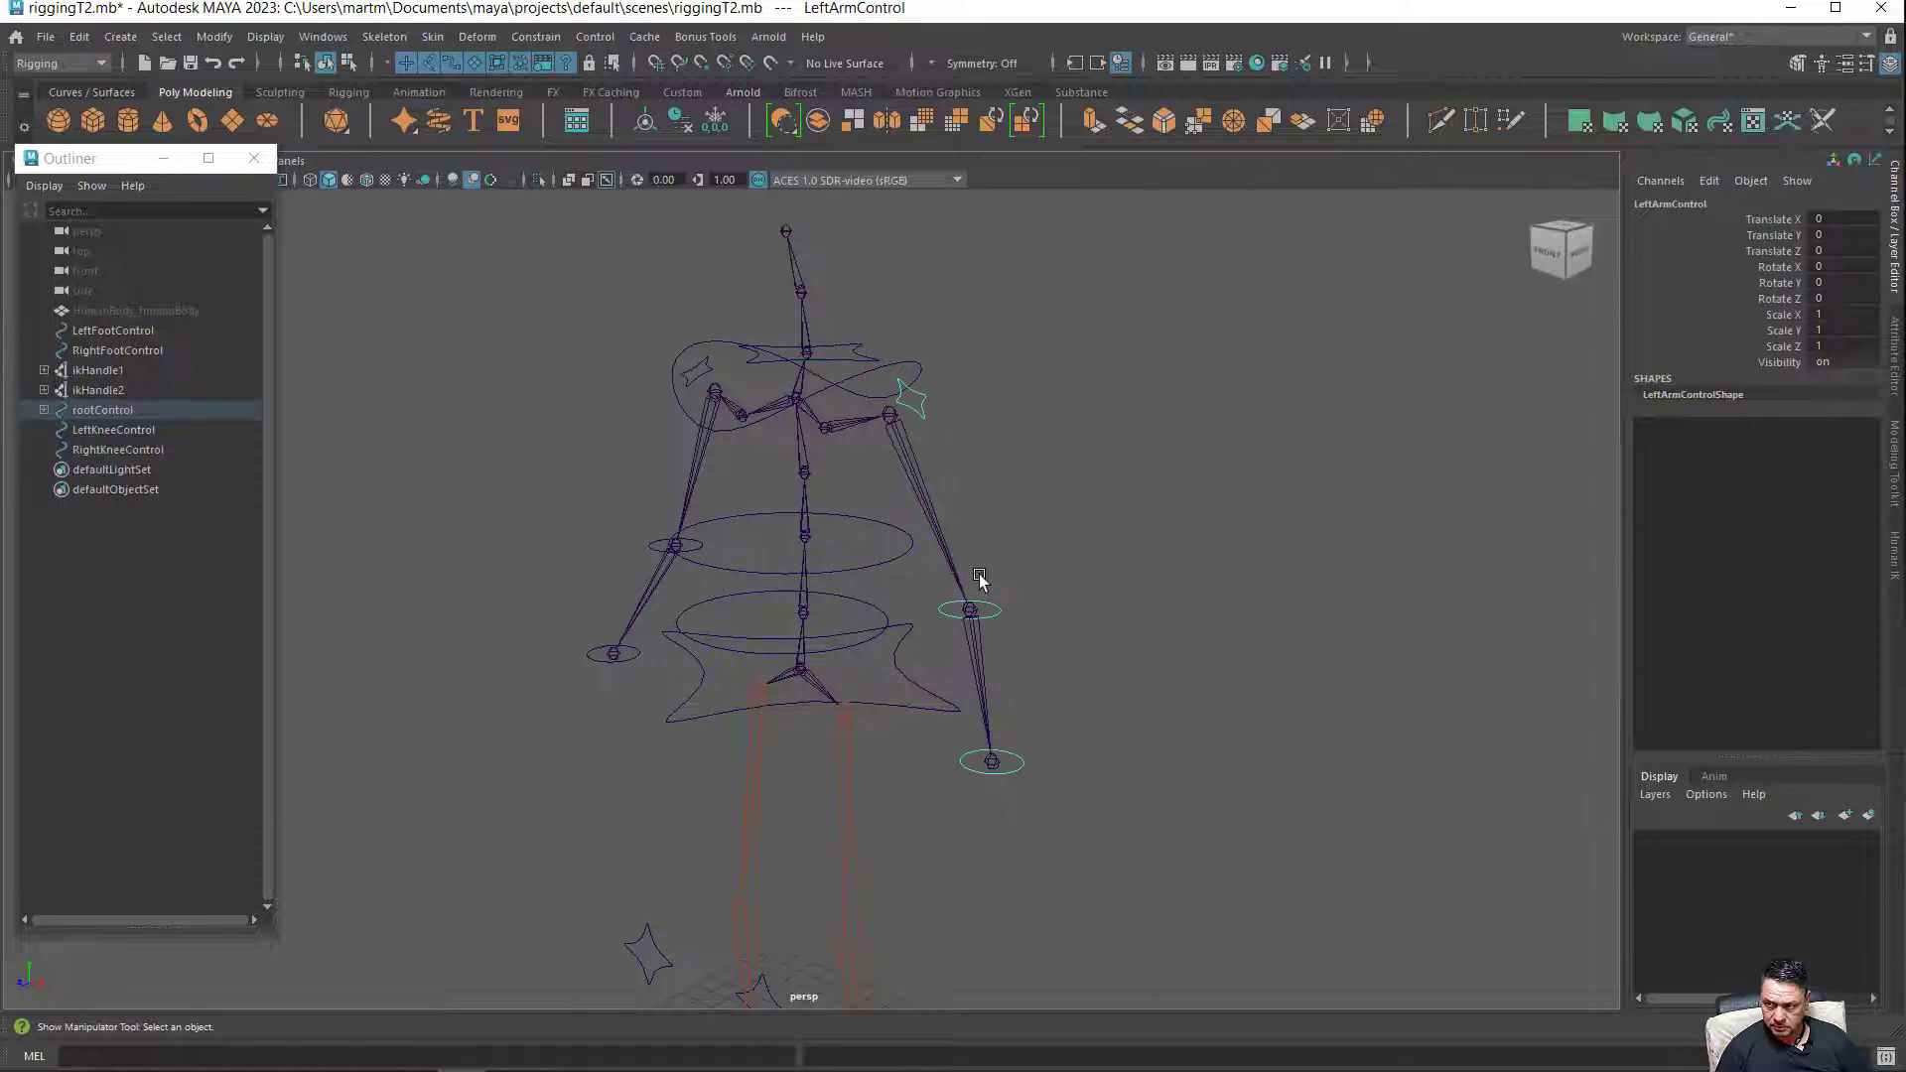
pyautogui.click(994, 615)
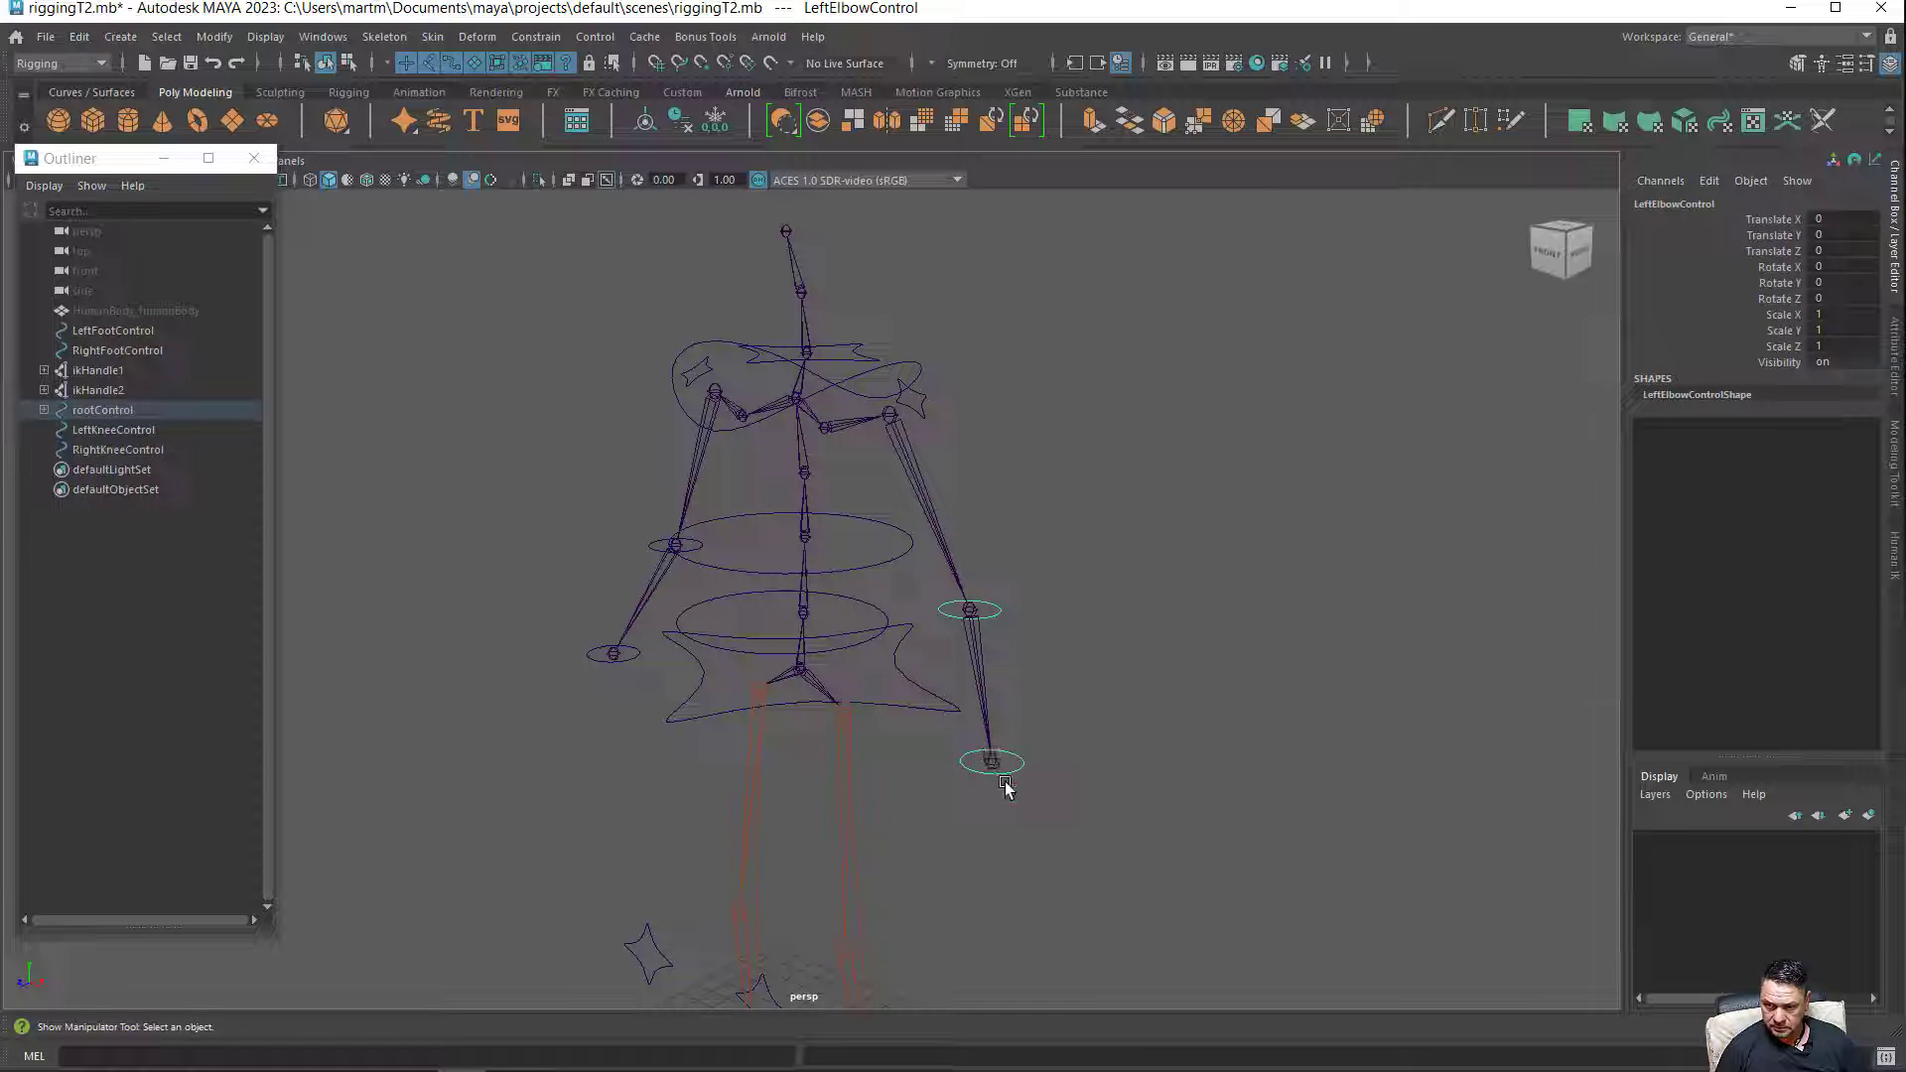
pyautogui.click(1103, 794)
pyautogui.moveTo(1122, 758)
pyautogui.keyDown('alt'); pyautogui.mouseDown()
pyautogui.moveTo(1144, 651)
pyautogui.moveTo(1021, 579)
pyautogui.moveTo(1030, 551)
pyautogui.mouseUp(); pyautogui.keyUp('alt')
pyautogui.moveTo(1208, 711)
pyautogui.keyDown('alt'); pyautogui.mouseDown()
pyautogui.moveTo(1072, 668)
pyautogui.moveTo(872, 702)
pyautogui.moveTo(1042, 687)
pyautogui.mouseUp(); pyautogui.keyUp('alt')
pyautogui.click(914, 584)
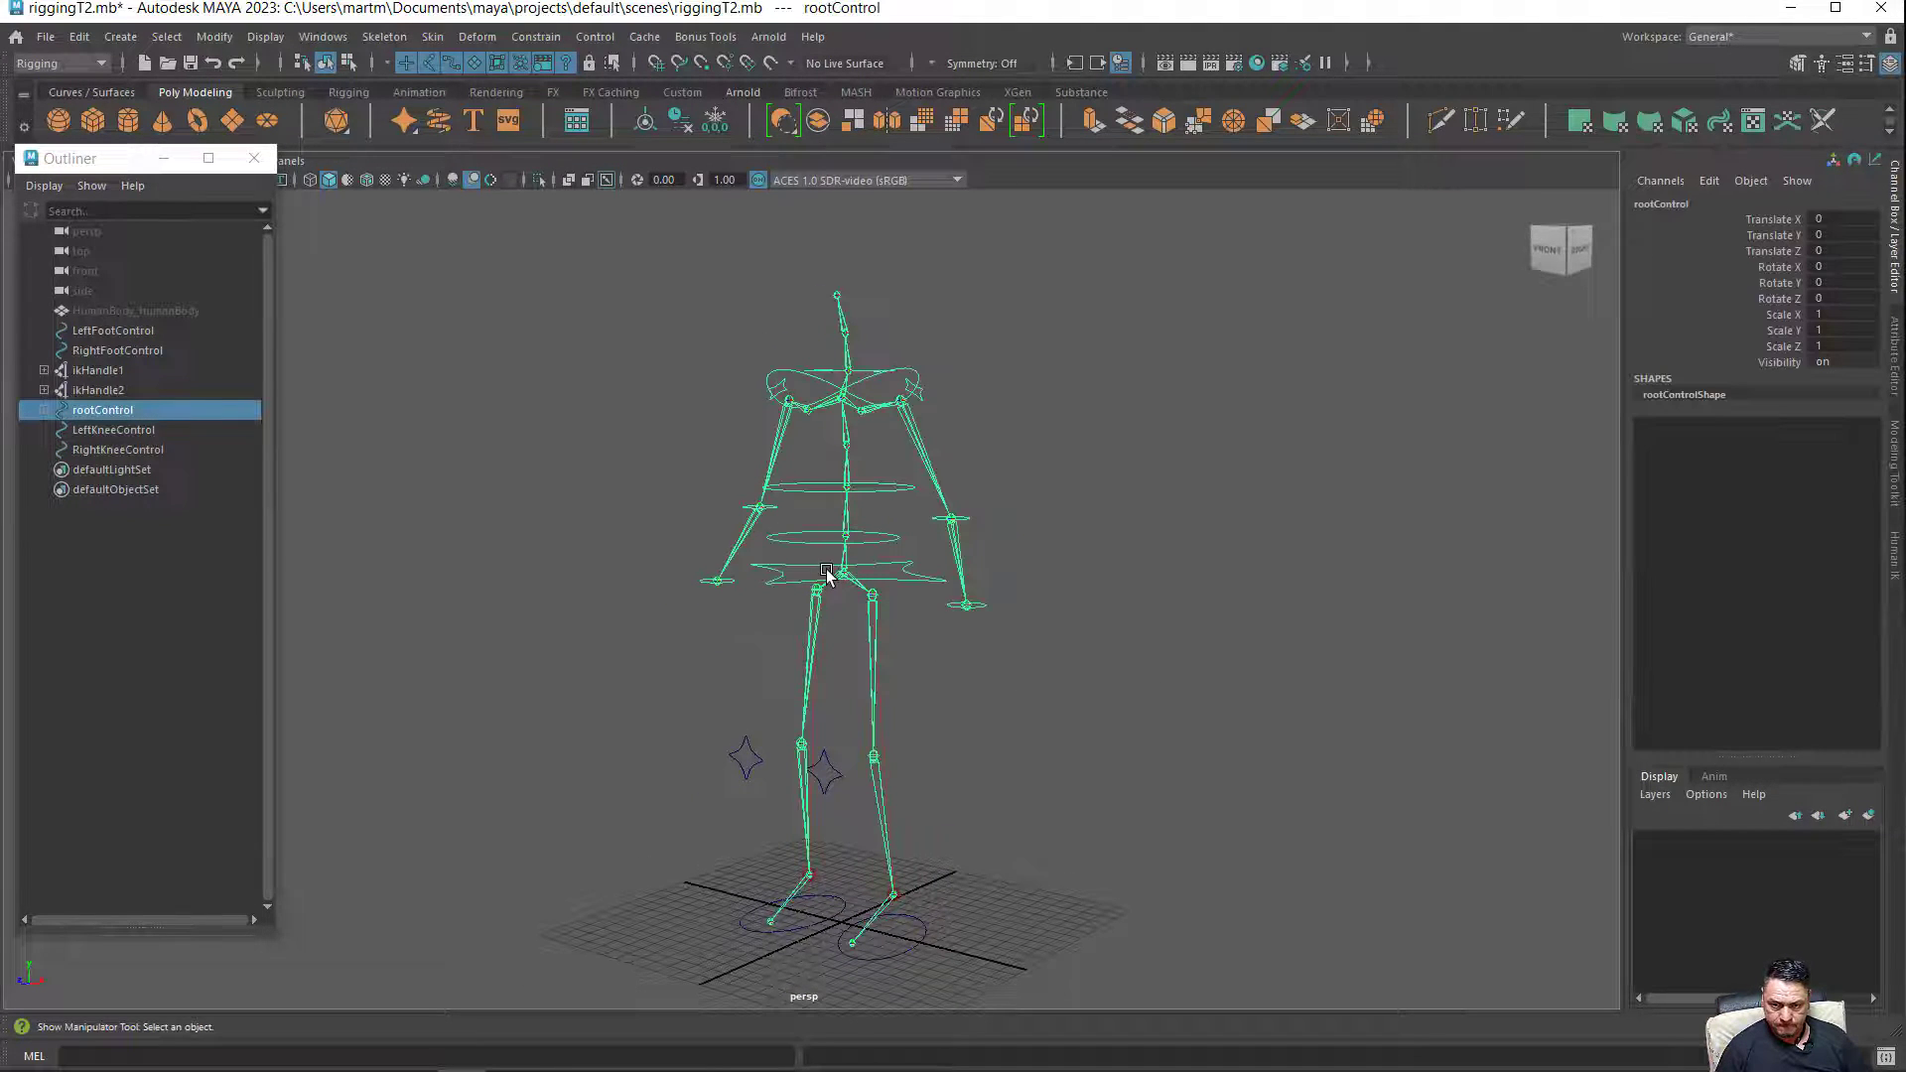
# Lower rootControl to test the knee bend, then reset its Translate Y to 0.
pyautogui.press('w')
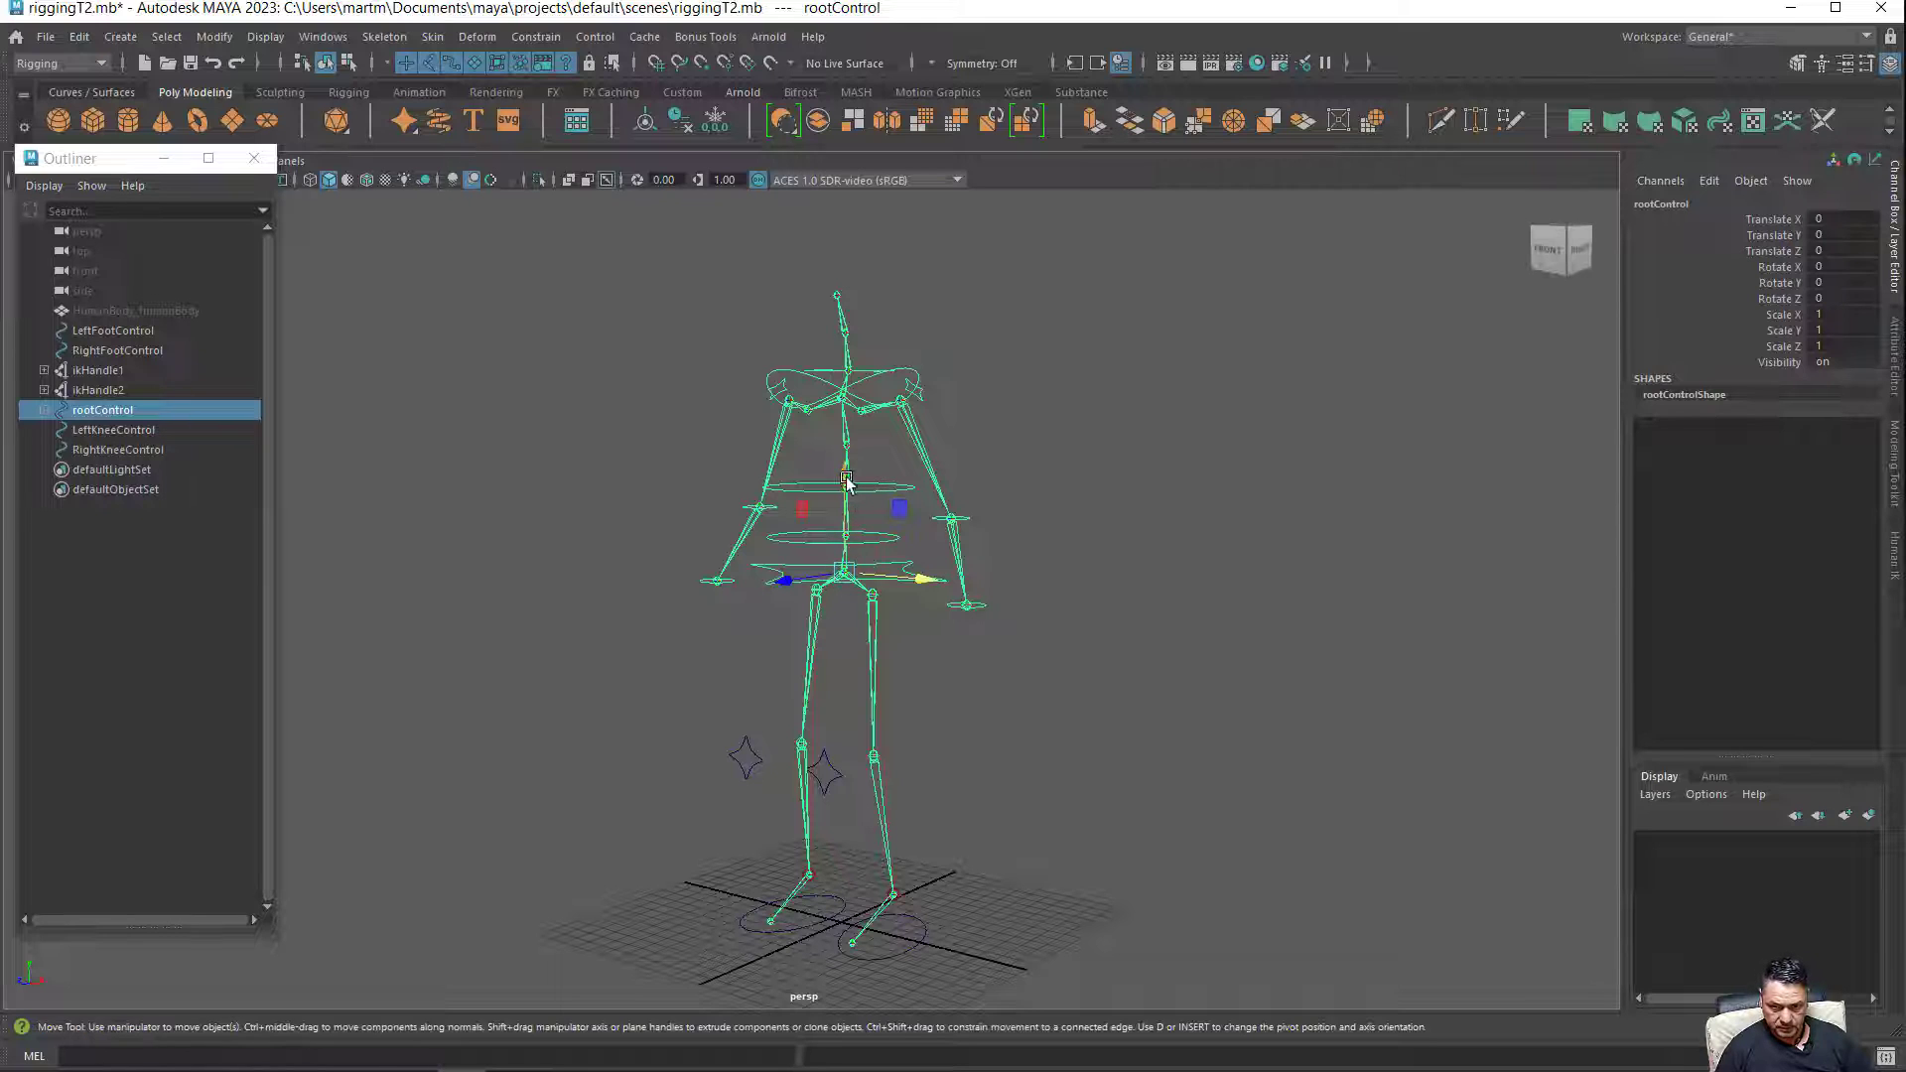
pyautogui.moveTo(845, 482)
pyautogui.mouseDown()
pyautogui.moveTo(839, 590)
pyautogui.moveTo(857, 467)
pyautogui.mouseUp()
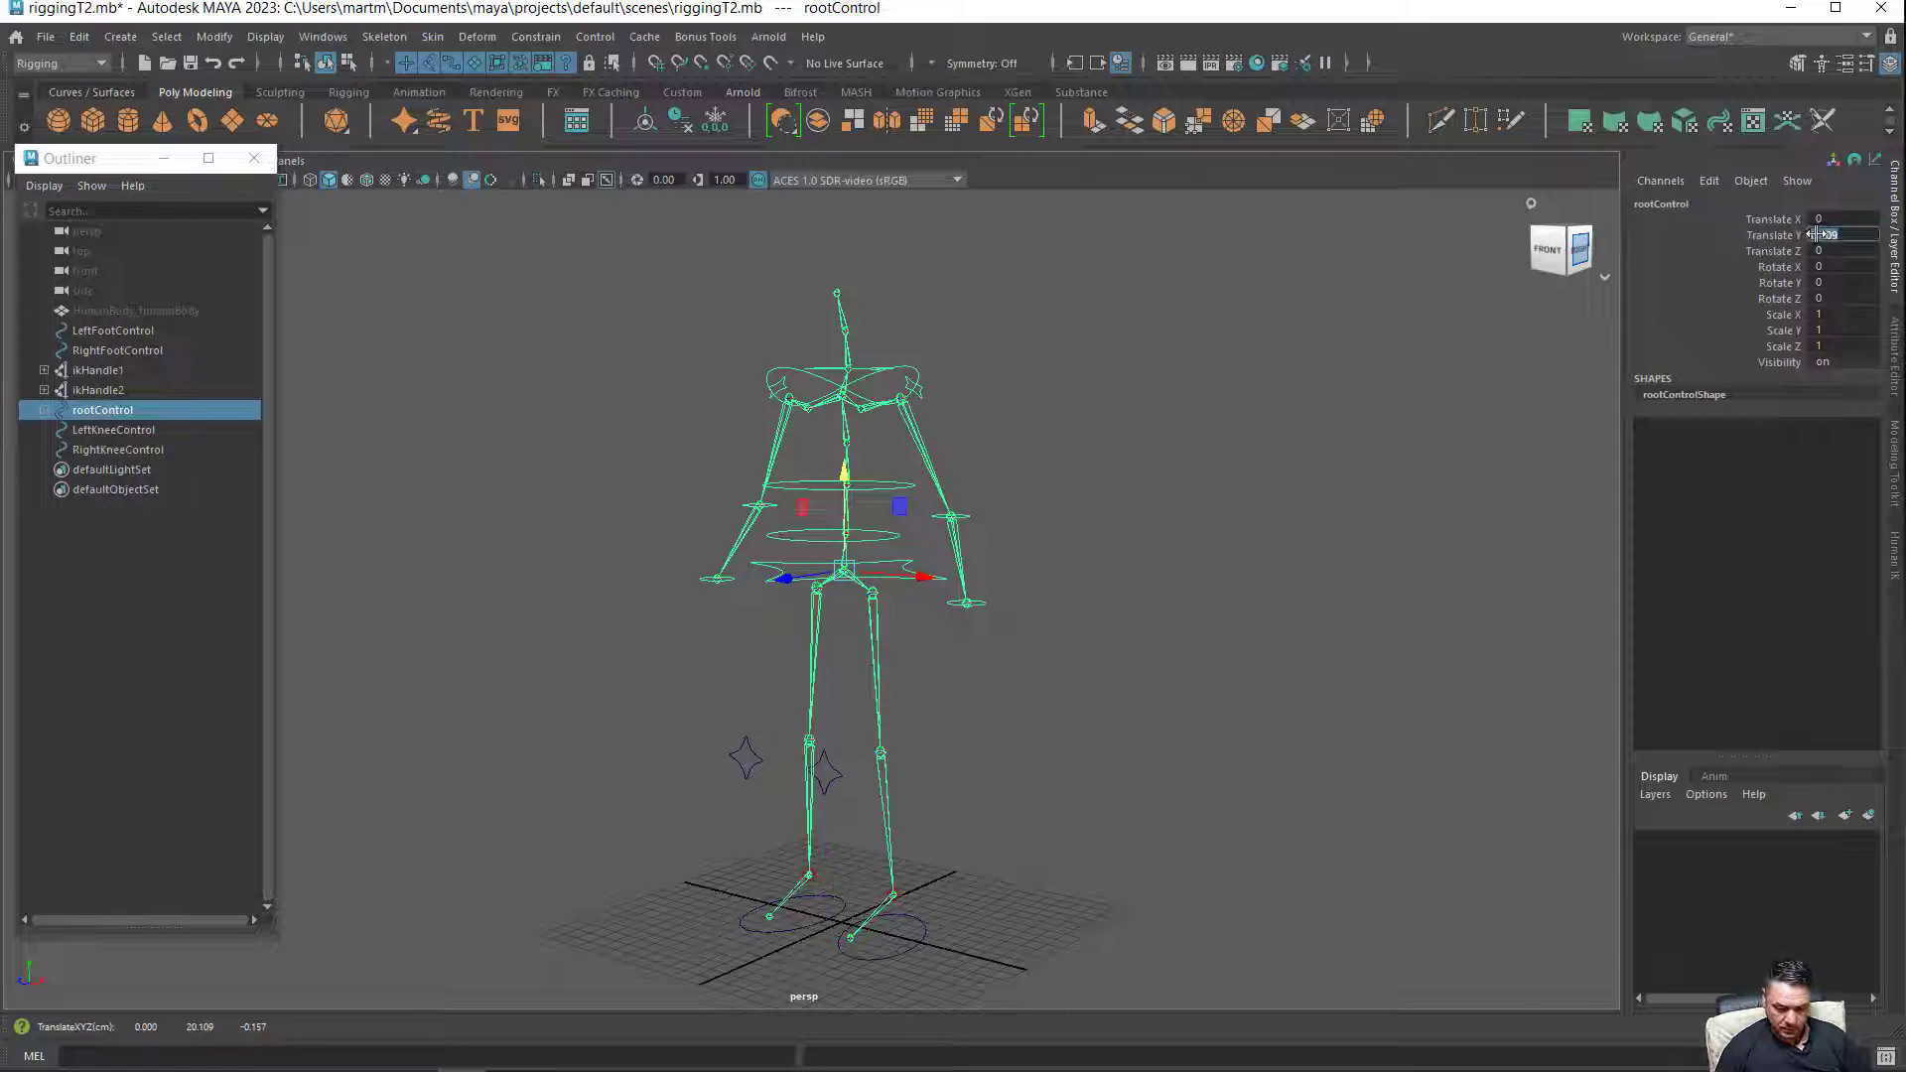
pyautogui.press('BackSpace')
pyautogui.write('0')
pyautogui.press('Return')
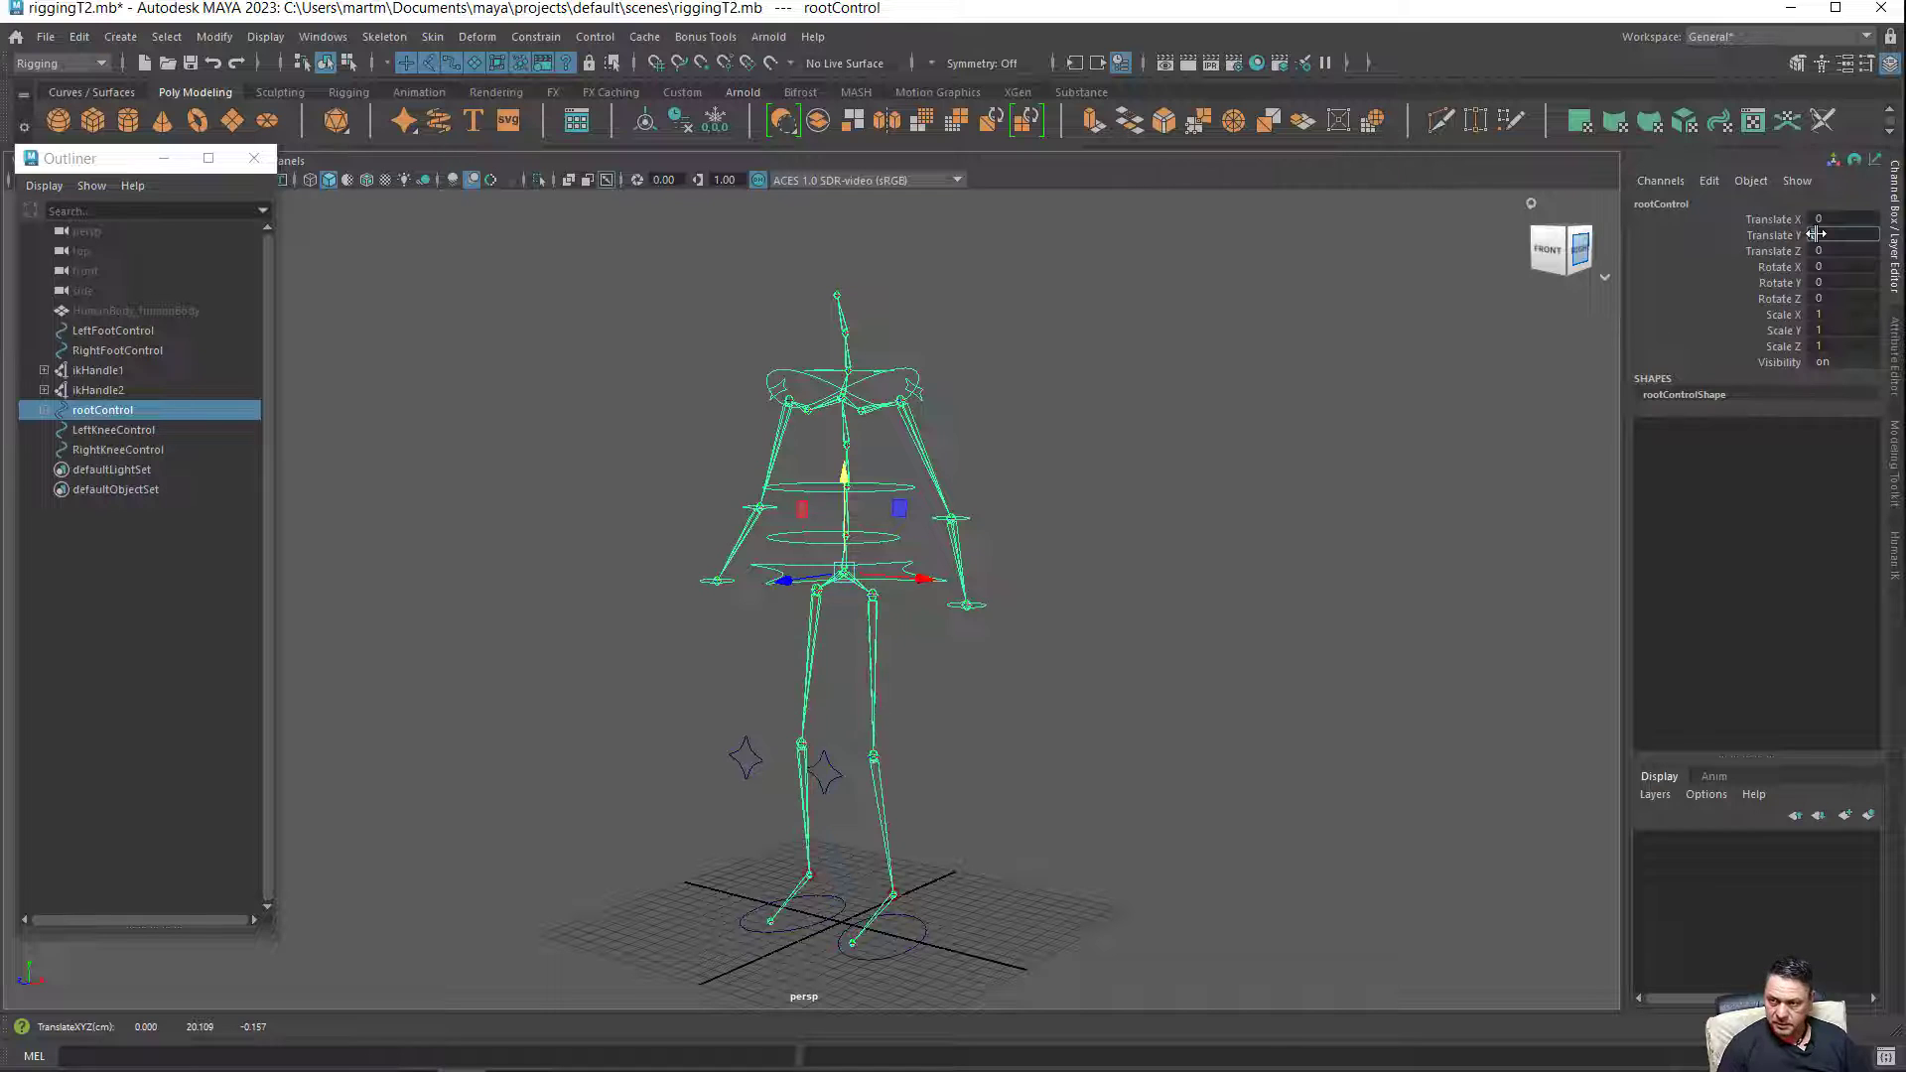
pyautogui.moveTo(1098, 403)
pyautogui.keyDown('alt'); pyautogui.mouseDown()
pyautogui.moveTo(1141, 450)
pyautogui.moveTo(1097, 430)
pyautogui.mouseUp(); pyautogui.keyUp('alt')
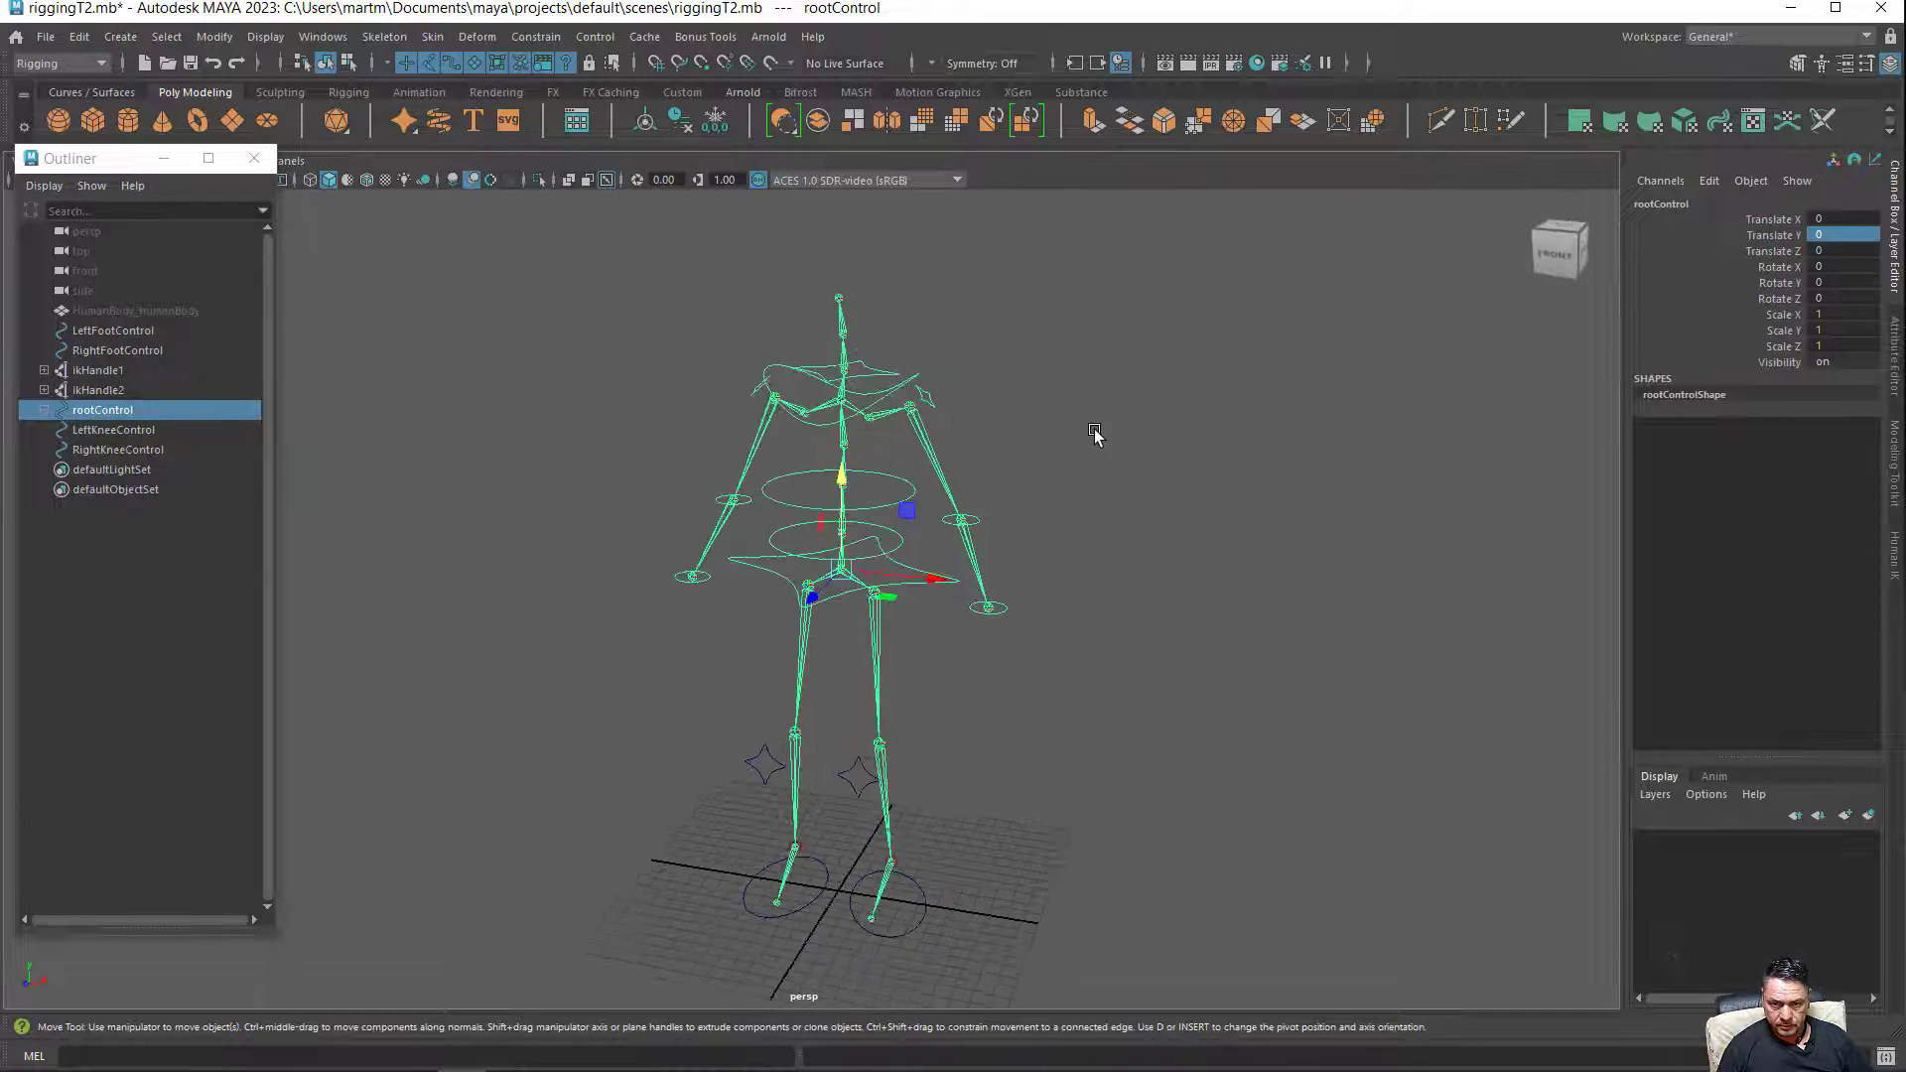
pyautogui.scroll(5, 925, 620)
# Select the left leg joint hierarchy to check it, then select the root control.
pyautogui.rightClick(925, 618)
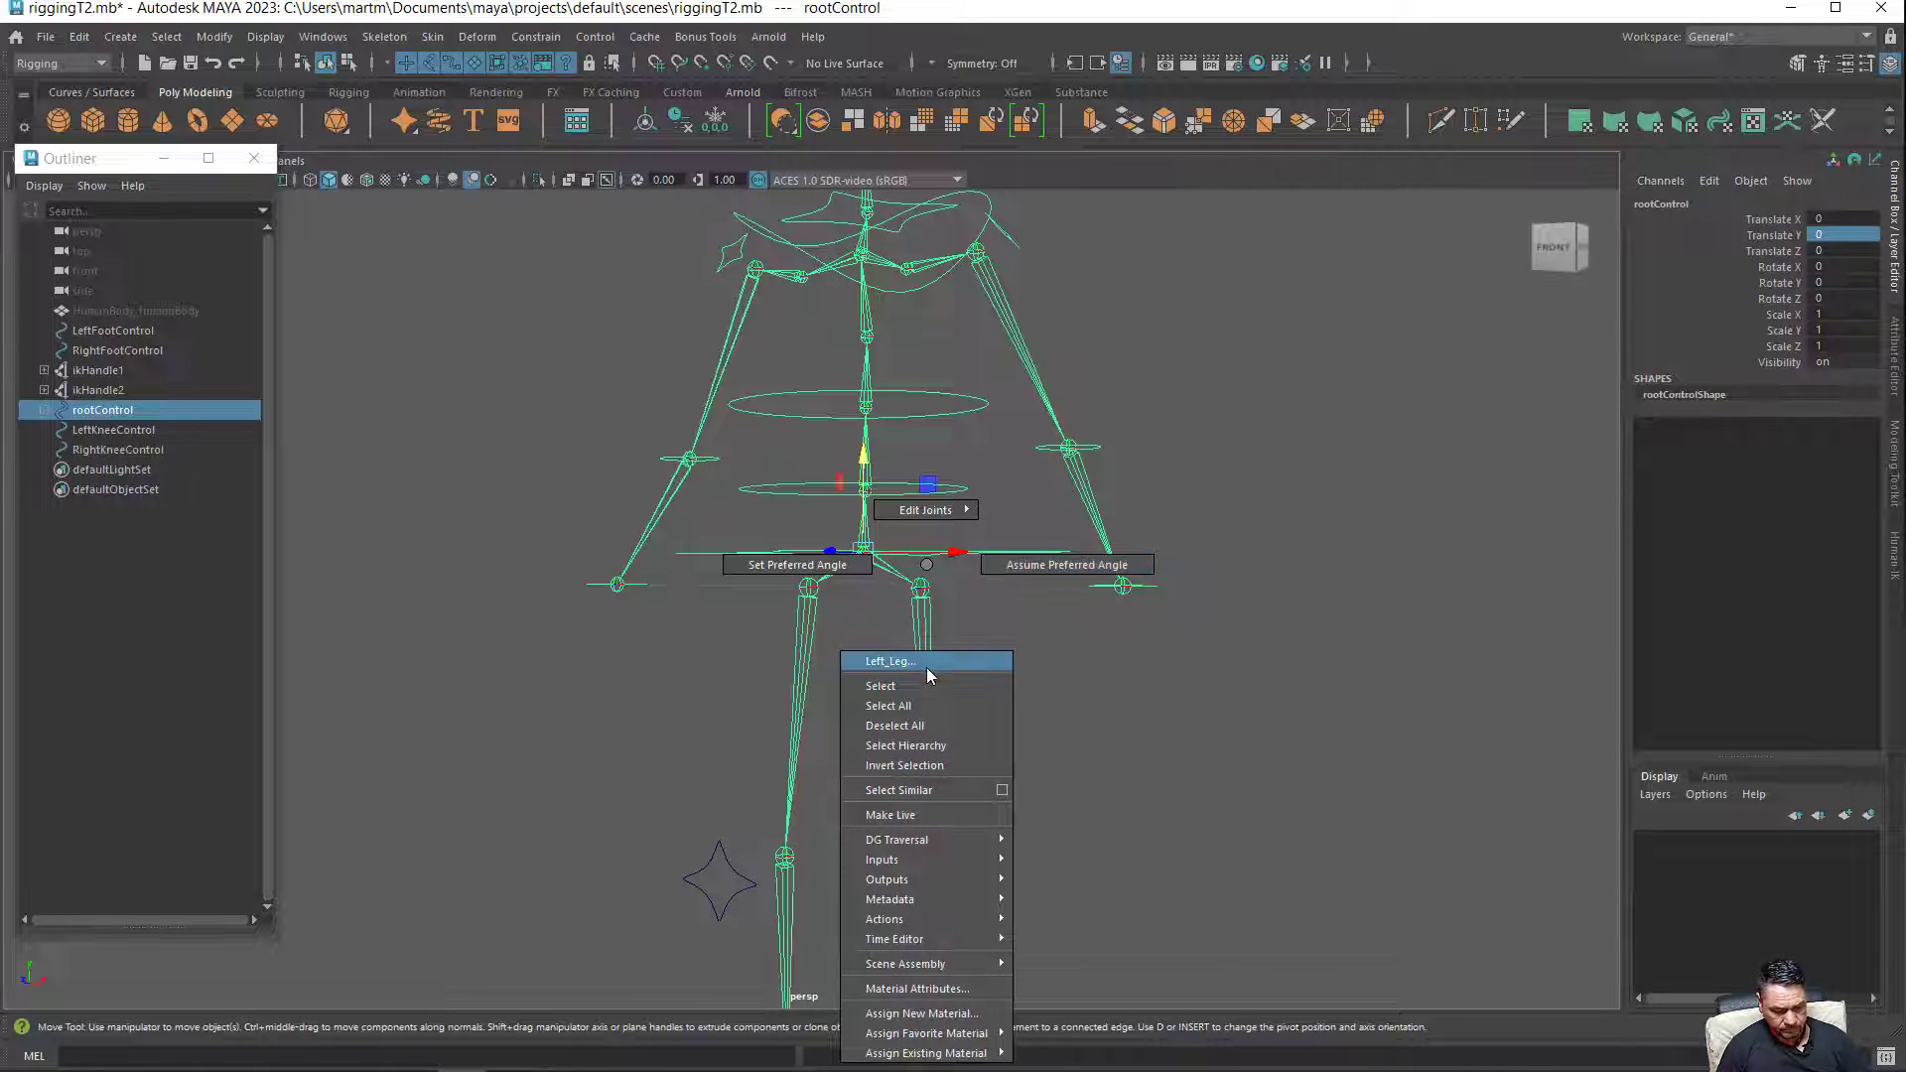
pyautogui.click(923, 745)
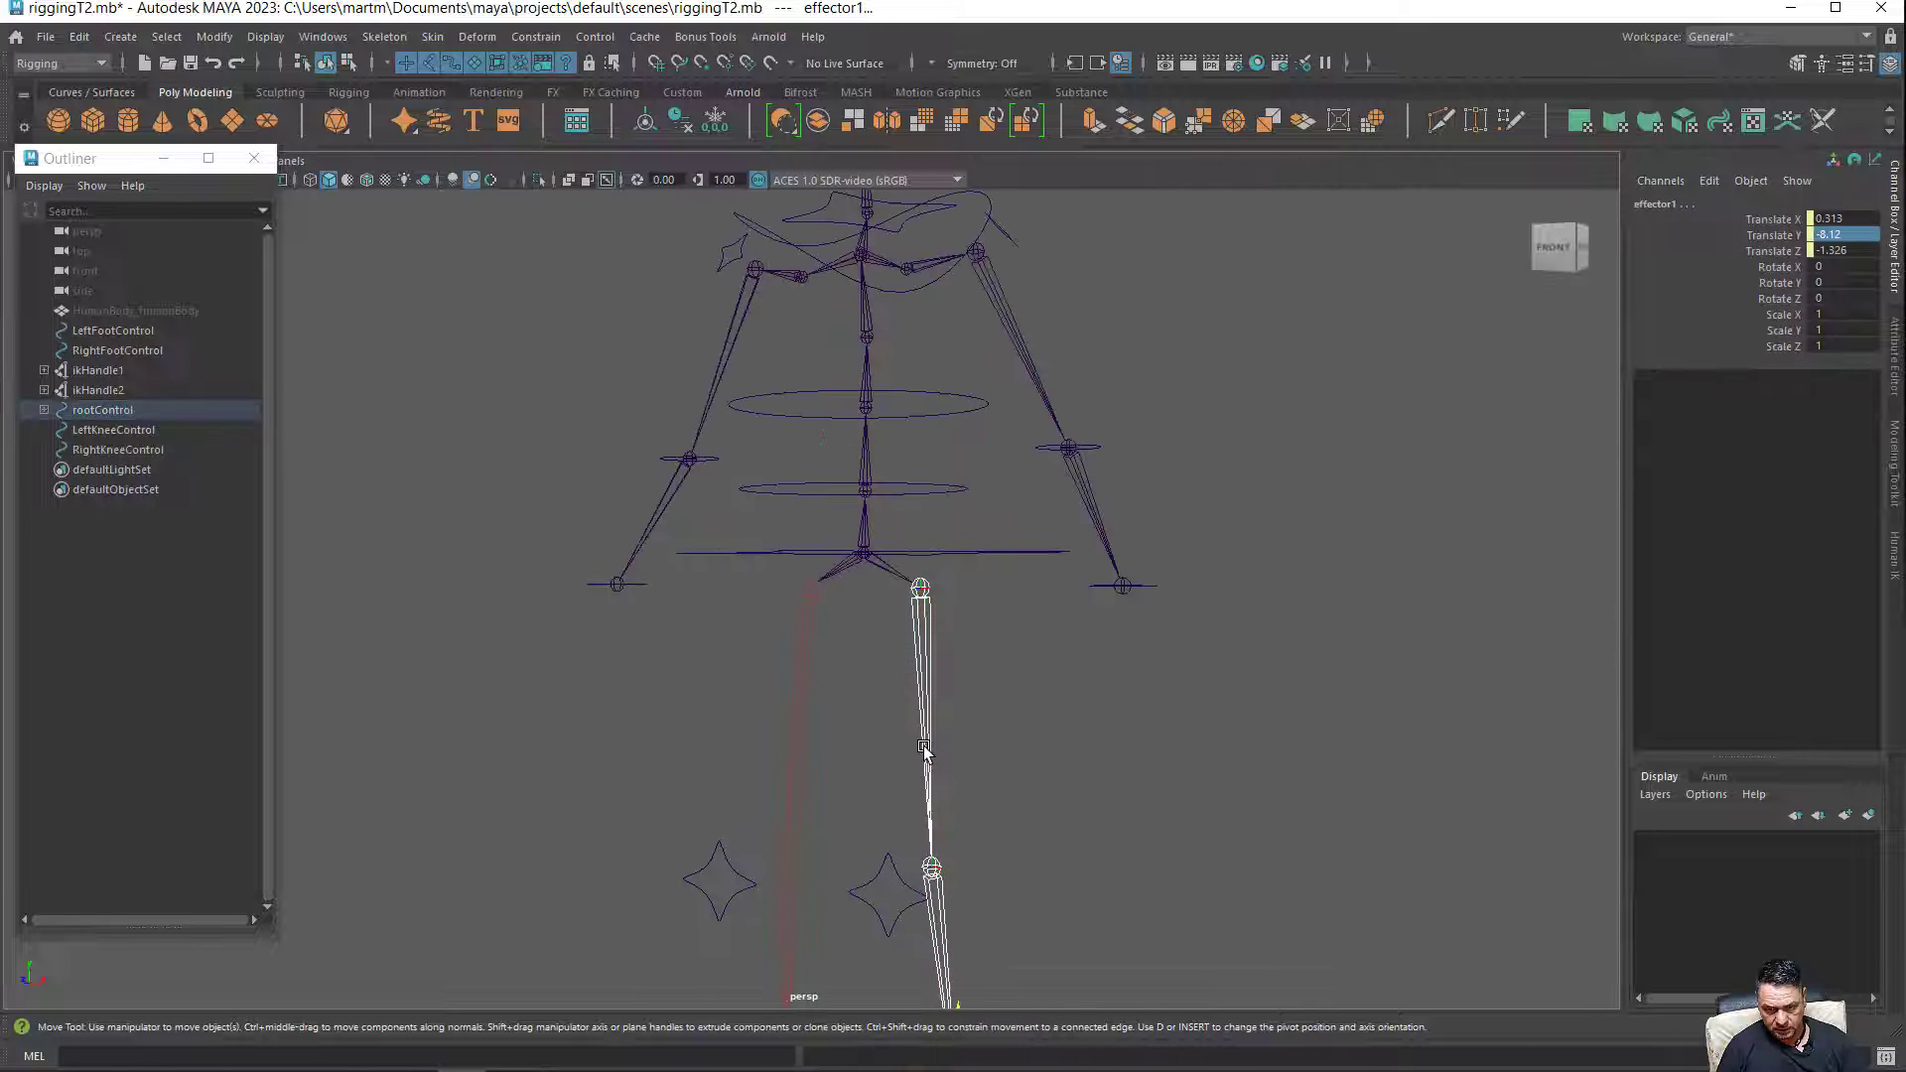
pyautogui.click(1017, 692)
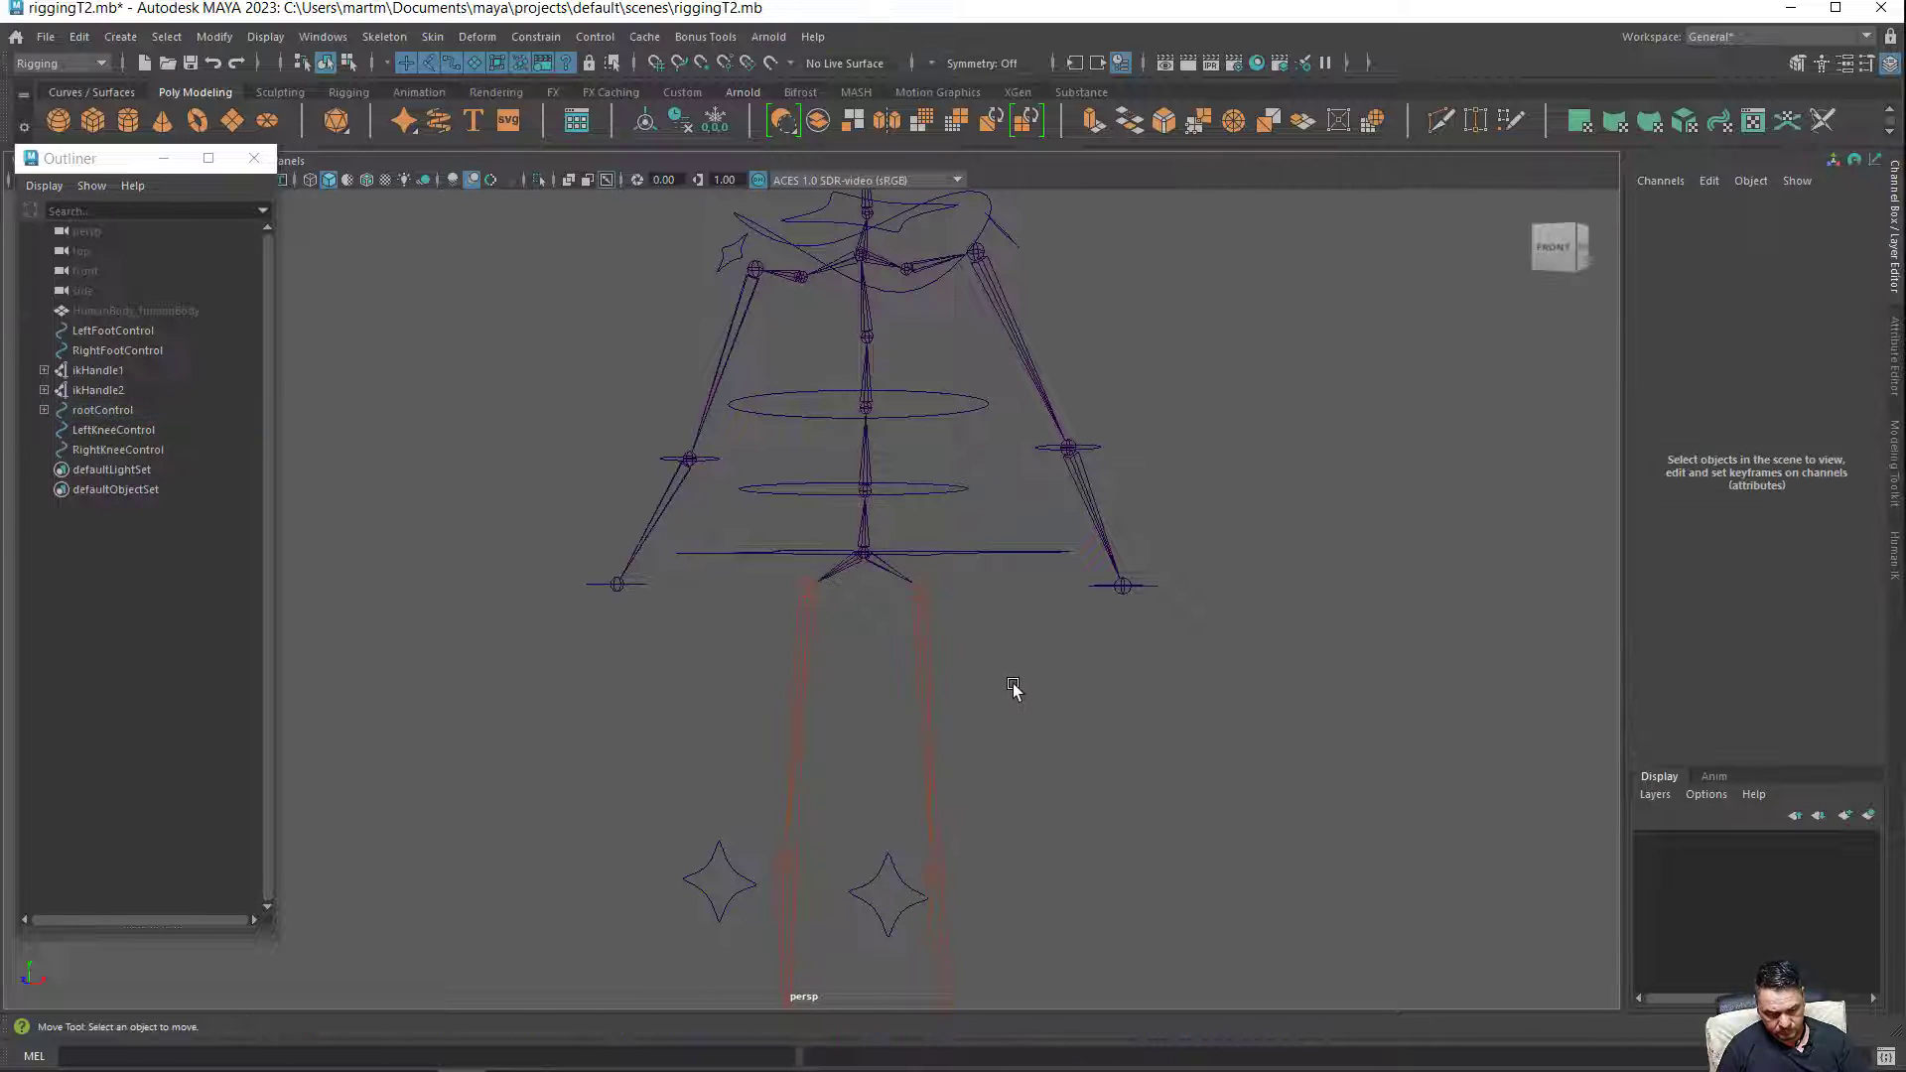
pyautogui.hotkey('shift', 'z')
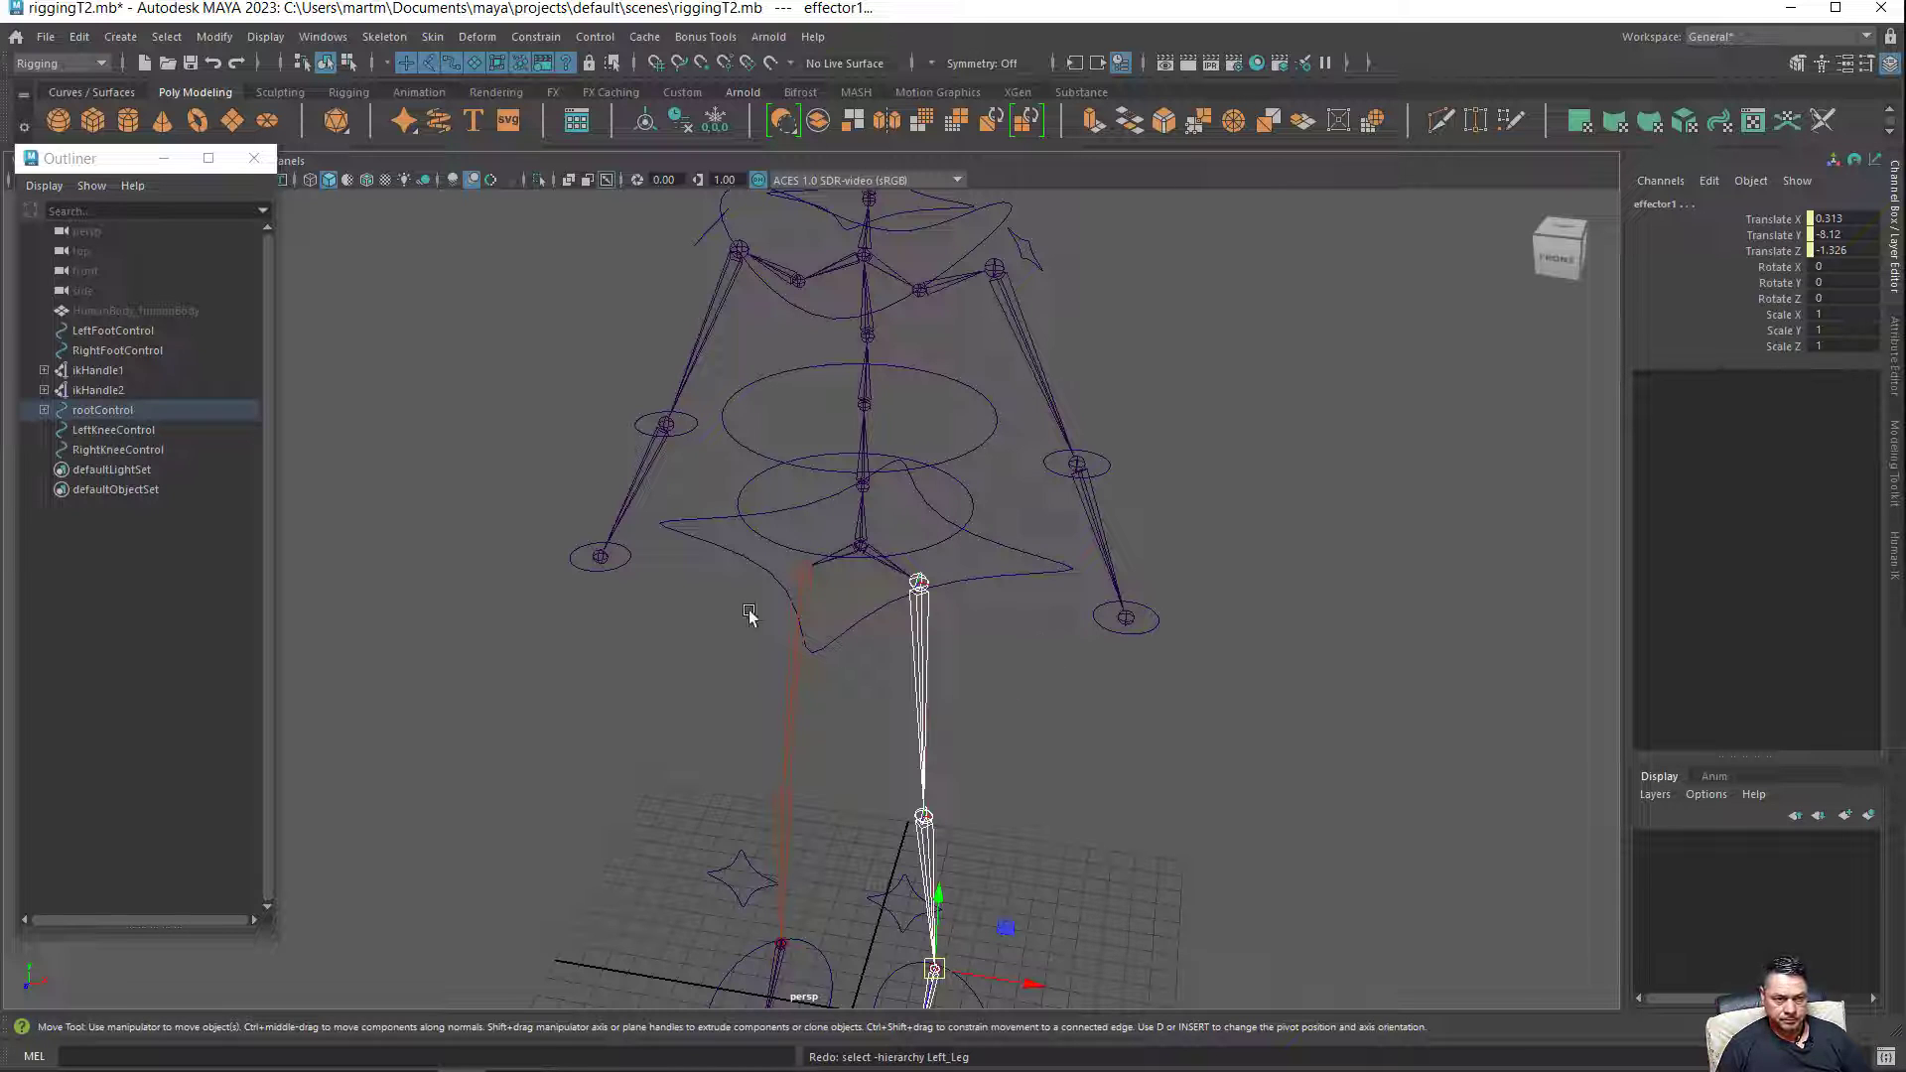
pyautogui.click(83, 410)
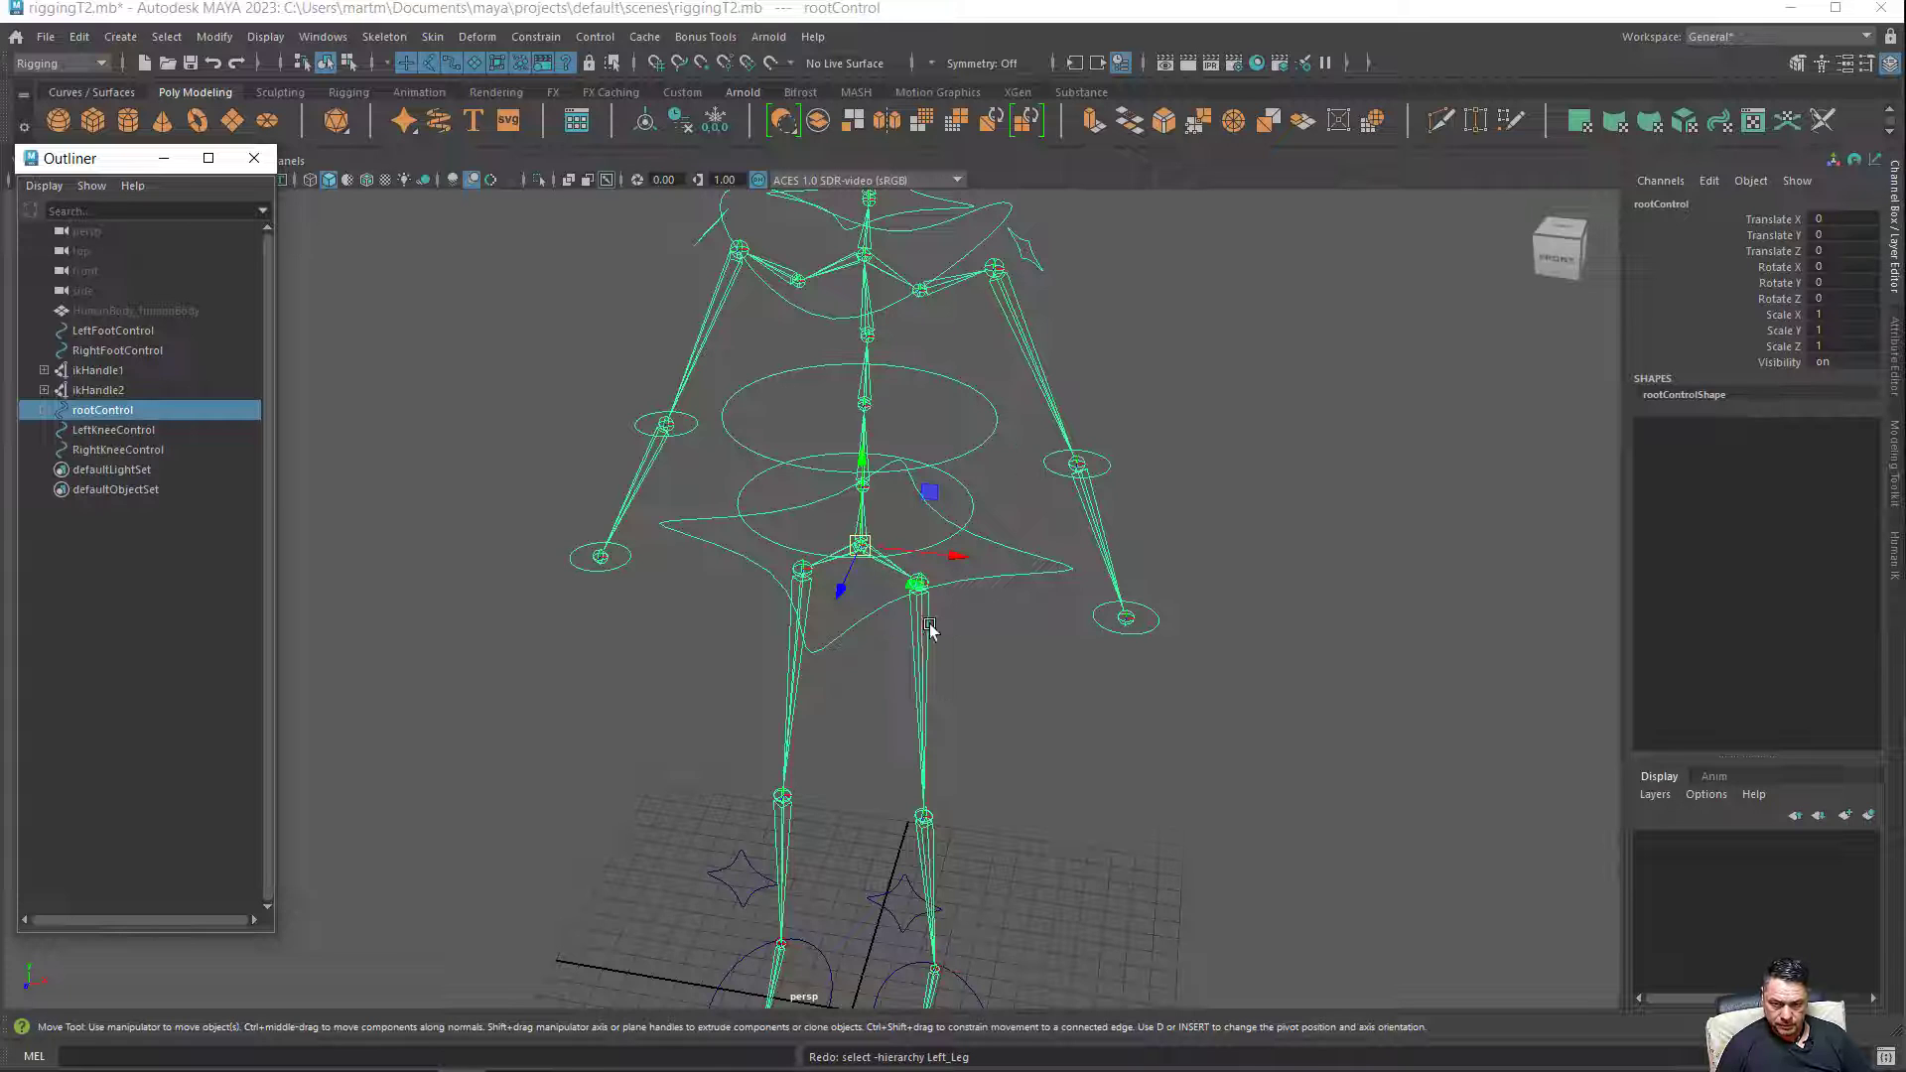
# Select the whole skeleton hierarchy, deselect, then select HumanBody_humanBody in the Outliner.
pyautogui.rightClick(884, 561)
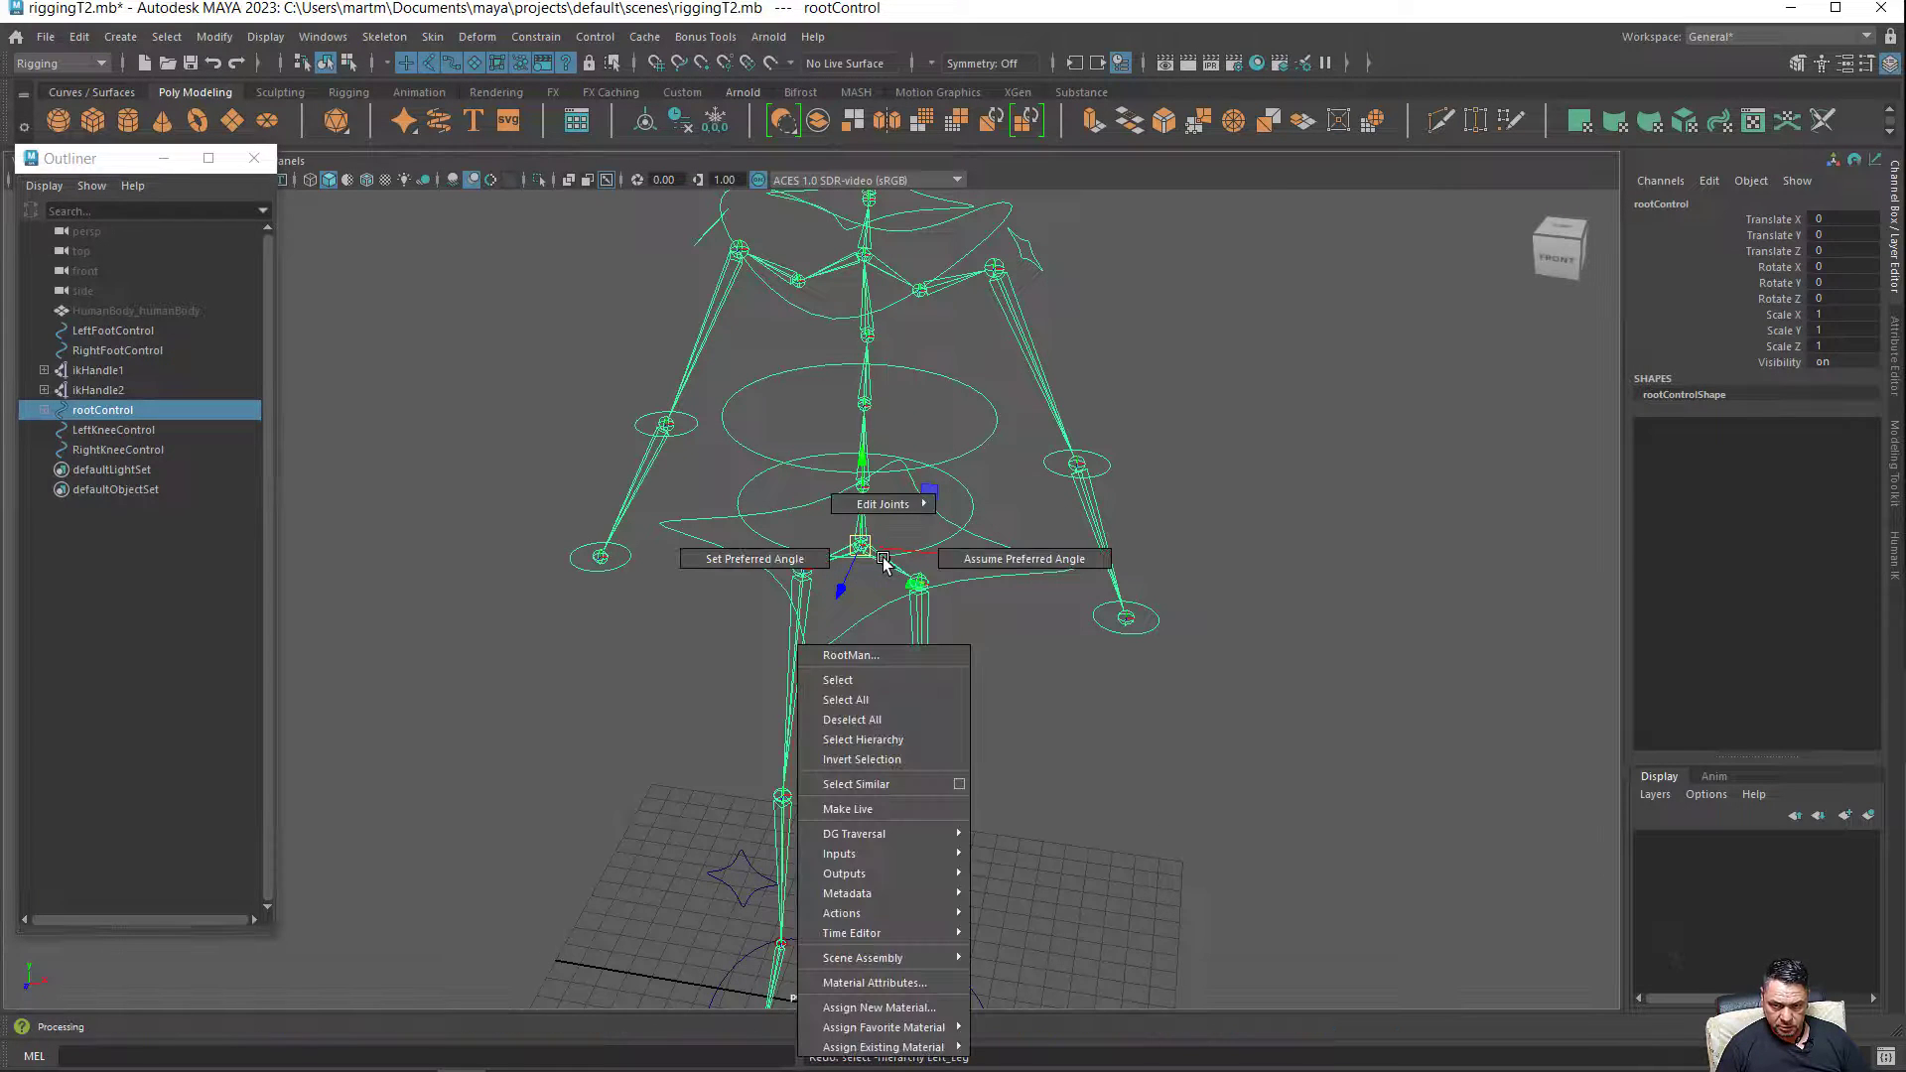
pyautogui.click(886, 747)
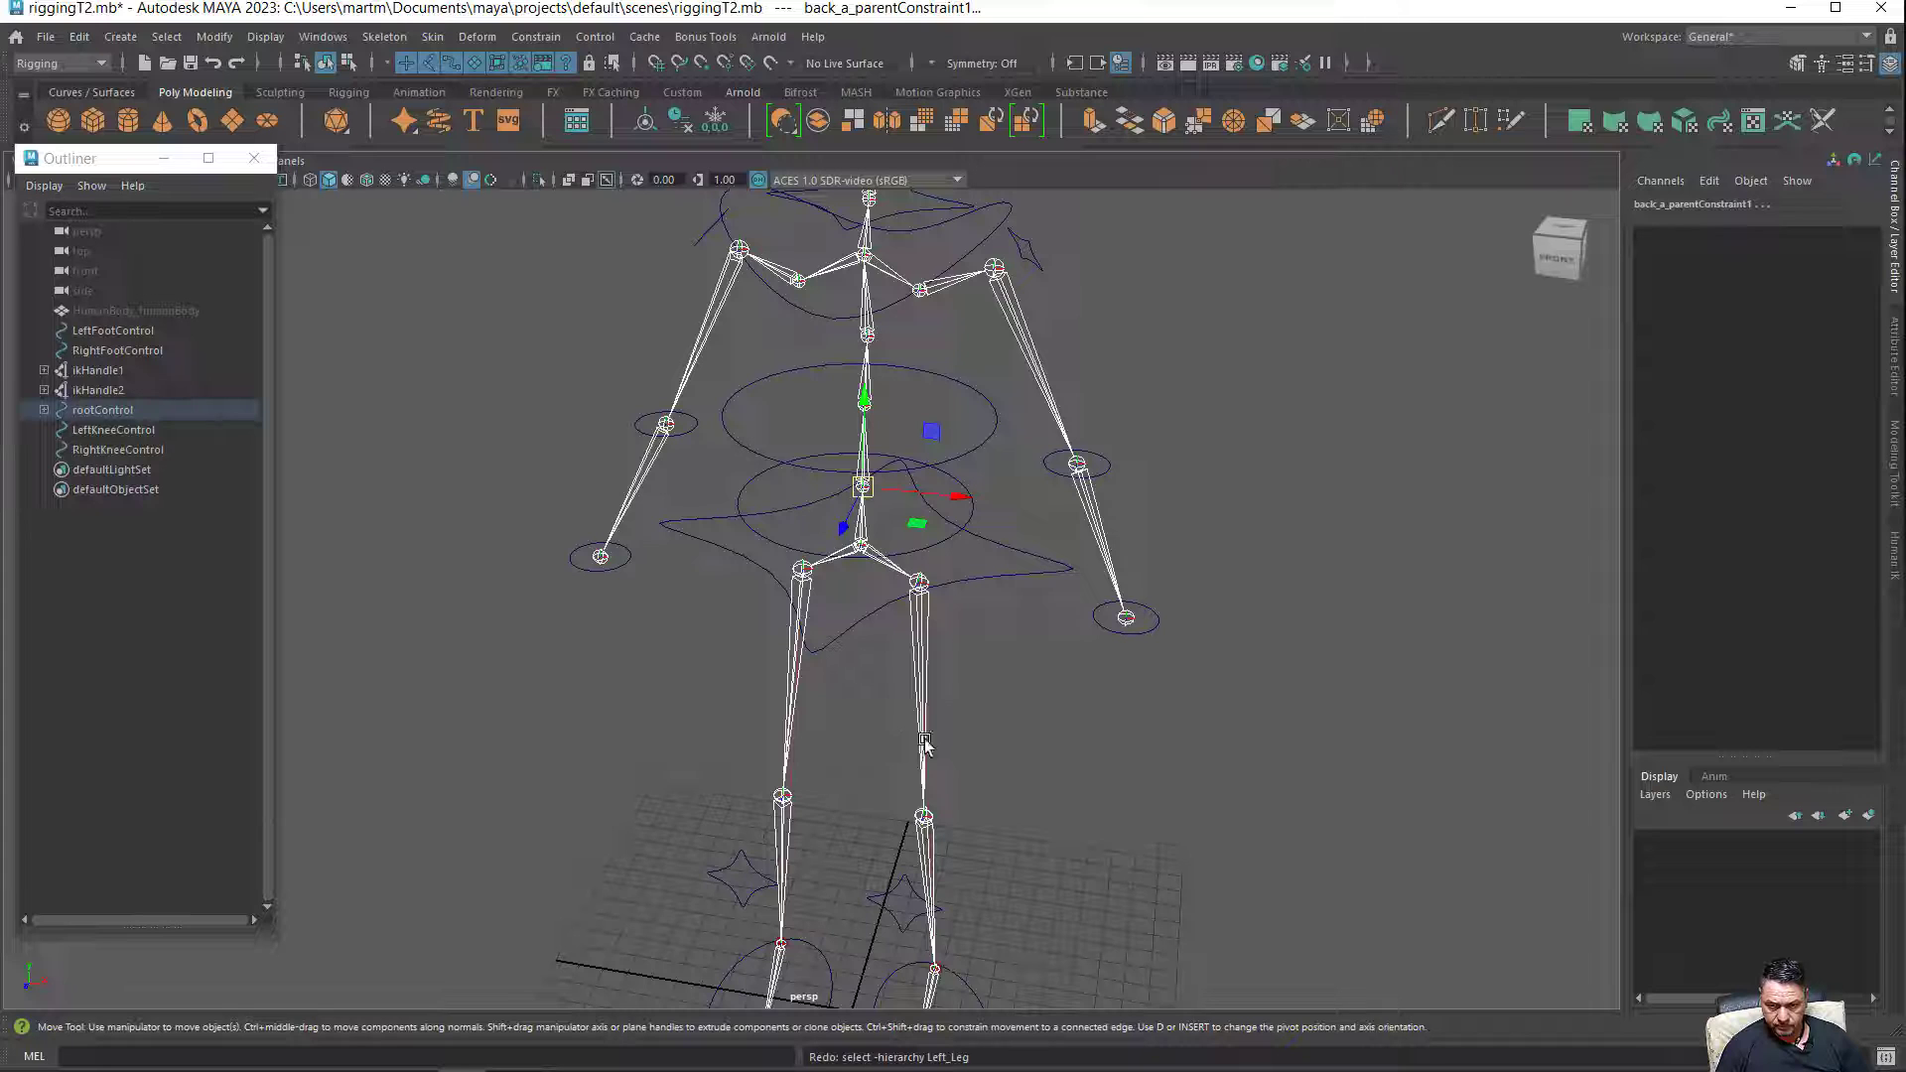
pyautogui.click(1013, 699)
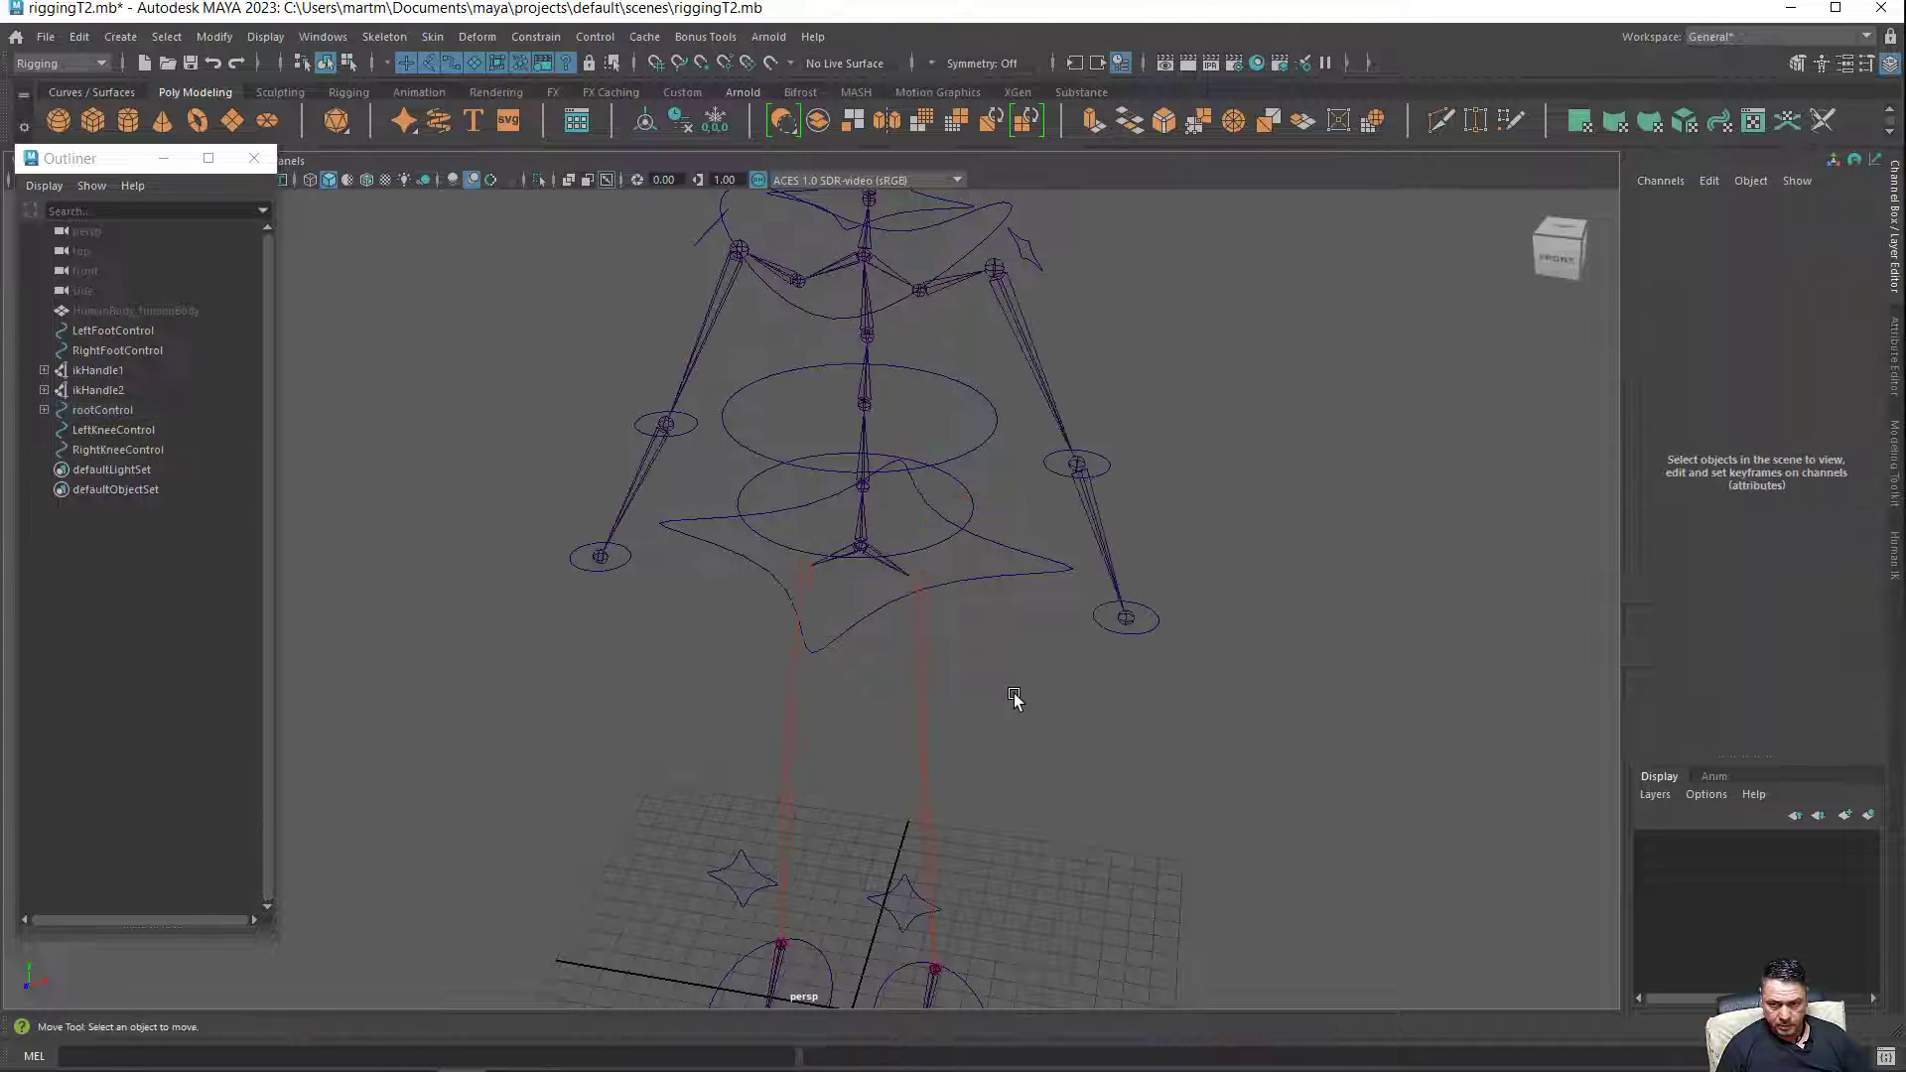
pyautogui.click(113, 310)
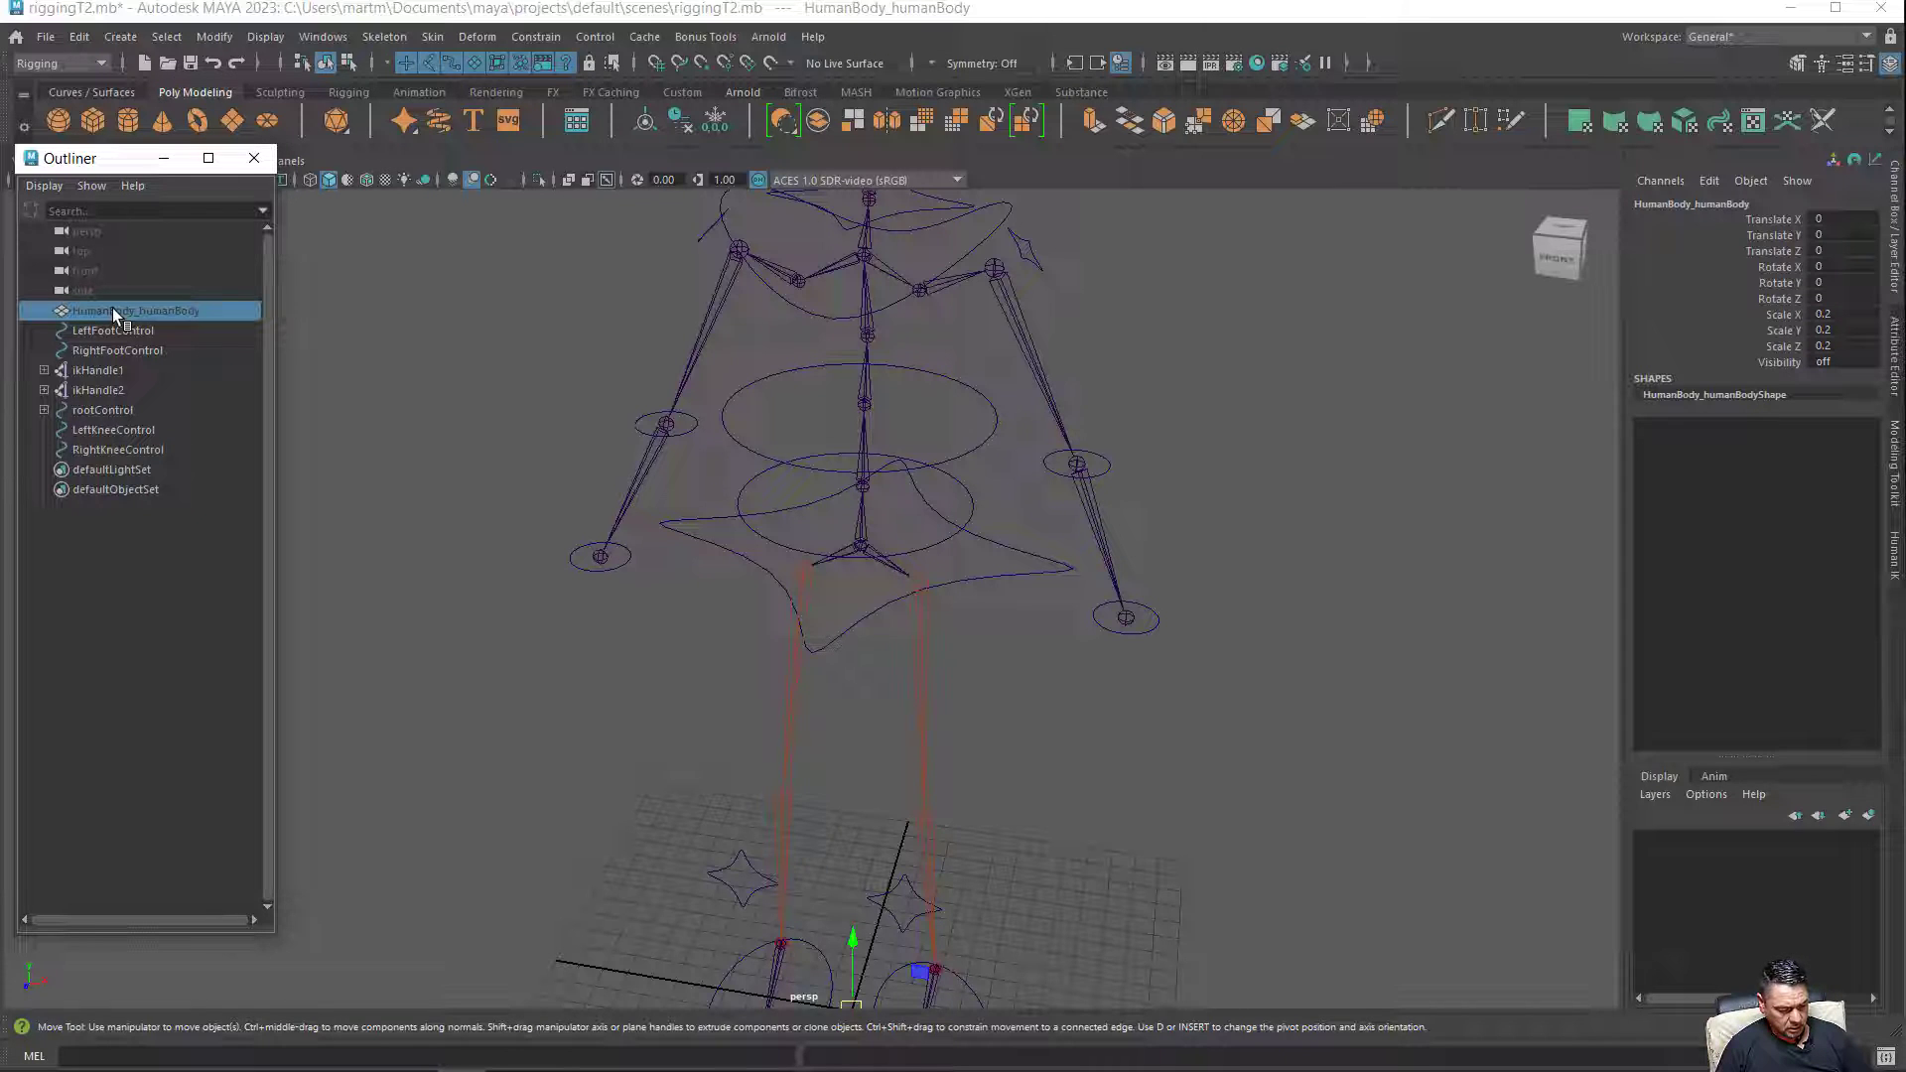
# Unhide hidden objects to reveal the body mesh, then select the RootMan joint hierarchy.
pyautogui.hotkey('shift', 'h')
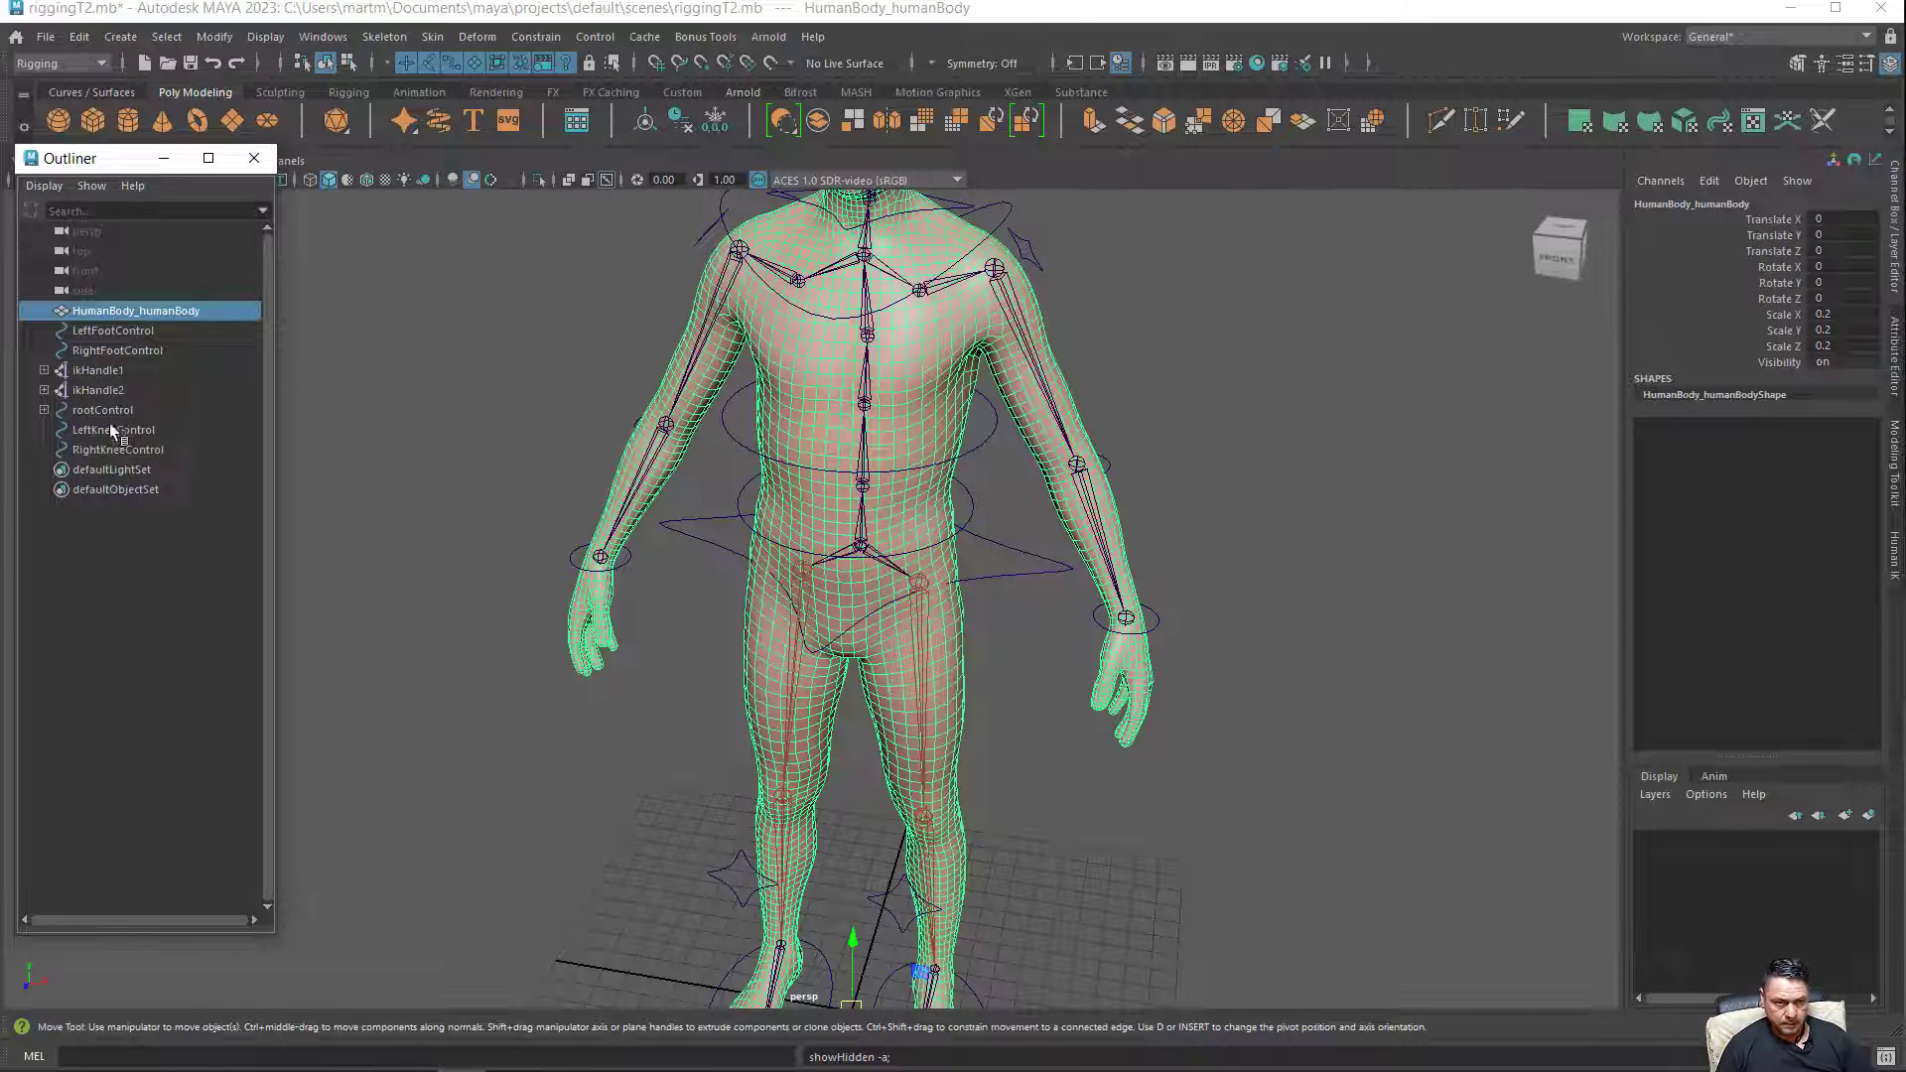
pyautogui.click(99, 409)
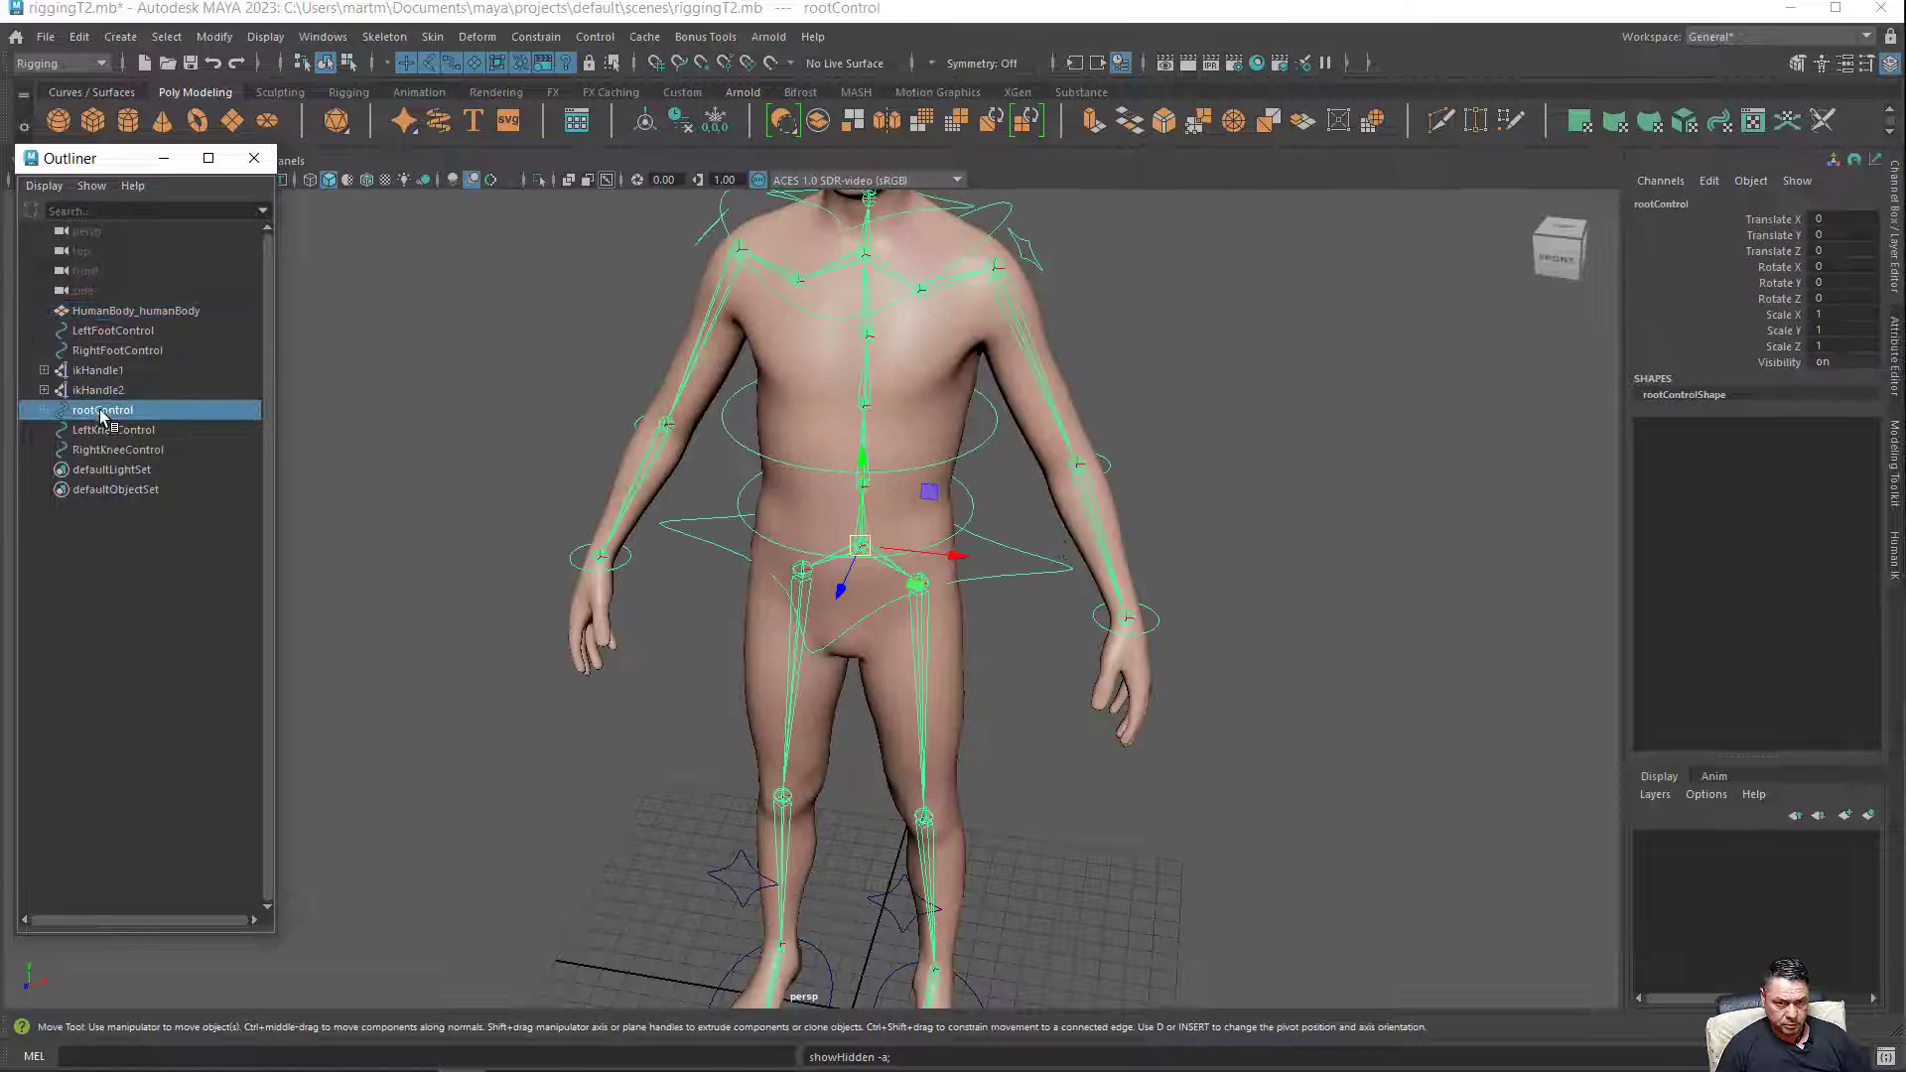
pyautogui.rightClick(919, 610)
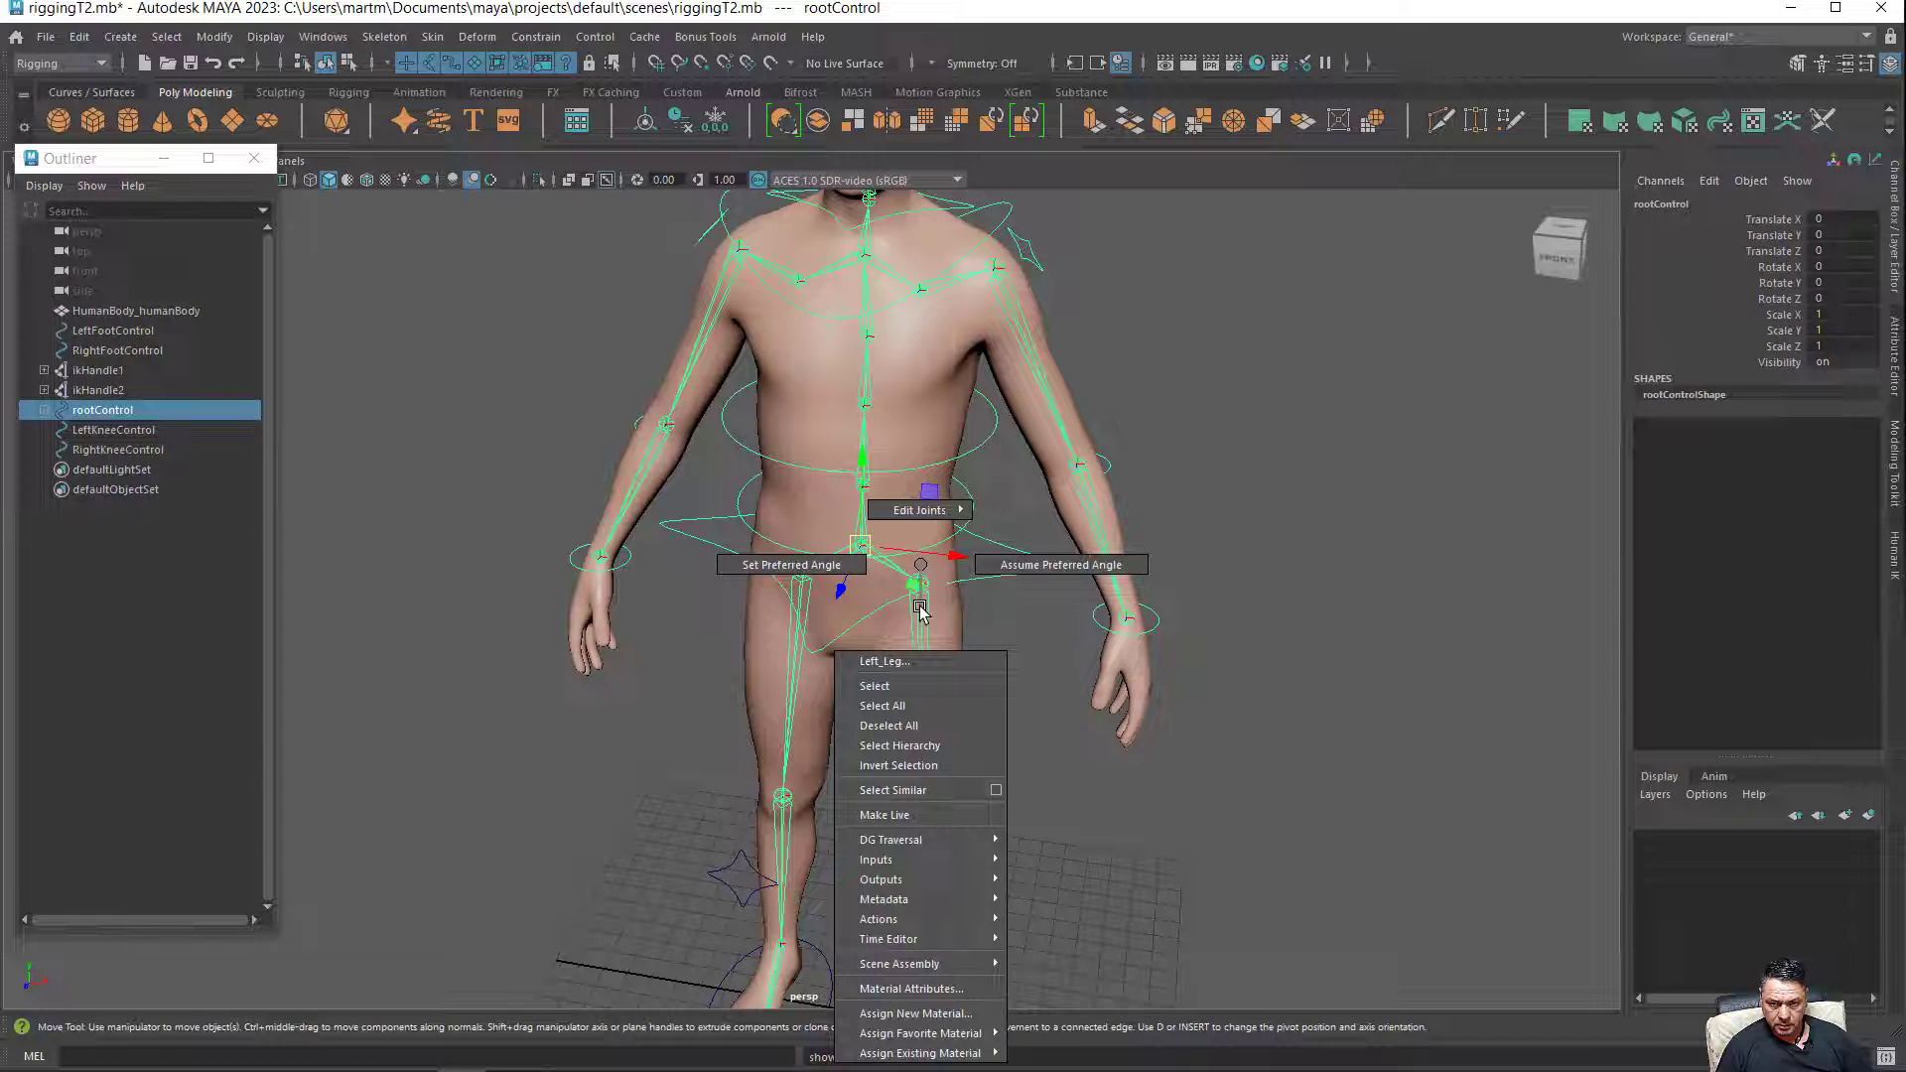
pyautogui.click(911, 764)
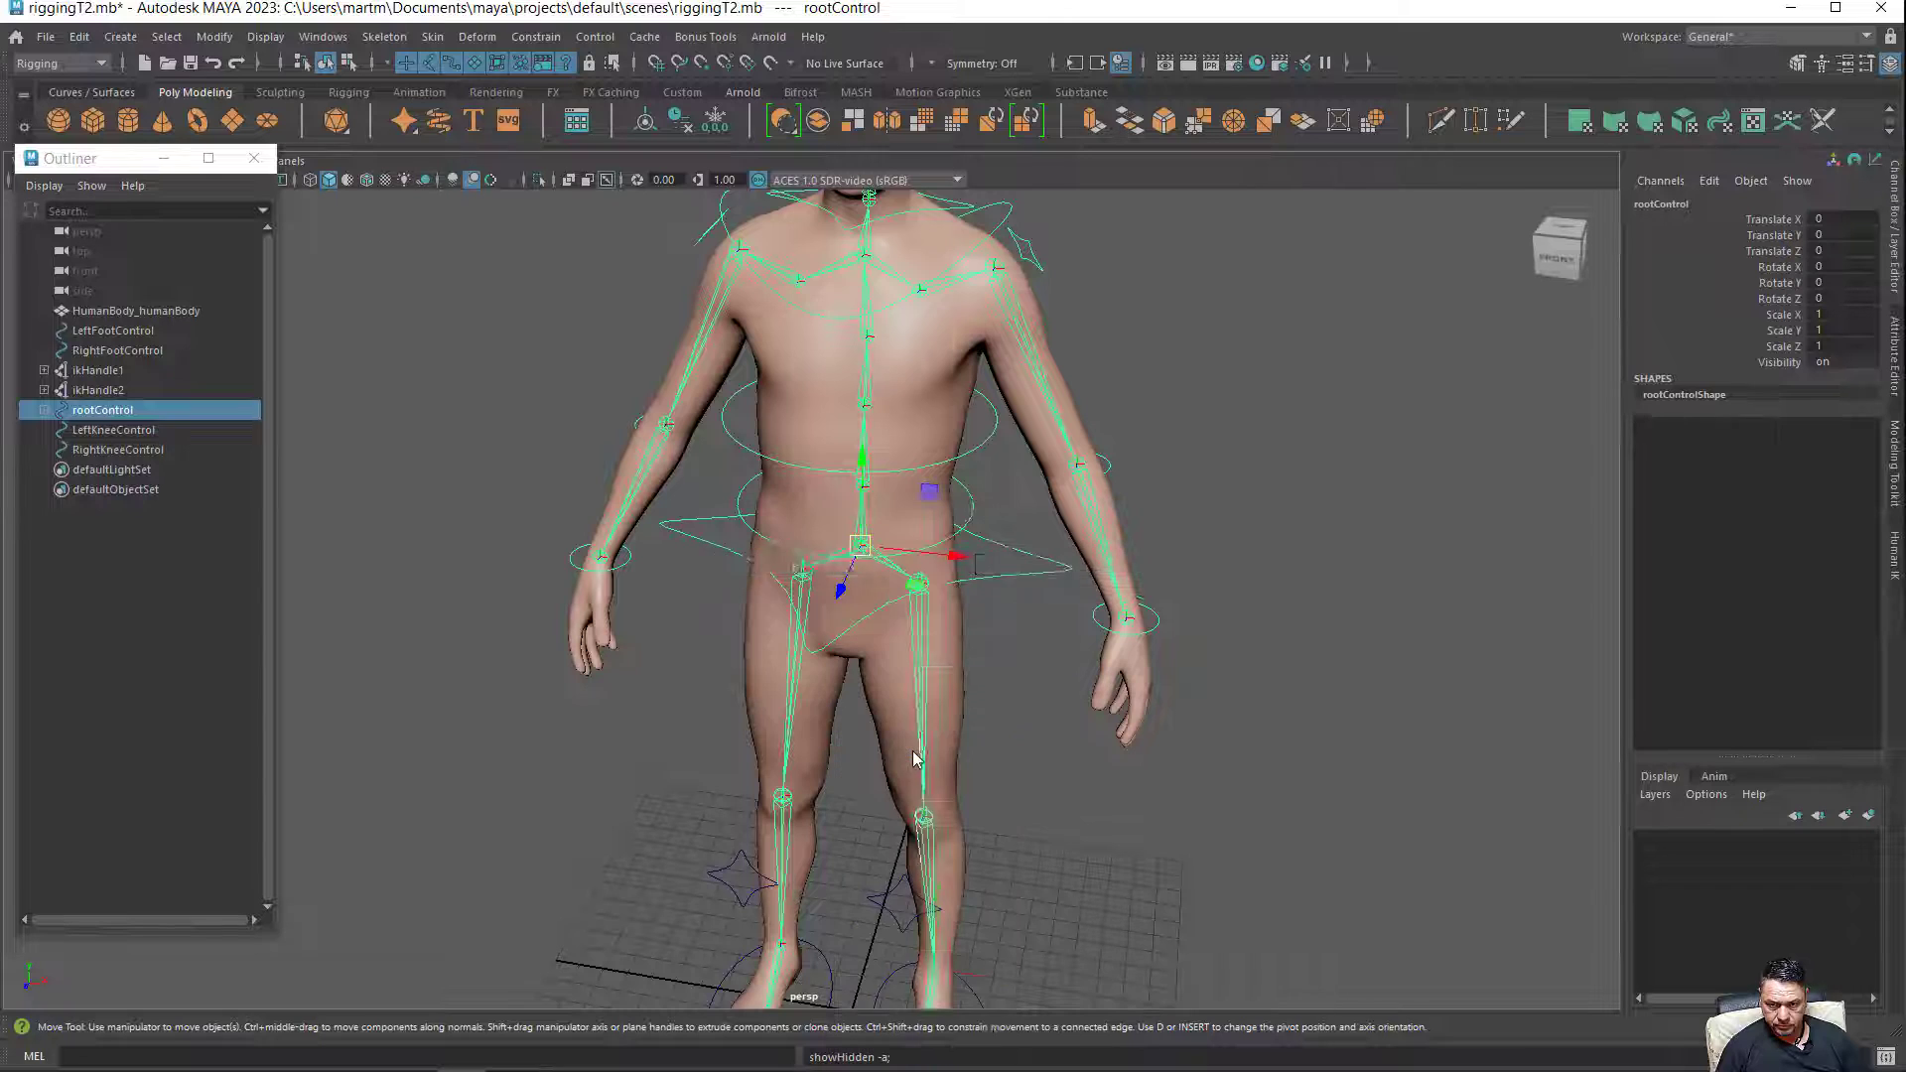
pyautogui.click(864, 543)
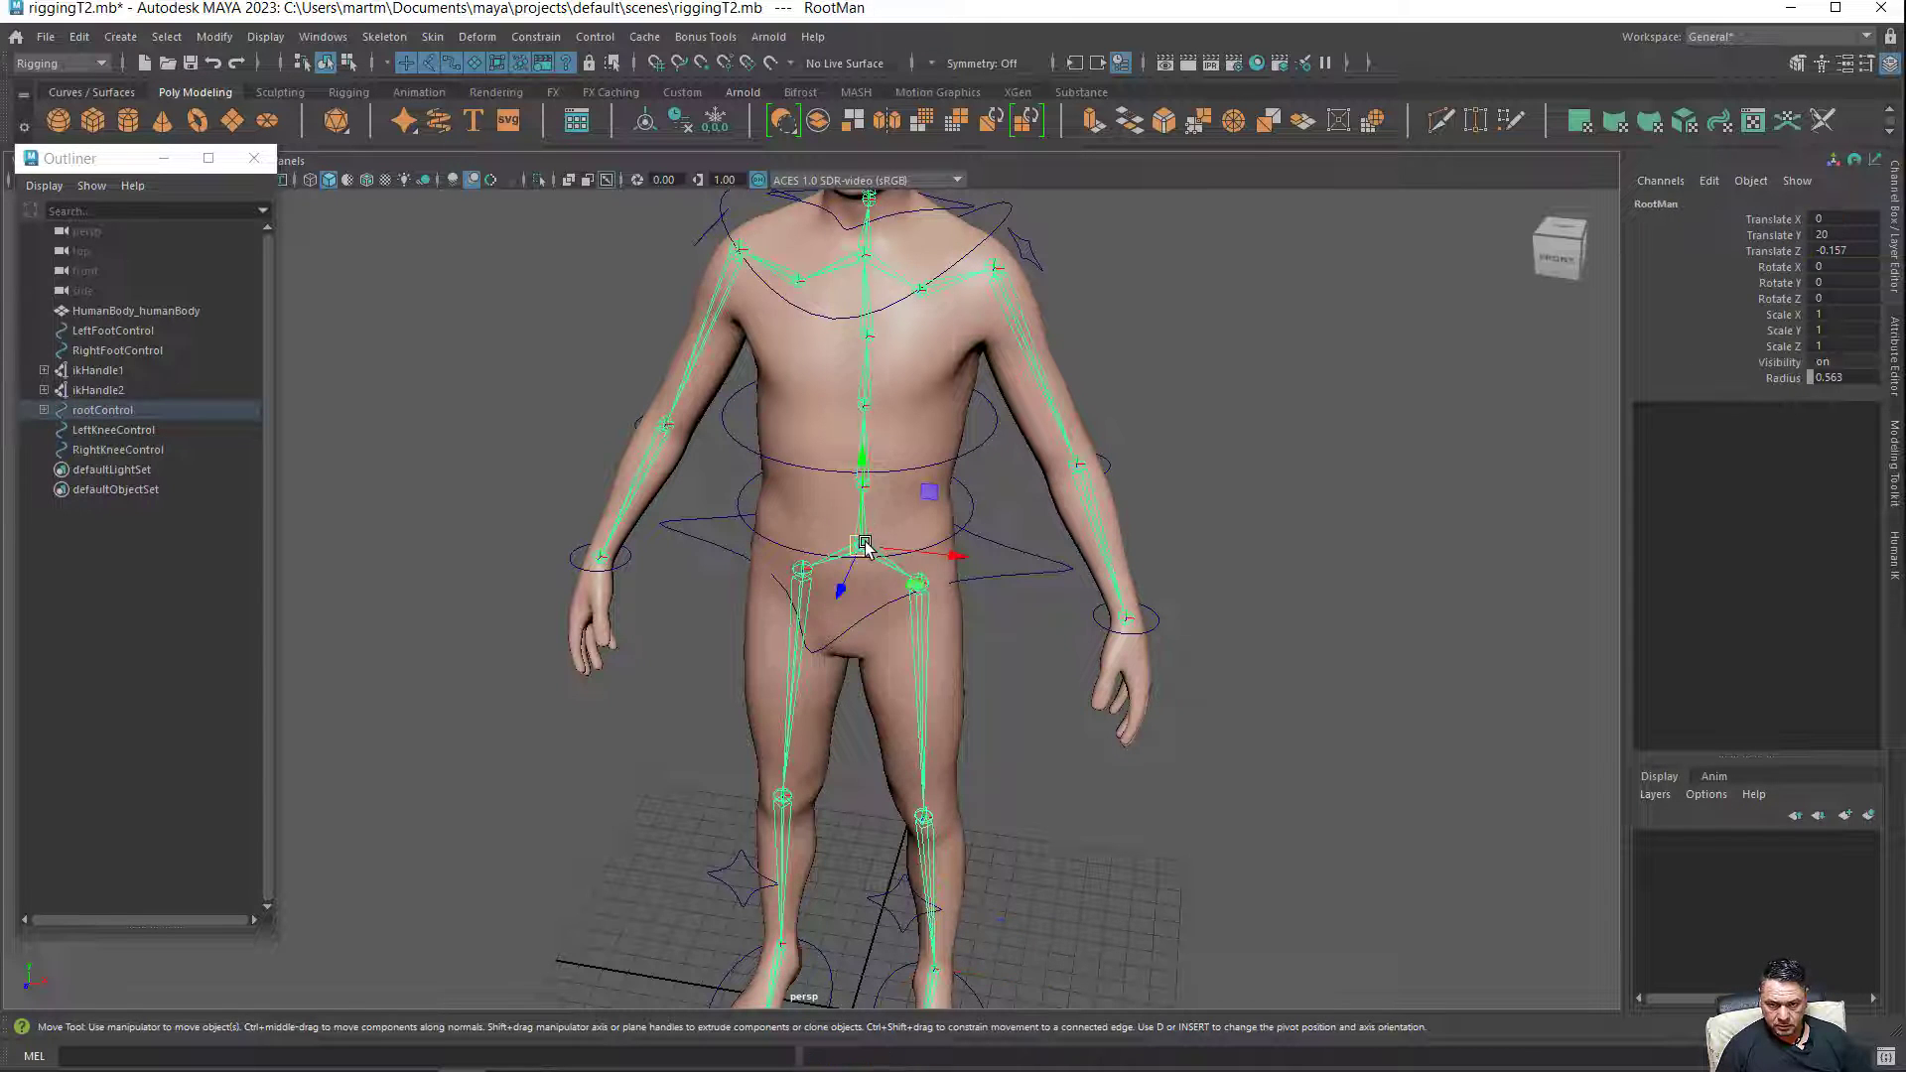
pyautogui.rightClick(861, 546)
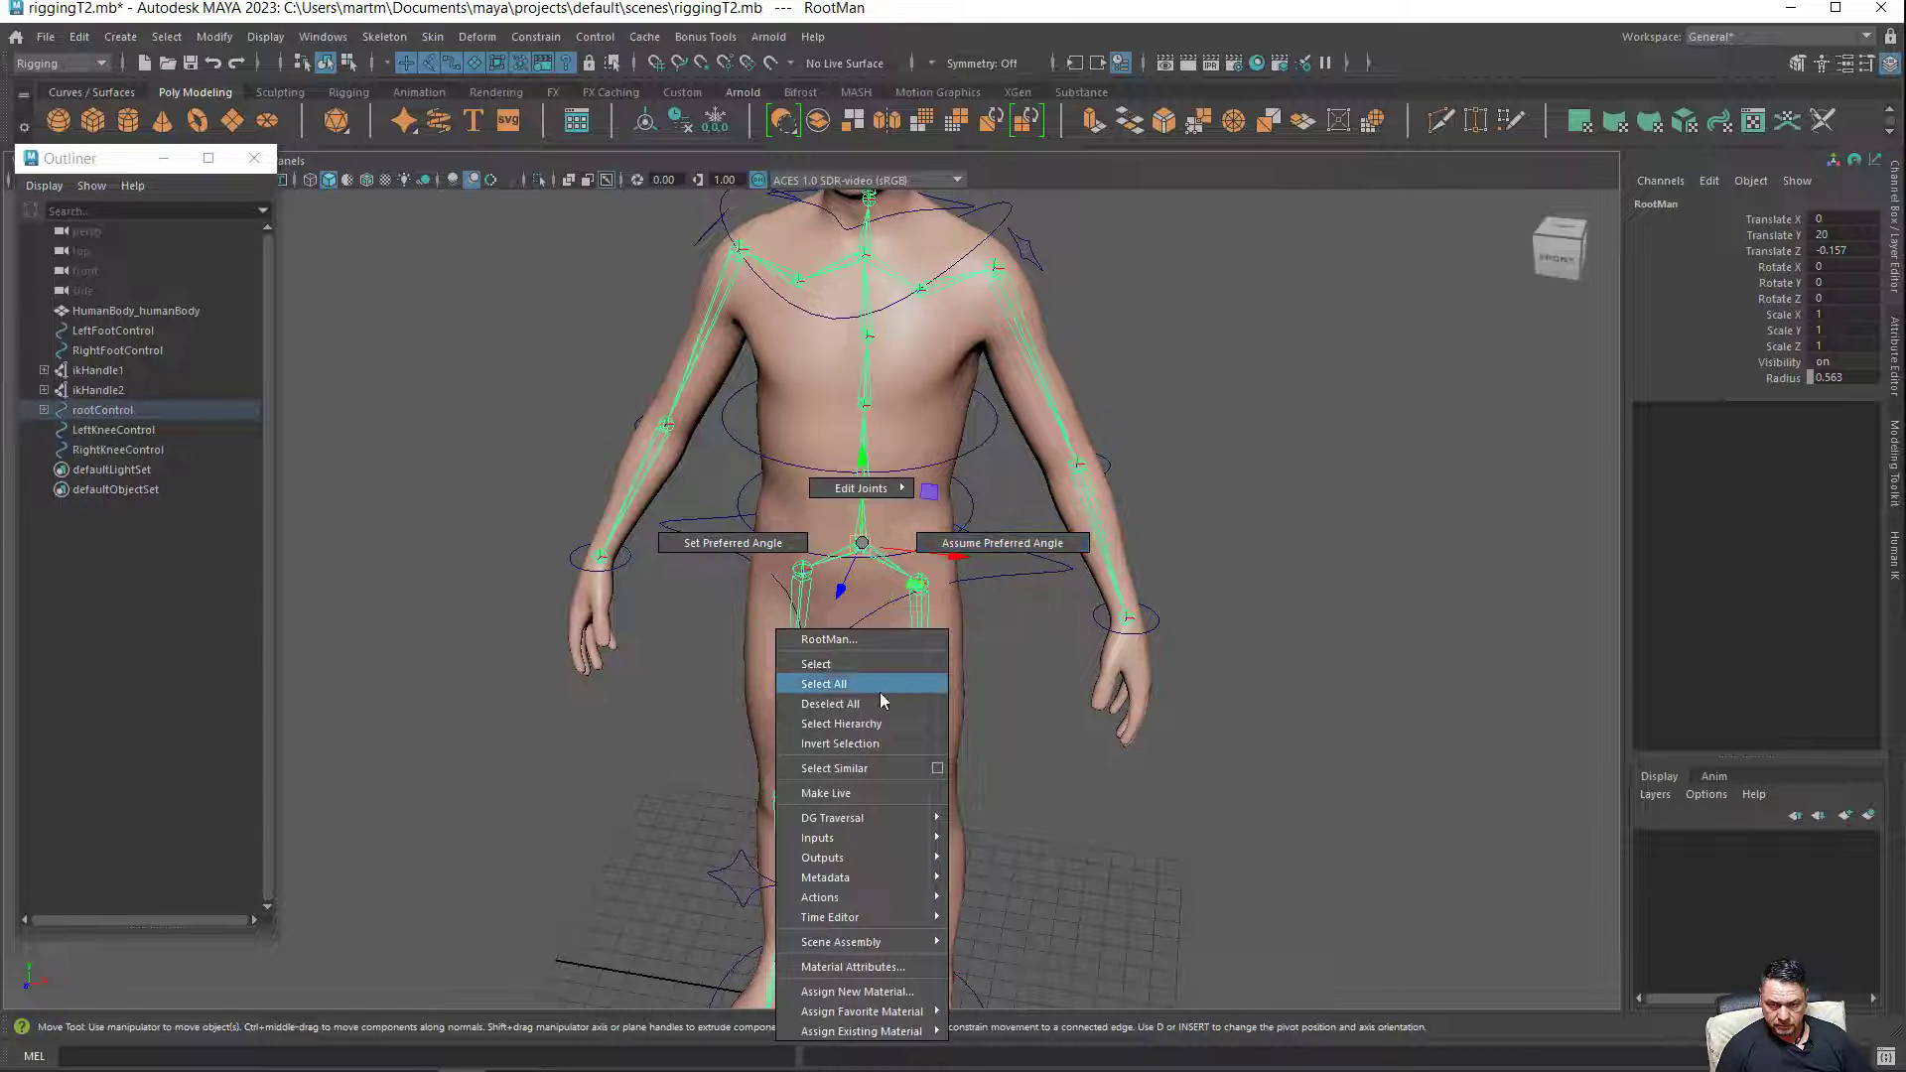
# Deselect the skeleton, select HumanBody_humanBody and run Skin > Bind Skin.
pyautogui.click(883, 742)
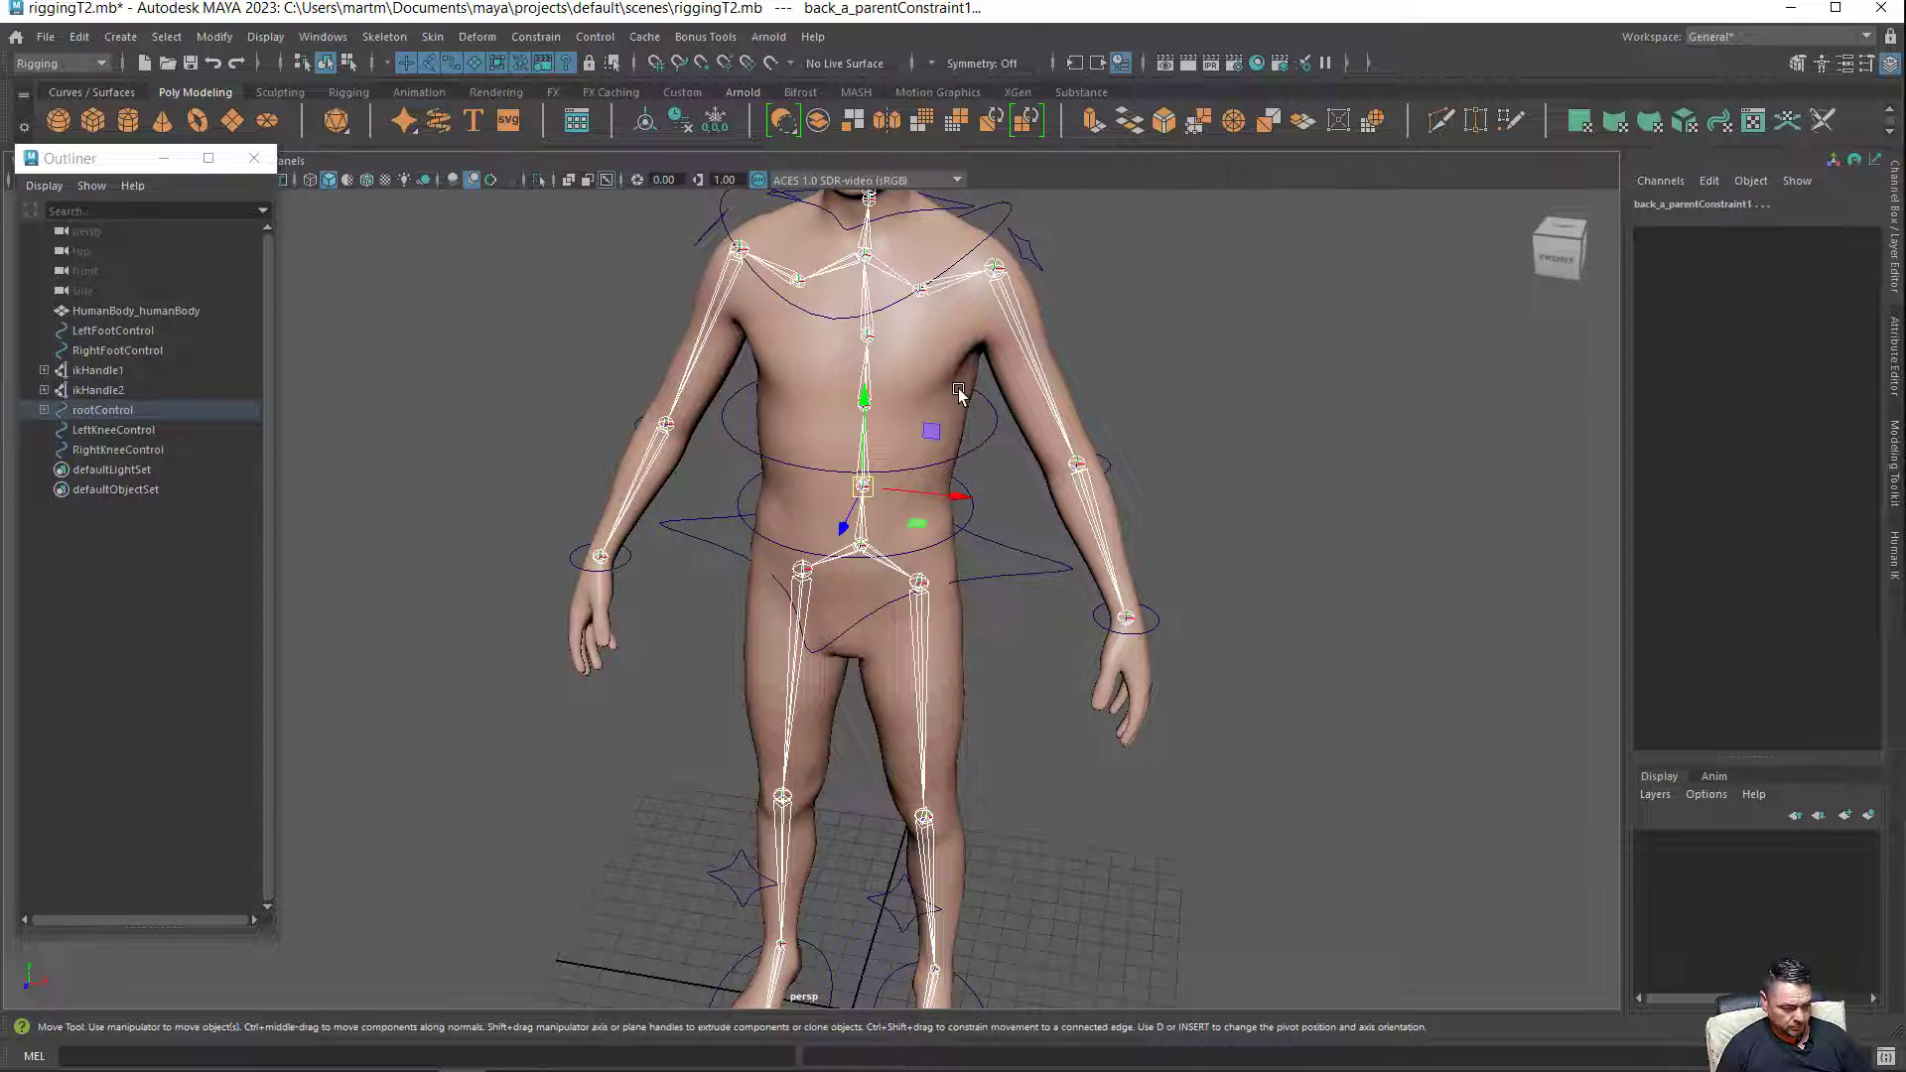
pyautogui.click(950, 703)
pyautogui.click(437, 38)
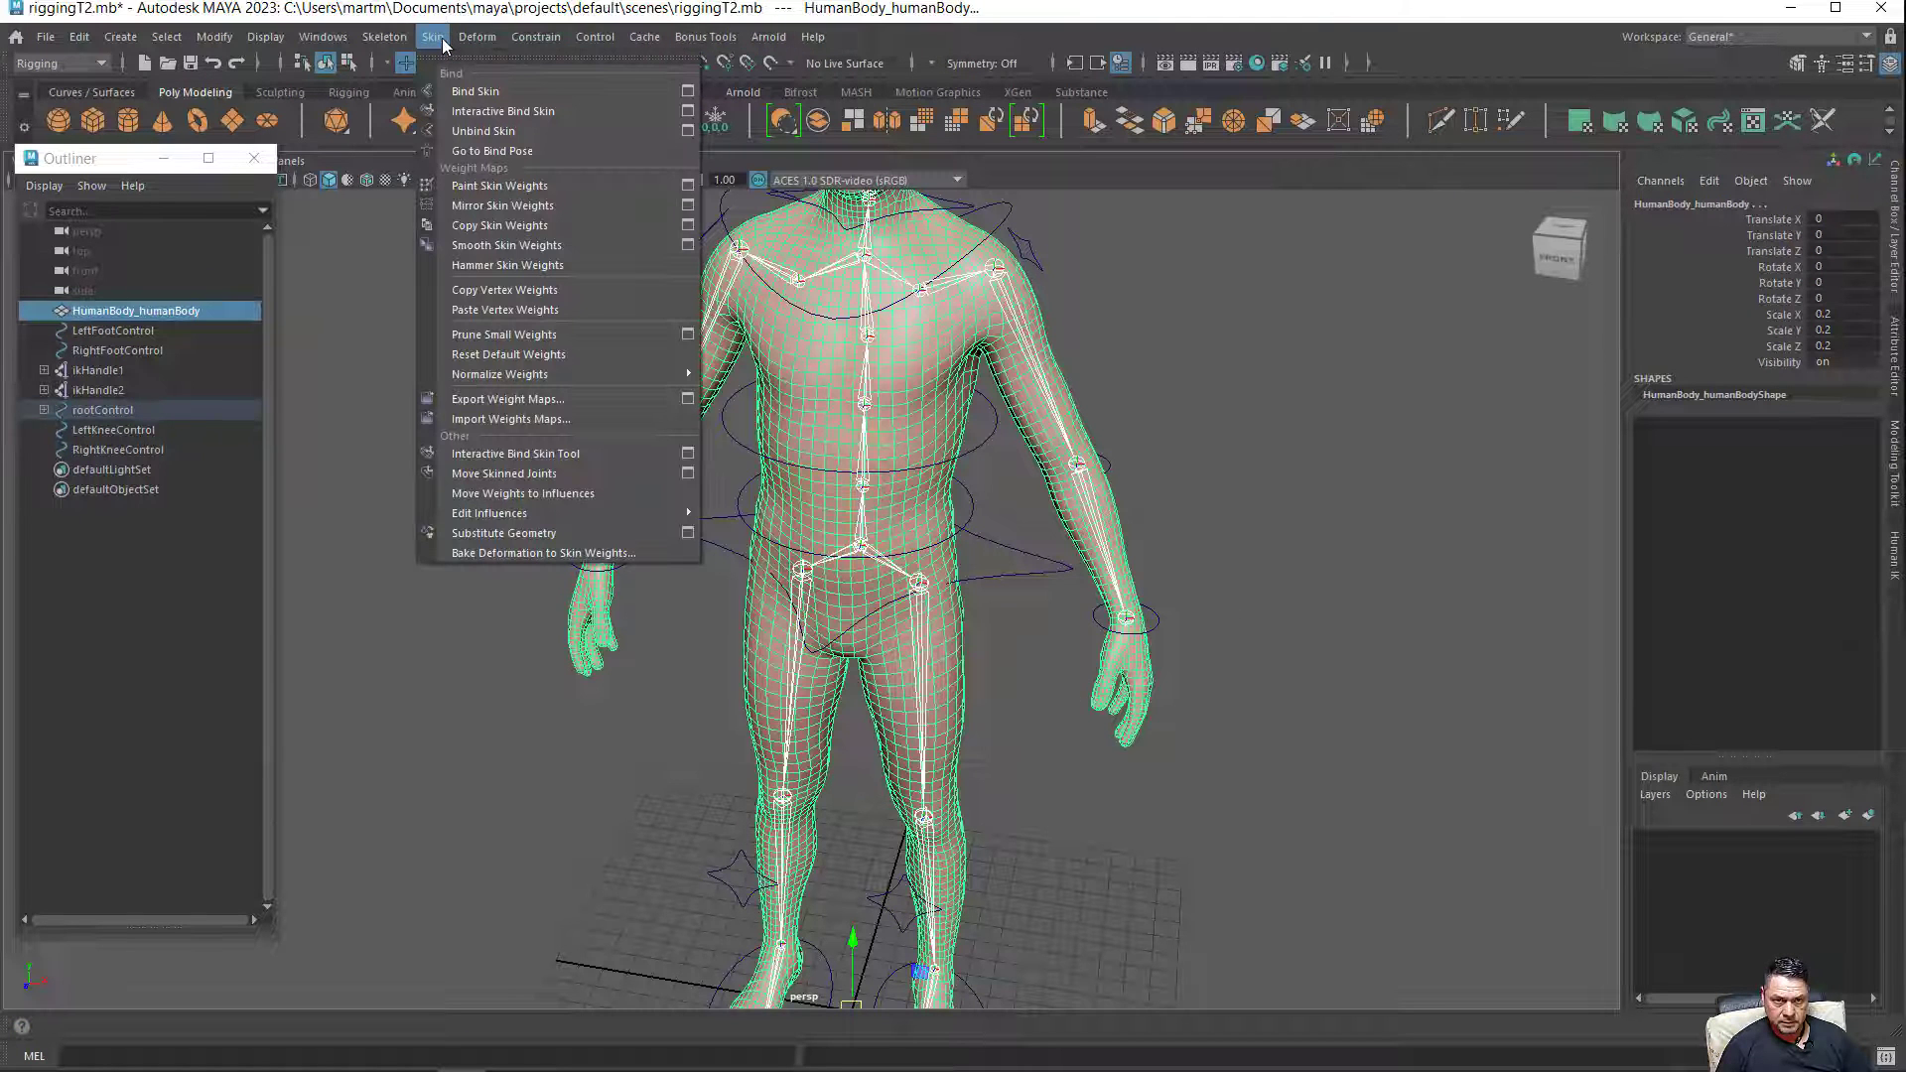
pyautogui.click(457, 91)
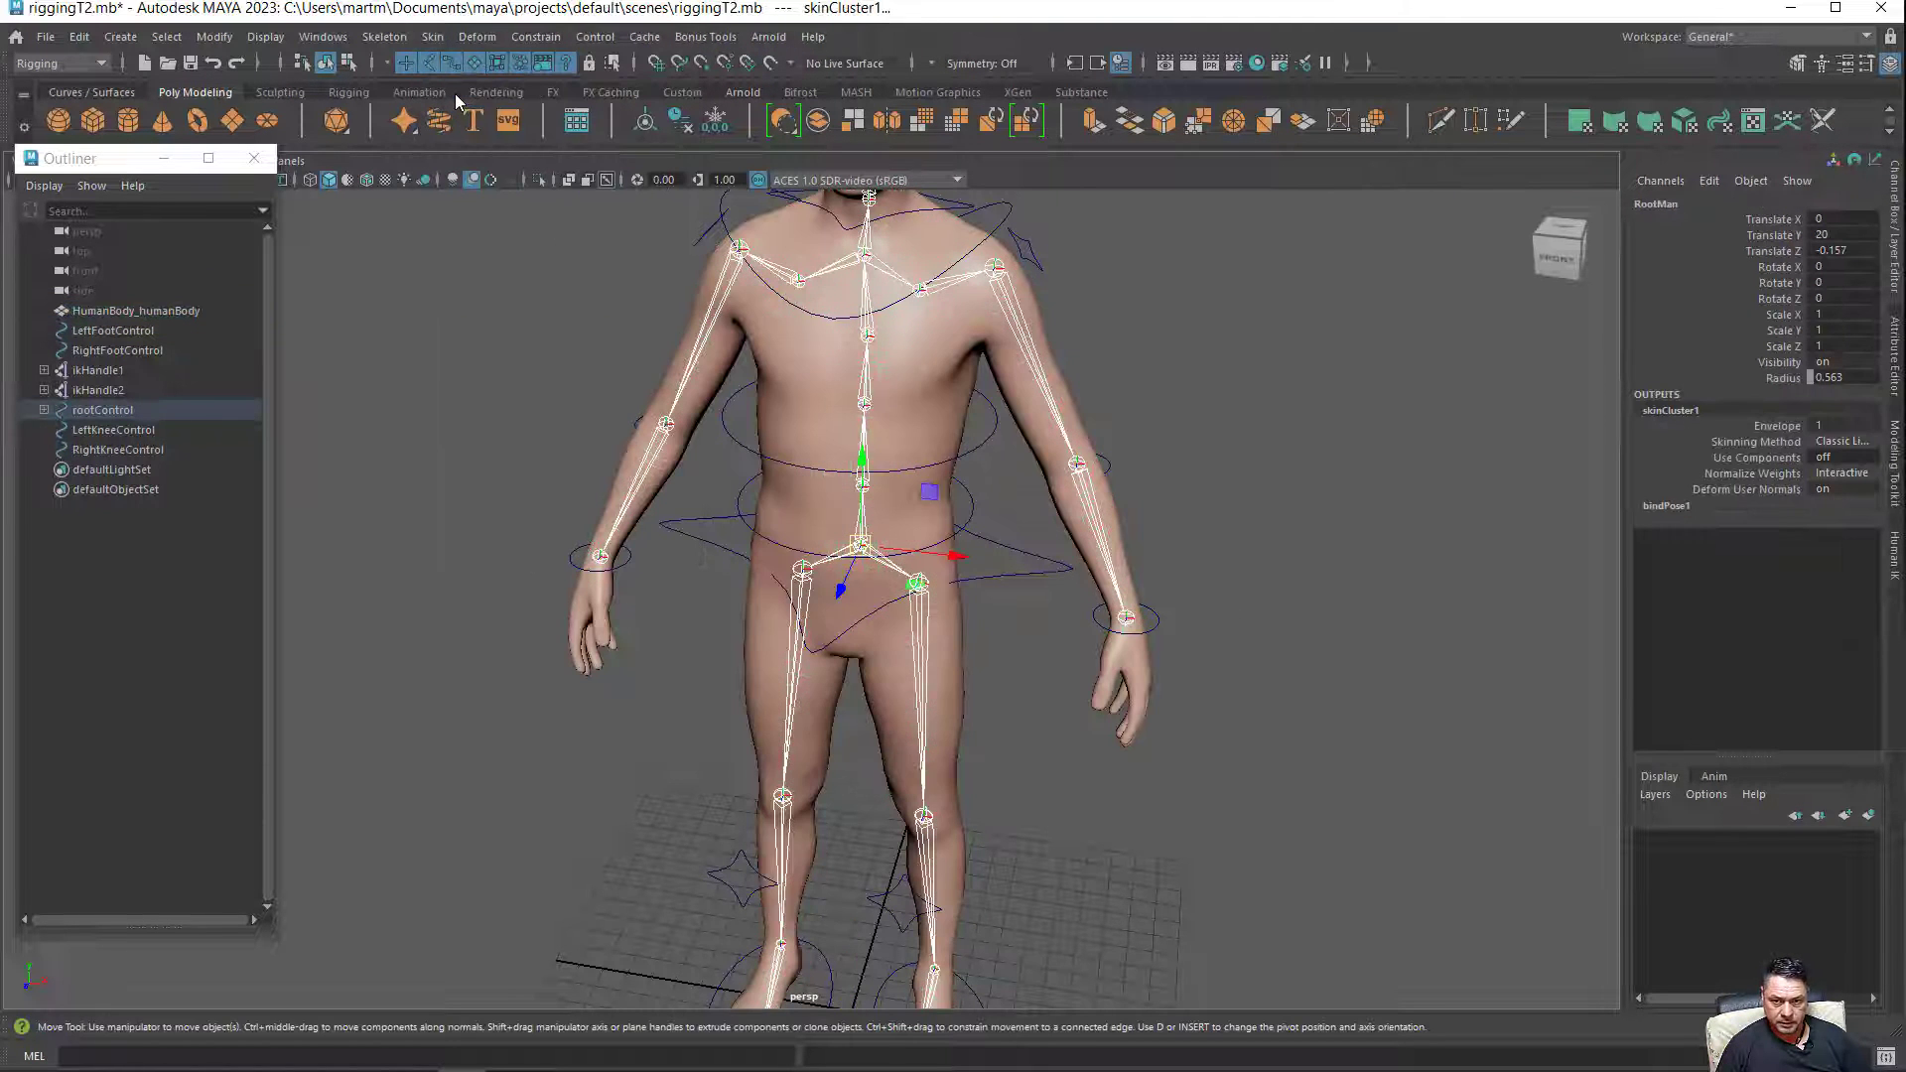
# Lift LeftFootControl to bend the skinned left knee, then set its translates to 0.
pyautogui.click(1360, 546)
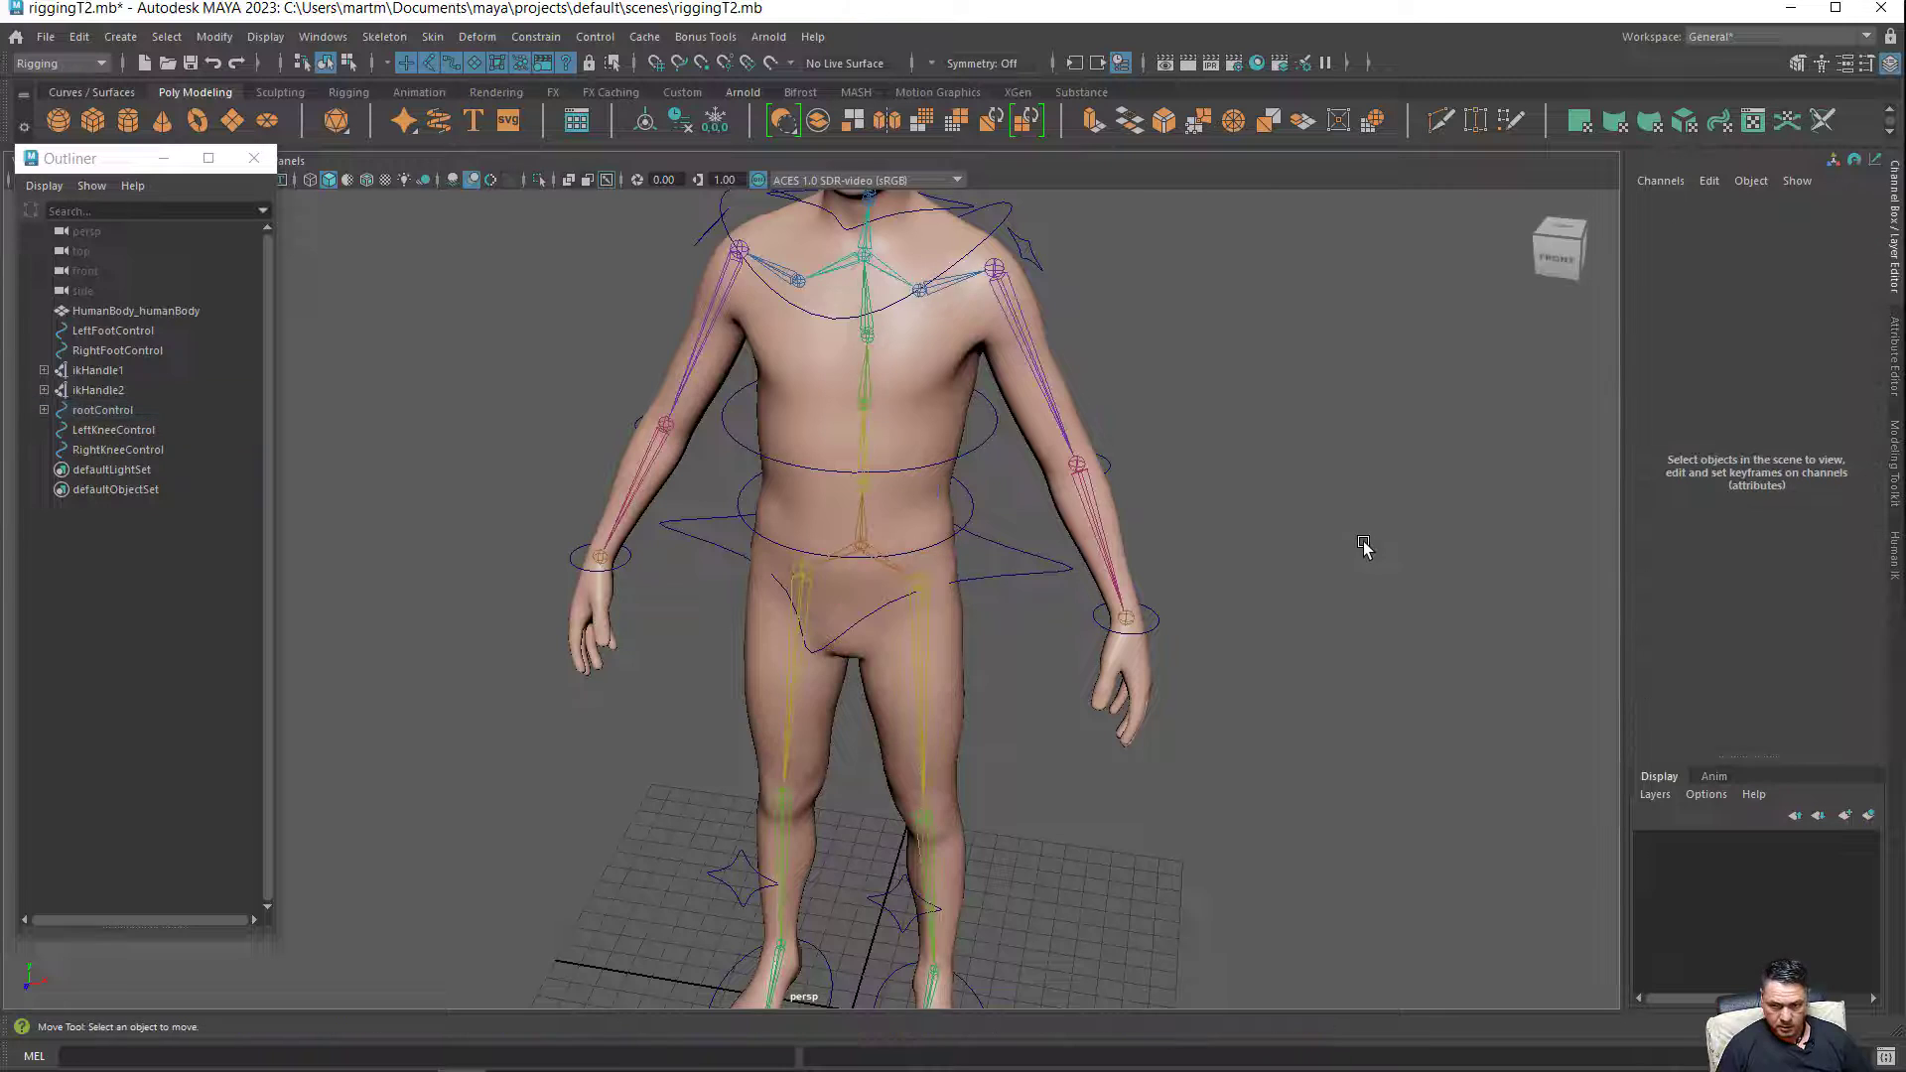
pyautogui.keyDown('alt'); pyautogui.moveTo(1340, 708); pyautogui.dragTo(1276, 455); pyautogui.keyUp('alt')
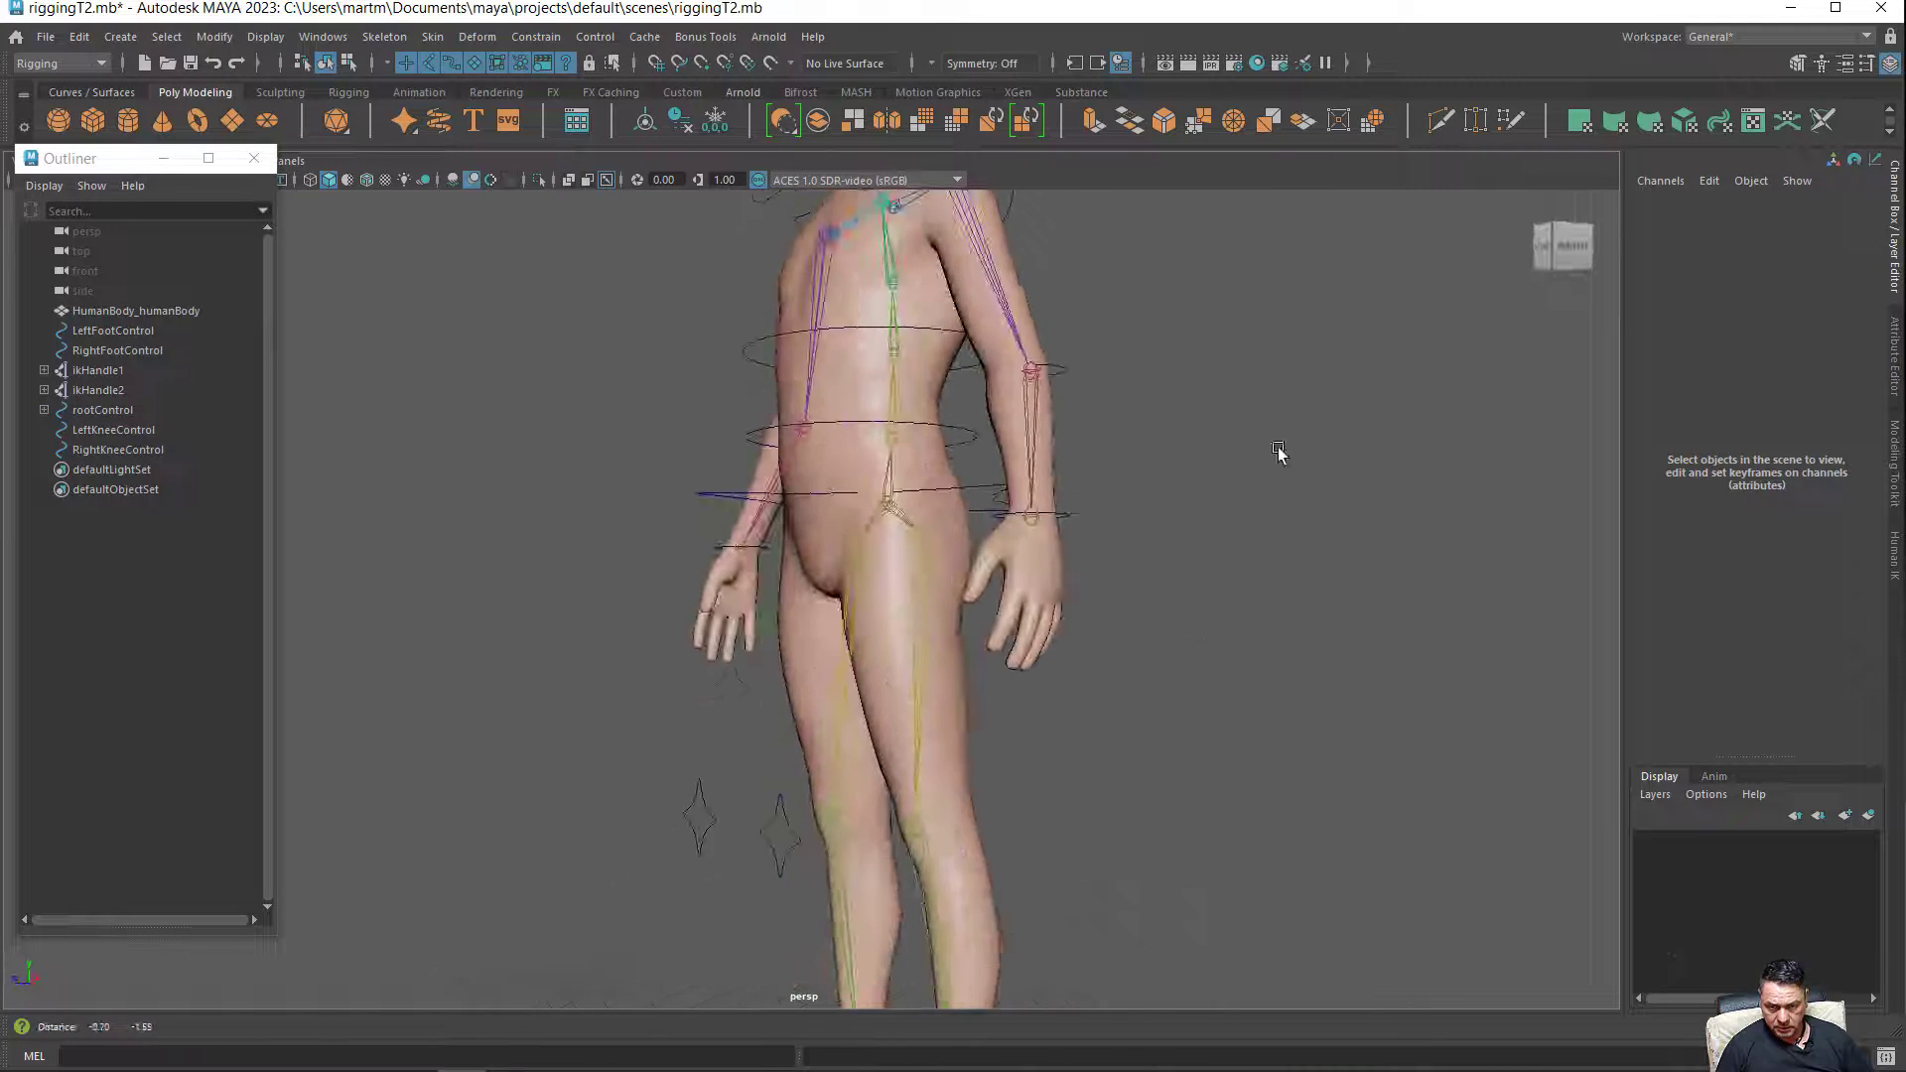
pyautogui.keyDown('alt'); pyautogui.moveTo(1276, 455); pyautogui.dragTo(1276, 335, button='right'); pyautogui.keyUp('alt')
pyautogui.moveTo(1165, 477)
pyautogui.keyDown('alt'); pyautogui.mouseDown()
pyautogui.moveTo(1277, 519)
pyautogui.moveTo(1276, 480)
pyautogui.moveTo(1223, 499)
pyautogui.moveTo(1220, 528)
pyautogui.mouseUp(); pyautogui.keyUp('alt')
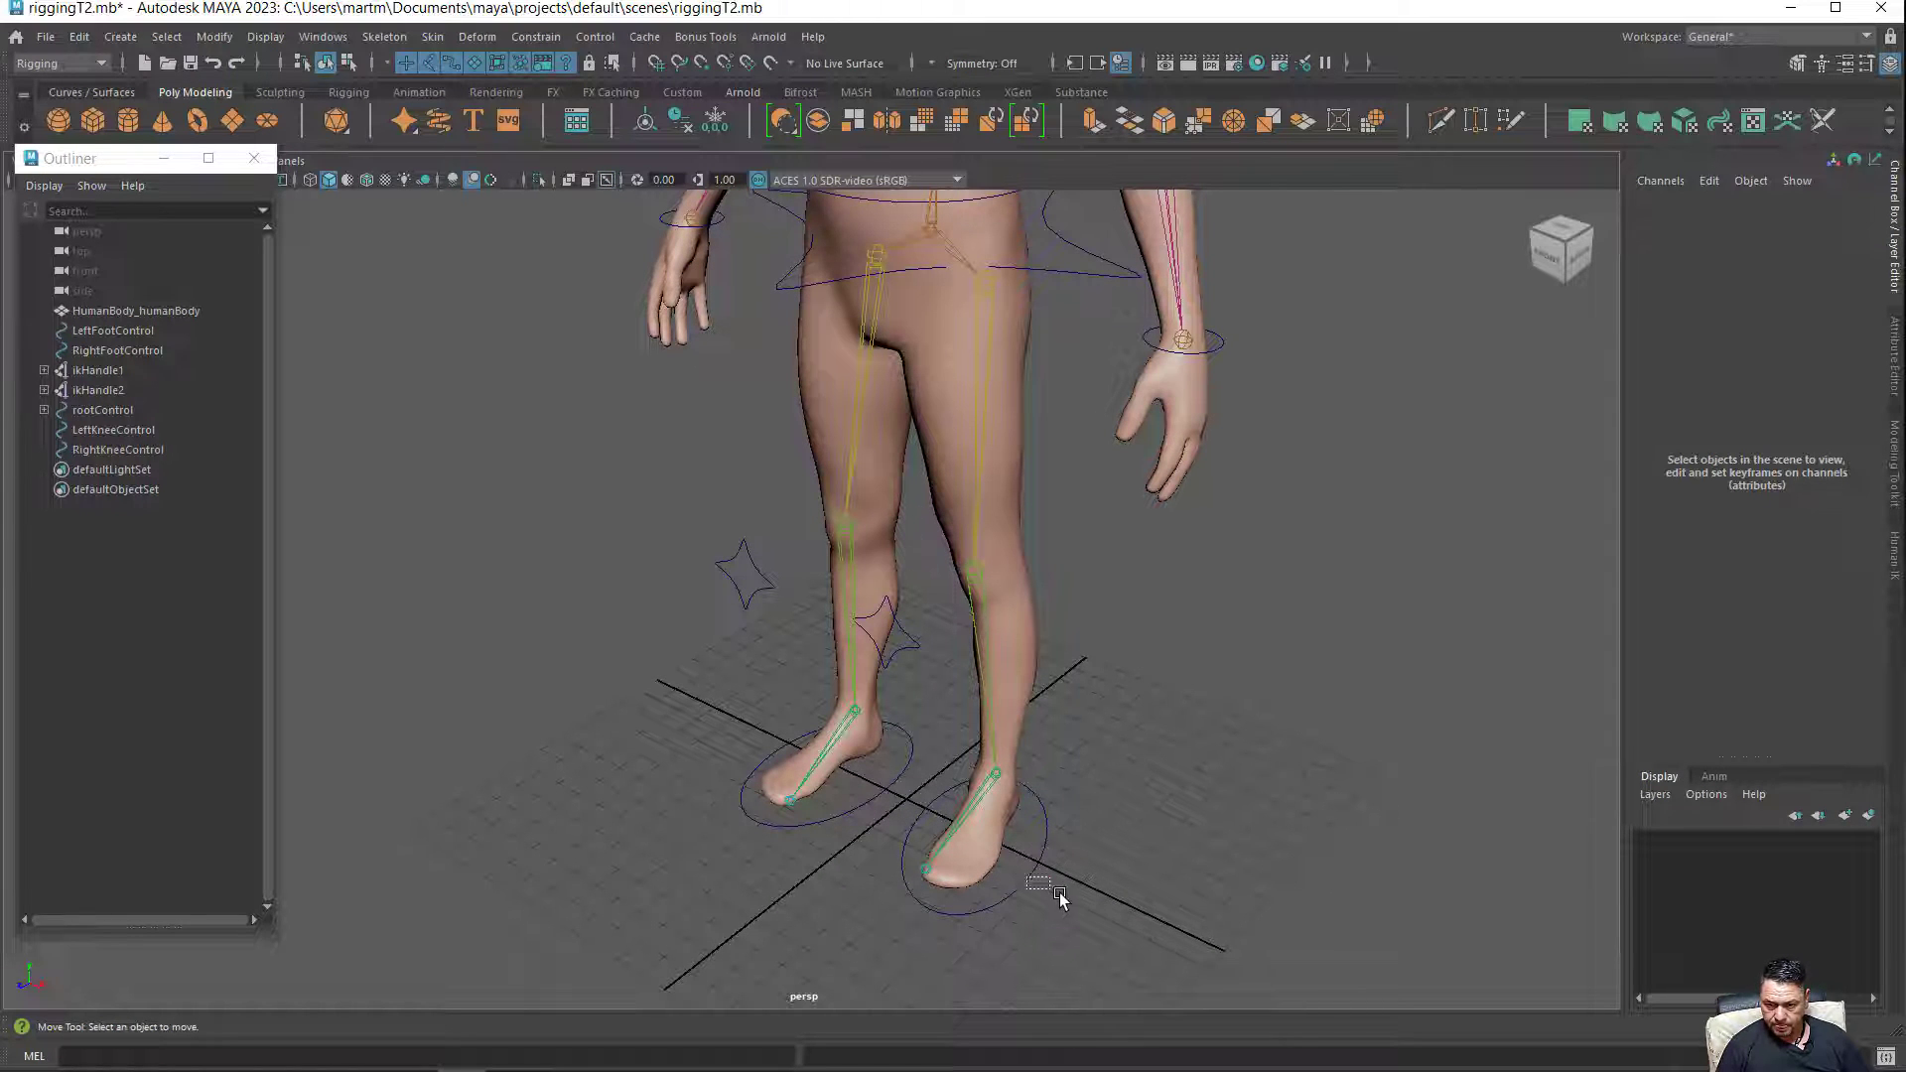
pyautogui.moveTo(1060, 898); pyautogui.dragTo(1067, 900)
pyautogui.moveTo(978, 779); pyautogui.dragTo(967, 754)
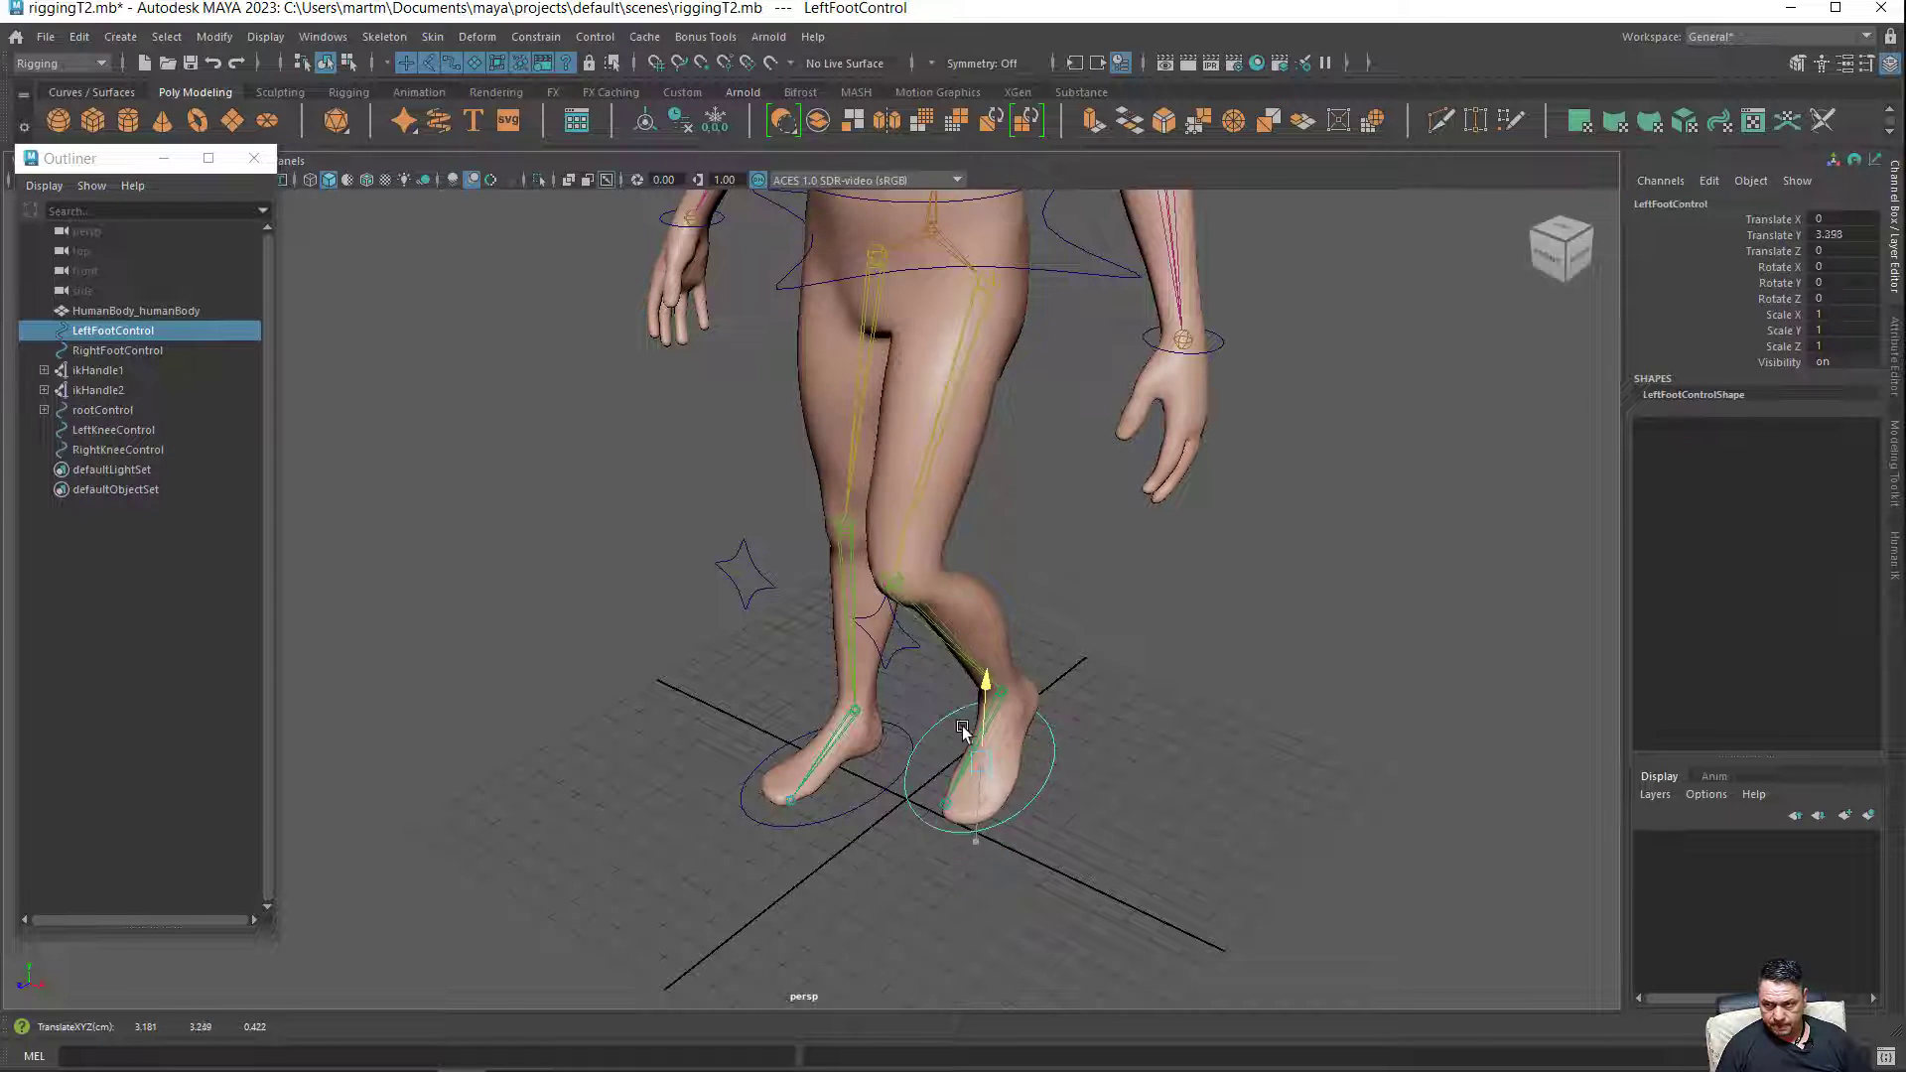
pyautogui.moveTo(967, 754)
pyautogui.mouseDown()
pyautogui.moveTo(1010, 715)
pyautogui.moveTo(953, 809)
pyautogui.moveTo(1030, 787)
pyautogui.mouseUp()
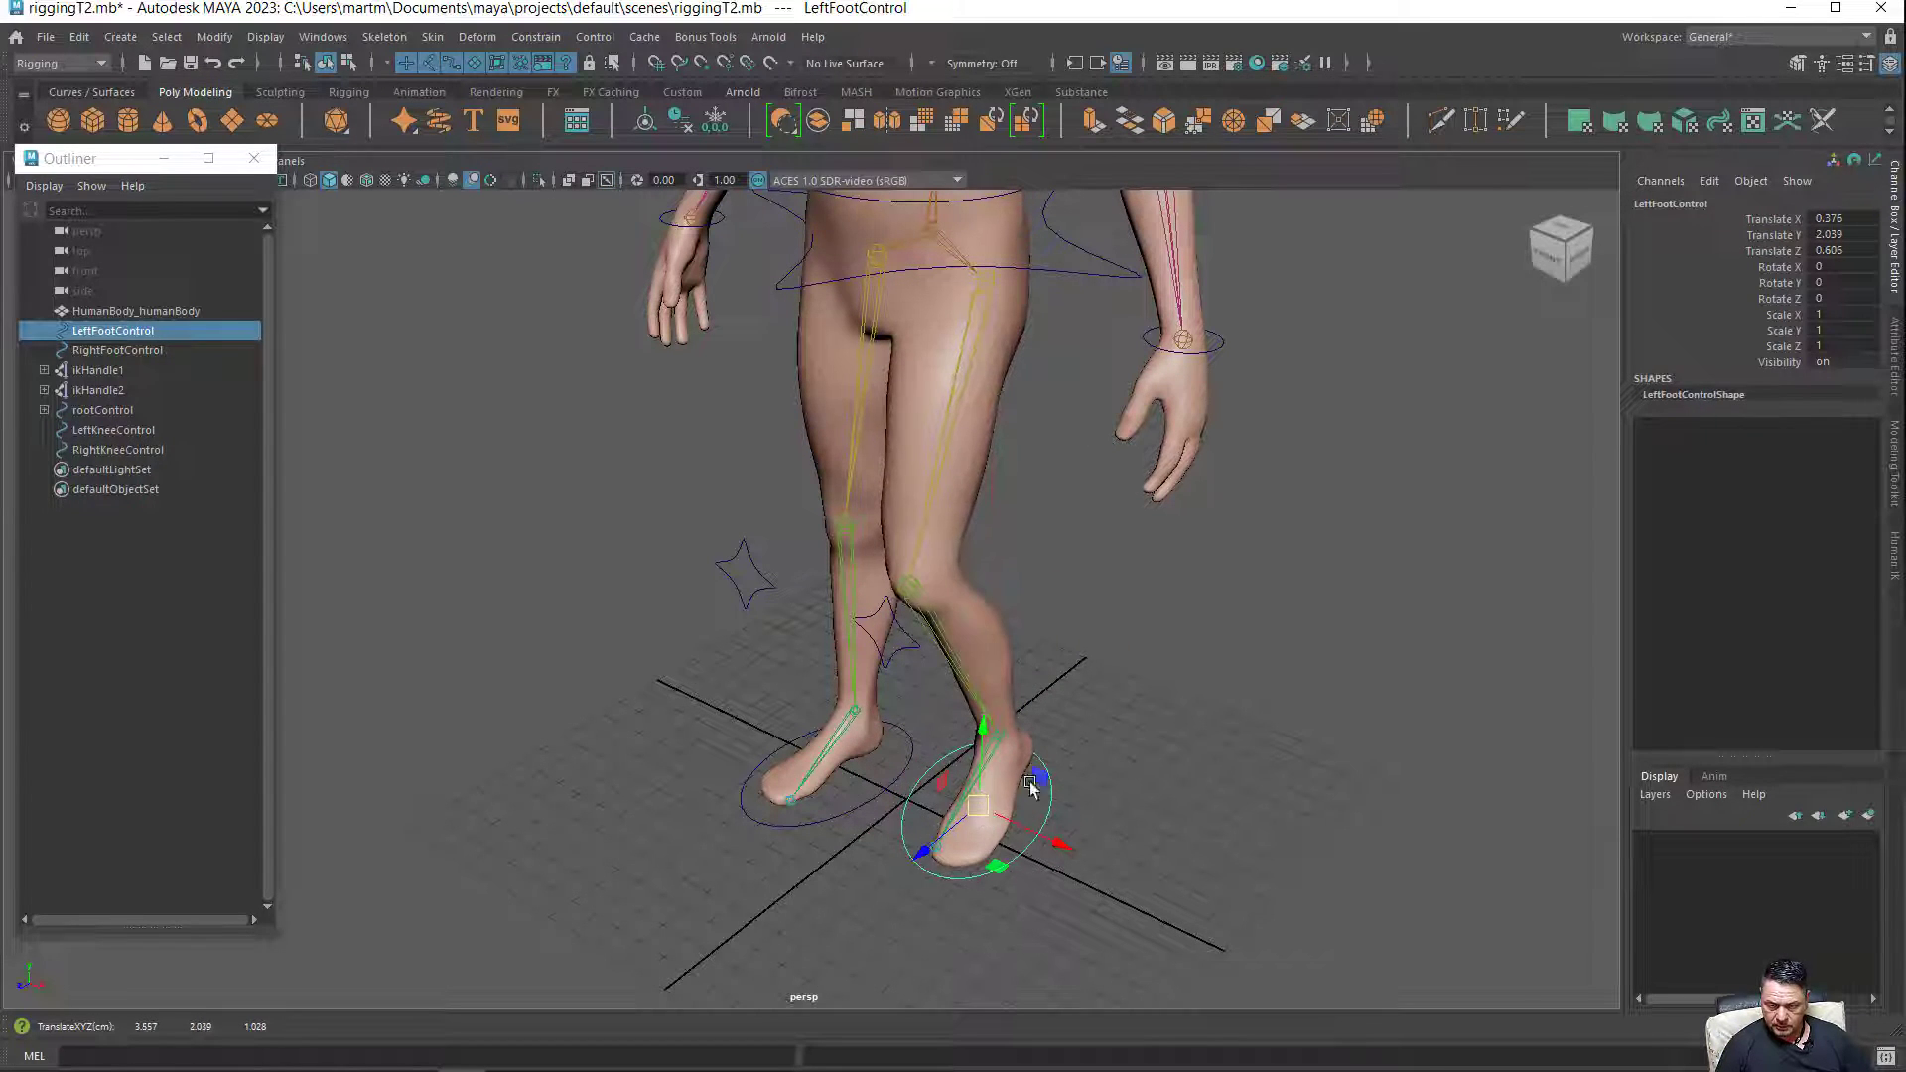
pyautogui.moveTo(1841, 227); pyautogui.dragTo(1834, 251)
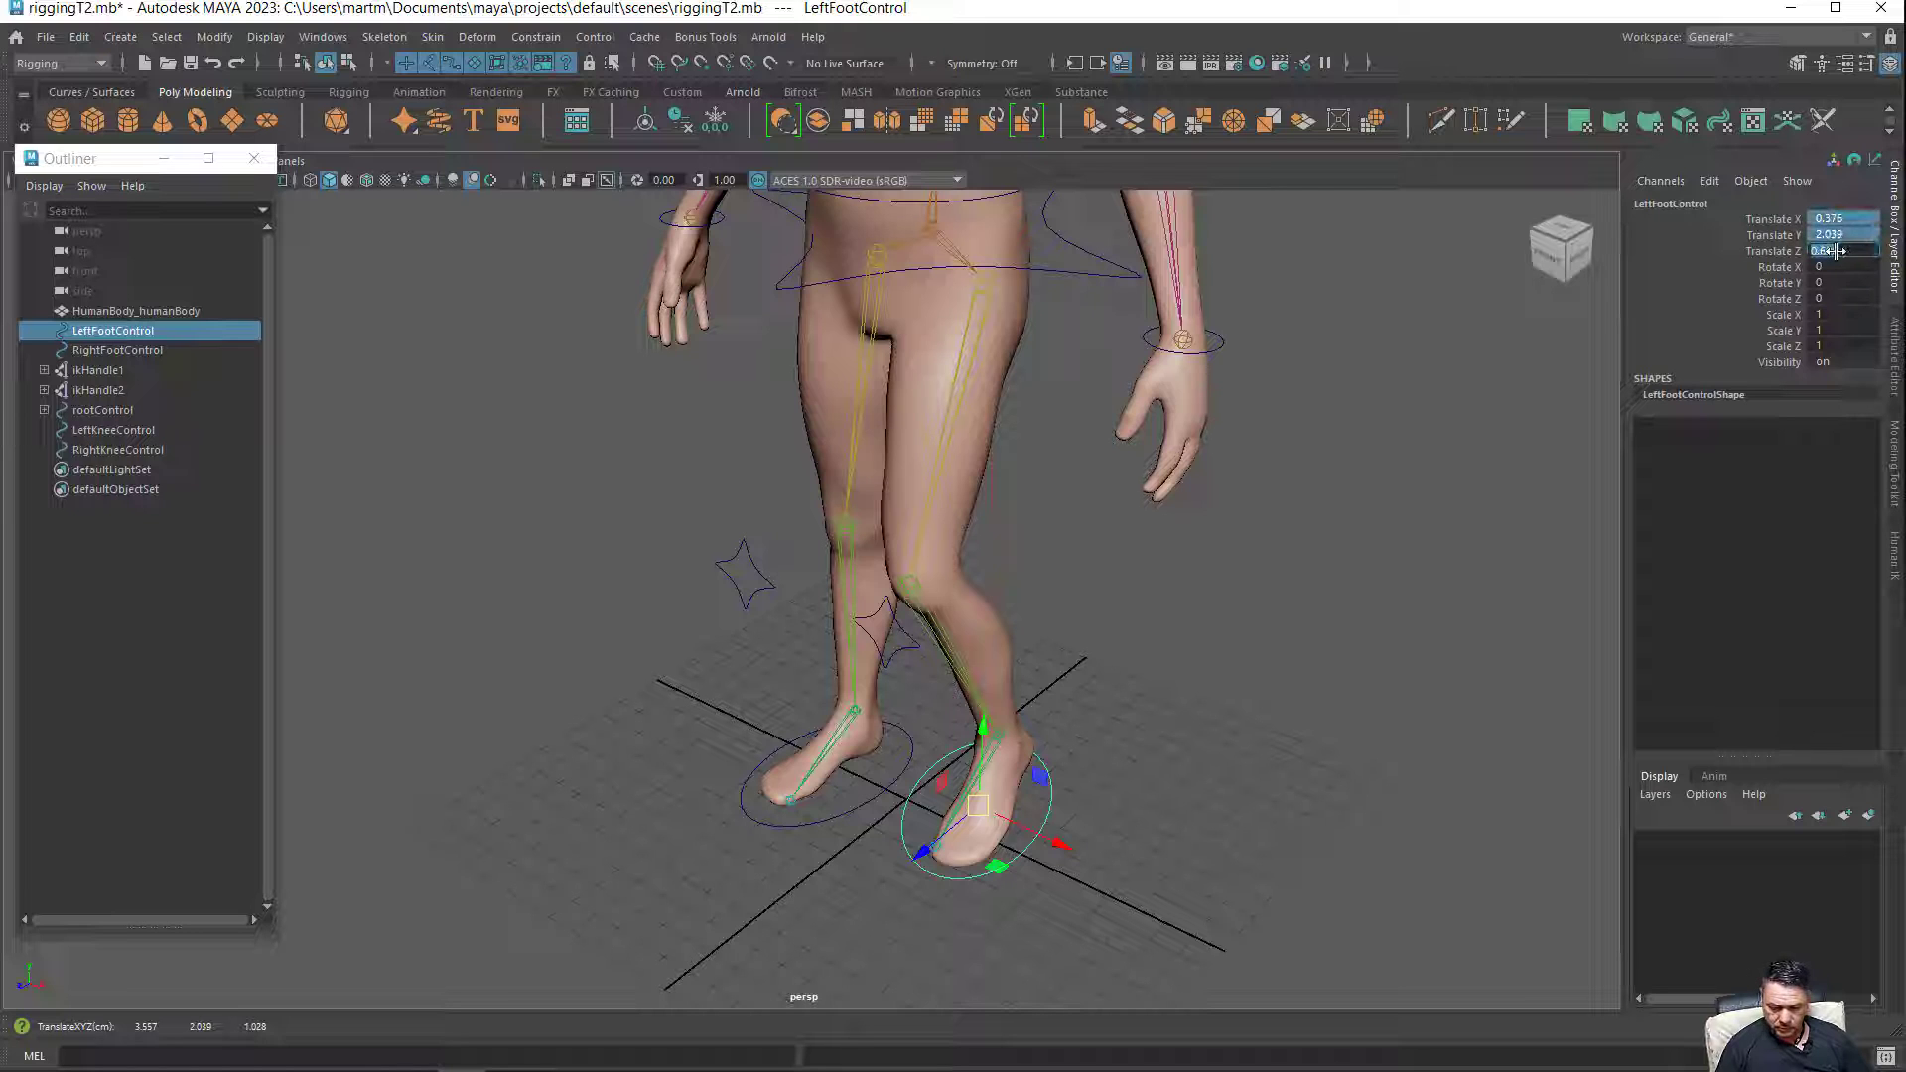
pyautogui.write('0')
pyautogui.press('Return')
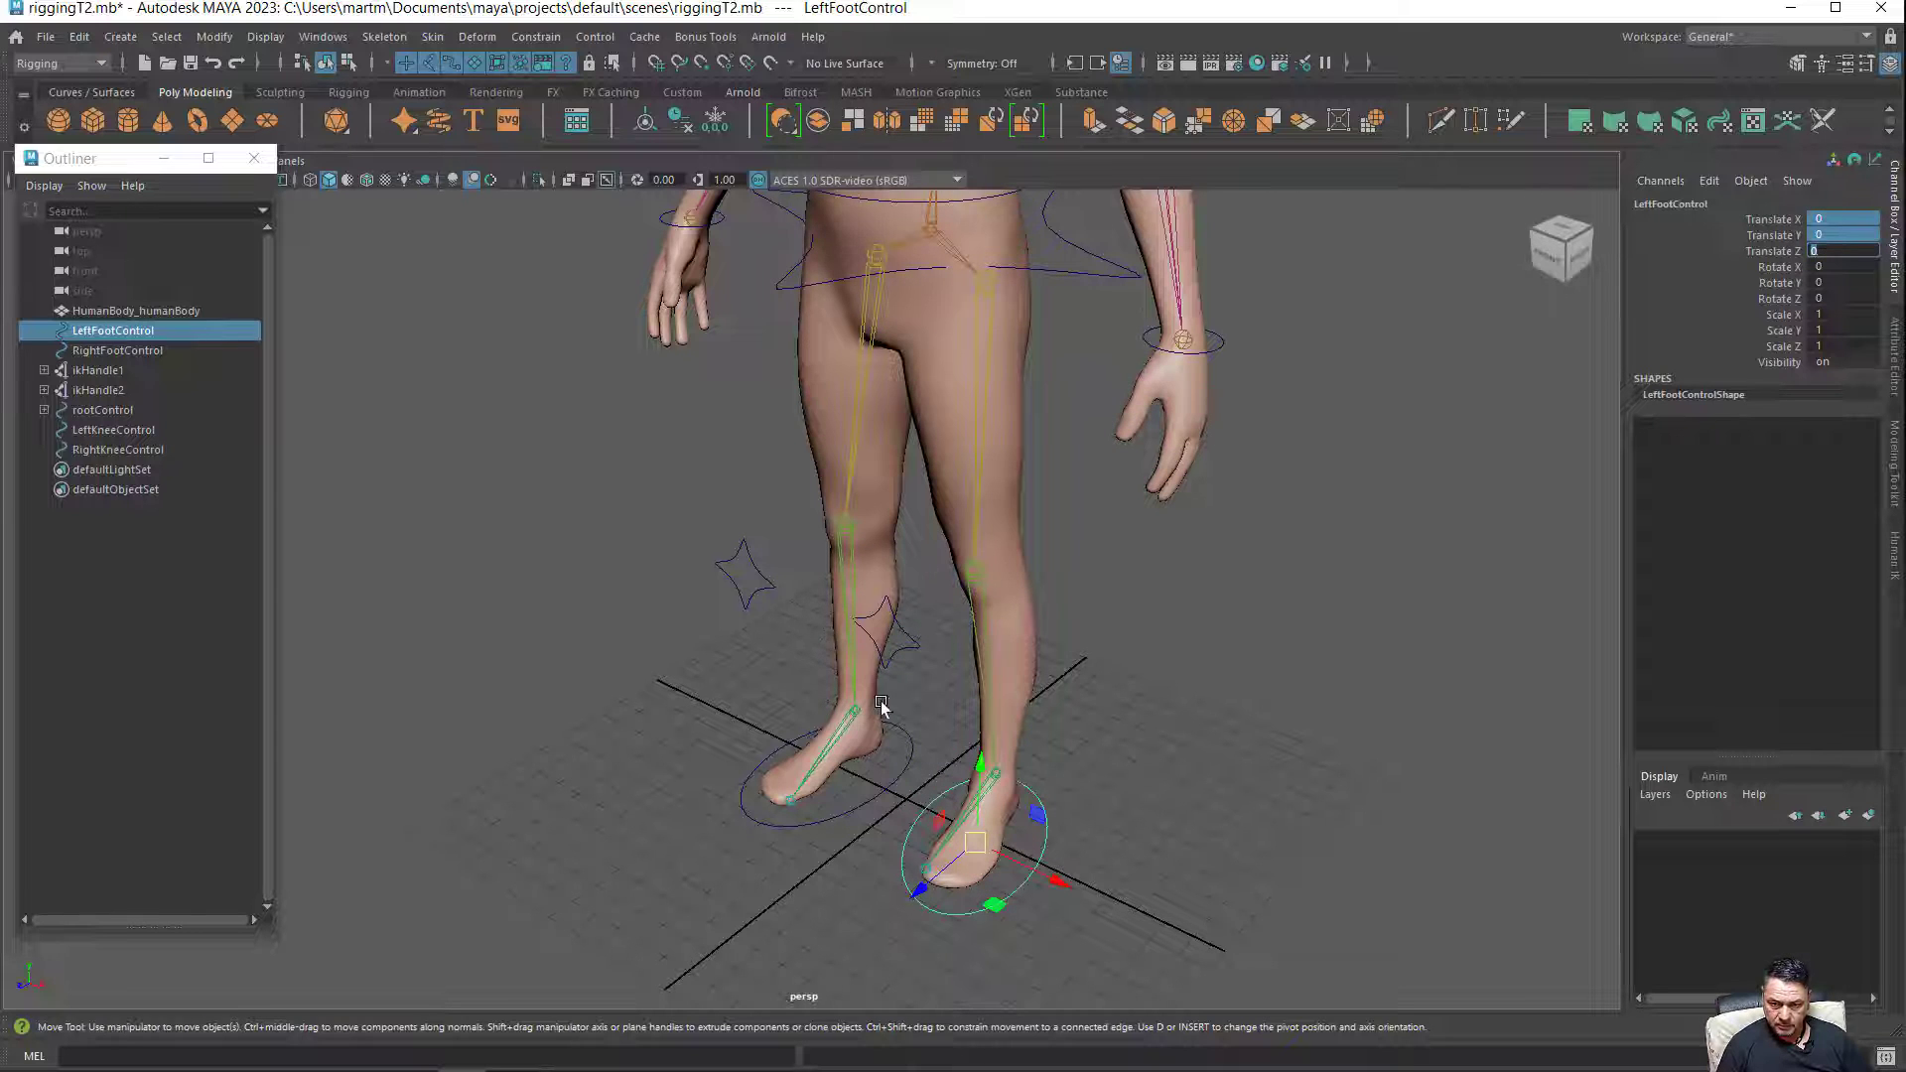
# Lift RightFootControl to test the right knee, then reset its translates to 0.
pyautogui.keyDown('alt'); pyautogui.moveTo(901, 662); pyautogui.dragTo(1002, 677); pyautogui.keyUp('alt')
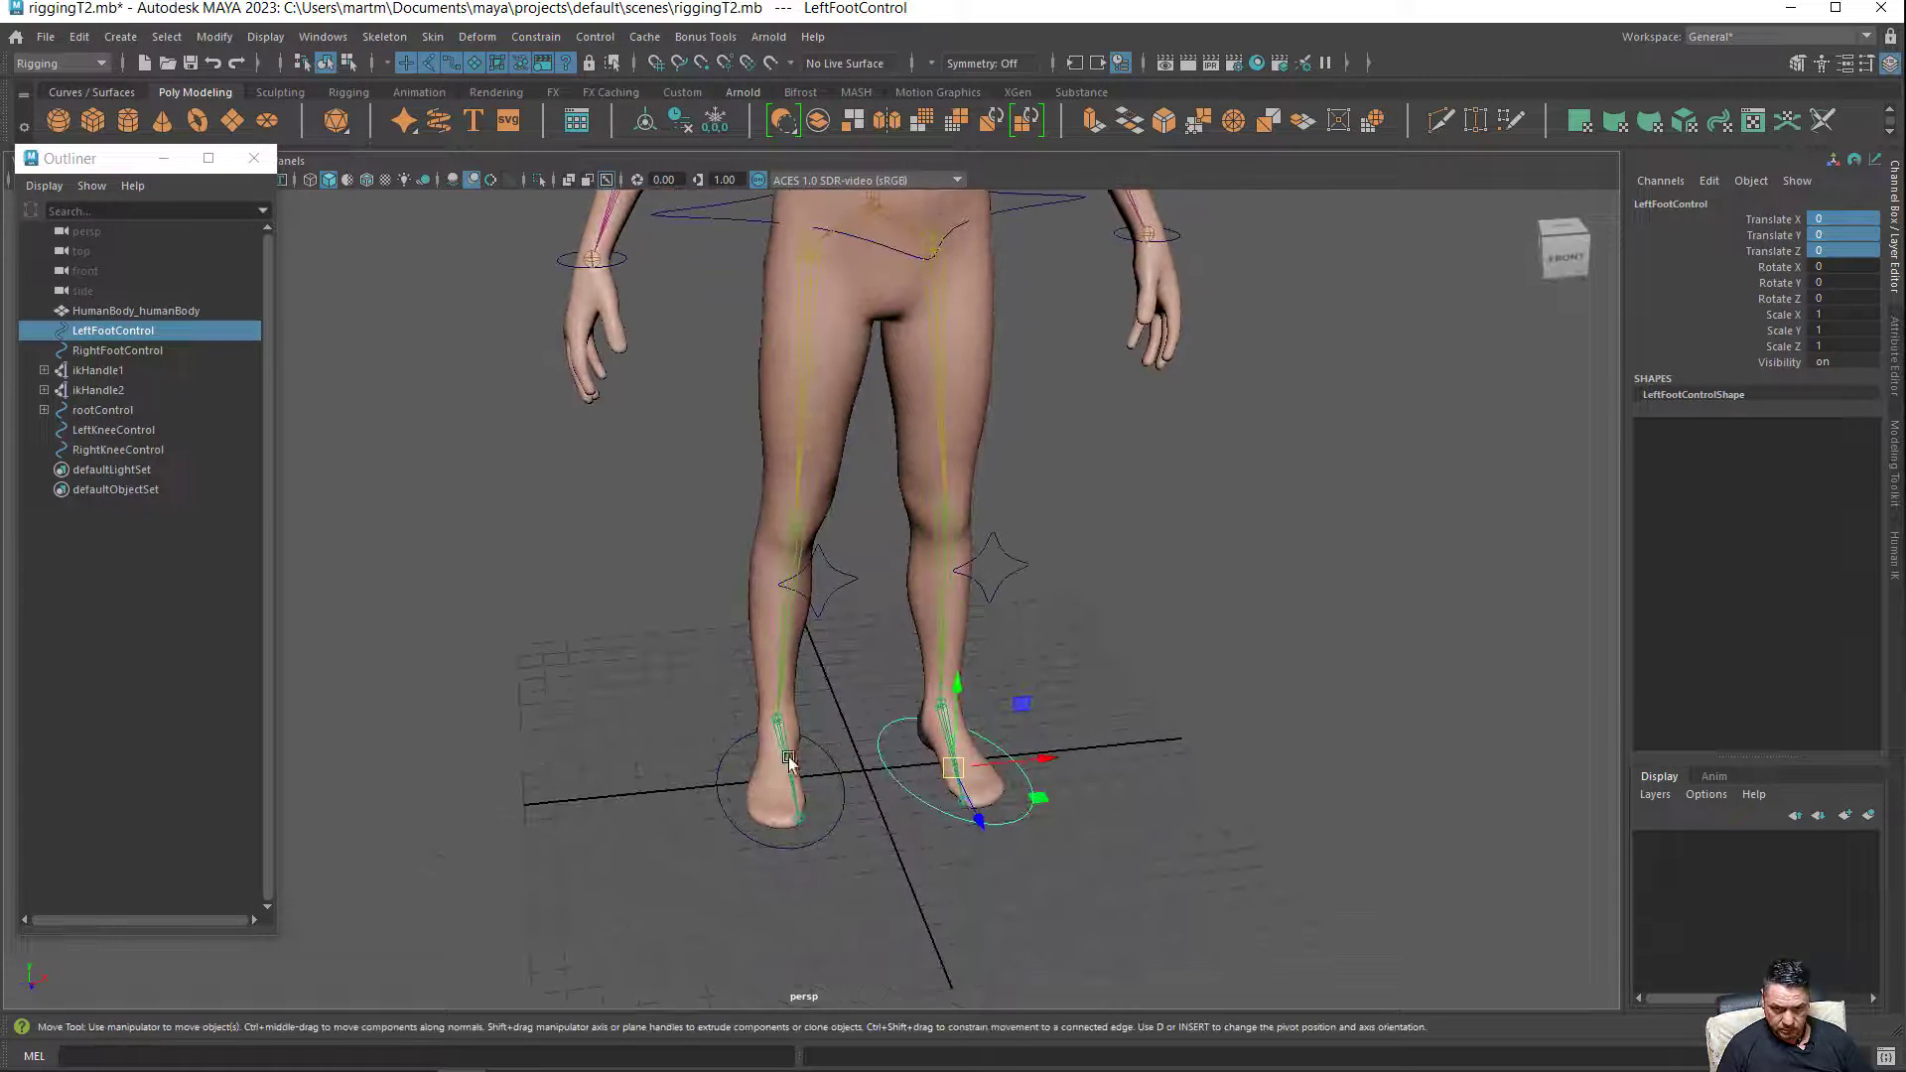
pyautogui.click(844, 866)
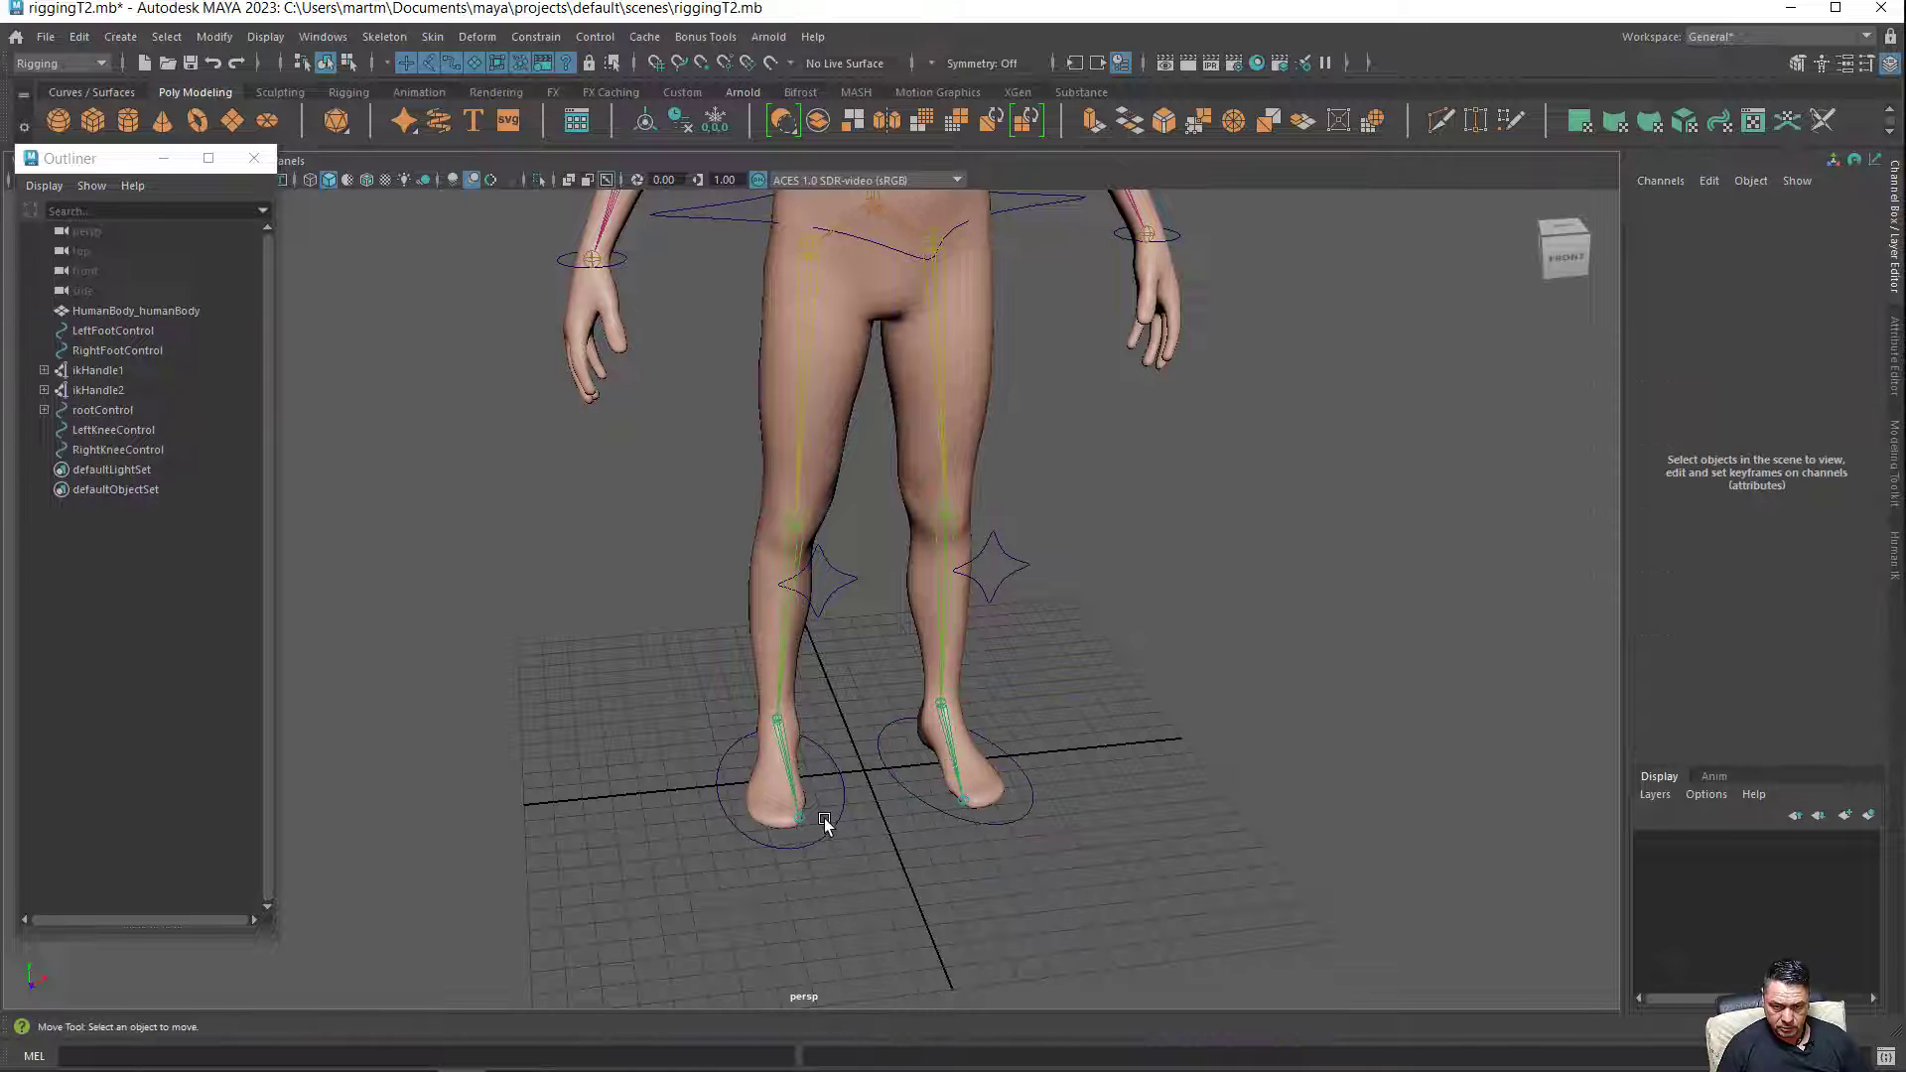
pyautogui.click(834, 834)
pyautogui.moveTo(789, 789)
pyautogui.mouseDown()
pyautogui.moveTo(747, 702)
pyautogui.moveTo(762, 677)
pyautogui.moveTo(723, 688)
pyautogui.mouseUp()
pyautogui.moveTo(1852, 218); pyautogui.dragTo(1859, 262)
pyautogui.click(1859, 264)
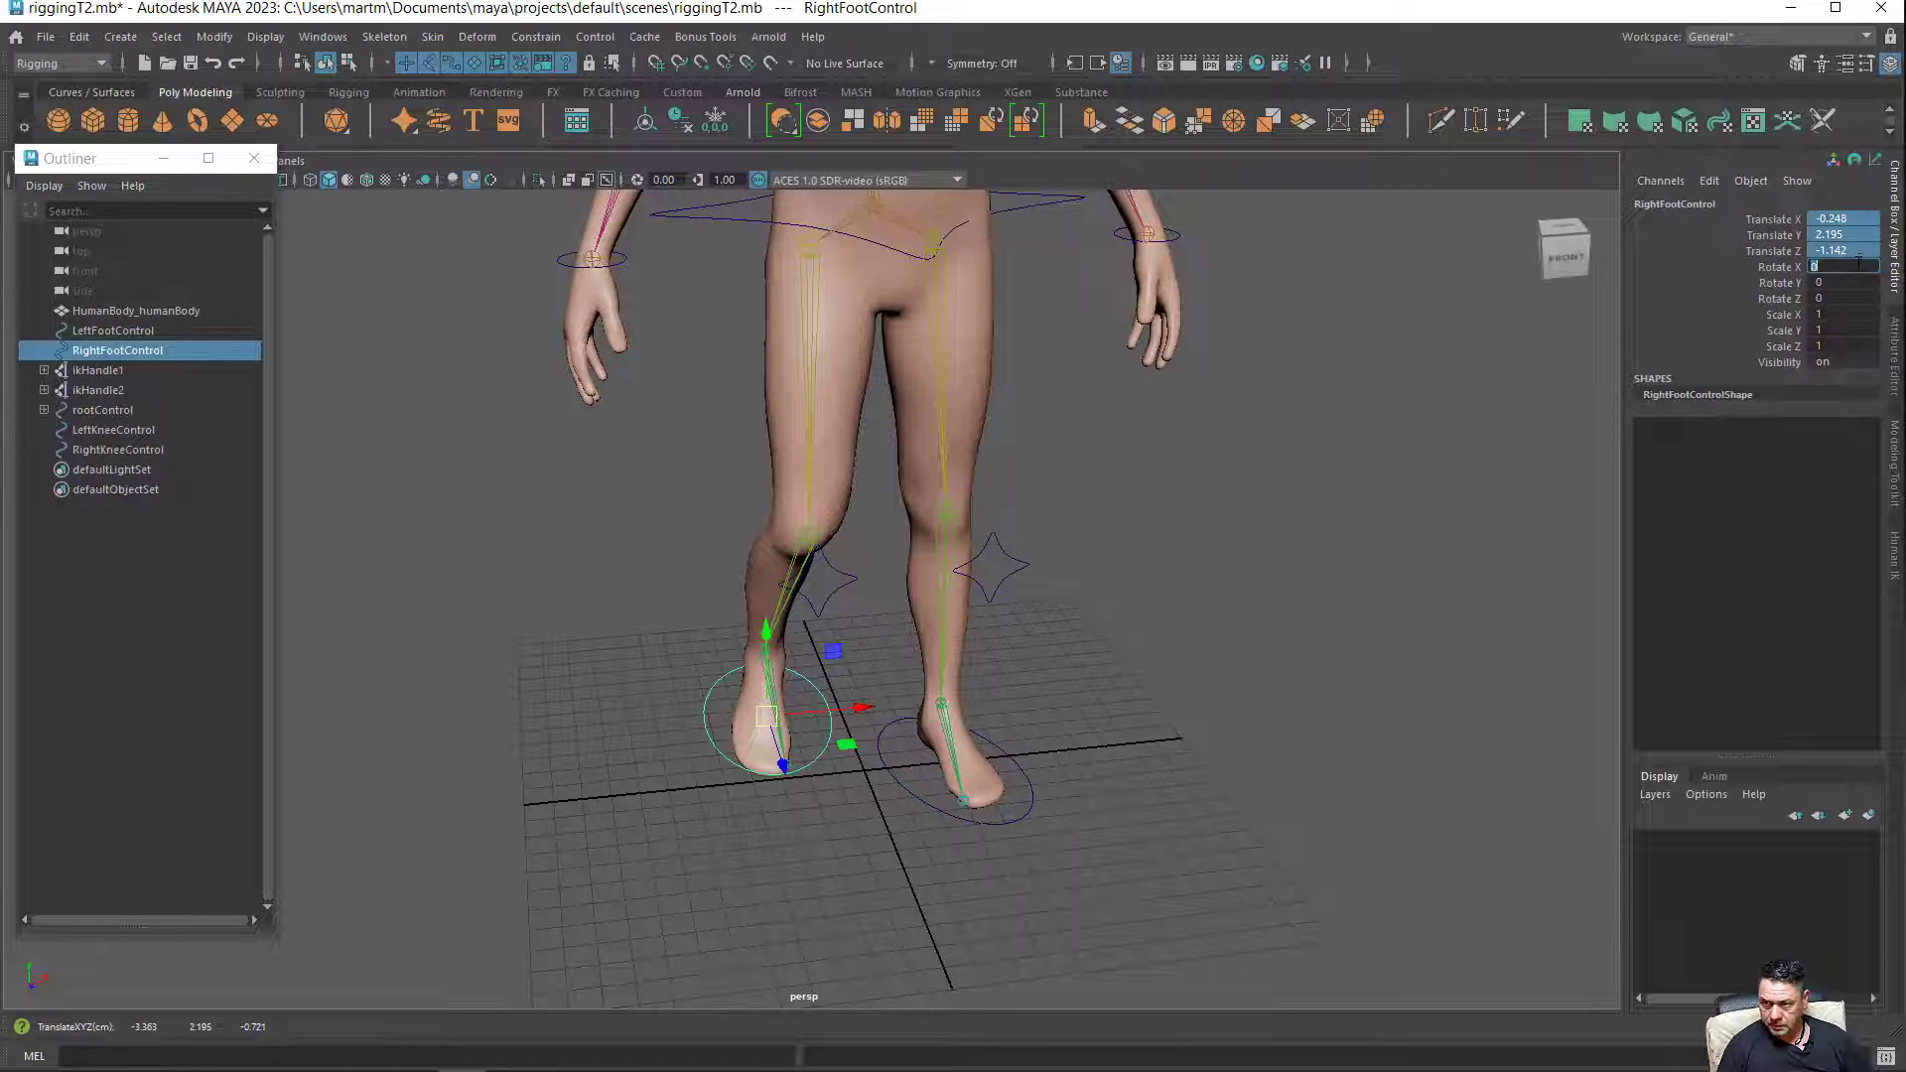
pyautogui.press('Return')
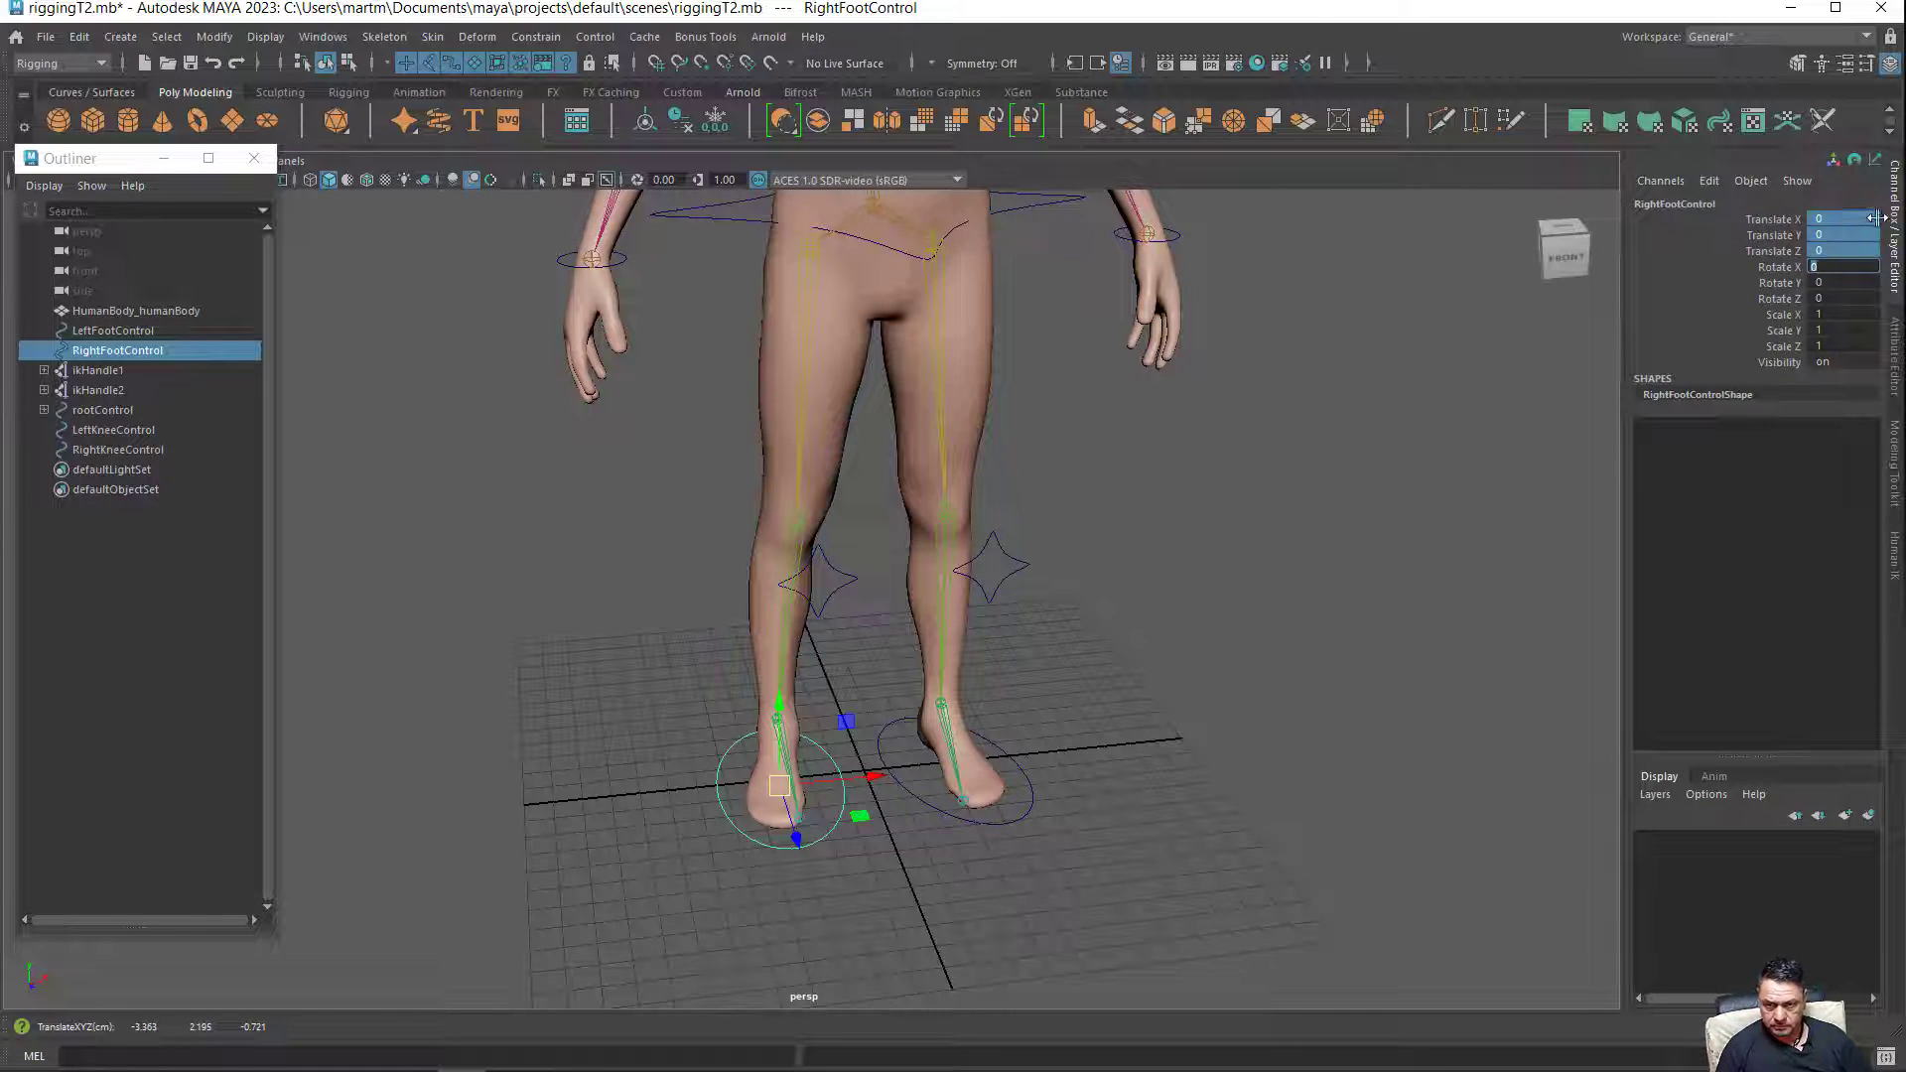
pyautogui.moveTo(1143, 536)
pyautogui.keyDown('alt'); pyautogui.mouseDown()
pyautogui.moveTo(1089, 476)
pyautogui.moveTo(1097, 565)
pyautogui.moveTo(1135, 622)
pyautogui.mouseUp(); pyautogui.keyUp('alt')
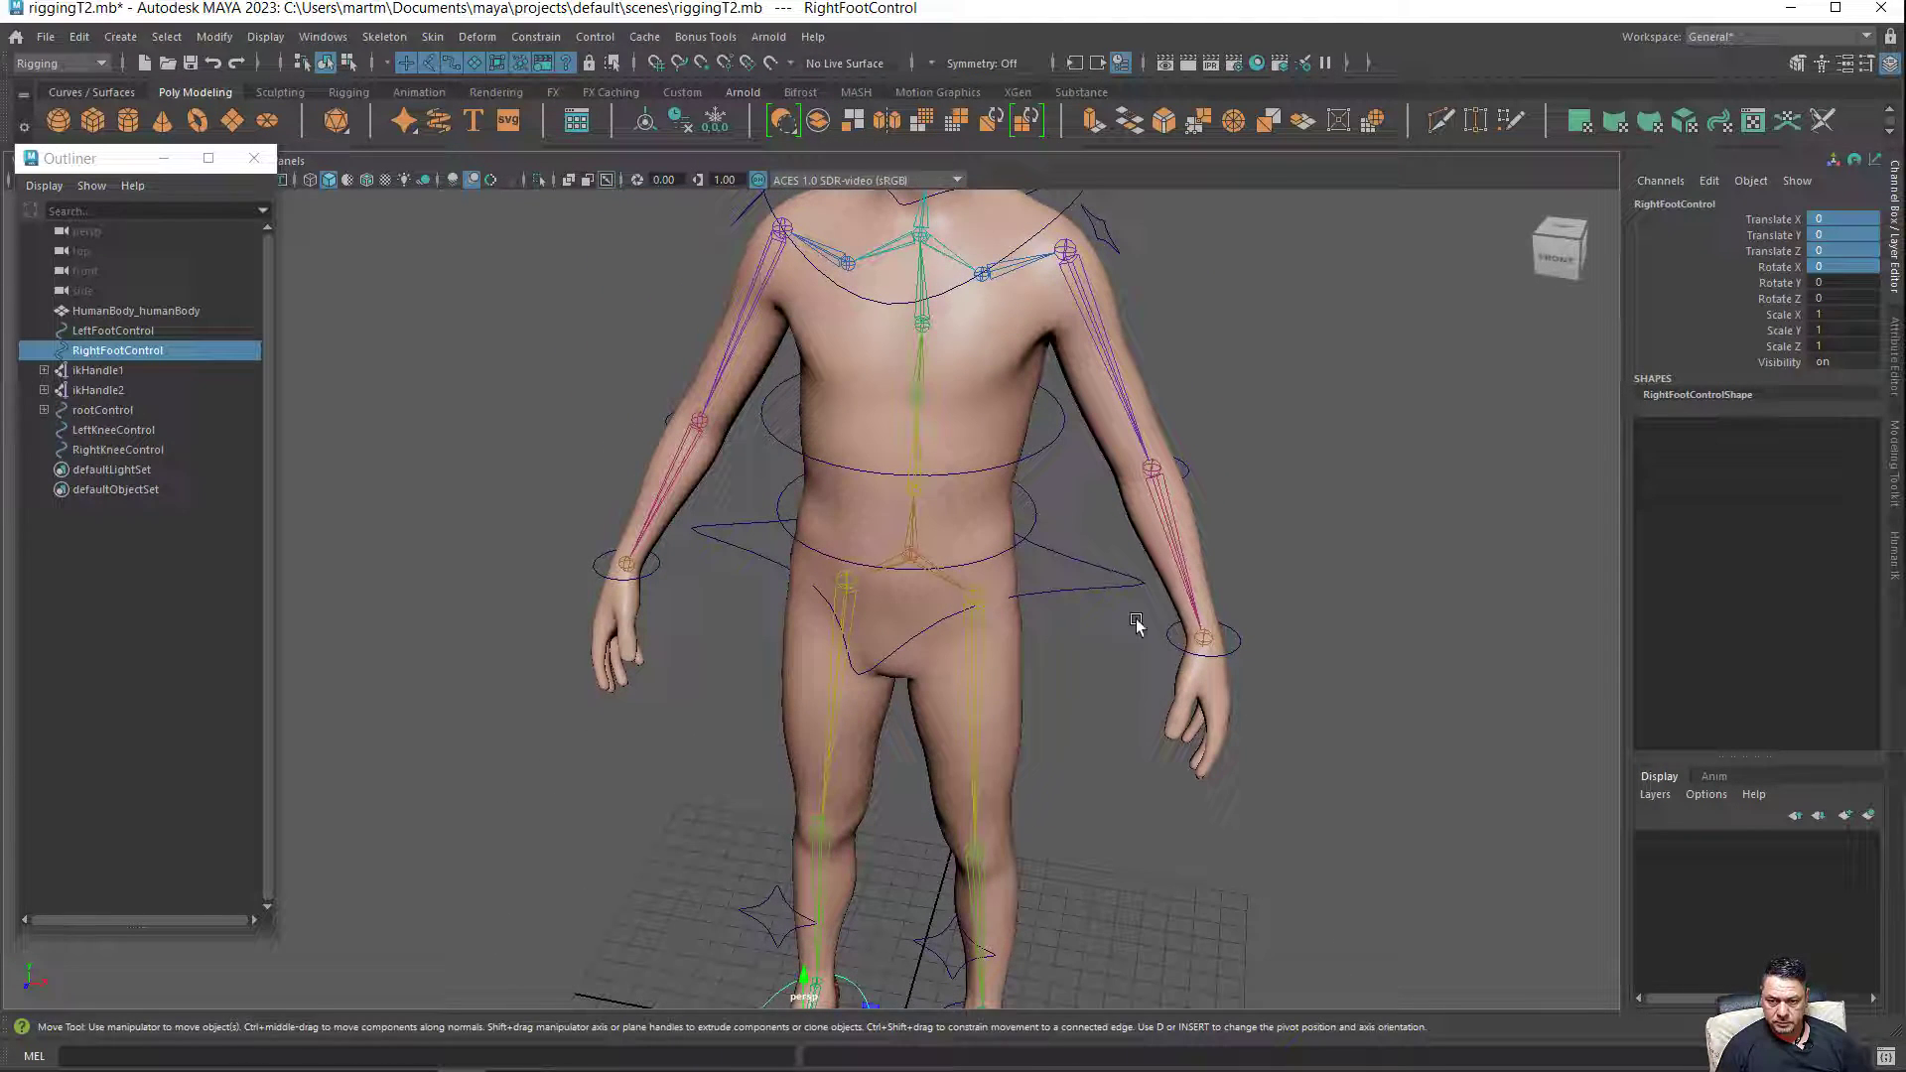
# Bend the lower spine with LowSpineControl, then reset its Rotate X to 0.
pyautogui.click(989, 558)
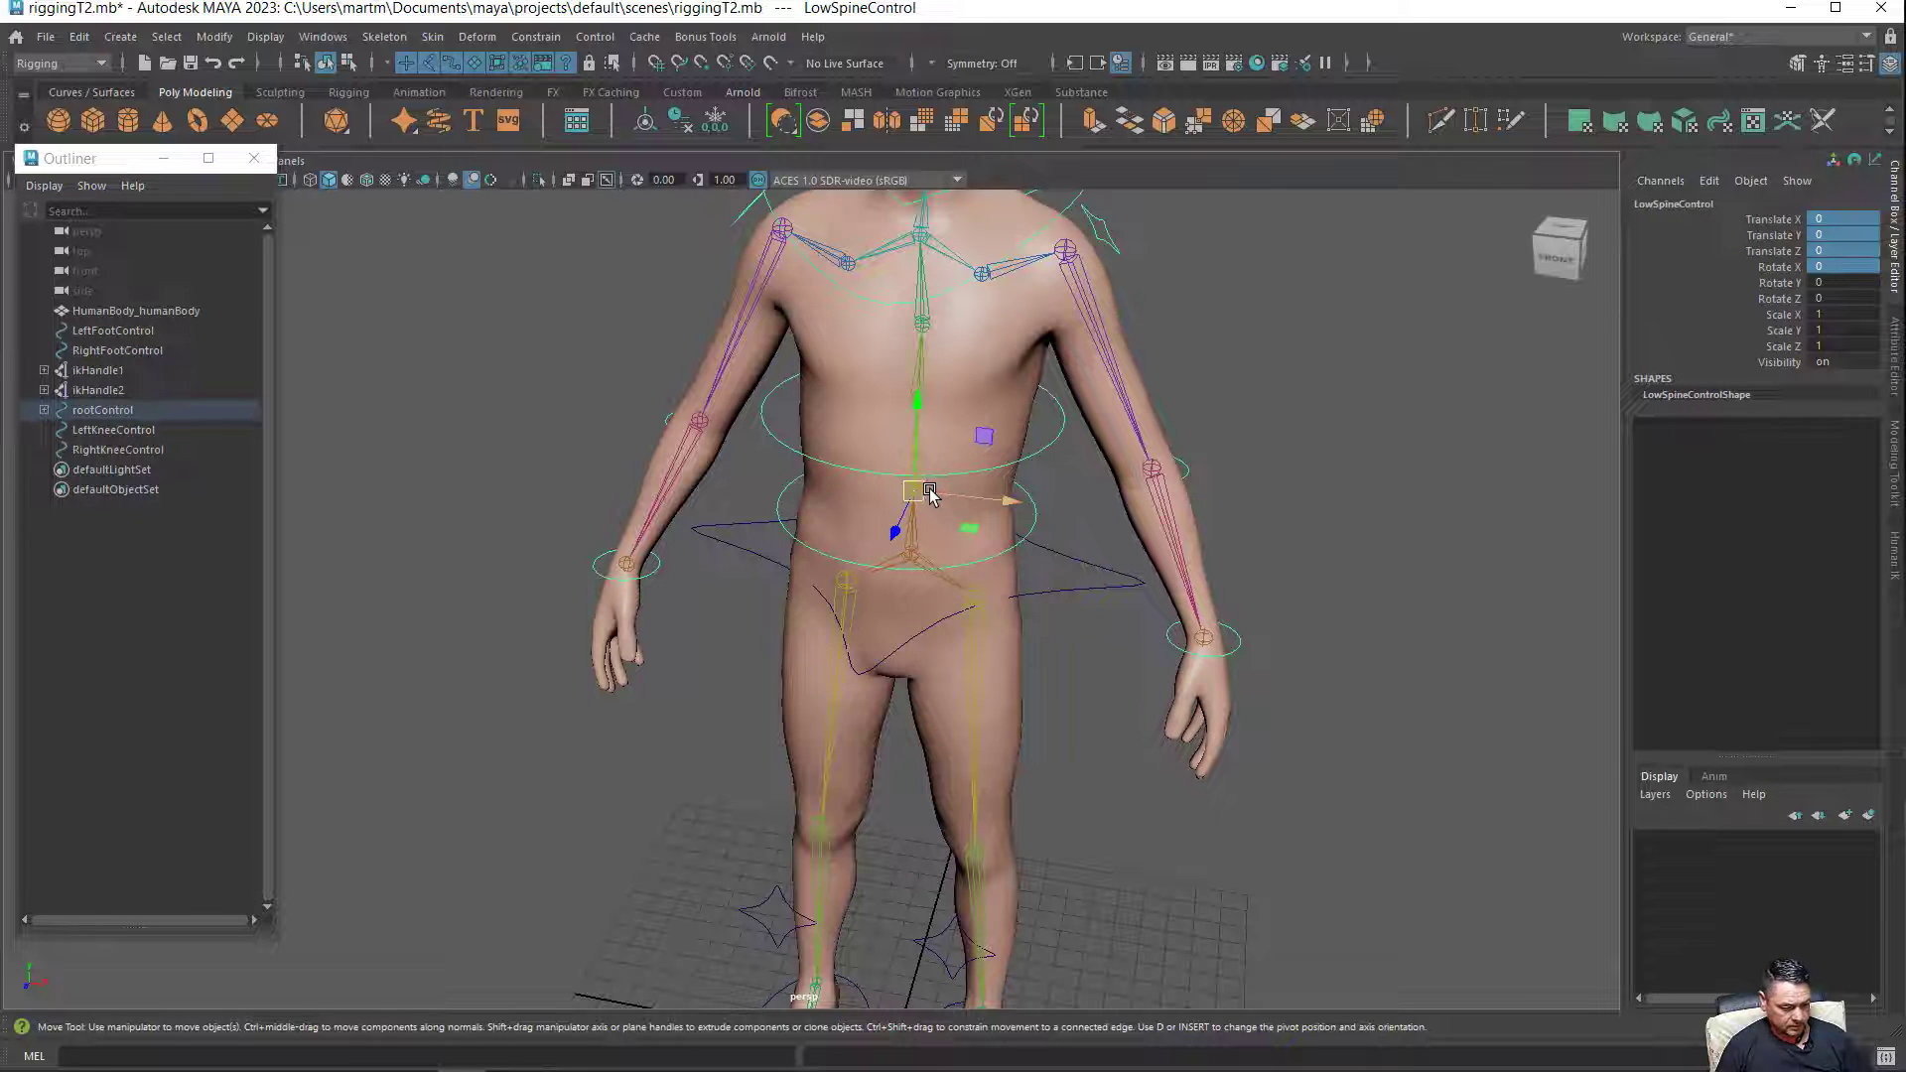
pyautogui.press('e')
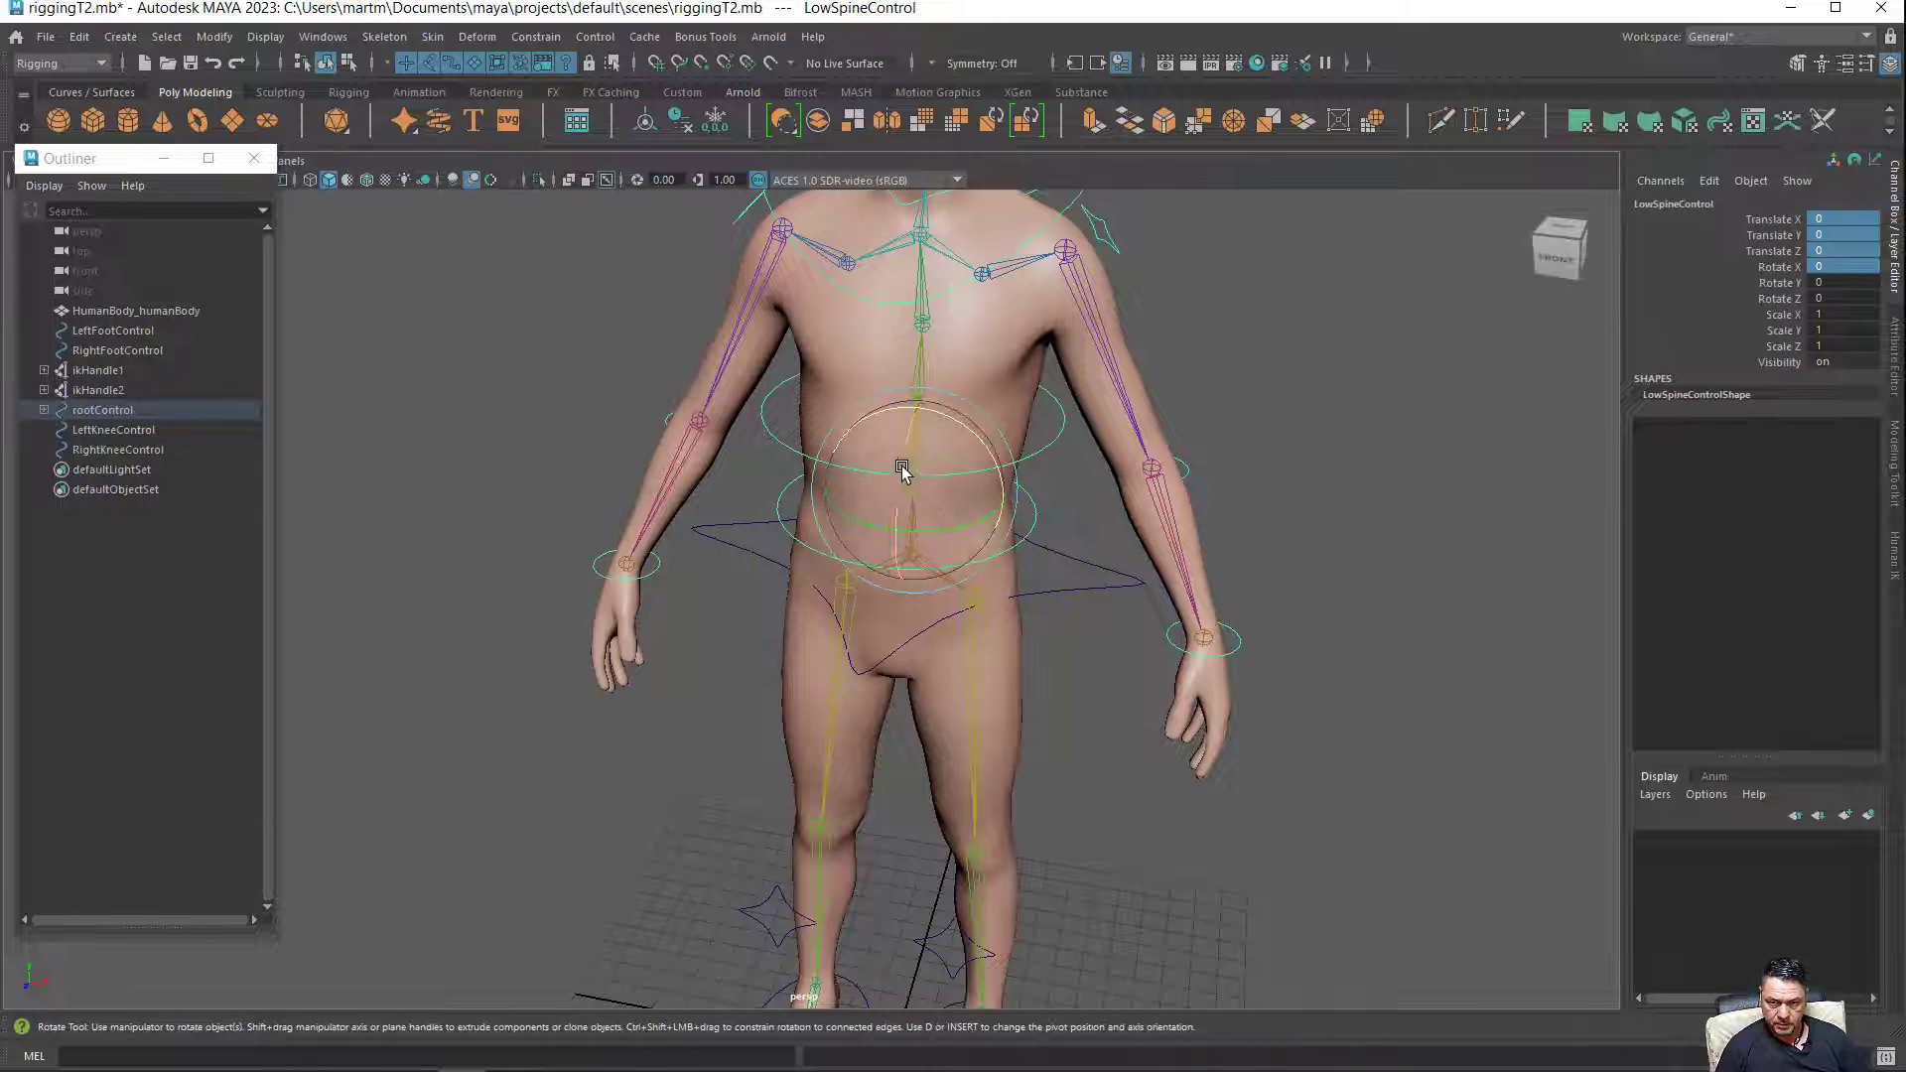
pyautogui.moveTo(905, 468)
pyautogui.mouseDown()
pyautogui.moveTo(864, 540)
pyautogui.moveTo(898, 451)
pyautogui.mouseUp()
pyautogui.keyDown('alt'); pyautogui.moveTo(1145, 520); pyautogui.dragTo(1747, 281); pyautogui.keyUp('alt')
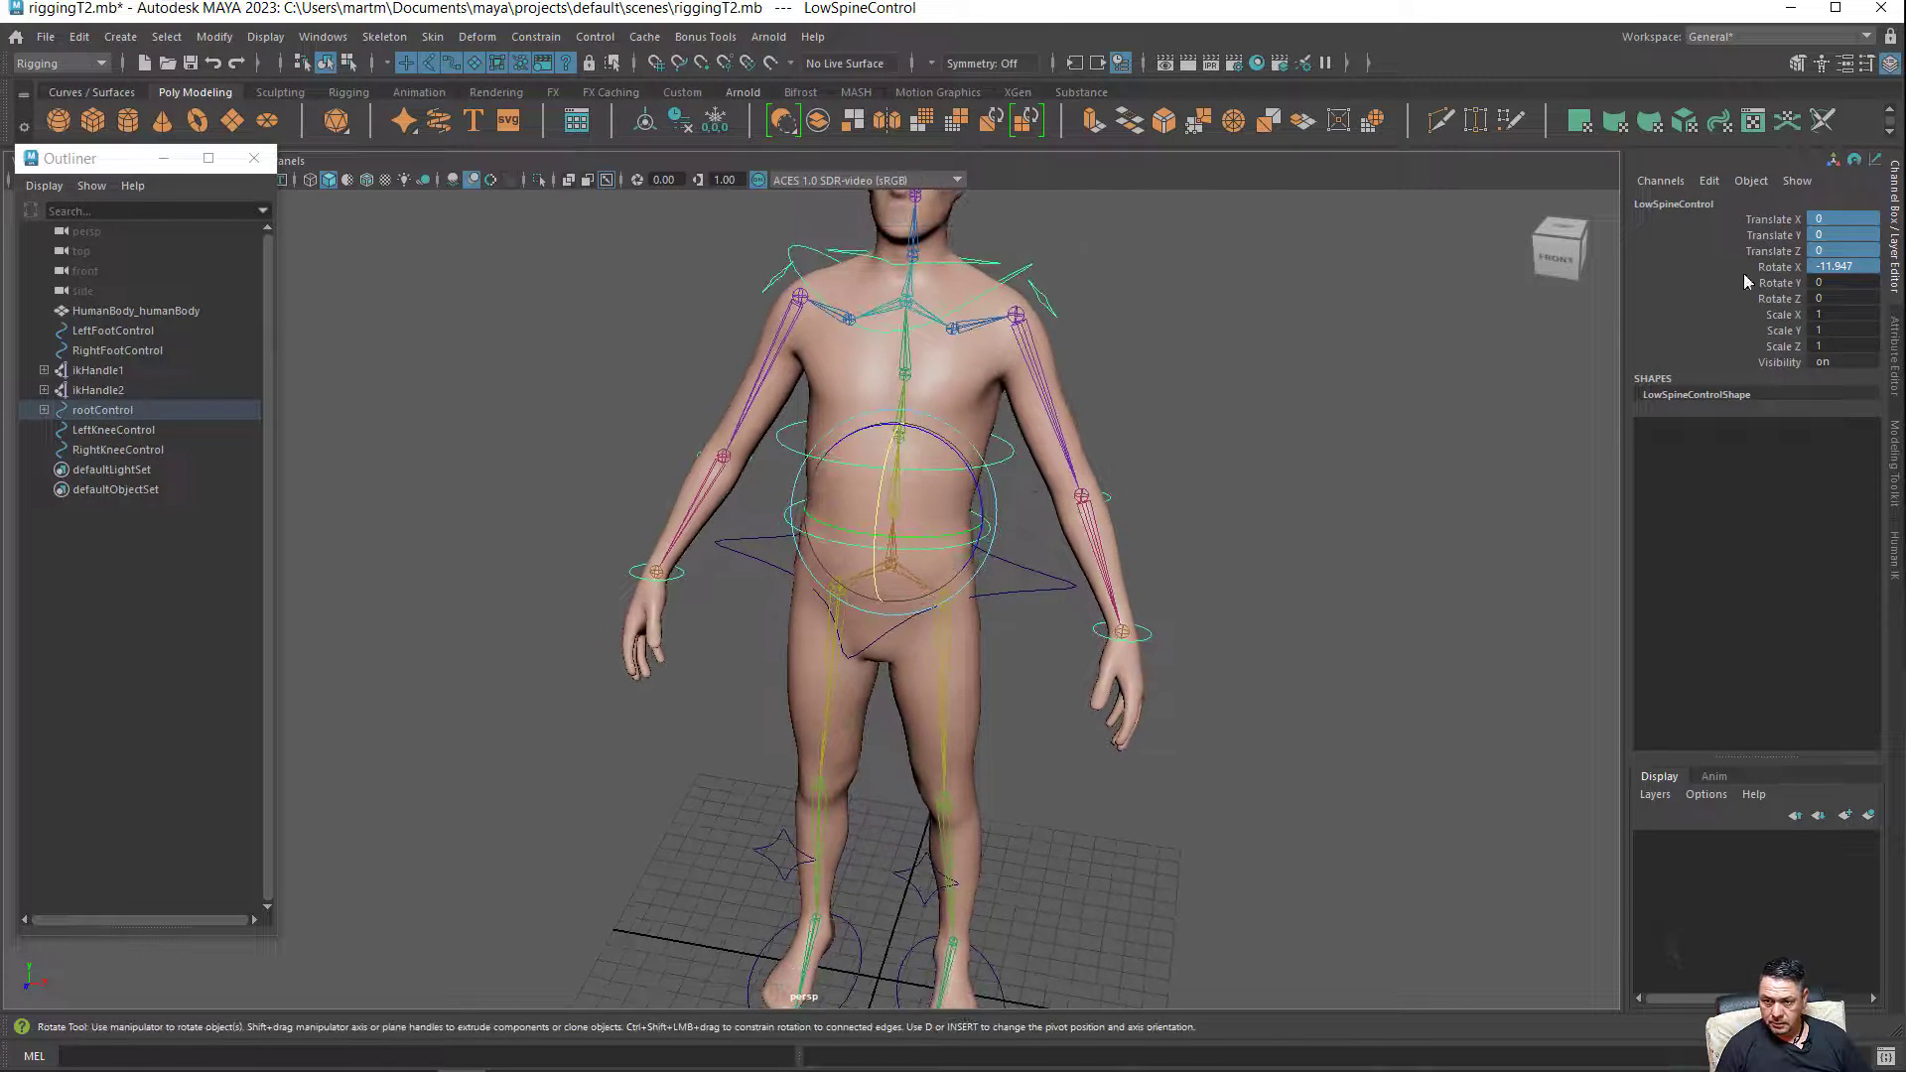
pyautogui.doubleClick(1836, 265)
pyautogui.write('0')
pyautogui.press('Return')
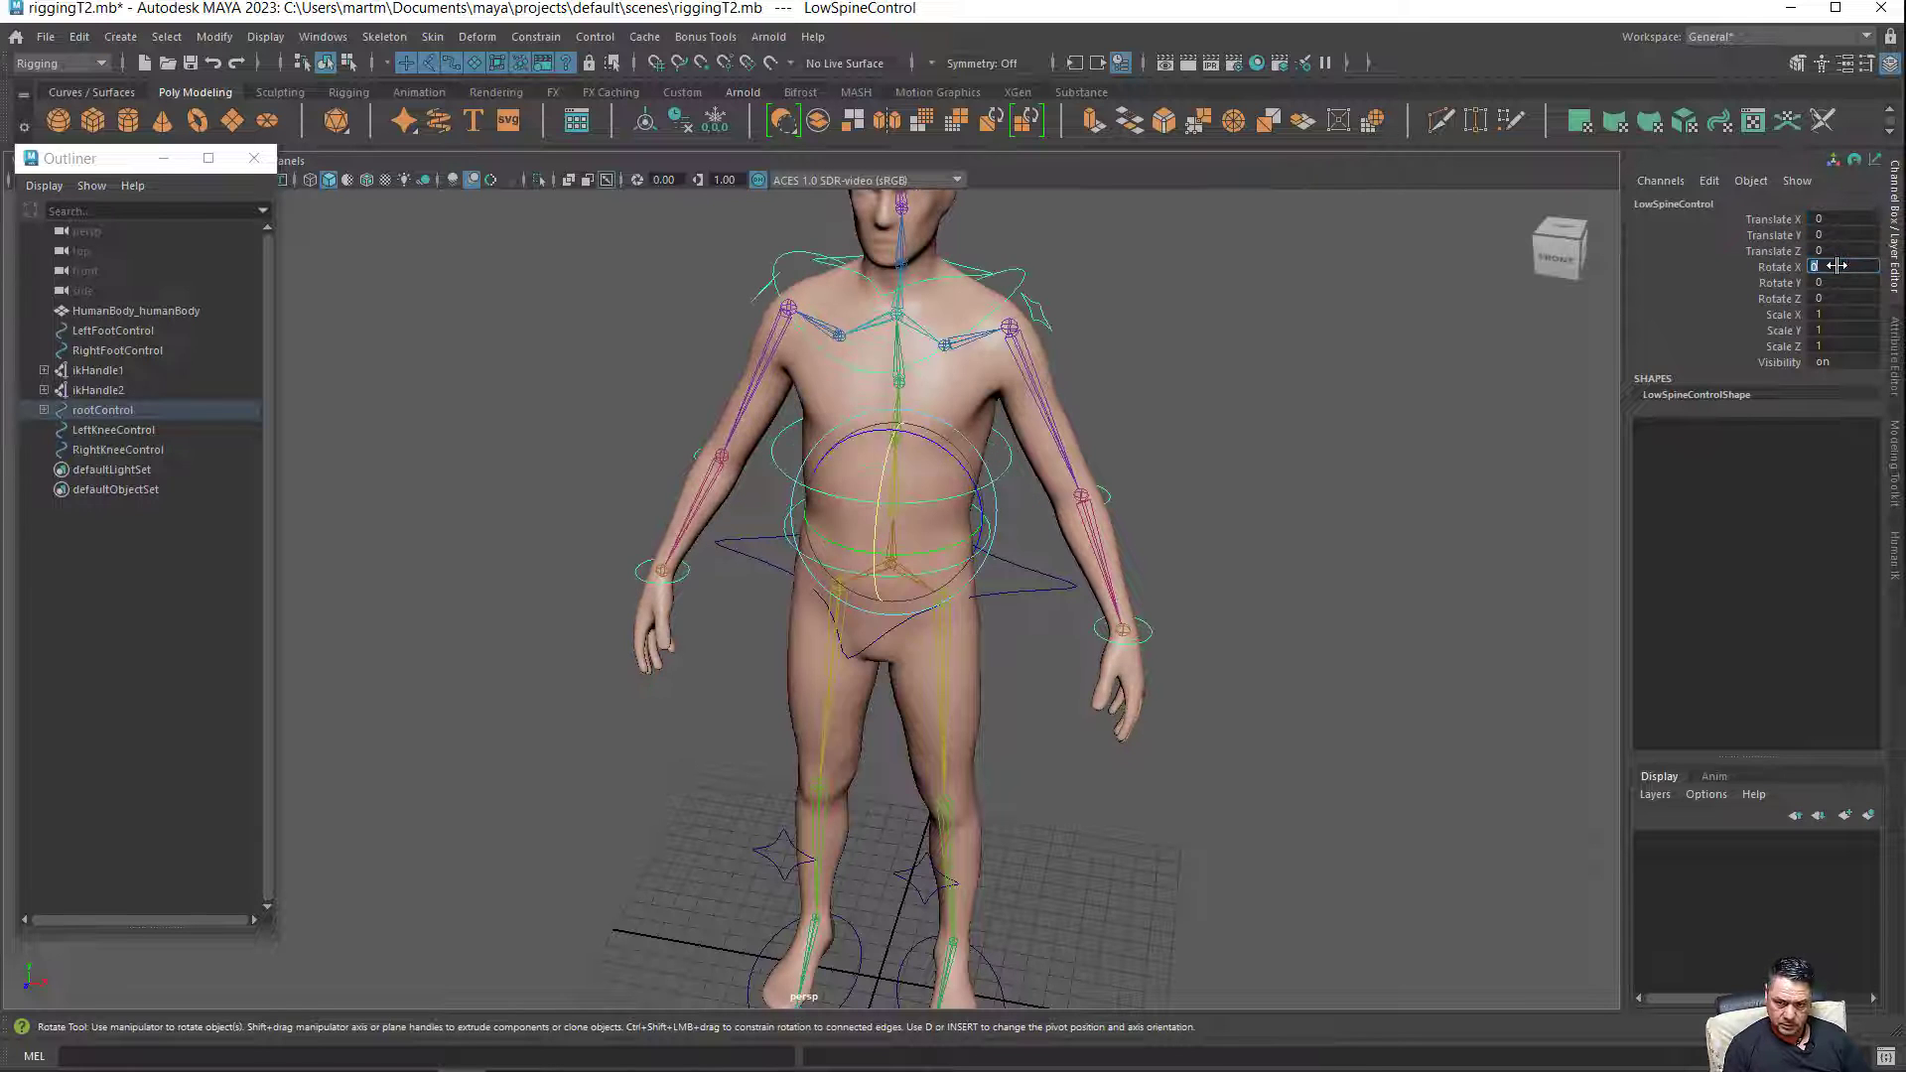
# Bend the chest with MidSpineControl and the upper torso with TopSpineControl, undoing each rotation.
pyautogui.click(1003, 487)
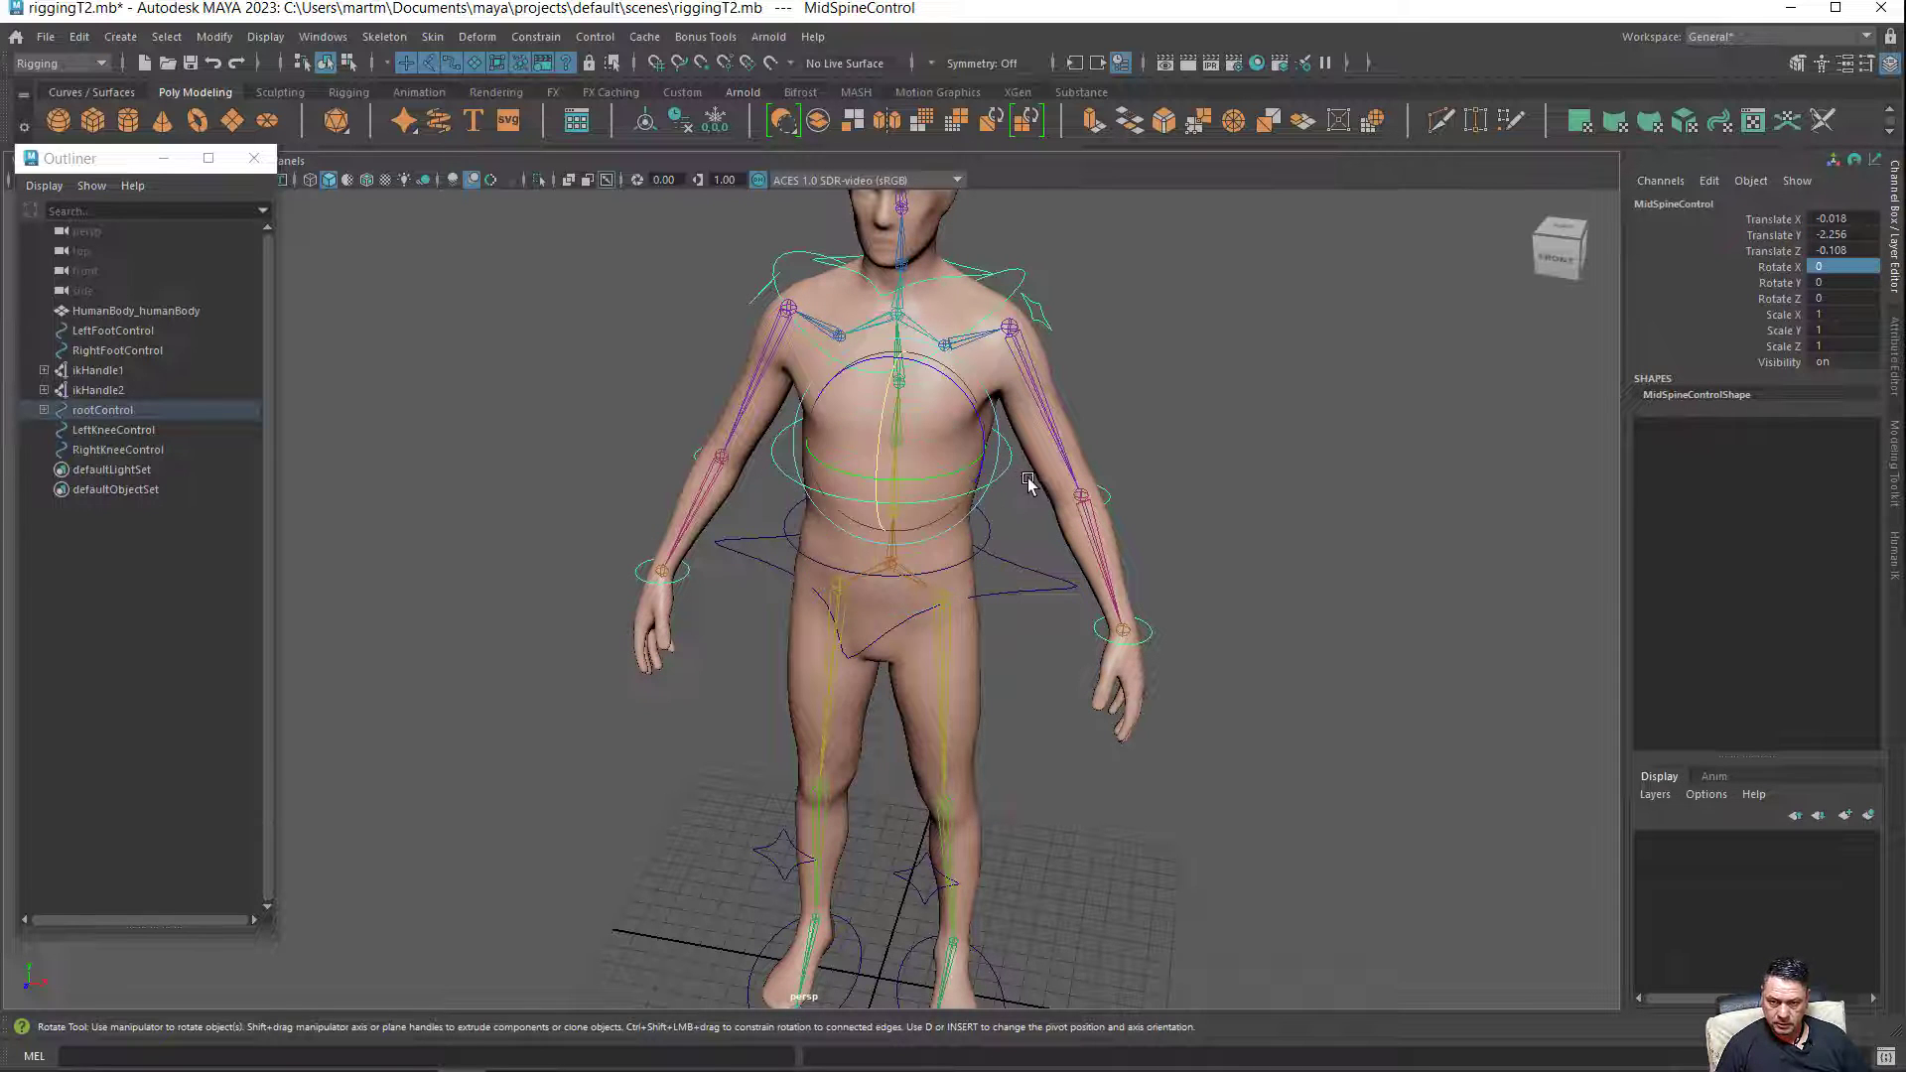
pyautogui.moveTo(871, 454); pyautogui.dragTo(895, 455)
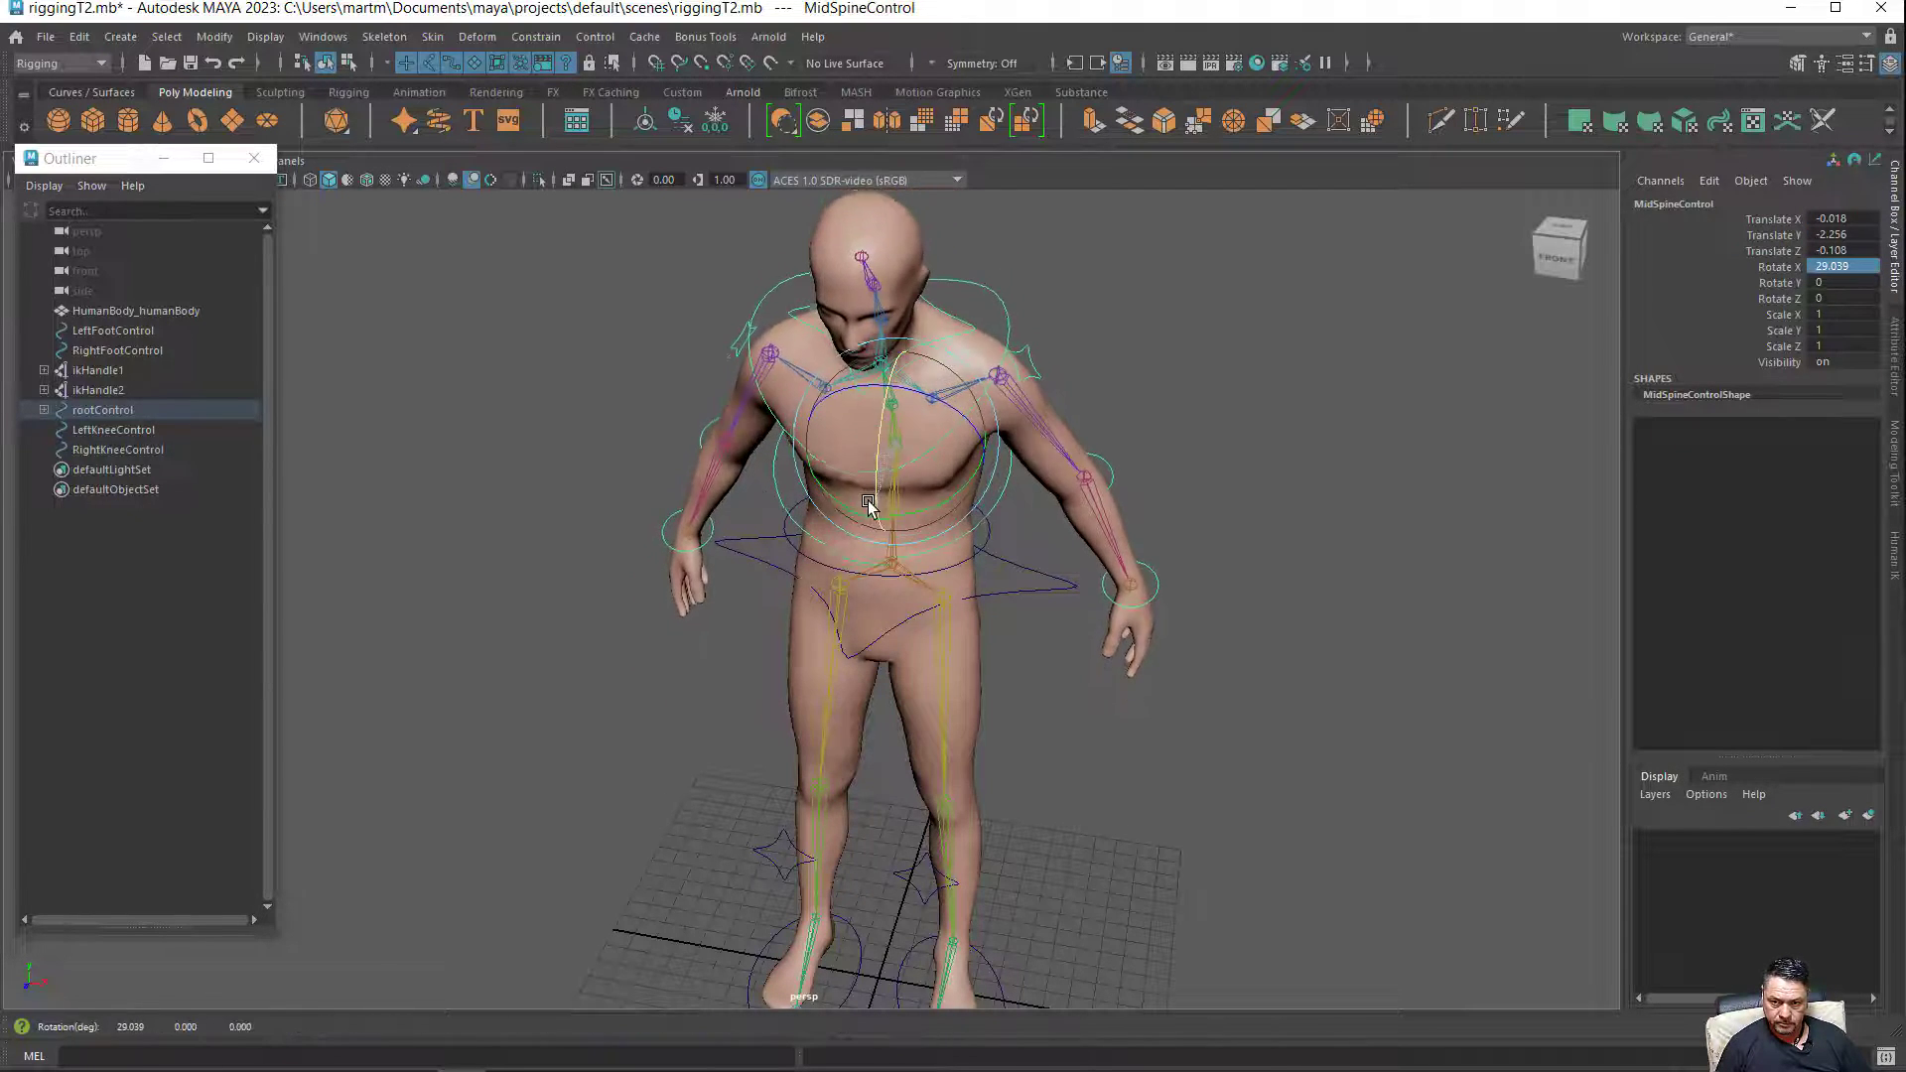
pyautogui.hotkey('ctrl', 'z')
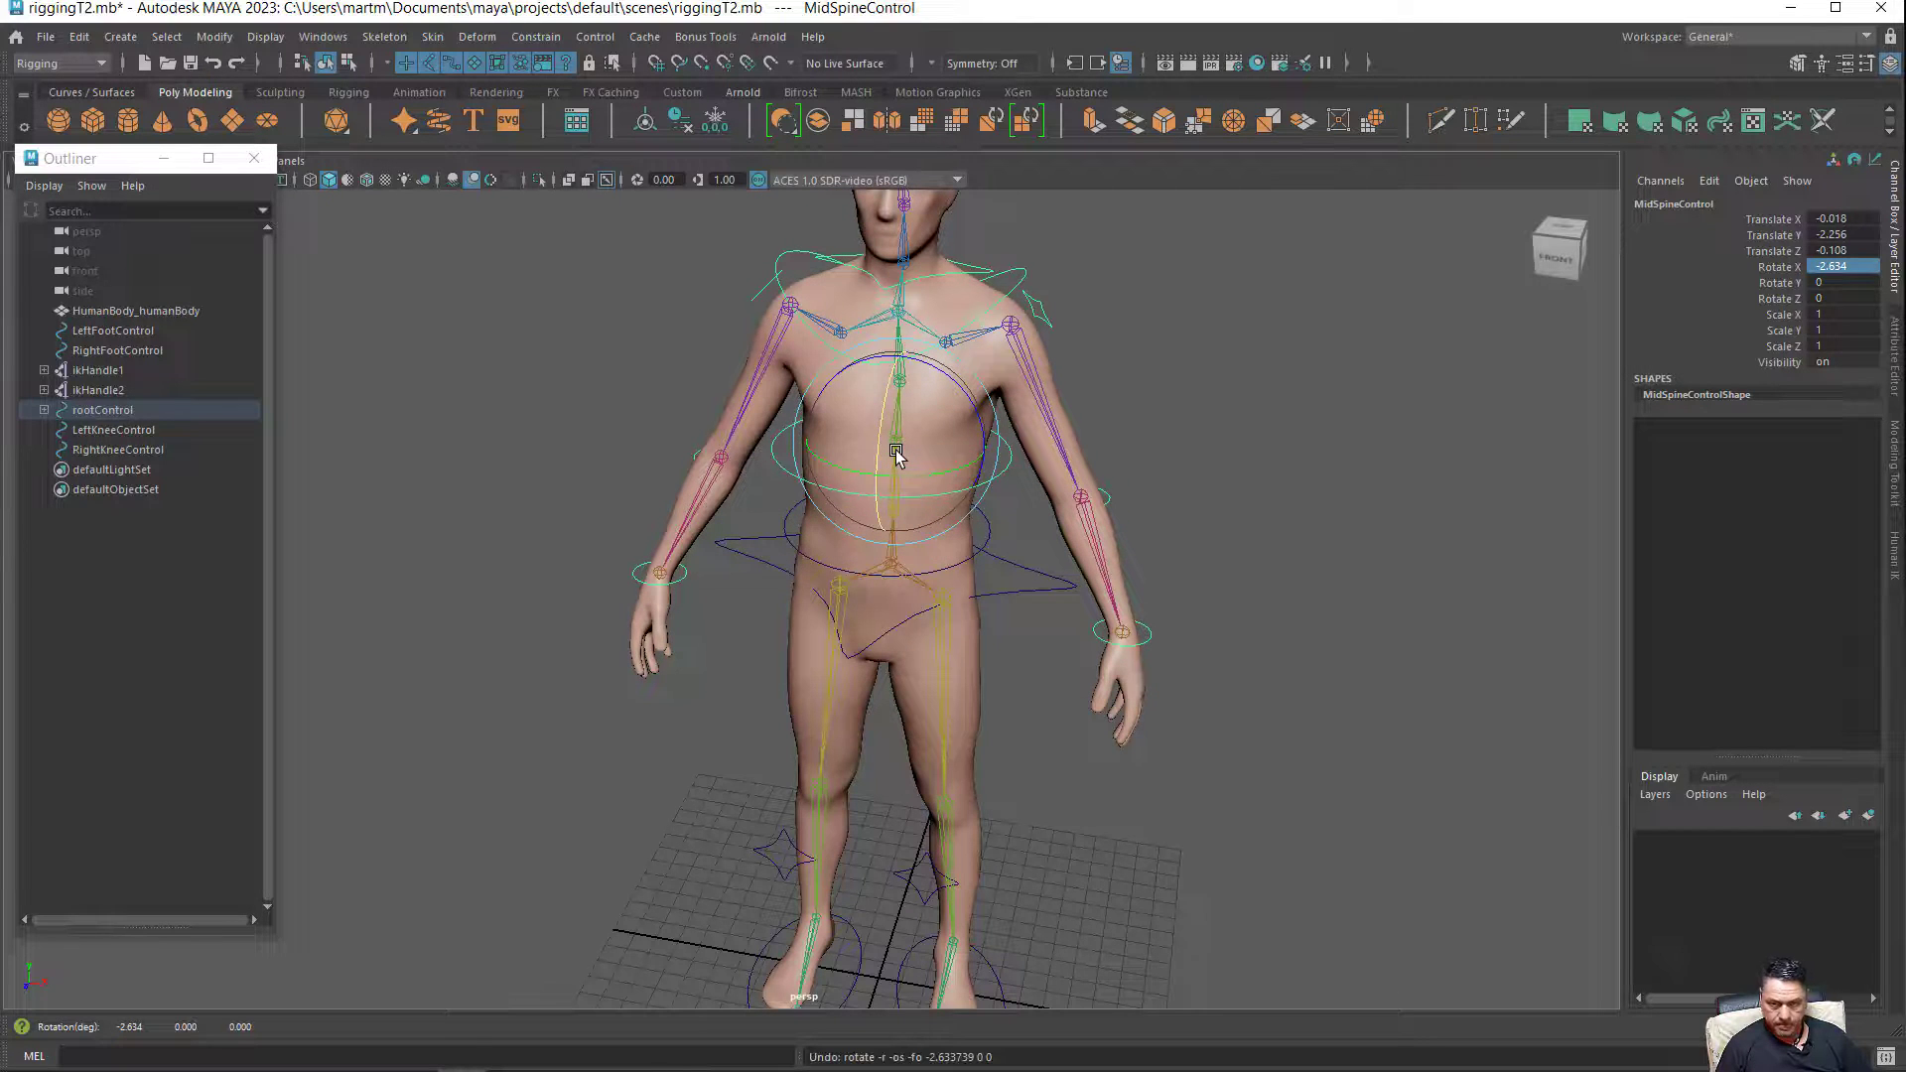
pyautogui.click(1005, 308)
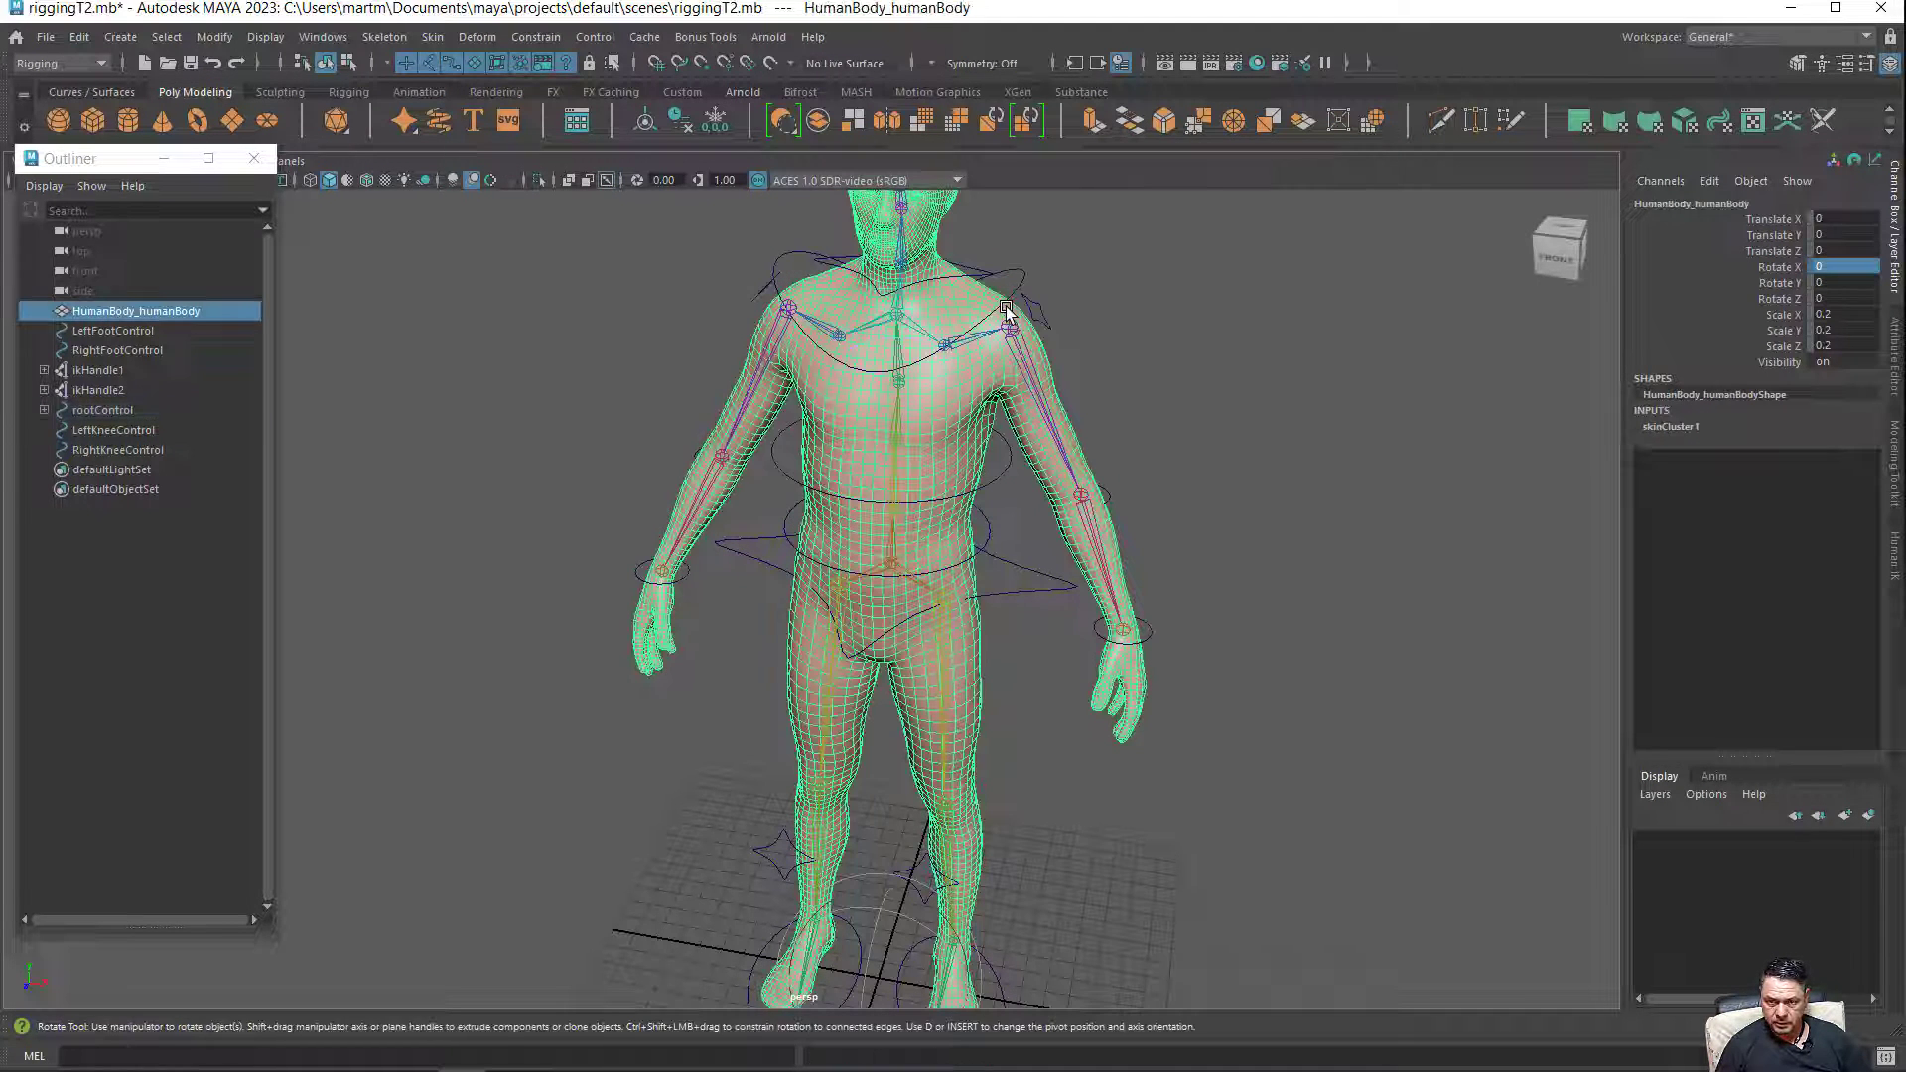
pyautogui.click(1025, 274)
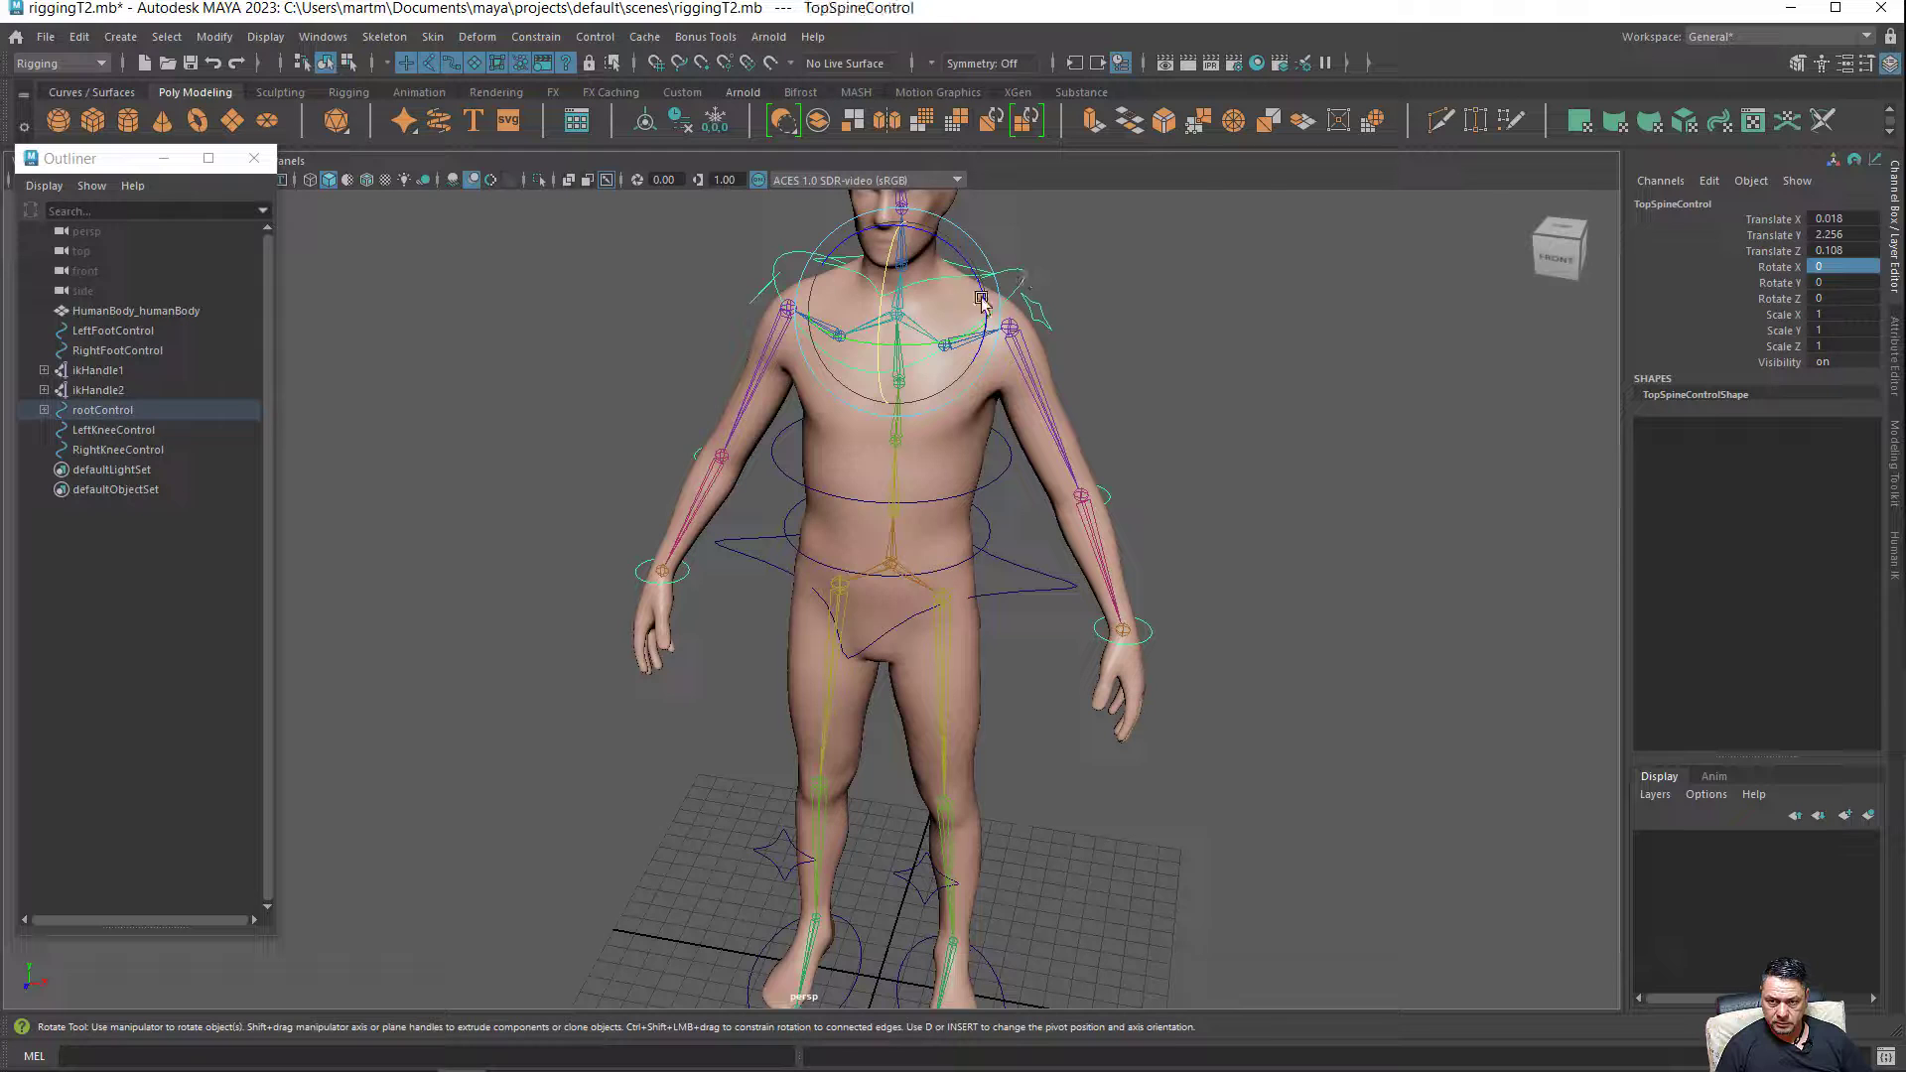
pyautogui.moveTo(881, 312)
pyautogui.mouseDown()
pyautogui.moveTo(859, 351)
pyautogui.moveTo(897, 296)
pyautogui.mouseUp()
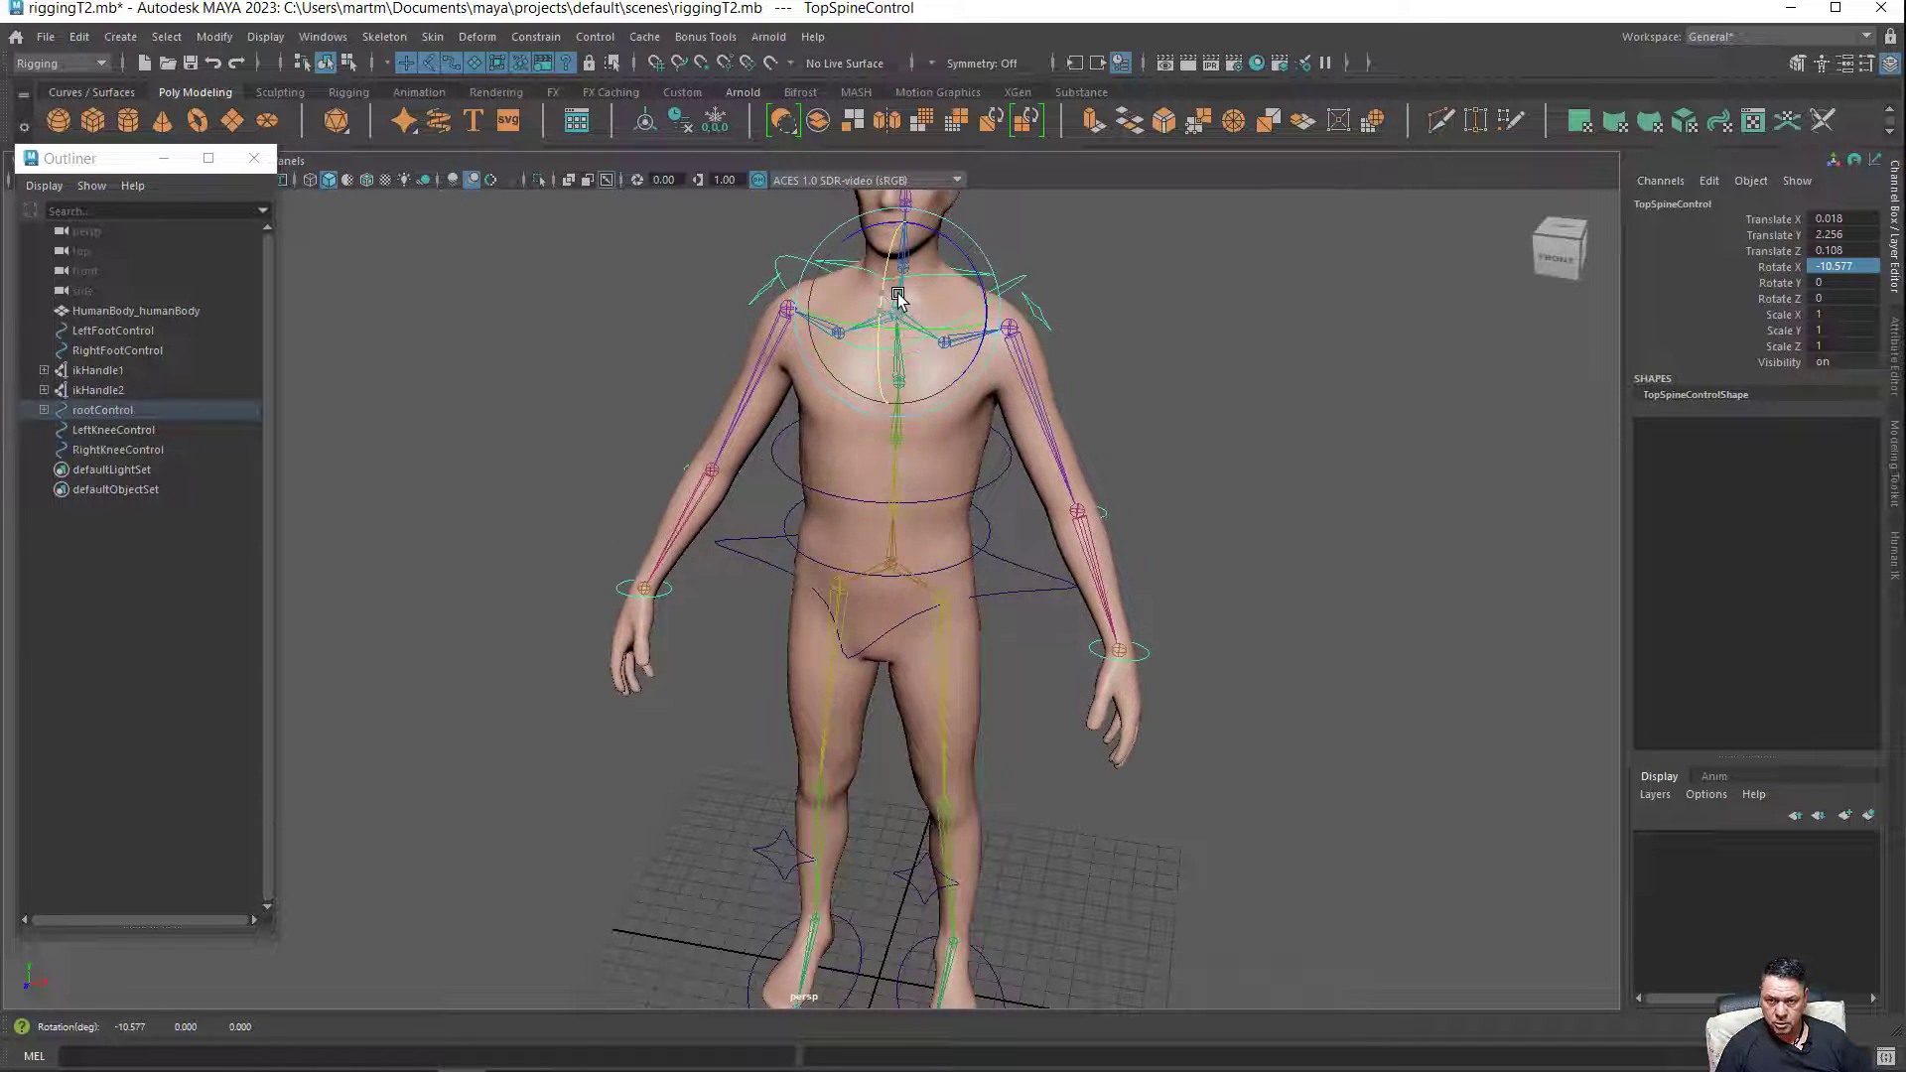
pyautogui.hotkey('ctrl', 'z')
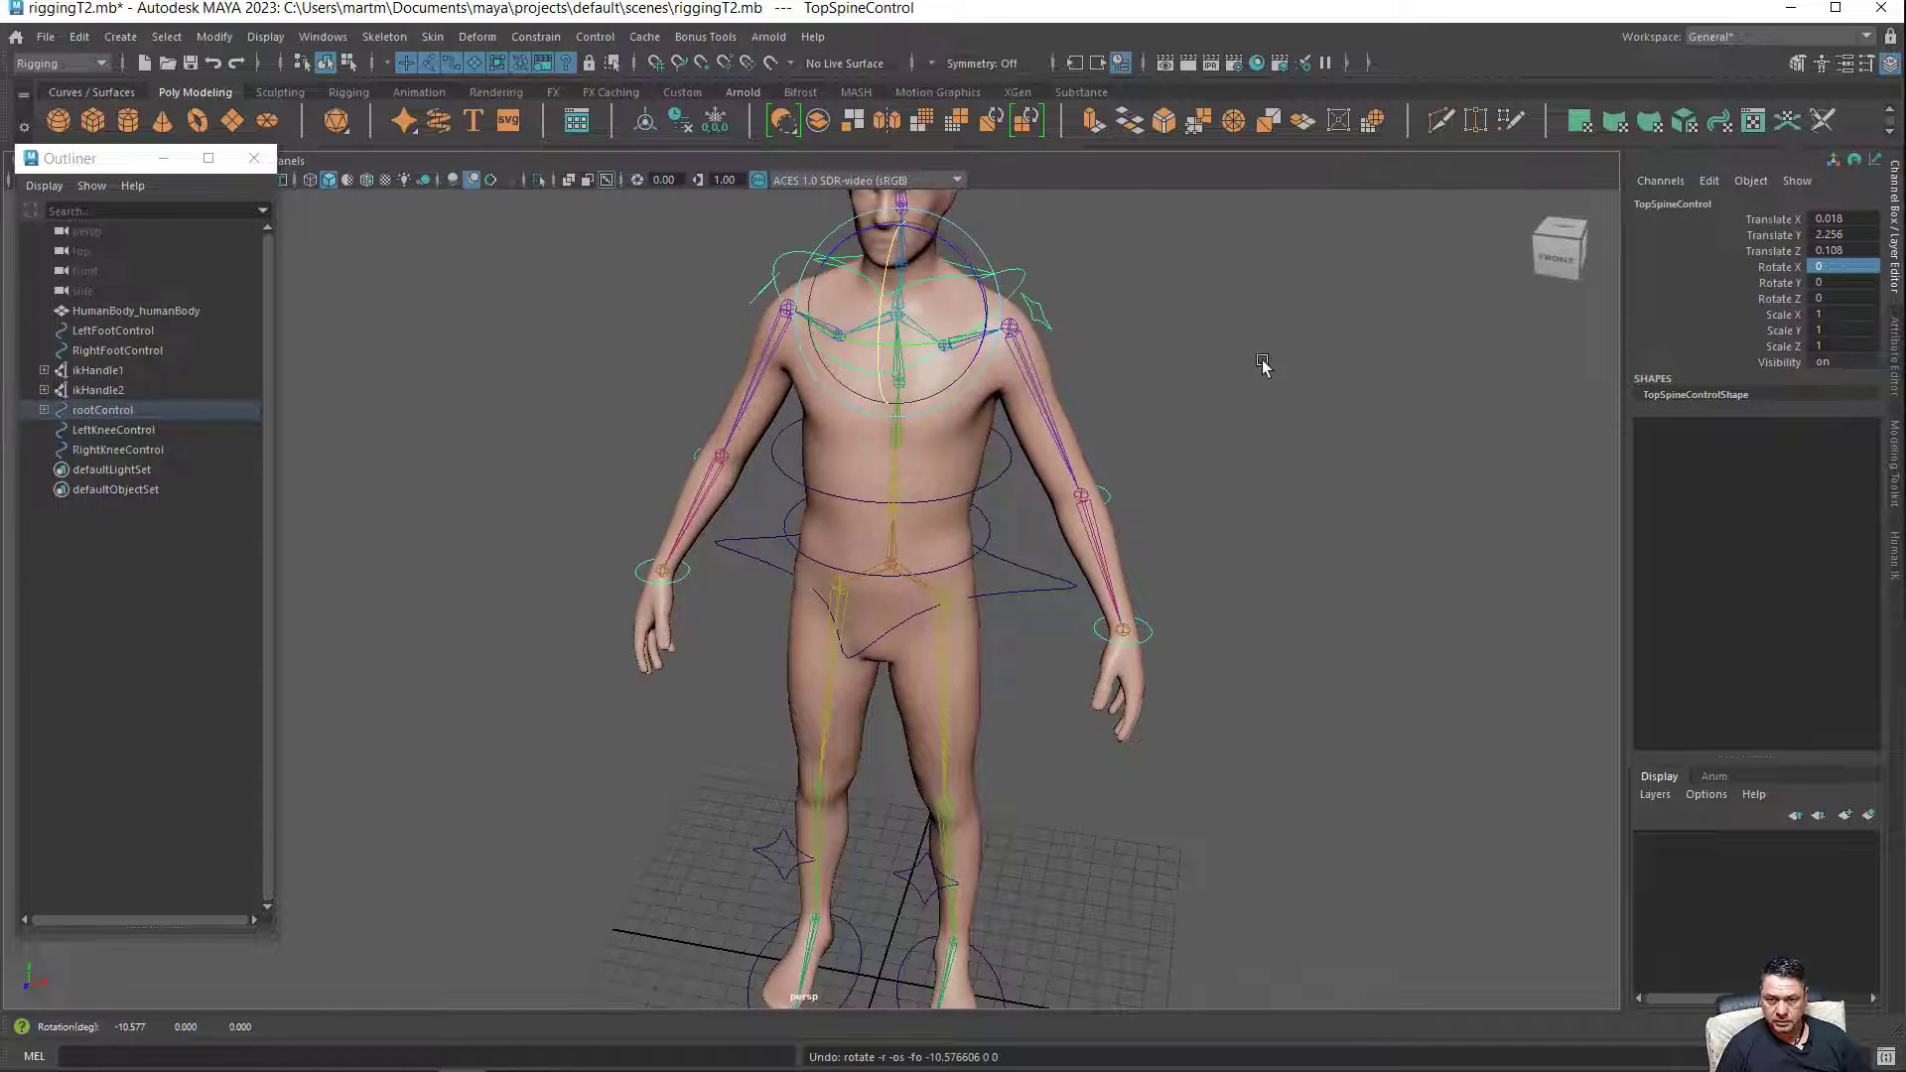
pyautogui.moveTo(1357, 370)
pyautogui.keyDown('alt'); pyautogui.mouseDown()
pyautogui.moveTo(1342, 553)
pyautogui.moveTo(1257, 531)
pyautogui.mouseUp(); pyautogui.keyUp('alt')
pyautogui.keyDown('alt'); pyautogui.moveTo(1258, 531); pyautogui.dragTo(1276, 515, button='middle'); pyautogui.keyUp('alt')
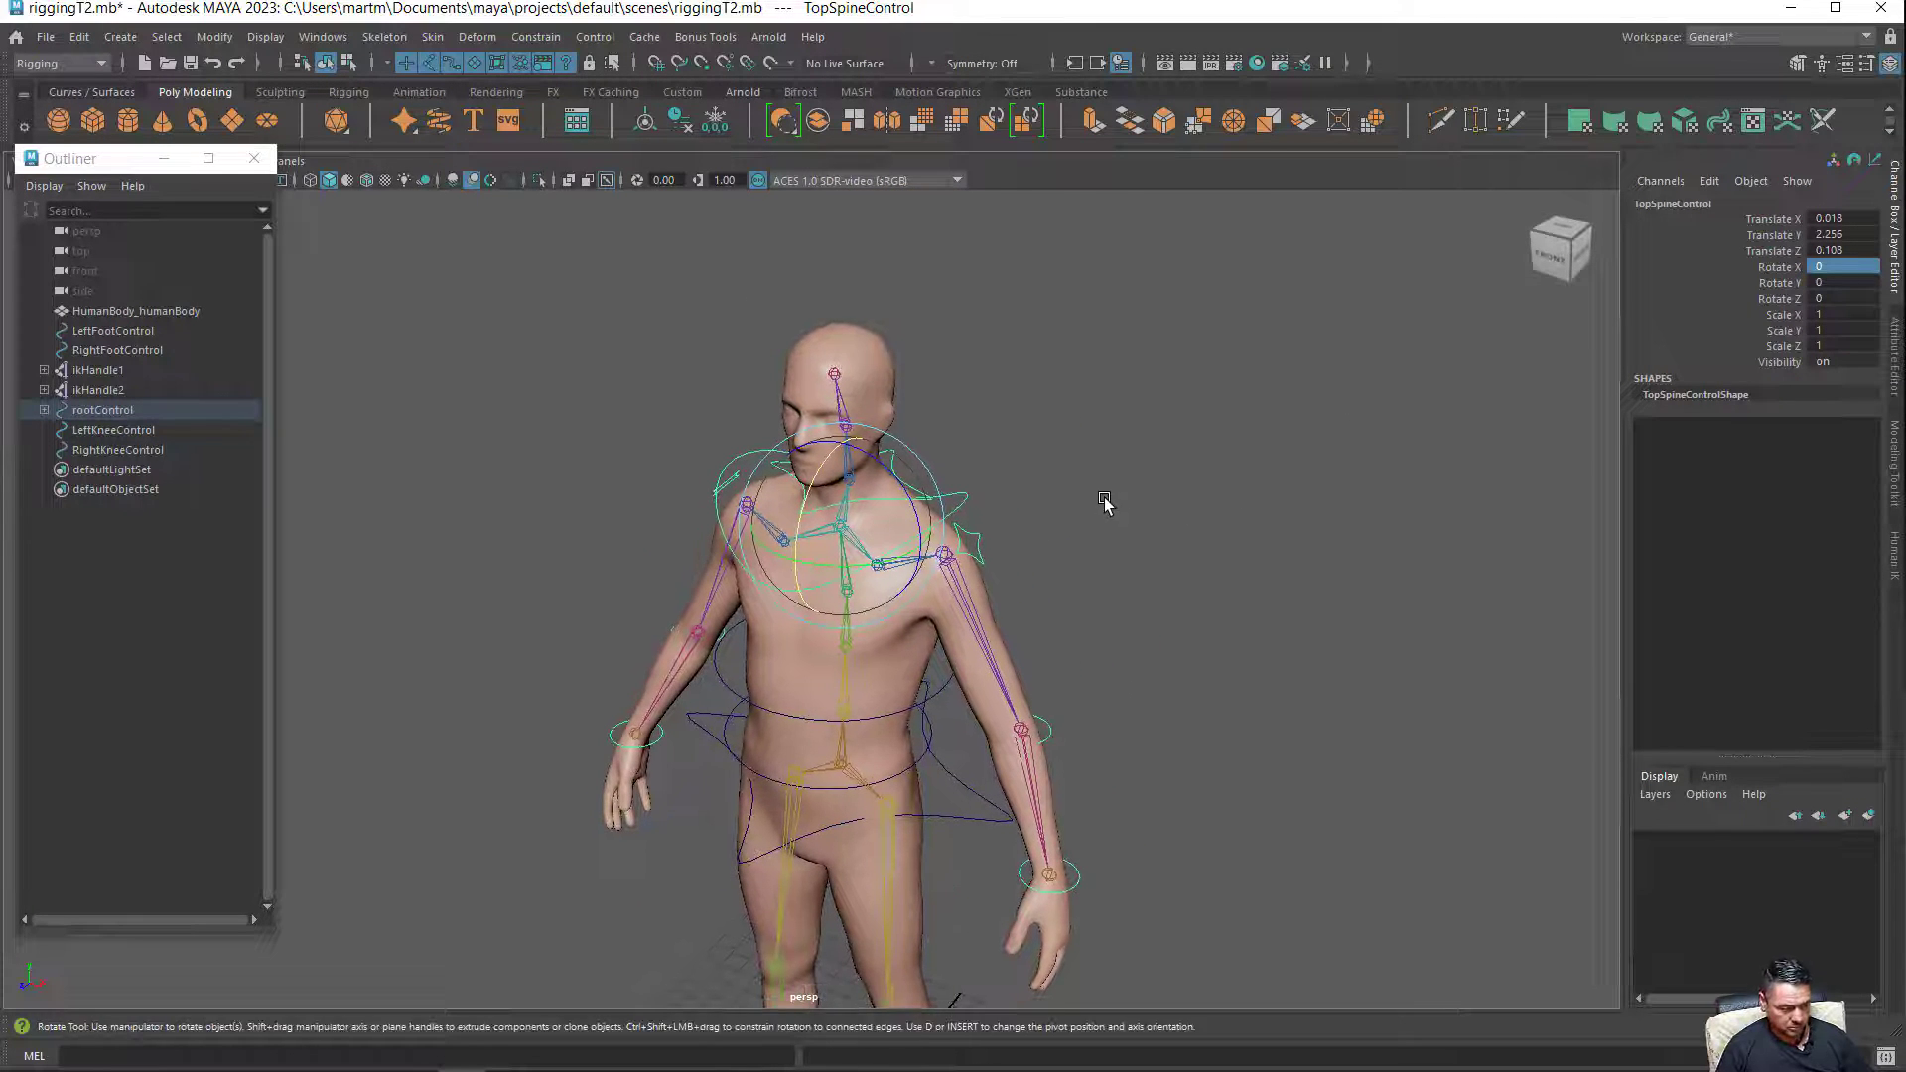
pyautogui.press('t')
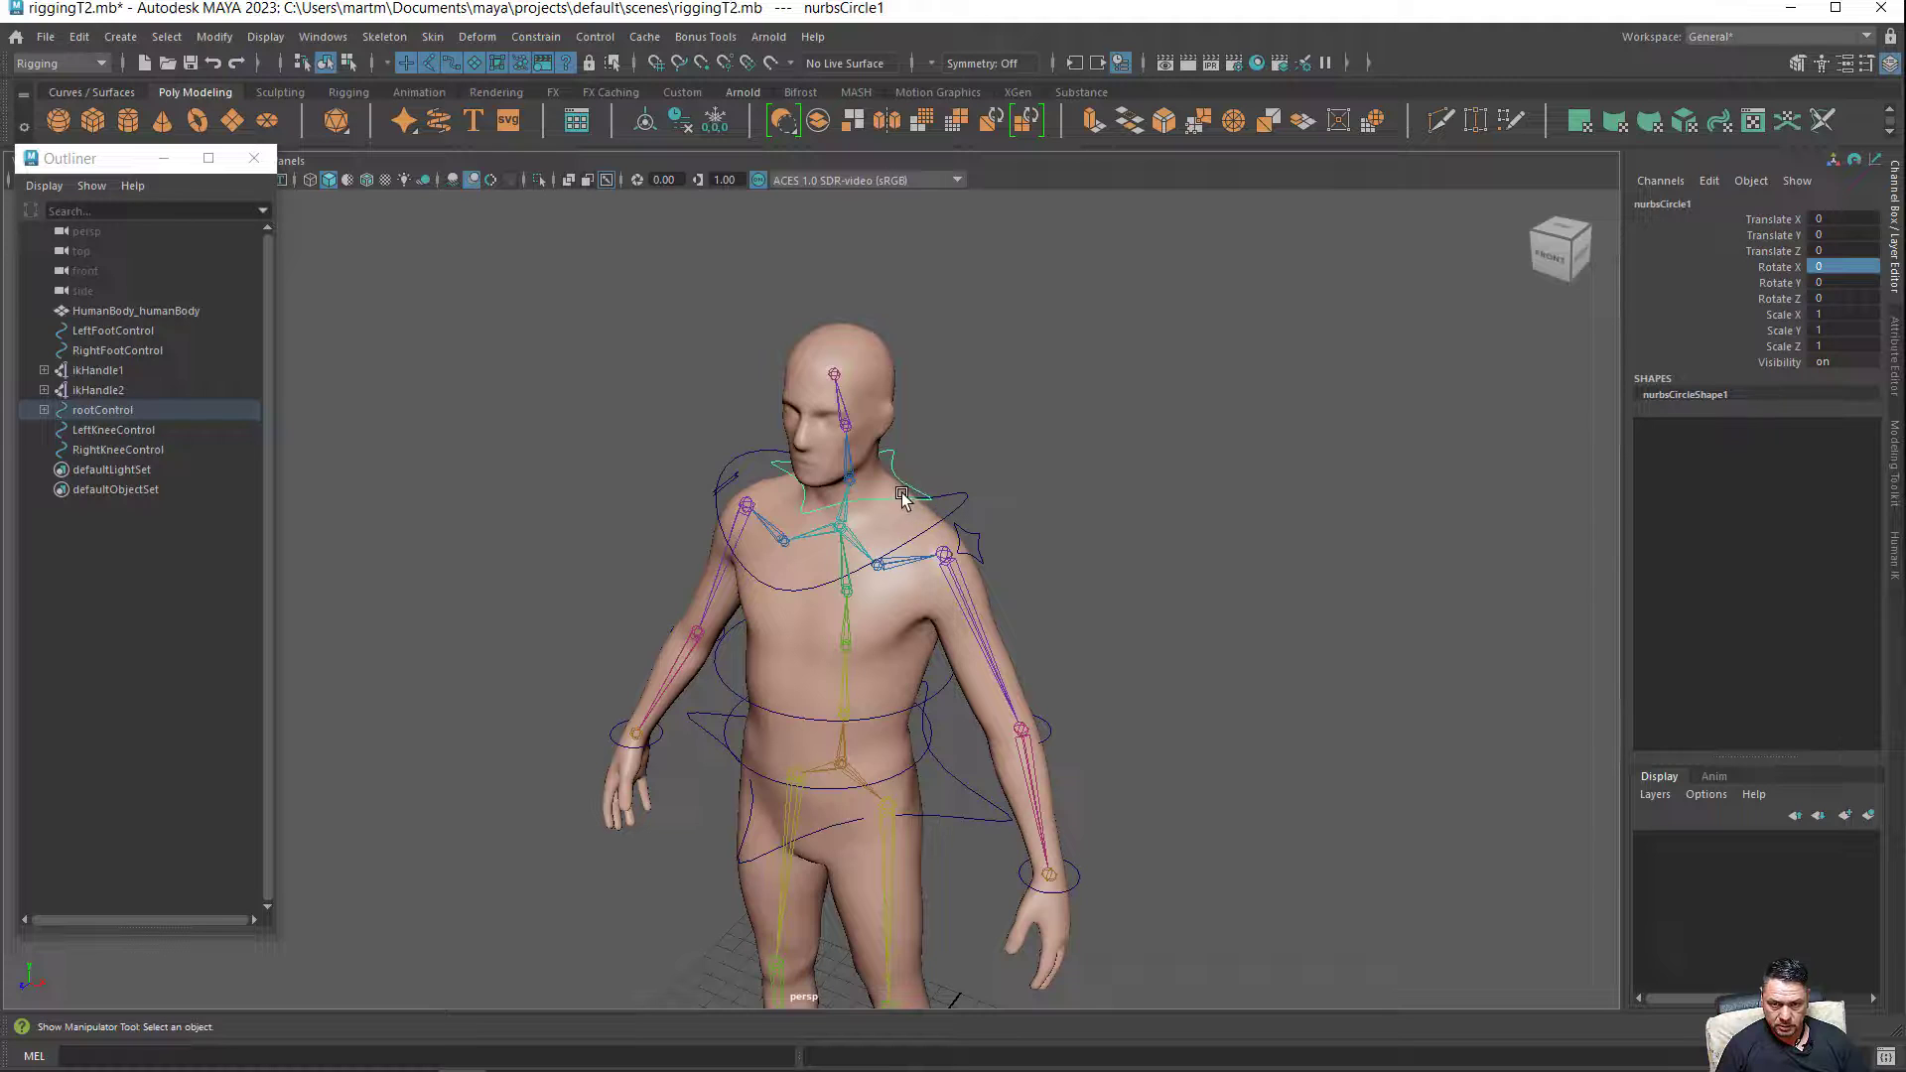
# Rotate the neck control nurbsCircle1 to turn the head, then view the character from the front.
pyautogui.press('e')
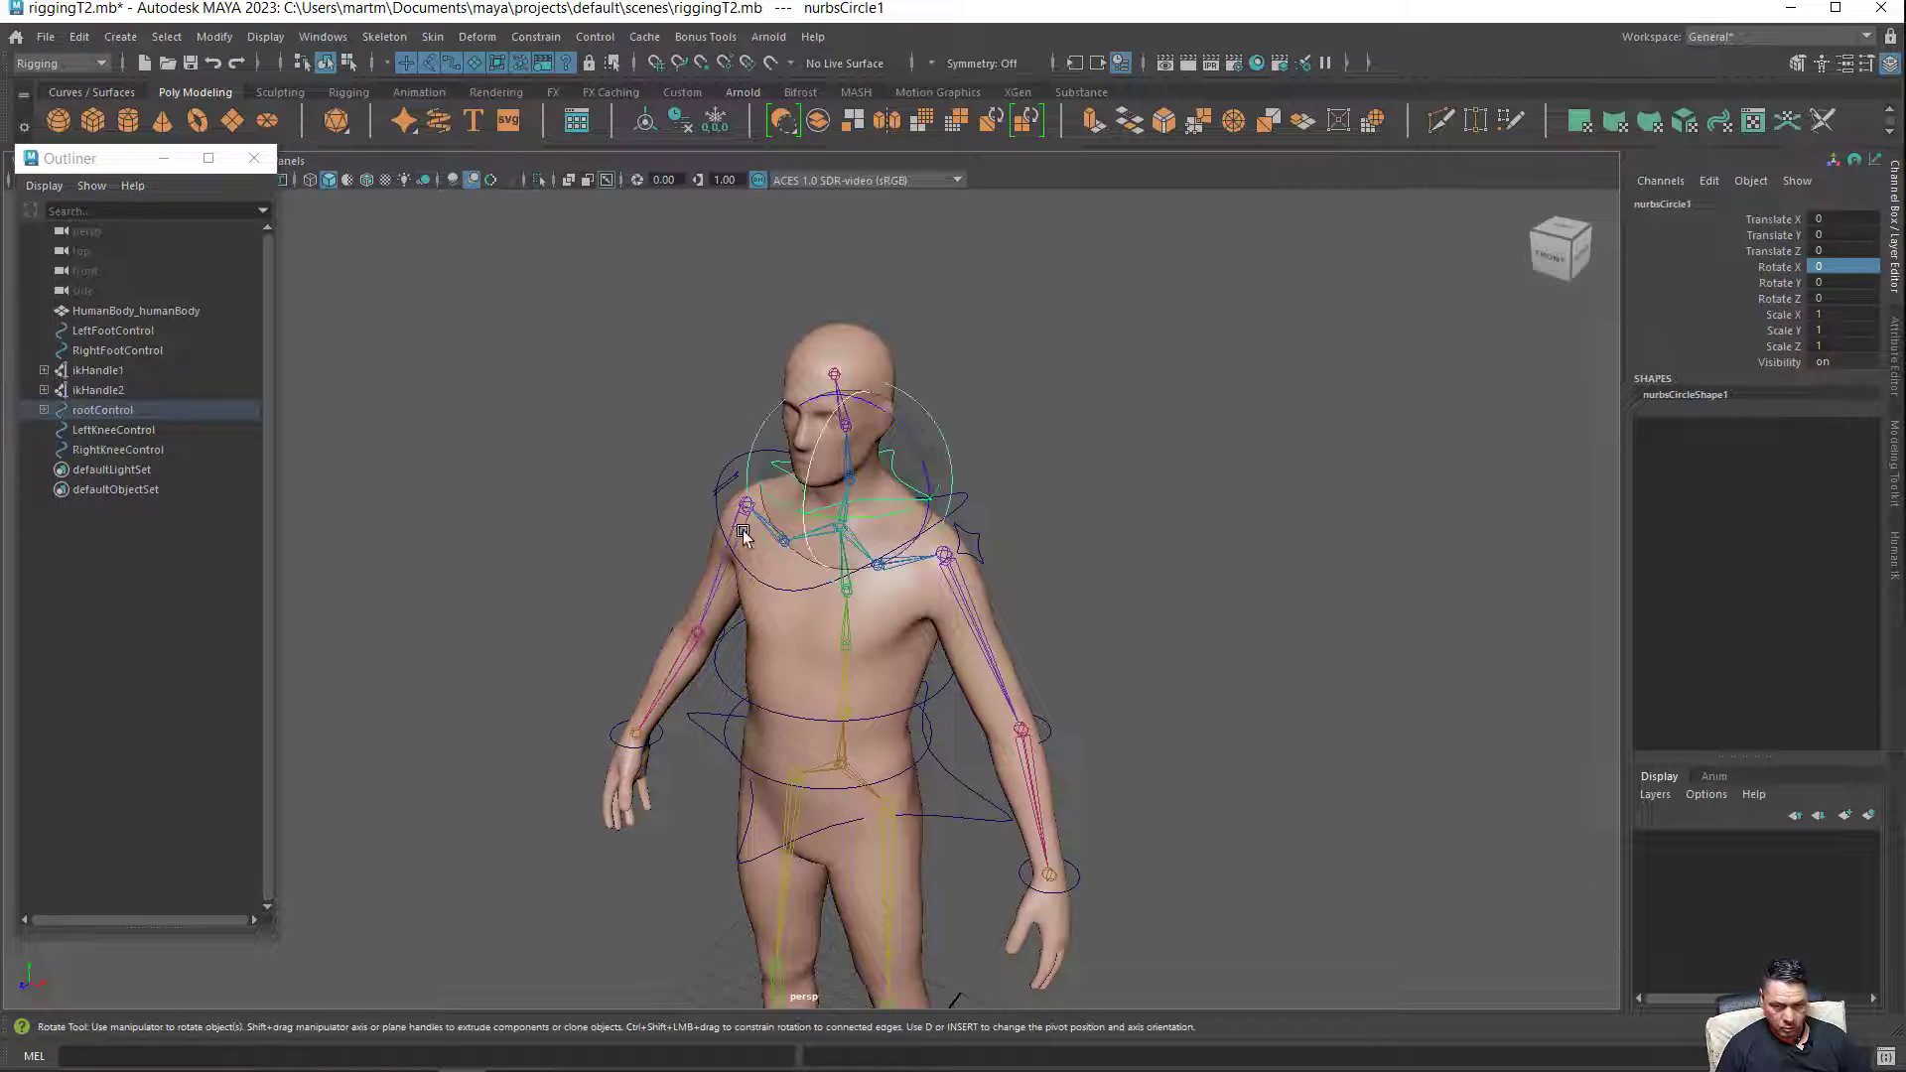
pyautogui.moveTo(835, 523)
pyautogui.mouseDown()
pyautogui.moveTo(861, 513)
pyautogui.moveTo(800, 508)
pyautogui.mouseUp()
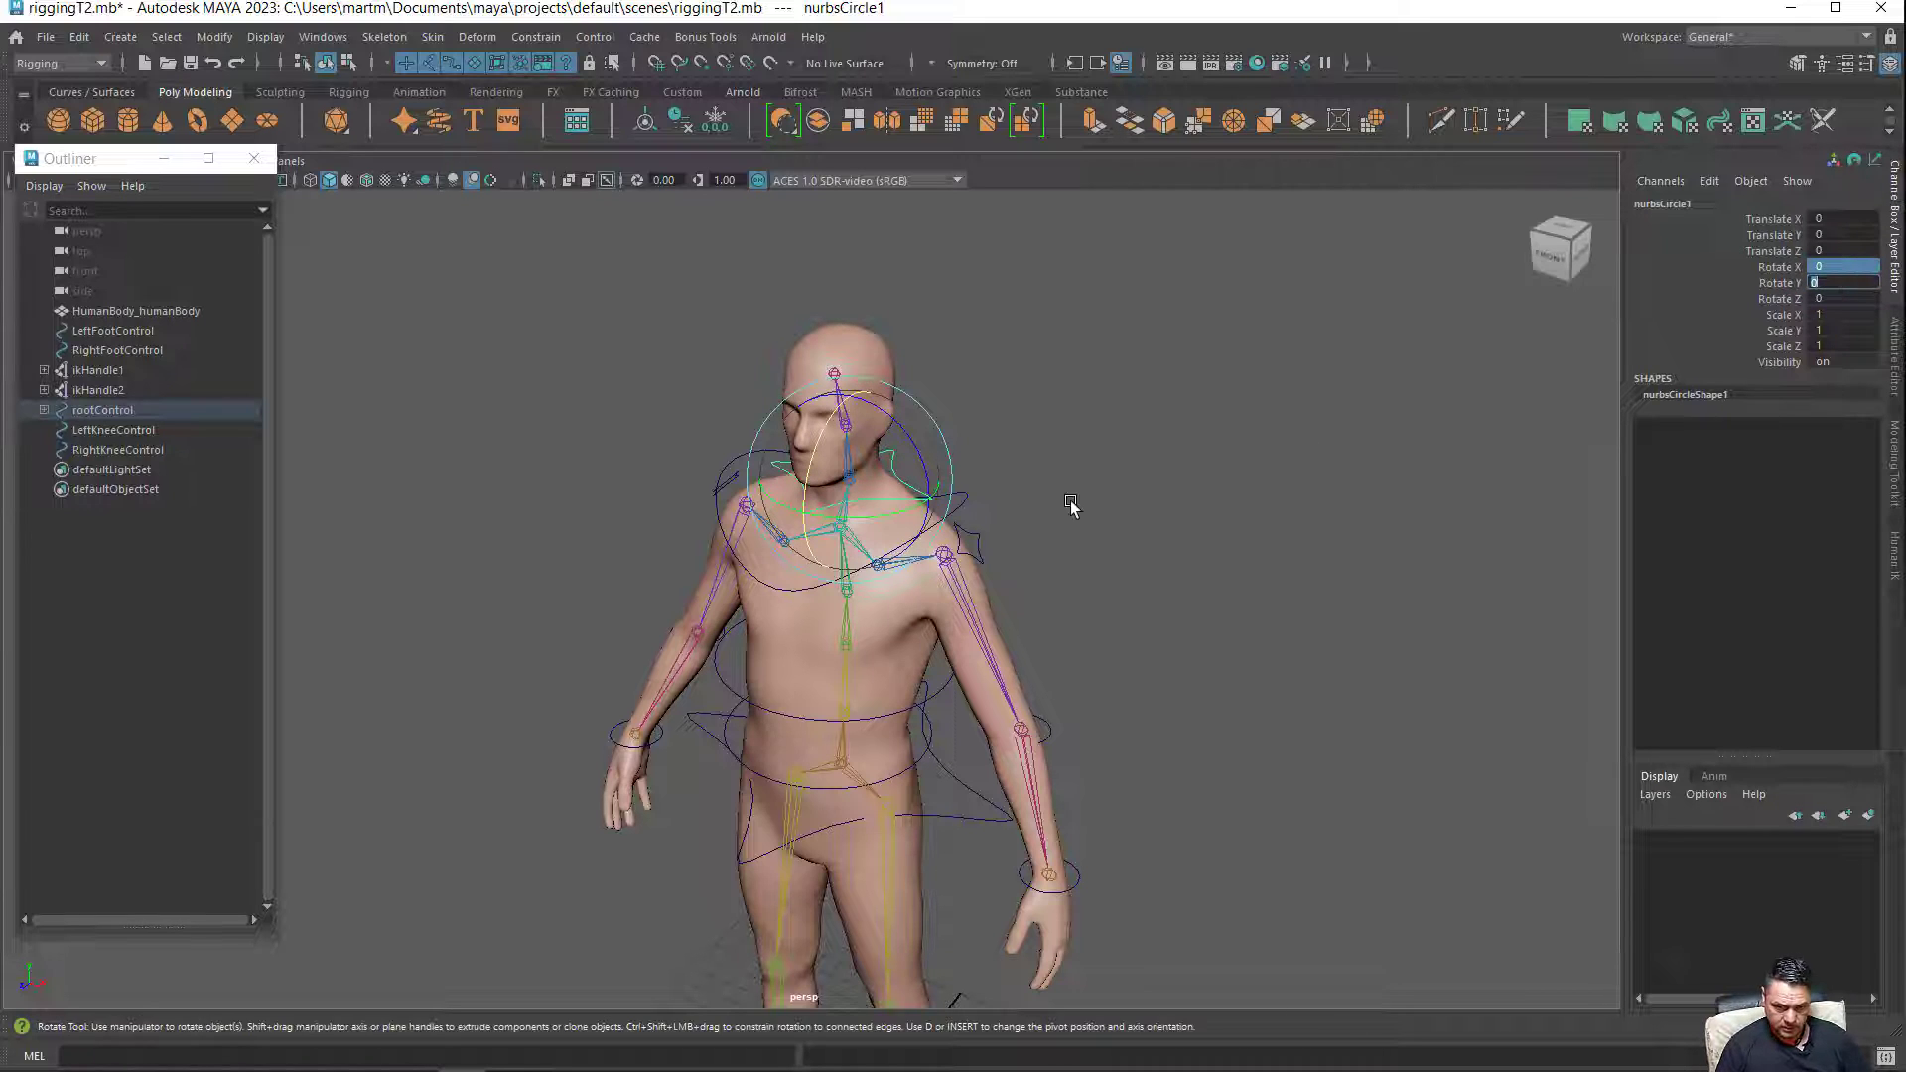
pyautogui.moveTo(1047, 715)
pyautogui.keyDown('alt'); pyautogui.mouseDown()
pyautogui.moveTo(846, 620)
pyautogui.moveTo(858, 485)
pyautogui.mouseUp(); pyautogui.keyUp('alt')
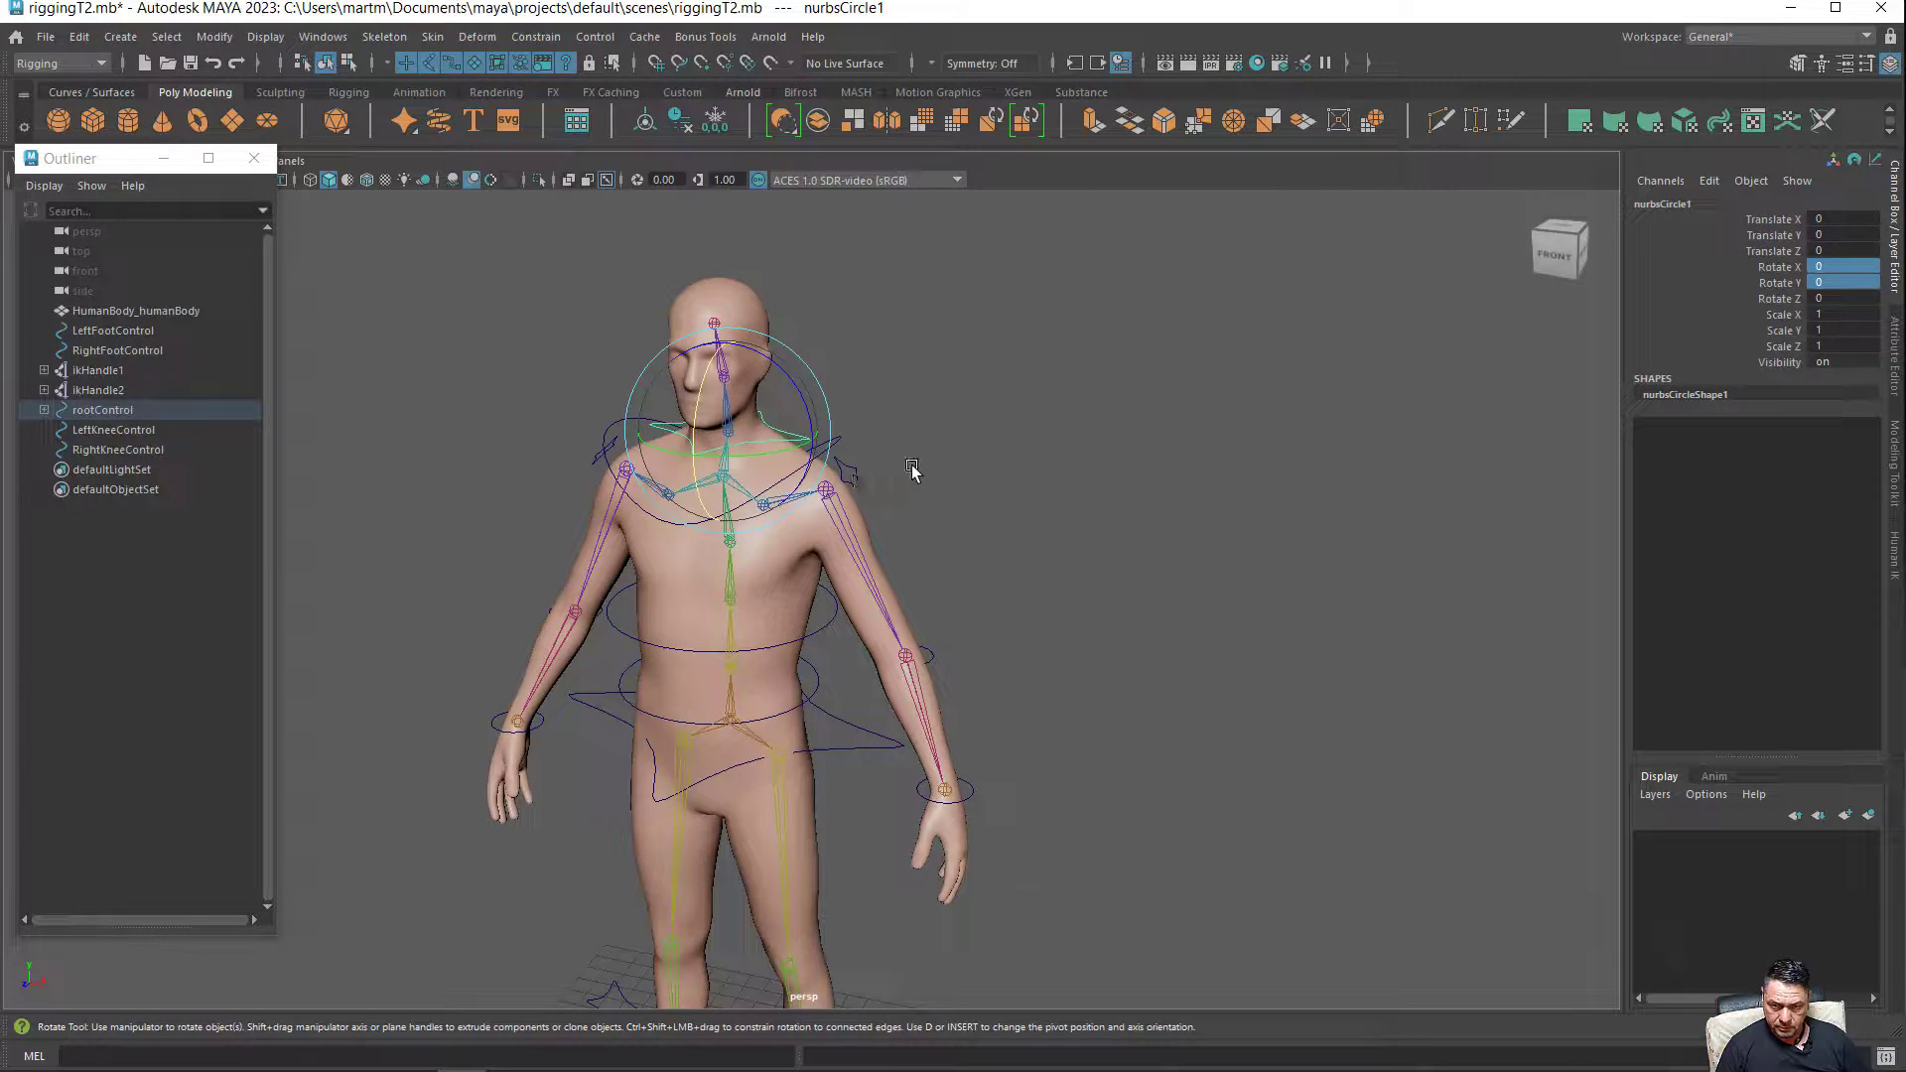
# Swing the left arm with LeftArmControl, inspect the deformation, then undo back to rest.
pyautogui.click(846, 473)
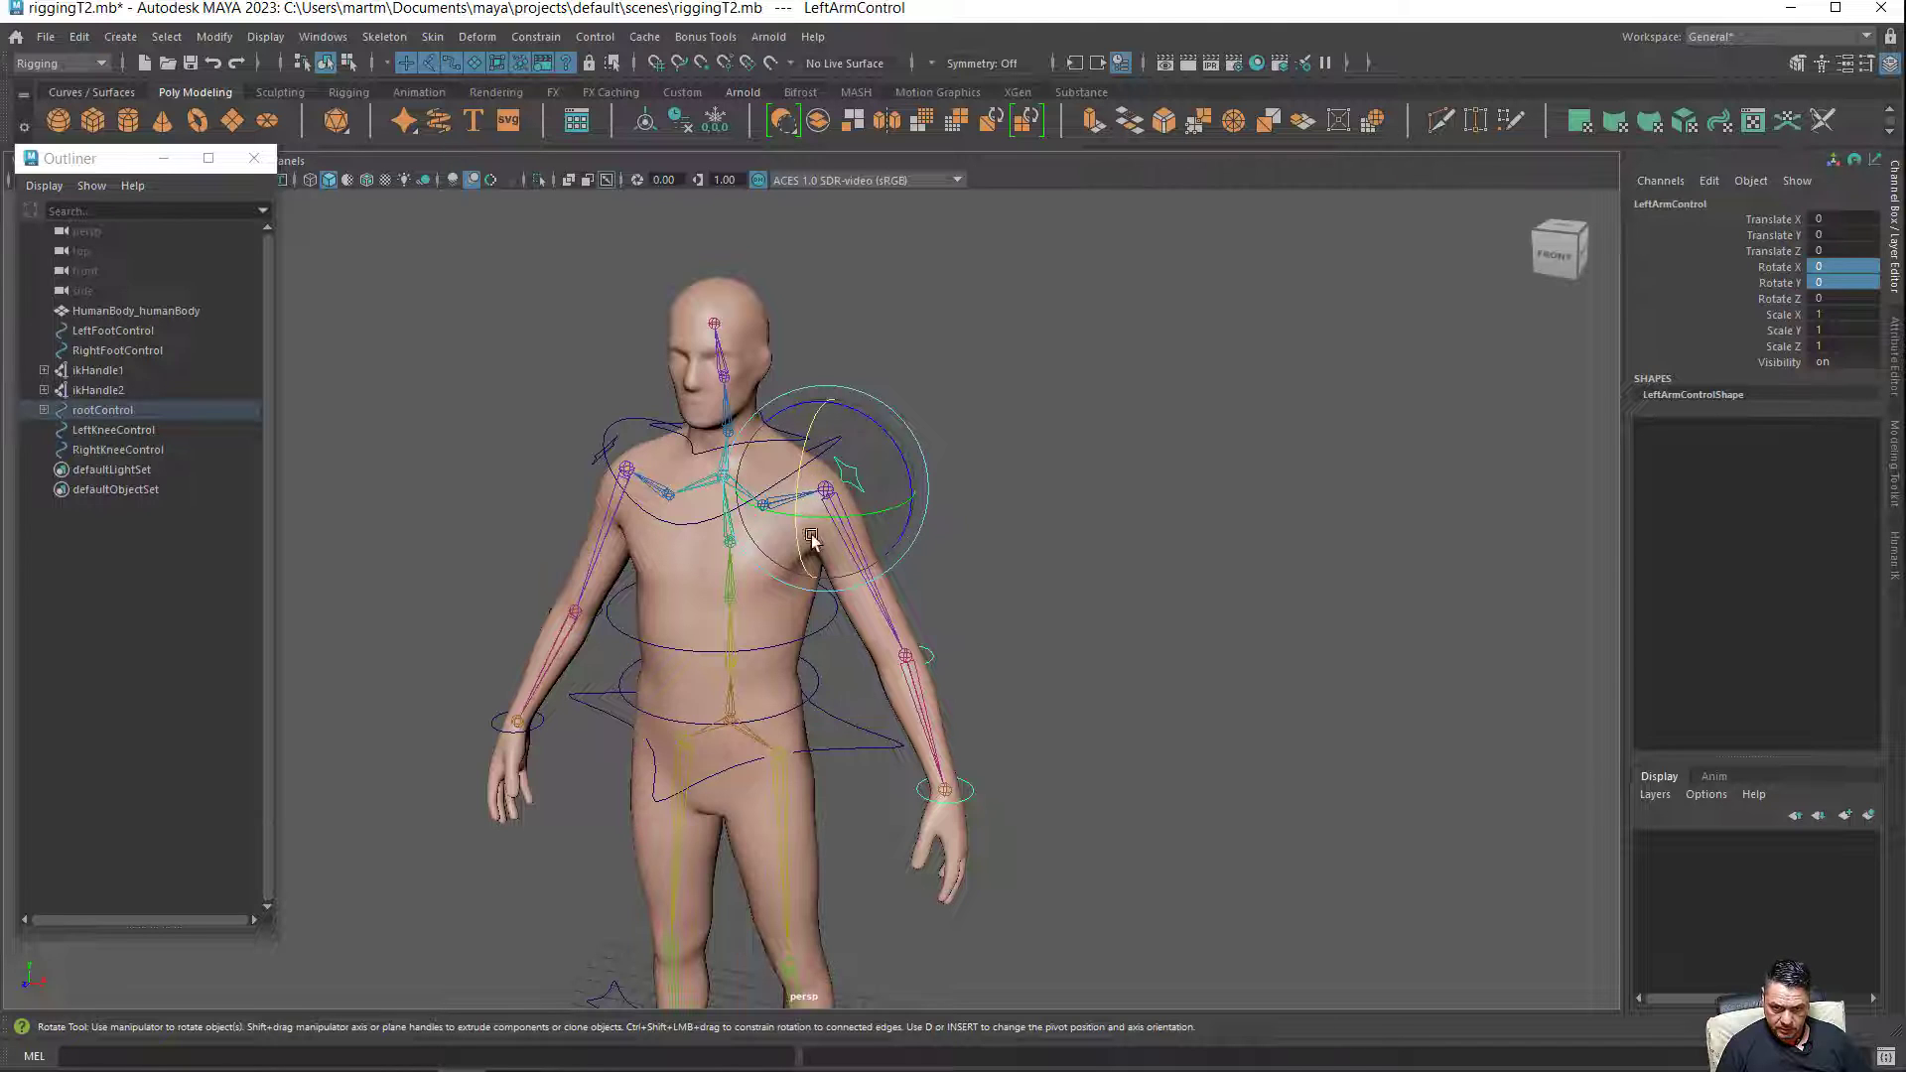
pyautogui.moveTo(799, 508); pyautogui.dragTo(803, 503)
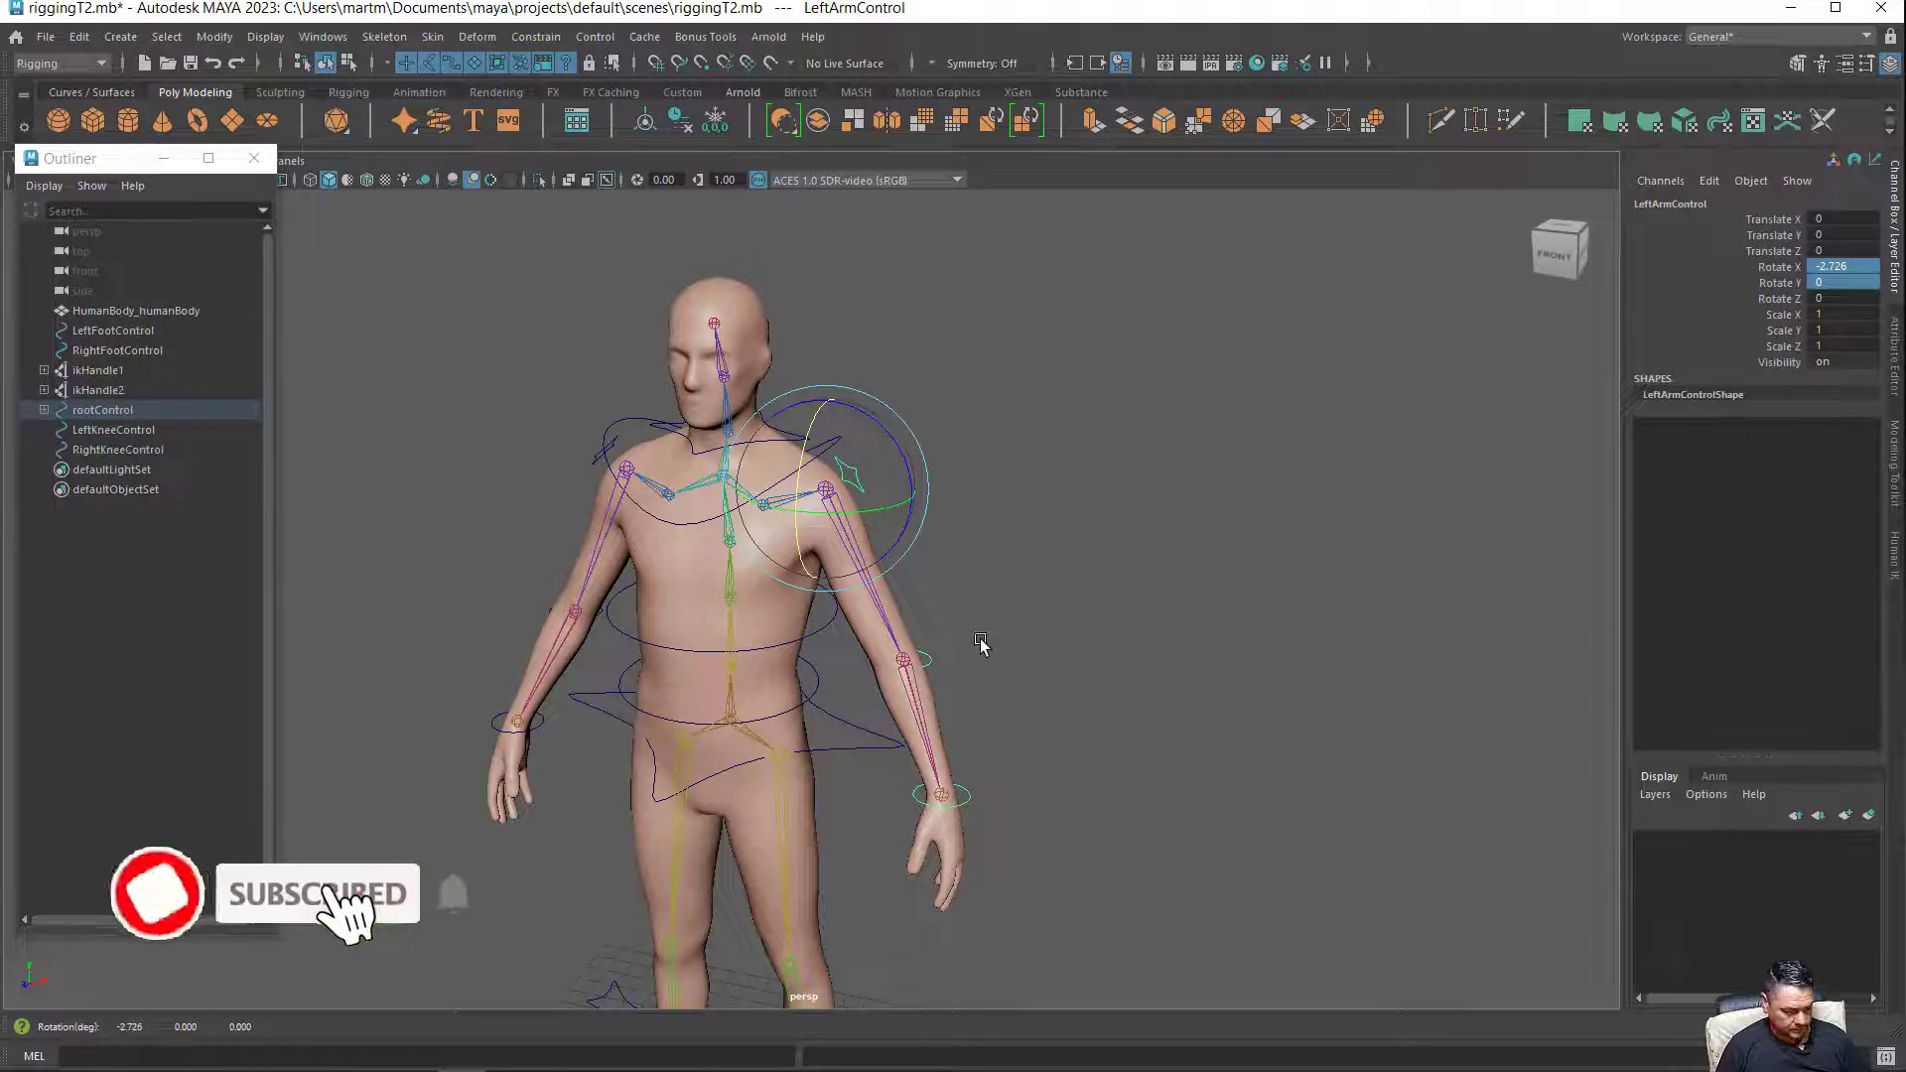
pyautogui.moveTo(979, 674)
pyautogui.keyDown('alt'); pyautogui.mouseDown()
pyautogui.moveTo(1019, 631)
pyautogui.moveTo(1170, 681)
pyautogui.mouseUp(); pyautogui.keyUp('alt')
pyautogui.keyDown('alt'); pyautogui.moveTo(1170, 680); pyautogui.dragTo(1208, 697, button='right'); pyautogui.keyUp('alt')
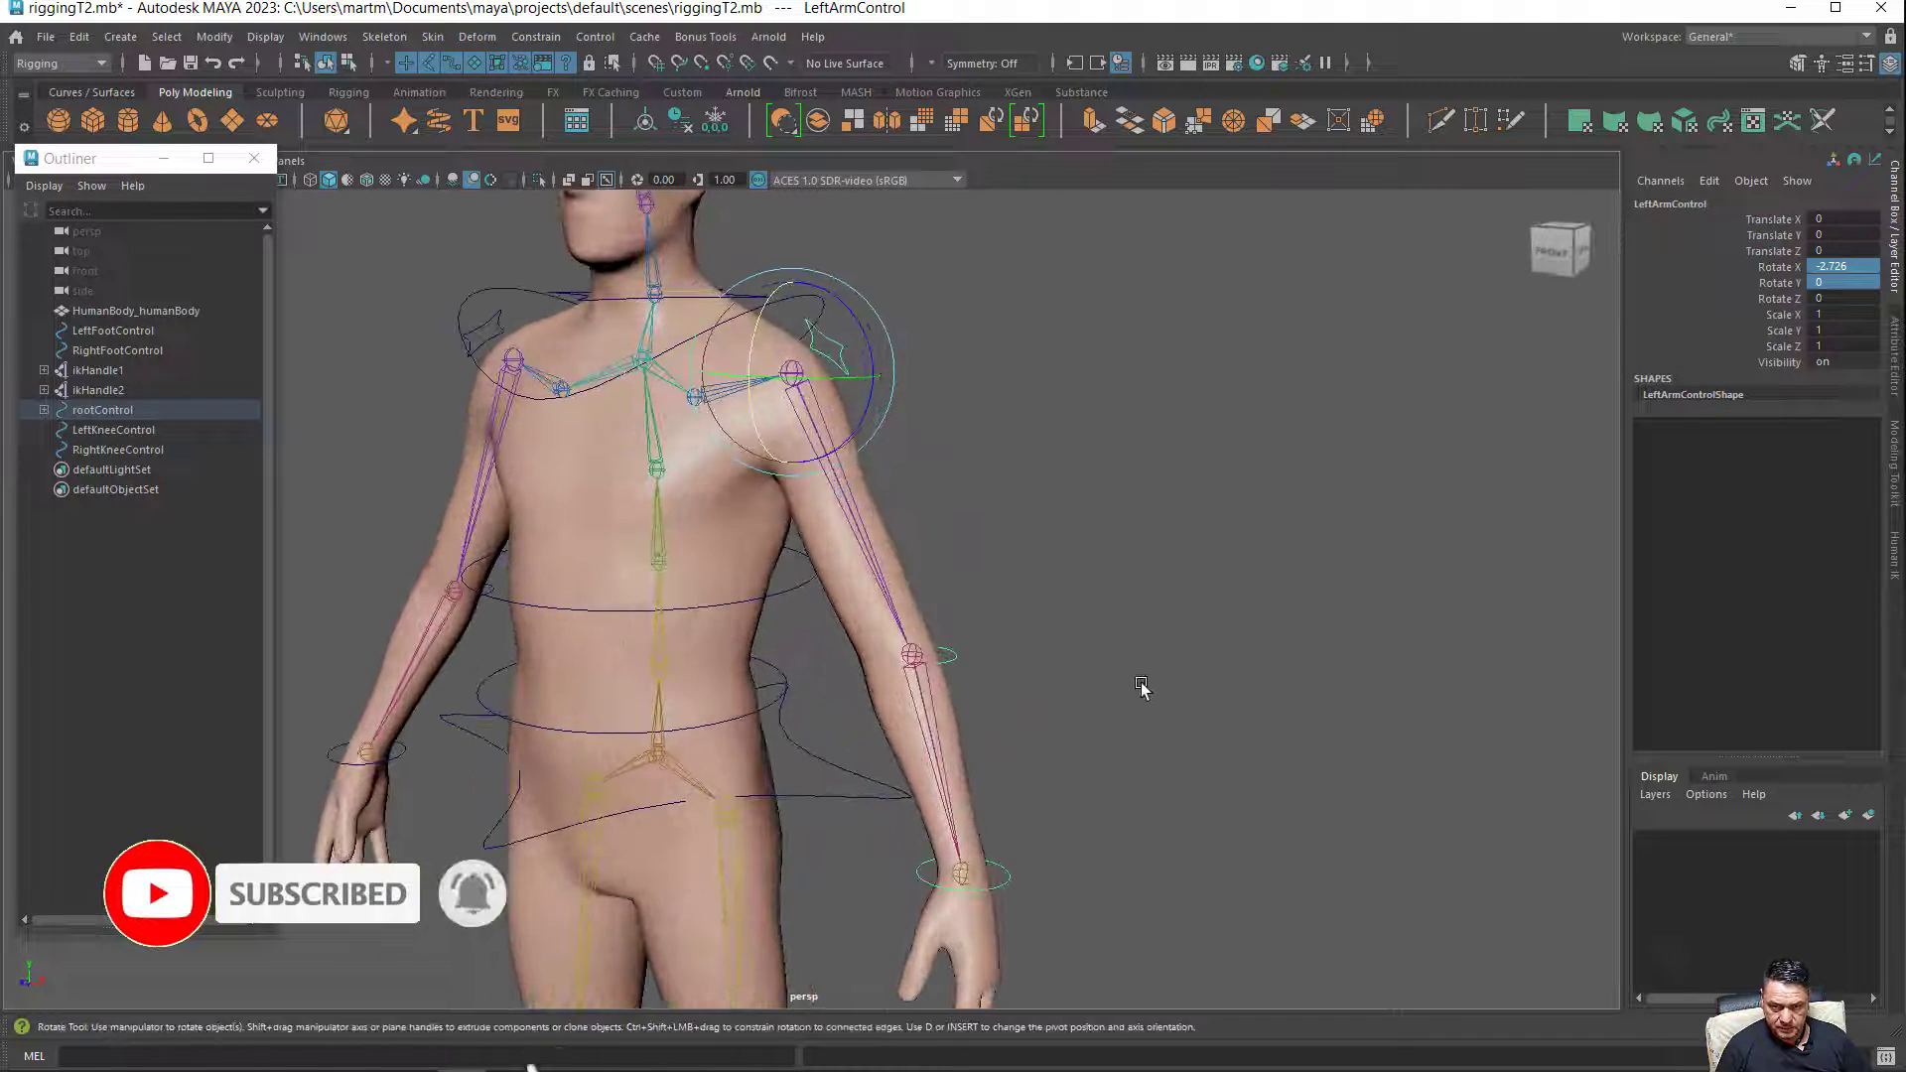
pyautogui.moveTo(1208, 698)
pyautogui.keyDown('alt'); pyautogui.mouseDown()
pyautogui.moveTo(1234, 710)
pyautogui.moveTo(1192, 692)
pyautogui.mouseUp(); pyautogui.keyUp('alt')
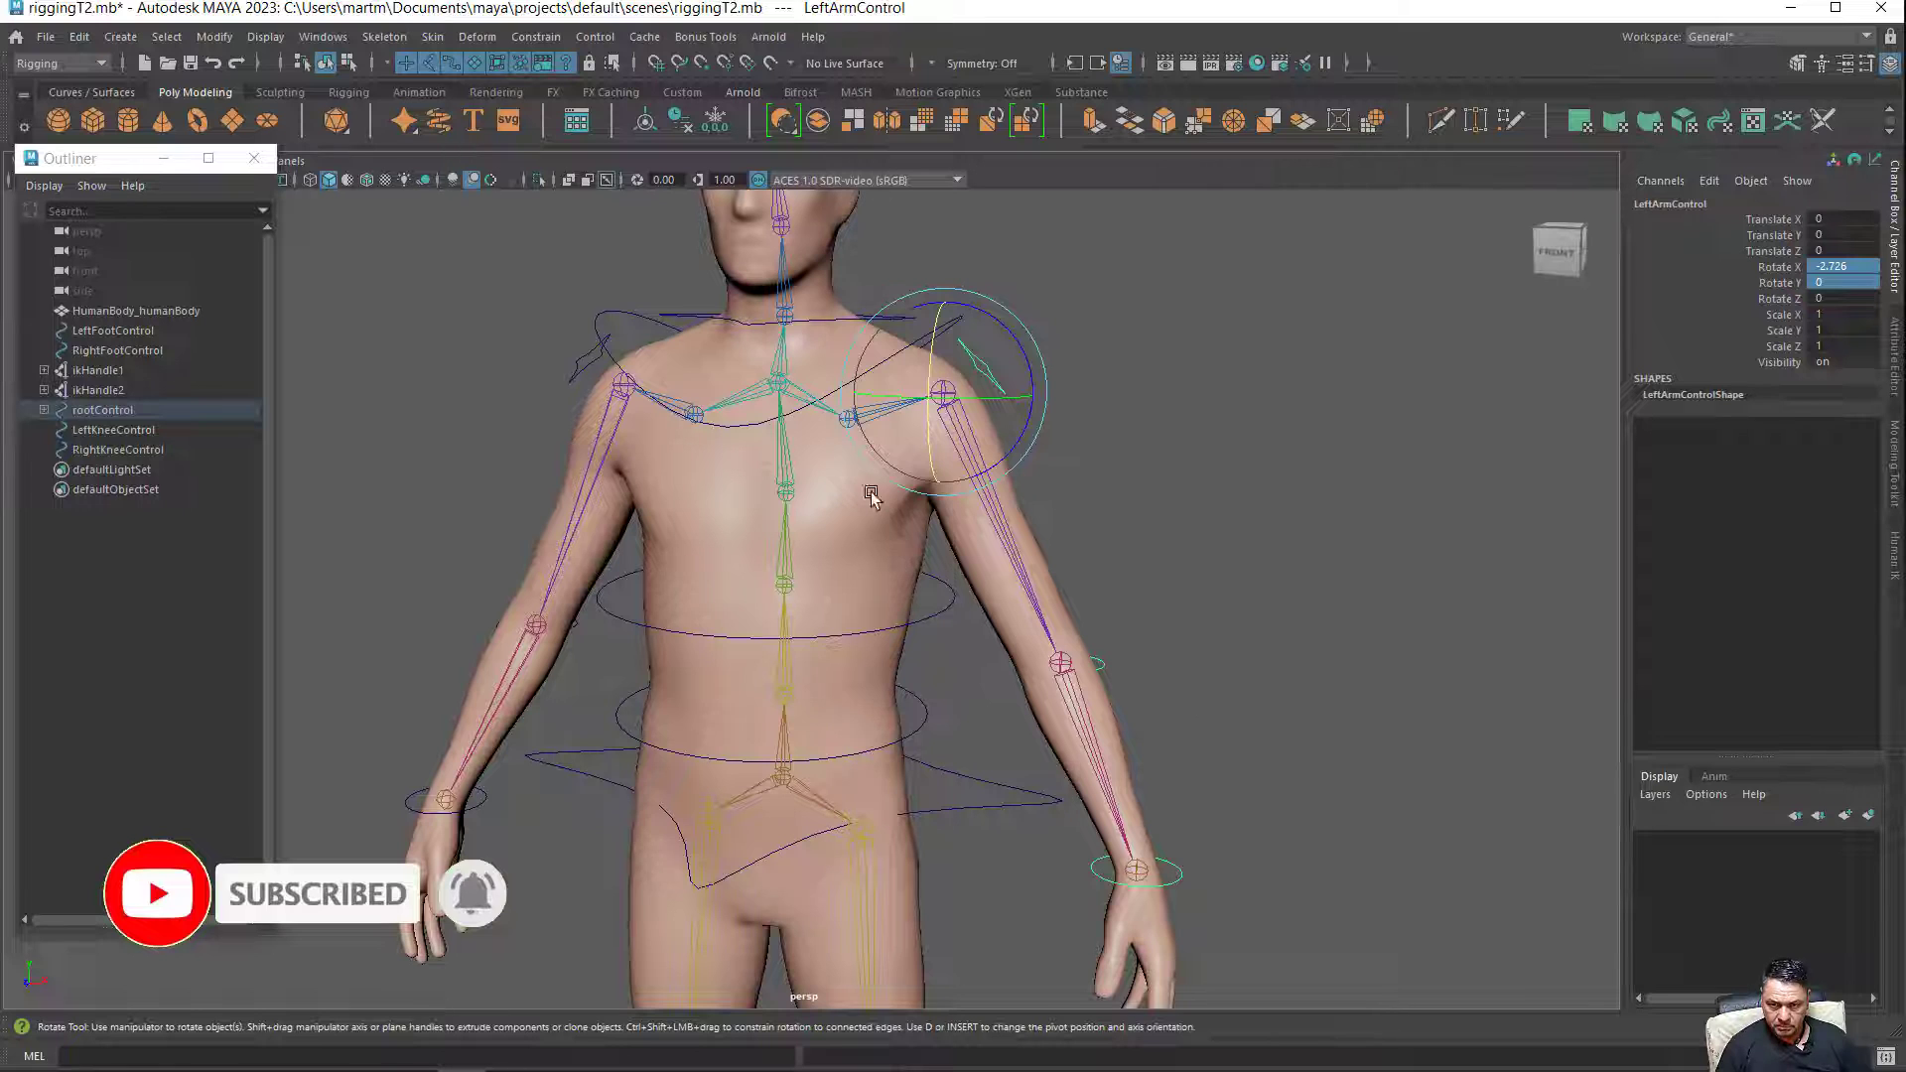
pyautogui.moveTo(1029, 451)
pyautogui.mouseDown()
pyautogui.moveTo(1040, 421)
pyautogui.moveTo(995, 472)
pyautogui.moveTo(1078, 421)
pyautogui.mouseUp()
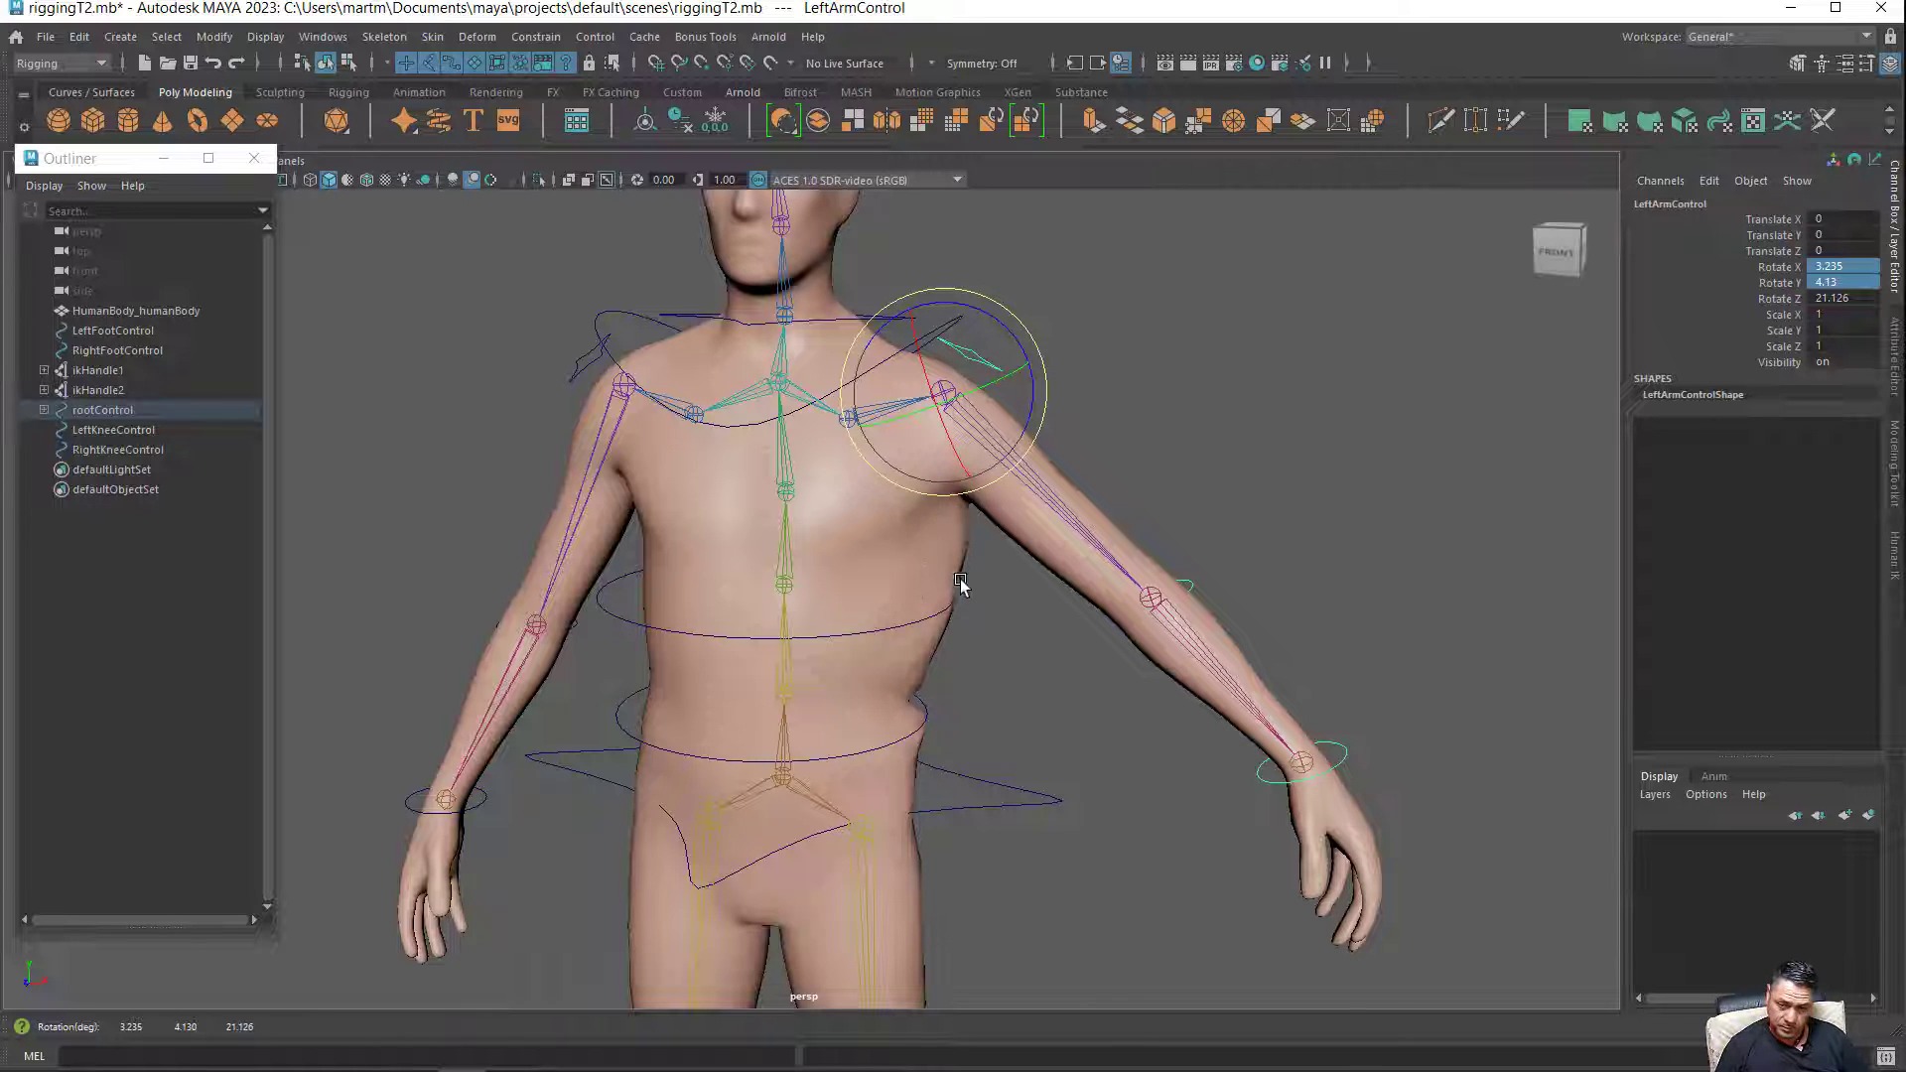
pyautogui.moveTo(961, 579)
pyautogui.keyDown('alt'); pyautogui.mouseDown()
pyautogui.moveTo(865, 592)
pyautogui.moveTo(920, 608)
pyautogui.mouseUp(); pyautogui.keyUp('alt')
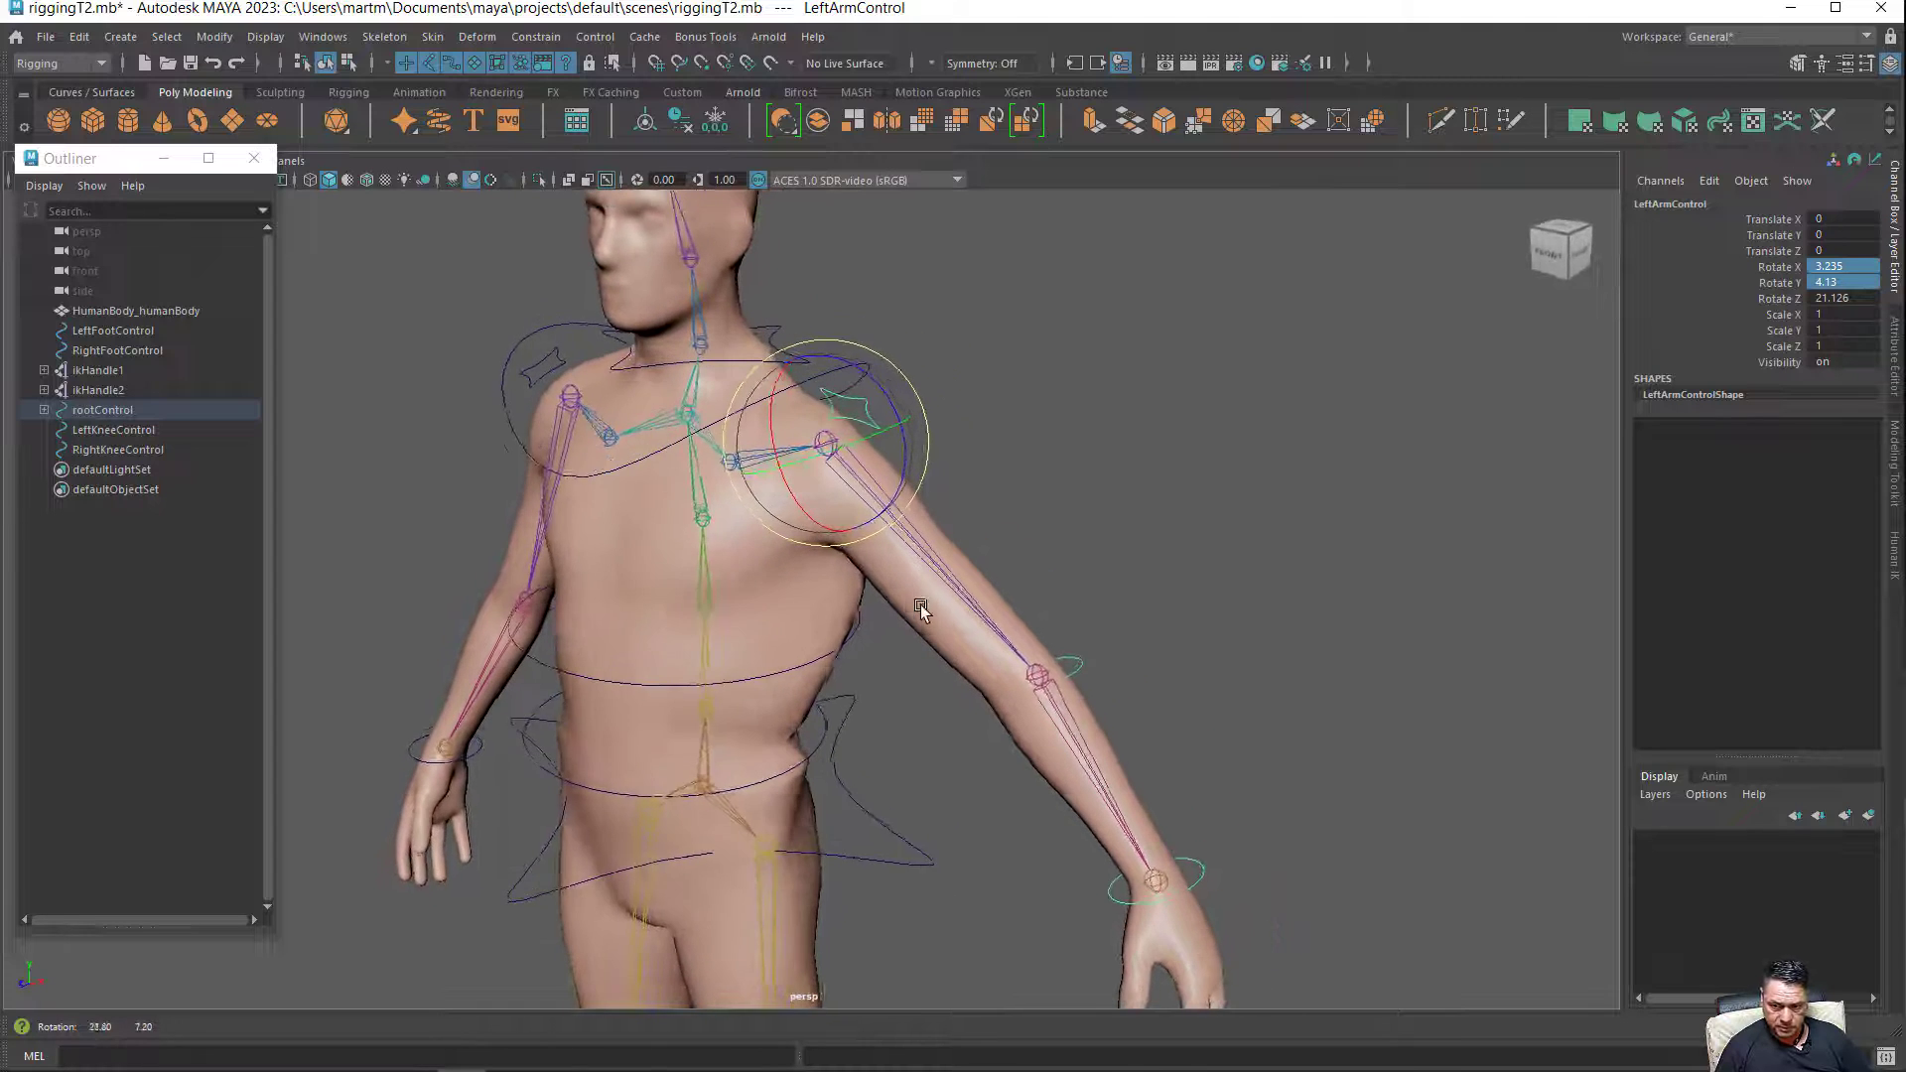
pyautogui.hotkey('ctrl', 'z')
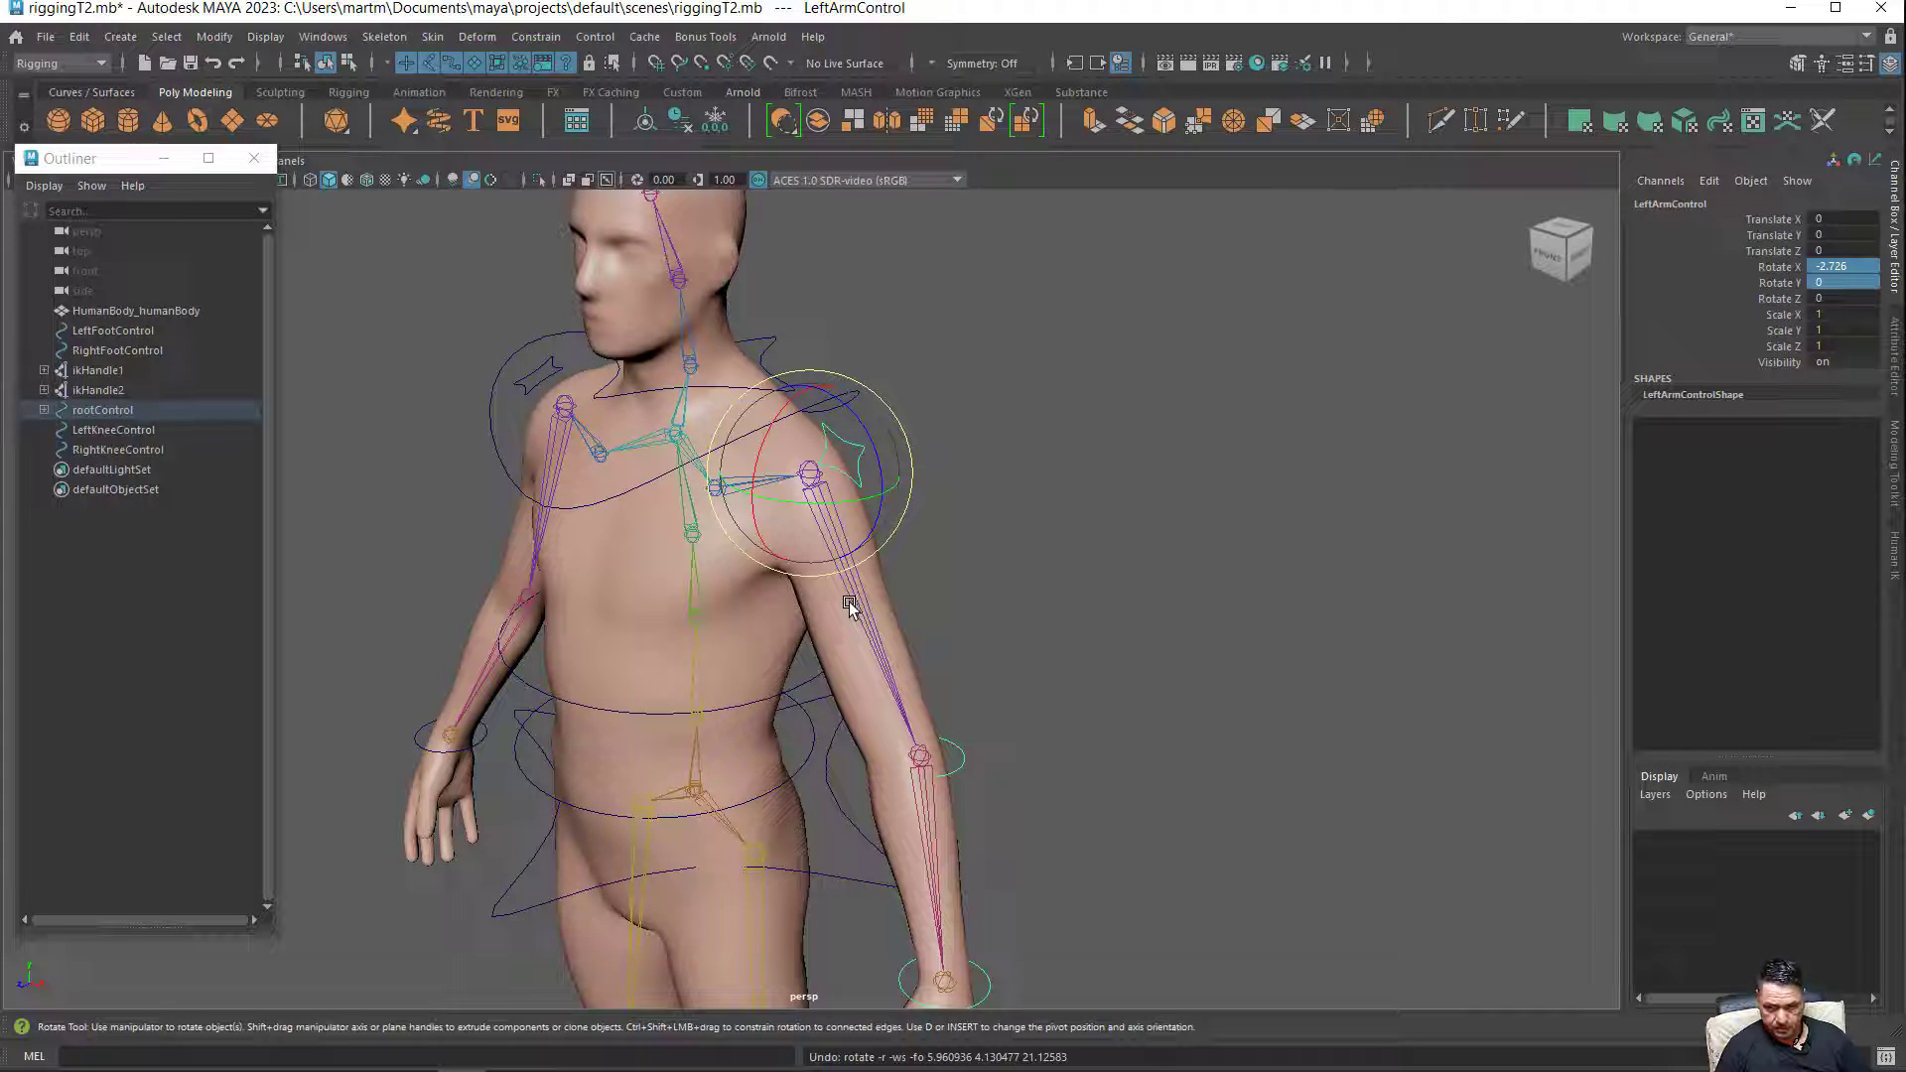
pyautogui.hotkey('ctrl', 'z')
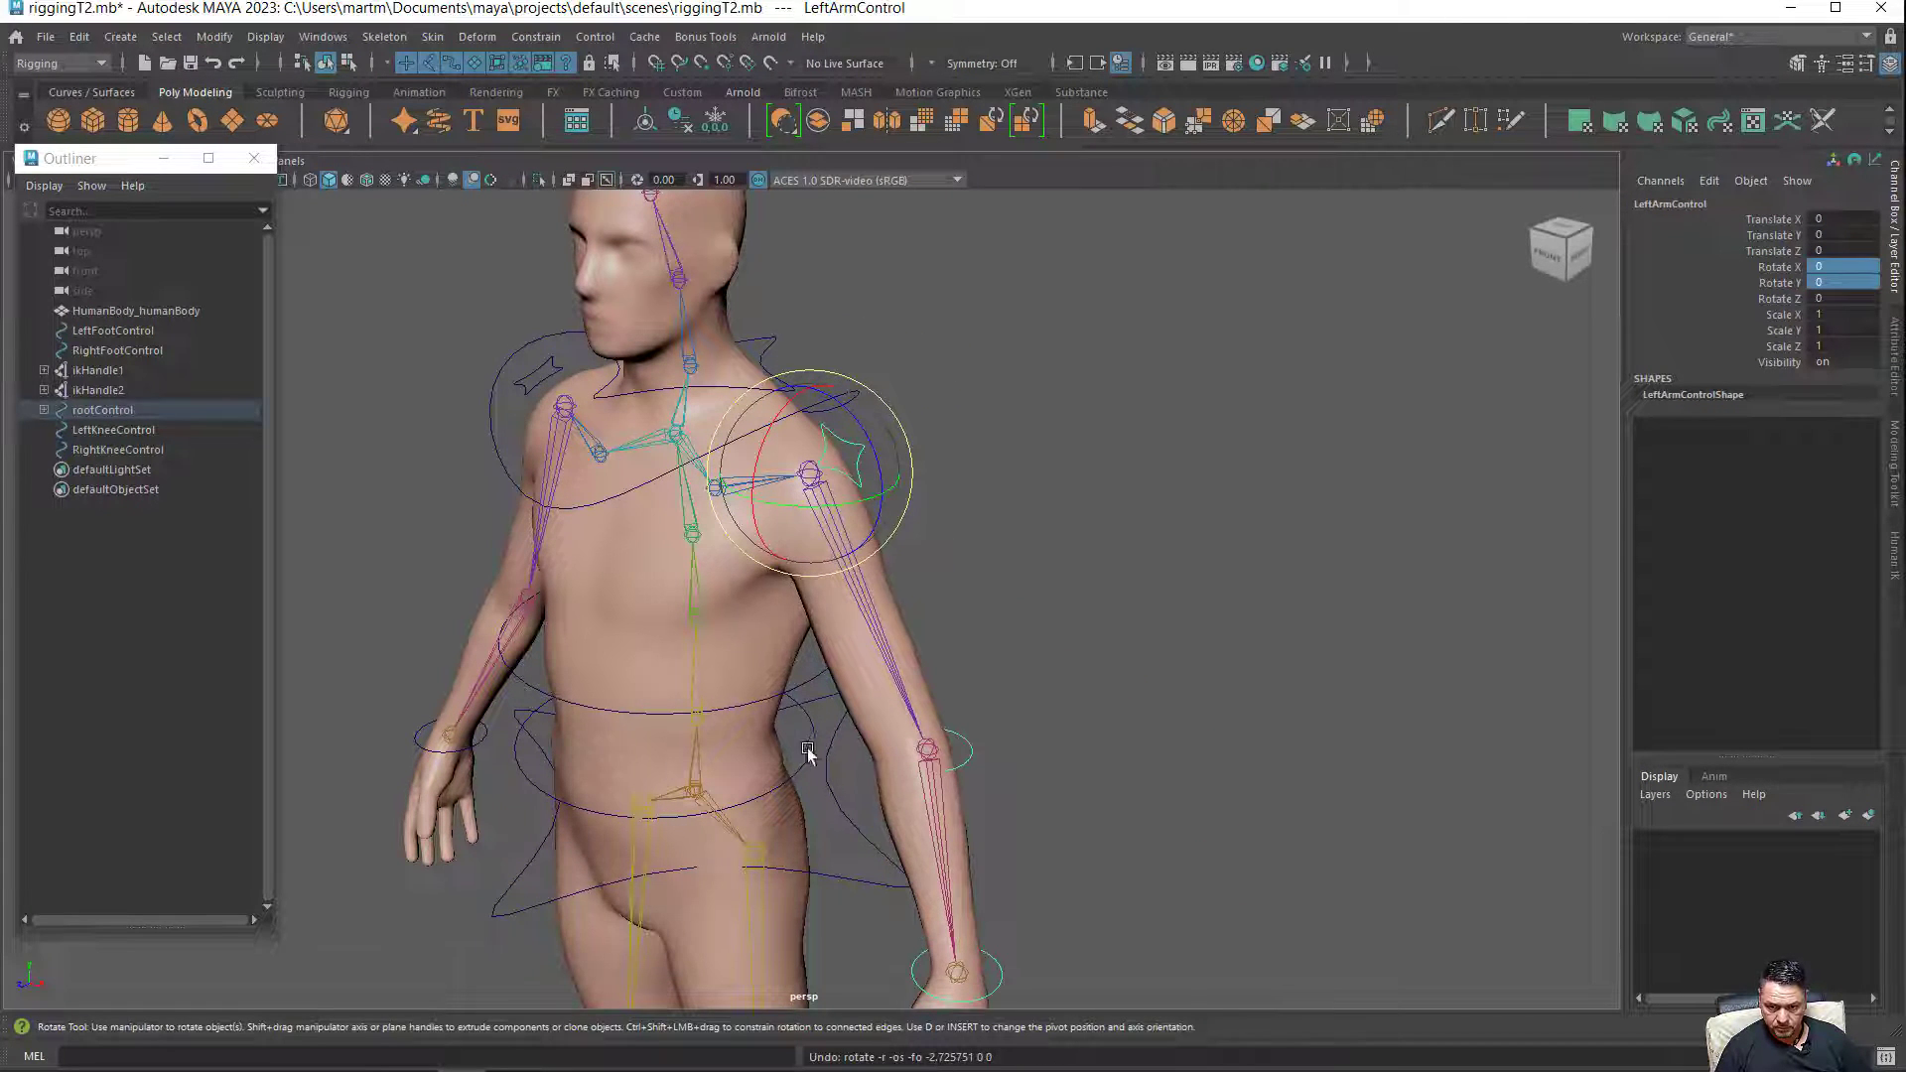
pyautogui.click(968, 770)
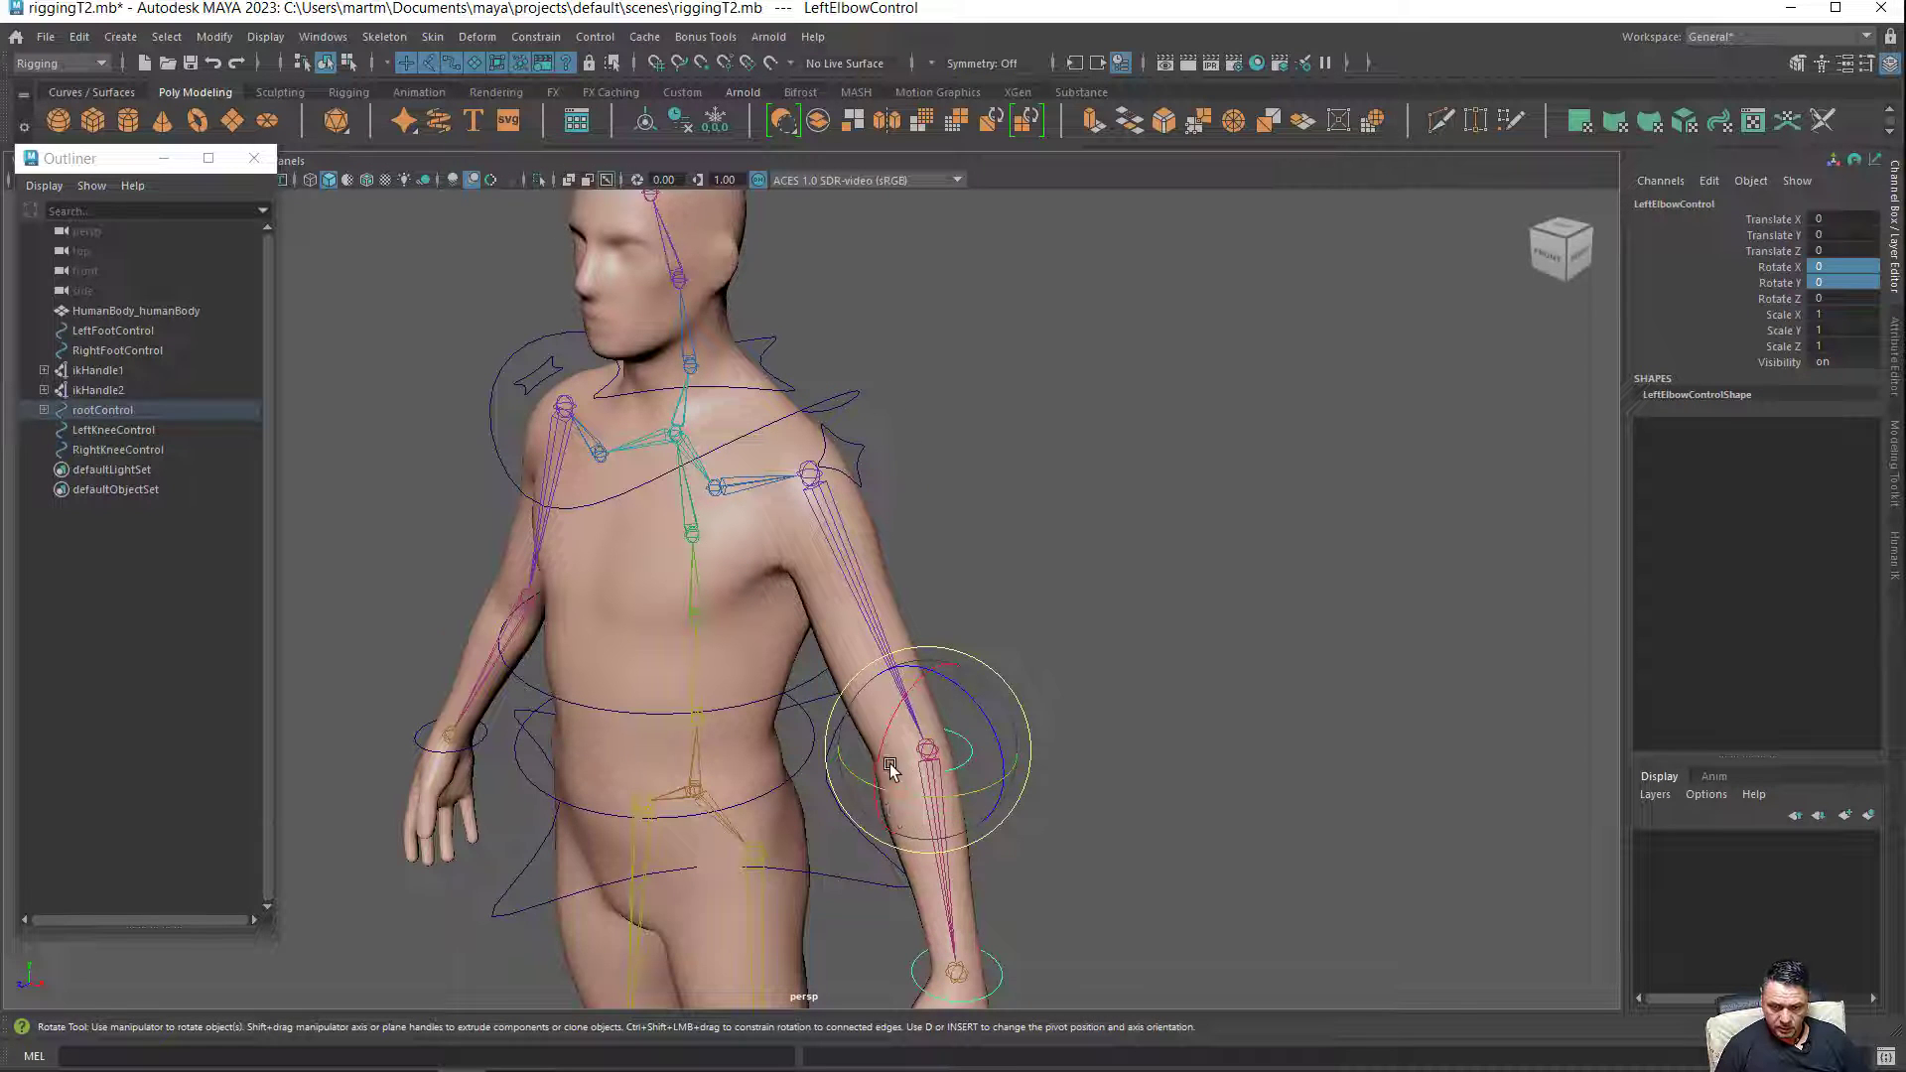
# Bend the left elbow and twist the left wrist, then undo both rotations.
pyautogui.keyDown('alt'); pyautogui.moveTo(878, 774); pyautogui.dragTo(971, 746); pyautogui.keyUp('alt')
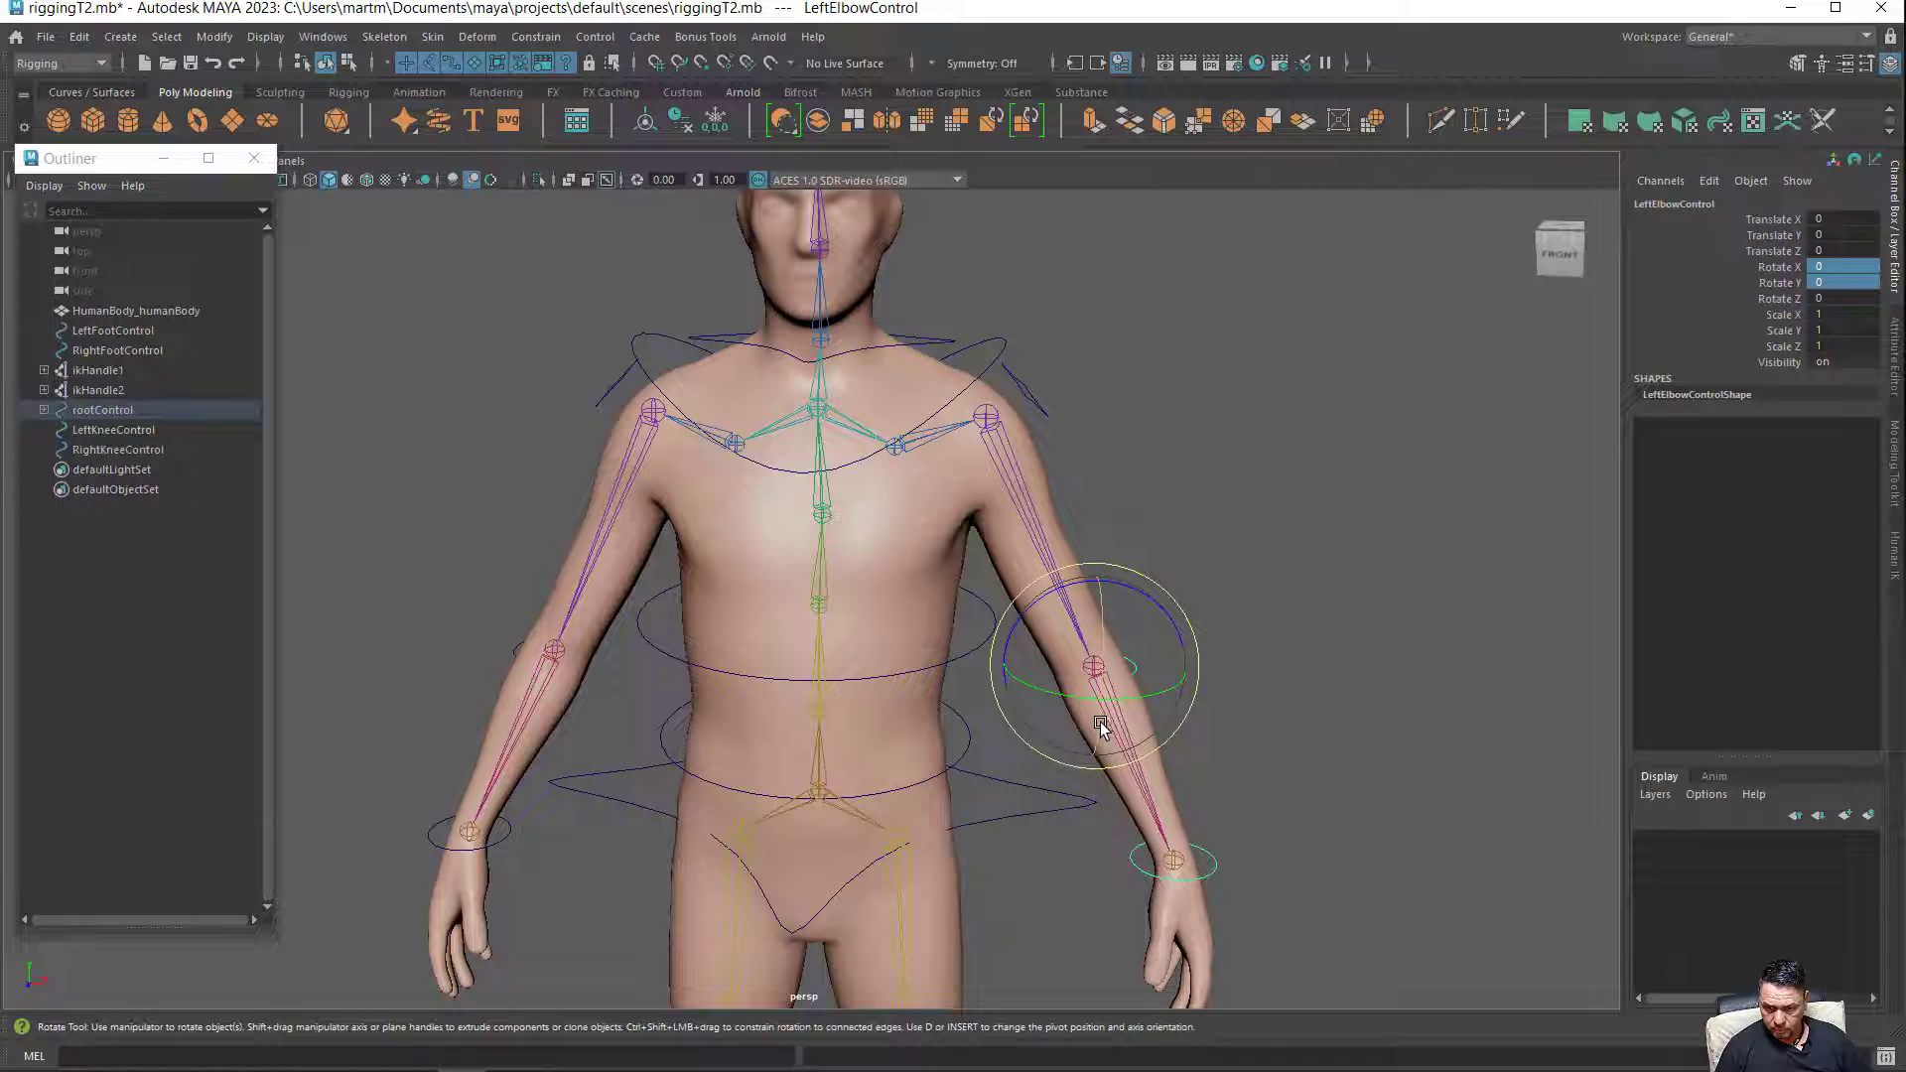
pyautogui.moveTo(1096, 719)
pyautogui.mouseDown()
pyautogui.moveTo(1088, 627)
pyautogui.moveTo(773, 766)
pyautogui.moveTo(1102, 707)
pyautogui.mouseUp()
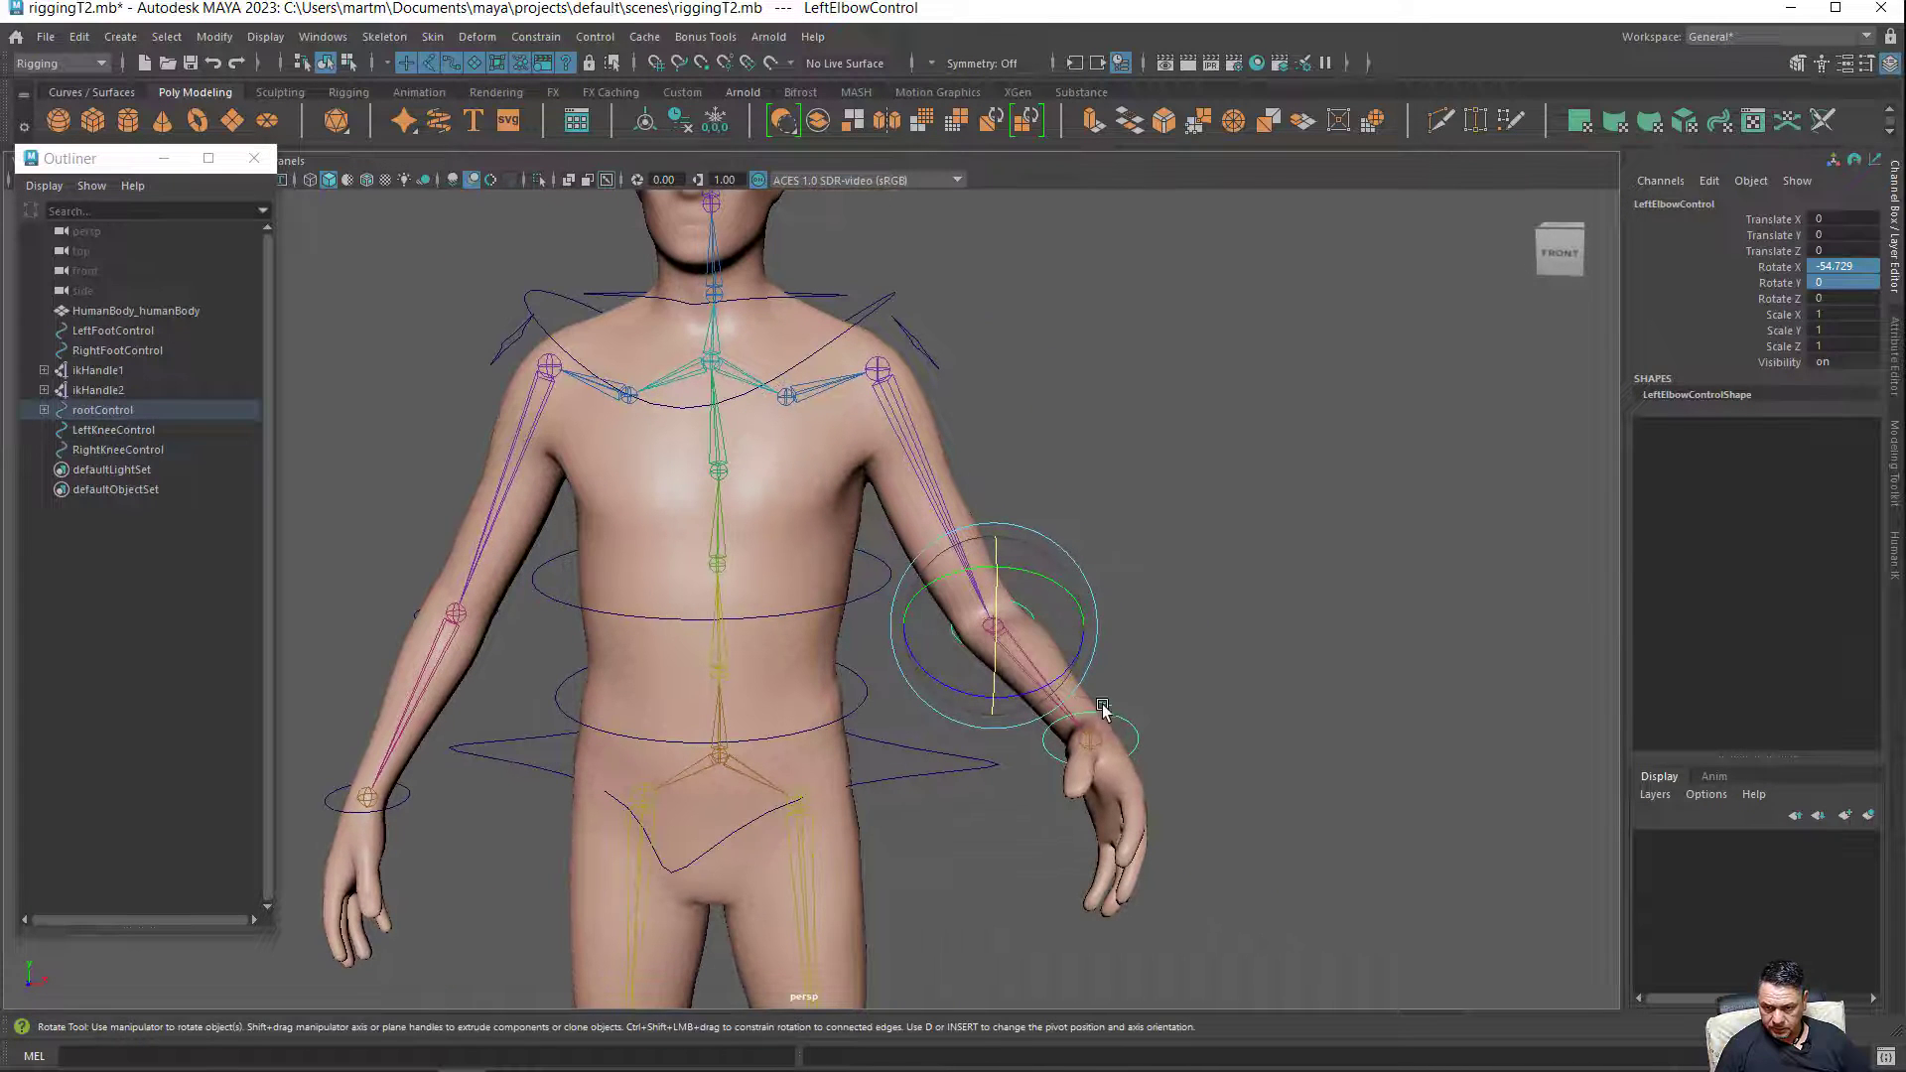
pyautogui.click(1115, 721)
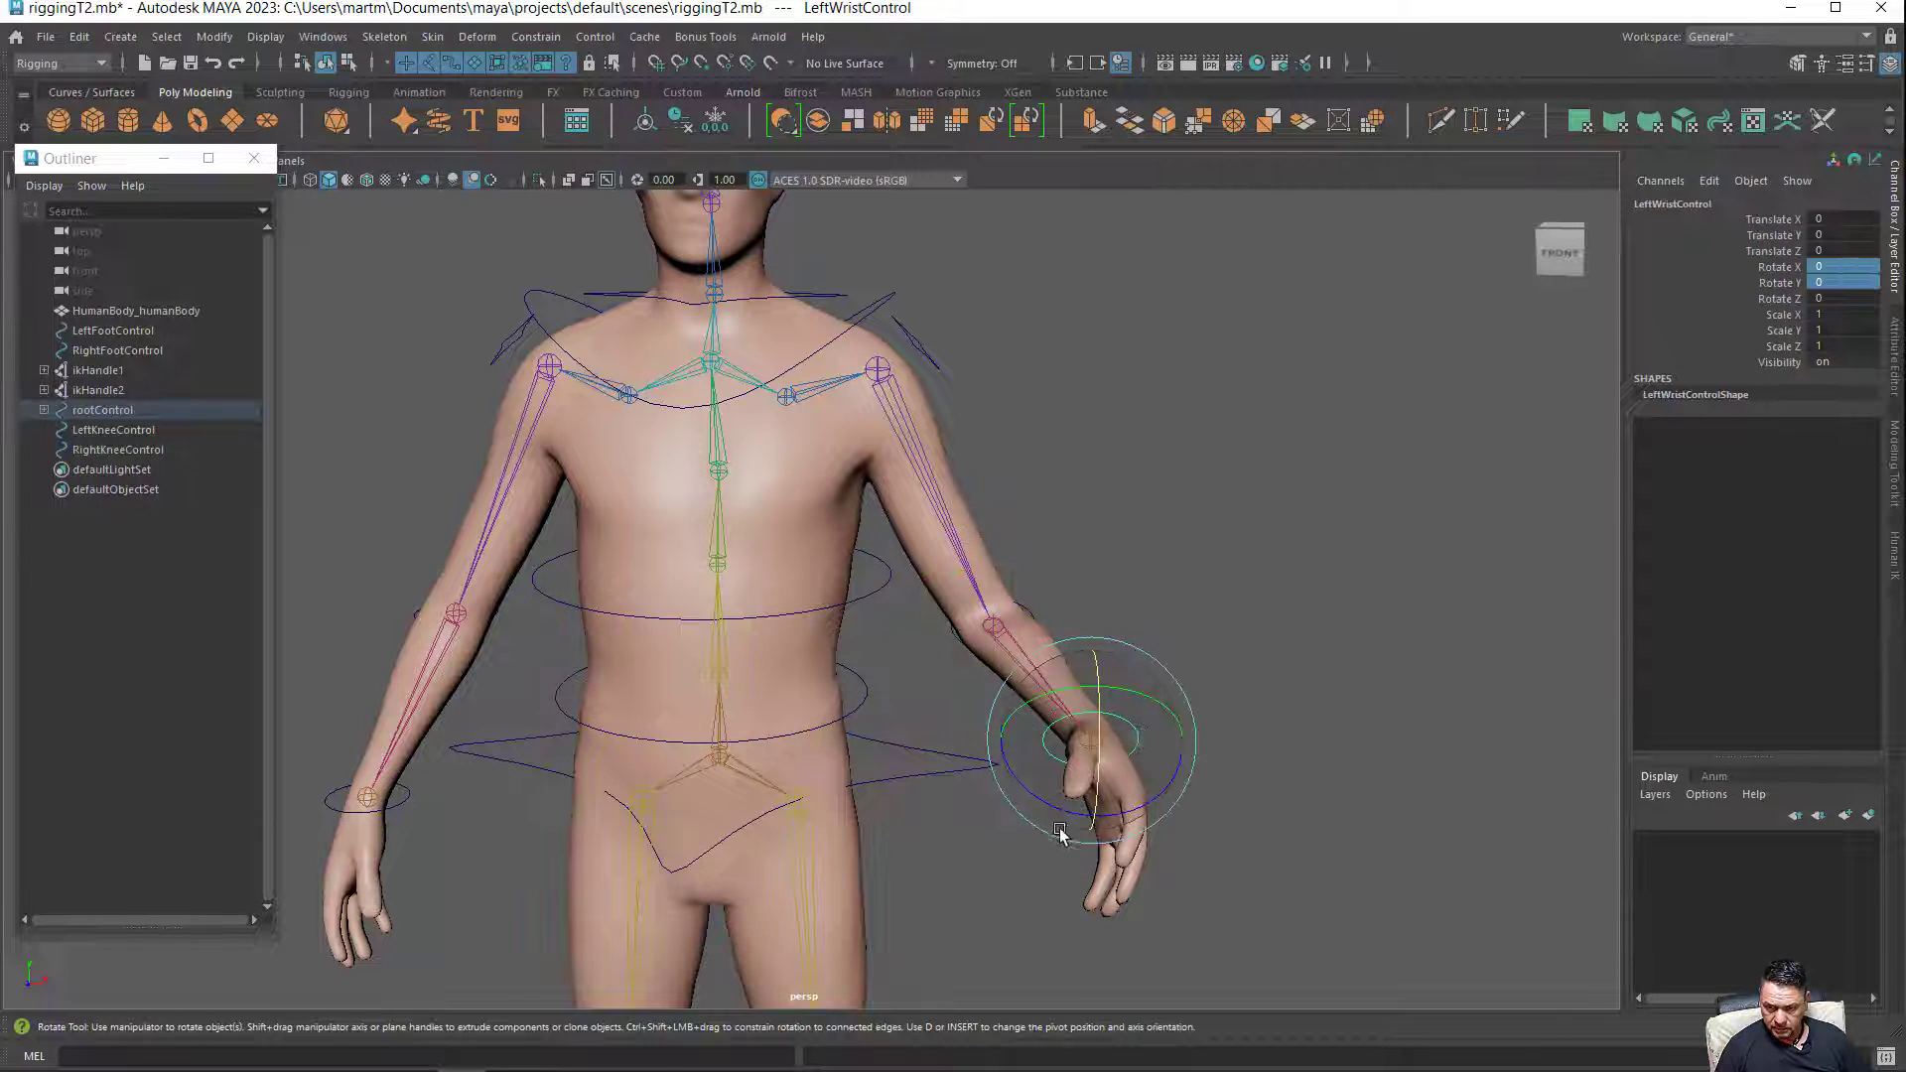
pyautogui.moveTo(1060, 834)
pyautogui.mouseDown()
pyautogui.moveTo(1095, 811)
pyautogui.moveTo(1107, 764)
pyautogui.moveTo(880, 724)
pyautogui.moveTo(758, 660)
pyautogui.moveTo(838, 598)
pyautogui.moveTo(918, 658)
pyautogui.mouseUp()
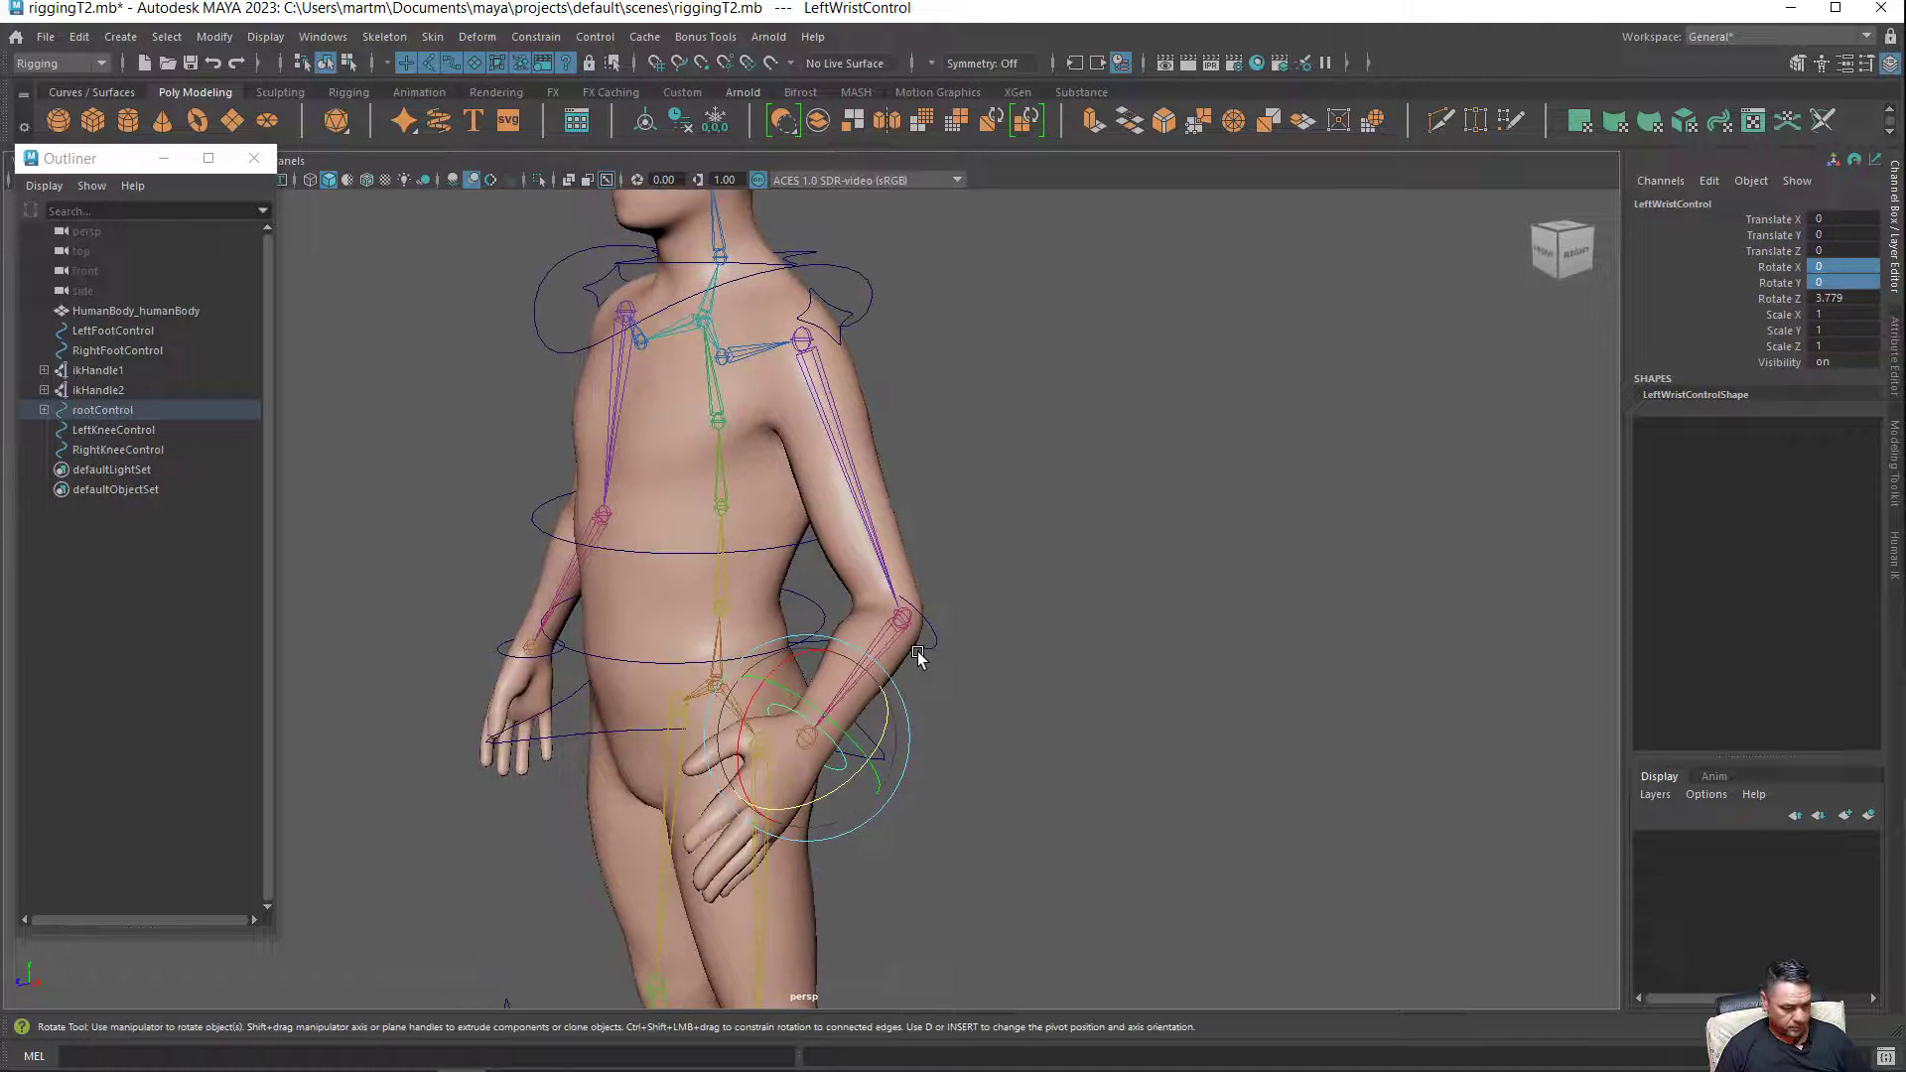
pyautogui.hotkey('ctrl', 'z')
pyautogui.hotkey('ctrl', 'z')
pyautogui.hotkey('ctrl', 'z')
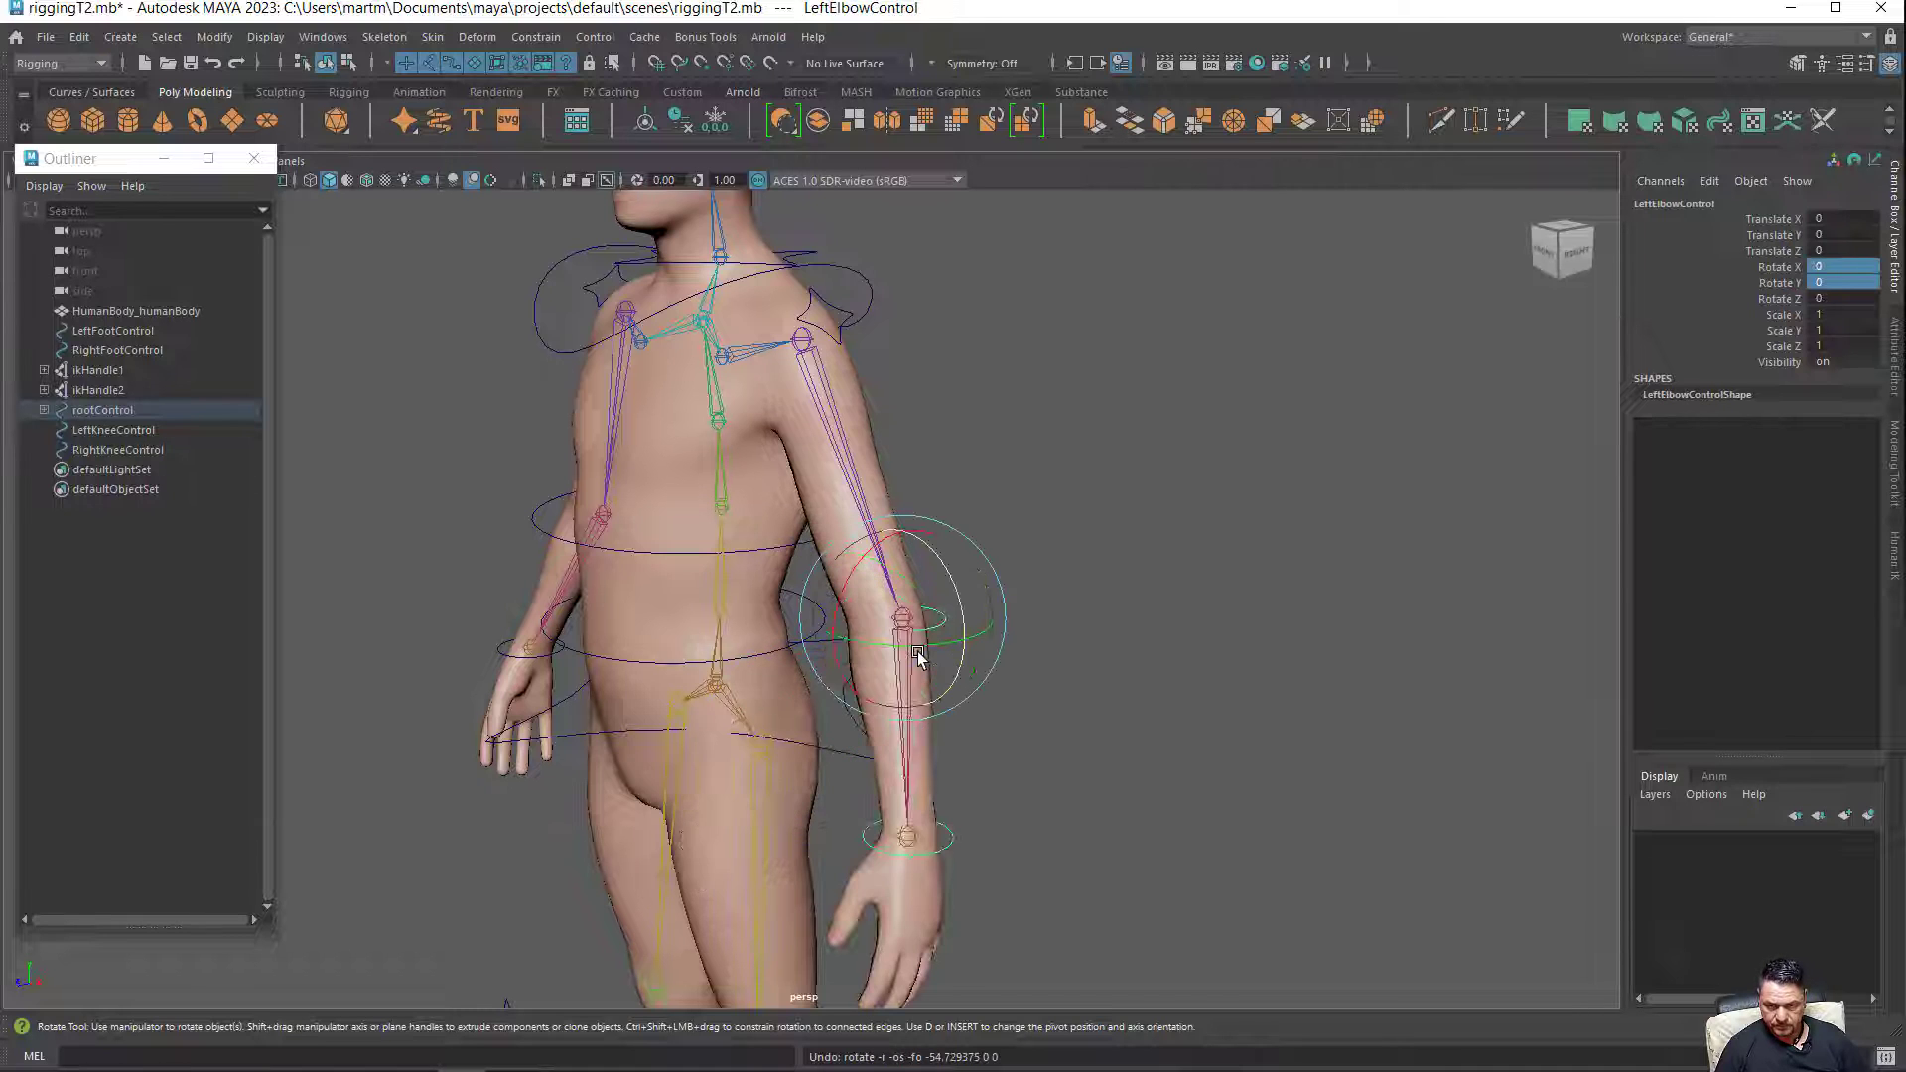
pyautogui.hotkey('ctrl', 'z')
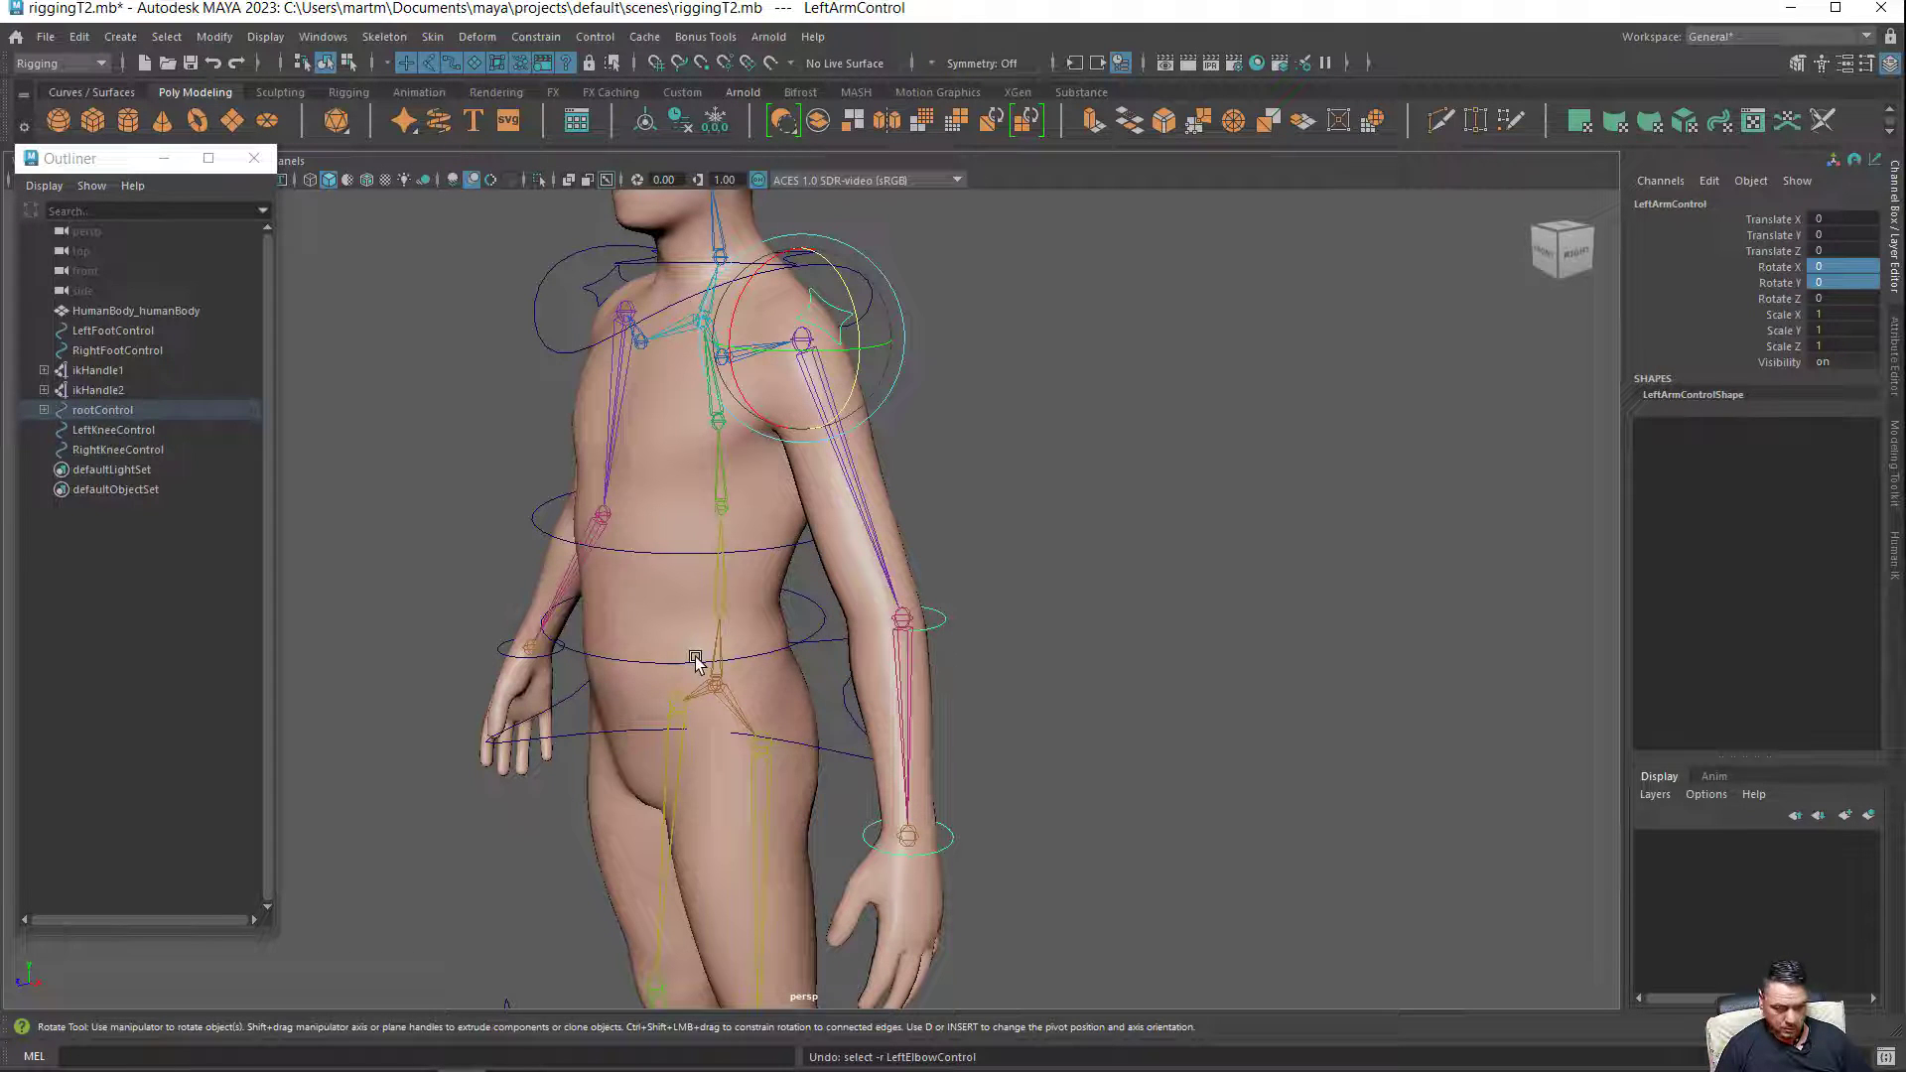
# Turn the right wrist and bend the right elbow, undoing each rotation.
pyautogui.moveTo(695, 660)
pyautogui.keyDown('alt'); pyautogui.mouseDown()
pyautogui.moveTo(804, 663)
pyautogui.moveTo(891, 723)
pyautogui.moveTo(923, 681)
pyautogui.mouseUp(); pyautogui.keyUp('alt')
pyautogui.scroll(2, 912, 688)
pyautogui.scroll(2, 907, 754)
pyautogui.click(657, 852)
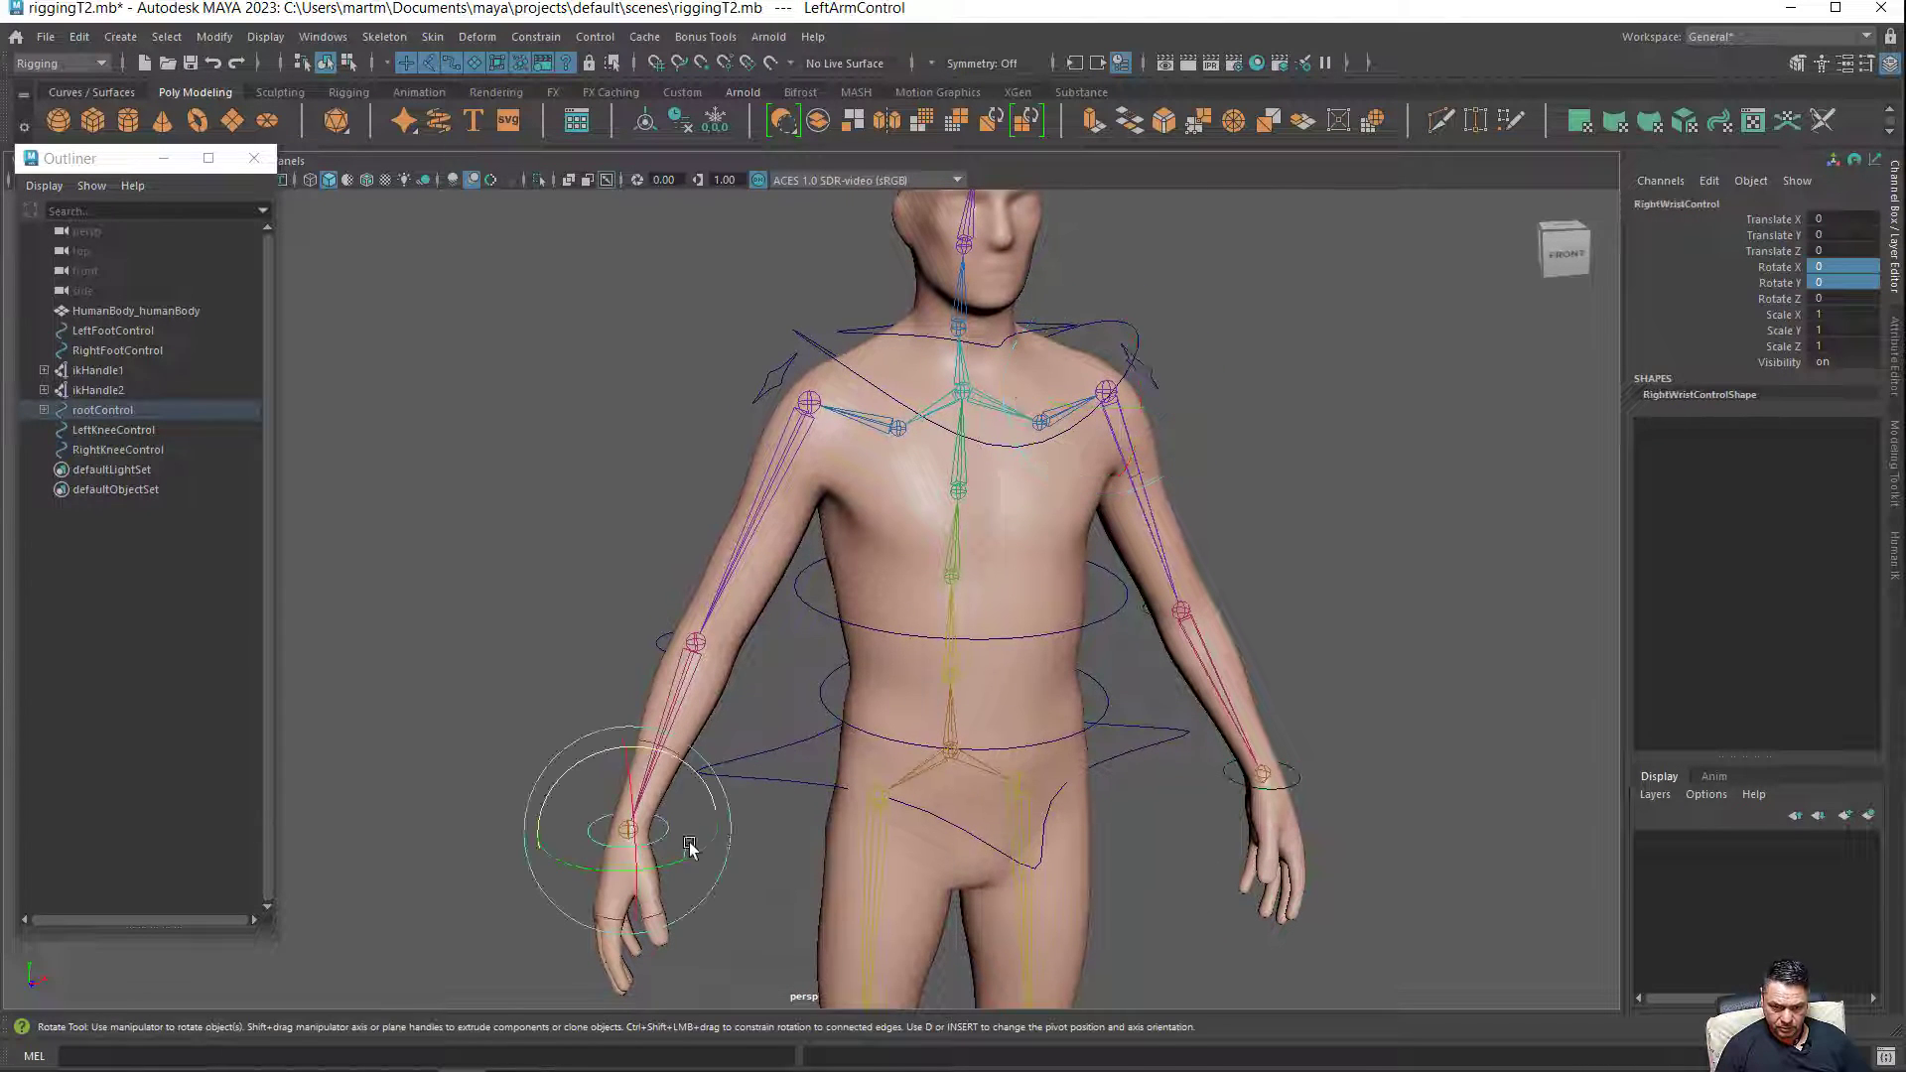
pyautogui.moveTo(553, 799); pyautogui.dragTo(570, 794)
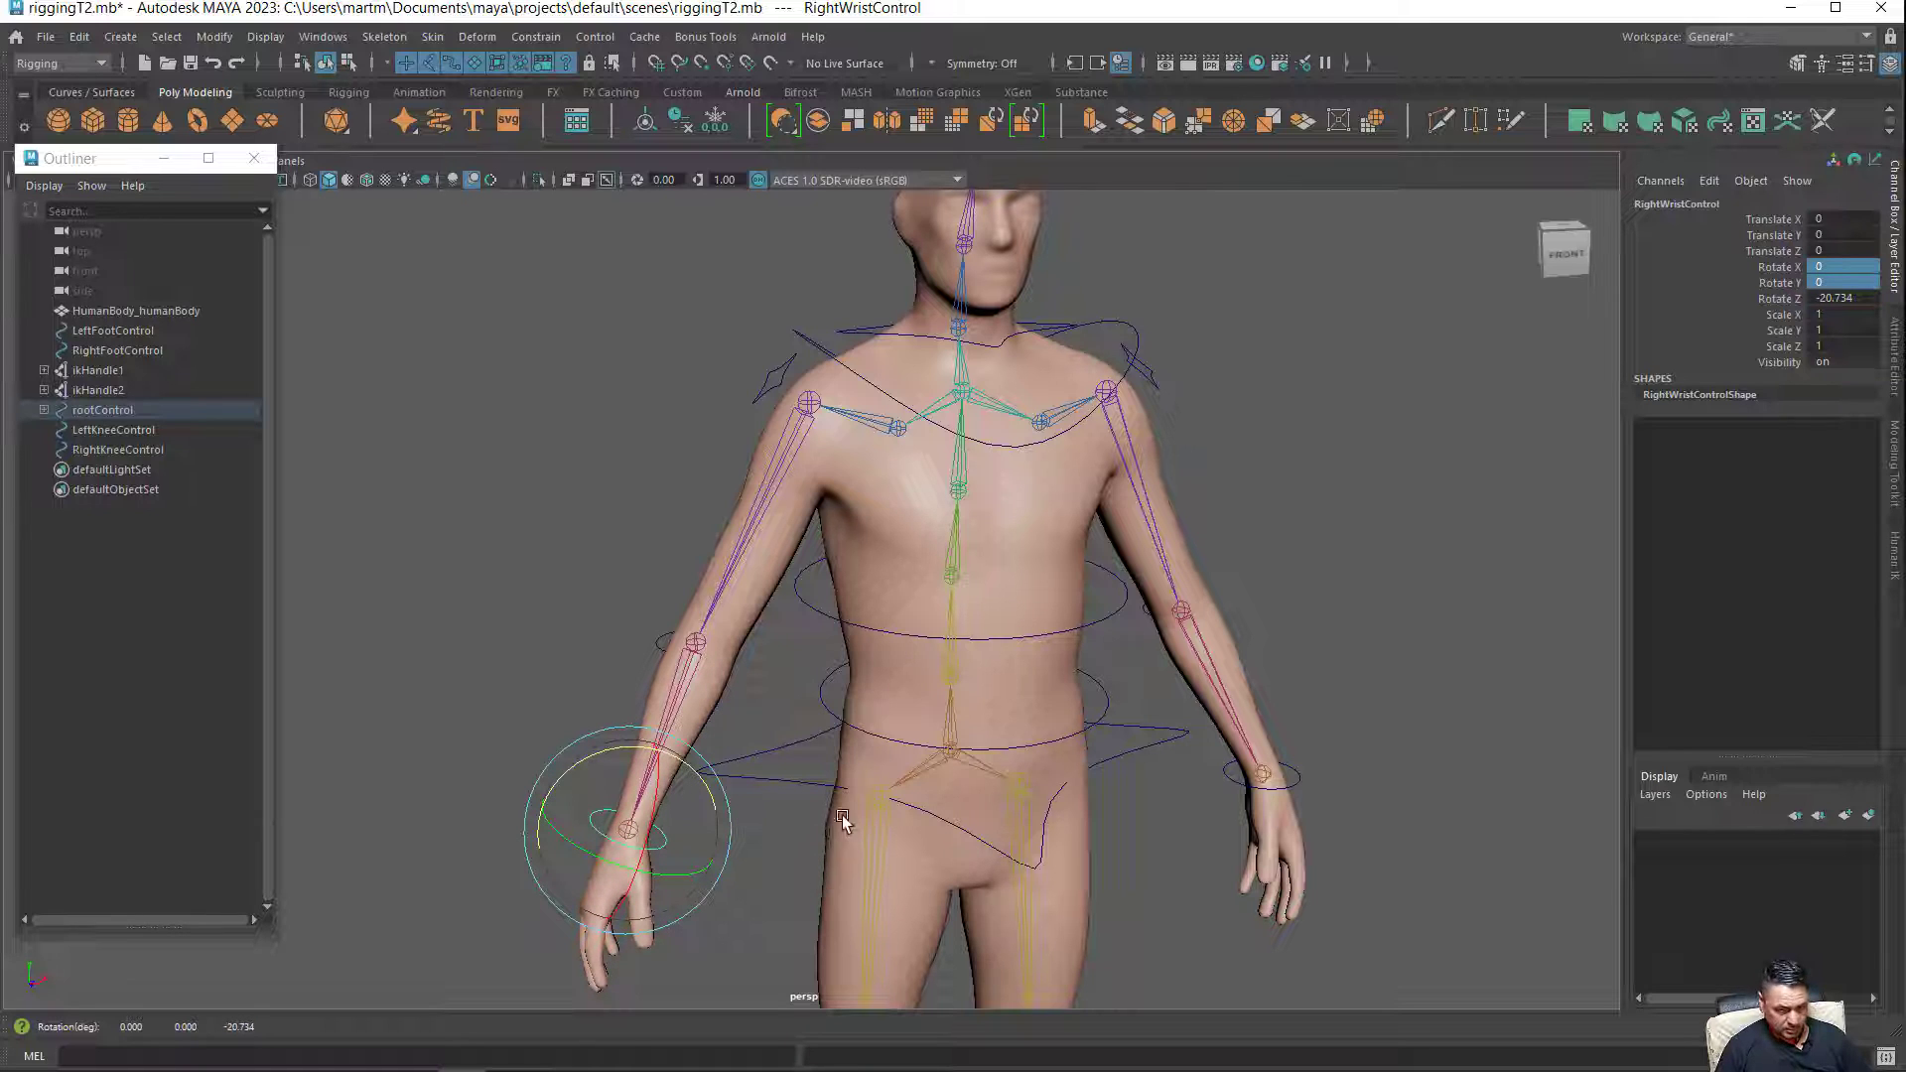
pyautogui.press('alt')
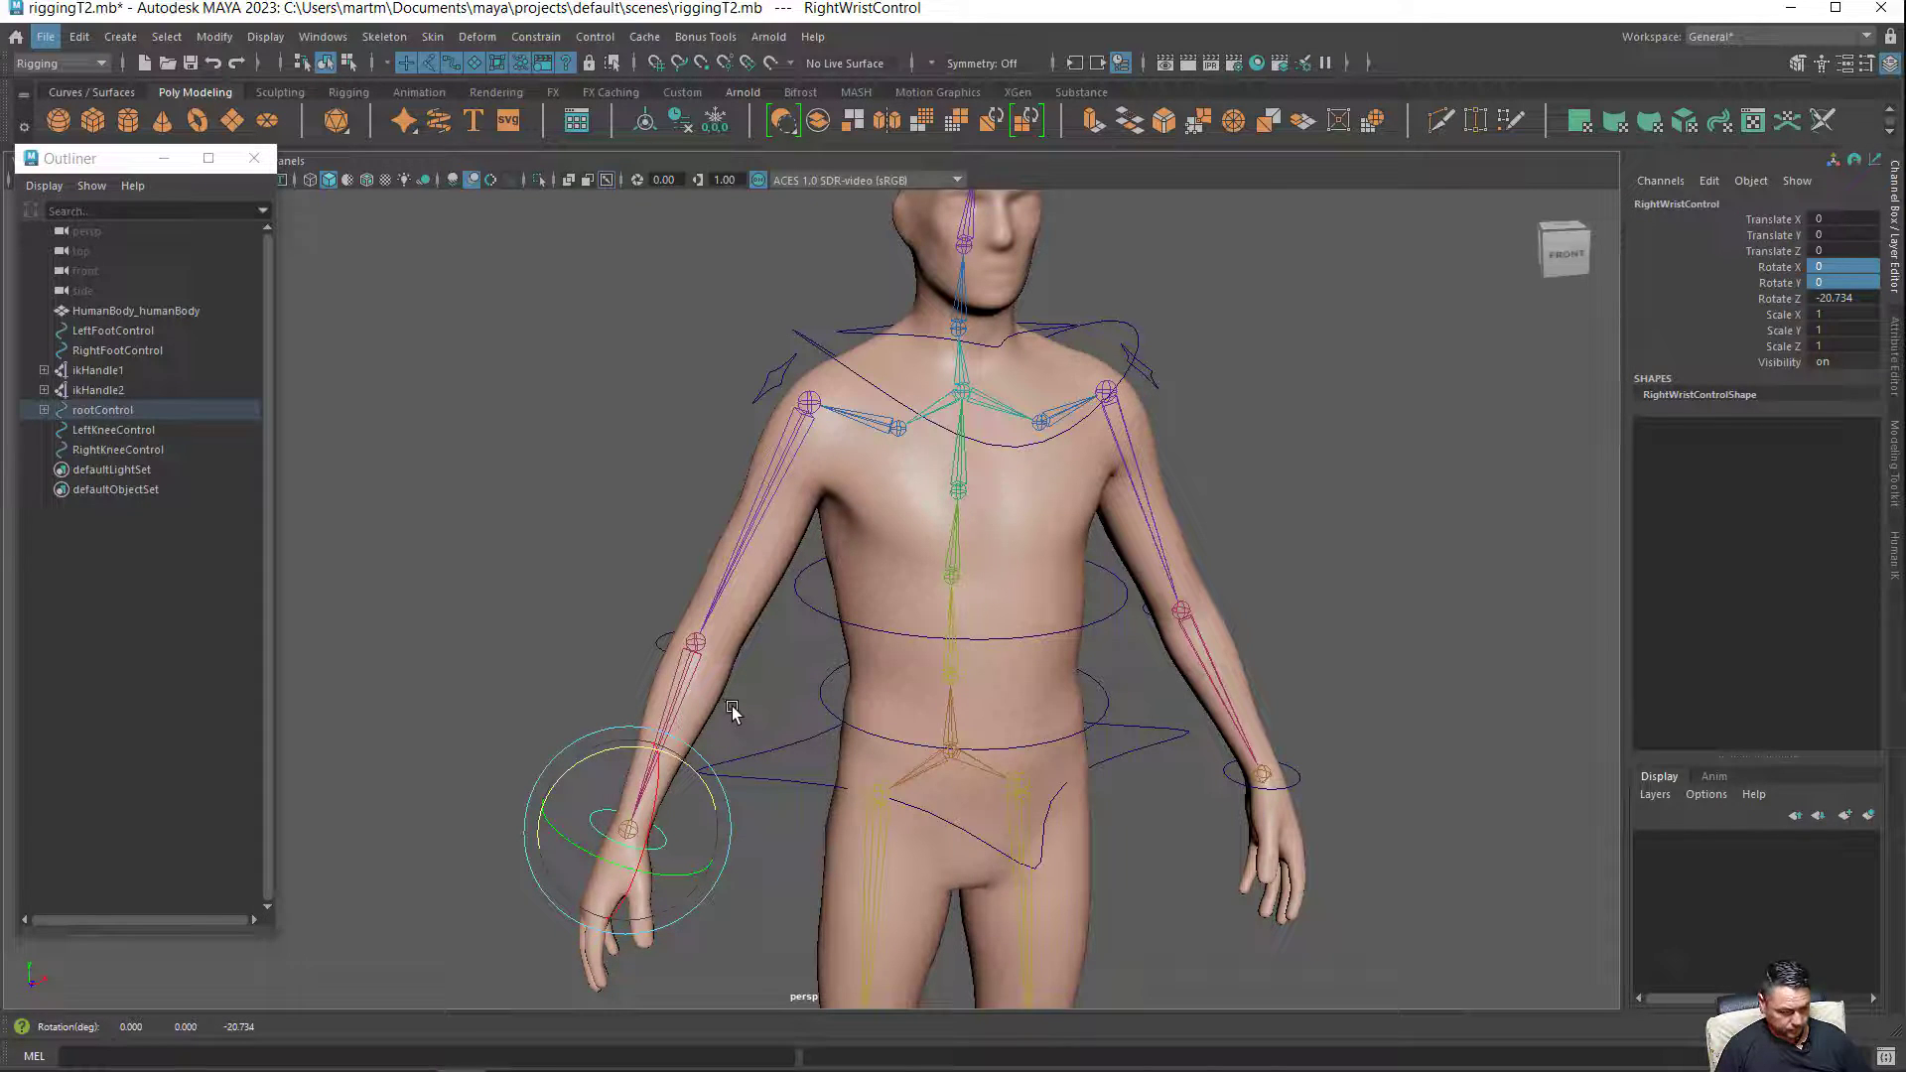
pyautogui.hotkey('ctrl', 'z')
pyautogui.click(734, 675)
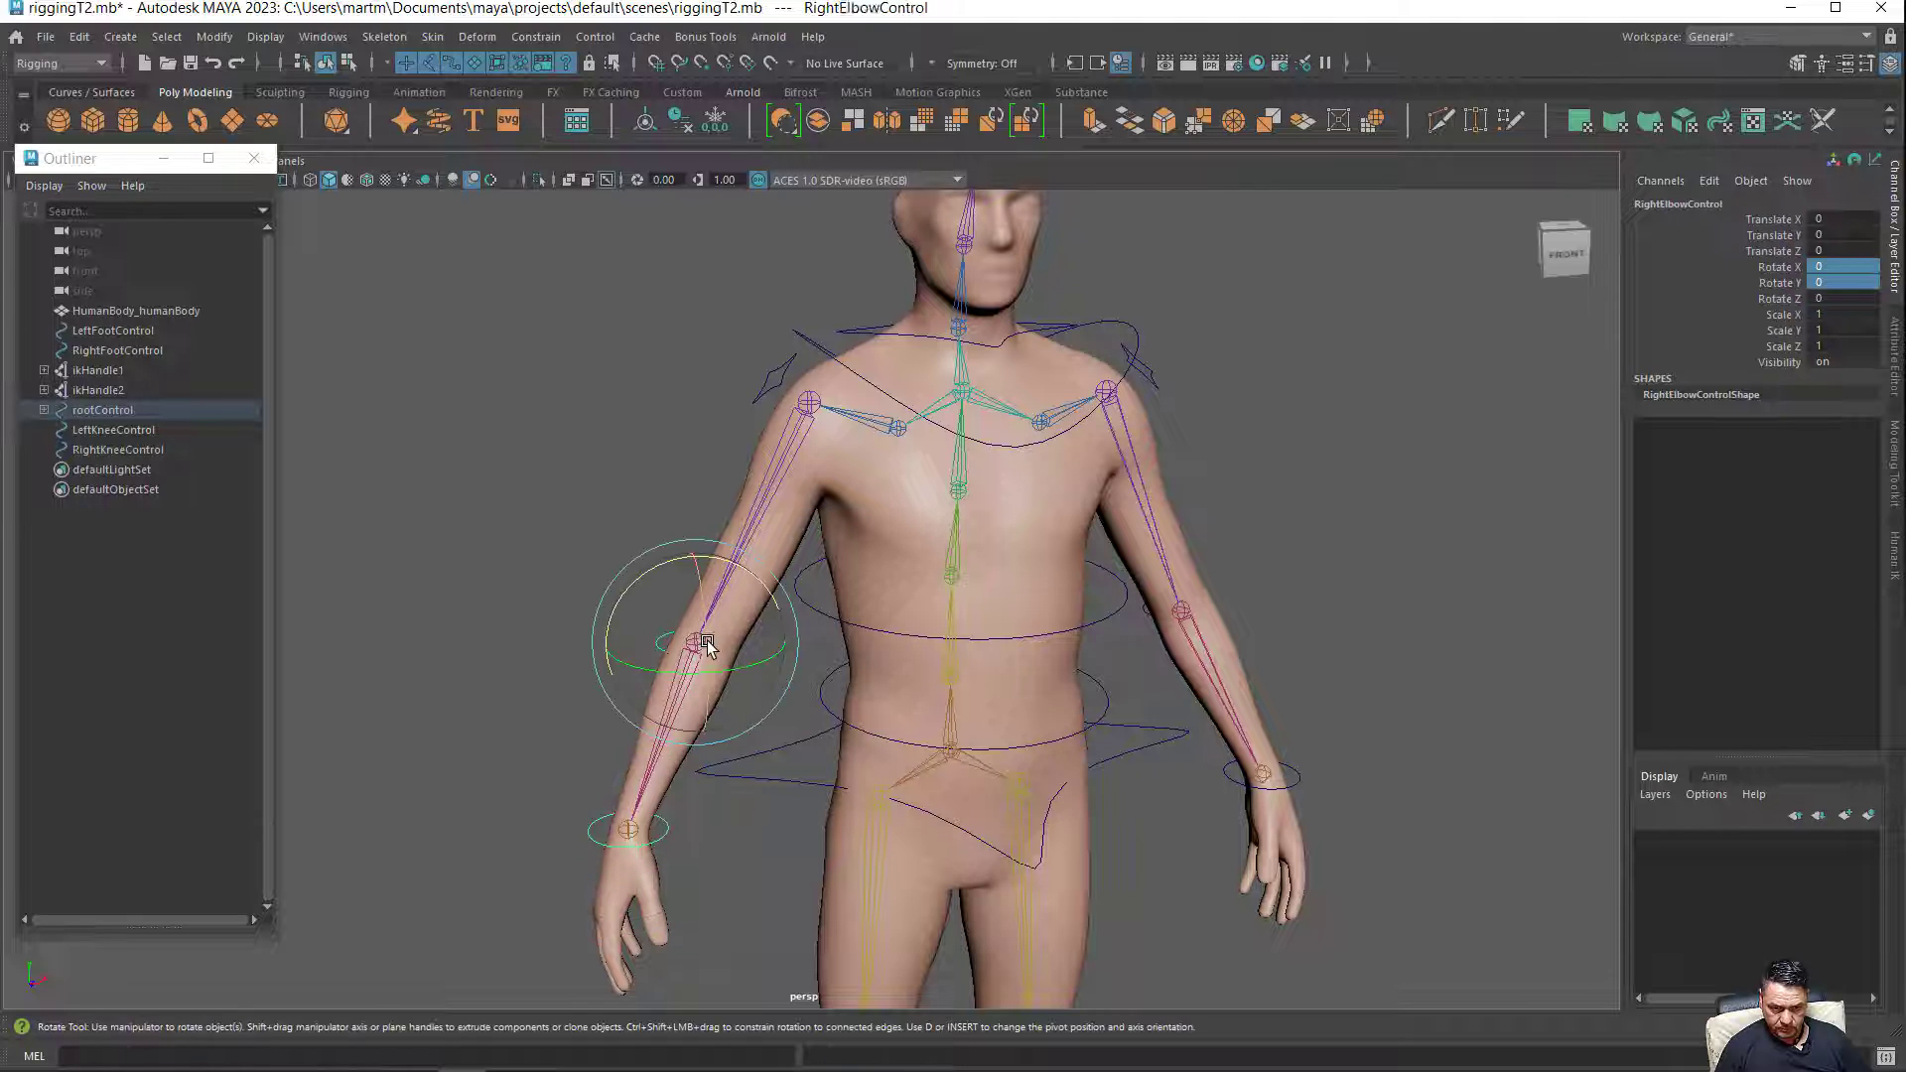
pyautogui.moveTo(707, 645); pyautogui.dragTo(709, 616)
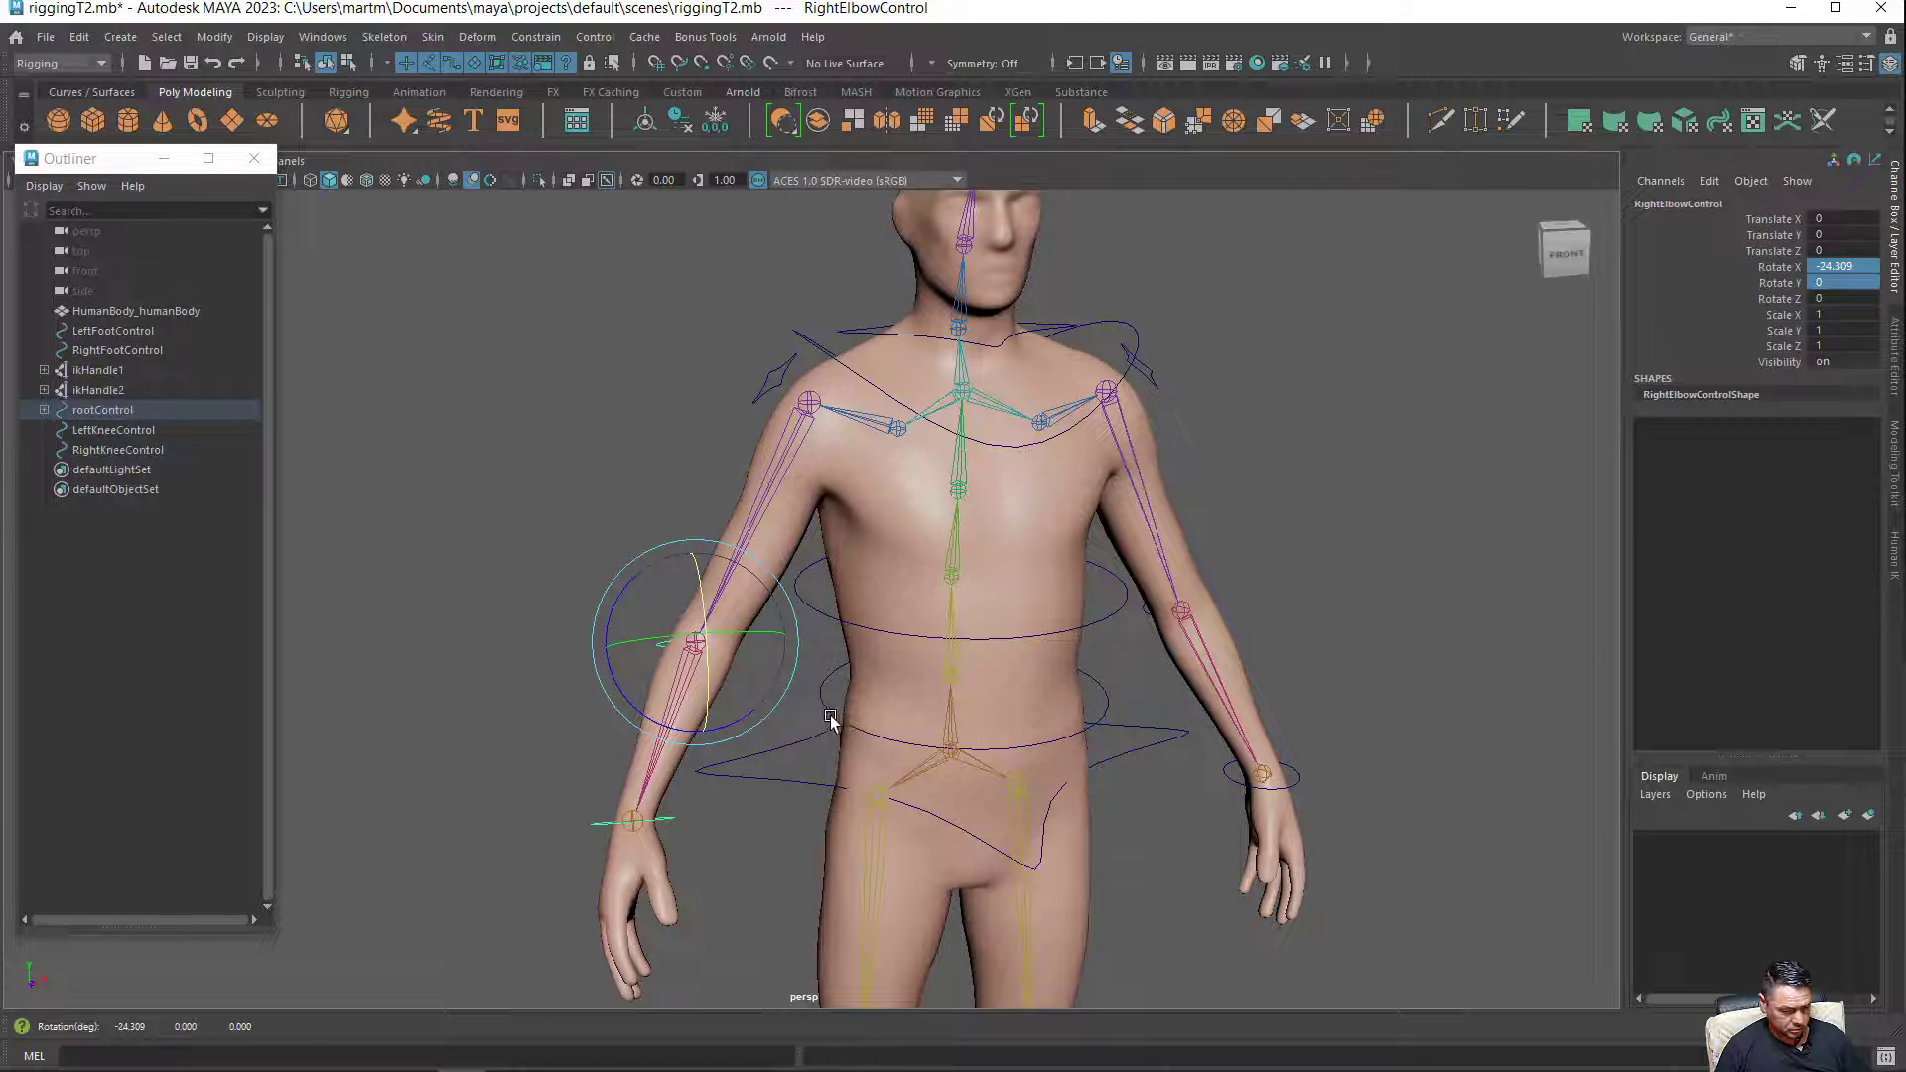
pyautogui.keyDown('alt'); pyautogui.moveTo(829, 717); pyautogui.dragTo(879, 722); pyautogui.keyUp('alt')
pyautogui.hotkey('ctrl', 'z')
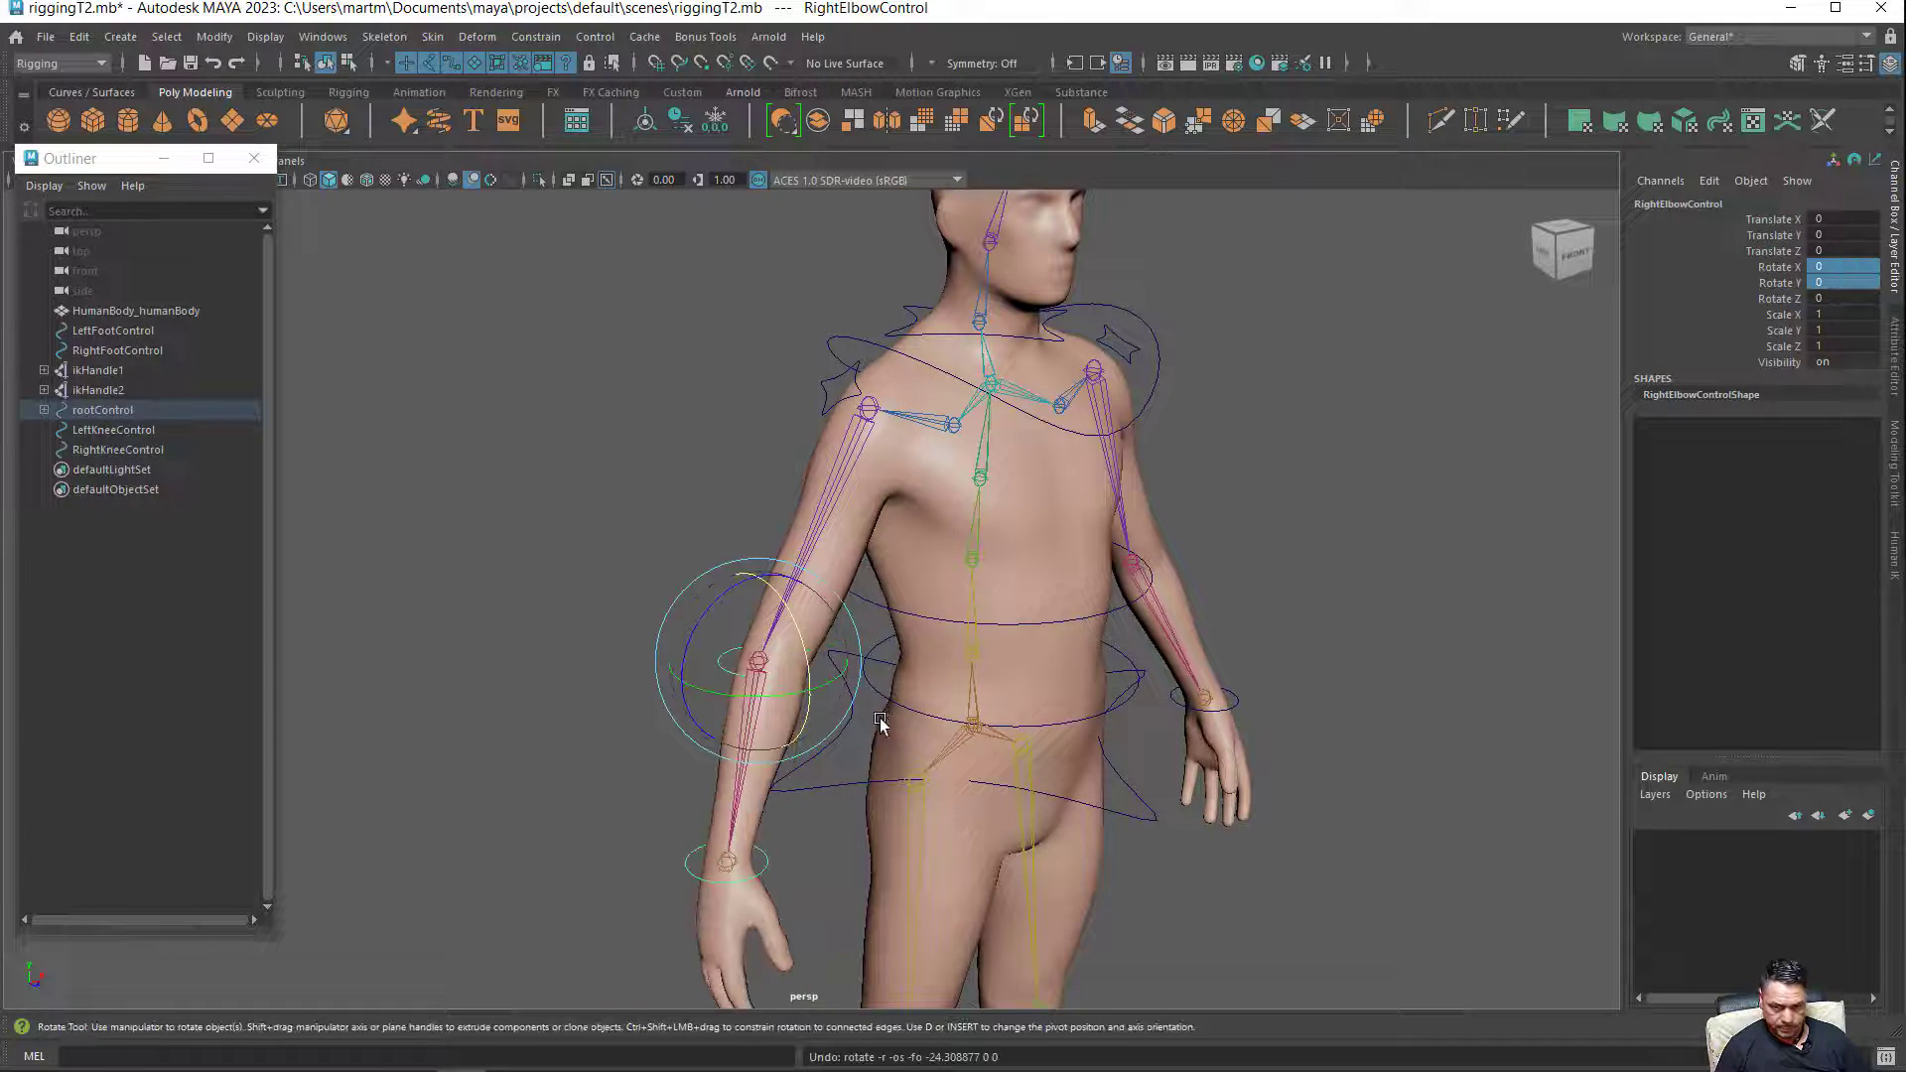
# Swing the right arm outward with RightArmControl, undo it, and inspect the hips and legs.
pyautogui.click(838, 407)
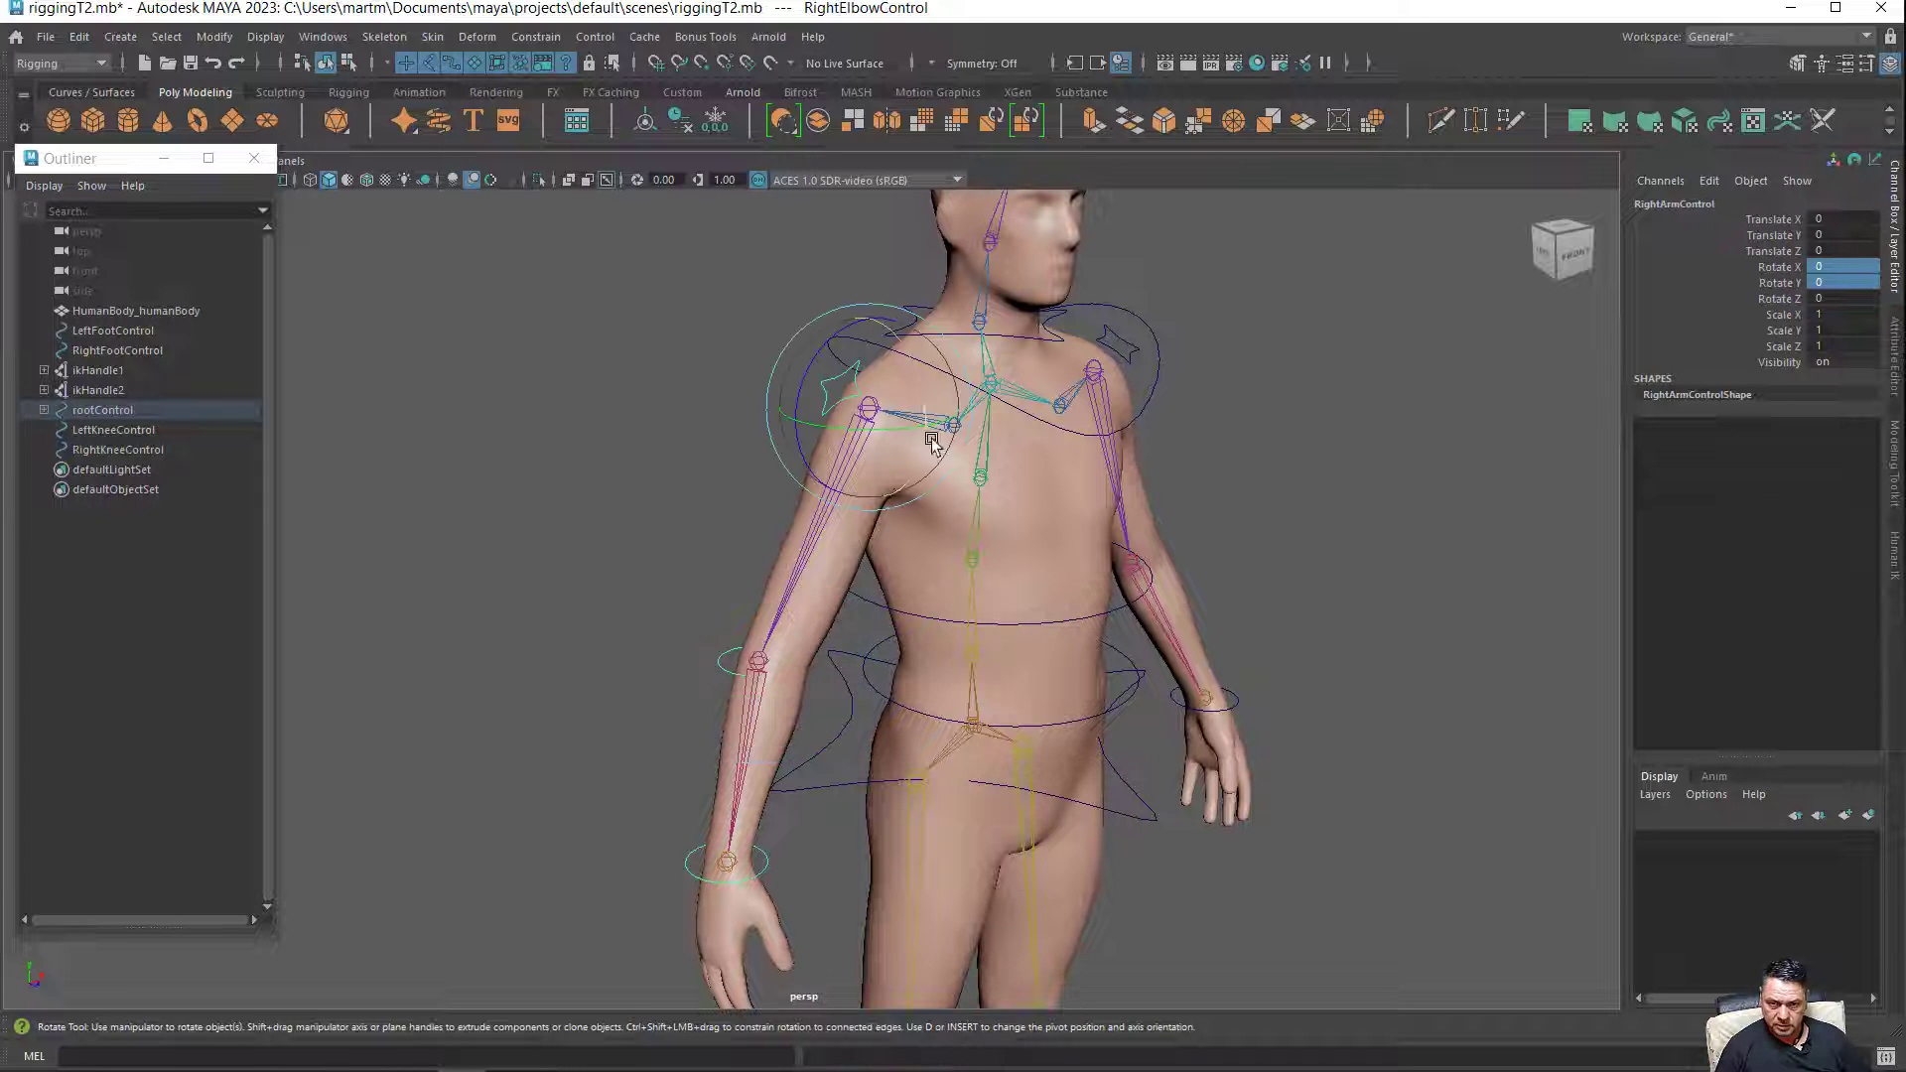
pyautogui.moveTo(822, 417)
pyautogui.mouseDown()
pyautogui.moveTo(784, 437)
pyautogui.moveTo(786, 407)
pyautogui.mouseUp()
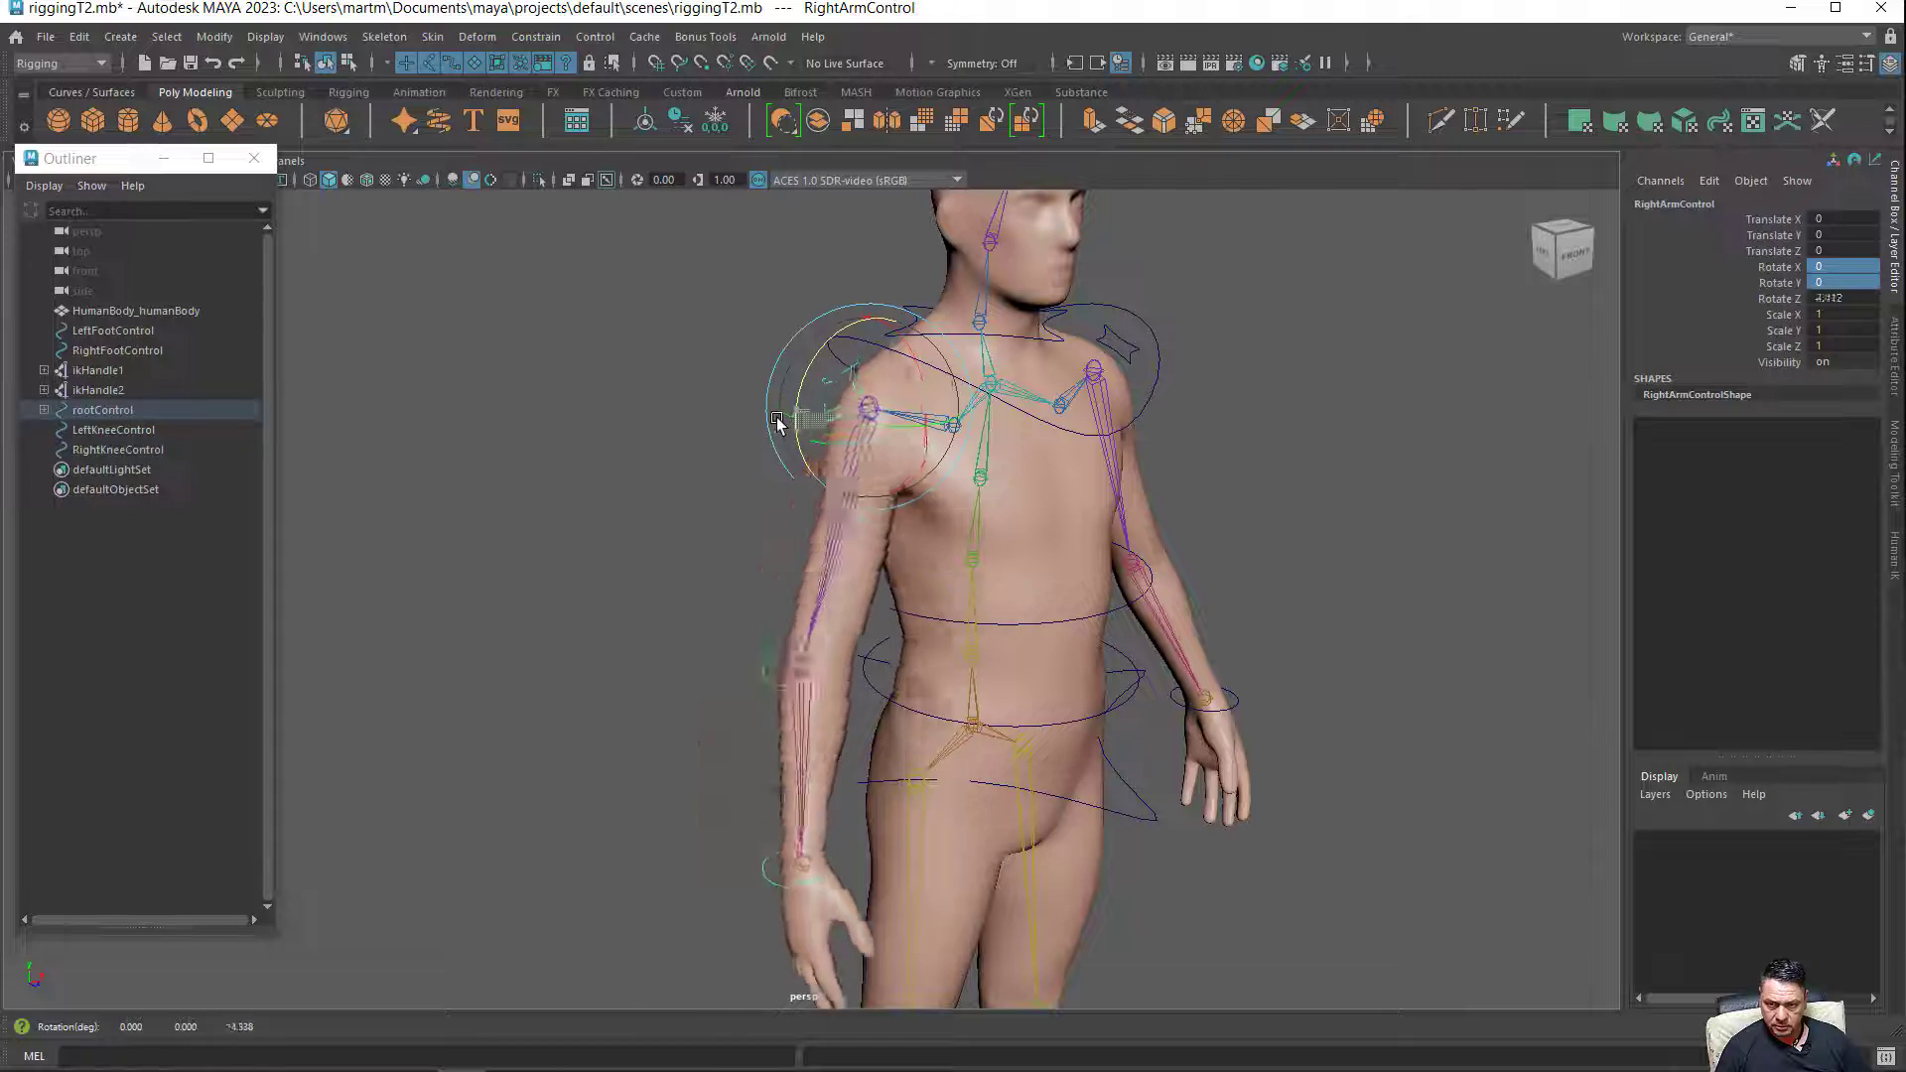
pyautogui.hotkey('ctrl', 'z')
pyautogui.hotkey('ctrl', 'z')
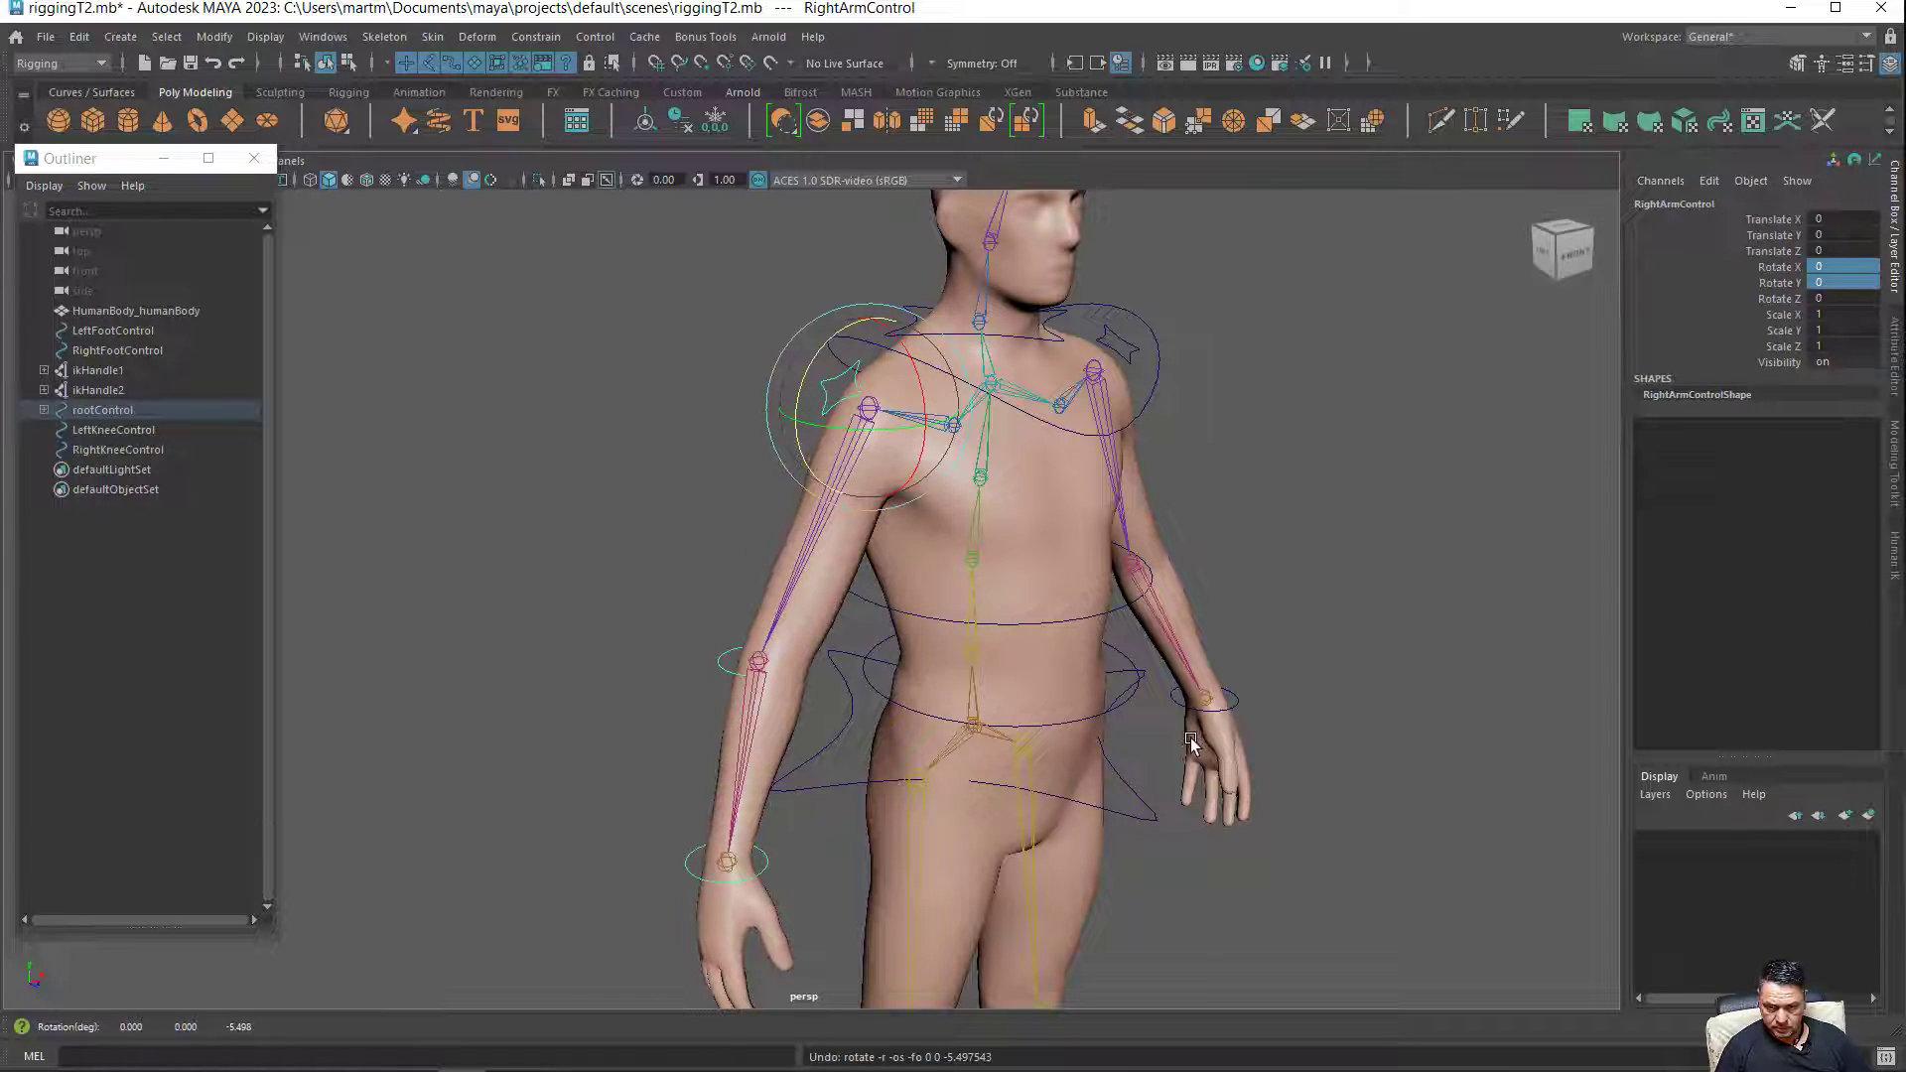
pyautogui.keyDown('alt'); pyautogui.moveTo(1186, 734); pyautogui.dragTo(970, 714); pyautogui.keyUp('alt')
pyautogui.moveTo(970, 714)
pyautogui.keyDown('alt'); pyautogui.mouseDown(button='middle')
pyautogui.moveTo(1064, 447)
pyautogui.moveTo(892, 474)
pyautogui.mouseUp(button='middle'); pyautogui.keyUp('alt')
pyautogui.scroll(-3, 1064, 447)
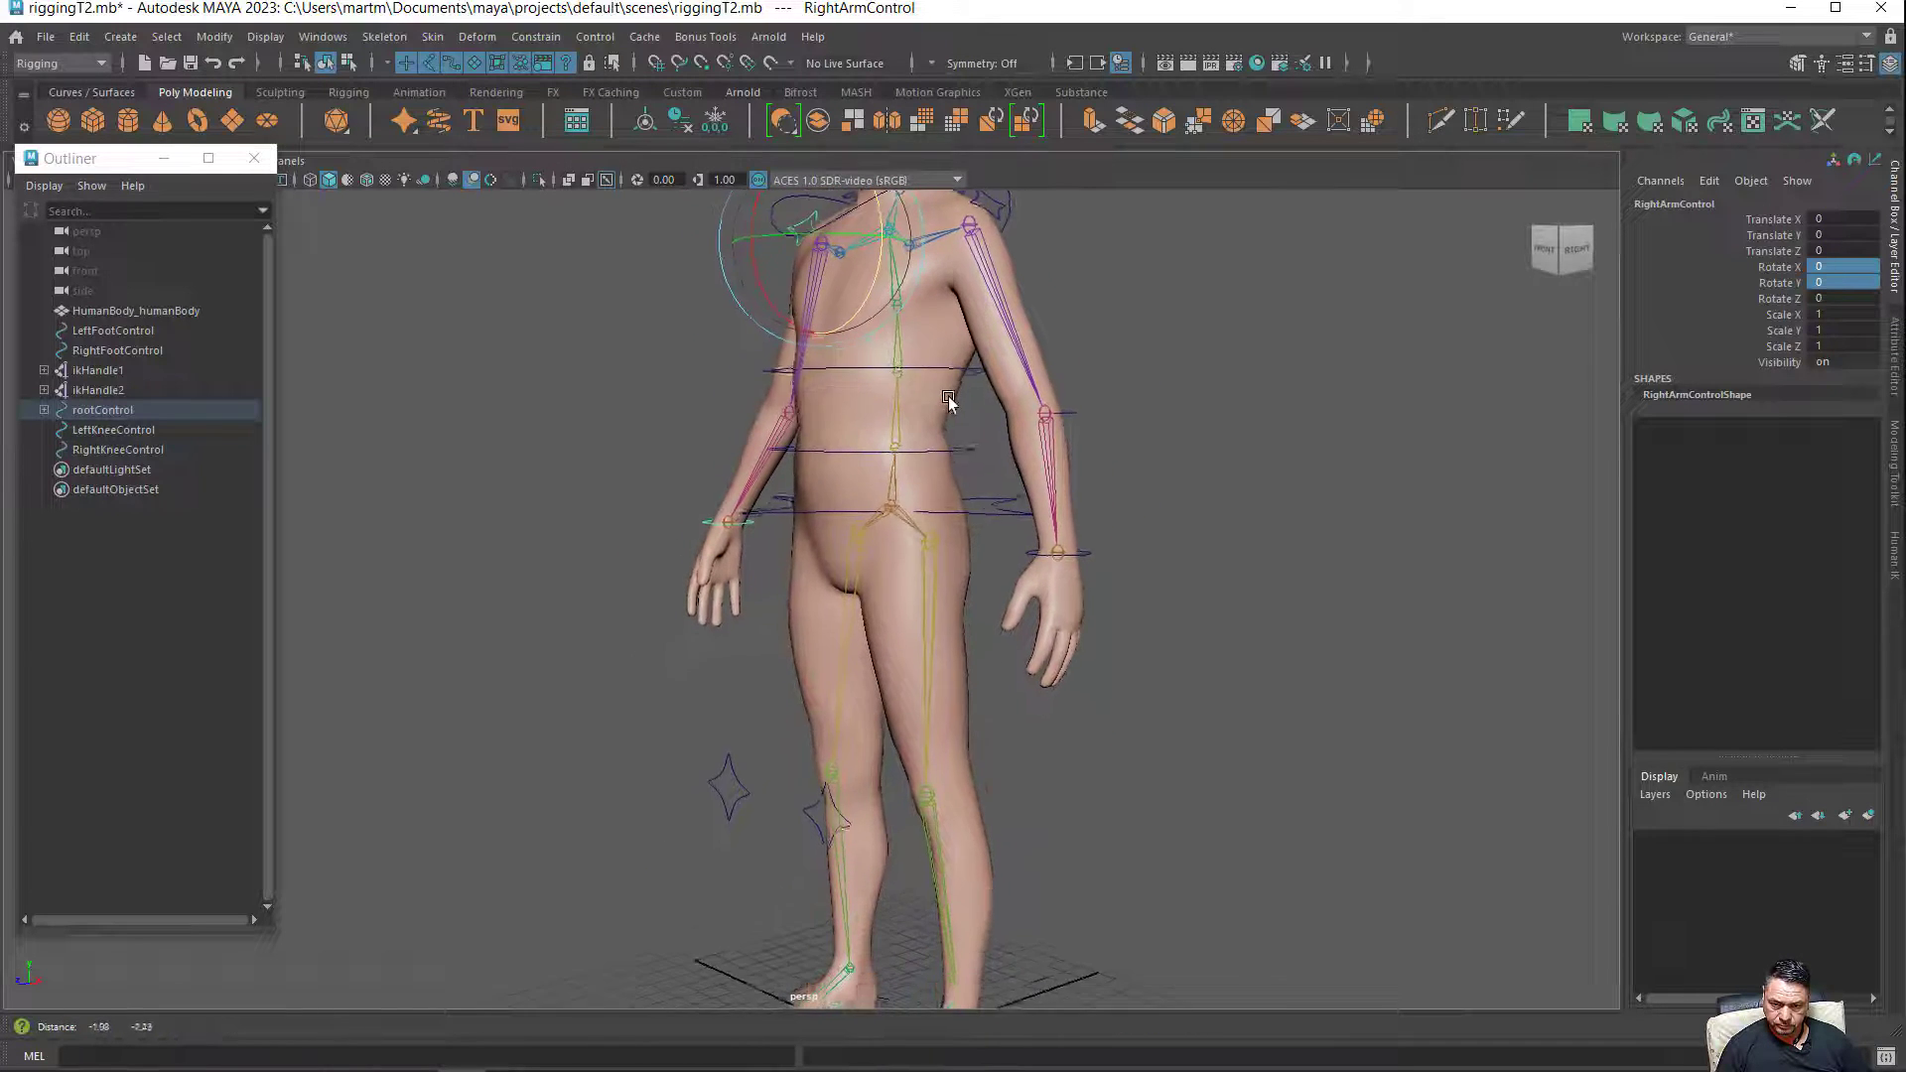
pyautogui.moveTo(949, 396)
pyautogui.keyDown('alt'); pyautogui.mouseDown()
pyautogui.moveTo(970, 520)
pyautogui.moveTo(1020, 540)
pyautogui.mouseUp(); pyautogui.keyUp('alt')
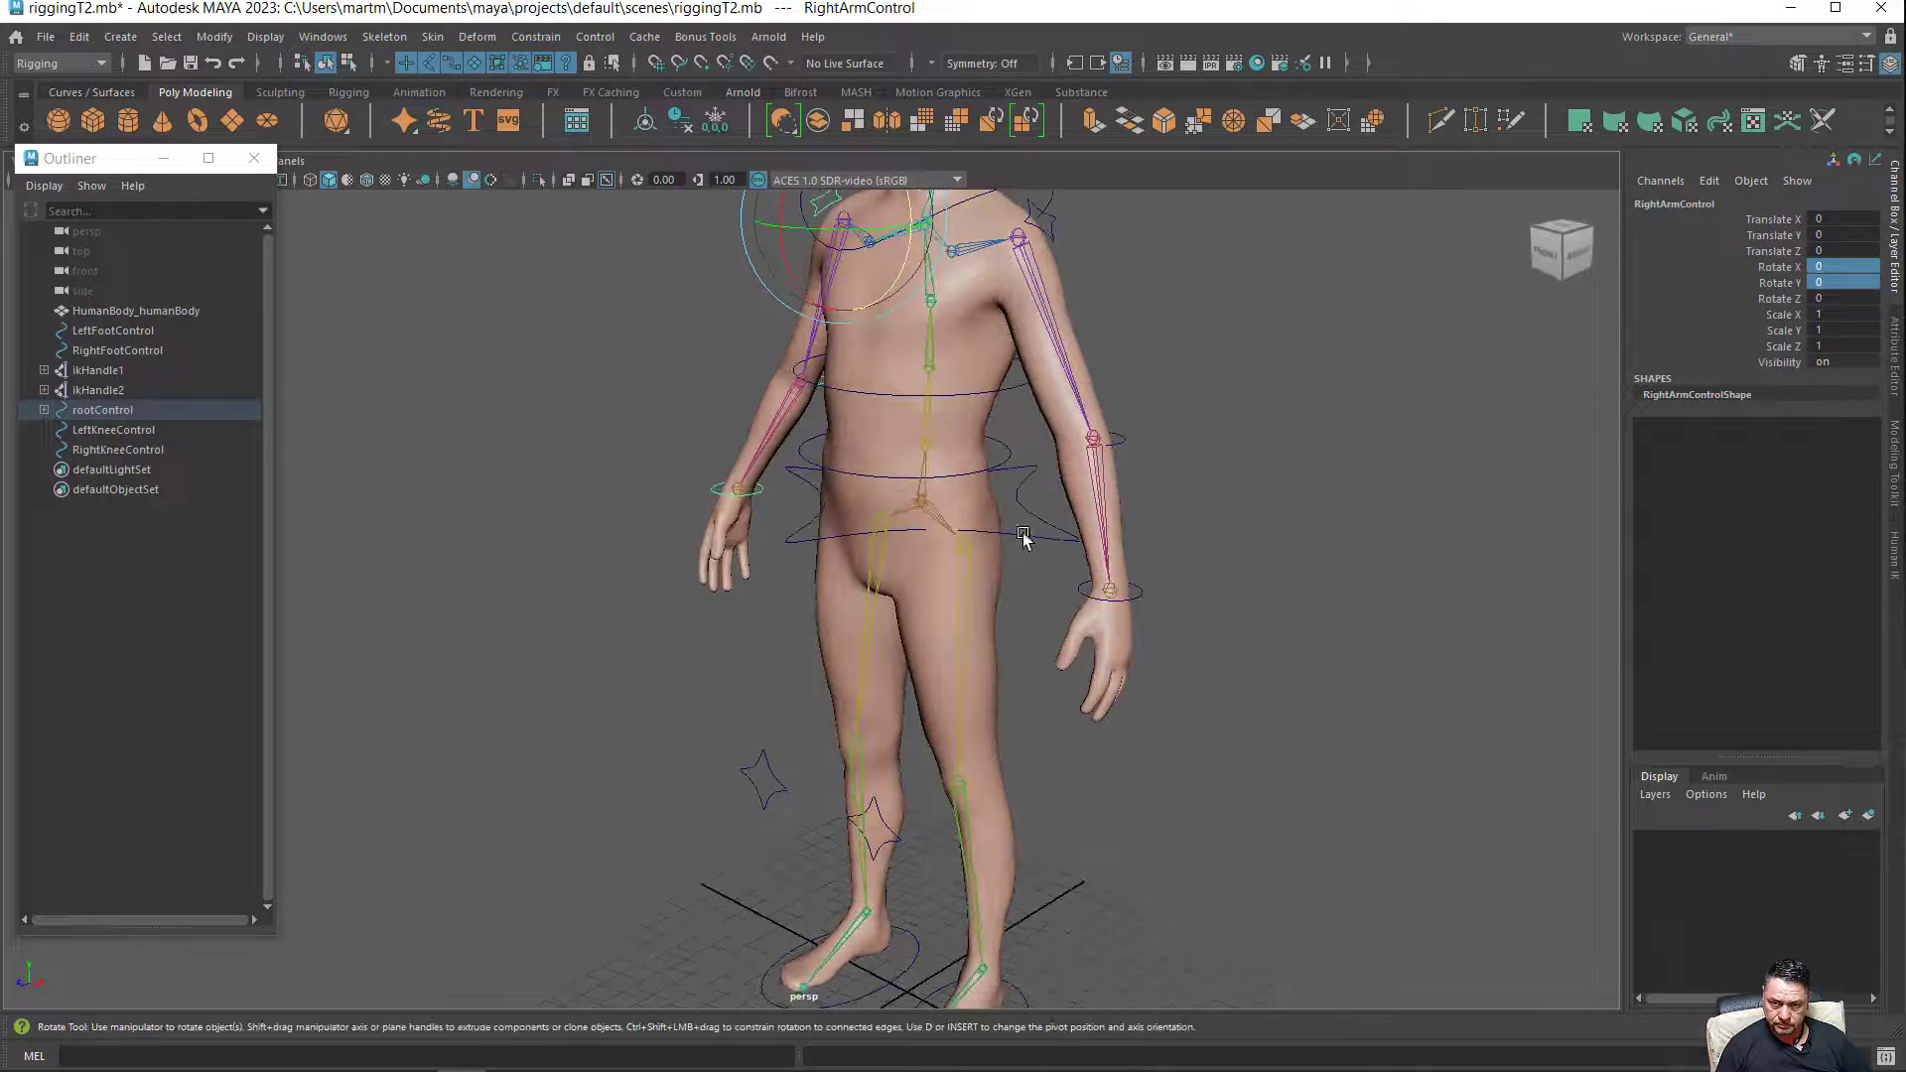
pyautogui.click(1029, 549)
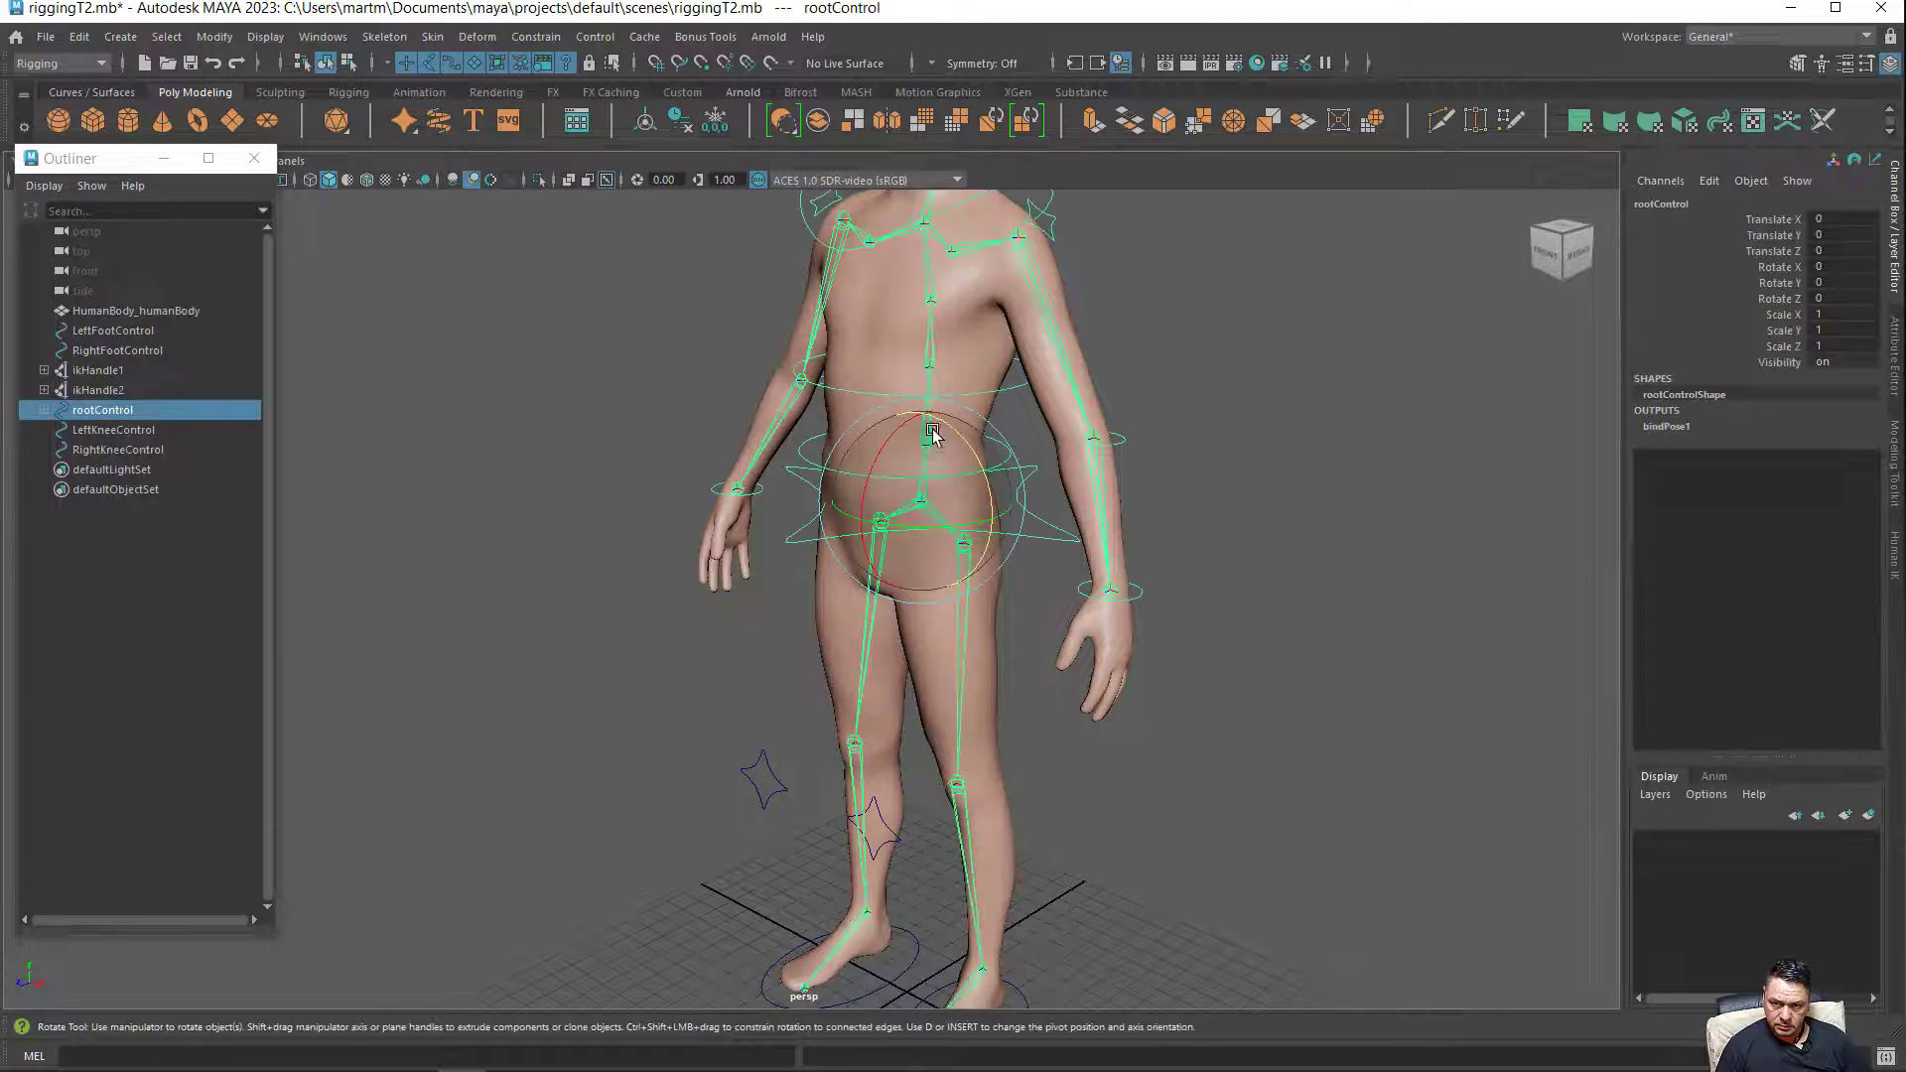
# Move rootControl down to Translate Y -3.604 to crouch the body, then undo to standing.
pyautogui.press('w')
pyautogui.moveTo(925, 410)
pyautogui.mouseDown()
pyautogui.moveTo(891, 586)
pyautogui.moveTo(904, 459)
pyautogui.moveTo(906, 506)
pyautogui.mouseUp()
pyautogui.moveTo(1041, 842)
pyautogui.keyDown('alt'); pyautogui.mouseDown()
pyautogui.moveTo(1186, 758)
pyautogui.moveTo(1331, 778)
pyautogui.moveTo(1175, 821)
pyautogui.moveTo(927, 794)
pyautogui.mouseUp(); pyautogui.keyUp('alt')
pyautogui.keyDown('alt'); pyautogui.moveTo(1140, 773); pyautogui.dragTo(927, 731, button='right'); pyautogui.keyUp('alt')
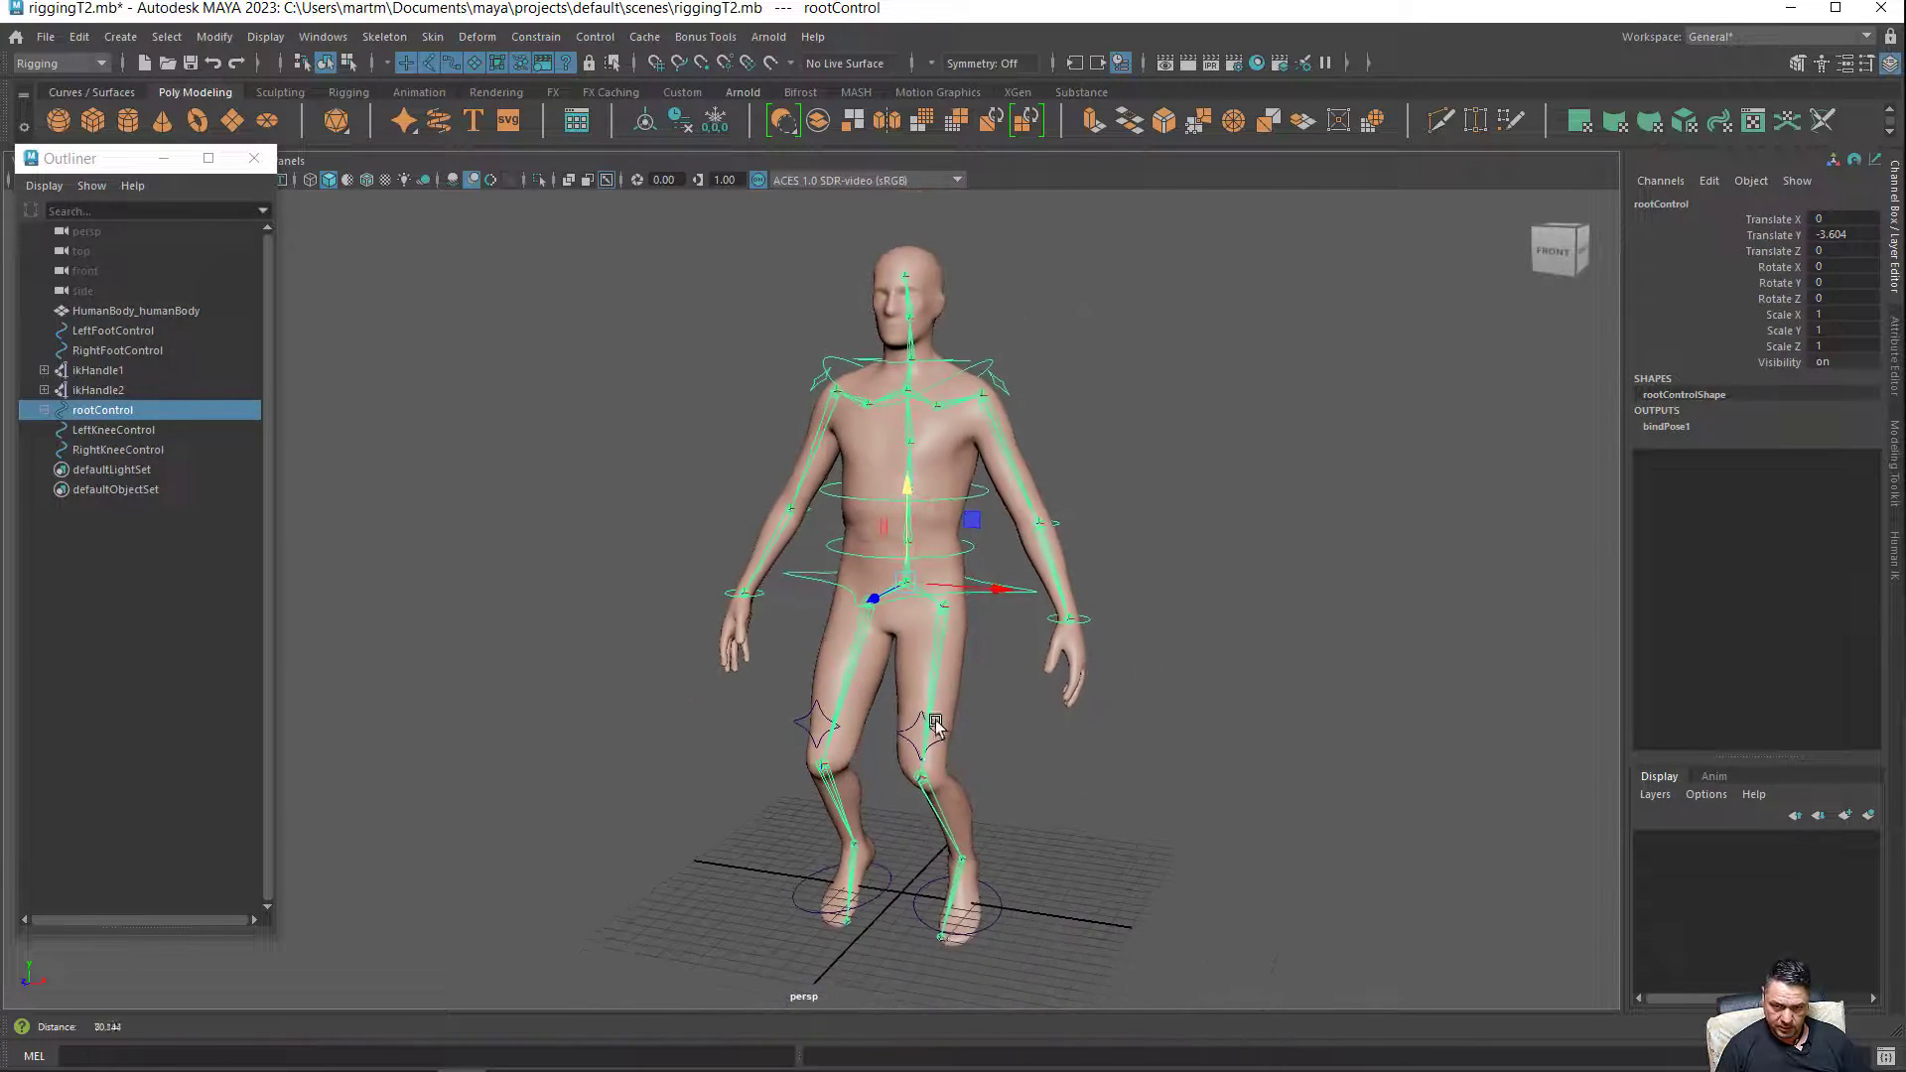
pyautogui.moveTo(927, 731)
pyautogui.keyDown('alt'); pyautogui.mouseDown()
pyautogui.moveTo(1082, 736)
pyautogui.moveTo(917, 732)
pyautogui.moveTo(1033, 732)
pyautogui.moveTo(964, 625)
pyautogui.mouseUp(); pyautogui.keyUp('alt')
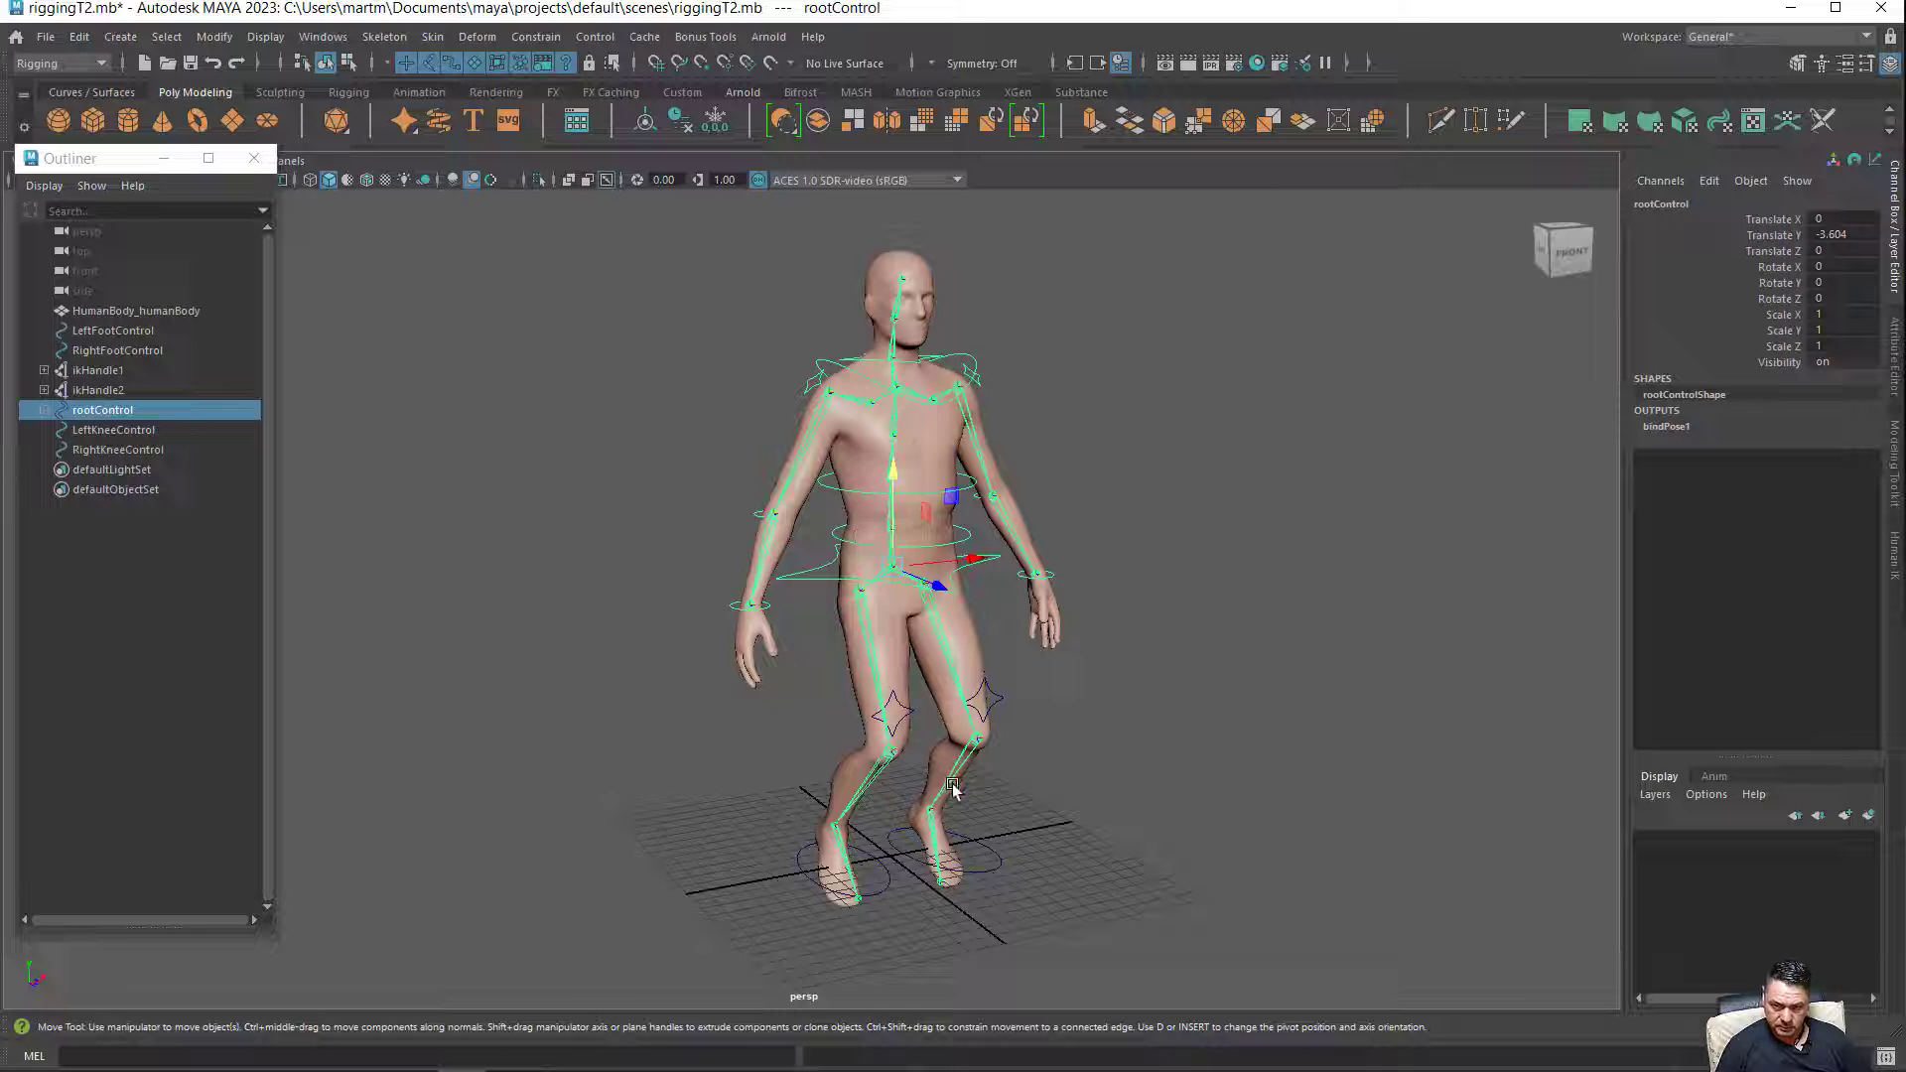
pyautogui.hotkey('ctrl', 'z')
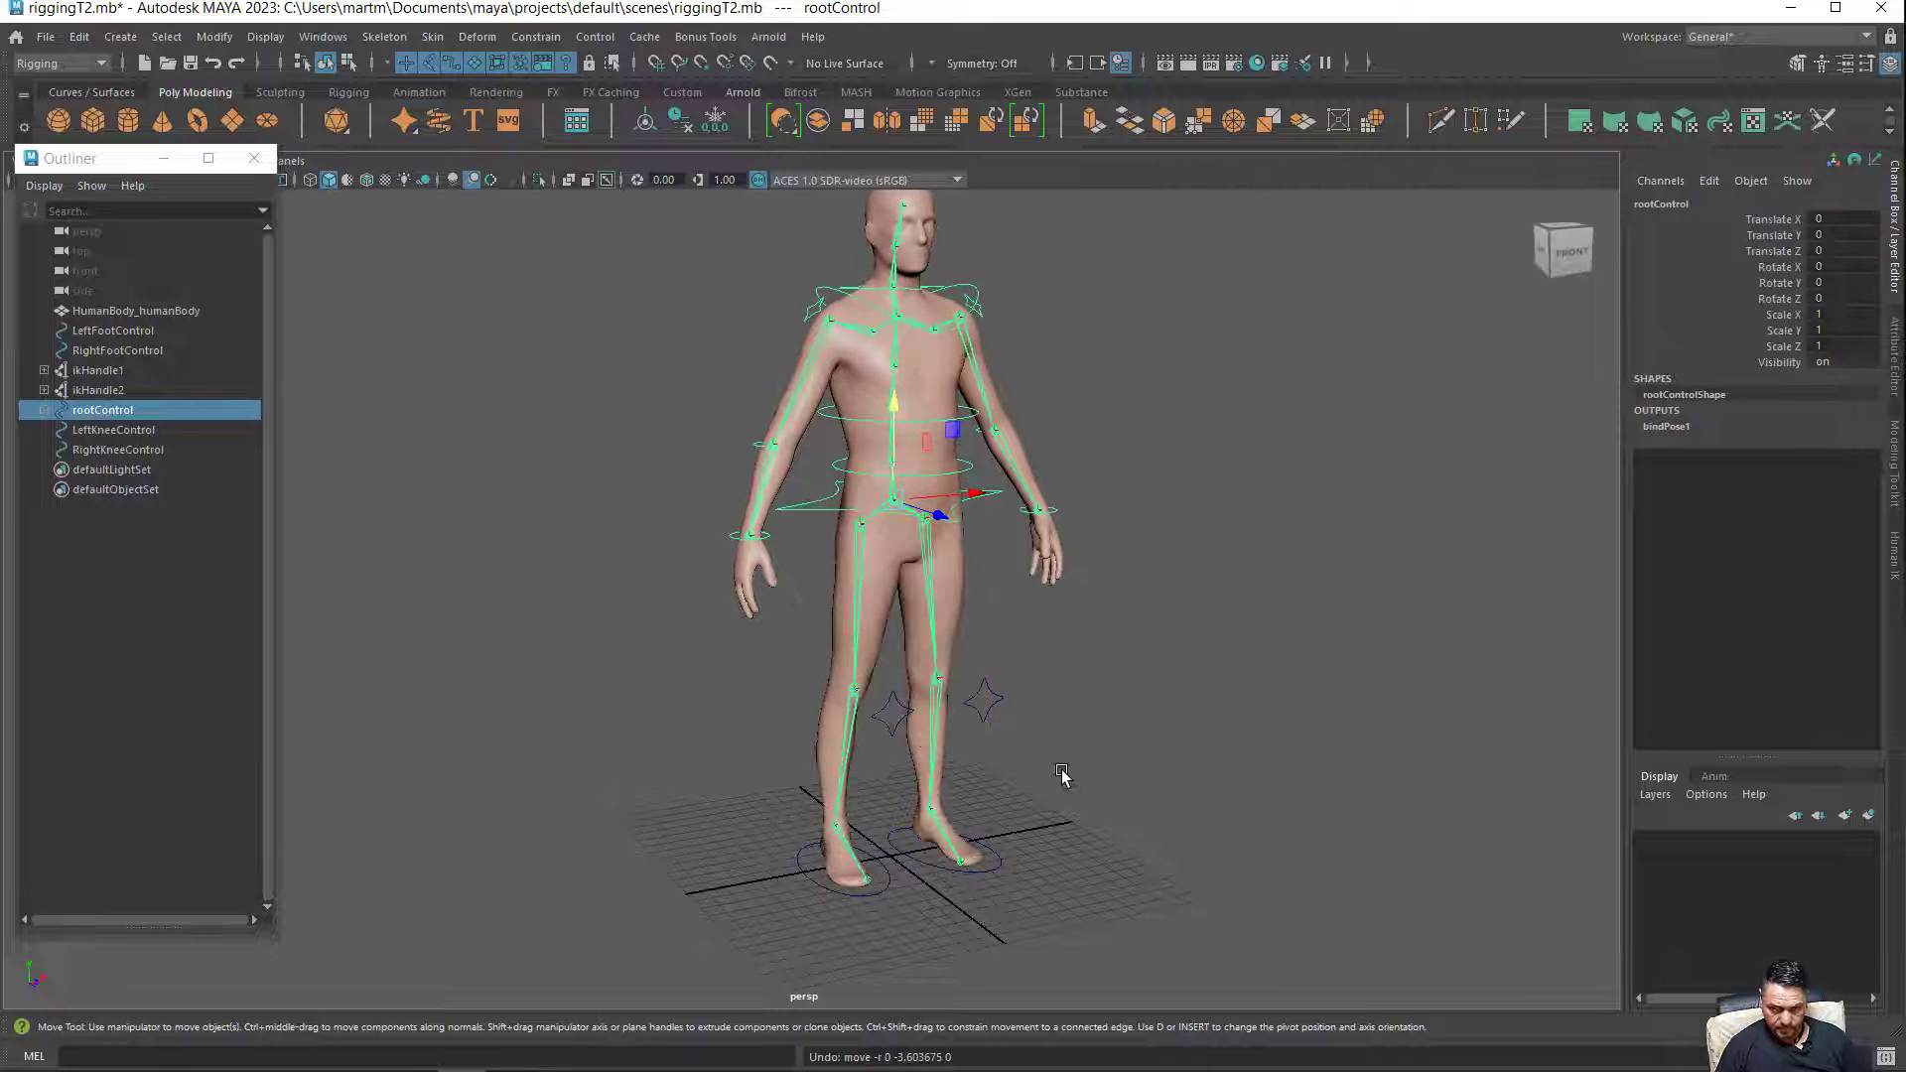
pyautogui.keyDown('alt'); pyautogui.moveTo(1037, 739); pyautogui.dragTo(881, 748); pyautogui.keyUp('alt')
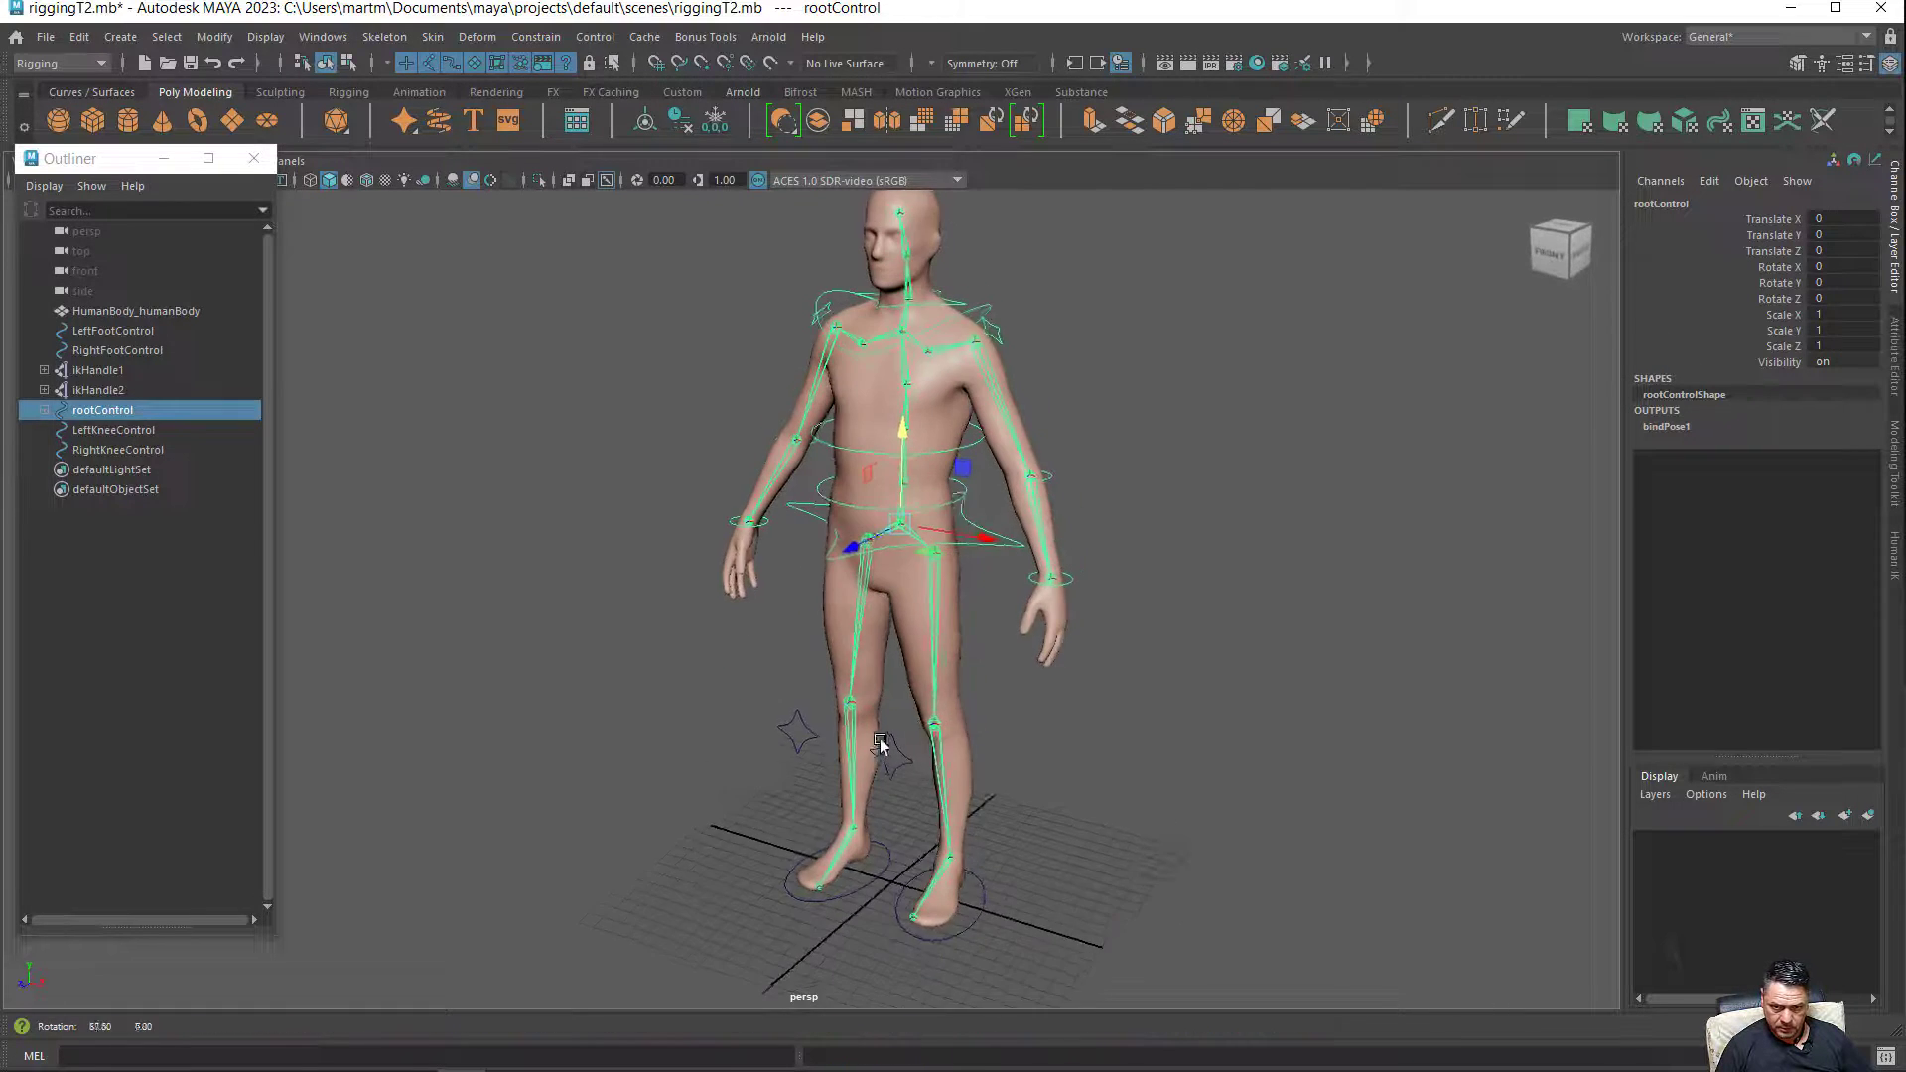
pyautogui.moveTo(882, 748)
pyautogui.keyDown('alt'); pyautogui.mouseDown(button='right')
pyautogui.moveTo(1152, 758)
pyautogui.moveTo(1127, 681)
pyautogui.mouseUp(button='right'); pyautogui.keyUp('alt')
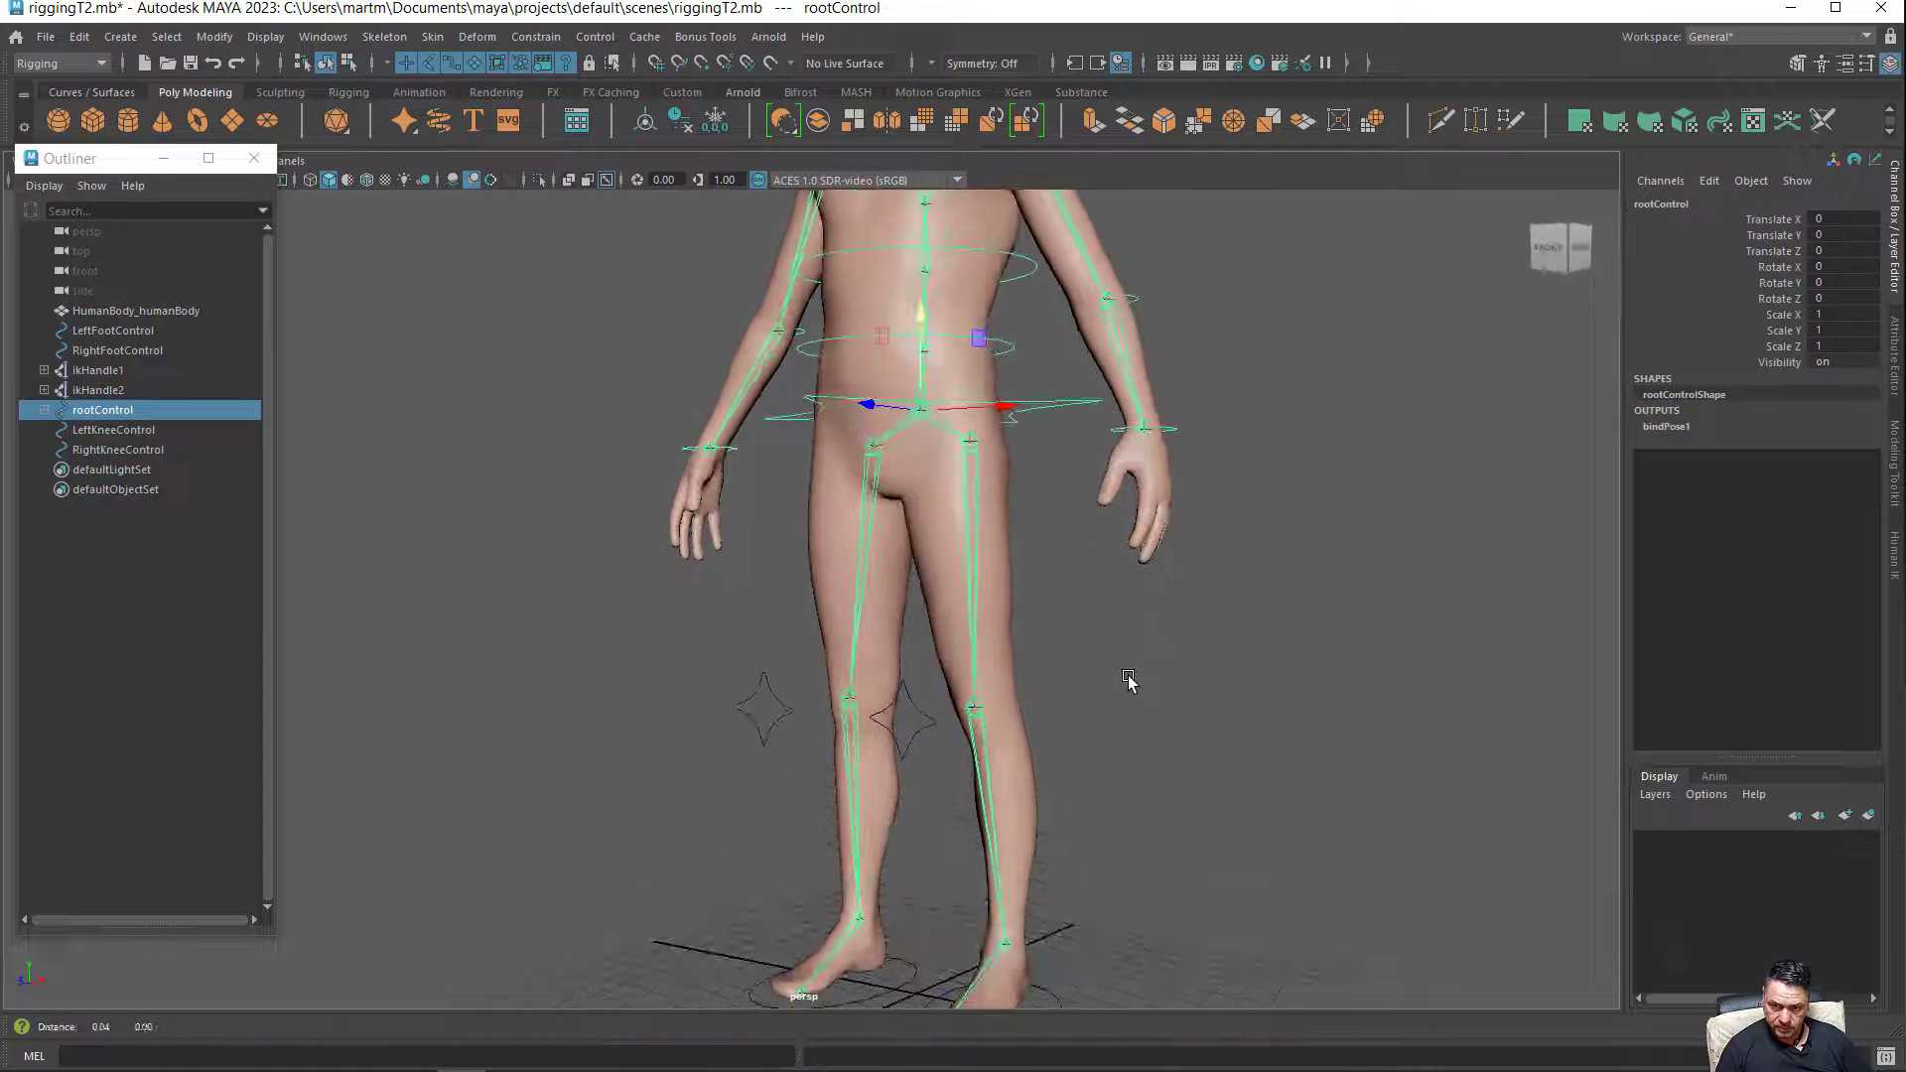
# Parent LeftKneeControl under rootControl.
pyautogui.keyDown('alt'); pyautogui.moveTo(1126, 681); pyautogui.dragTo(910, 757); pyautogui.keyUp('alt')
pyautogui.click(914, 765)
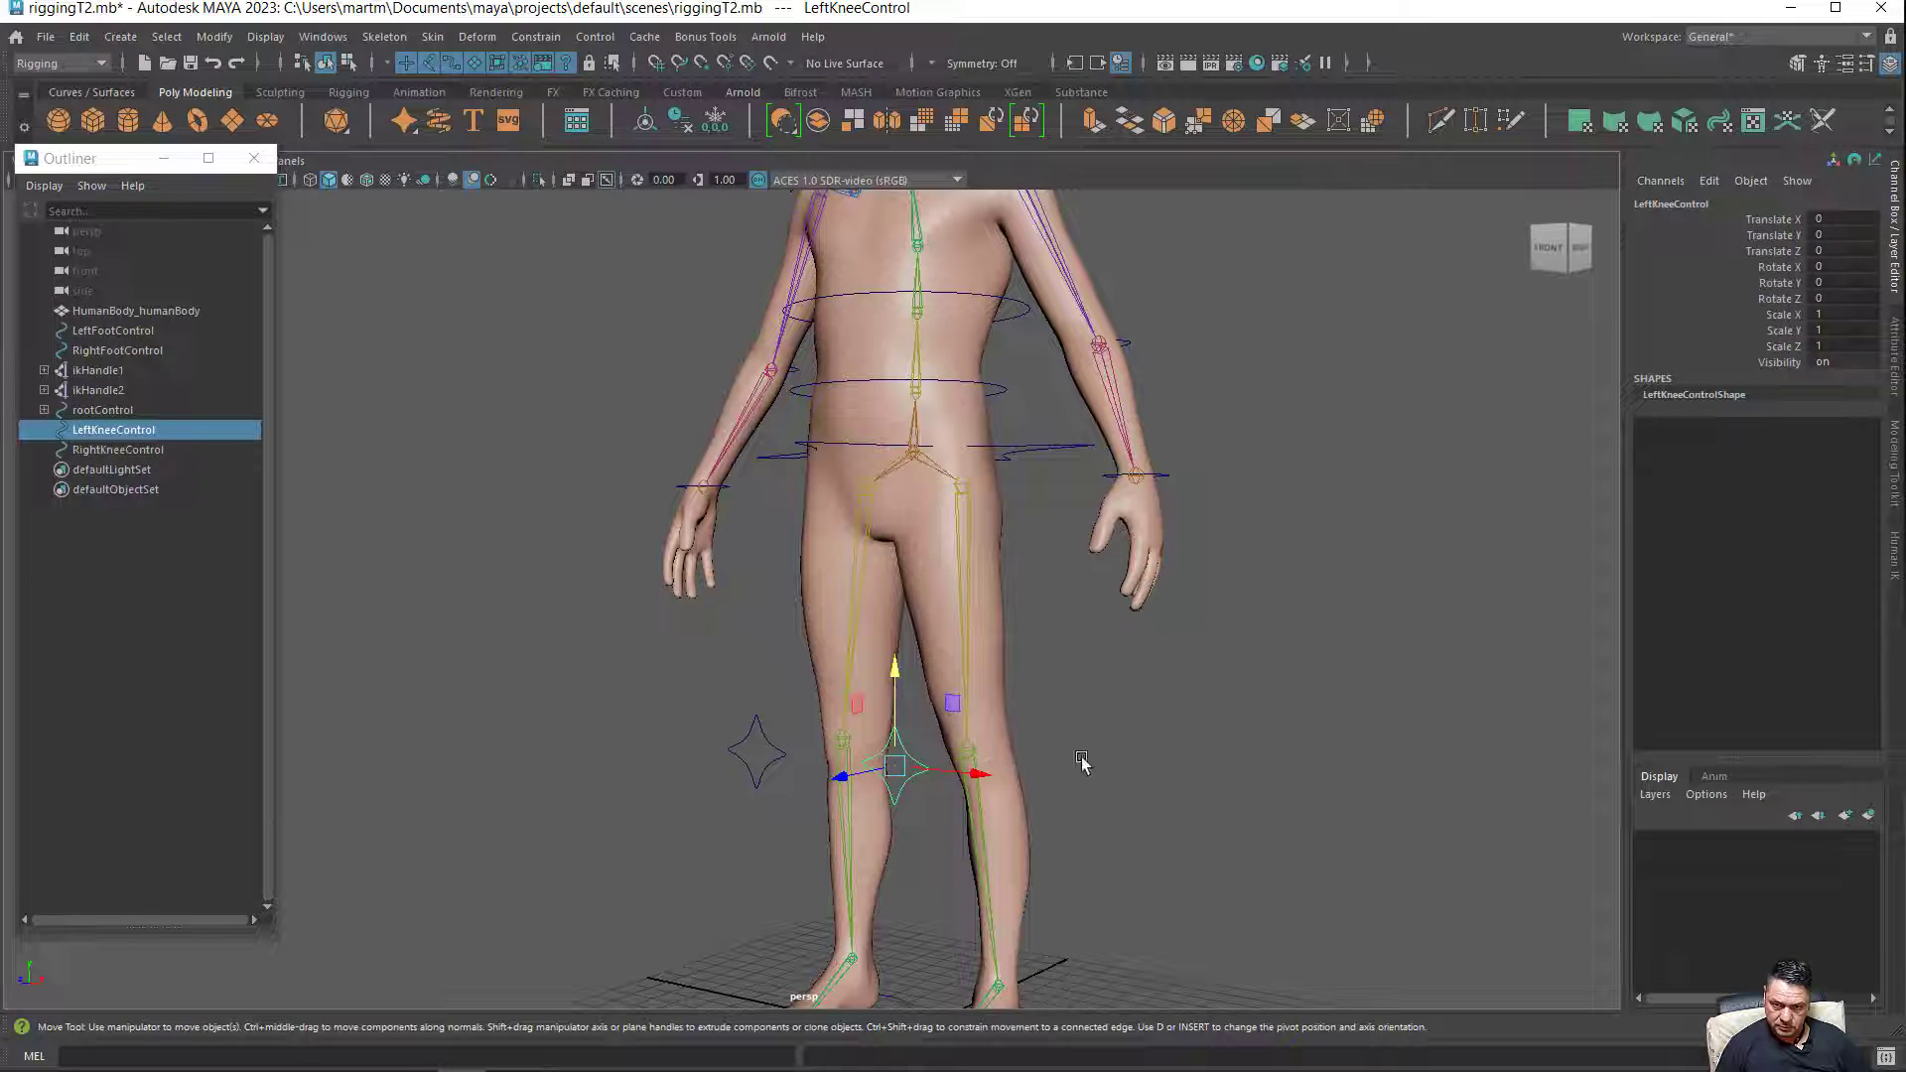
pyautogui.moveTo(1081, 761)
pyautogui.keyDown('alt'); pyautogui.mouseDown()
pyautogui.moveTo(1115, 688)
pyautogui.moveTo(1105, 657)
pyautogui.mouseUp(); pyautogui.keyUp('alt')
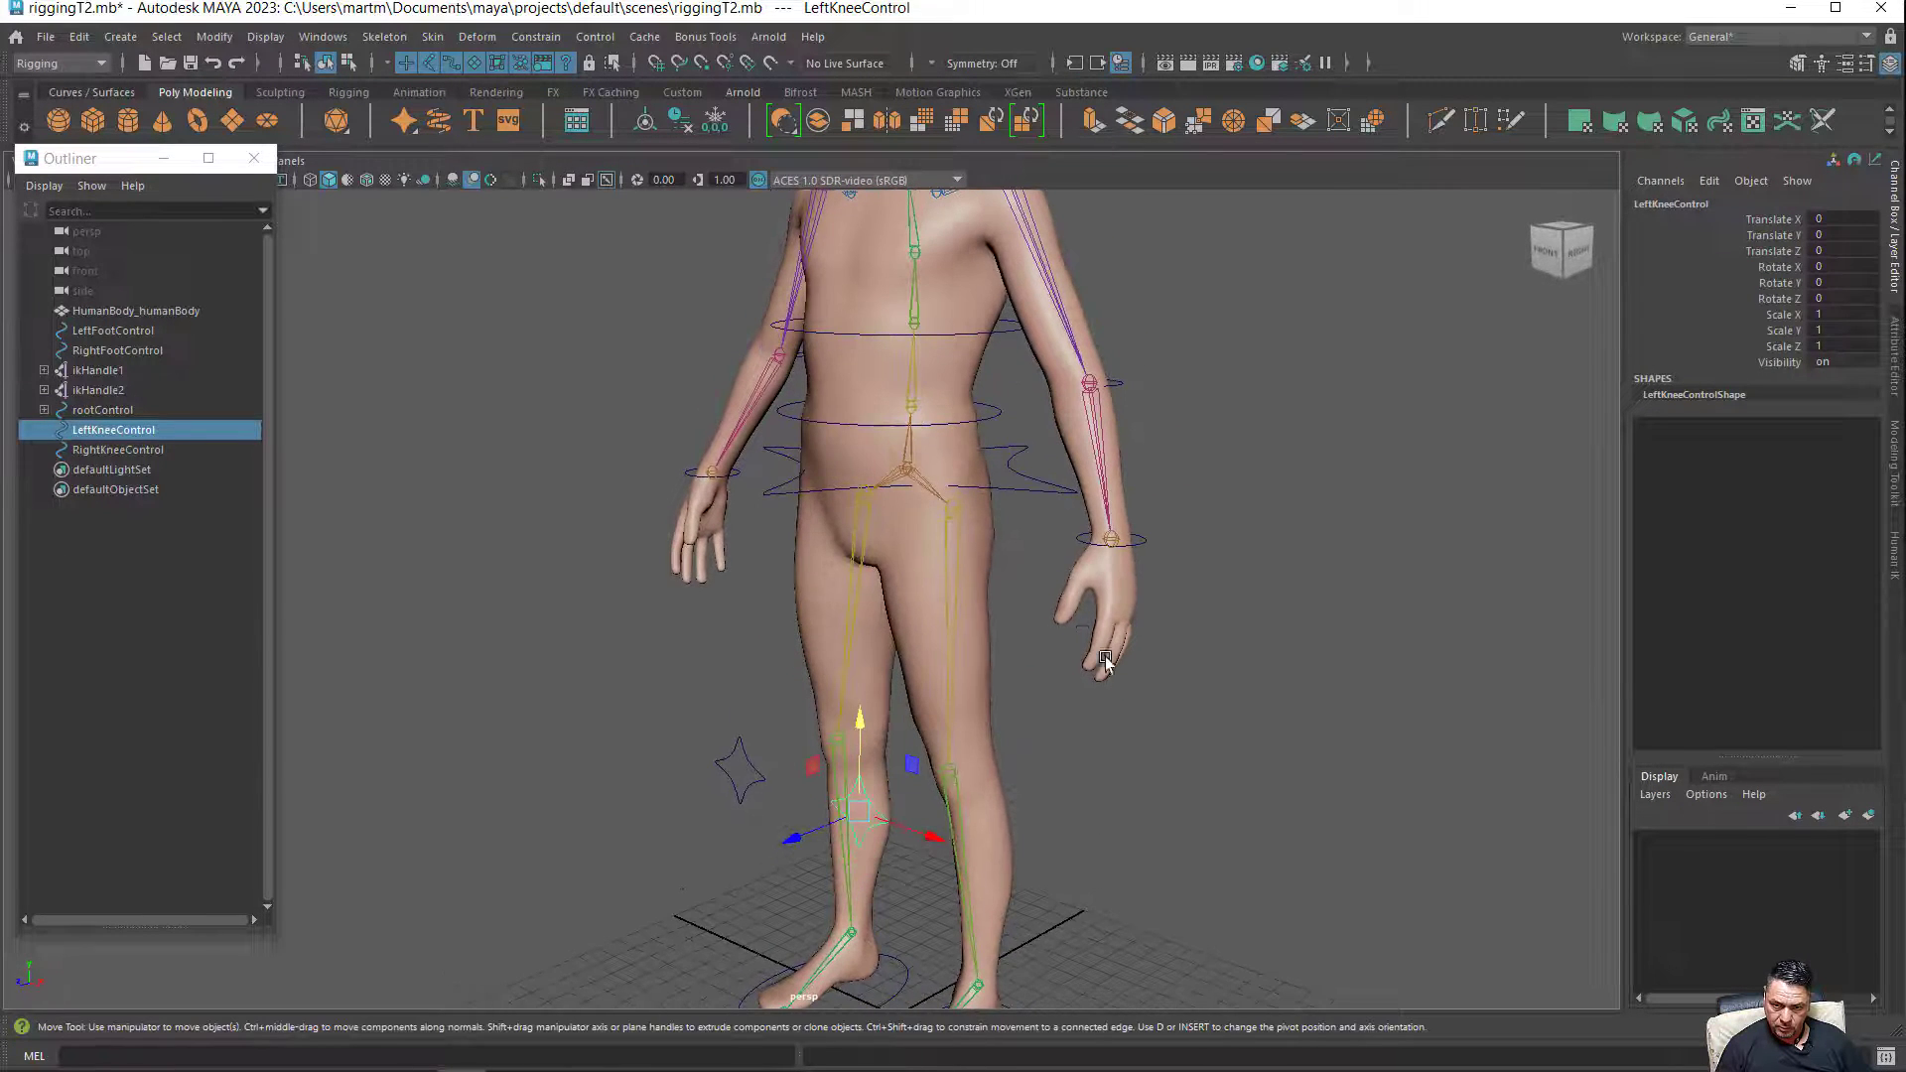
pyautogui.keyDown('shift'); pyautogui.click(1027, 491); pyautogui.keyUp('shift')
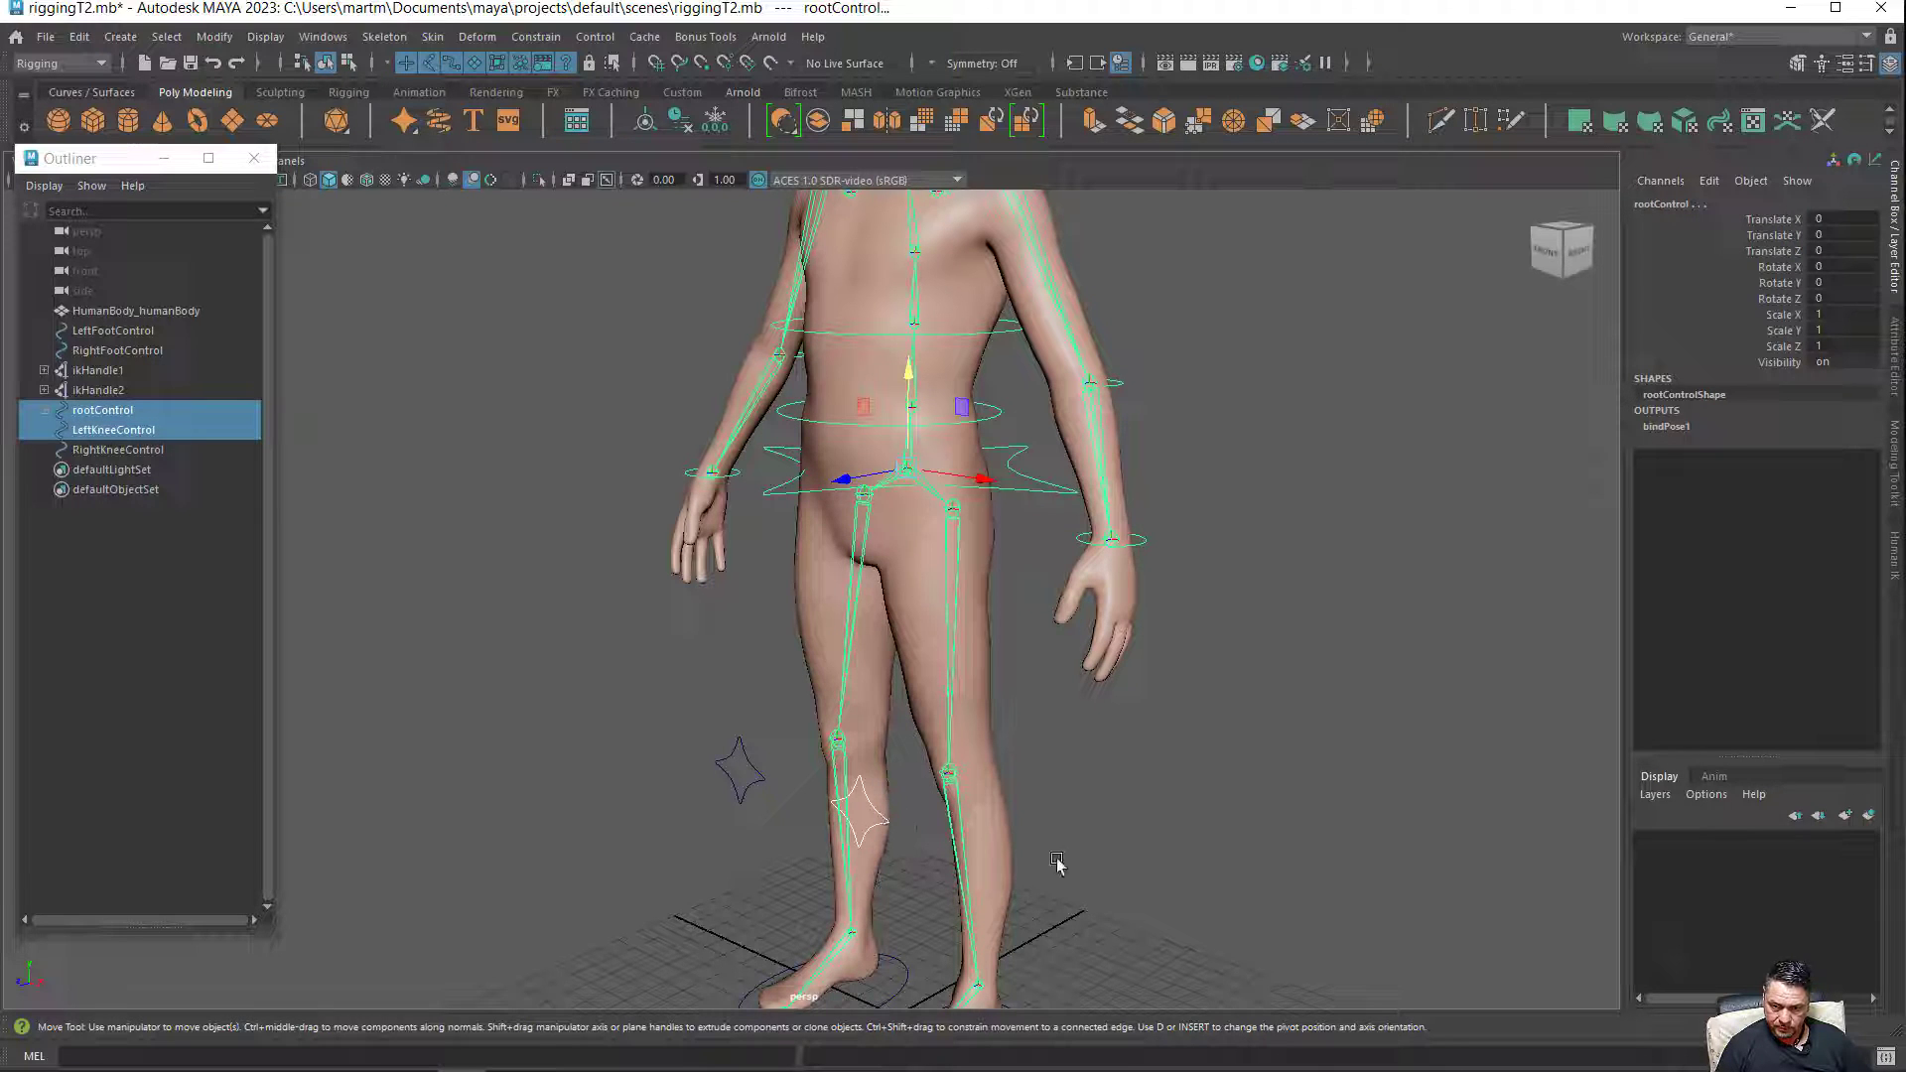
pyautogui.press('p')
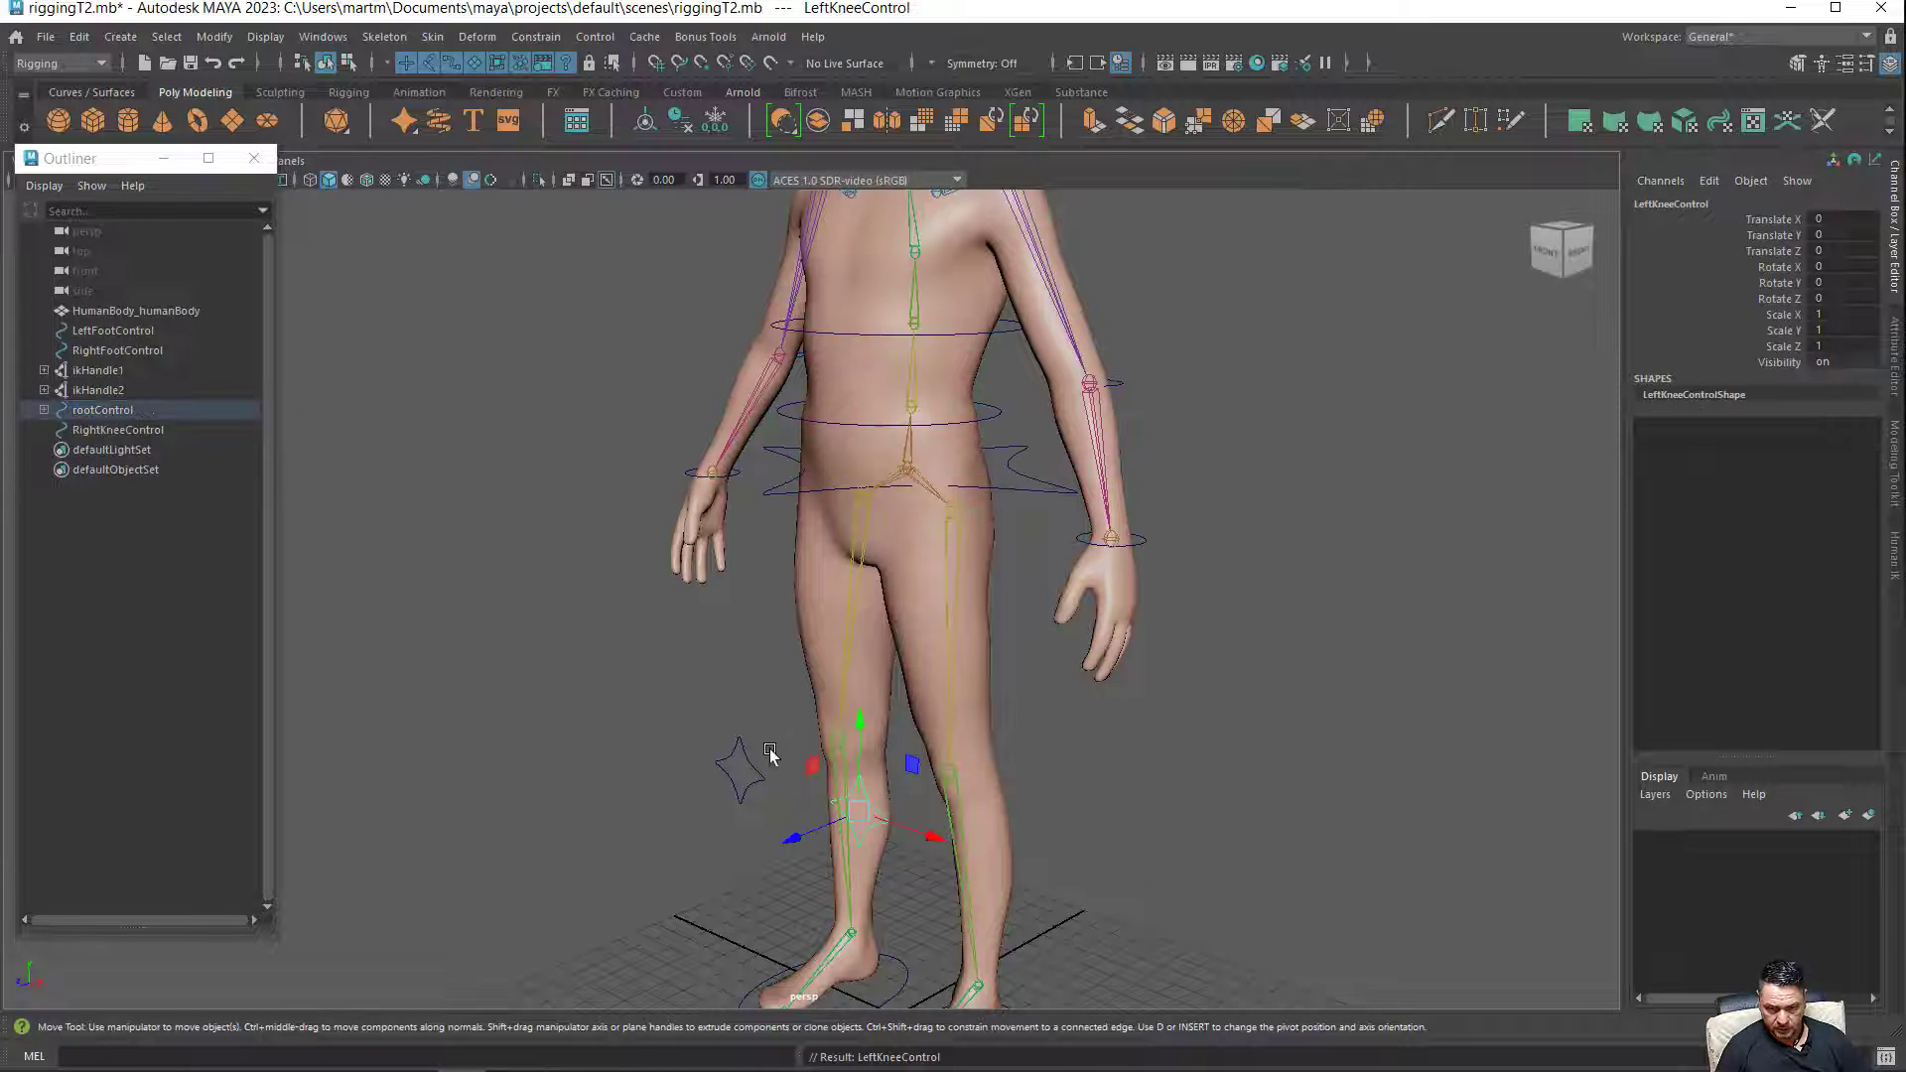
# Parent RightKneeControl under rootControl, then reselect rootControl.
pyautogui.click(748, 760)
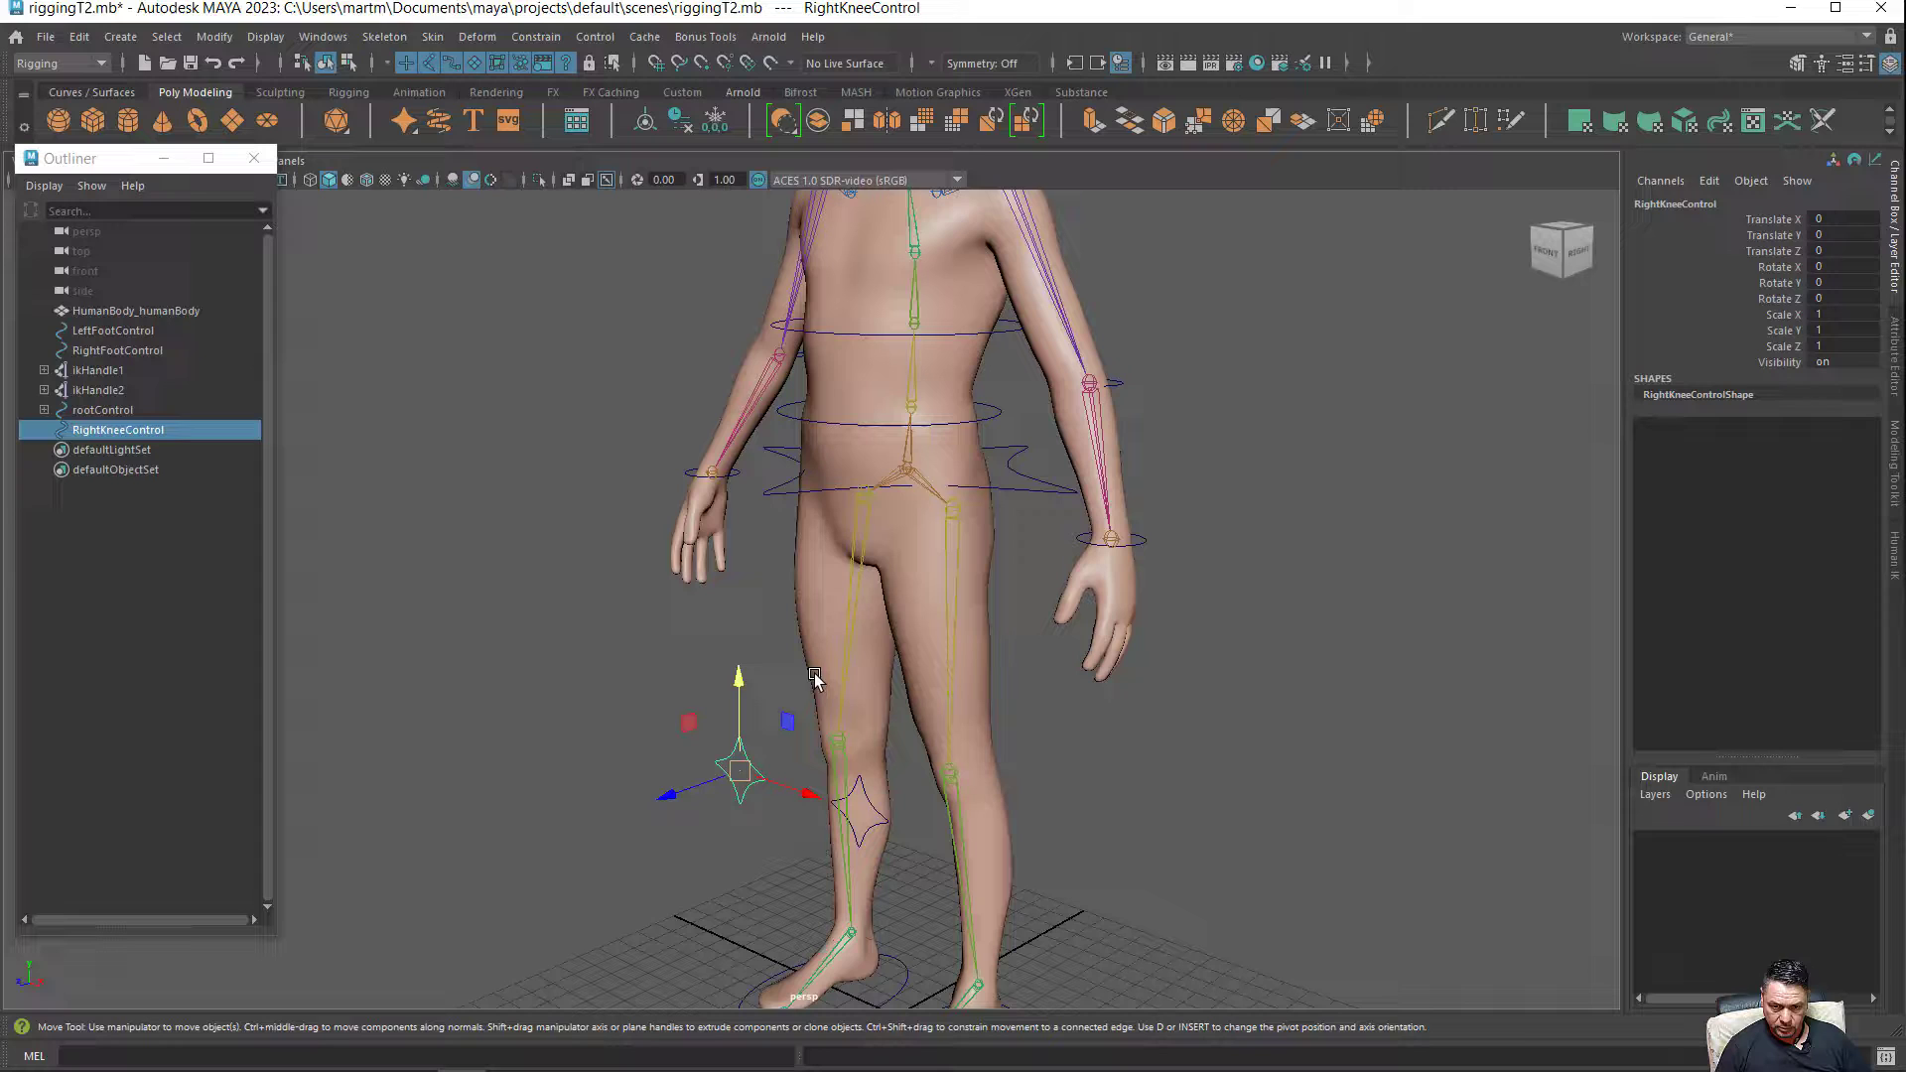
pyautogui.keyDown('shift'); pyautogui.click(779, 490); pyautogui.keyUp('shift')
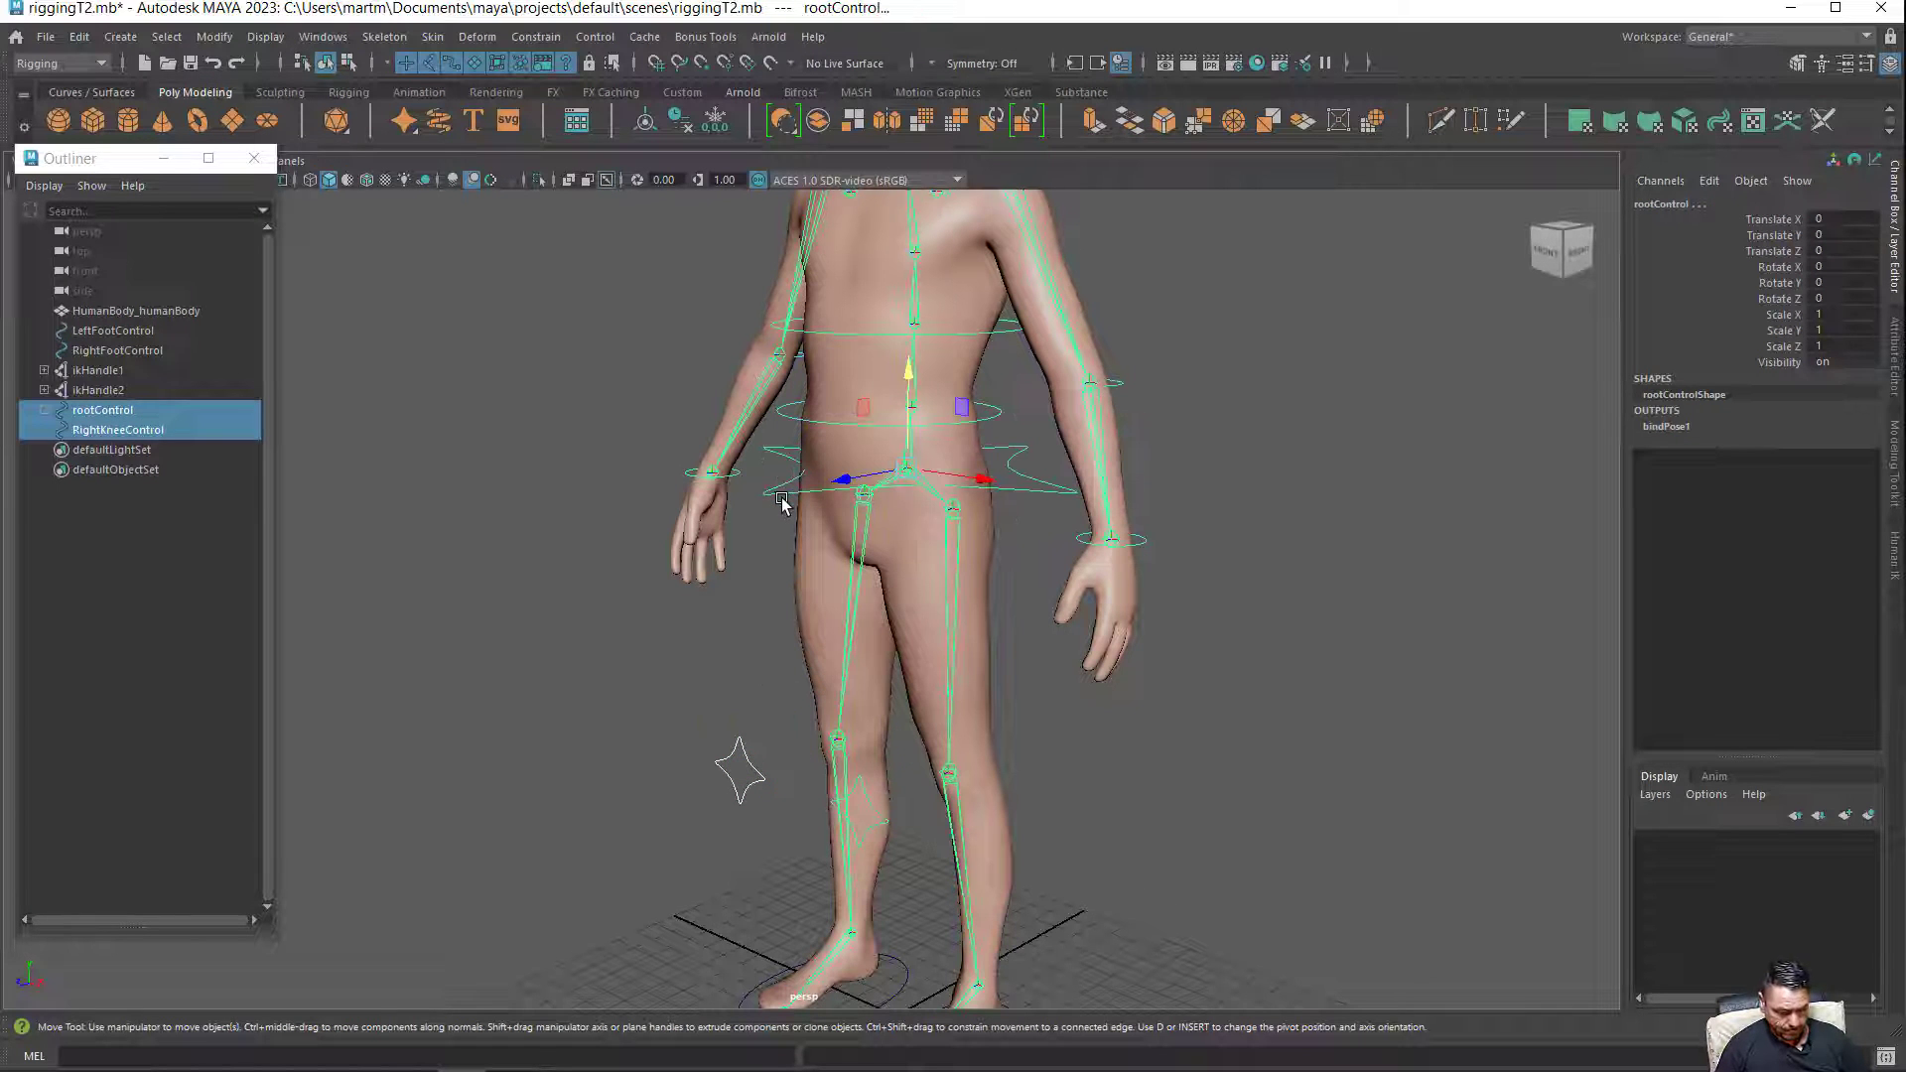
pyautogui.press('p')
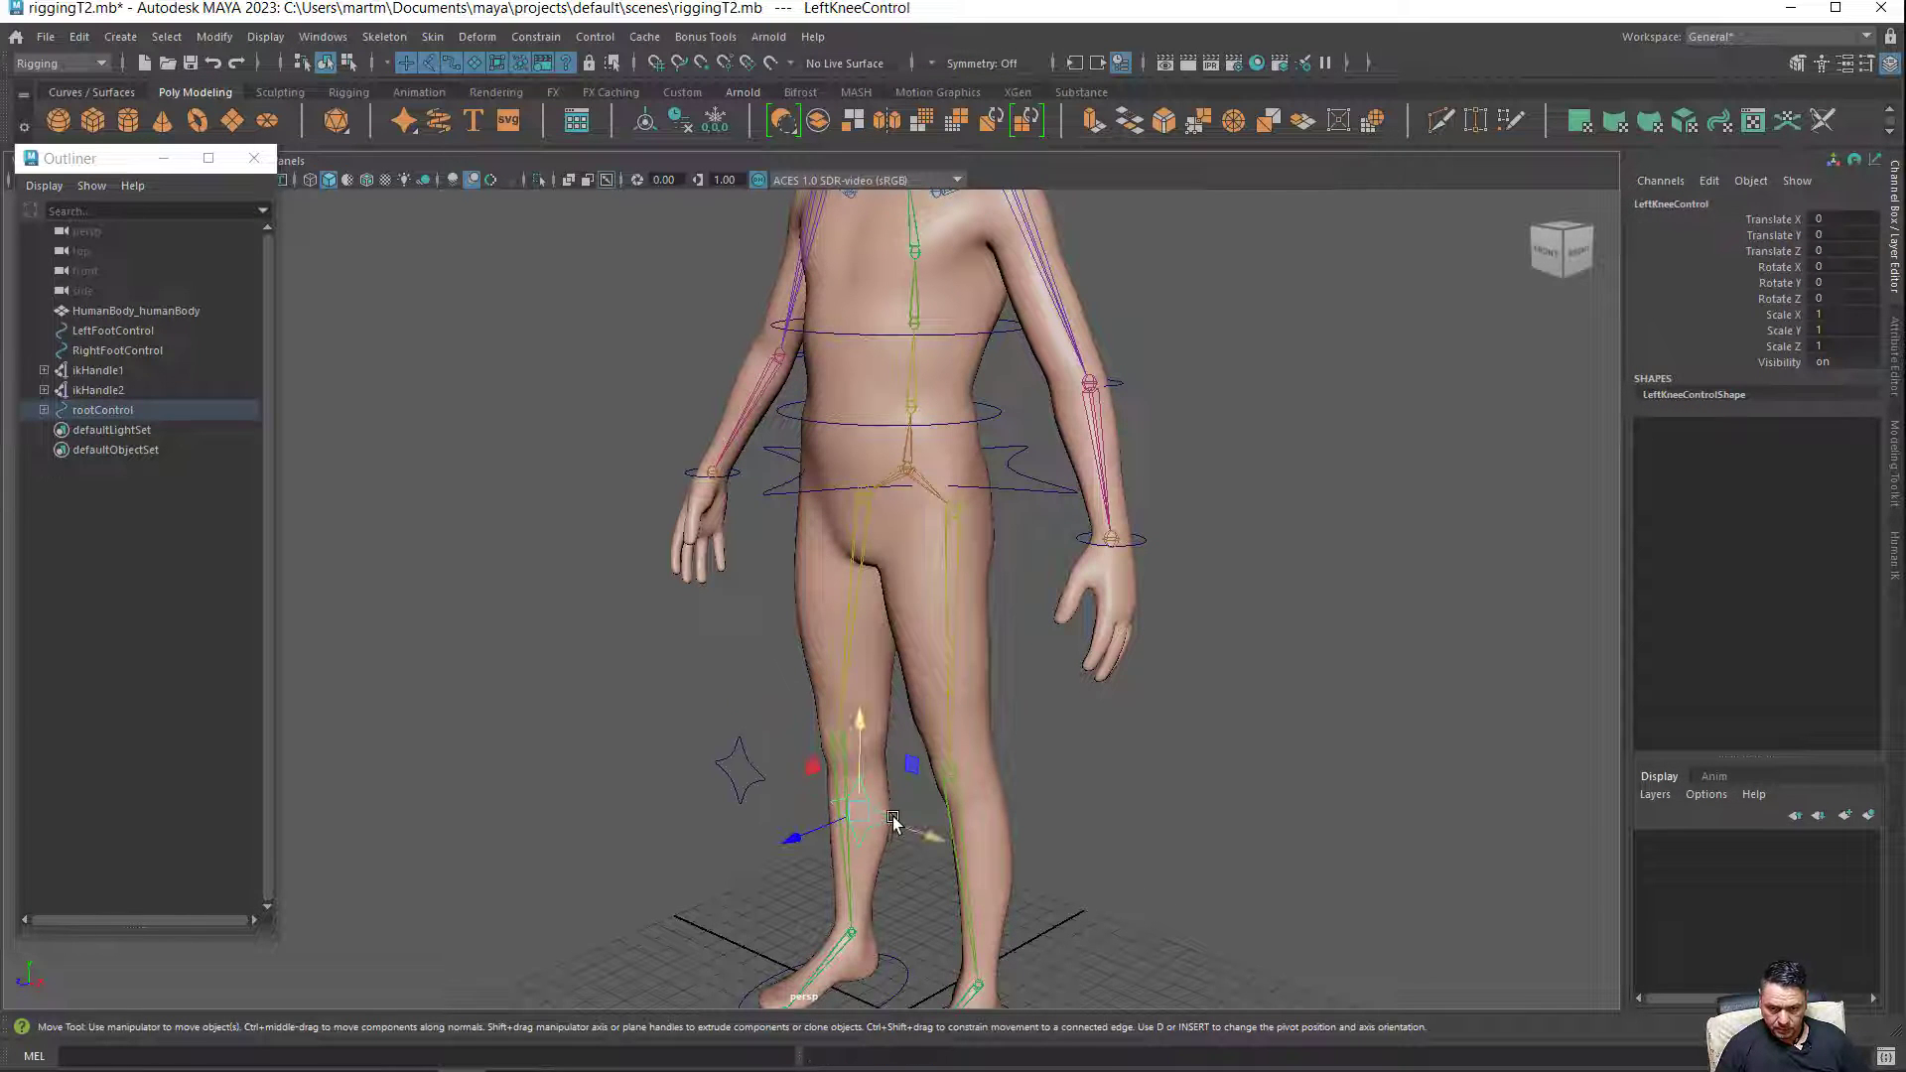
pyautogui.moveTo(858, 710); pyautogui.dragTo(858, 711, button='middle')
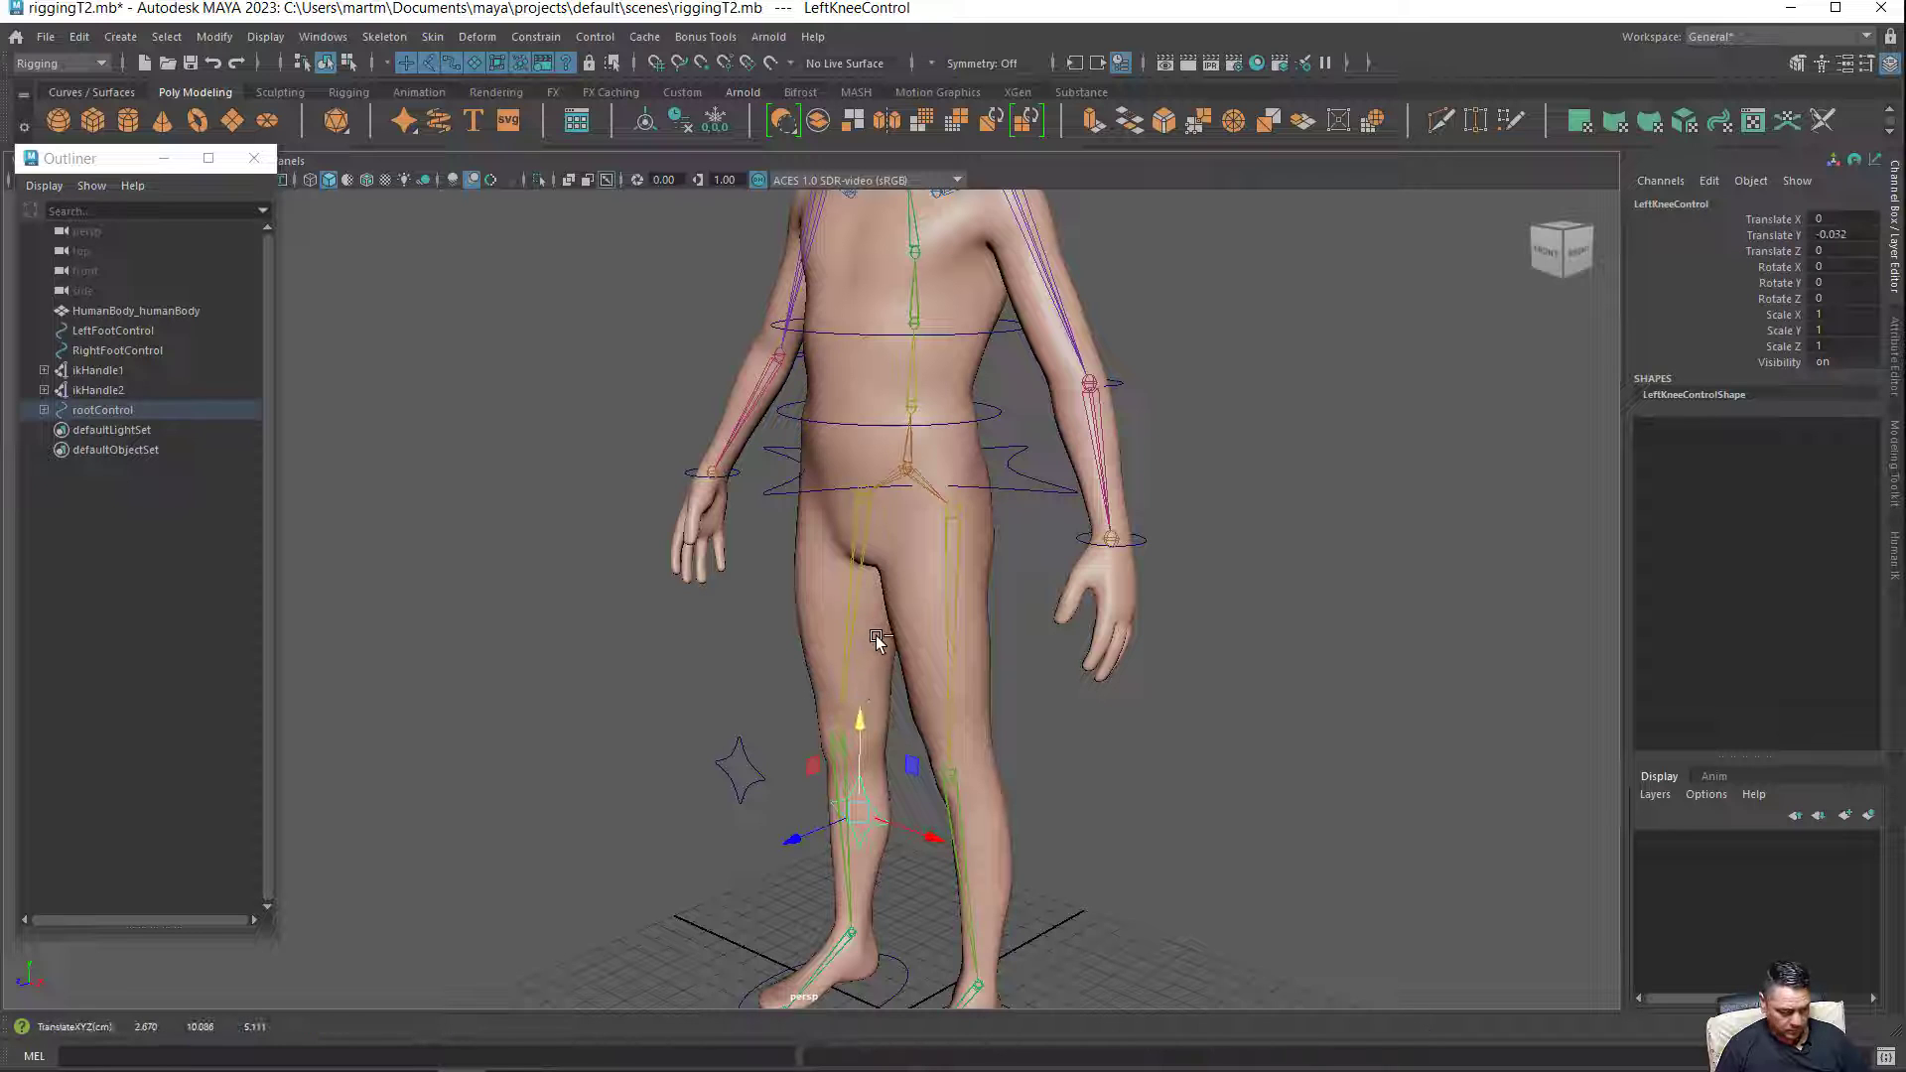
pyautogui.click(1032, 490)
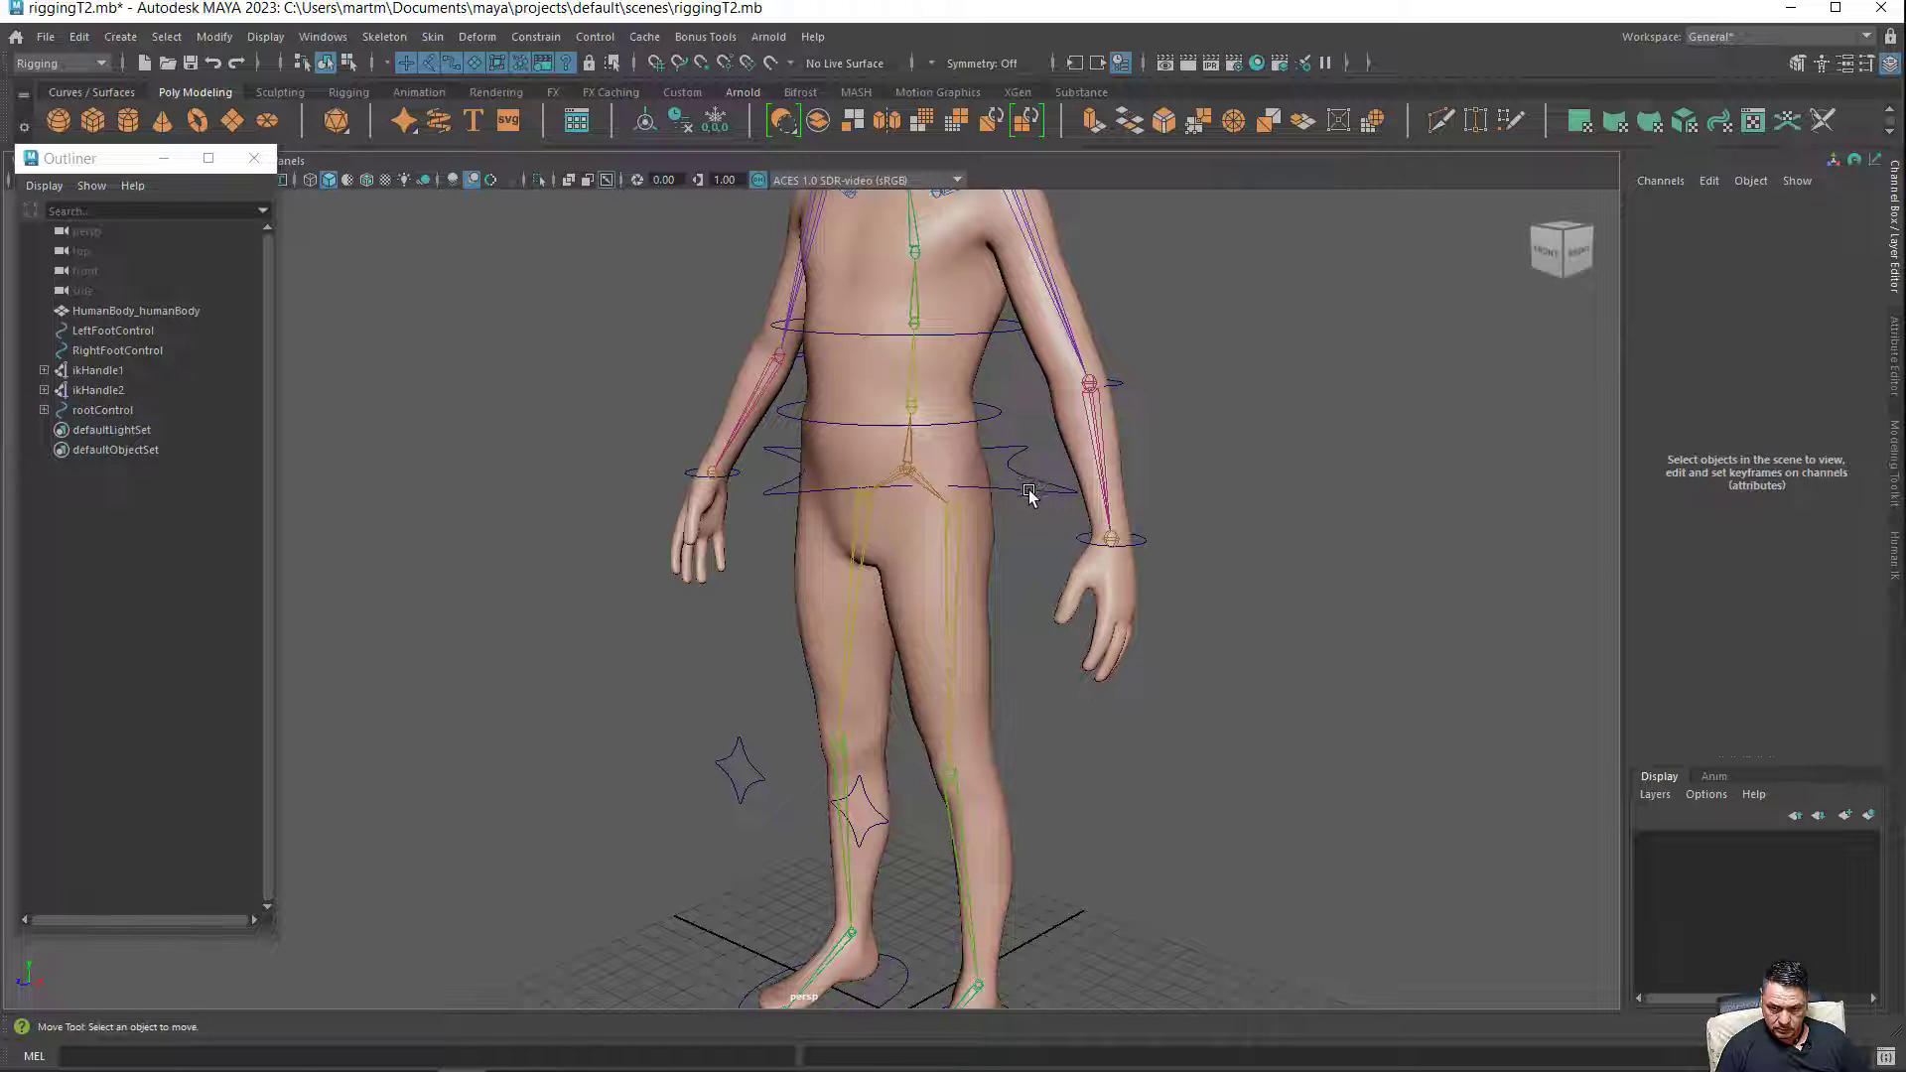
pyautogui.click(1029, 492)
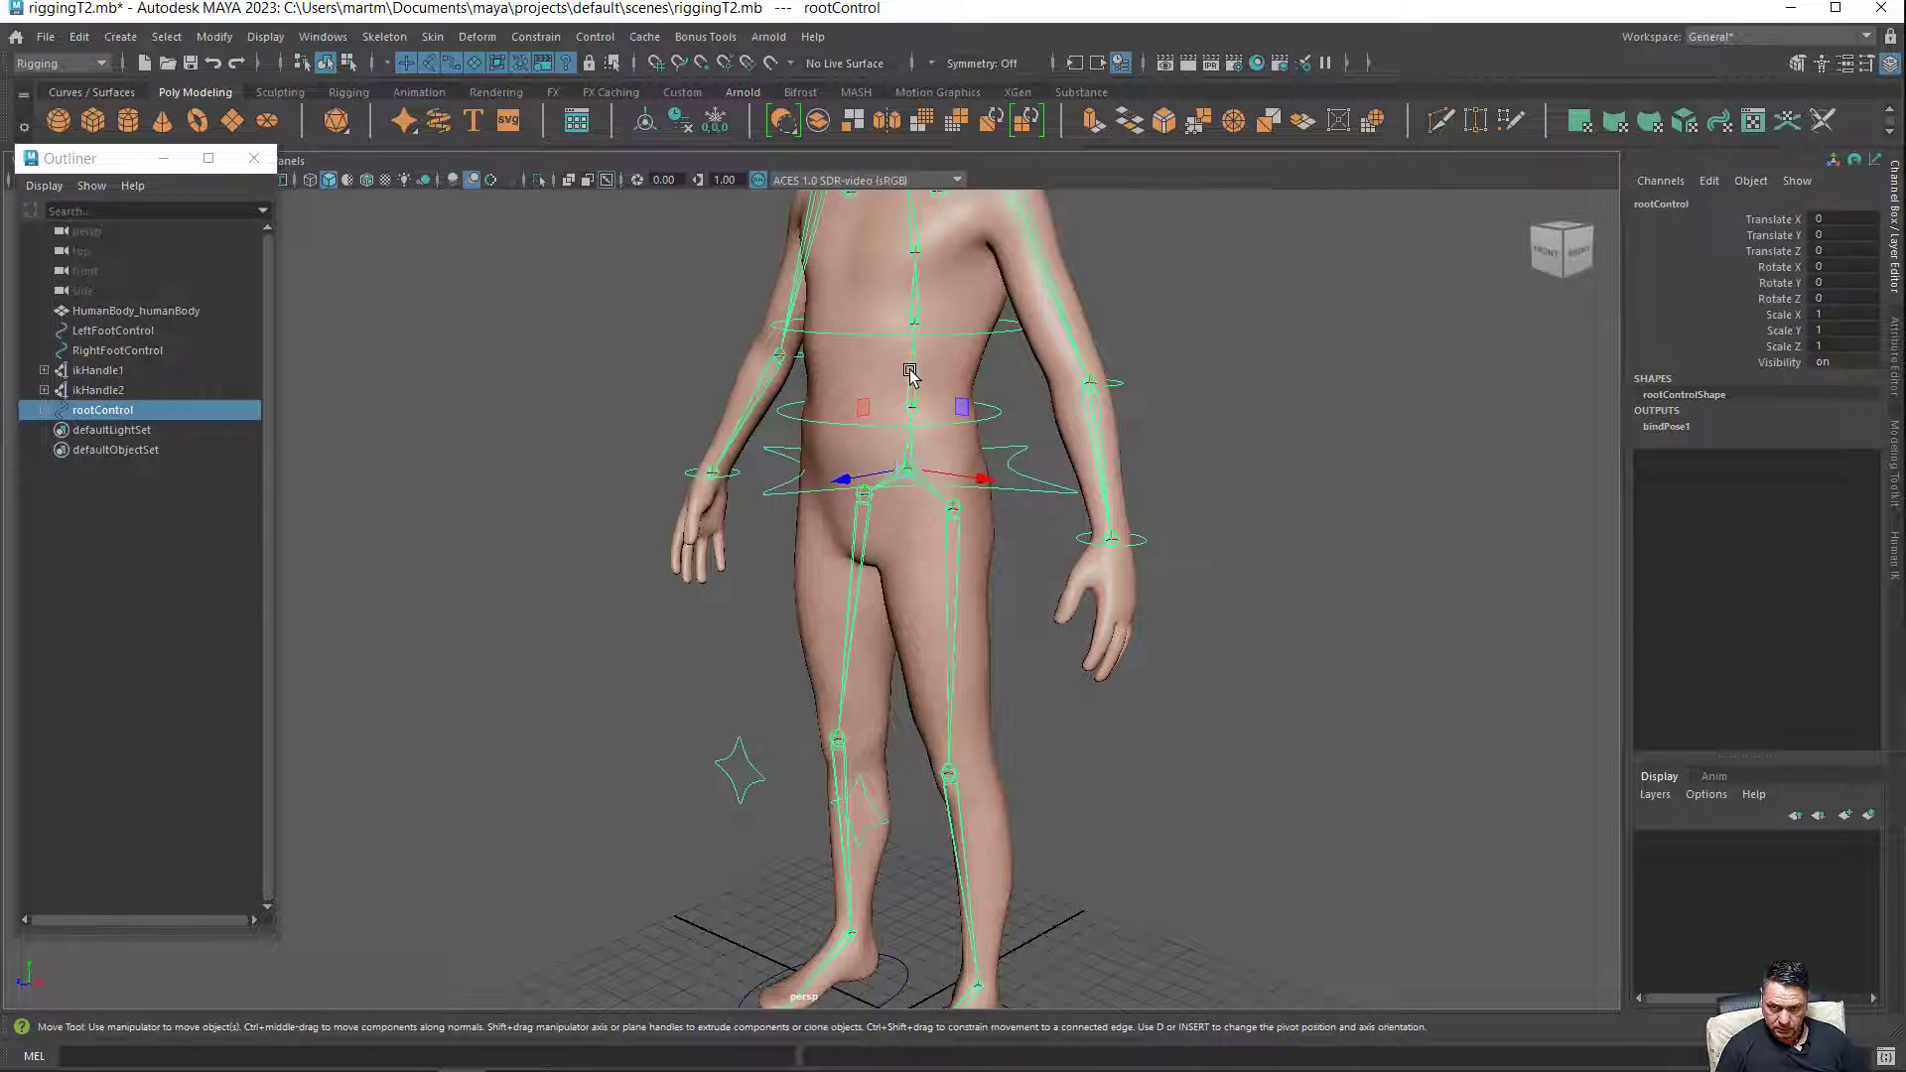
pyautogui.moveTo(909, 373); pyautogui.dragTo(879, 489)
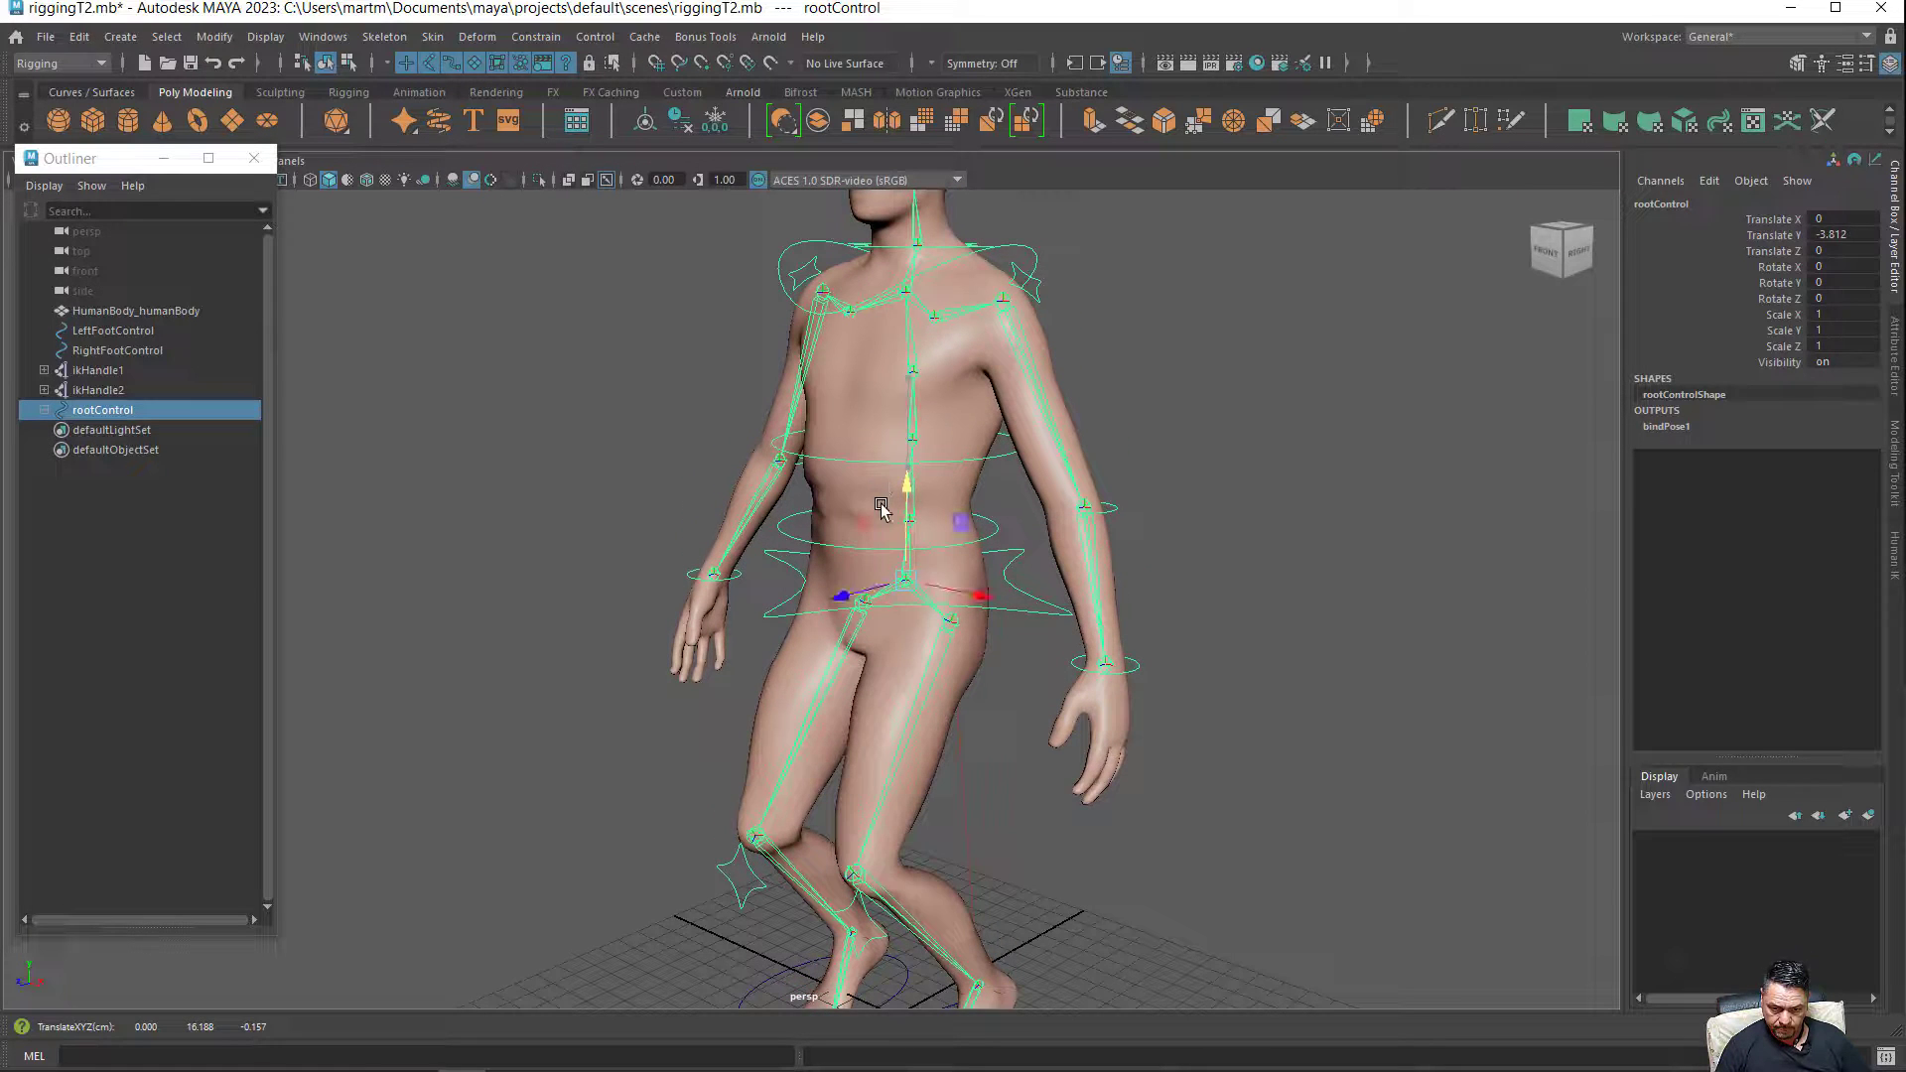
pyautogui.moveTo(960, 721)
pyautogui.keyDown('alt'); pyautogui.mouseDown()
pyautogui.moveTo(1071, 694)
pyautogui.moveTo(1098, 595)
pyautogui.moveTo(1062, 638)
pyautogui.mouseUp(); pyautogui.keyUp('alt')
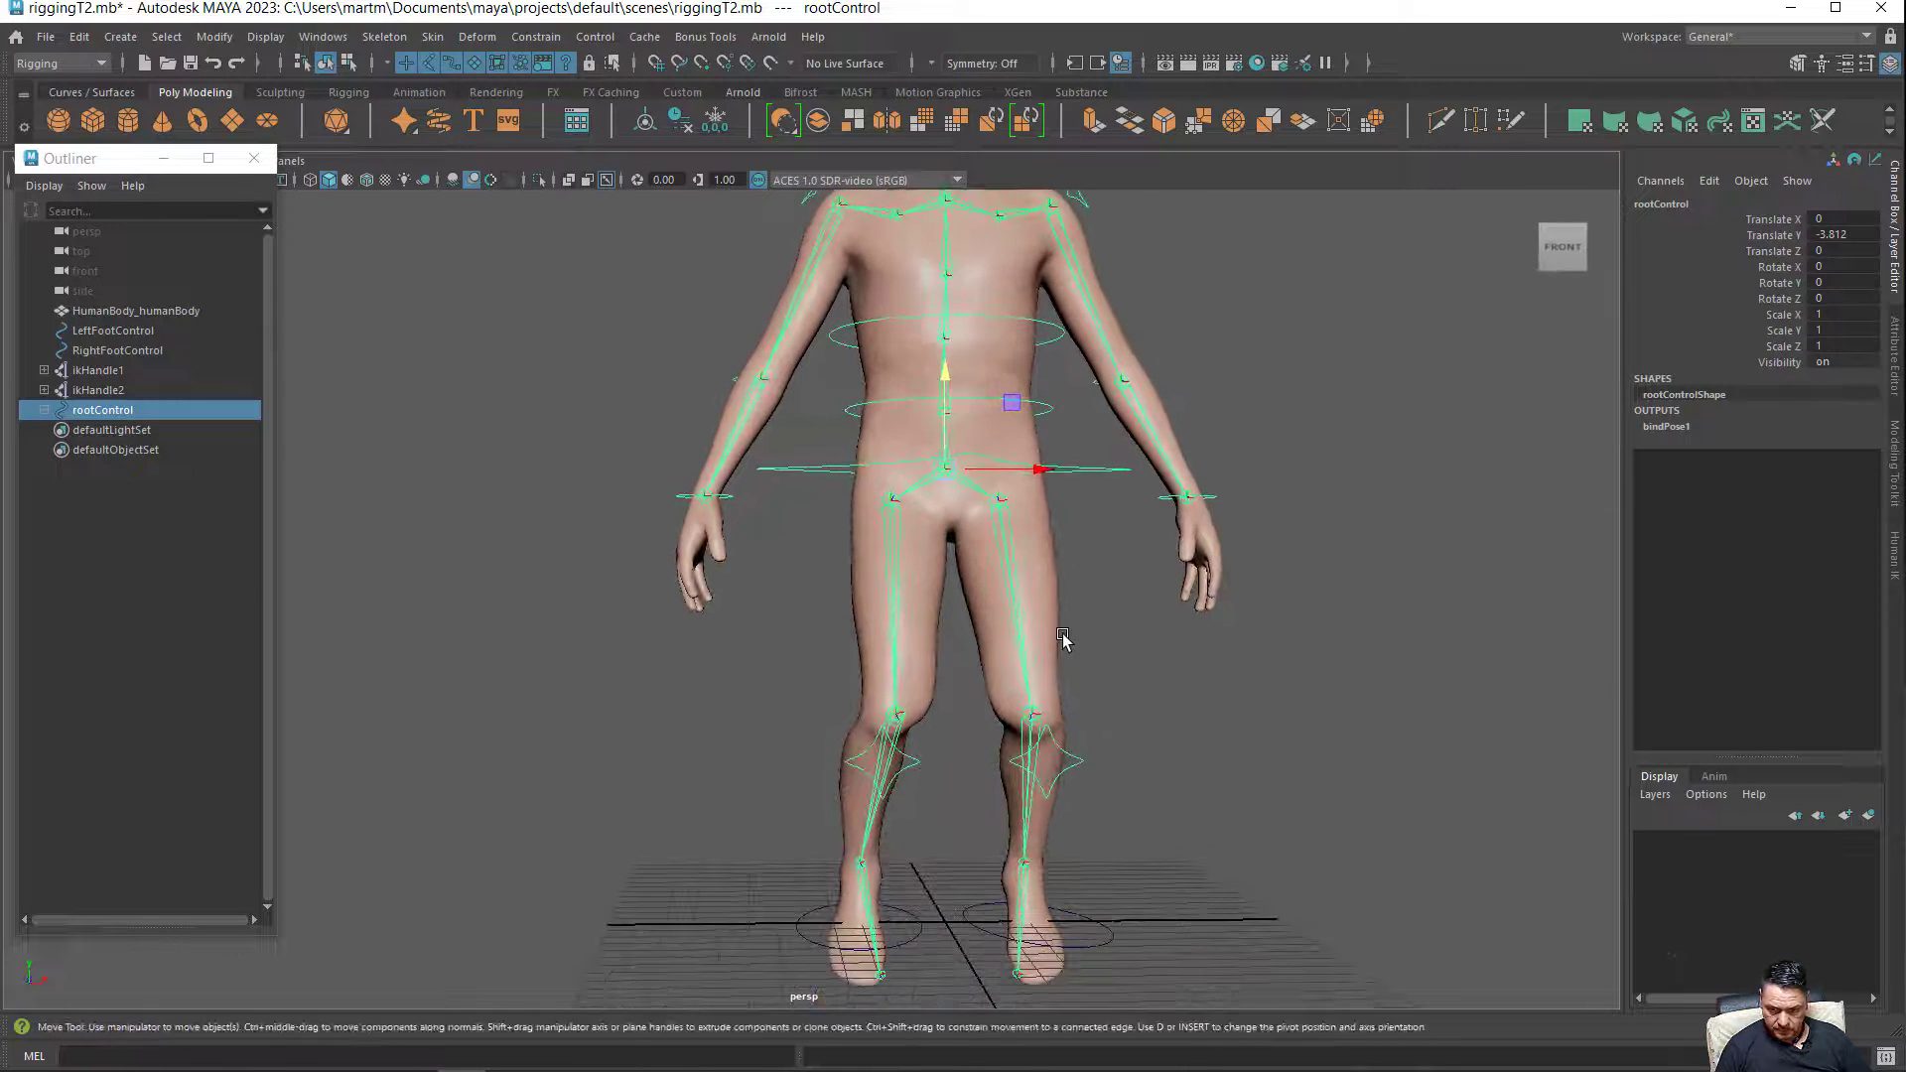
pyautogui.click(1069, 756)
pyautogui.moveTo(1149, 765); pyautogui.dragTo(1227, 771)
pyautogui.click(862, 756)
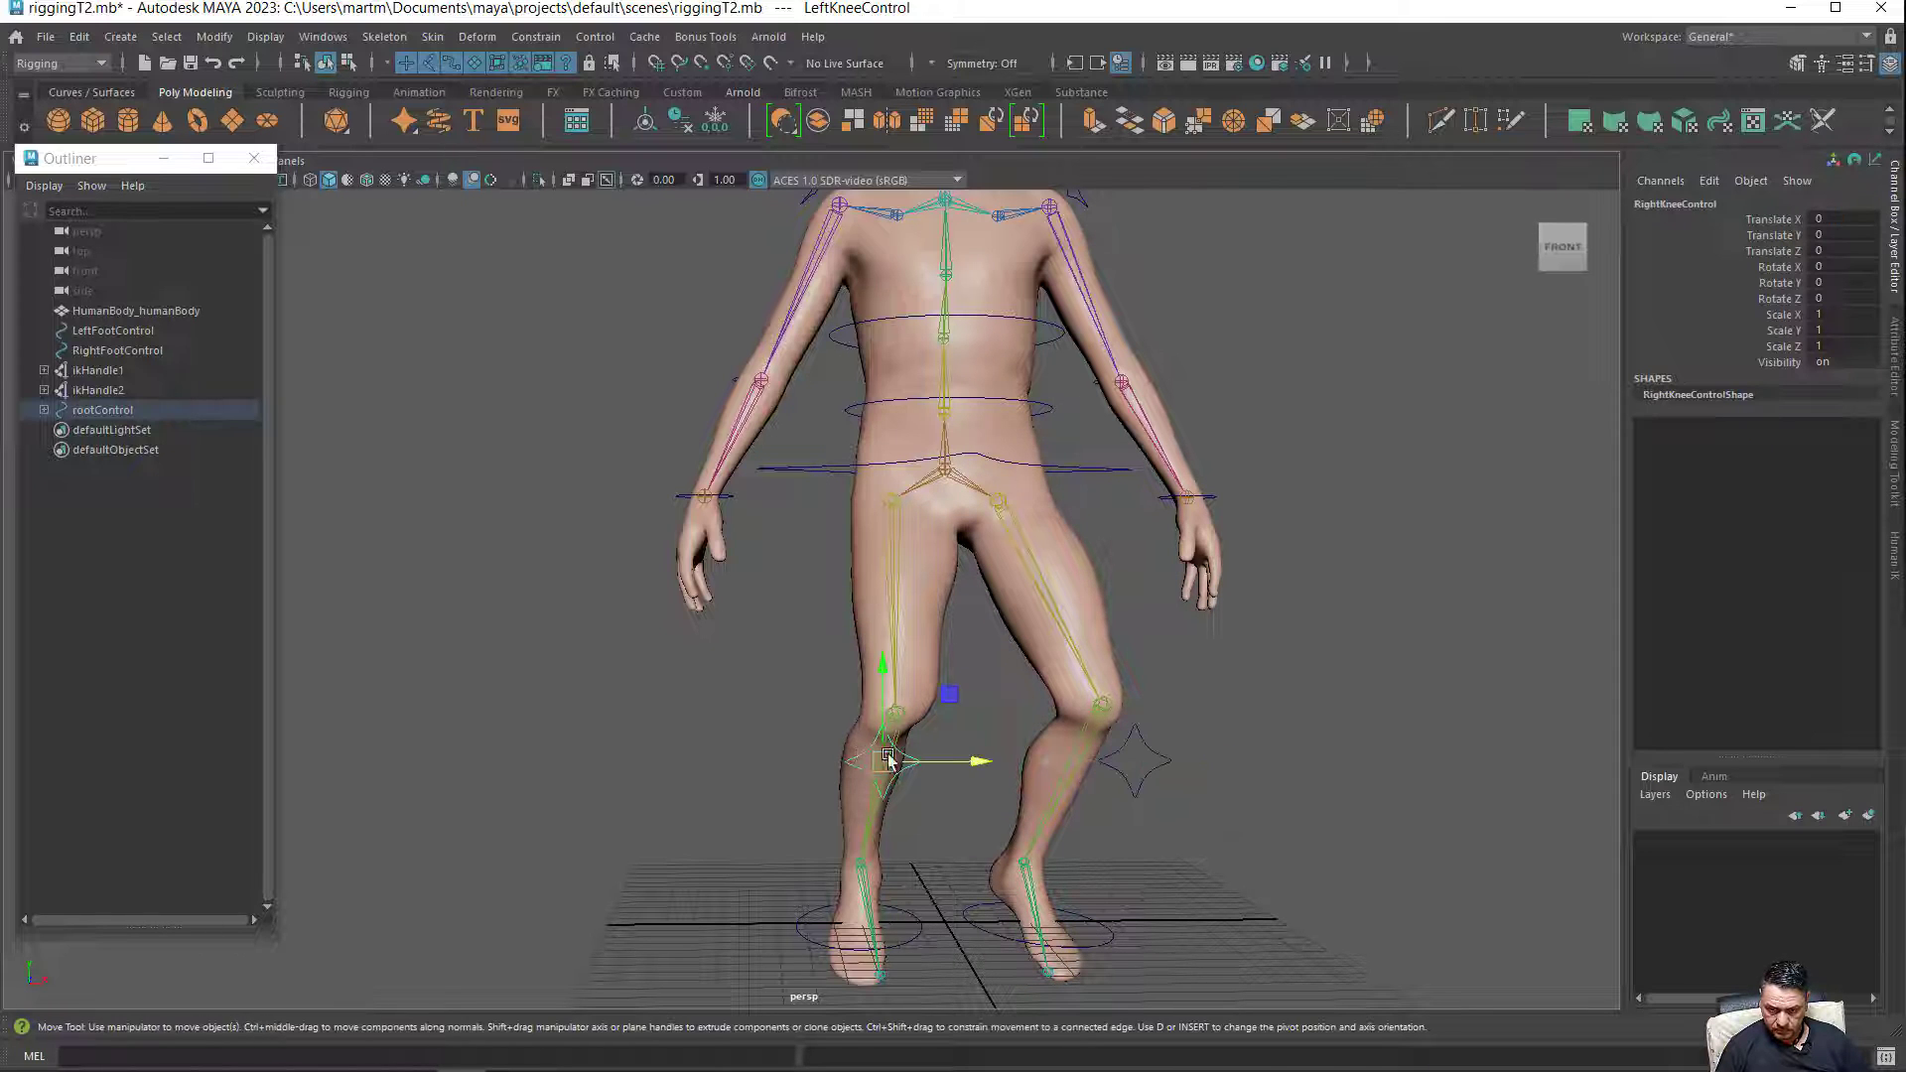
pyautogui.moveTo(961, 770); pyautogui.dragTo(890, 752)
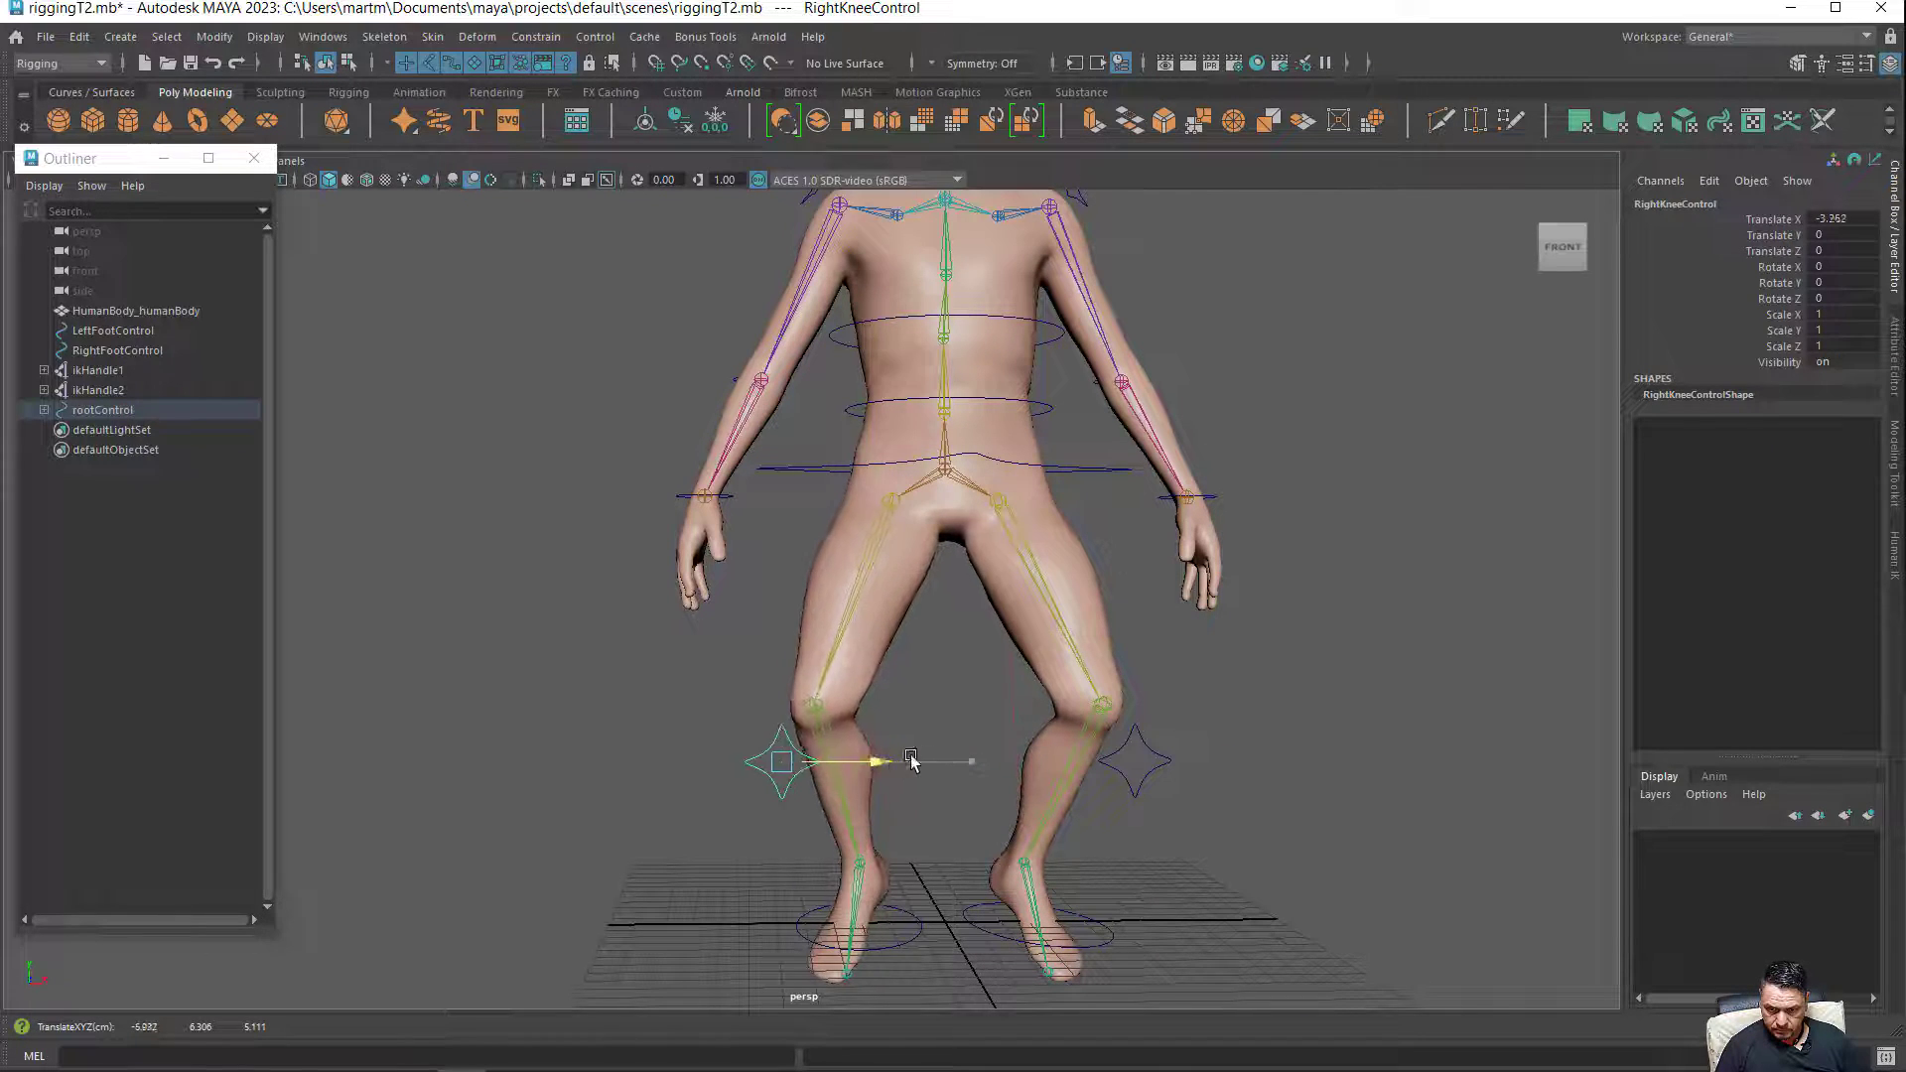
pyautogui.moveTo(890, 752)
pyautogui.mouseDown()
pyautogui.moveTo(852, 759)
pyautogui.moveTo(905, 791)
pyautogui.moveTo(810, 774)
pyautogui.moveTo(828, 812)
pyautogui.moveTo(906, 807)
pyautogui.moveTo(788, 740)
pyautogui.moveTo(931, 731)
pyautogui.mouseUp()
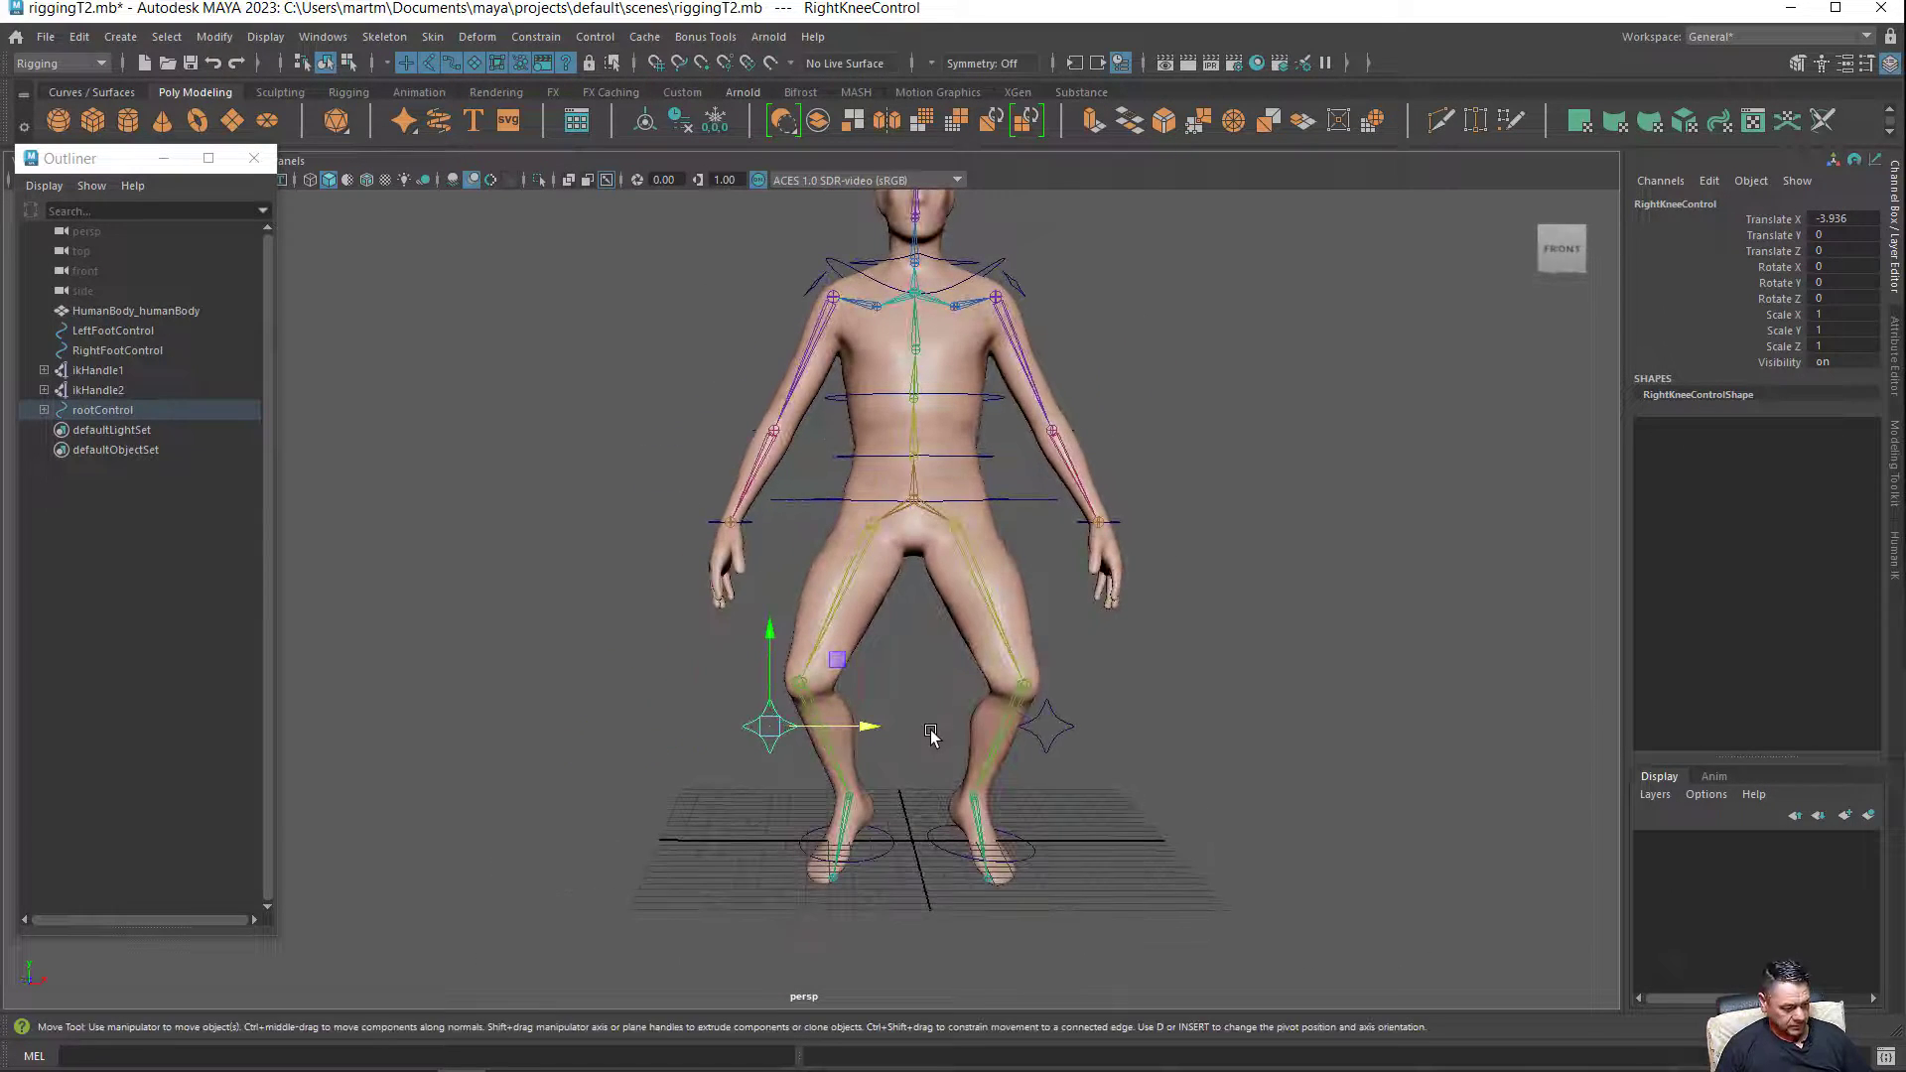
pyautogui.hotkey('ctrl', 'z')
pyautogui.hotkey('ctrl', 'z')
pyautogui.hotkey('ctrl', 'z')
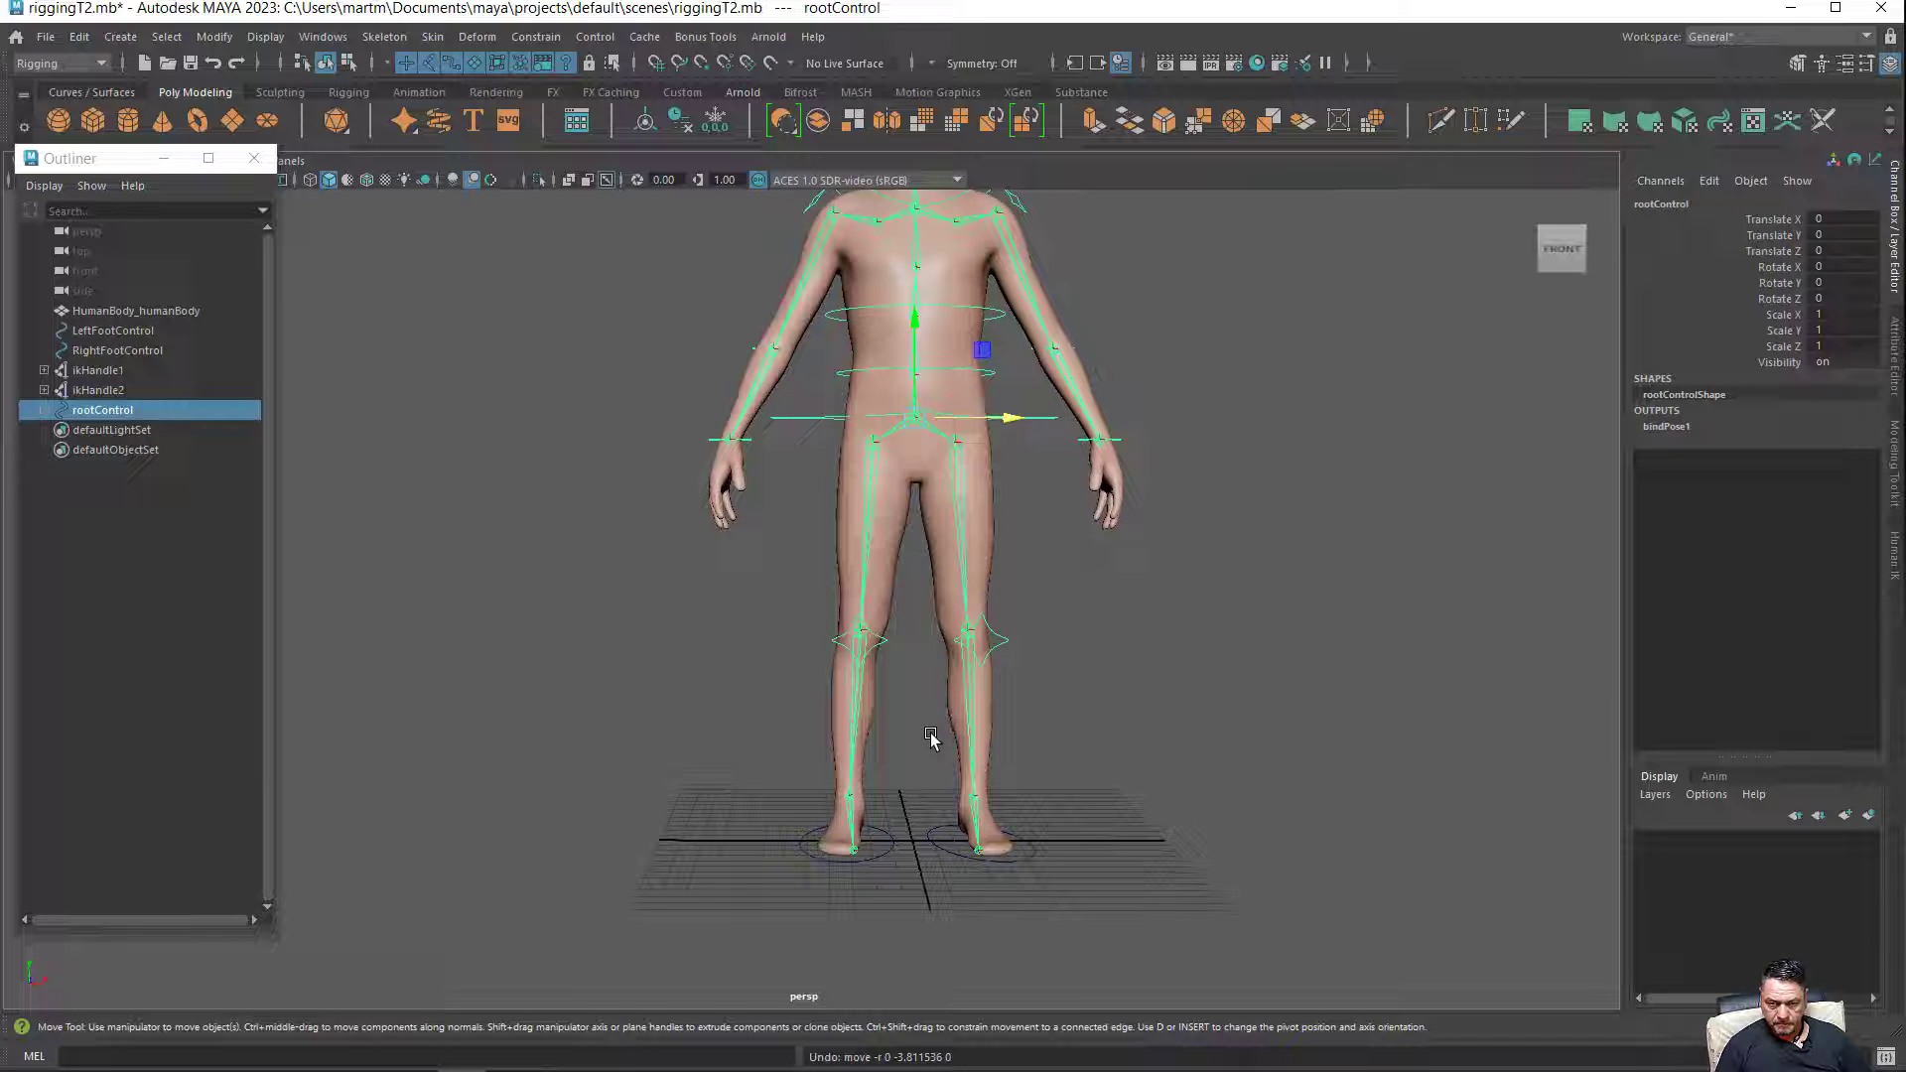
pyautogui.click(931, 736)
pyautogui.keyDown('alt'); pyautogui.moveTo(1111, 800); pyautogui.dragTo(937, 767, button='right'); pyautogui.keyUp('alt')
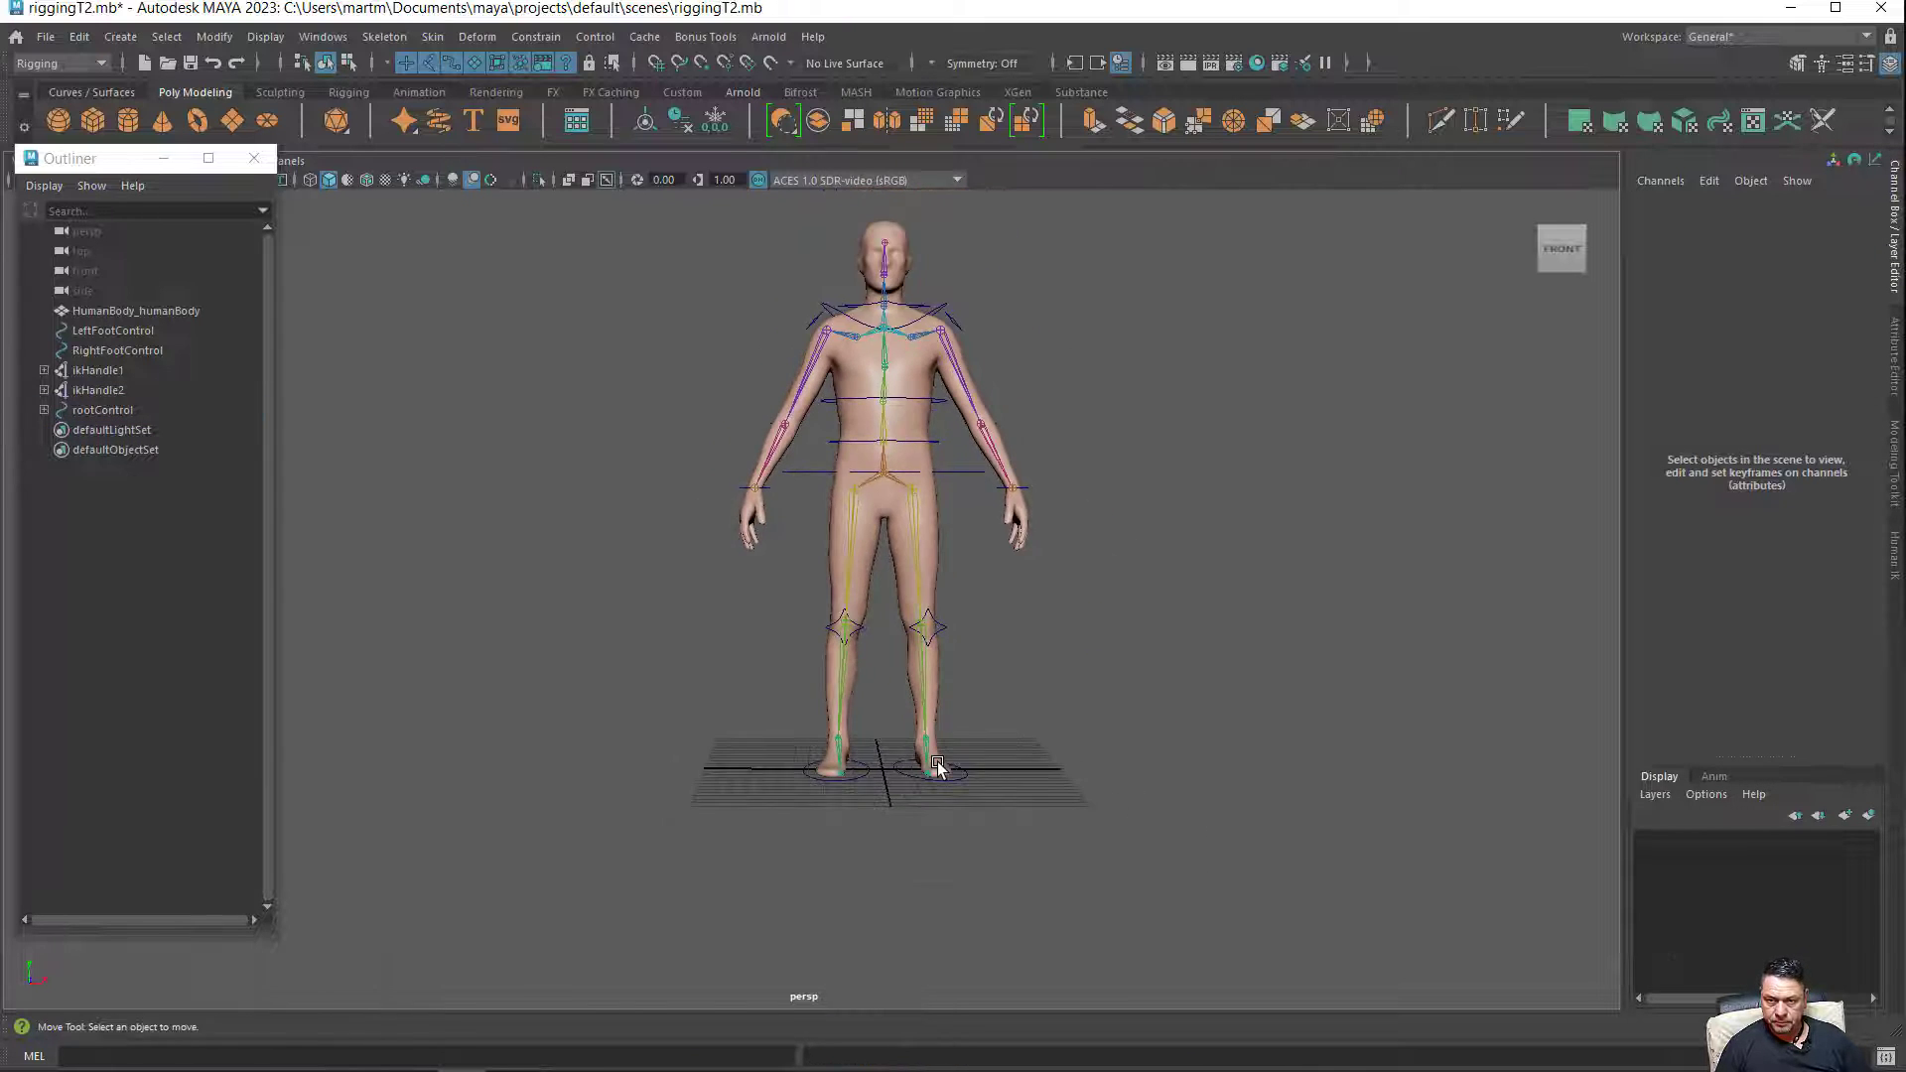
pyautogui.keyDown('alt'); pyautogui.moveTo(937, 767); pyautogui.dragTo(928, 882, button='middle'); pyautogui.keyUp('alt')
pyautogui.keyDown('alt'); pyautogui.moveTo(928, 881); pyautogui.dragTo(980, 865); pyautogui.keyUp('alt')
pyautogui.keyDown('alt'); pyautogui.moveTo(979, 864); pyautogui.dragTo(1155, 898, button='right'); pyautogui.keyUp('alt')
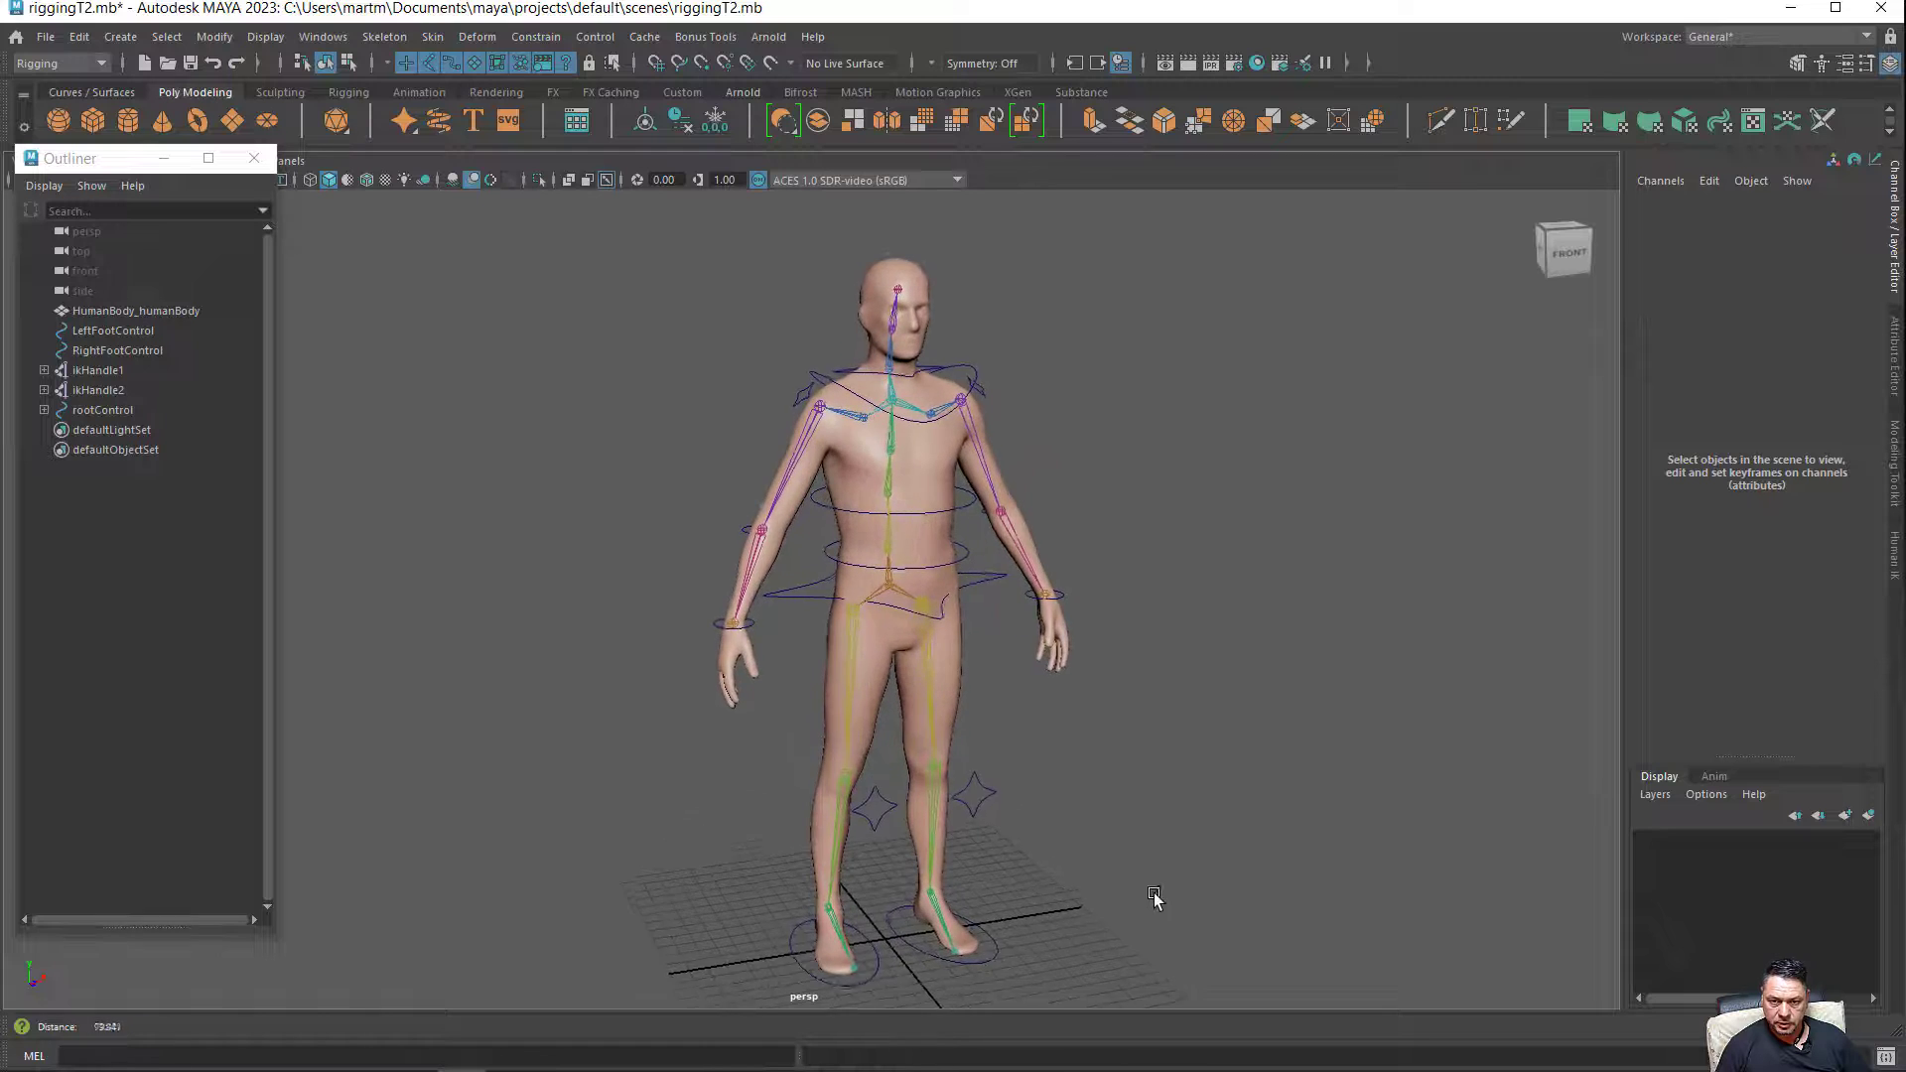
pyautogui.moveTo(1154, 899)
pyautogui.keyDown('alt'); pyautogui.mouseDown()
pyautogui.moveTo(1068, 854)
pyautogui.moveTo(1098, 855)
pyautogui.moveTo(895, 831)
pyautogui.moveTo(895, 745)
pyautogui.moveTo(794, 719)
pyautogui.moveTo(918, 735)
pyautogui.mouseUp(); pyautogui.keyUp('alt')
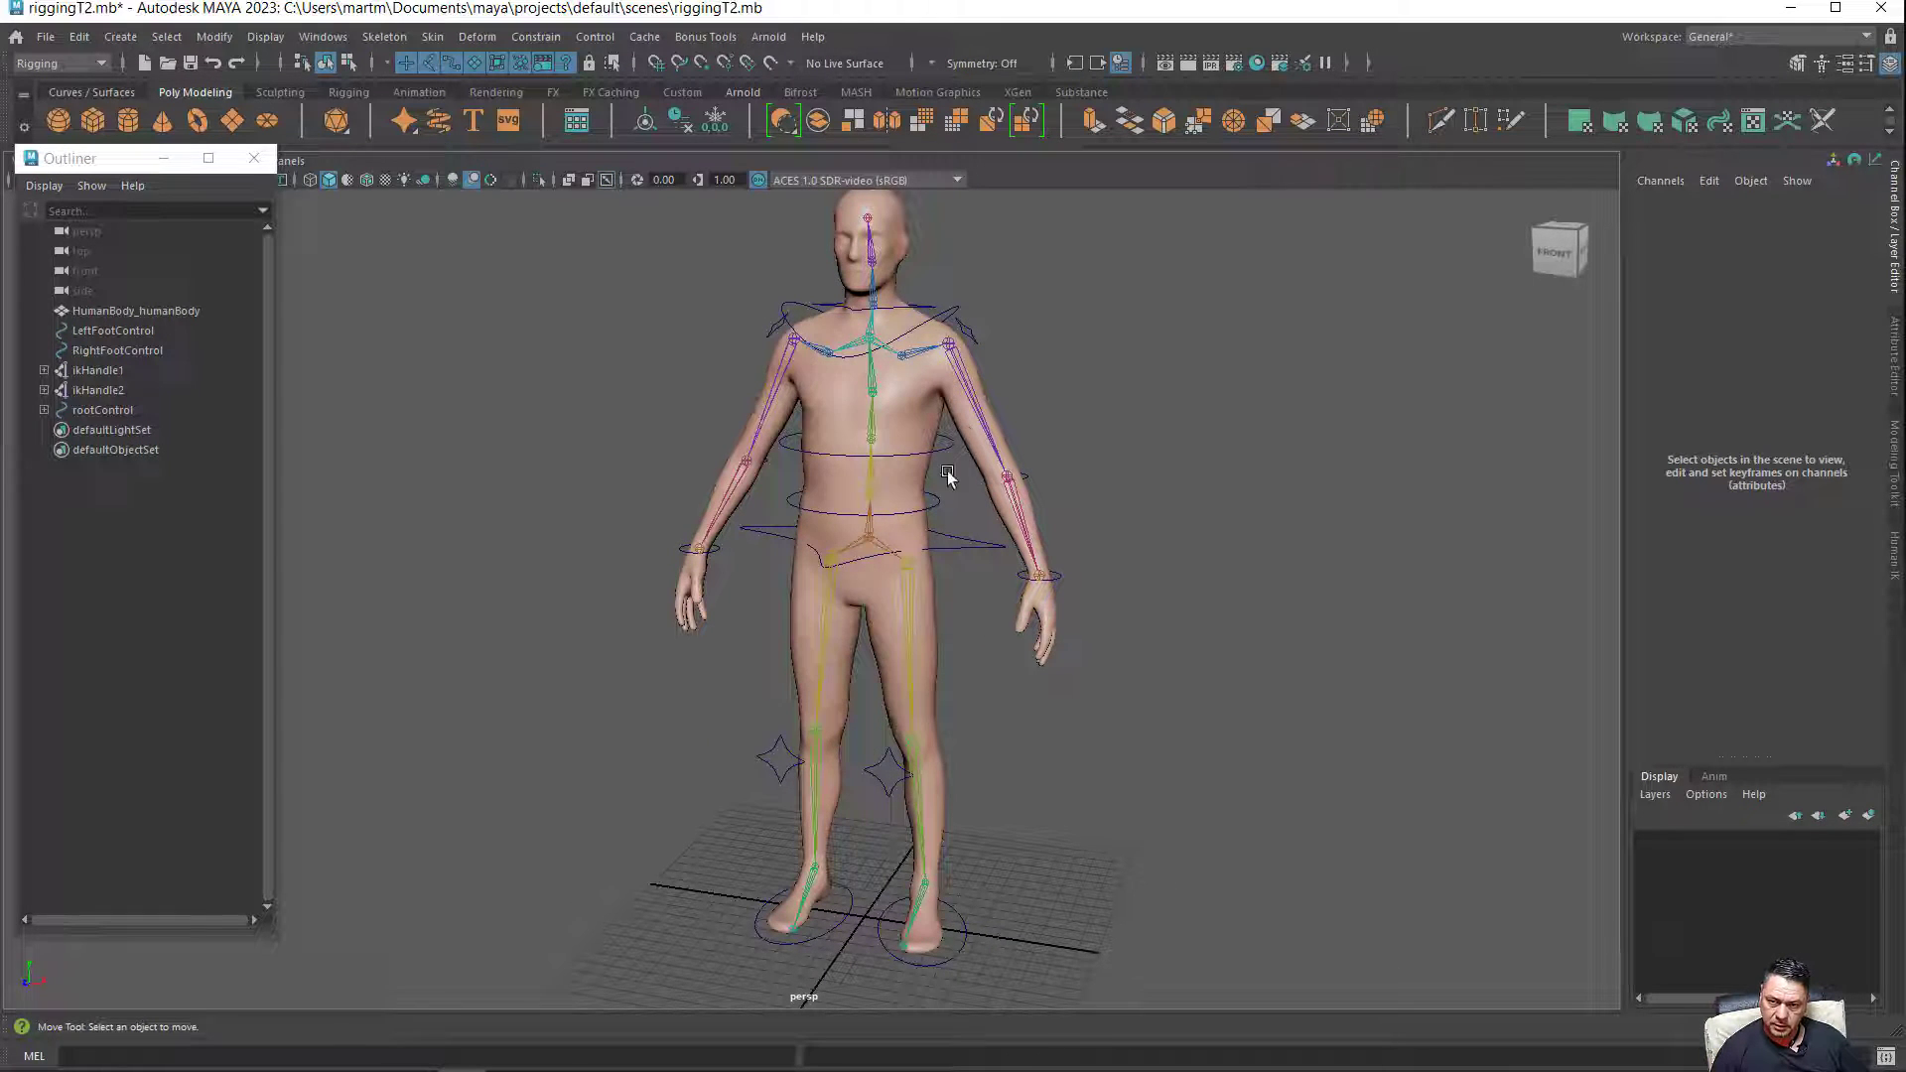
pyautogui.keyDown('alt'); pyautogui.moveTo(948, 451); pyautogui.dragTo(978, 481); pyautogui.keyUp('alt')
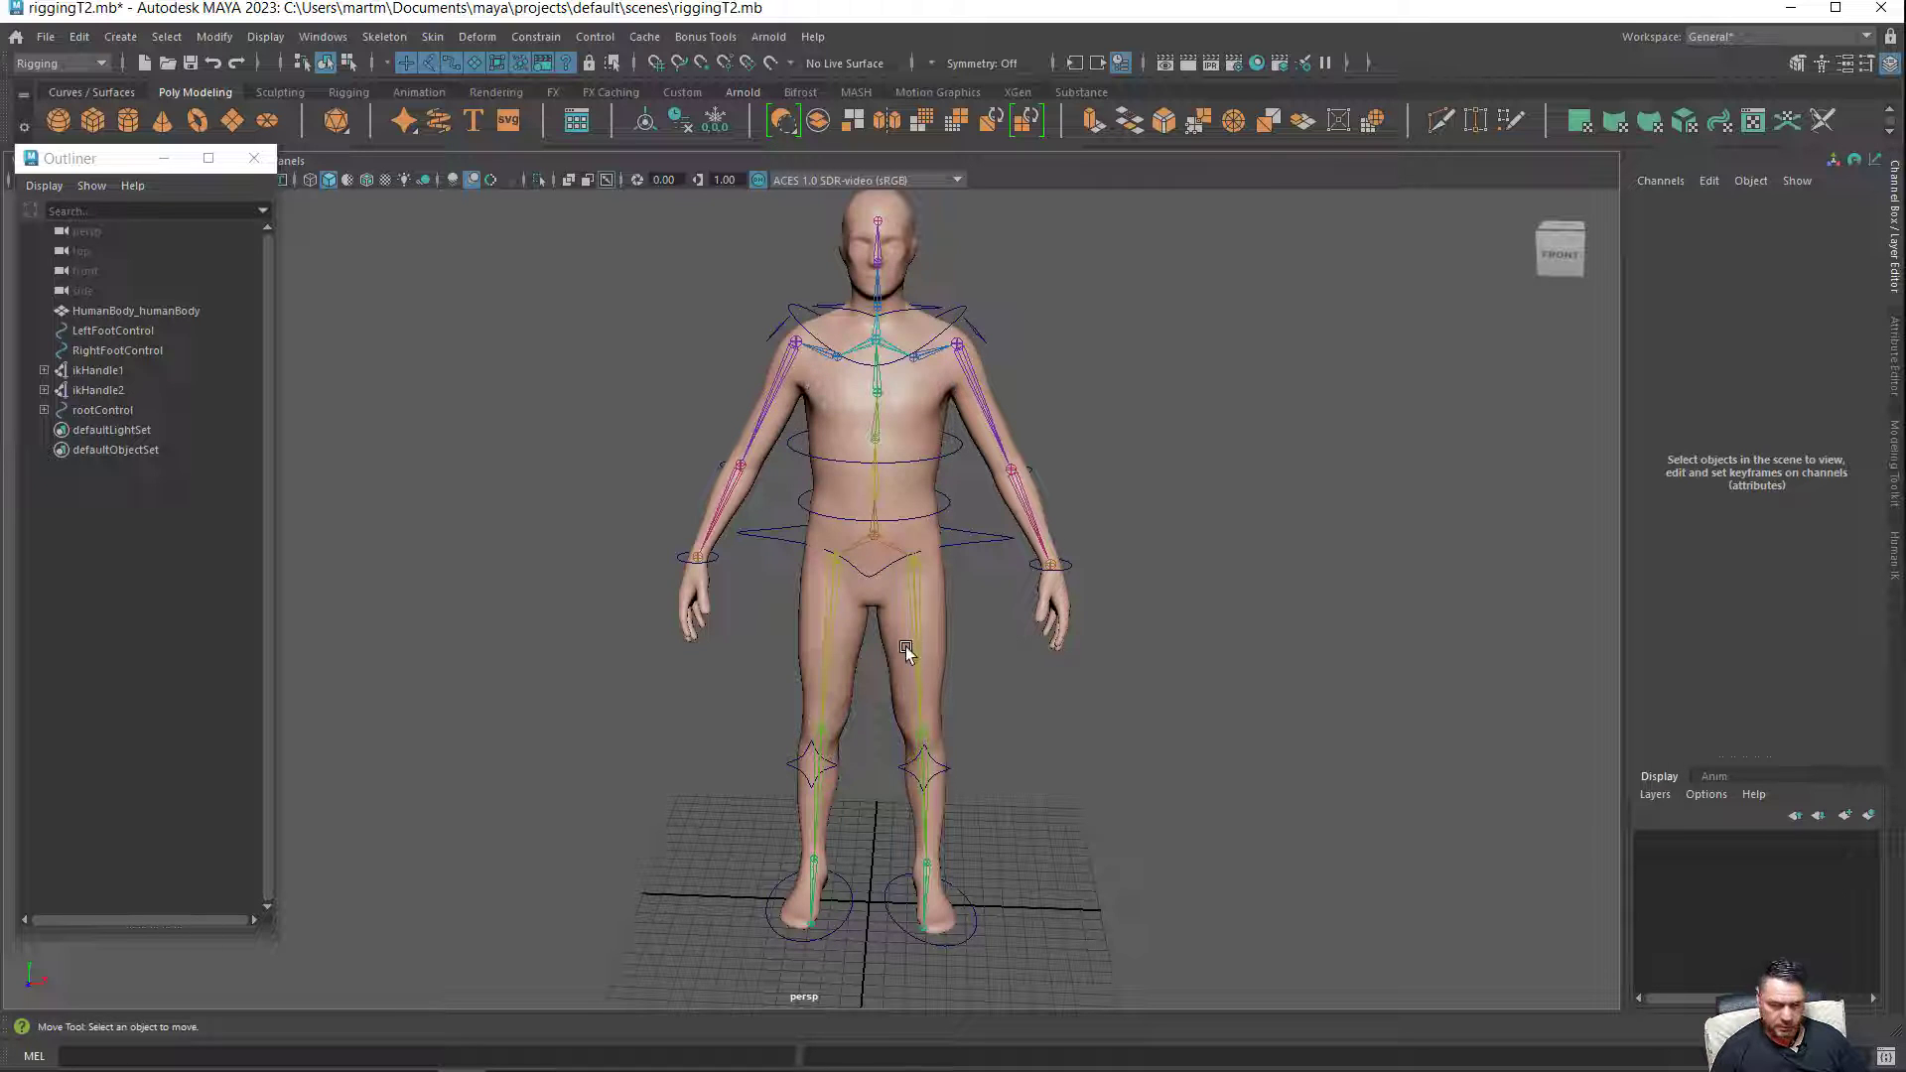
pyautogui.moveTo(932, 635)
pyautogui.keyDown('alt'); pyautogui.mouseDown()
pyautogui.moveTo(788, 628)
pyautogui.moveTo(969, 689)
pyautogui.mouseUp(); pyautogui.keyUp('alt')
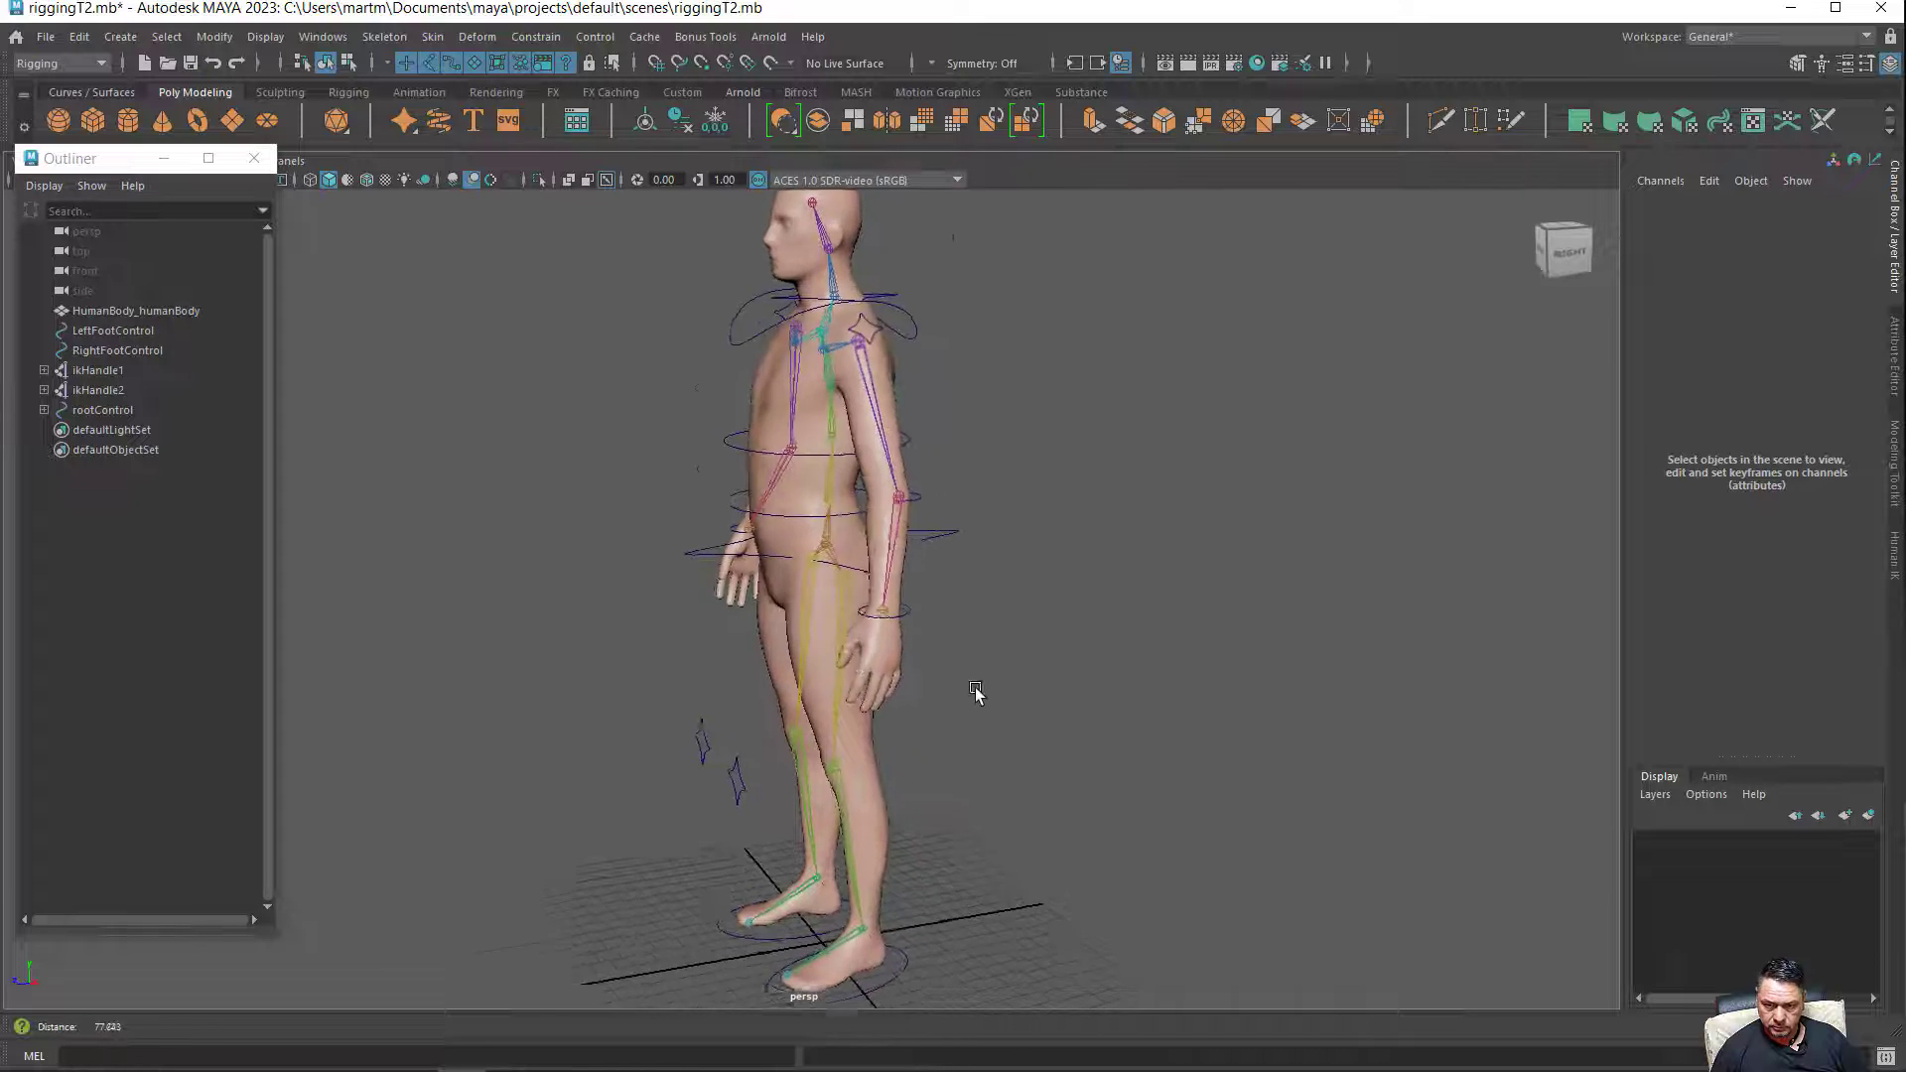
pyautogui.moveTo(970, 689)
pyautogui.keyDown('alt'); pyautogui.mouseDown(button='right')
pyautogui.moveTo(1033, 711)
pyautogui.moveTo(970, 694)
pyautogui.moveTo(1020, 698)
pyautogui.mouseUp(button='right'); pyautogui.keyUp('alt')
pyautogui.moveTo(1019, 697)
pyautogui.keyDown('alt'); pyautogui.mouseDown()
pyautogui.moveTo(1138, 711)
pyautogui.moveTo(1027, 688)
pyautogui.mouseUp(); pyautogui.keyUp('alt')
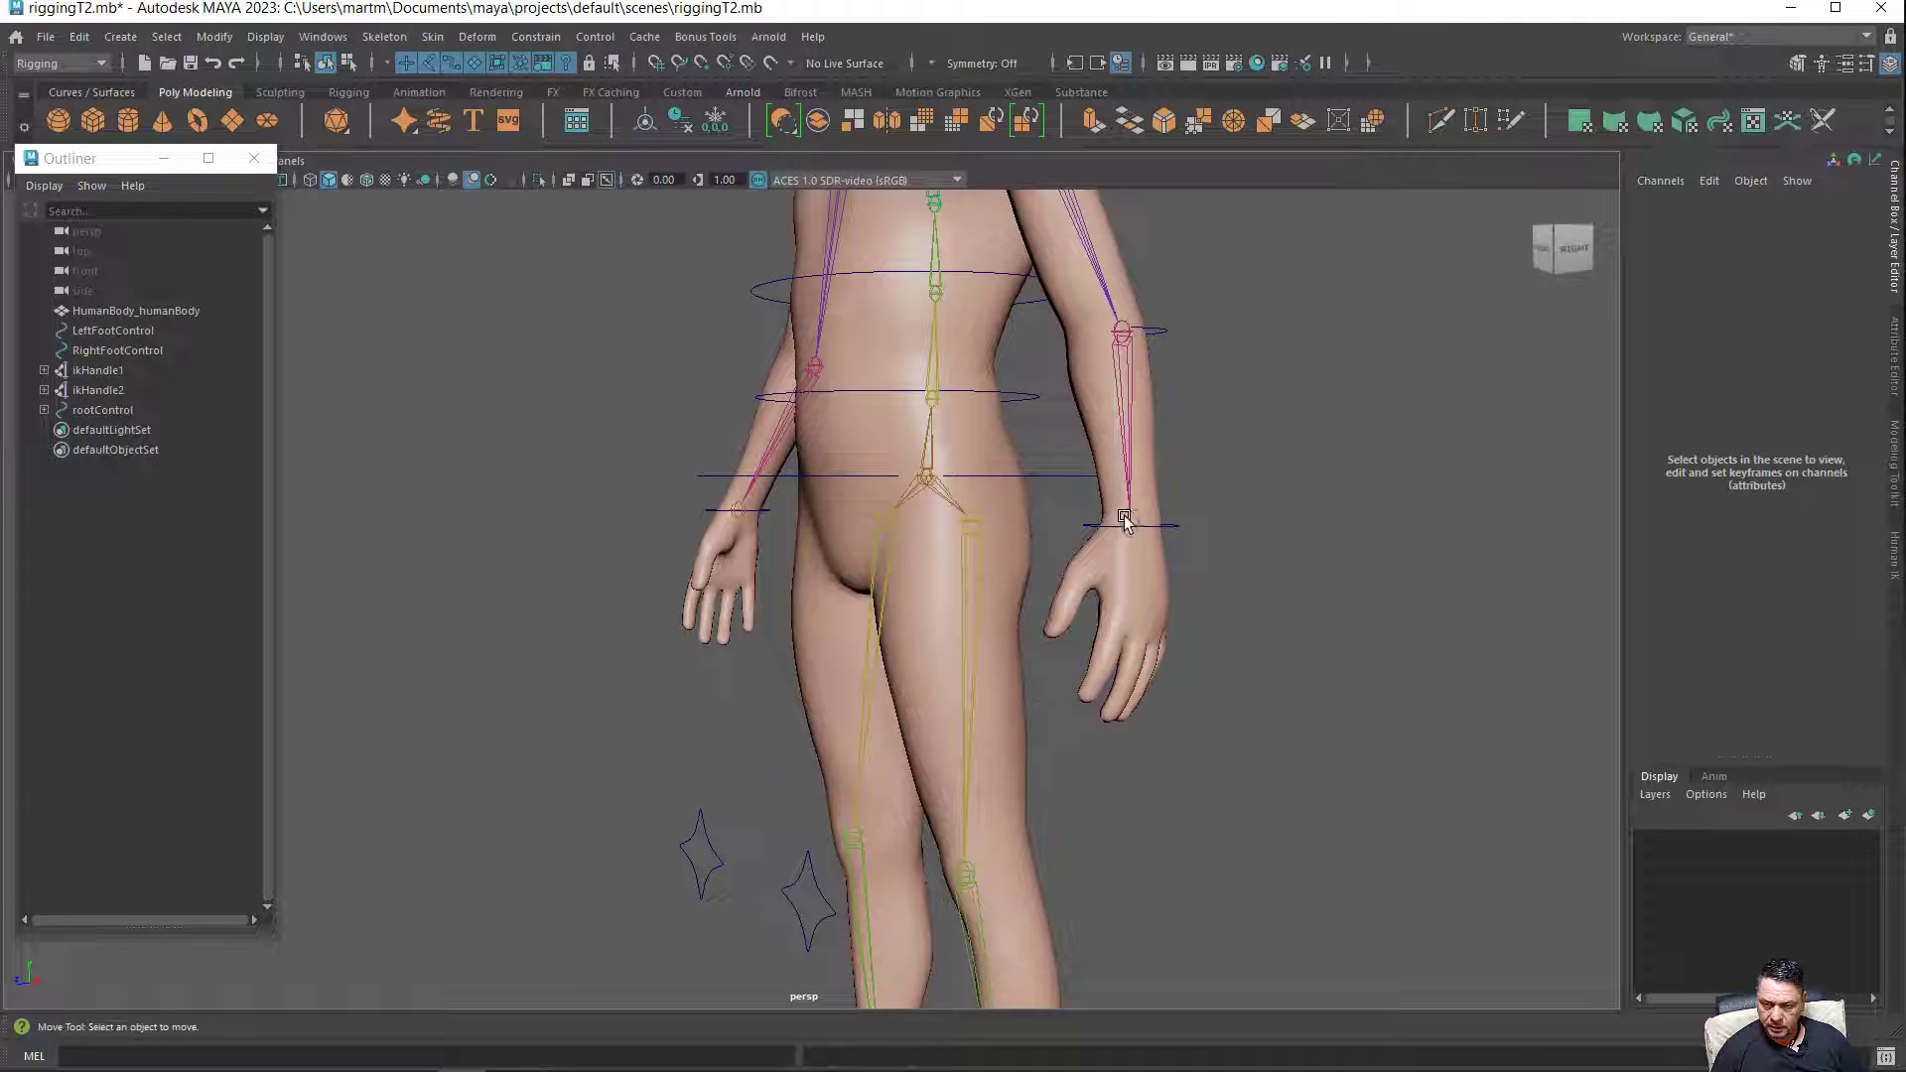
pyautogui.moveTo(914, 663)
pyautogui.keyDown('alt'); pyautogui.mouseDown()
pyautogui.moveTo(1063, 692)
pyautogui.moveTo(1182, 681)
pyautogui.moveTo(1128, 702)
pyautogui.moveTo(987, 672)
pyautogui.moveTo(1019, 631)
pyautogui.moveTo(986, 855)
pyautogui.moveTo(840, 871)
pyautogui.moveTo(847, 848)
pyautogui.mouseUp(); pyautogui.keyUp('alt')
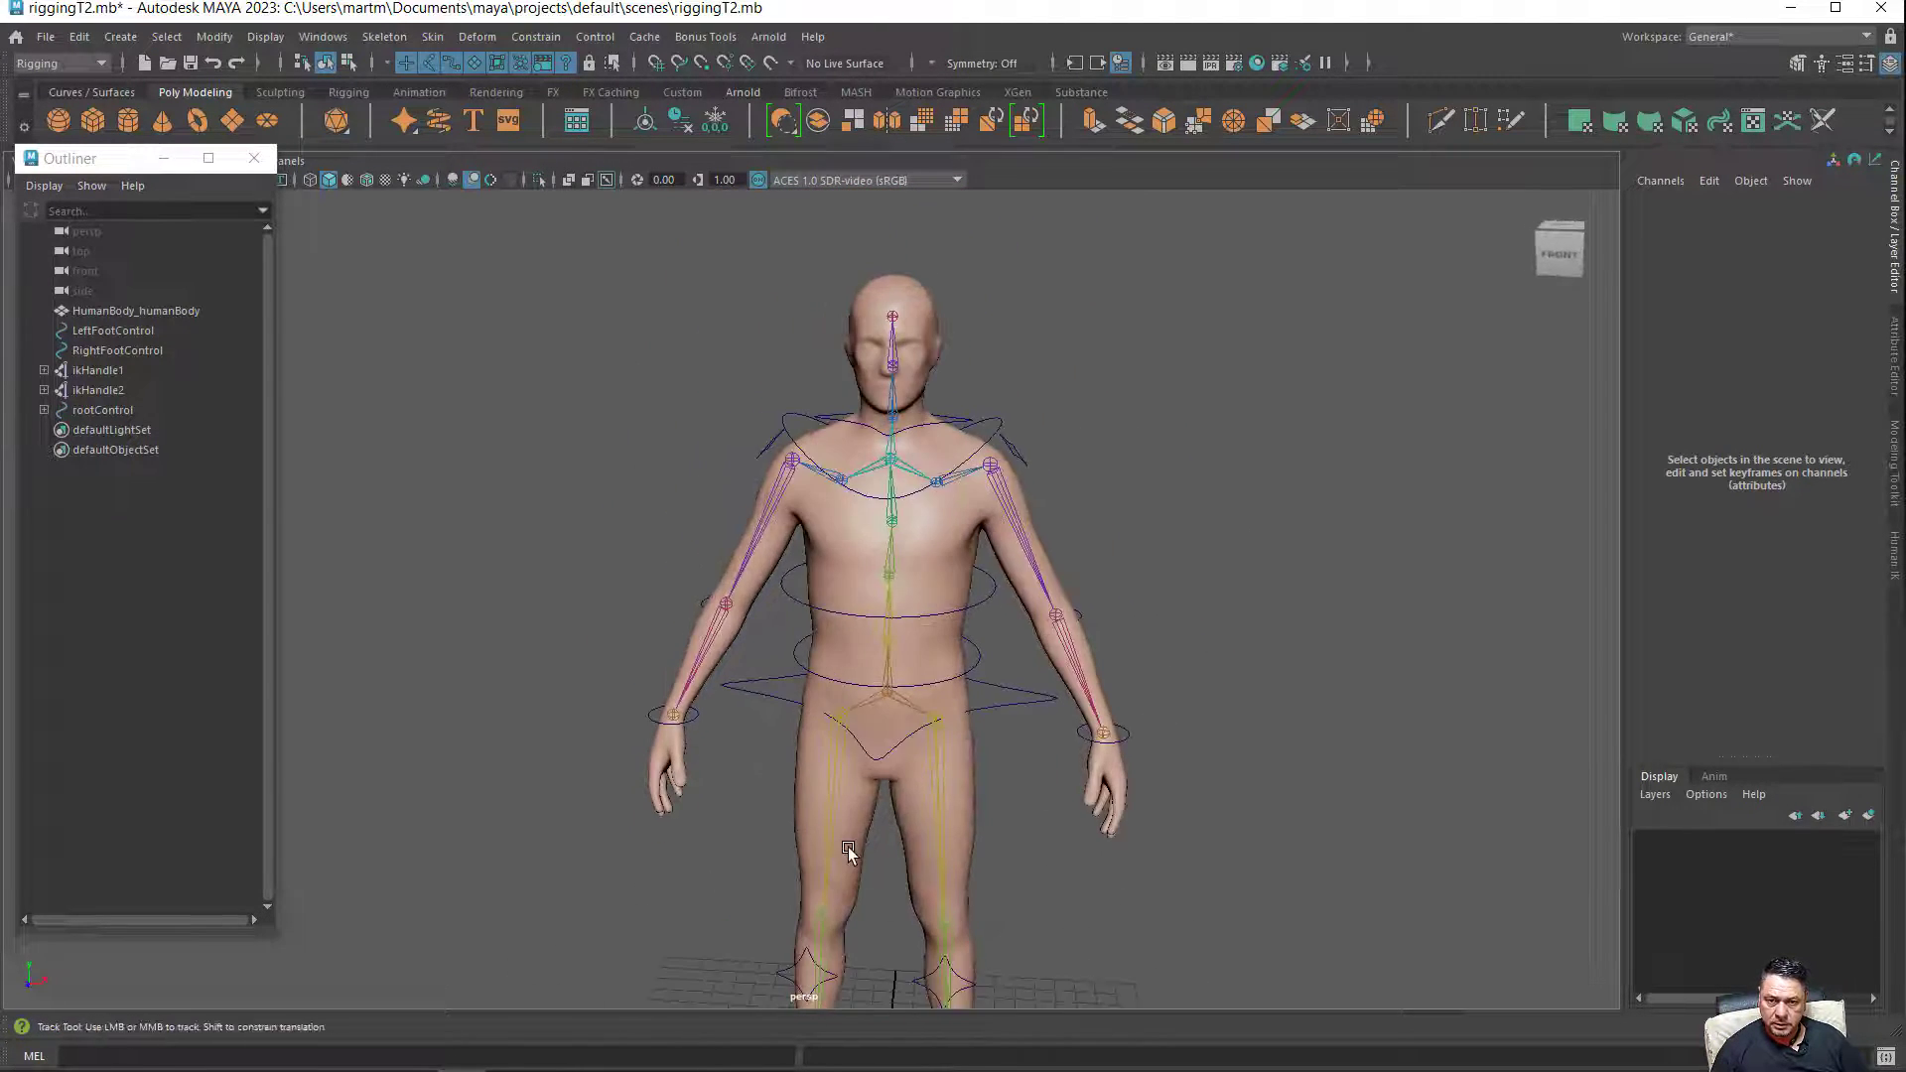
pyautogui.scroll(5, 981, 735)
# Rotate the neck control nurbsCircle1 to turn the head, undoing the X tilt.
pyautogui.keyDown('alt'); pyautogui.moveTo(982, 735); pyautogui.dragTo(983, 772); pyautogui.keyUp('alt')
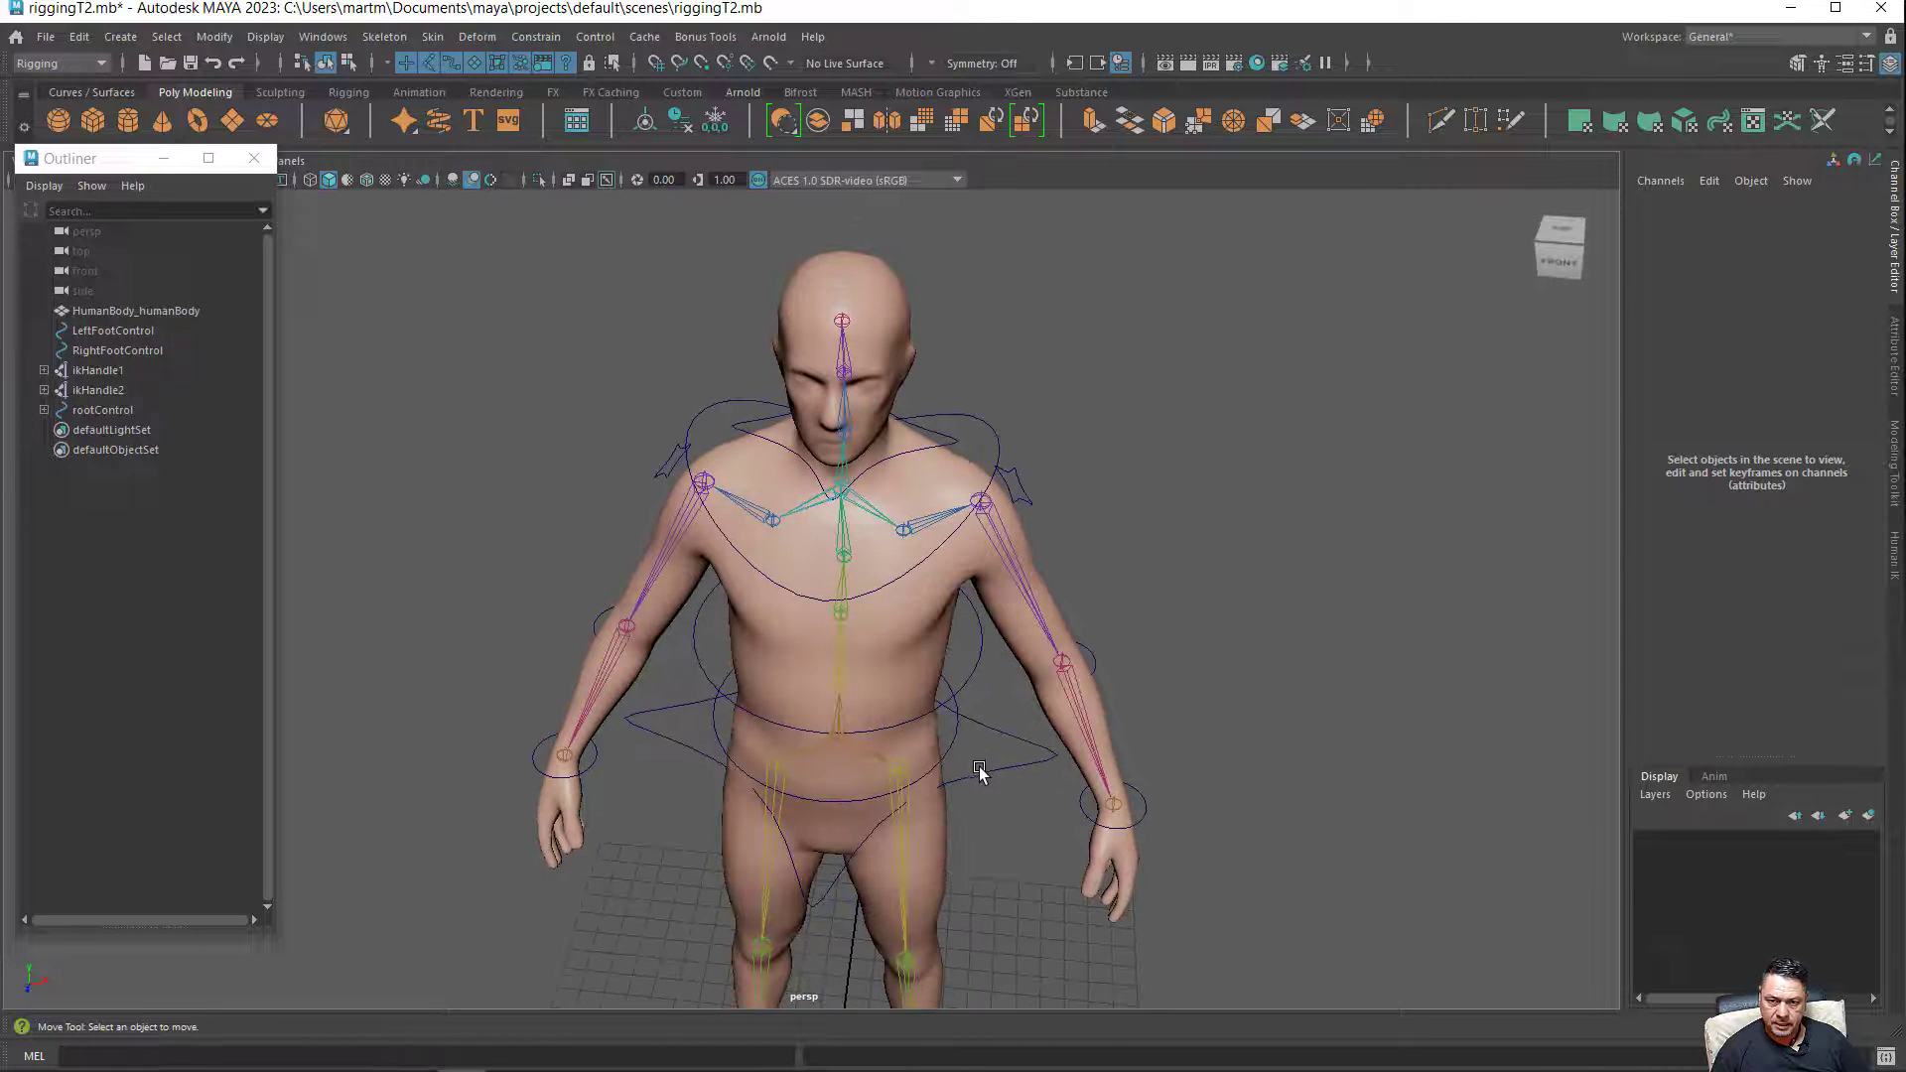
pyautogui.click(887, 465)
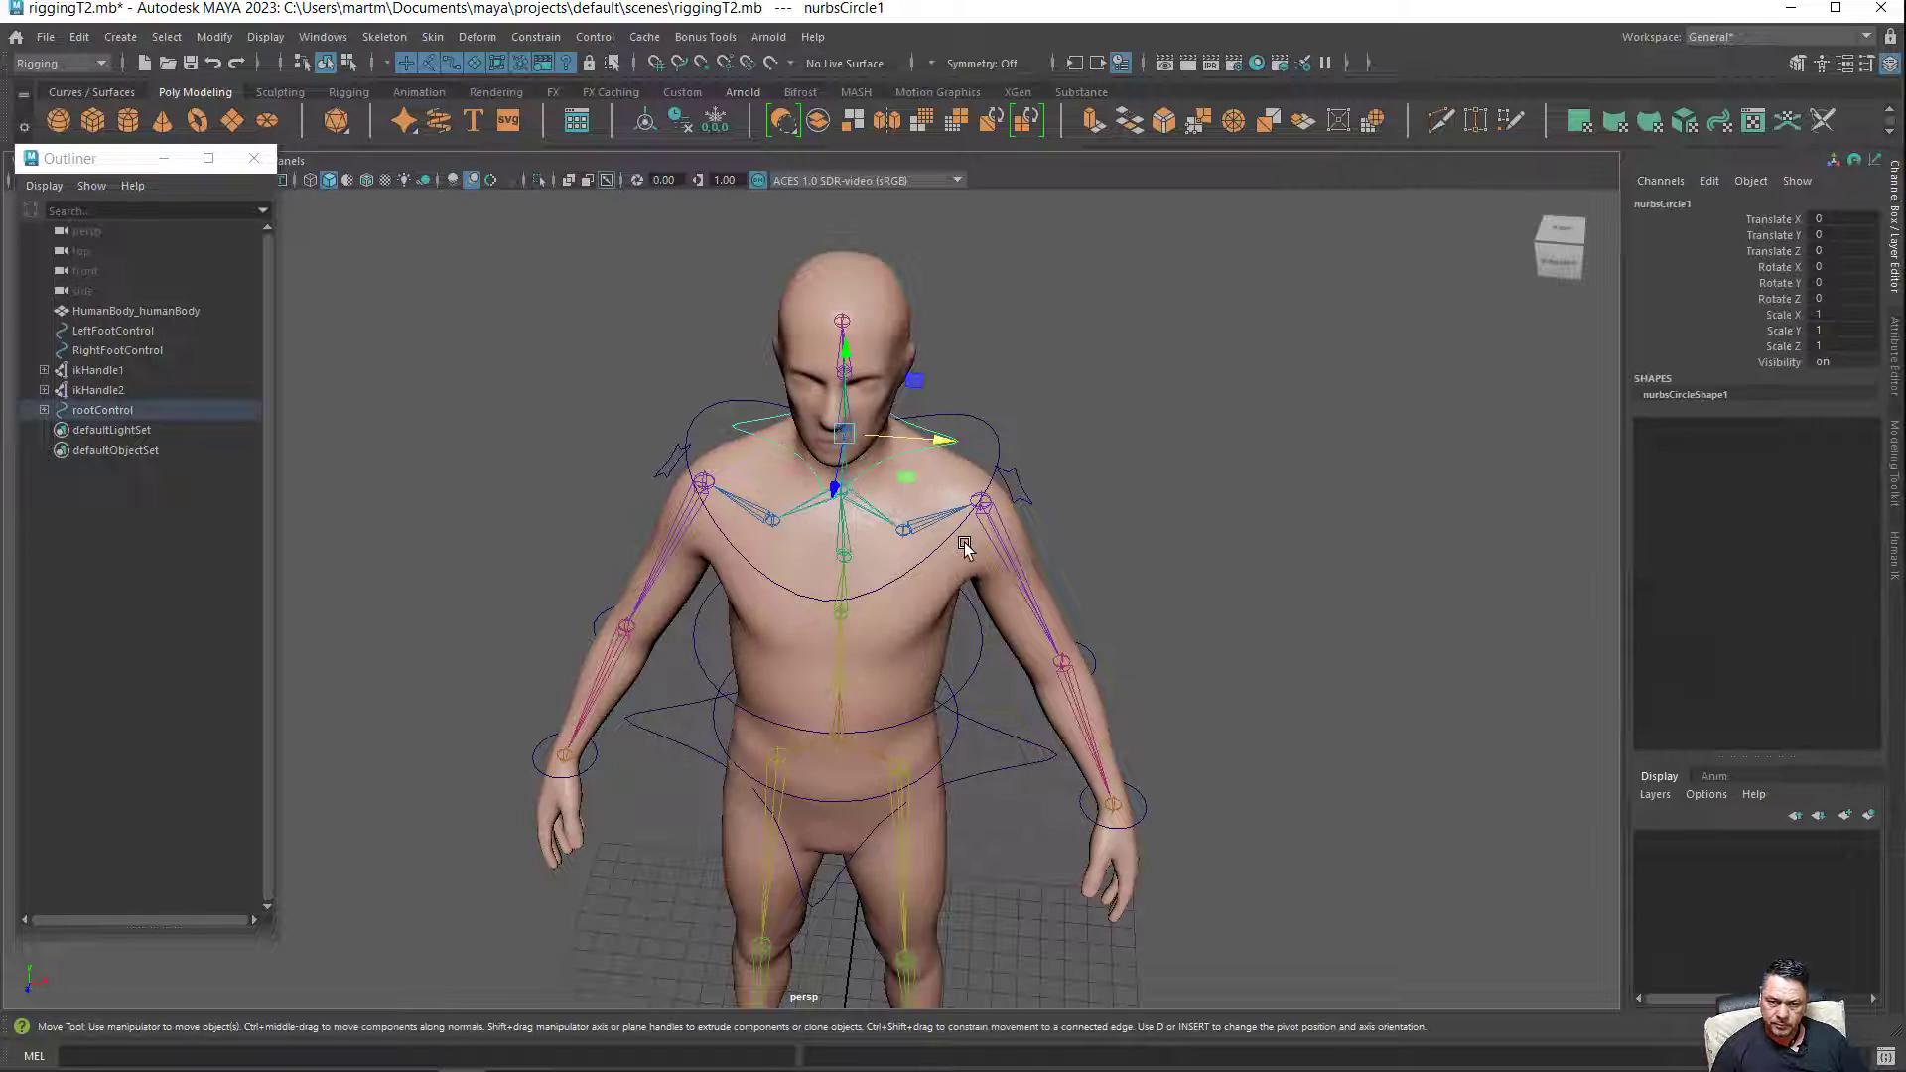
pyautogui.press('e')
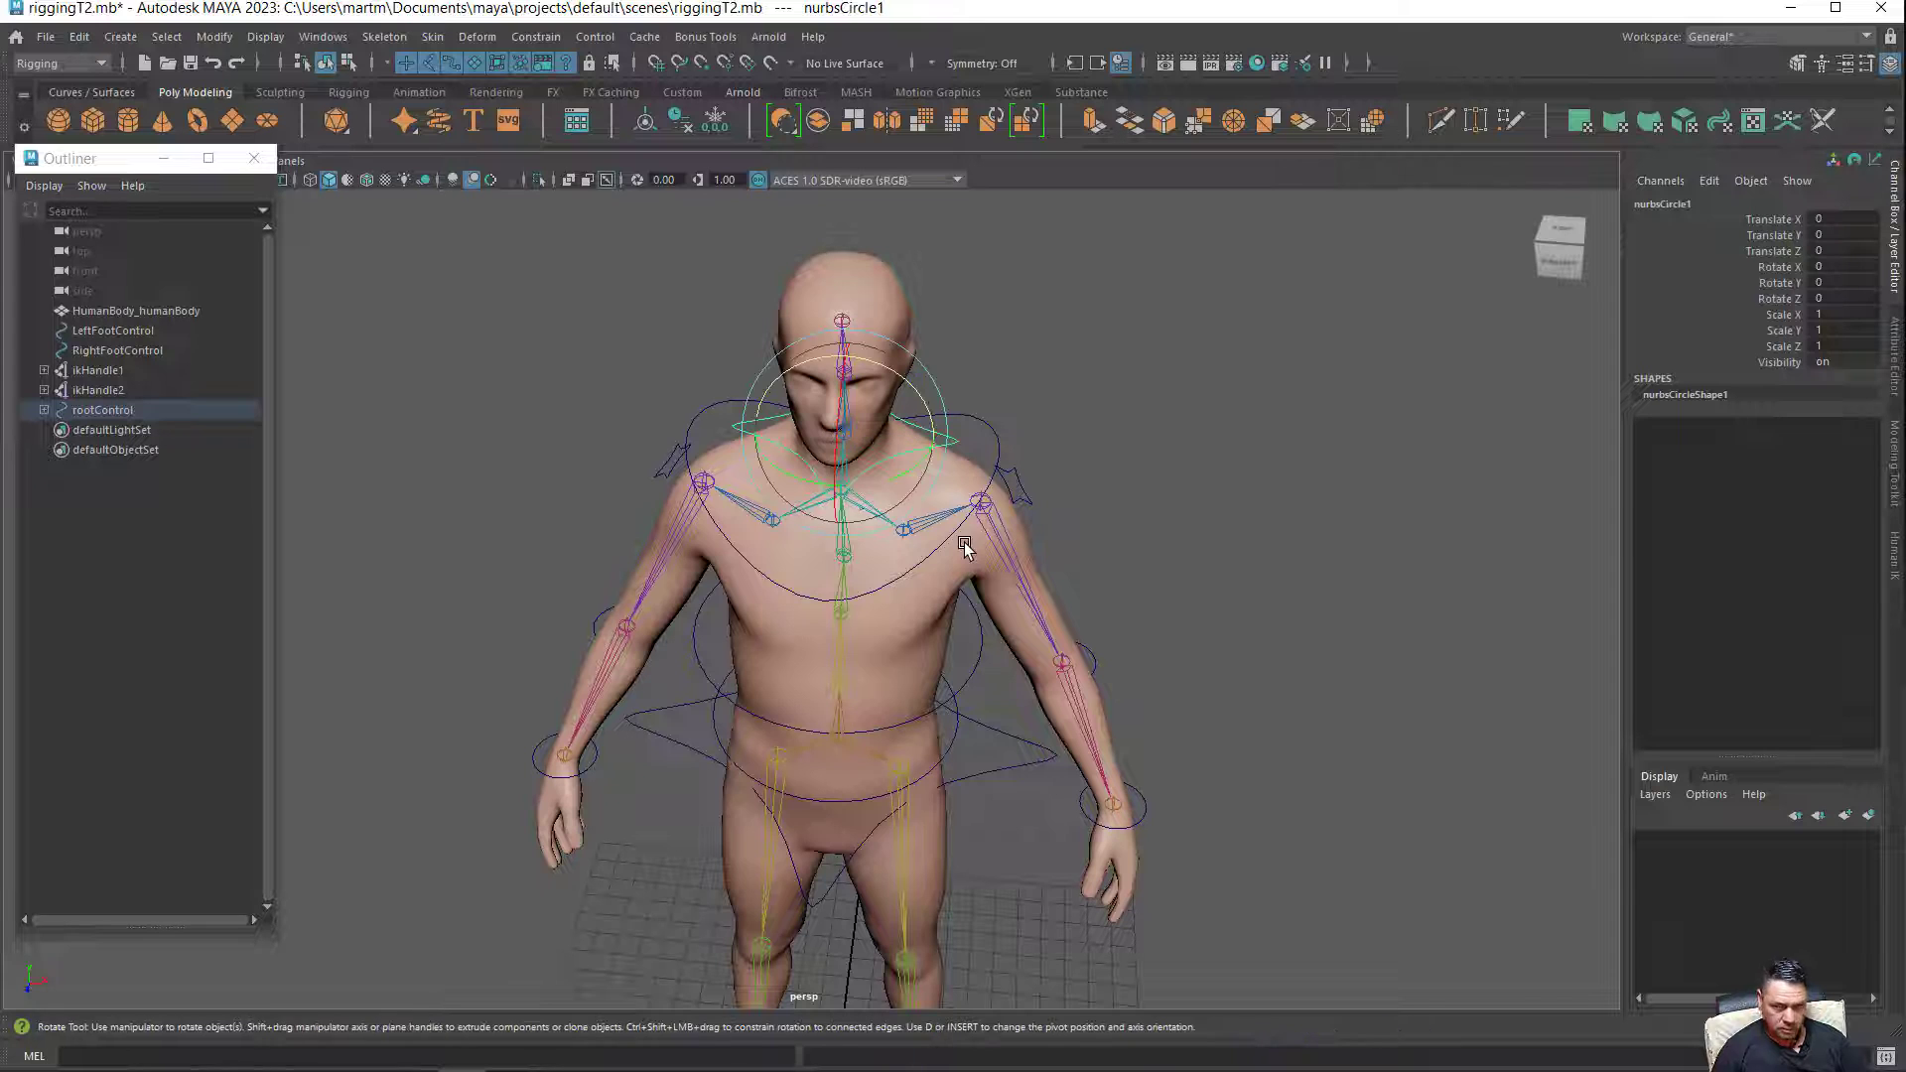
pyautogui.moveTo(860, 487)
pyautogui.mouseDown()
pyautogui.moveTo(893, 484)
pyautogui.moveTo(838, 409)
pyautogui.mouseUp()
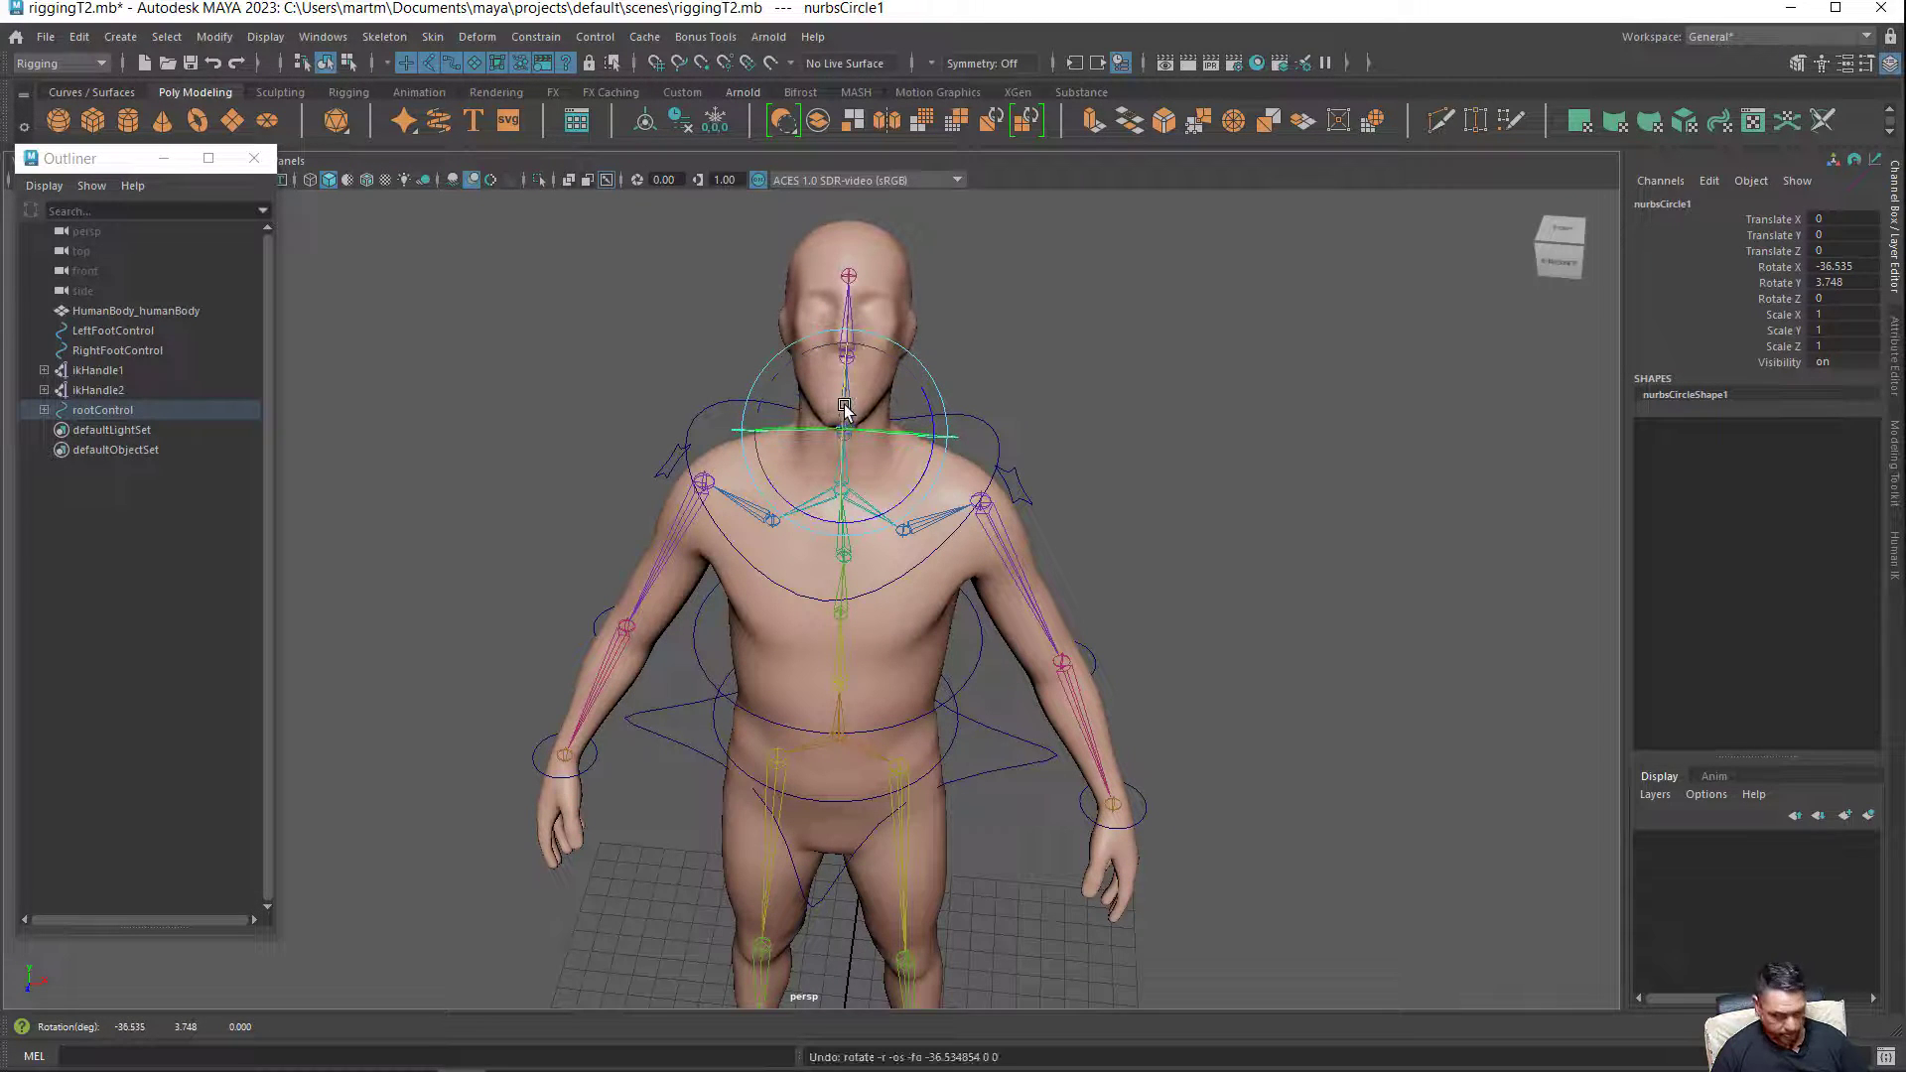
pyautogui.hotkey('ctrl', 'z')
pyautogui.keyDown('alt'); pyautogui.moveTo(1010, 579); pyautogui.dragTo(976, 478); pyautogui.keyUp('alt')
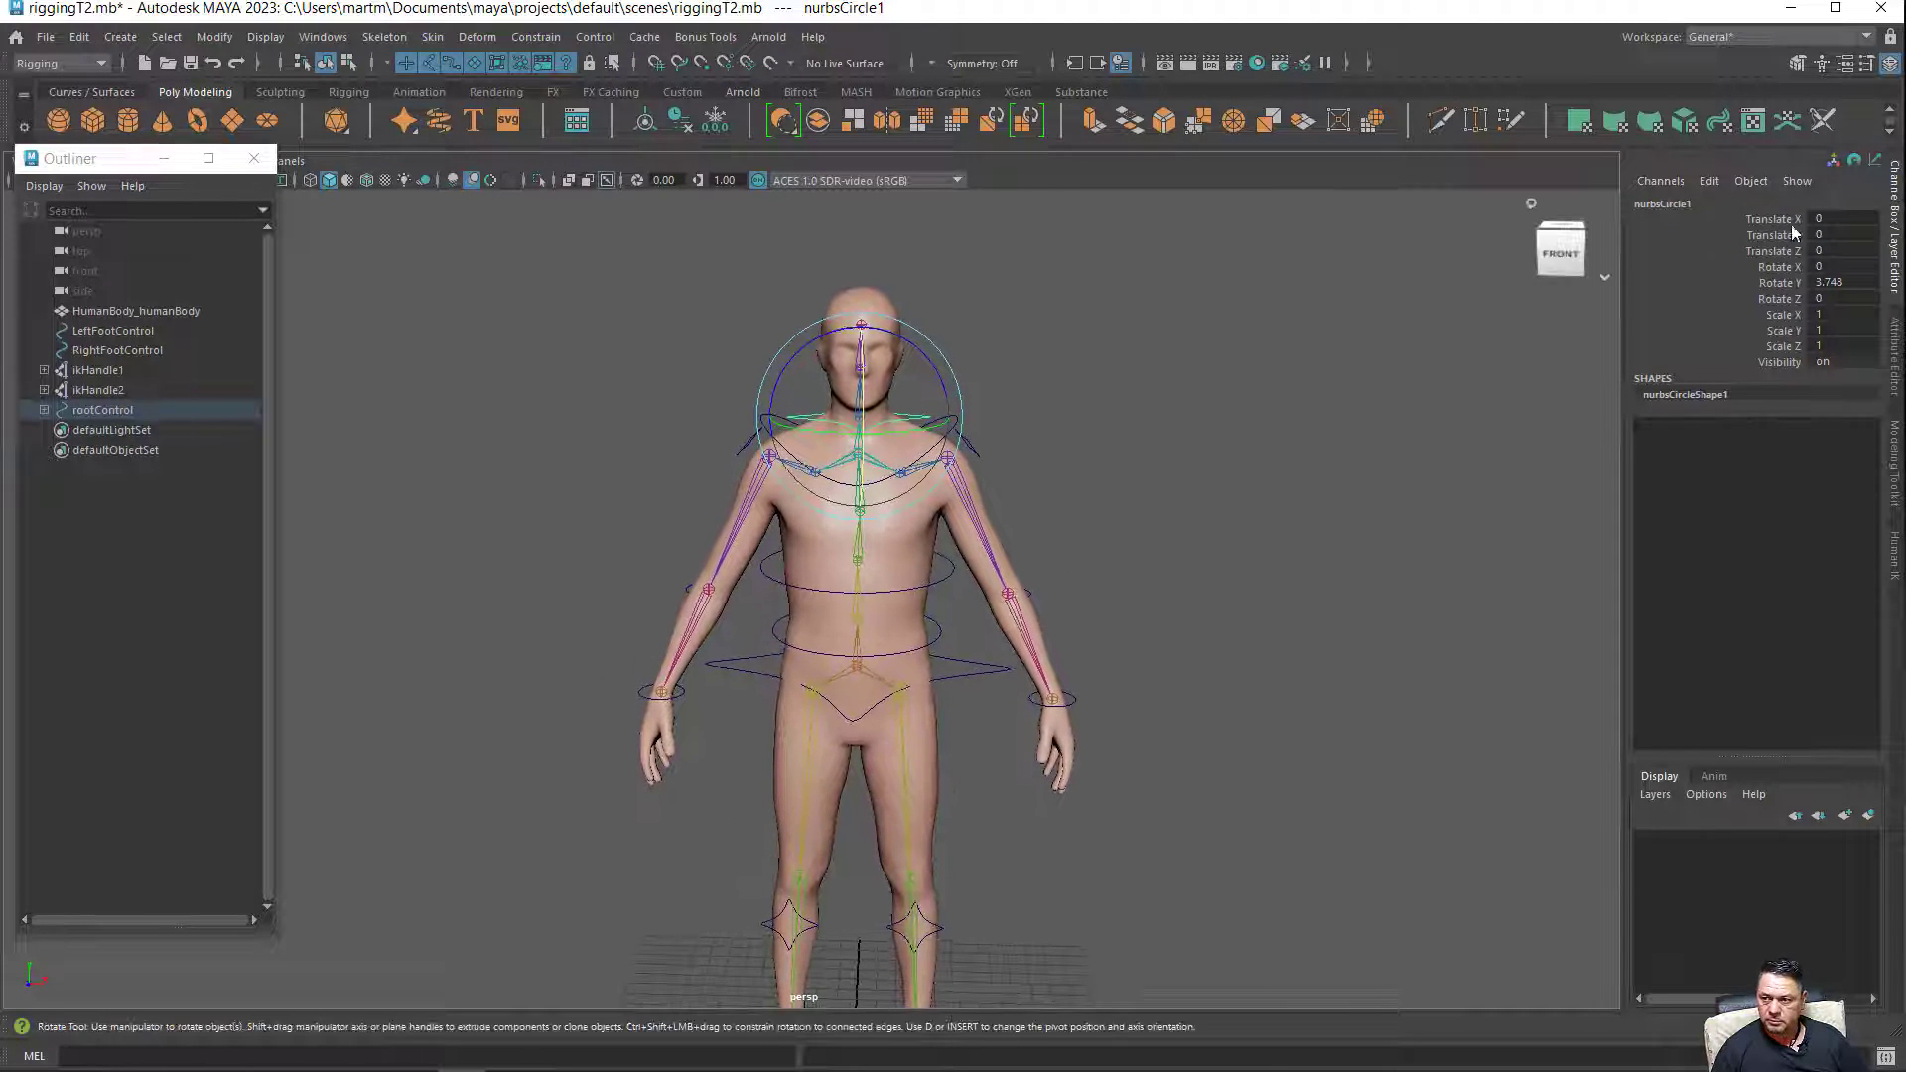
pyautogui.doubleClick(1824, 283)
# Set nurbsCircle1's Rotate Y to 0 in the Channel Box.
pyautogui.write('0')
pyautogui.press('Return')
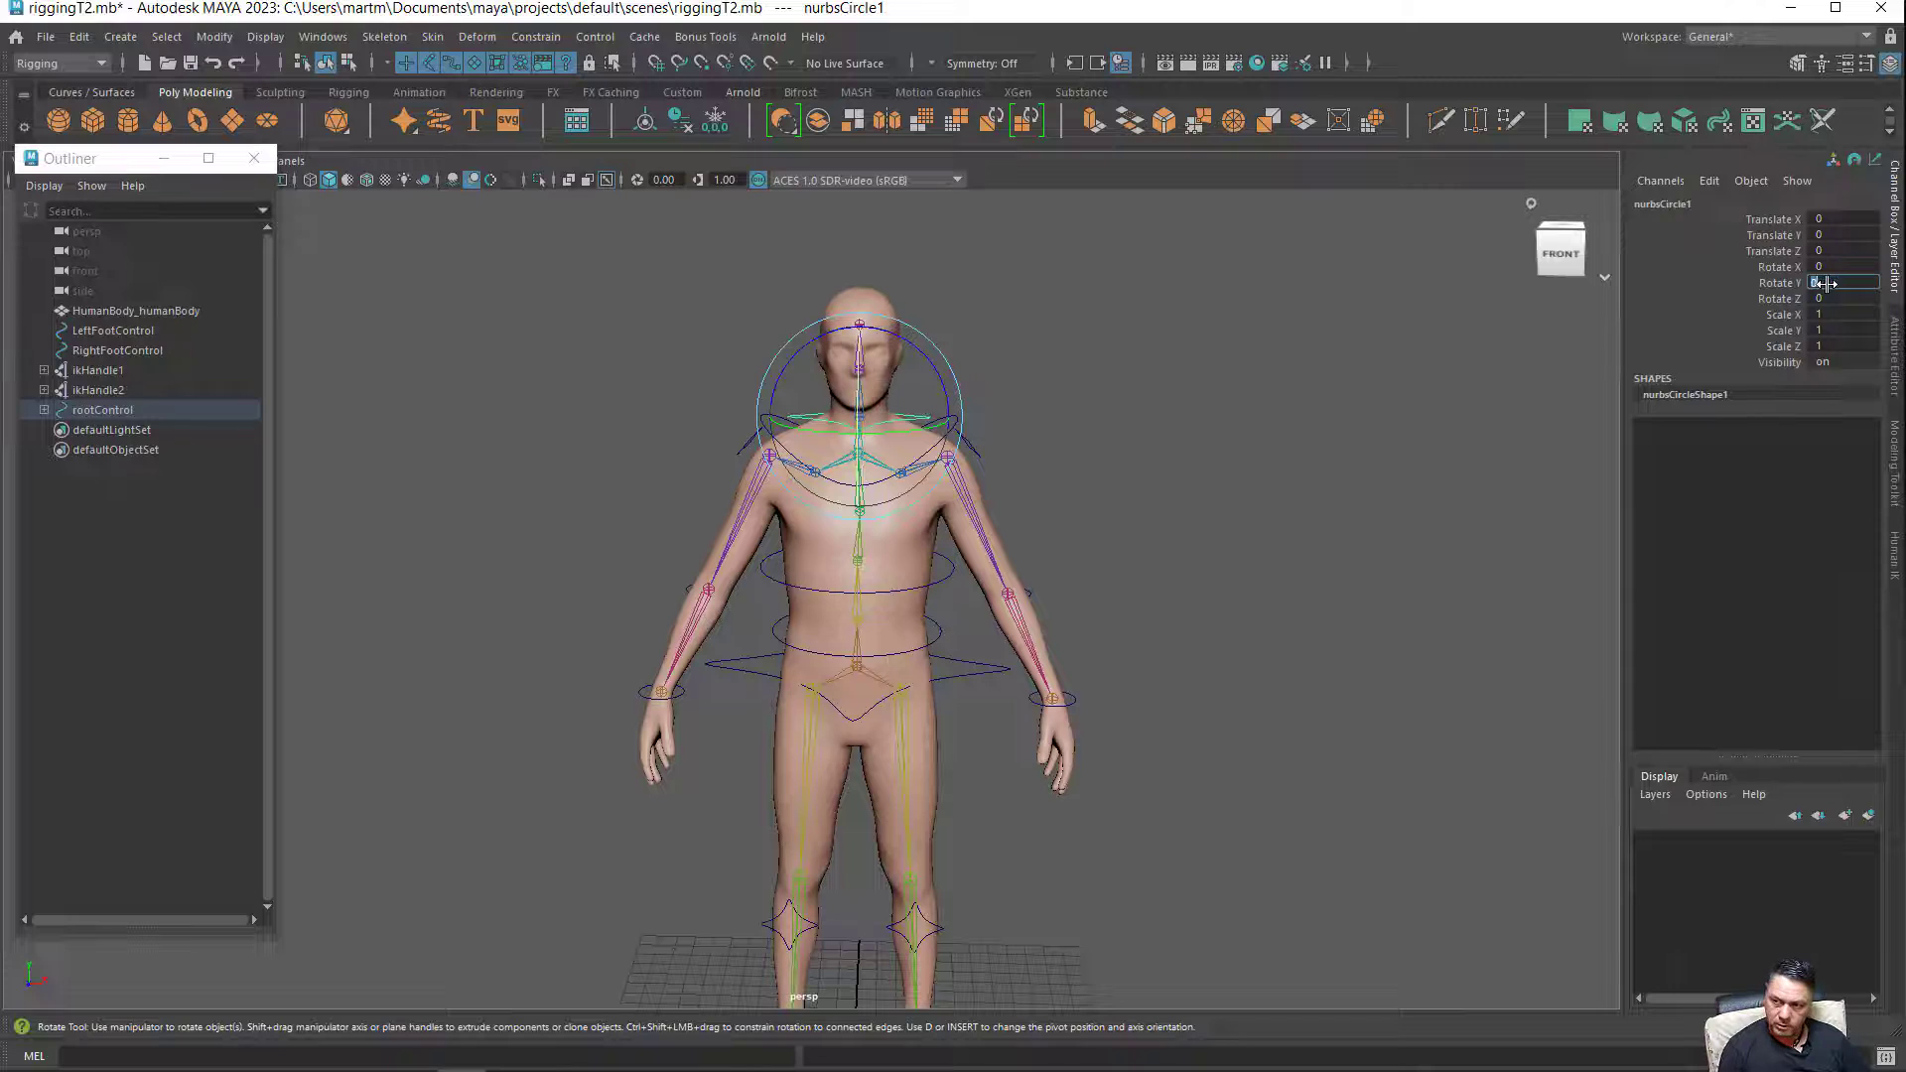